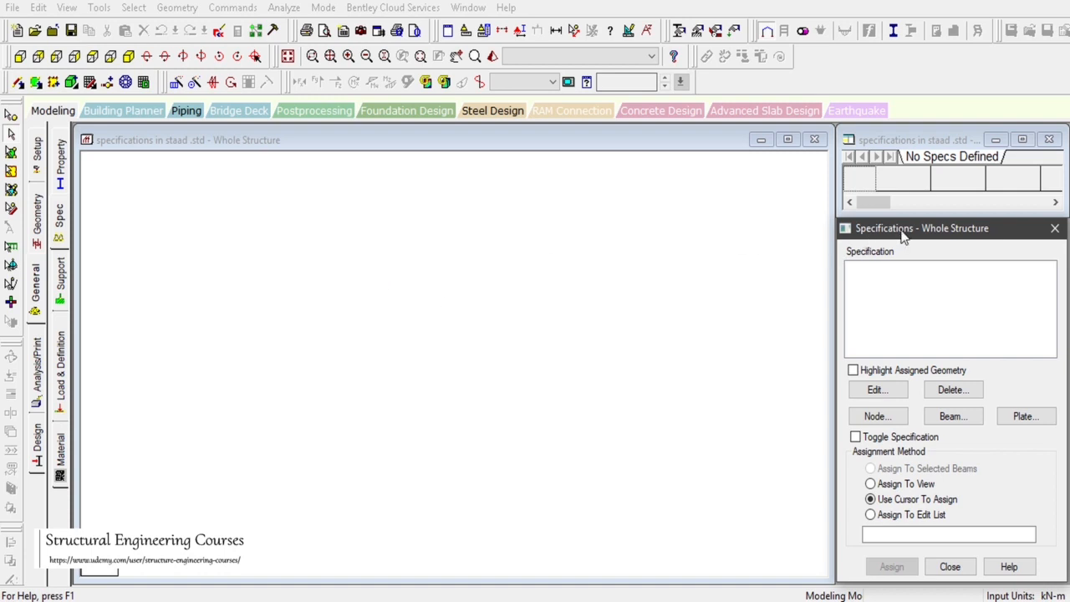
Examine the node specification options, including the Floor Diaphragm settings, without adding any specification.
{"action": "left_click_drag", "start_coordinate": [902, 236], "coordinate": [906, 143]}
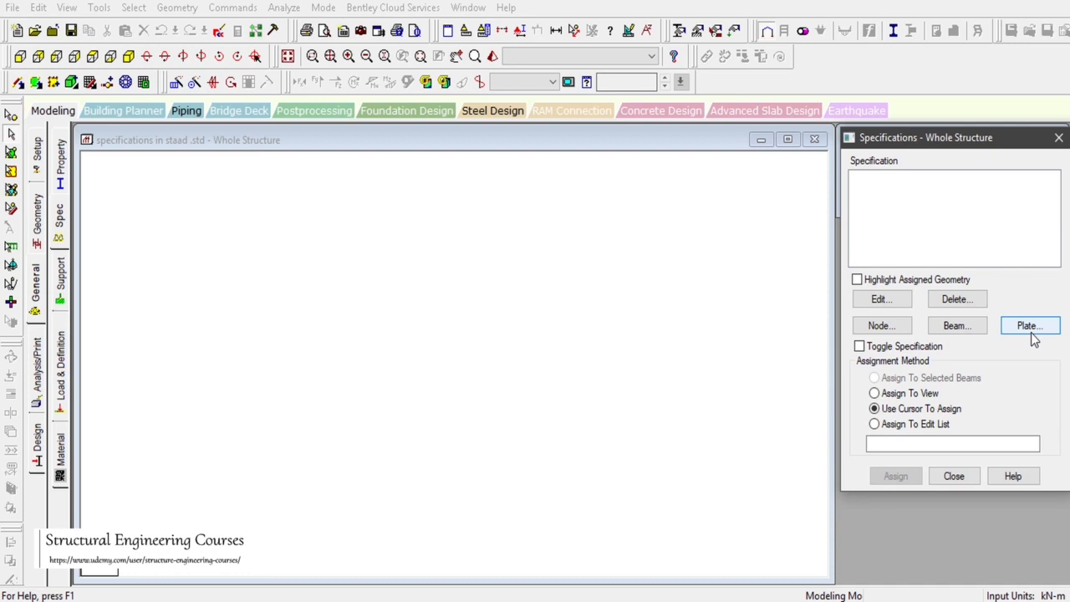
{"action": "left_click", "coordinate": [881, 327]}
{"action": "left_click", "coordinate": [803, 151]}
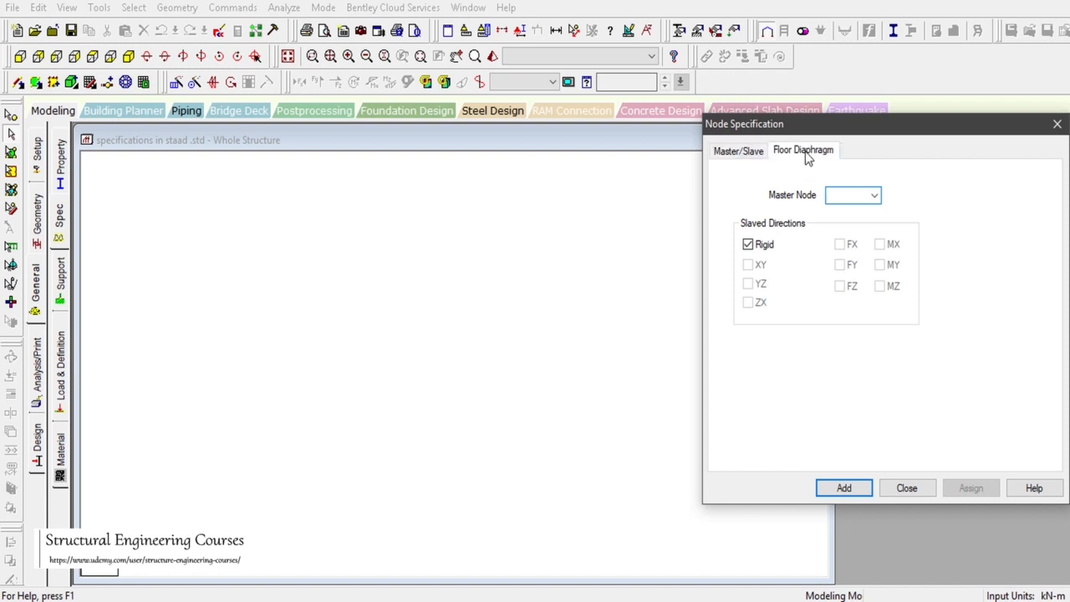
{"action": "left_click", "coordinate": [1057, 124]}
Examine the beam specification types from Release, Offset and Property Reduction Factors through Cable, Truss, Imperfection, Fire Proofing, Inactive, Tension and Compression.
{"action": "left_click", "coordinate": [955, 326]}
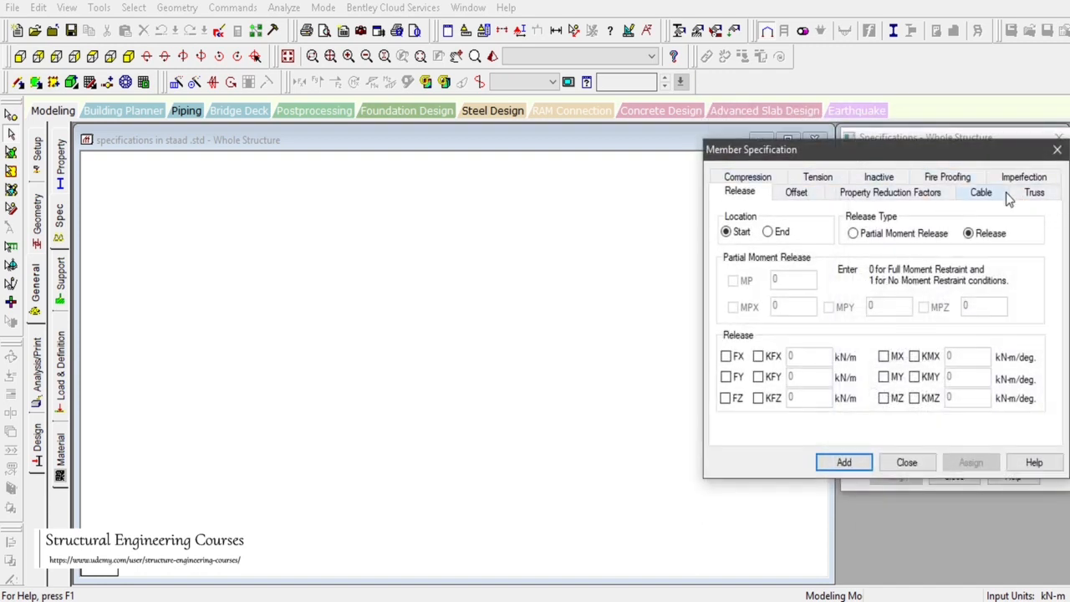
{"action": "left_click", "coordinate": [796, 194]}
{"action": "left_click", "coordinate": [877, 196]}
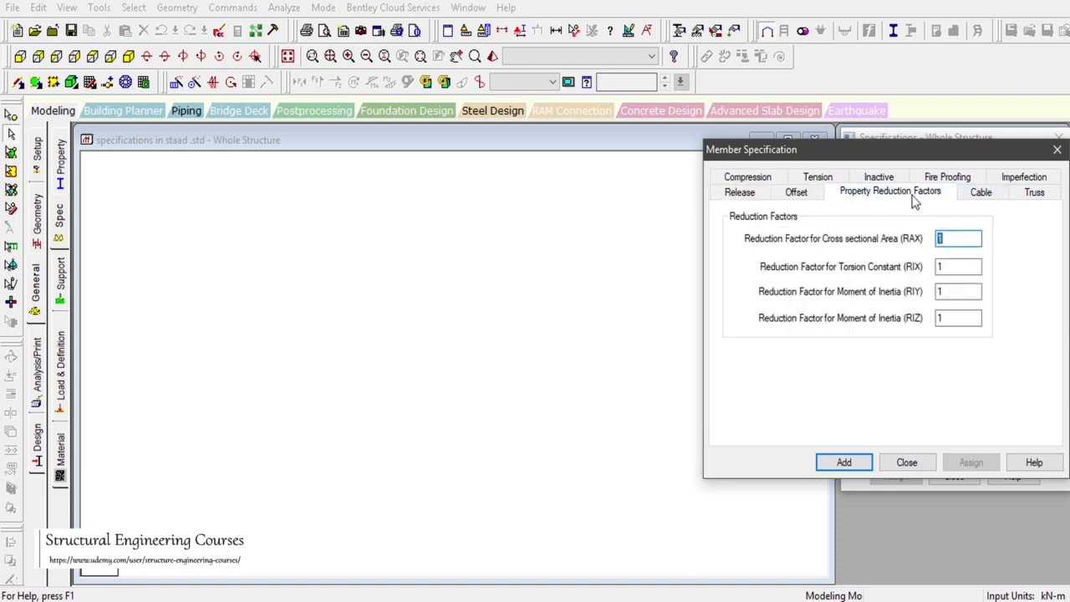
{"action": "left_click", "coordinate": [982, 197]}
{"action": "left_click", "coordinate": [1033, 194]}
{"action": "left_click", "coordinate": [1023, 178]}
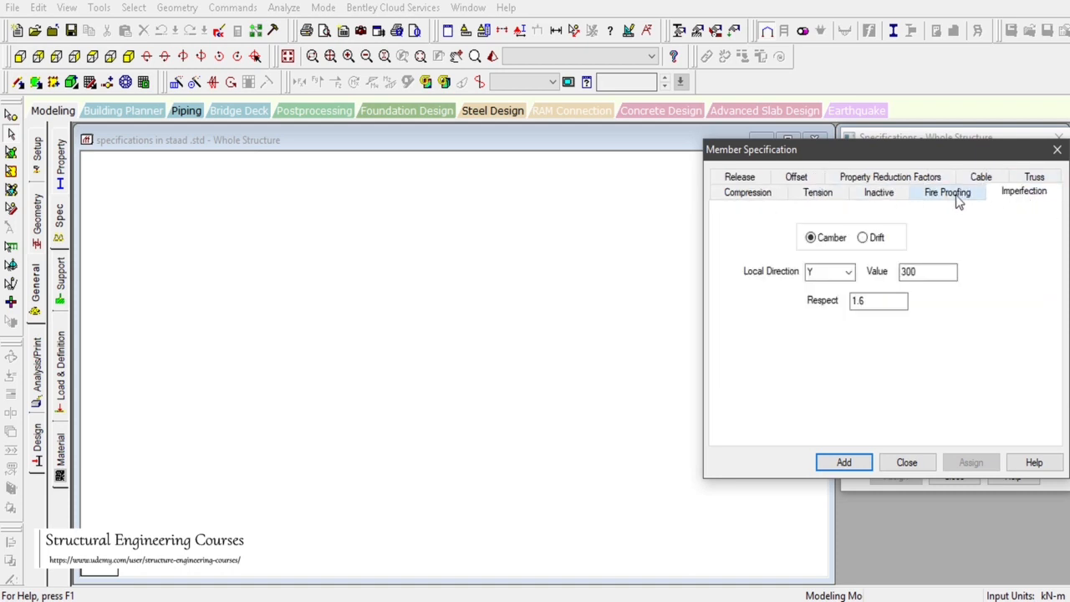
{"action": "left_click", "coordinate": [949, 194]}
{"action": "left_click", "coordinate": [882, 193]}
{"action": "left_click", "coordinate": [820, 194]}
{"action": "left_click", "coordinate": [744, 194]}
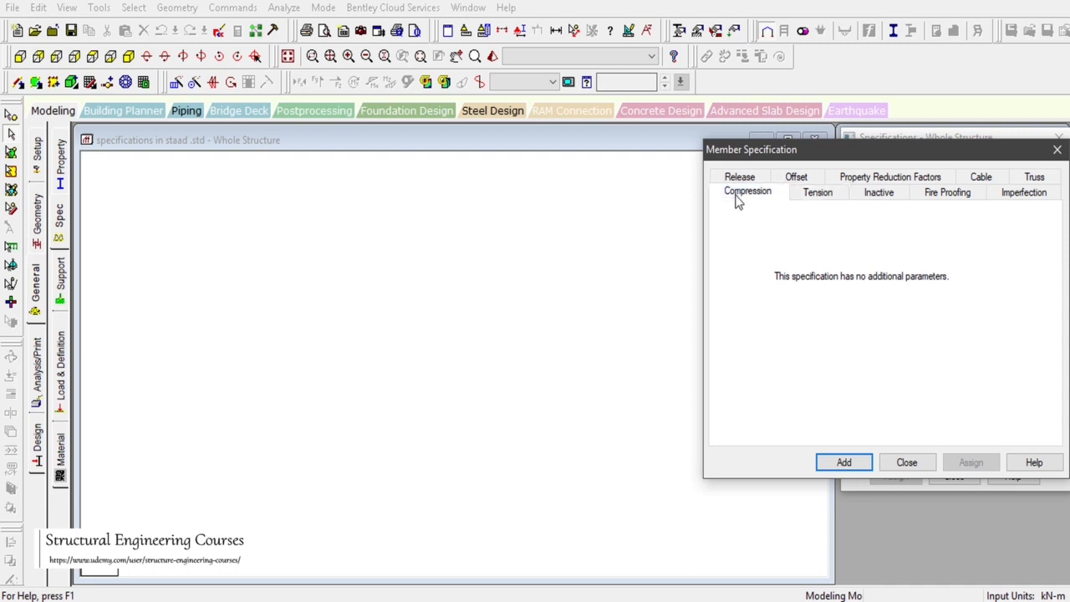
{"action": "left_click", "coordinate": [911, 462]}
Examine the plate specification types: Release, Ignore Inplane Rotation, Ignore Stiffness, Plane Stress and Rigid Inplane Rotation.
{"action": "left_click", "coordinate": [1027, 327]}
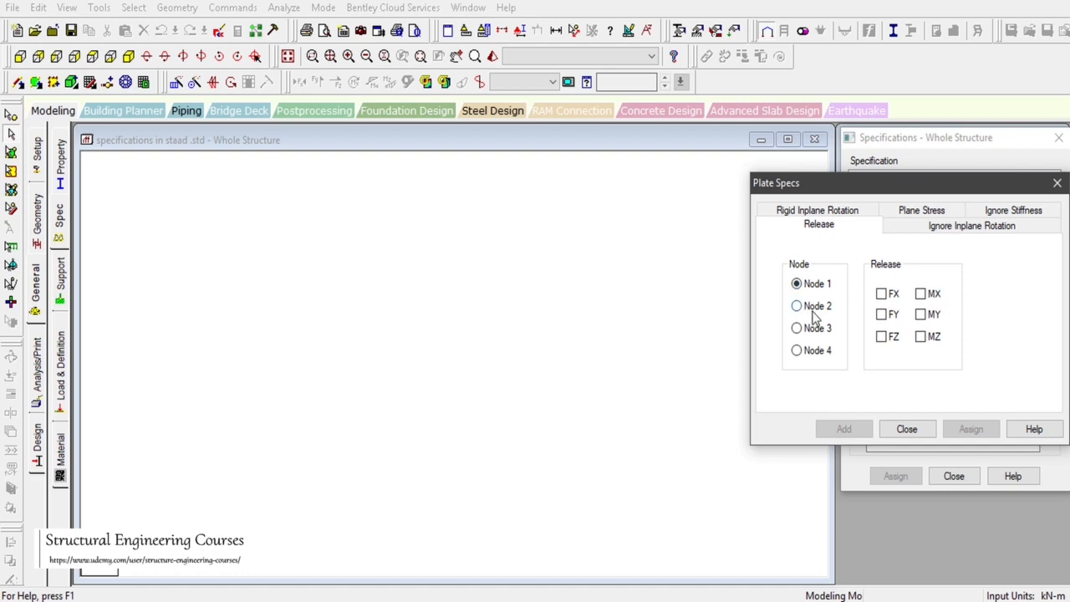
{"action": "left_click", "coordinate": [933, 231]}
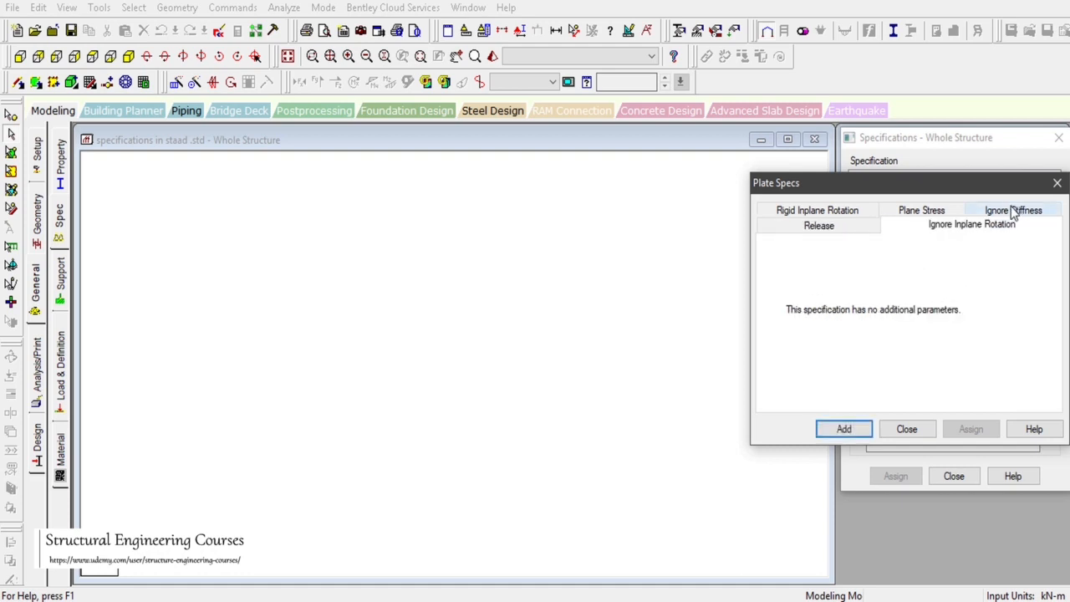
{"action": "left_click", "coordinate": [1014, 214]}
{"action": "left_click", "coordinate": [926, 229]}
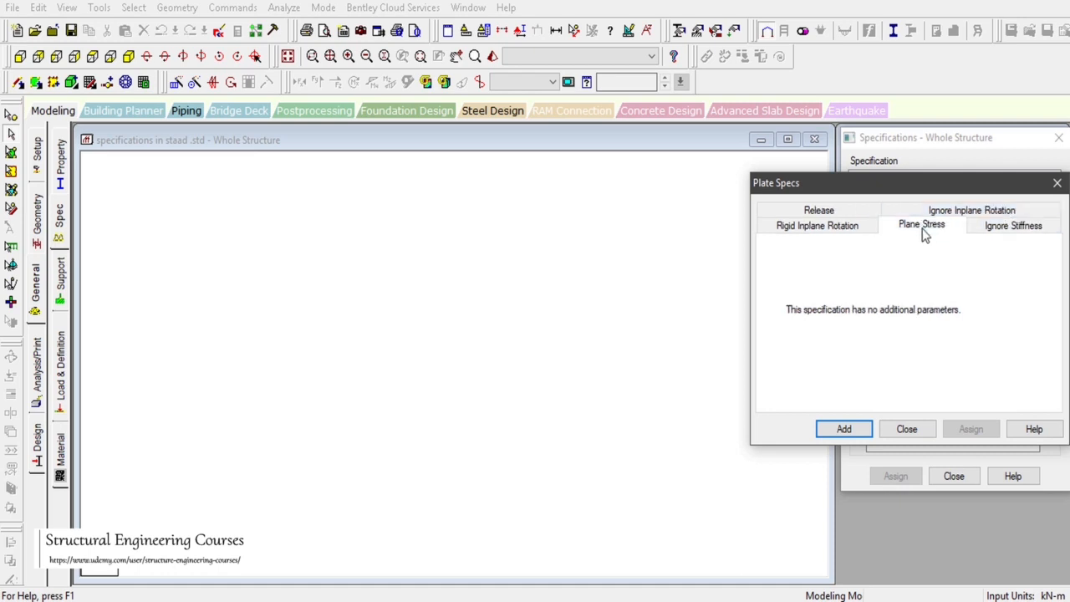
{"action": "left_click", "coordinate": [827, 230]}
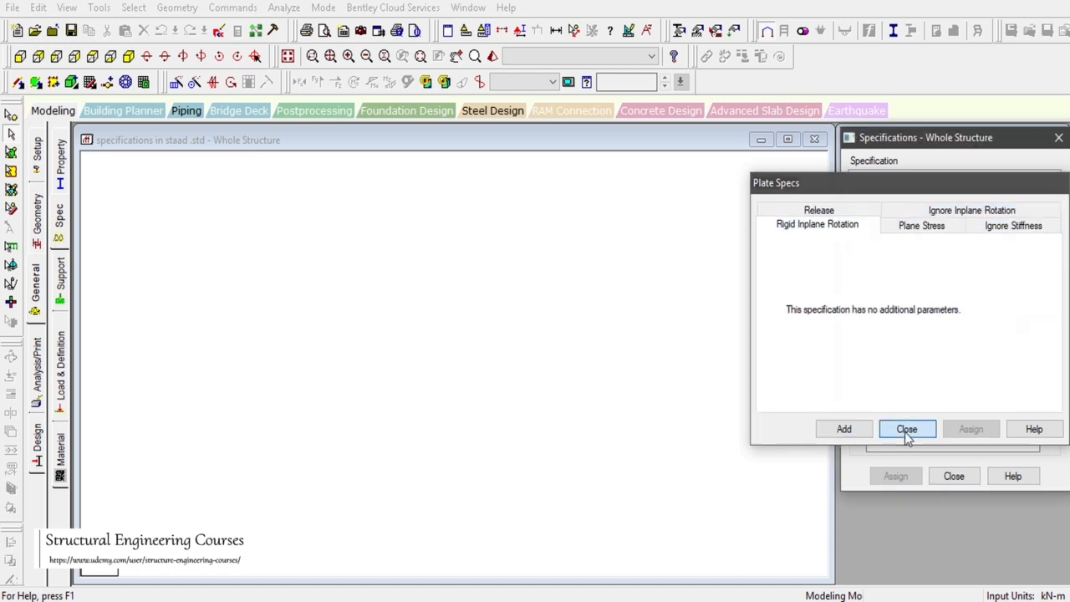
{"action": "left_click", "coordinate": [907, 431]}
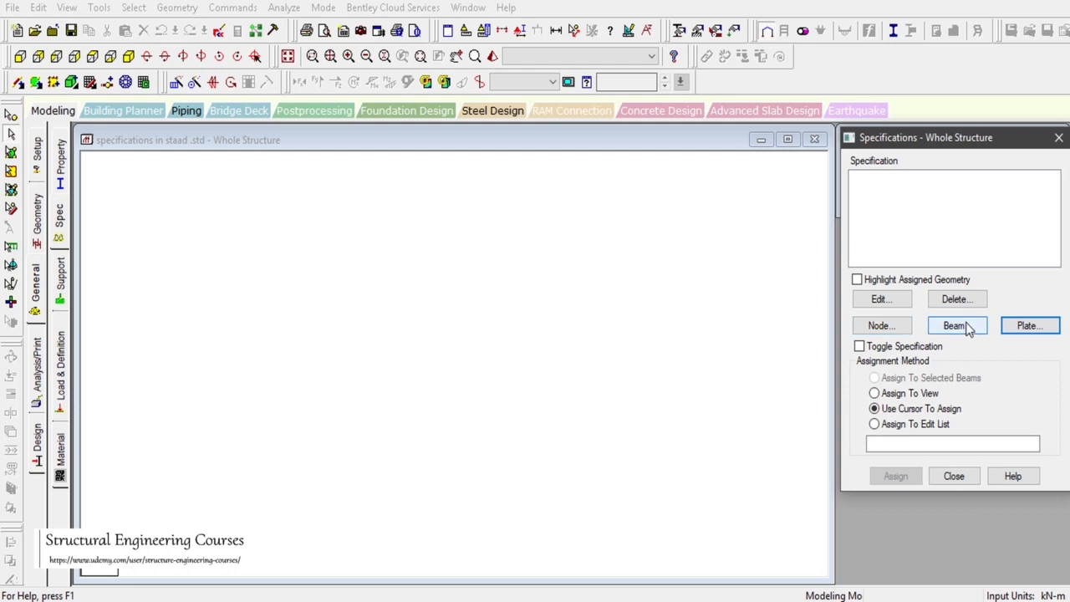
{"action": "left_click", "coordinate": [617, 308]}
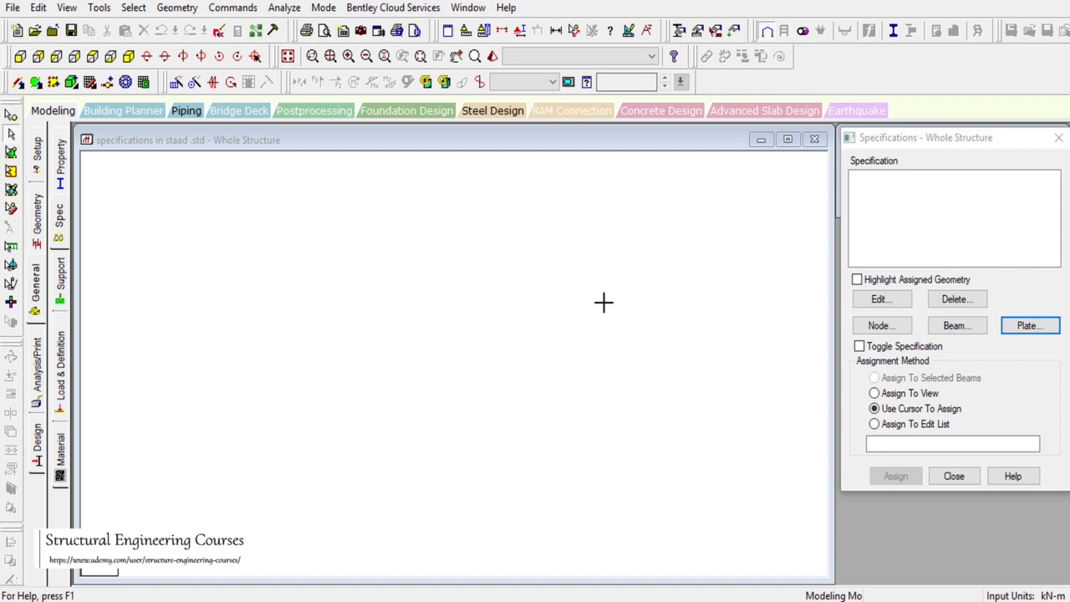
Add the command line "units meter kn" below INPUT WIDTH 79 in the model's input command file.
{"action": "left_click", "coordinate": [219, 31]}
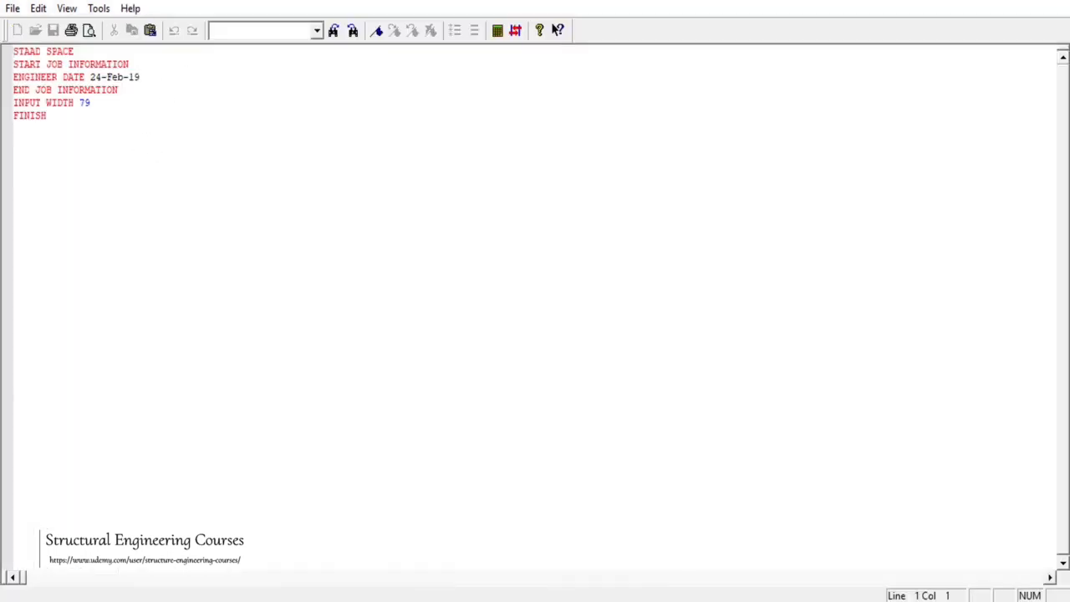
{"action": "left_click", "coordinate": [1055, 2]}
{"action": "left_click", "coordinate": [219, 30]}
{"action": "left_click", "coordinate": [103, 101]}
{"action": "key", "text": "Return"}
{"action": "type", "text": "uni"}
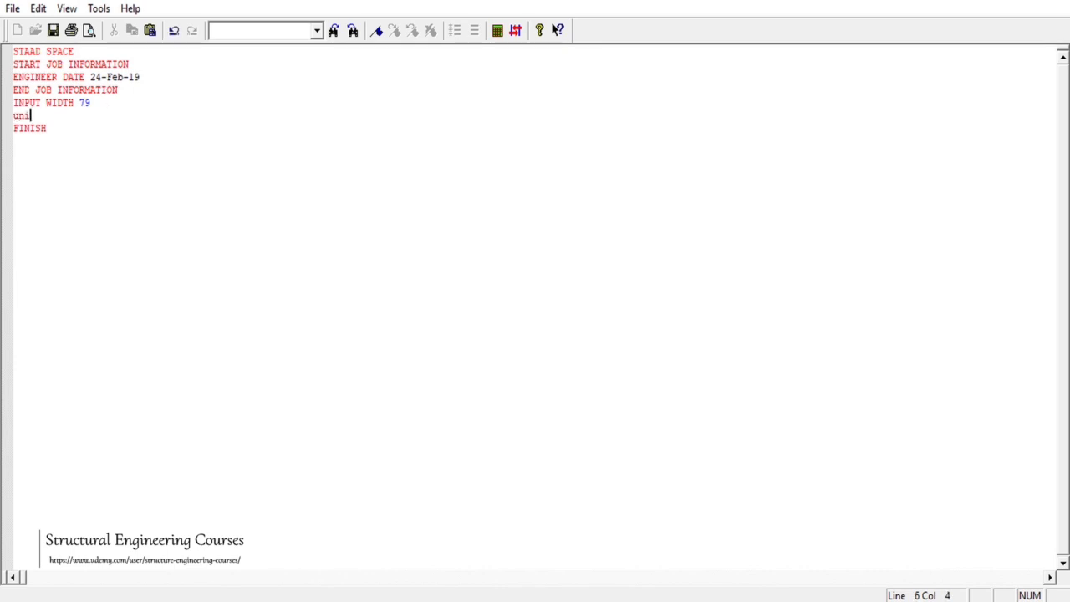
{"action": "type", "text": "ts meter kn"}
{"action": "key", "text": "Return"}
Add a "joint coordinates" block defining joint 1 as "1 0 0 0", save the command file and return to the model.
{"action": "type", "text": "joint c"}
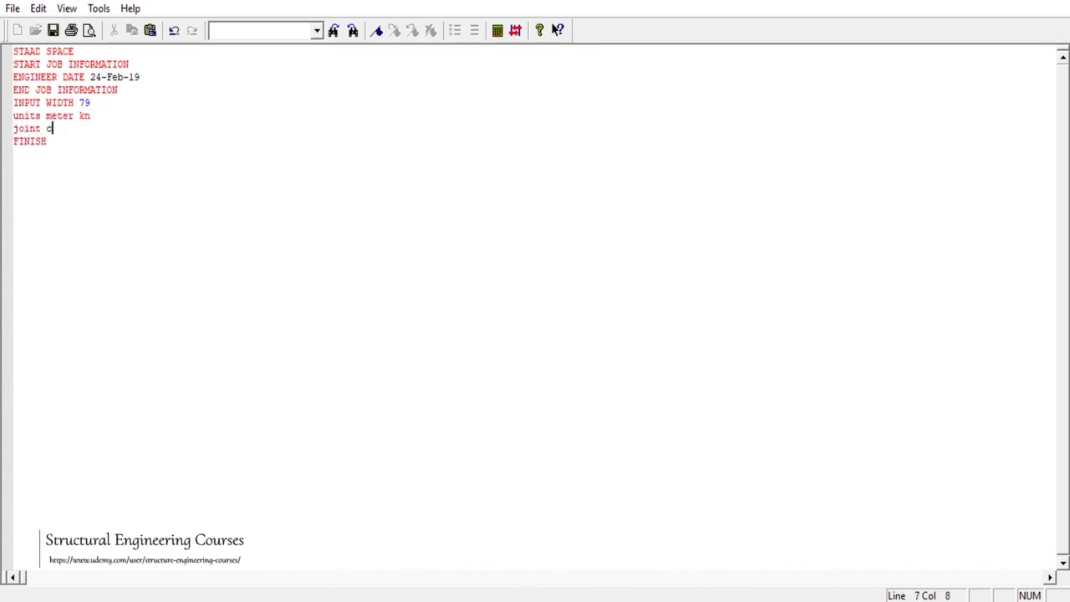
{"action": "type", "text": "oordinates"}
{"action": "key", "text": "Return"}
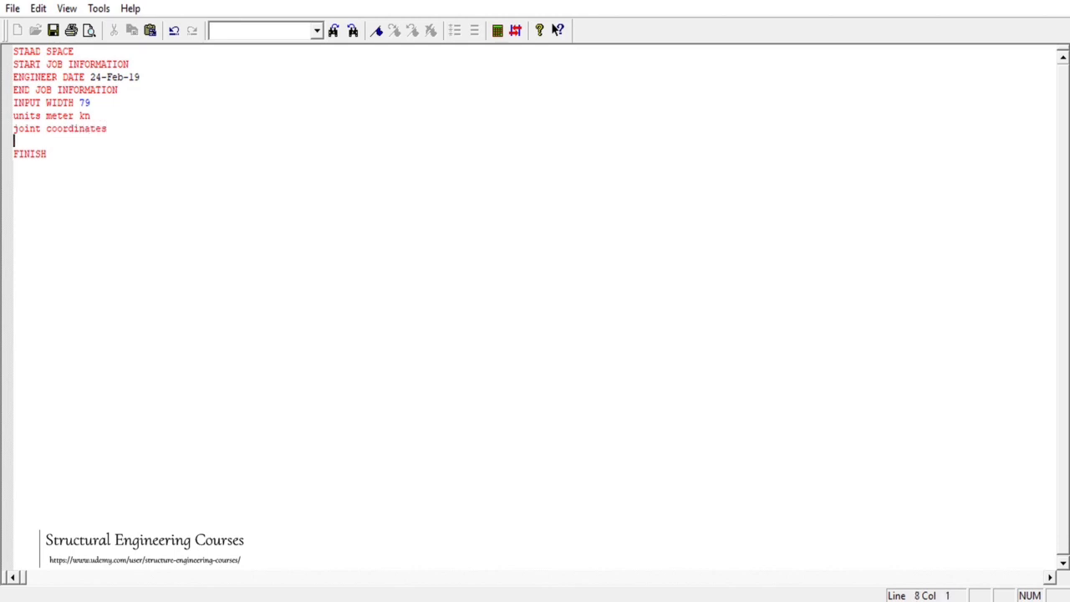
{"action": "type", "text": "1 0 0 0"}
{"action": "key", "text": "ctrl+s"}
{"action": "key", "text": "alt+F4"}
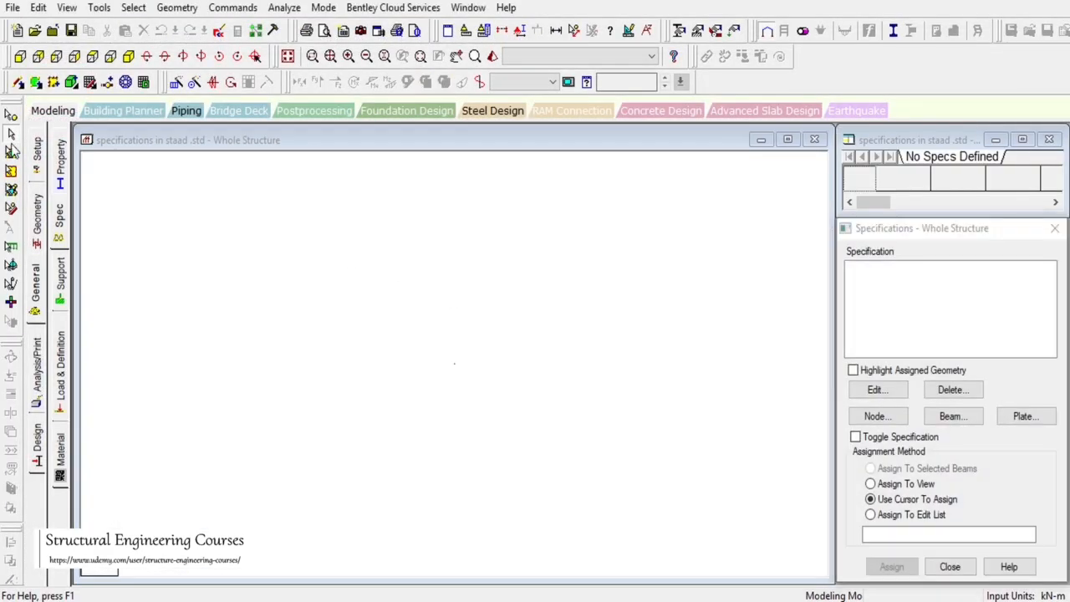
{"action": "left_click", "coordinate": [11, 116]}
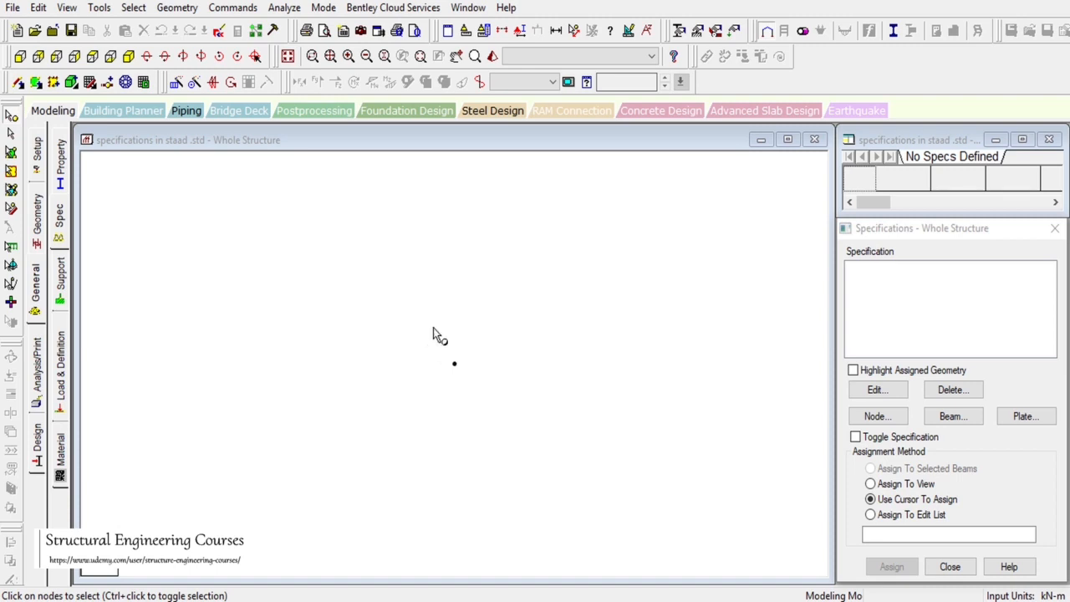
{"action": "left_click_drag", "start_coordinate": [430, 316], "coordinate": [492, 399]}
{"action": "left_click", "coordinate": [176, 9]}
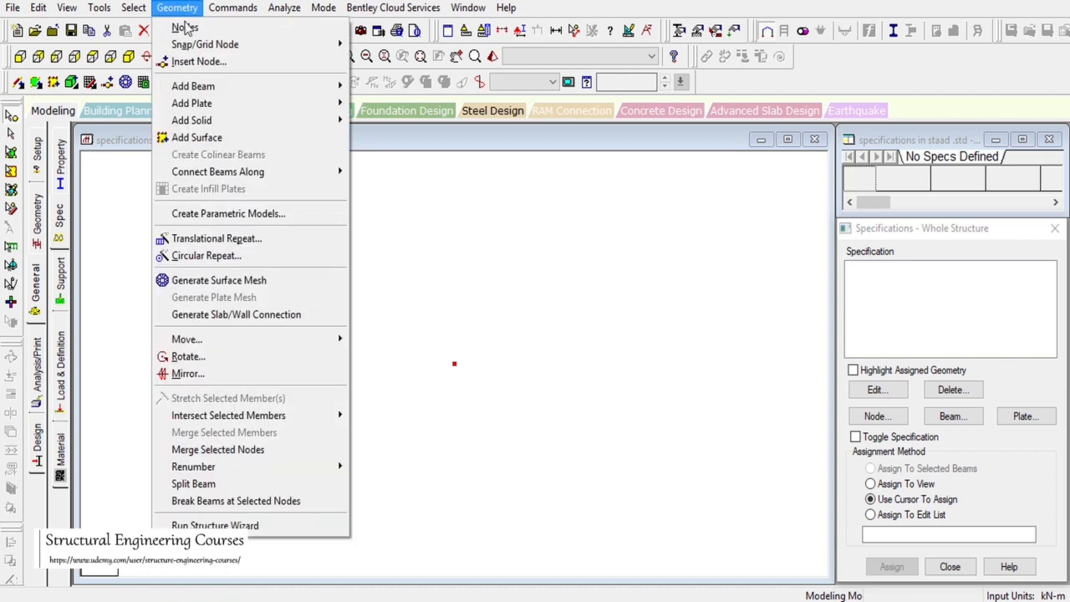
{"action": "mouse_move", "coordinate": [264, 52]}
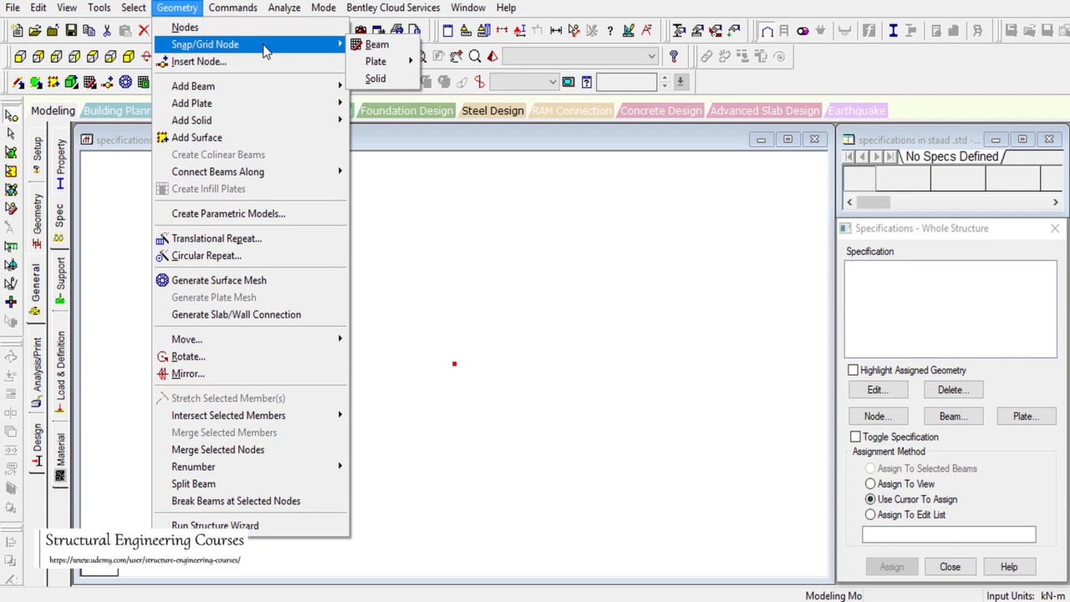
{"action": "left_click", "coordinate": [381, 46]}
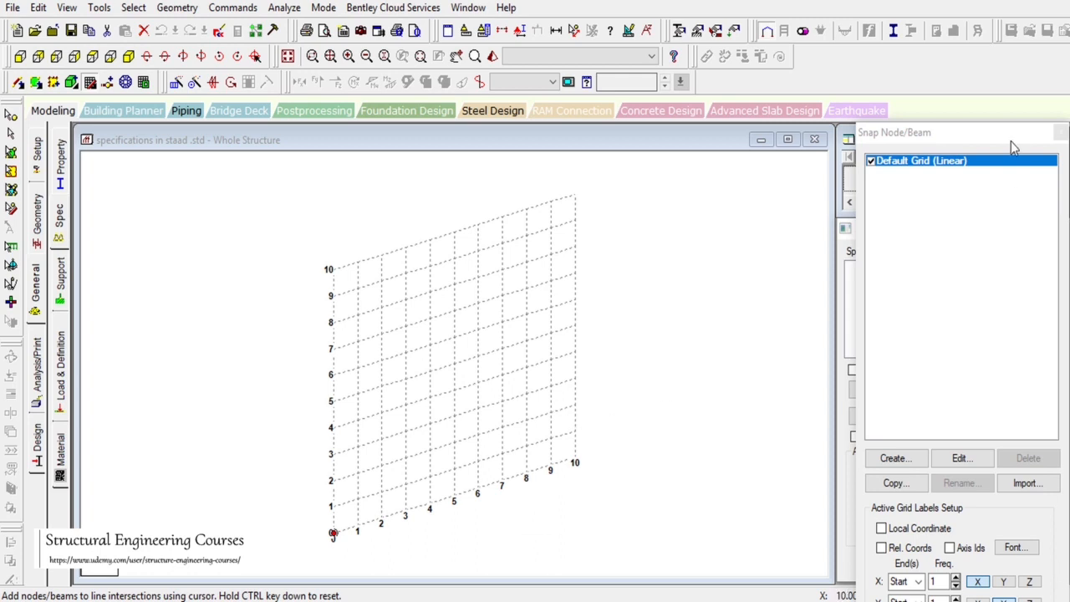
{"action": "left_click_drag", "start_coordinate": [1010, 141], "coordinate": [1003, 119]}
{"action": "left_click", "coordinate": [1056, 106]}
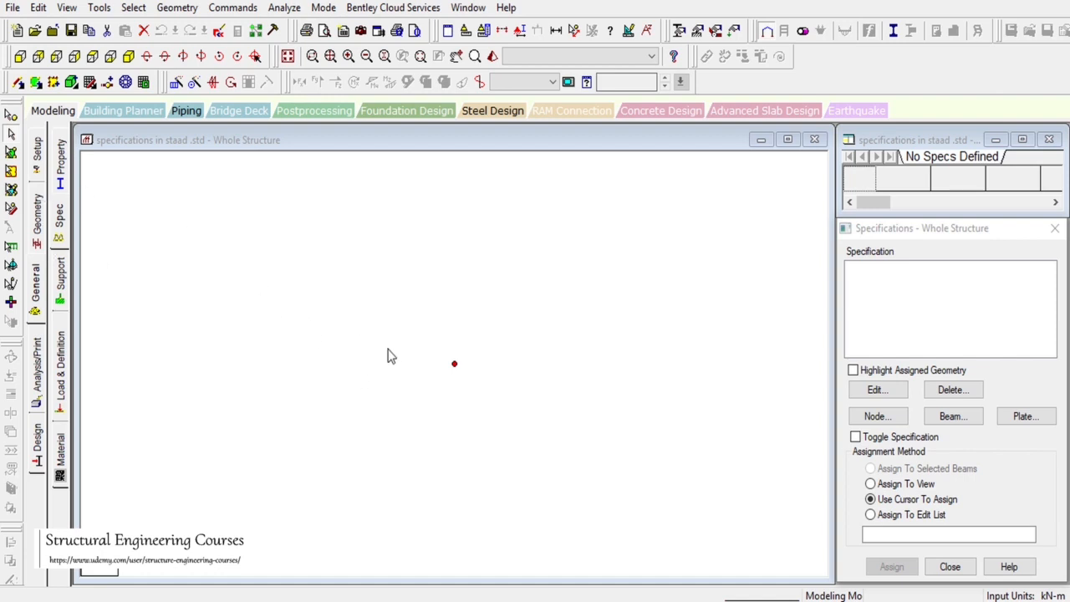
Select the origin node and paste a copy of it offset 6 m in X.
{"action": "left_click", "coordinate": [11, 114]}
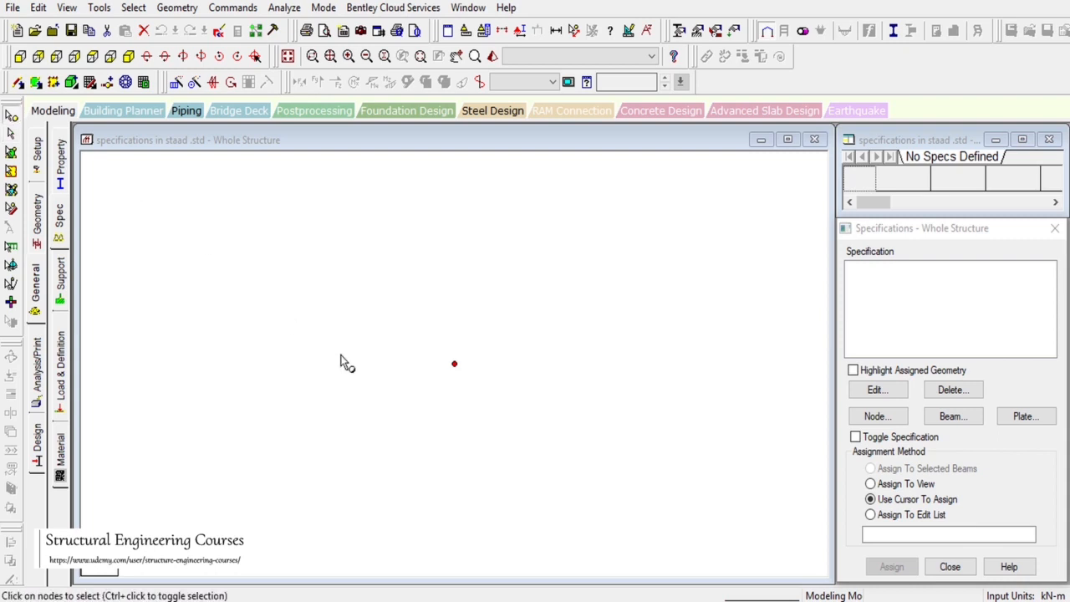
{"action": "left_click_drag", "start_coordinate": [322, 335], "coordinate": [519, 452]}
{"action": "key", "text": "ctrl+c"}
{"action": "key", "text": "ctrl+v"}
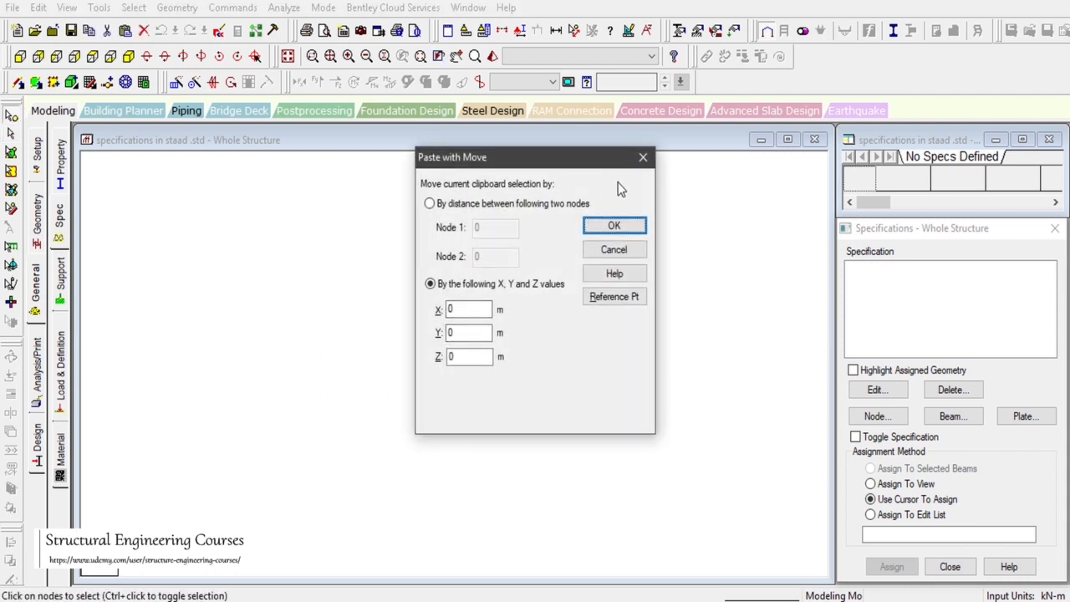
{"action": "double_click", "coordinate": [465, 309]}
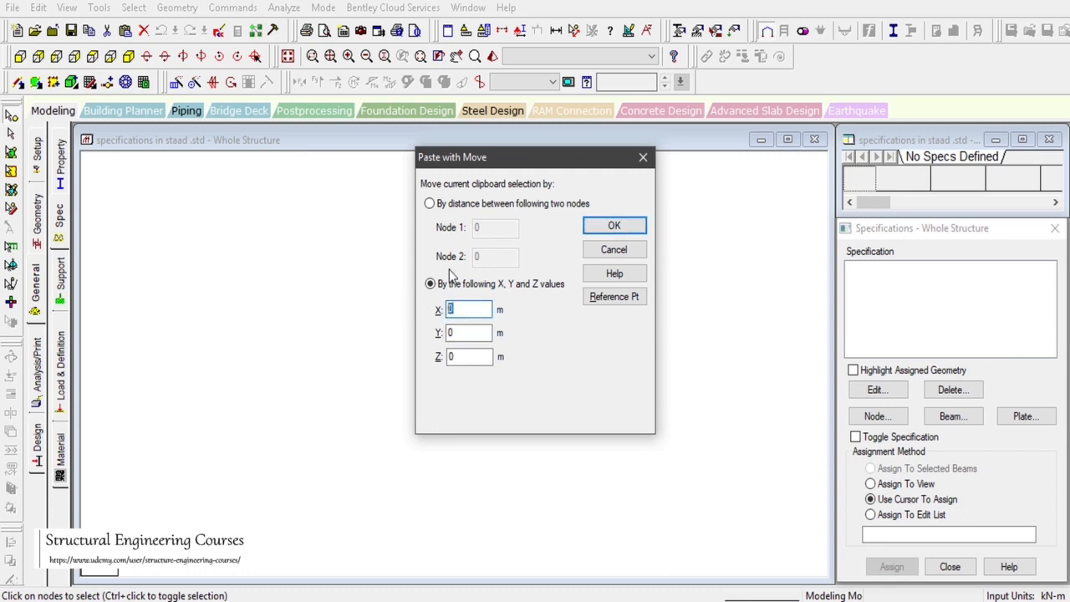
{"action": "left_click_drag", "start_coordinate": [501, 161], "coordinate": [646, 154]}
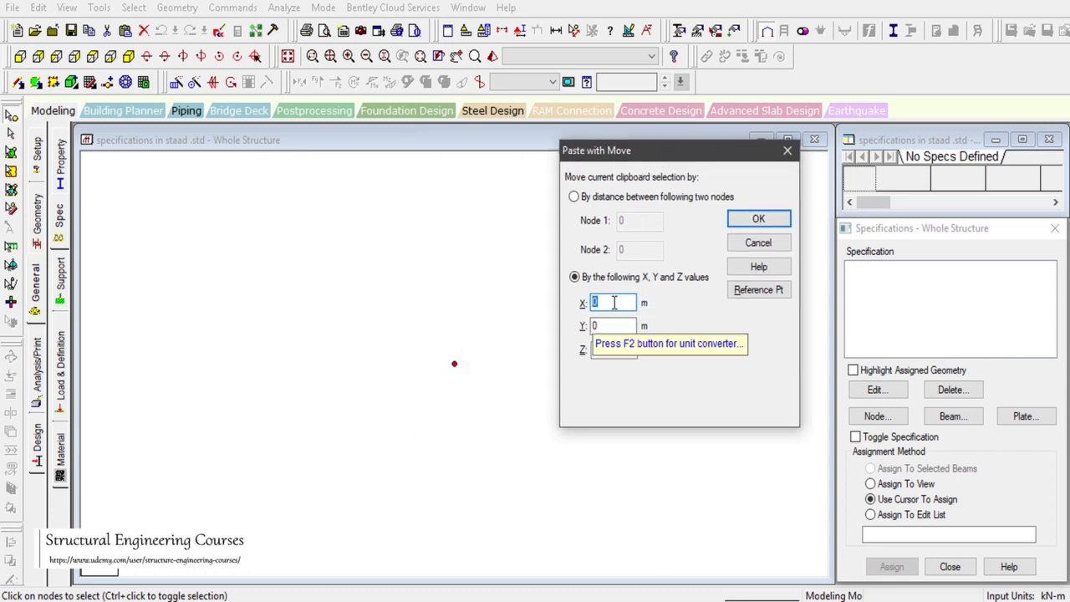
{"action": "type", "text": "6"}
{"action": "left_click", "coordinate": [752, 219]}
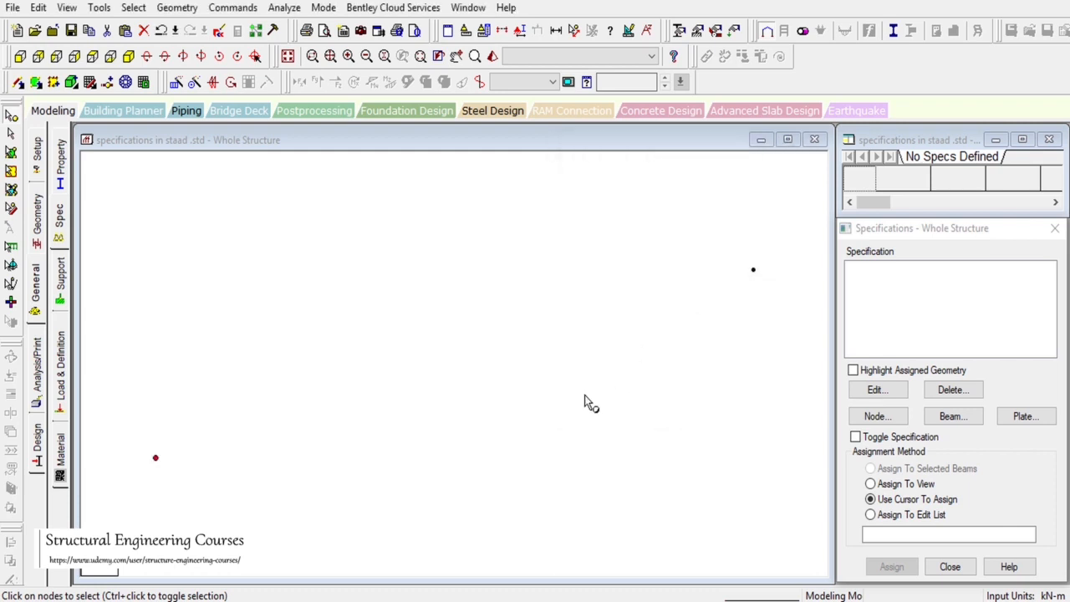
Select both nodes and paste copies of them offset 5 m in Y.
{"action": "scroll", "coordinate": [387, 297], "scroll_direction": "down", "scroll_amount": 6}
{"action": "left_click_drag", "start_coordinate": [222, 215], "coordinate": [818, 540]}
{"action": "left_click", "coordinate": [177, 8]}
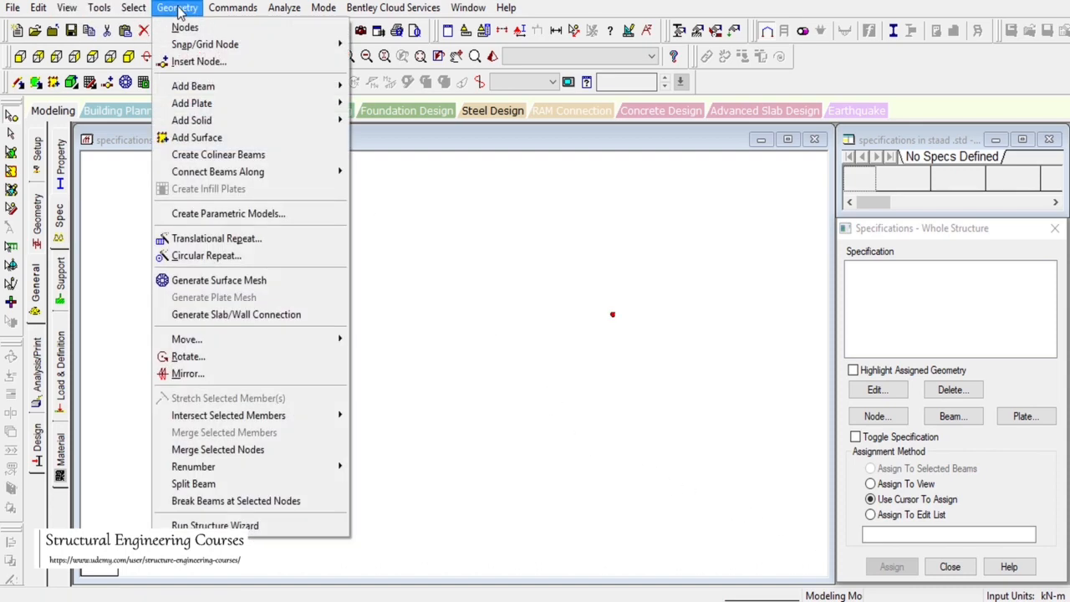
{"action": "mouse_move", "coordinate": [42, 10]}
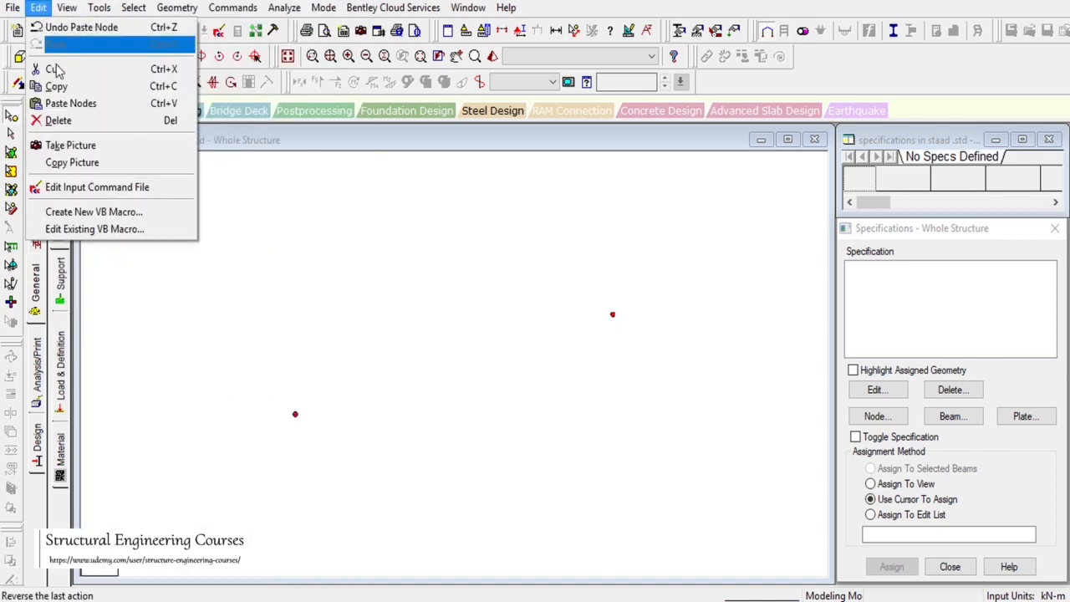
{"action": "left_click", "coordinate": [57, 86]}
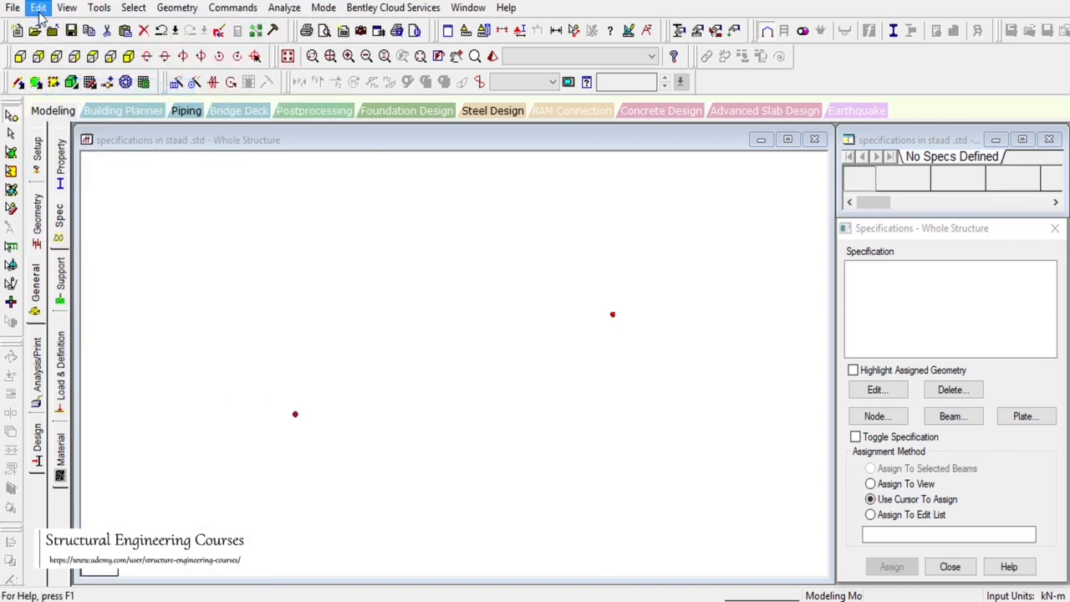
{"action": "left_click", "coordinate": [38, 8]}
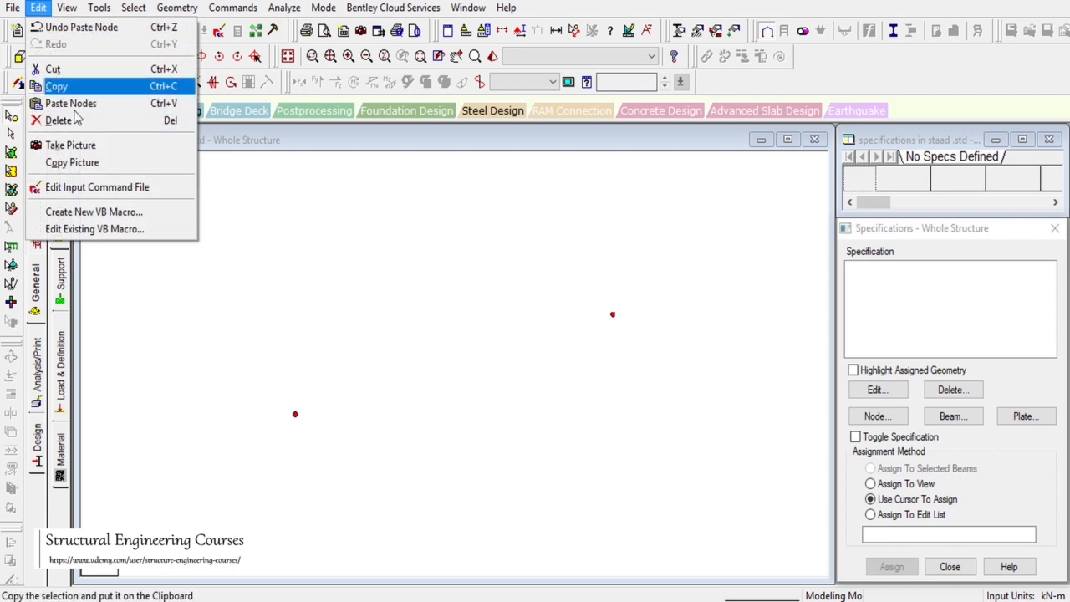
{"action": "left_click", "coordinate": [176, 103]}
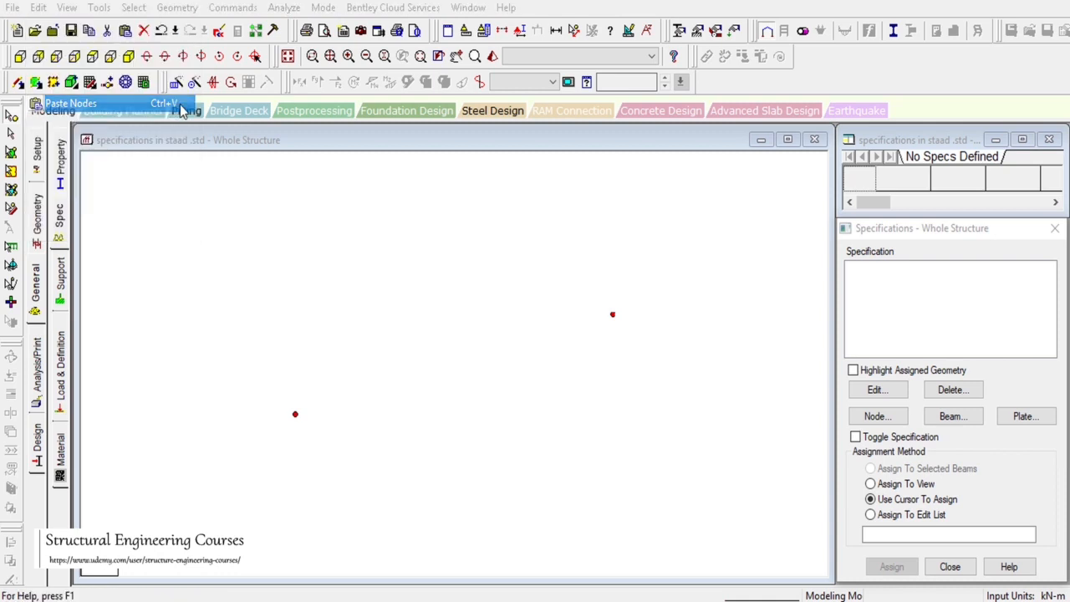
{"action": "left_click_drag", "start_coordinate": [483, 336], "coordinate": [425, 335]}
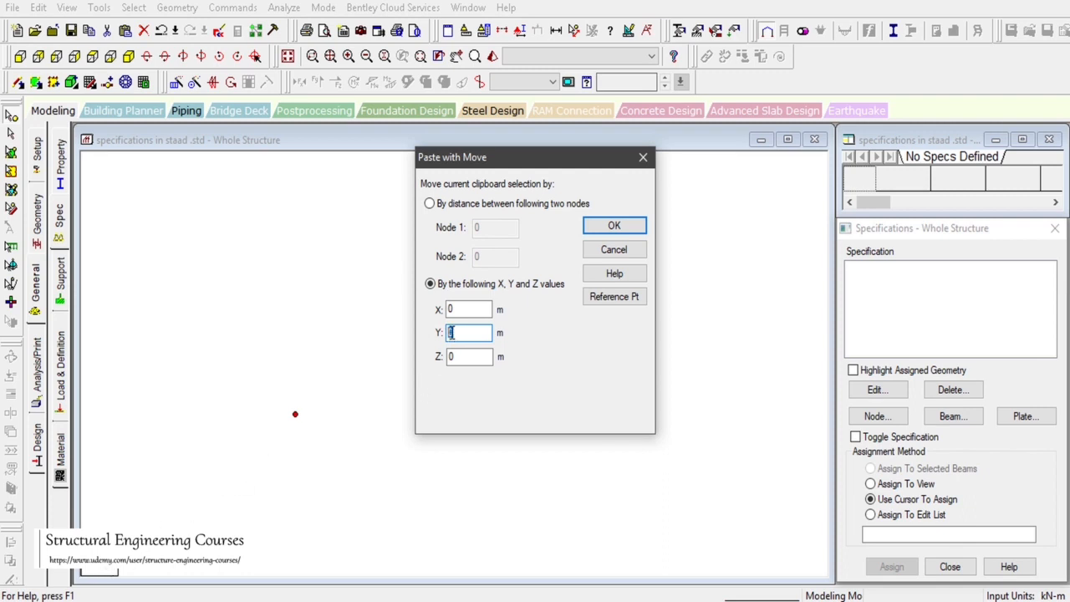
{"action": "left_click", "coordinate": [609, 227]}
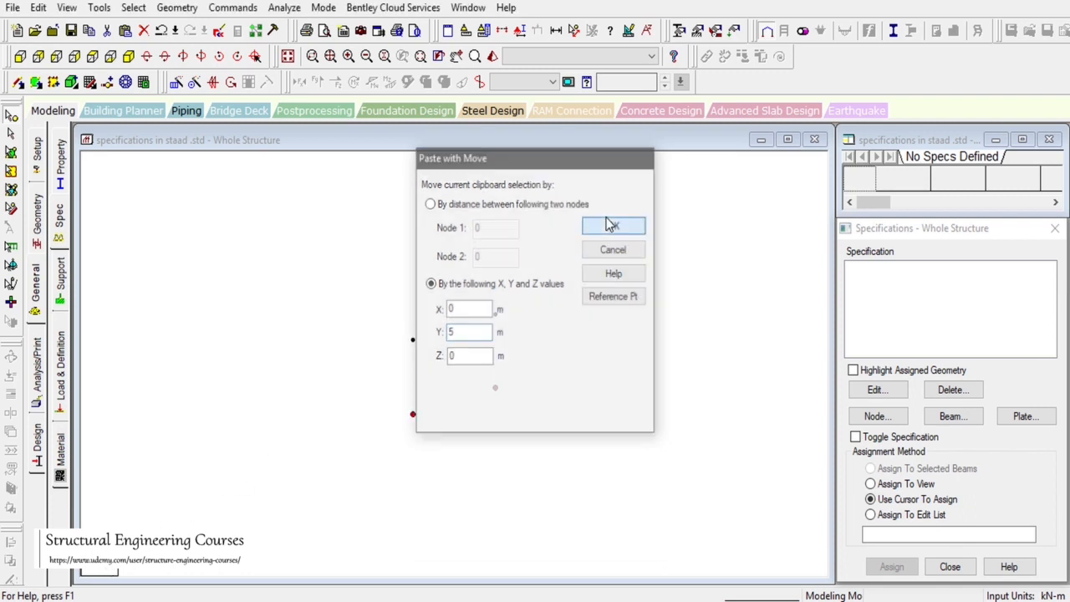
{"action": "scroll", "coordinate": [473, 372], "scroll_direction": "up", "scroll_amount": 4}
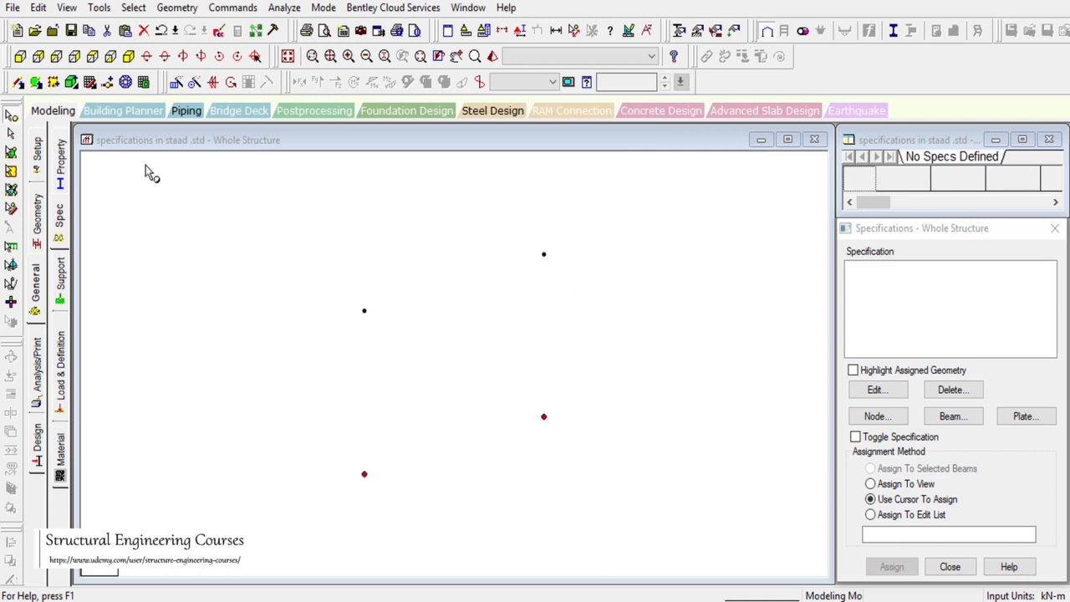
Connect the four nodes with two columns and a top beam to form a portal frame, and select all three members.
{"action": "left_click", "coordinate": [18, 83]}
{"action": "left_click_drag", "start_coordinate": [364, 475], "coordinate": [544, 416]}
{"action": "left_click", "coordinate": [11, 133]}
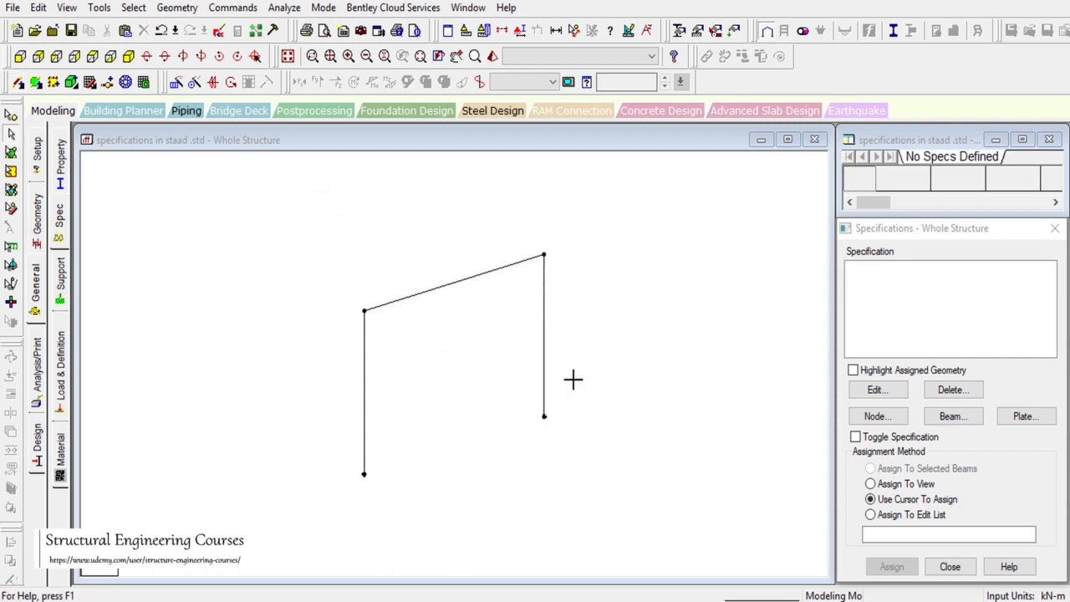
{"action": "left_click_drag", "start_coordinate": [293, 183], "coordinate": [696, 538]}
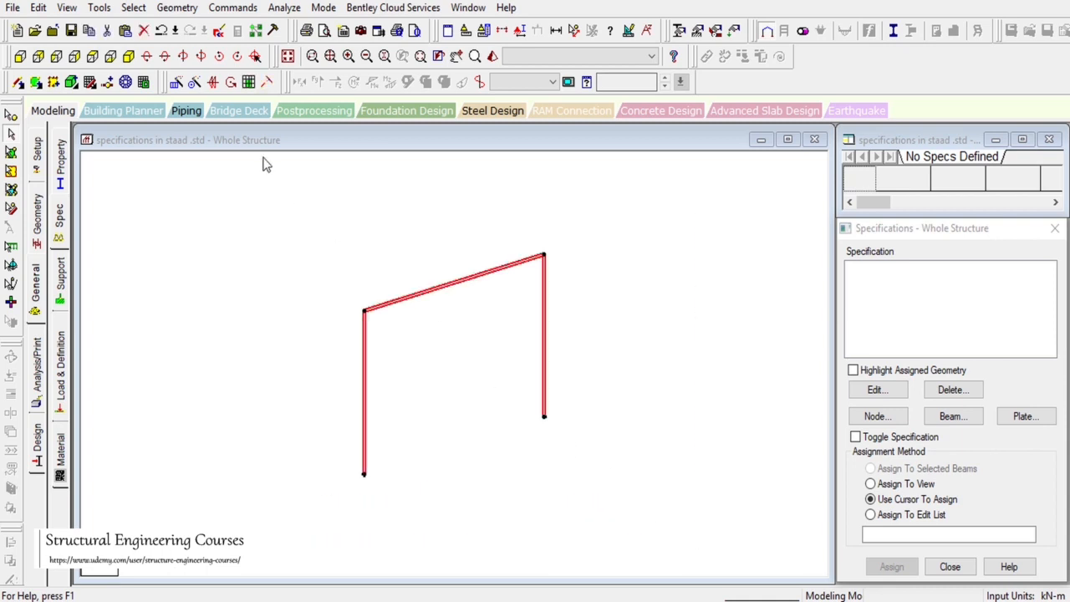
Try a translational repeat of the selected frame once in Z at 5 m with linked steps and open base, and undo it.
{"action": "left_click", "coordinate": [175, 90]}
{"action": "left_click_drag", "start_coordinate": [454, 191], "coordinate": [724, 78]}
{"action": "left_click", "coordinate": [674, 260]}
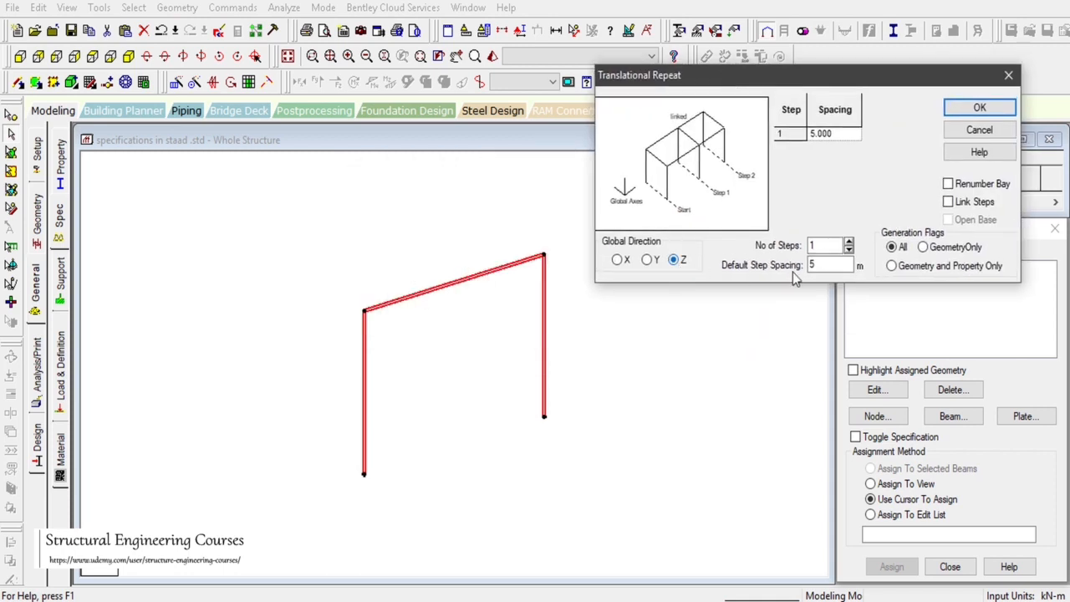
{"action": "double_click", "coordinate": [824, 265]}
{"action": "left_click", "coordinate": [949, 202]}
{"action": "left_click", "coordinate": [949, 202]}
{"action": "left_click", "coordinate": [952, 203]}
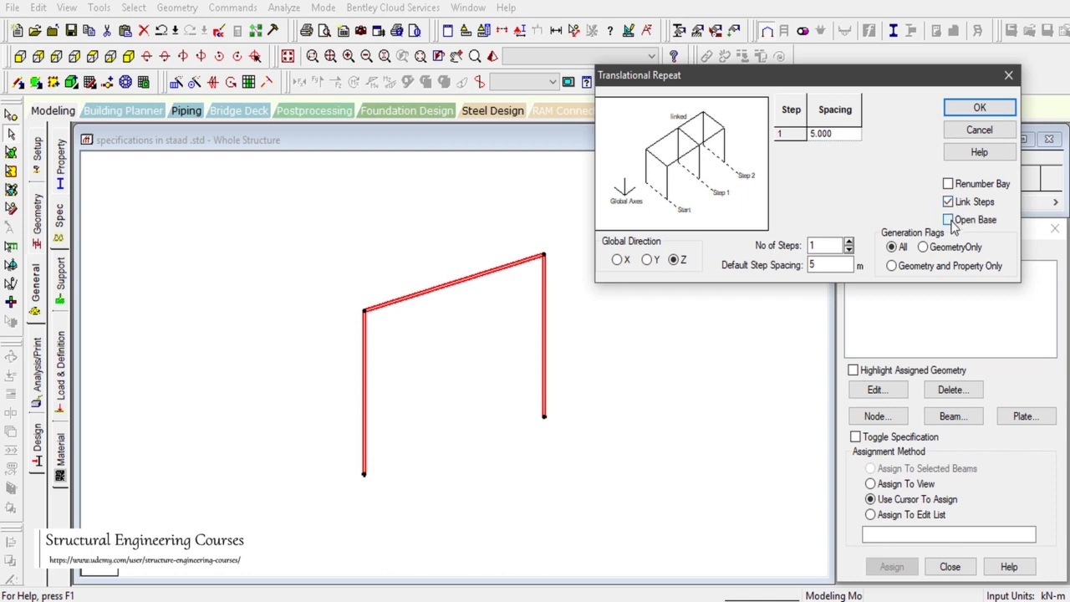
{"action": "left_click", "coordinate": [951, 221]}
{"action": "left_click", "coordinate": [978, 108]}
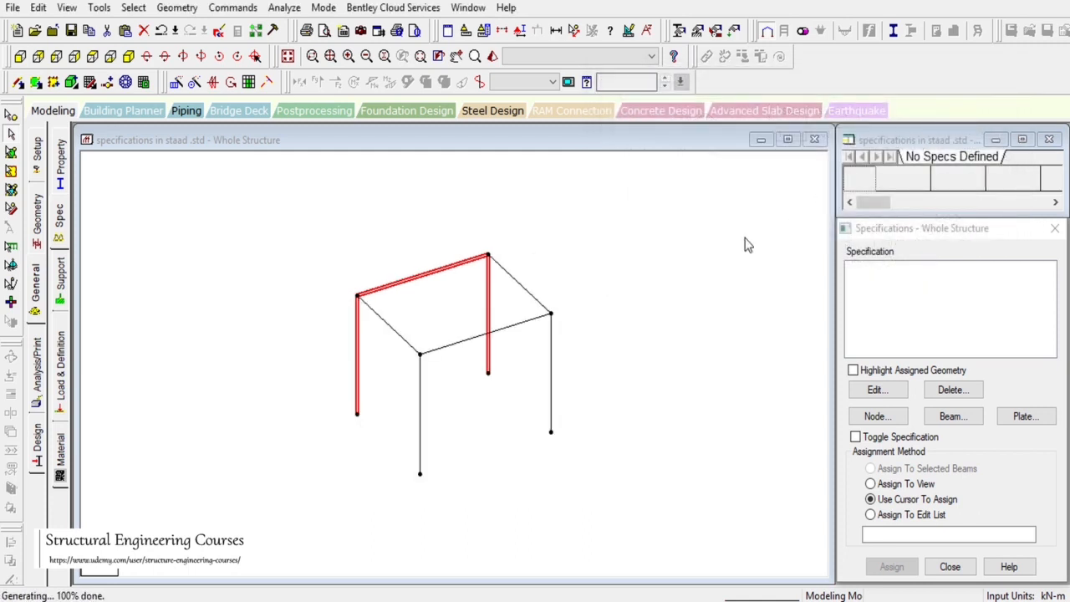
{"action": "scroll", "coordinate": [448, 451], "scroll_direction": "up", "scroll_amount": 2}
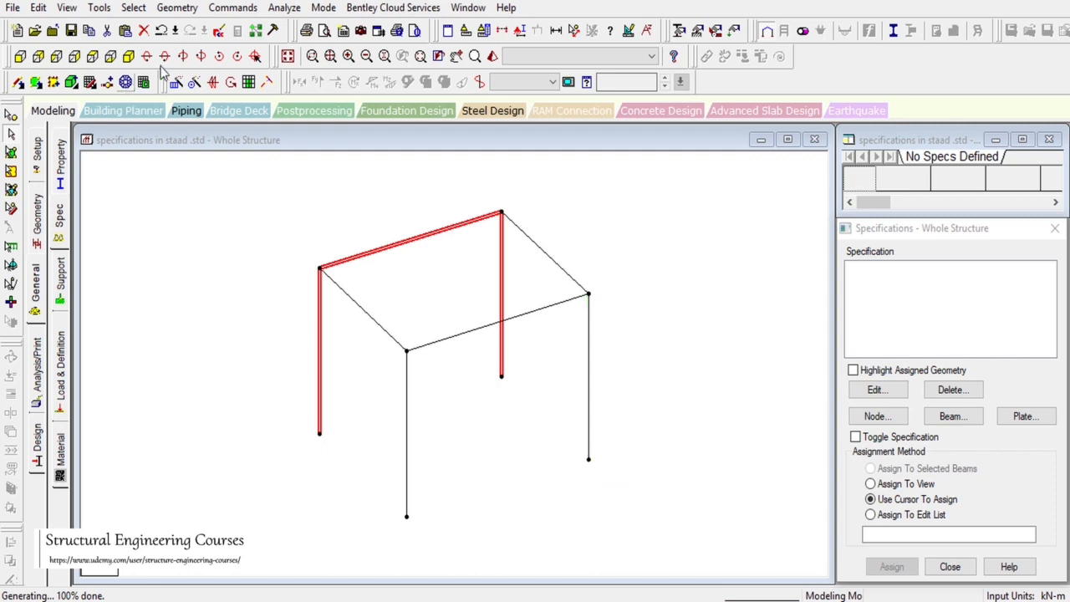
{"action": "left_click", "coordinate": [162, 32]}
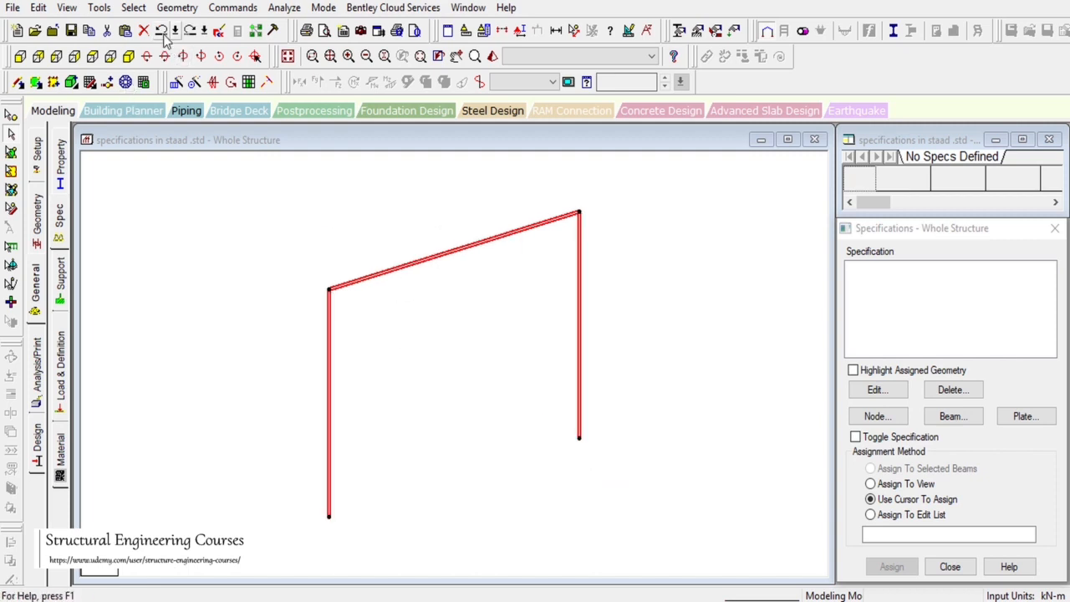
Repeat the selected frame once in global Z at 5 m spacing with linked steps and the base not left open.
{"action": "left_click", "coordinate": [176, 82]}
{"action": "left_click", "coordinate": [676, 320]}
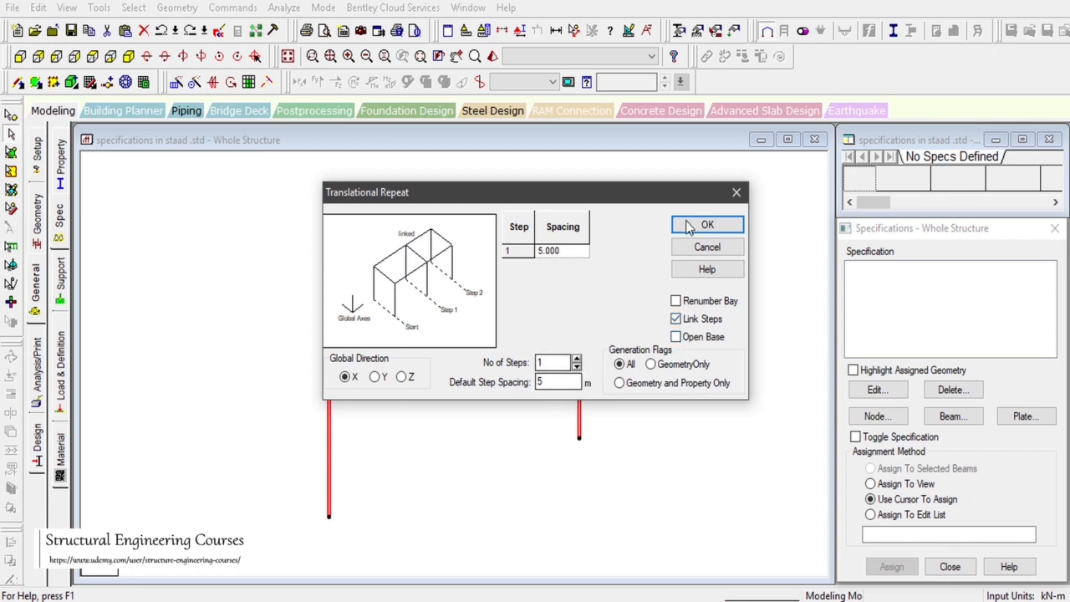
{"action": "left_click", "coordinate": [403, 377]}
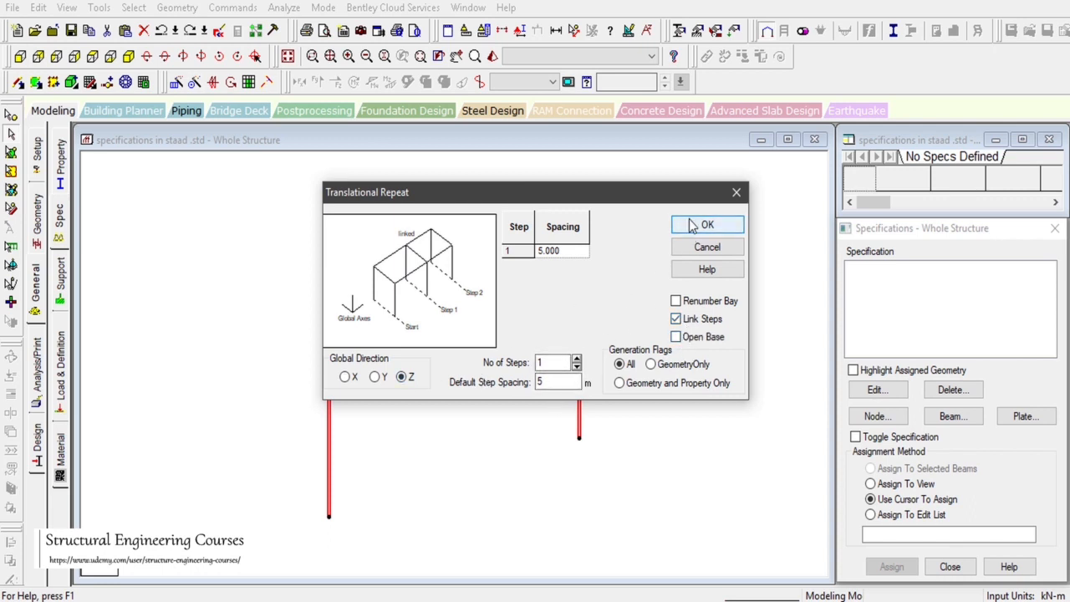
{"action": "left_click", "coordinate": [691, 225]}
Delete the two base beams that link the column feet of the two frames.
{"action": "left_click", "coordinate": [541, 416]}
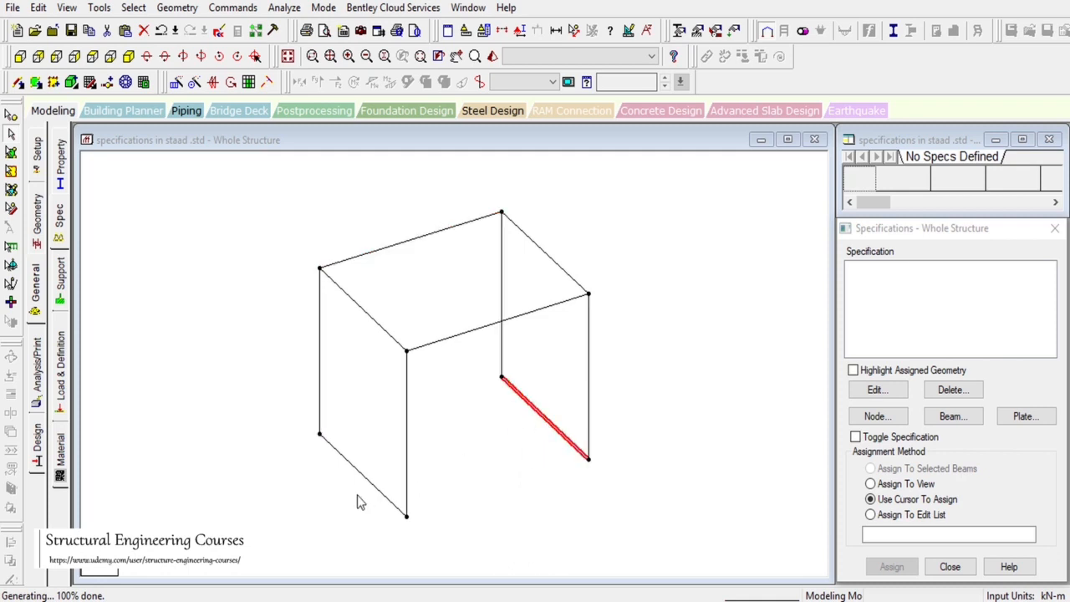
{"action": "left_click", "coordinate": [357, 472]}
{"action": "key", "text": "Delete"}
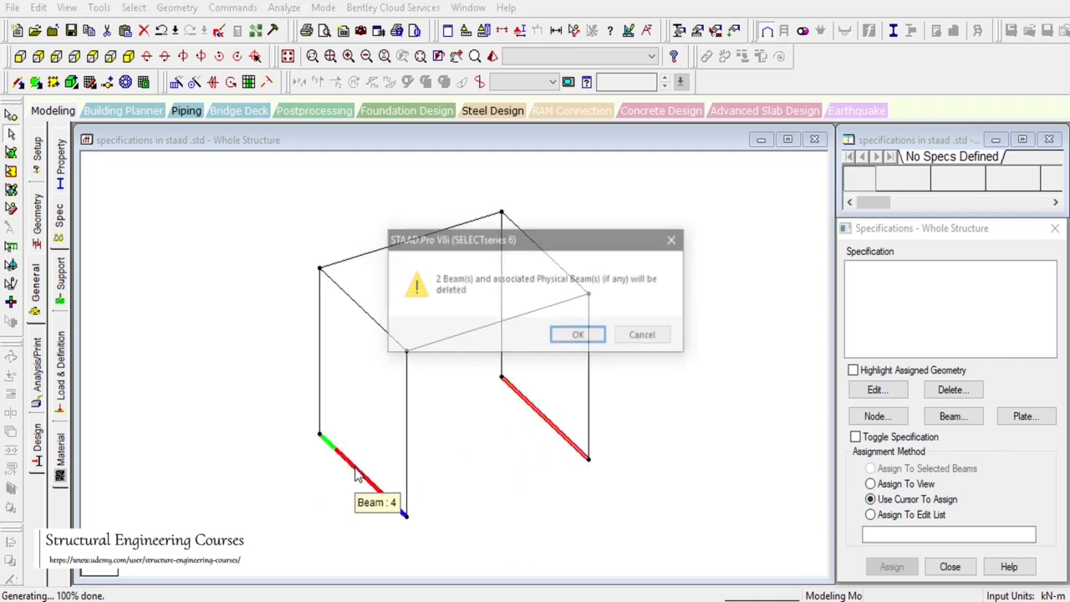
{"action": "key", "text": "Return"}
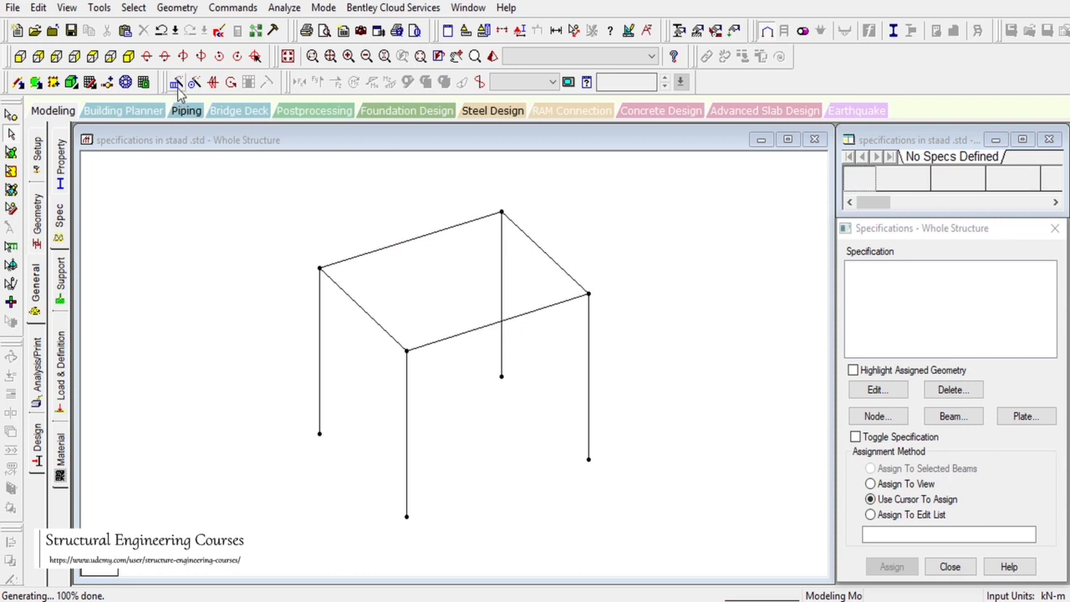
Measure the node-to-node distances along the rear top beam and the adjoining top beam running in Z.
{"action": "scroll", "coordinate": [444, 318], "scroll_direction": "up", "scroll_amount": 3}
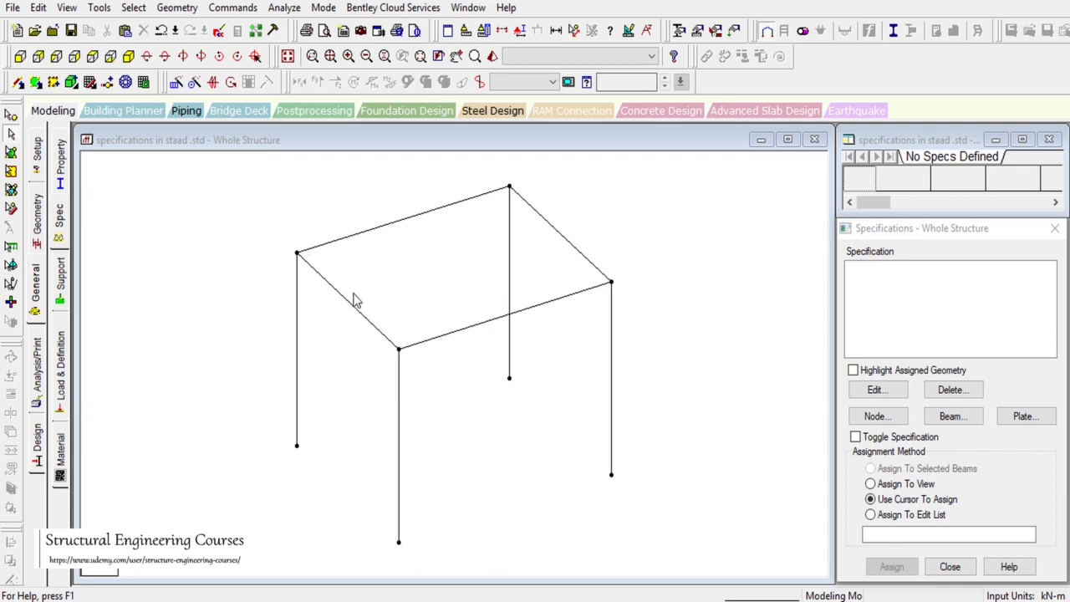
{"action": "left_click", "coordinate": [574, 31]}
{"action": "left_click", "coordinate": [297, 252]}
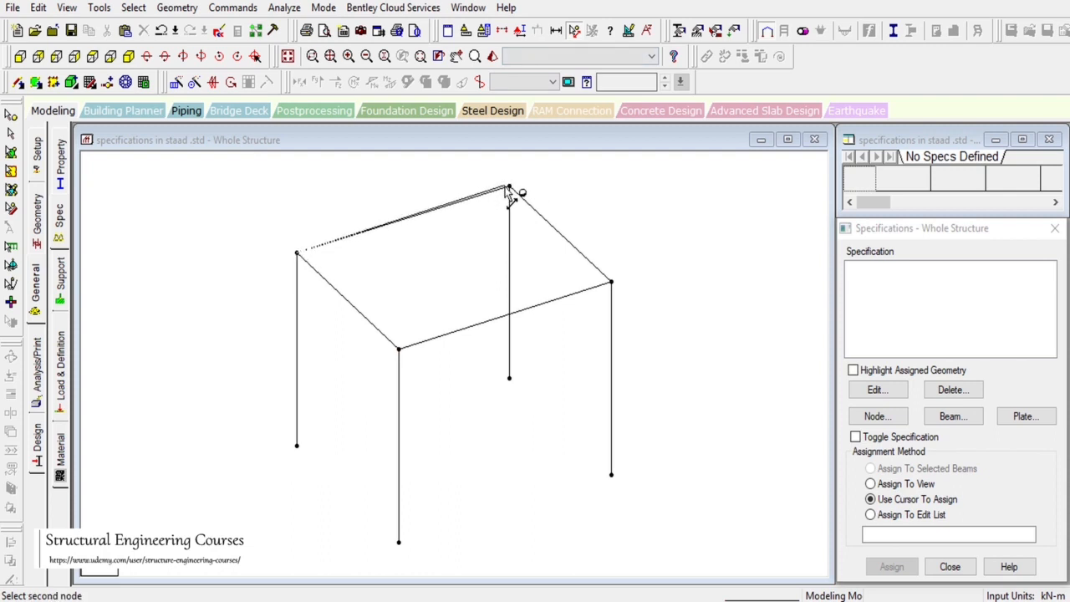
{"action": "left_click", "coordinate": [510, 187]}
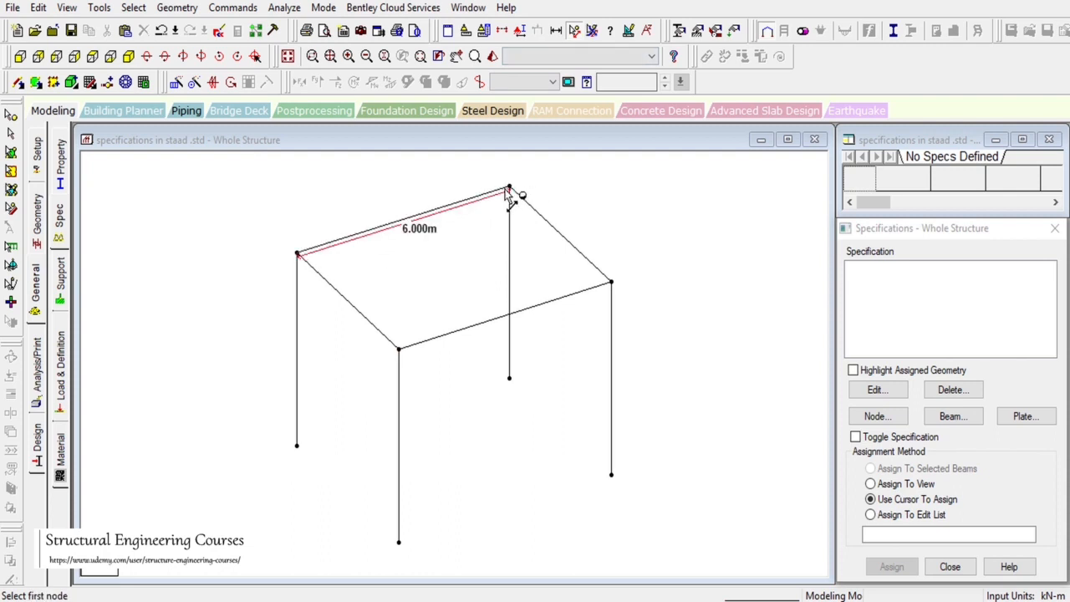
{"action": "left_click", "coordinate": [300, 256]}
{"action": "left_click", "coordinate": [398, 349]}
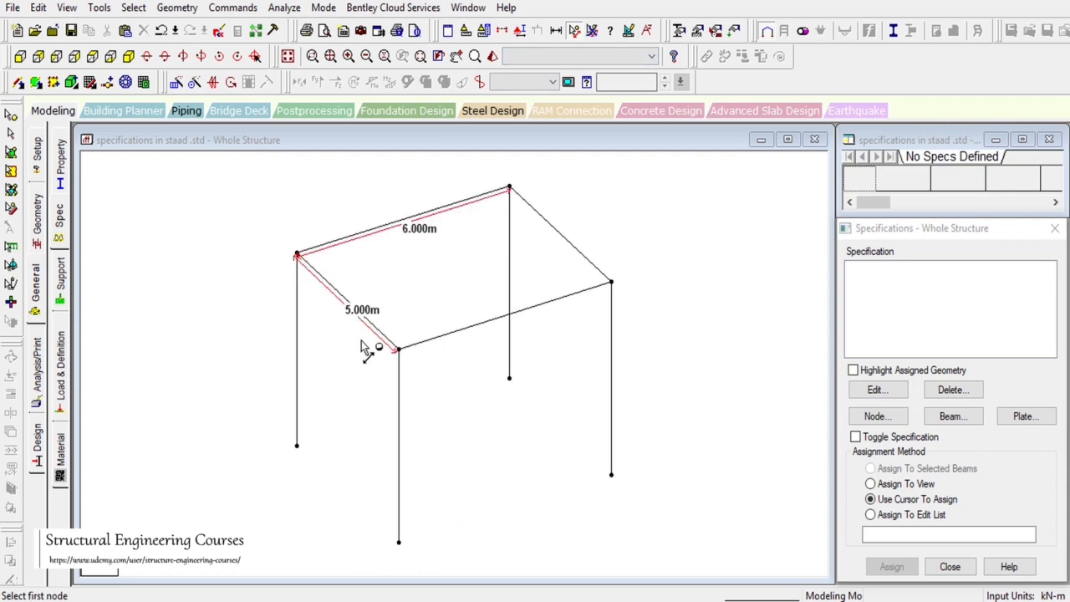
{"action": "left_click", "coordinate": [11, 132]}
{"action": "left_click_drag", "start_coordinate": [218, 239], "coordinate": [264, 283]}
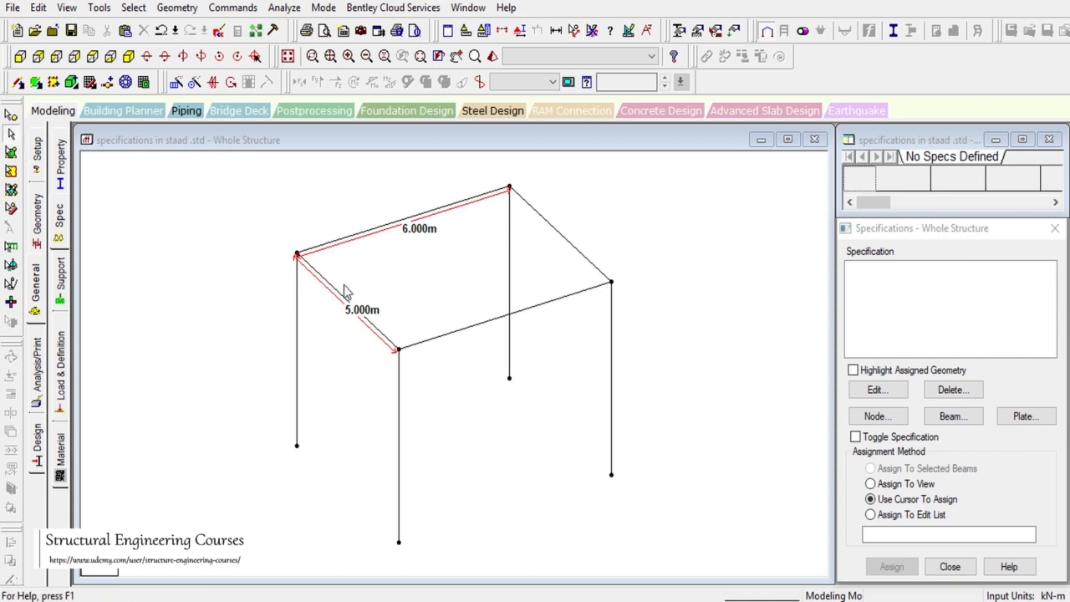
{"action": "right_click", "coordinate": [378, 231]}
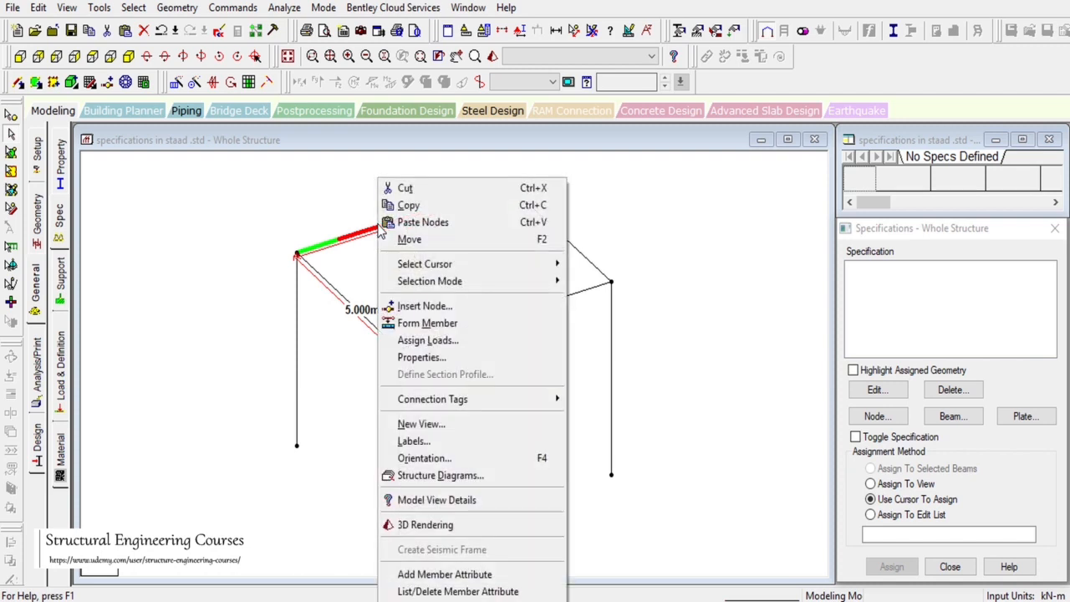
{"action": "left_click", "coordinate": [235, 227]}
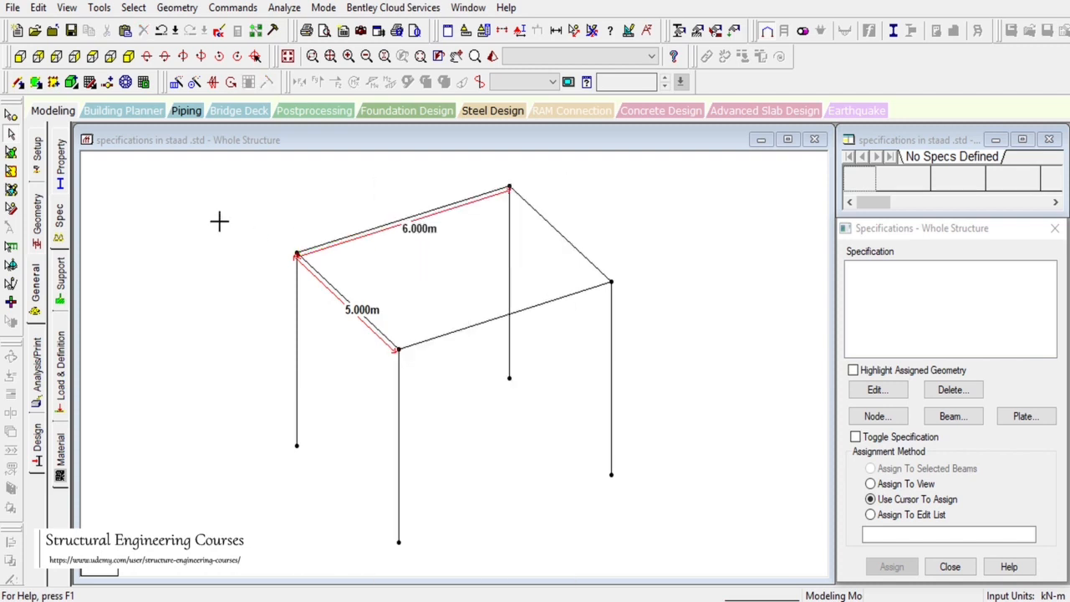
{"action": "left_click", "coordinate": [352, 309]}
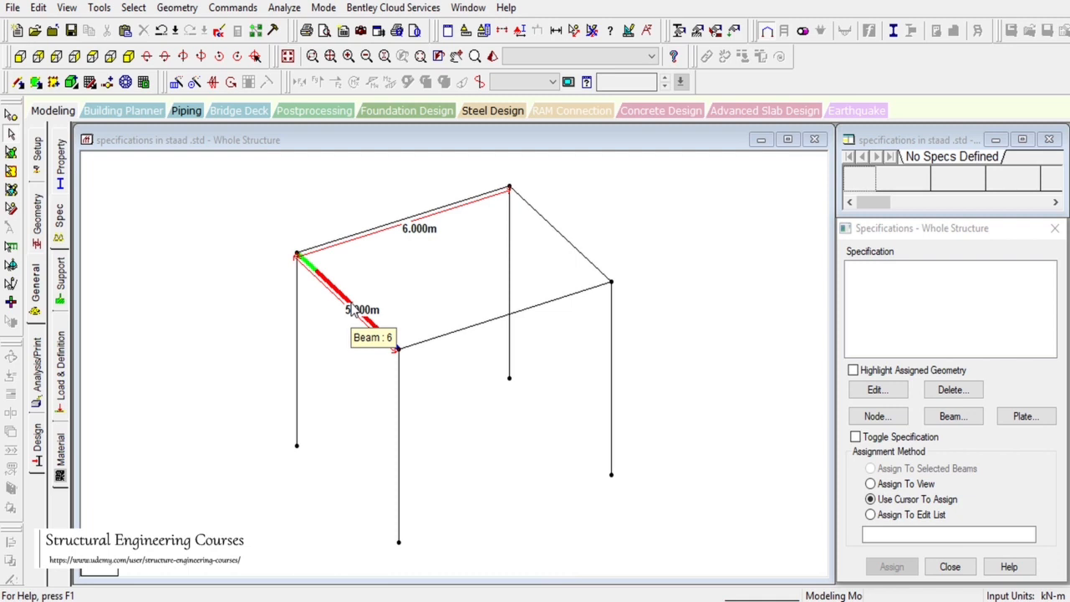
{"action": "left_click", "coordinate": [352, 246]}
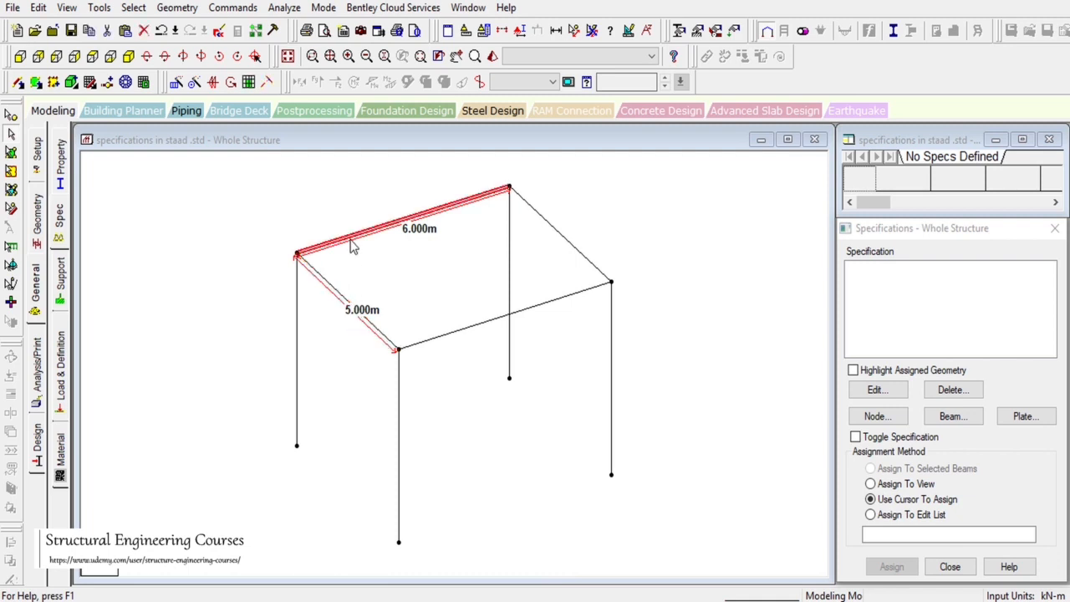
Select the front frame's beam and columns and repeat them once in Z at 5 m with linked steps and an open base.
{"action": "left_click", "coordinate": [92, 56]}
{"action": "left_click_drag", "start_coordinate": [205, 507], "coordinate": [827, 575]}
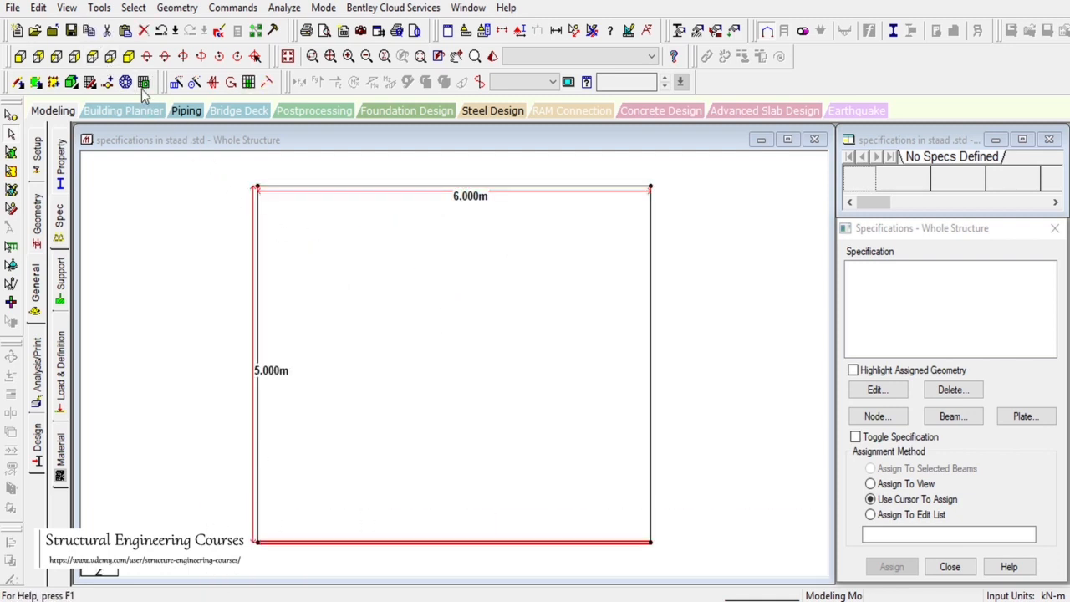
{"action": "left_click", "coordinate": [129, 57]}
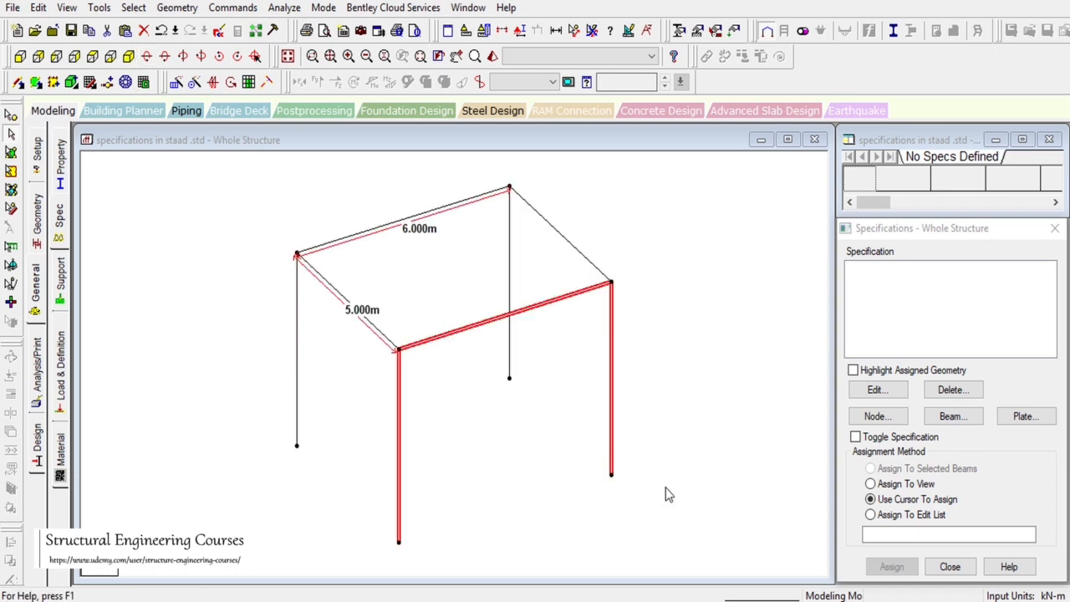
{"action": "left_click", "coordinate": [176, 82]}
{"action": "left_click", "coordinate": [402, 377]}
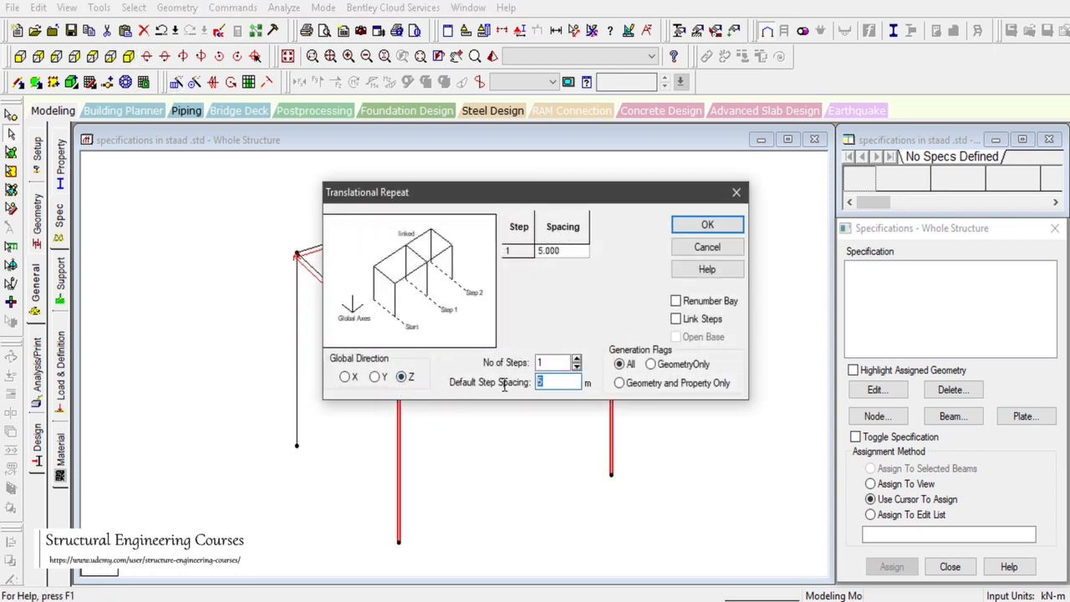
{"action": "left_click", "coordinate": [676, 318]}
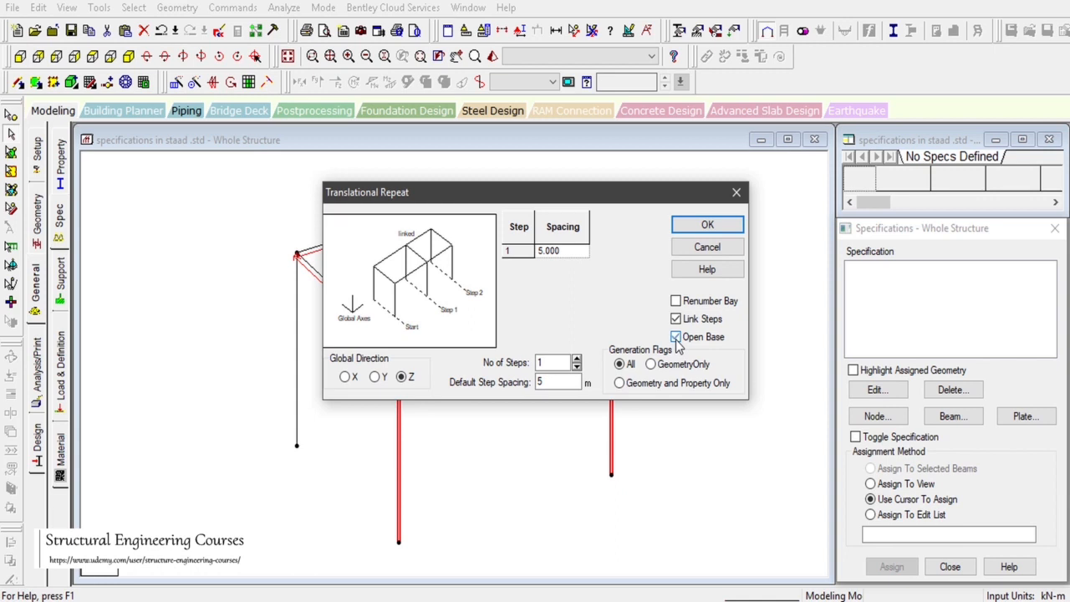
{"action": "left_click", "coordinate": [708, 225]}
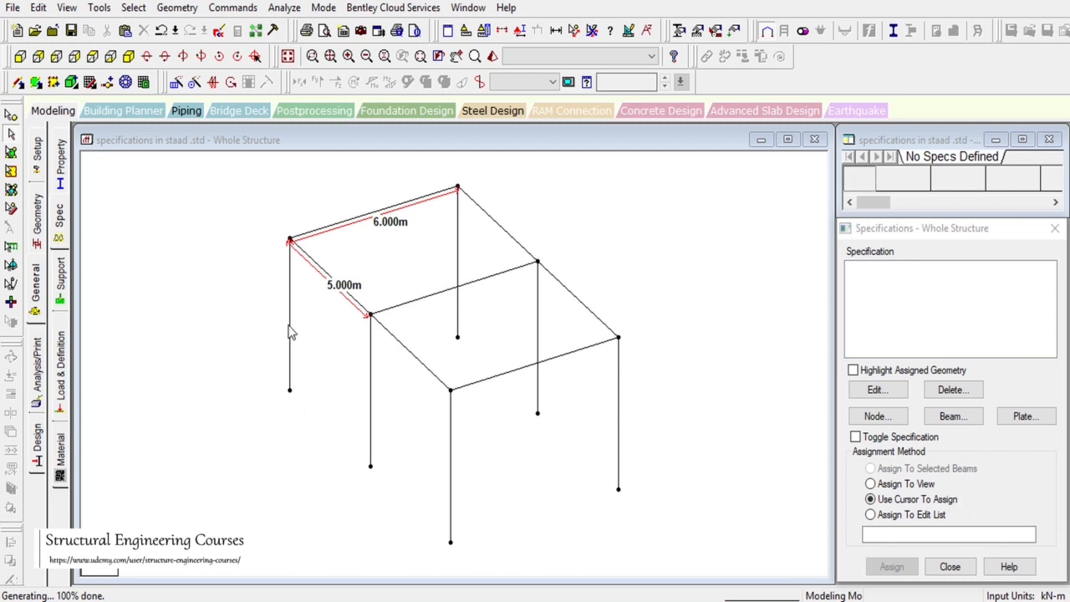
Insert two equally spaced nodes, at 2 m and 4 m, into the rear 6 m top beam.
{"action": "left_click_drag", "start_coordinate": [264, 197], "coordinate": [314, 235]}
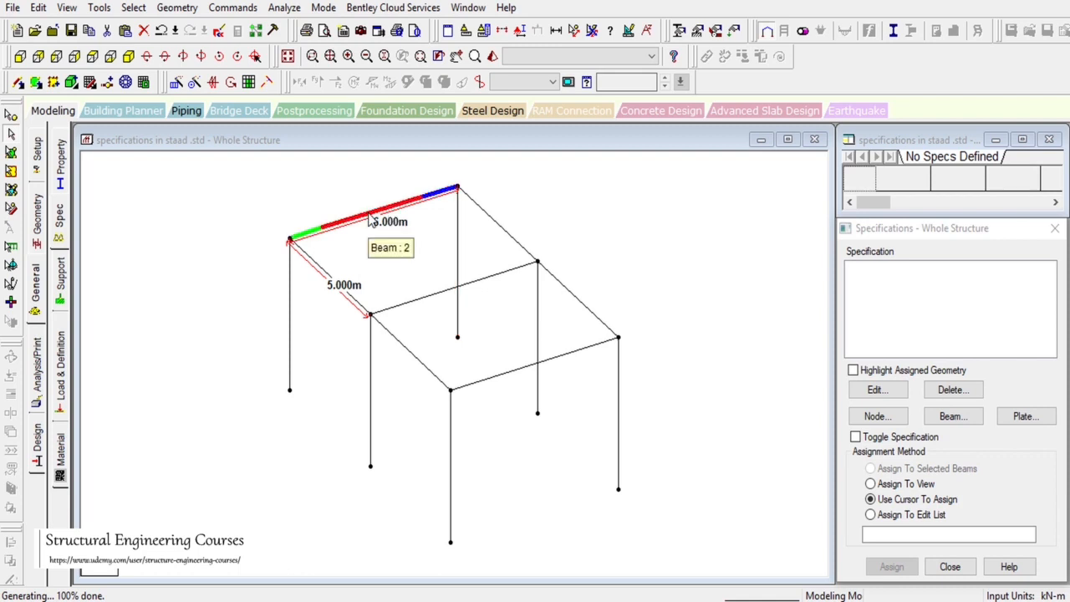
{"action": "right_click", "coordinate": [369, 181]}
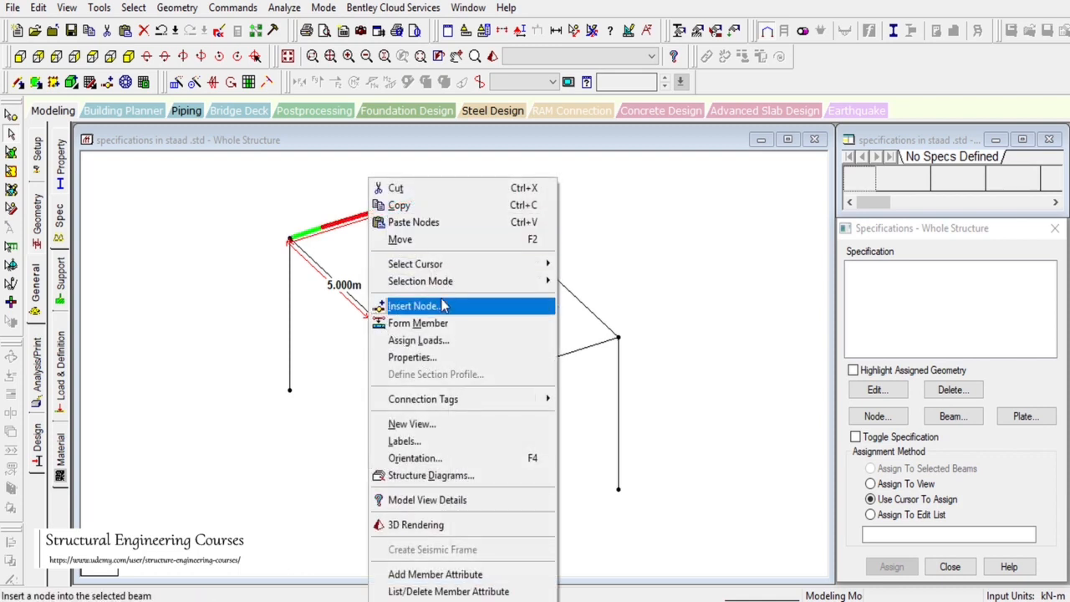
{"action": "left_click", "coordinate": [327, 227]}
{"action": "right_click", "coordinate": [360, 217]}
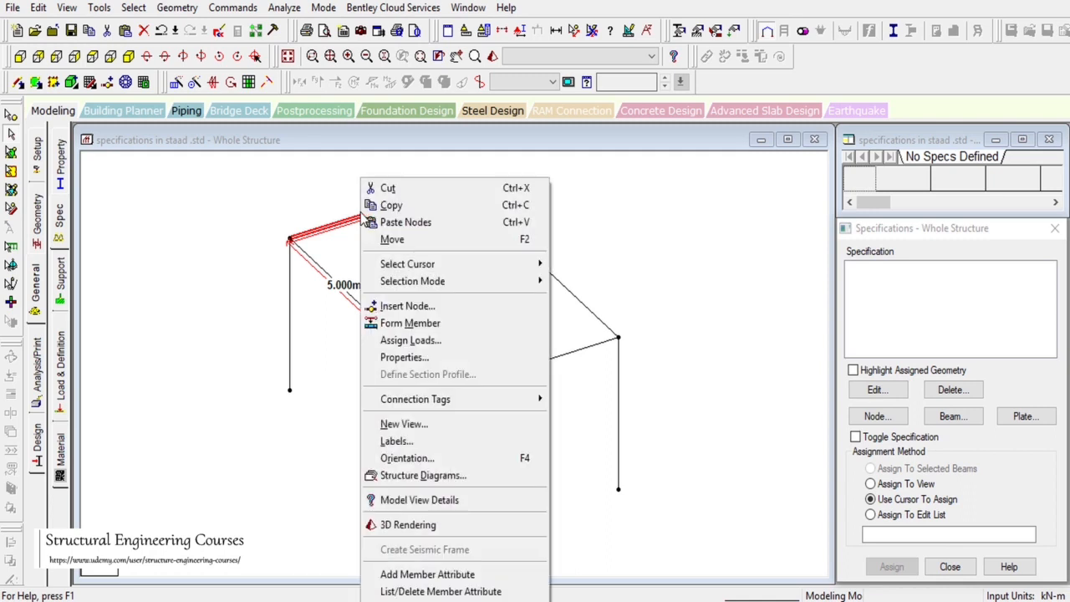
{"action": "left_click", "coordinate": [430, 307]}
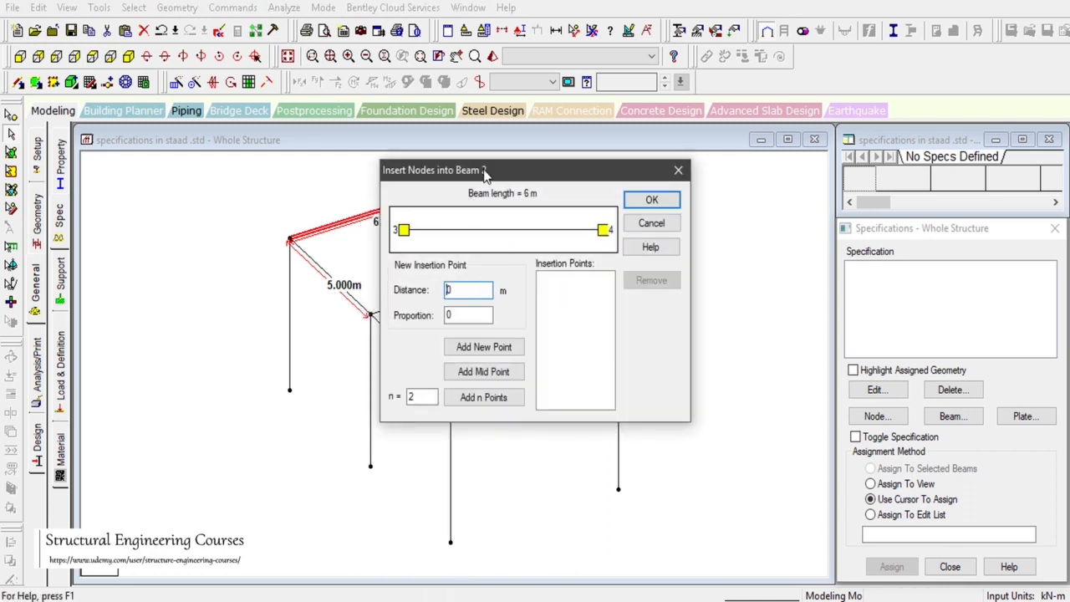
{"action": "left_click_drag", "start_coordinate": [484, 171], "coordinate": [676, 183]}
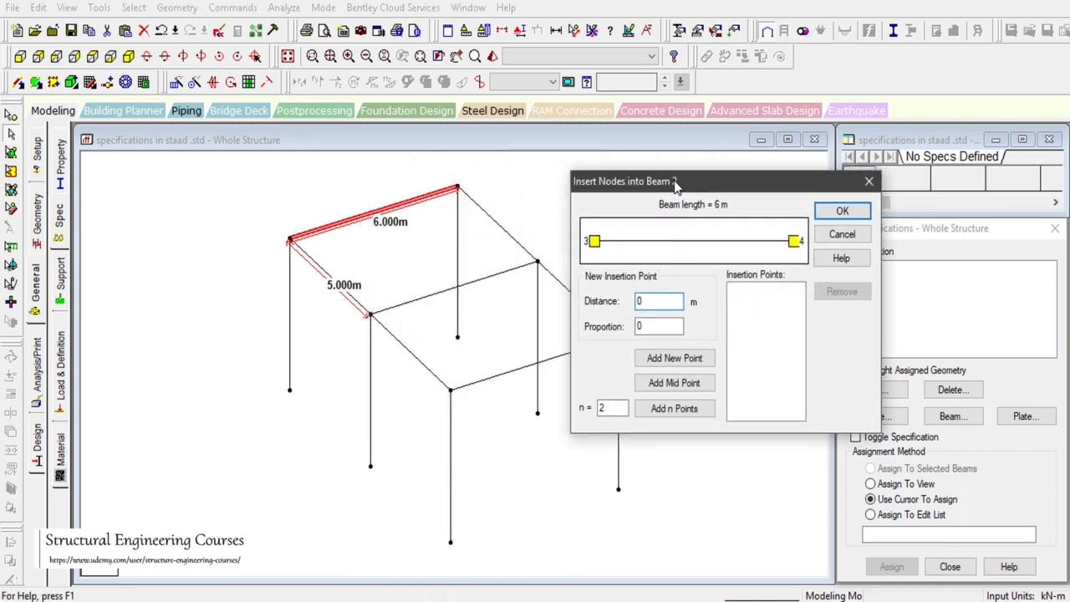
{"action": "left_click", "coordinate": [676, 409]}
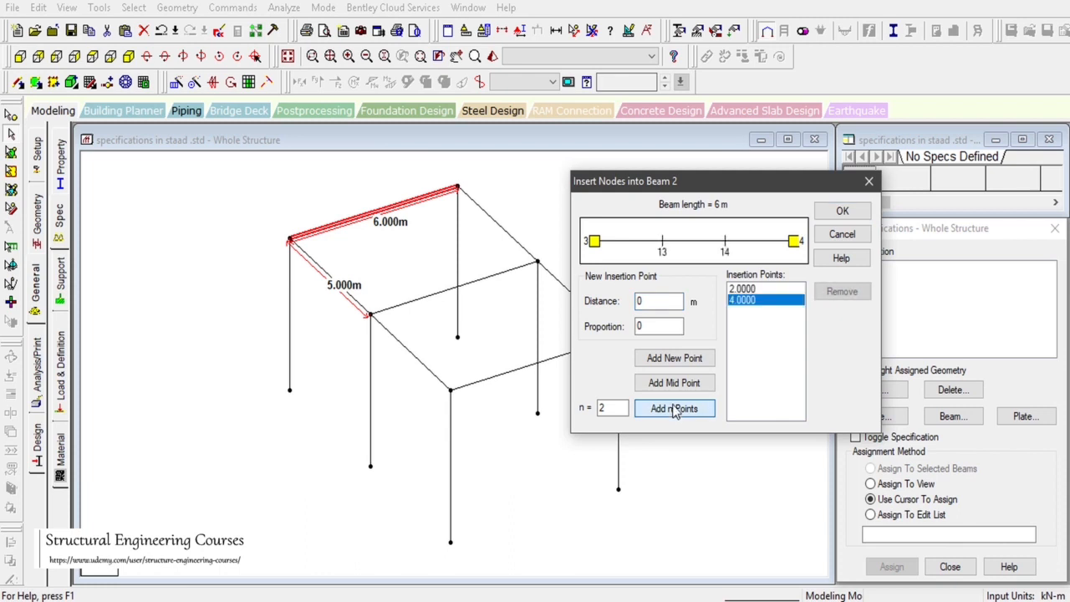
{"action": "left_click", "coordinate": [751, 299]}
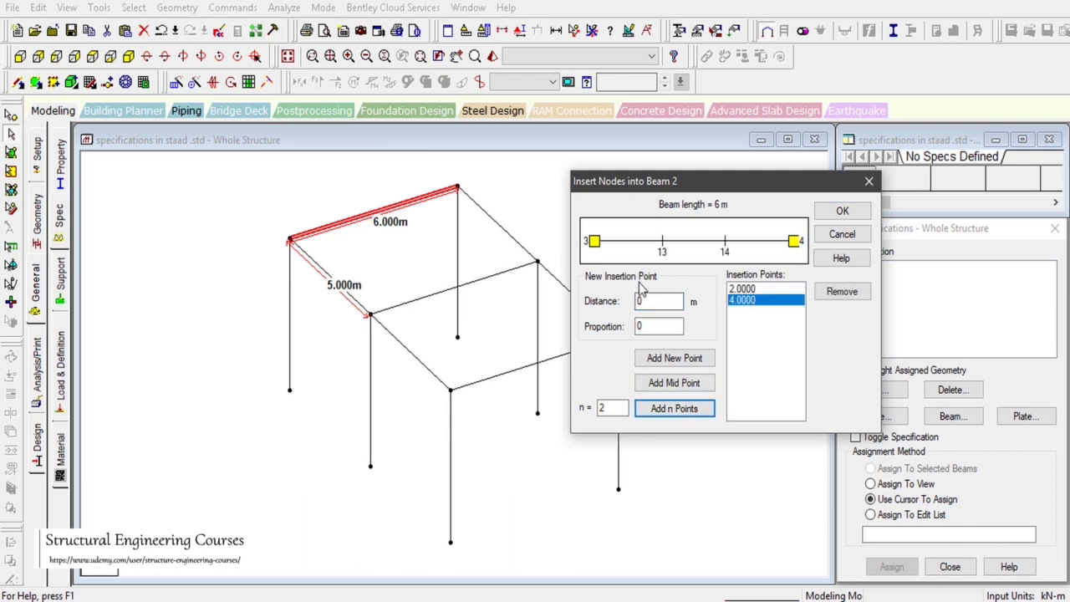
{"action": "left_click", "coordinate": [841, 212]}
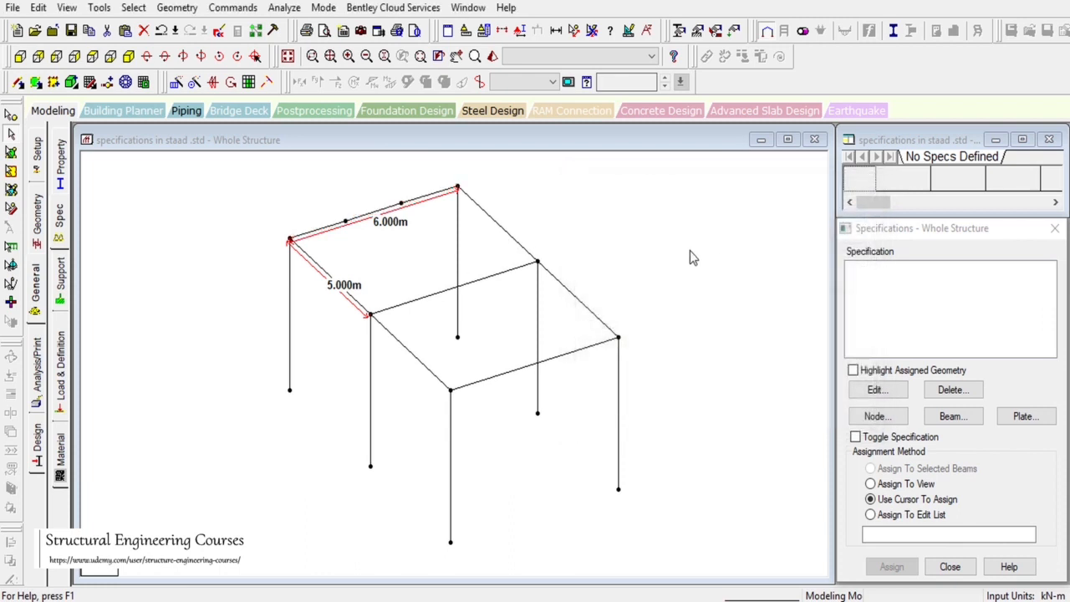
Add two beams by perpendicular intersection from the rear top beam's intermediate nodes to the middle top beam.
{"action": "left_click", "coordinate": [177, 7]}
{"action": "mouse_move", "coordinate": [263, 94]}
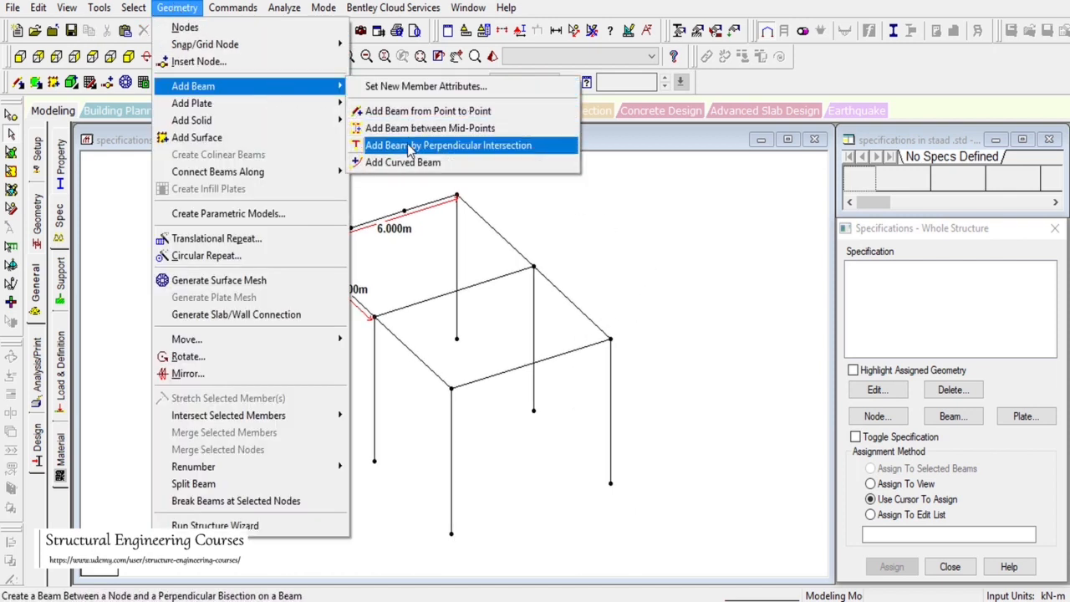
{"action": "left_click", "coordinate": [411, 145]}
{"action": "left_click", "coordinate": [351, 229]}
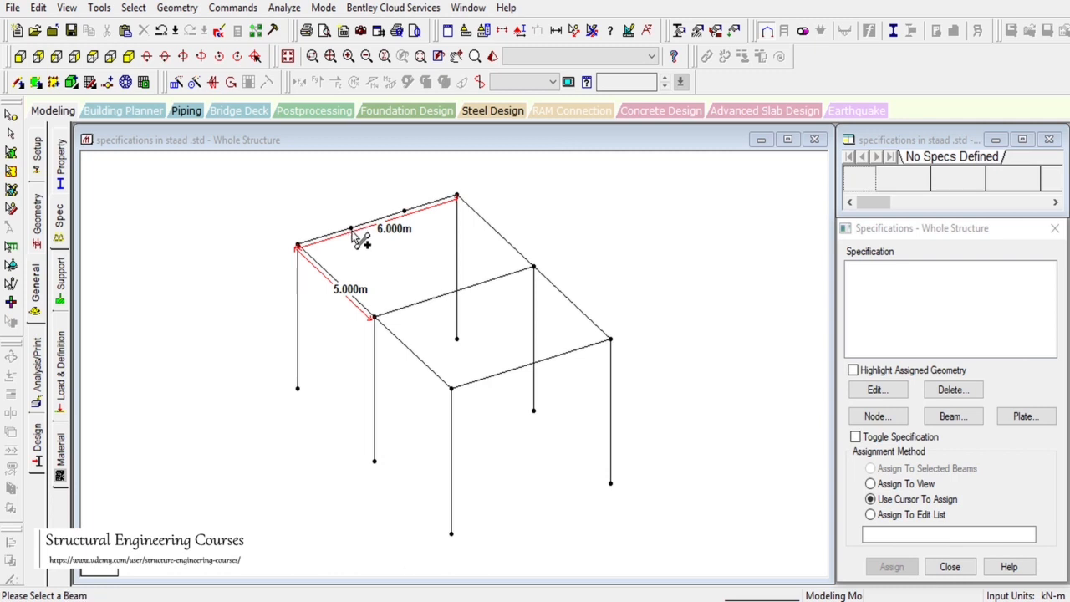
{"action": "left_click", "coordinate": [423, 303]}
{"action": "left_click", "coordinate": [405, 211]}
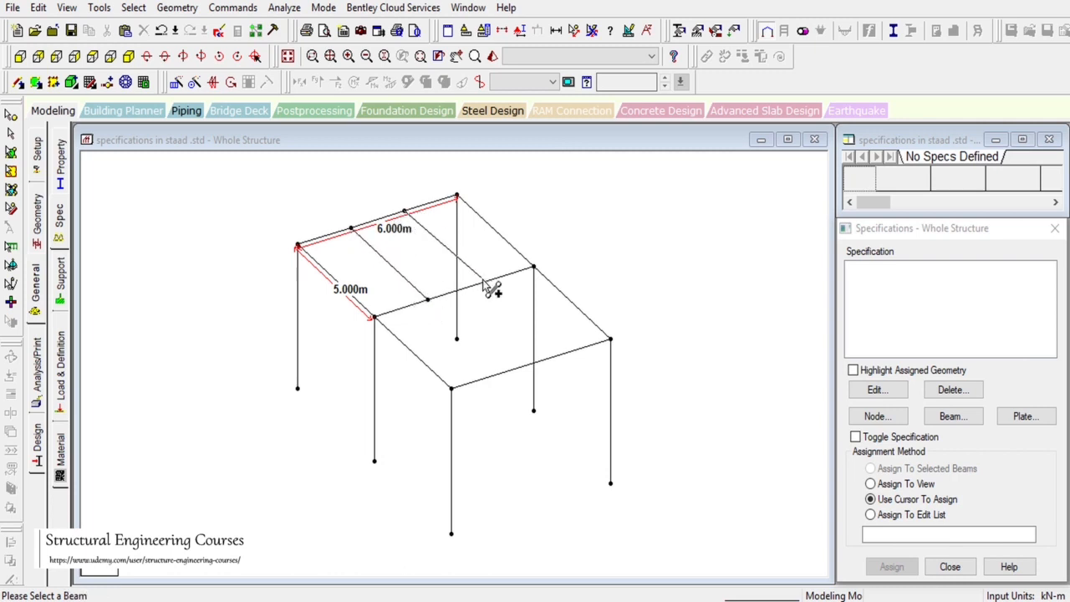
{"action": "left_click", "coordinate": [483, 283]}
Continue both inner beams perpendicularly from the middle top beam to the front top beam.
{"action": "left_click", "coordinate": [428, 299]}
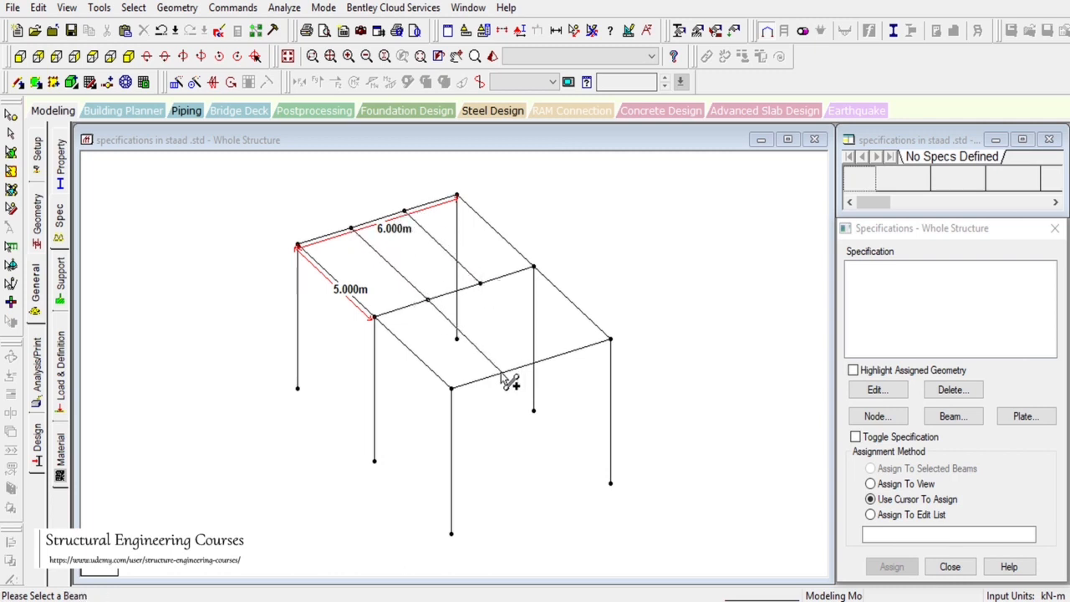
{"action": "left_click", "coordinate": [504, 371]}
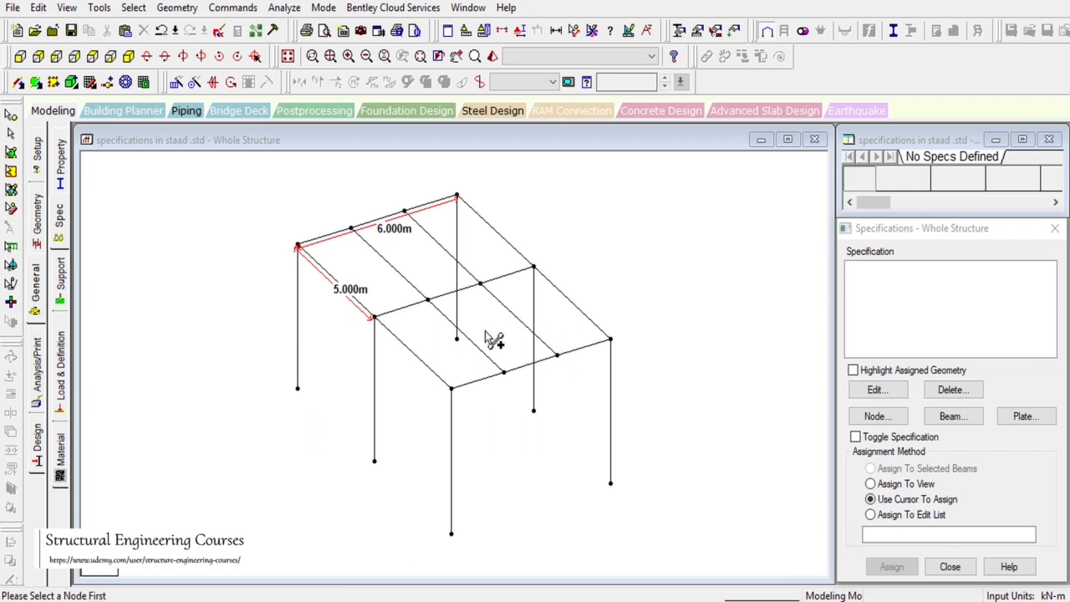
{"action": "scroll", "coordinate": [494, 342], "scroll_direction": "down", "scroll_amount": 1}
{"action": "scroll", "coordinate": [494, 341], "scroll_direction": "up", "scroll_amount": 1}
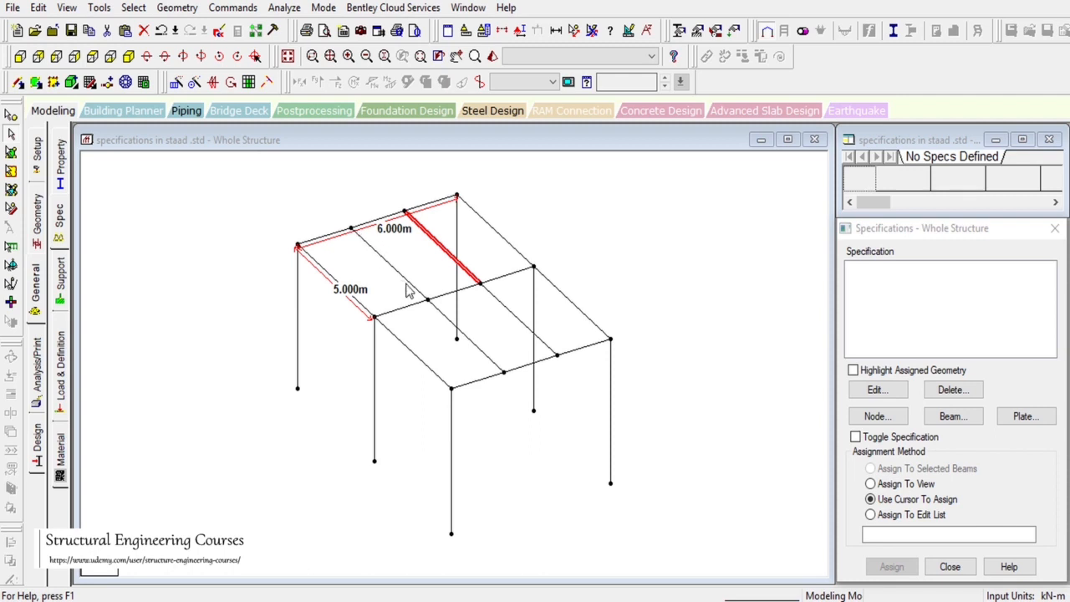
Insert four equally spaced nodes, at 1, 2, 3 and 4 m, into the rear bay's 5 m side beam.
{"action": "right_click", "coordinate": [348, 298]}
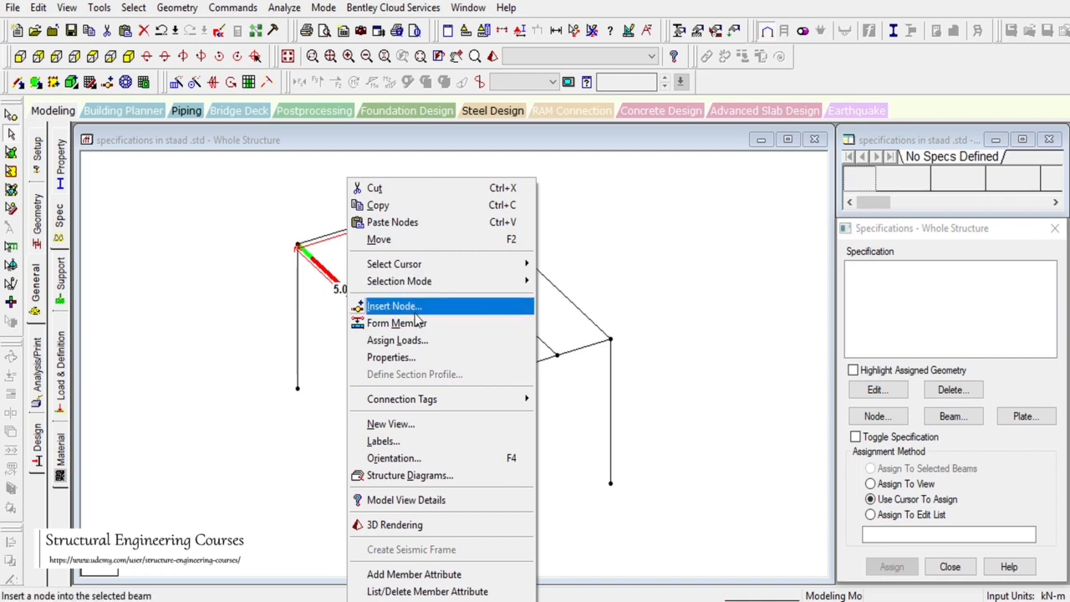
{"action": "right_click", "coordinate": [331, 279]}
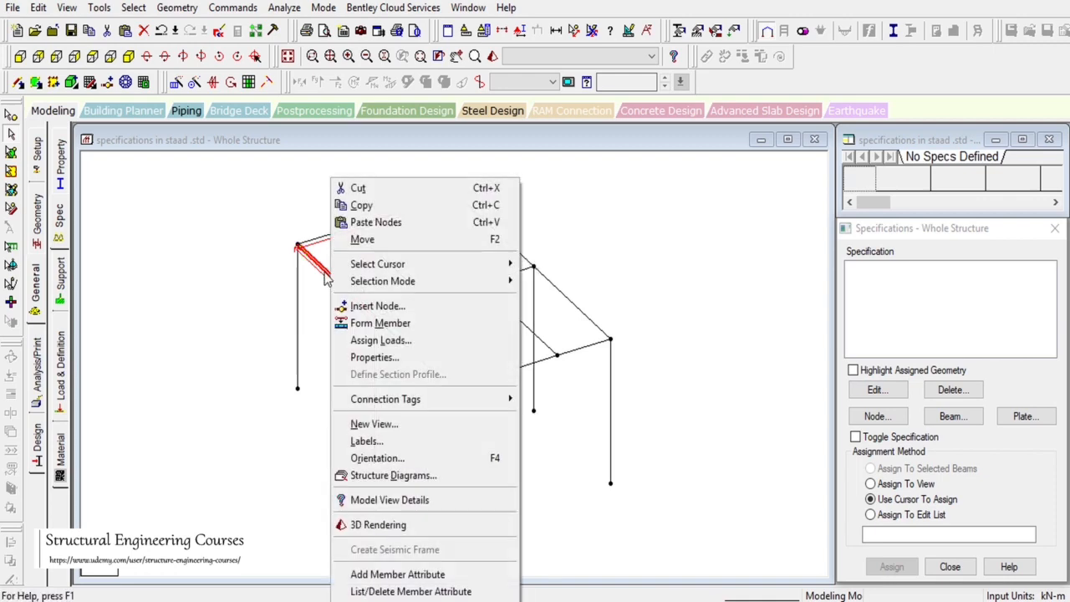
{"action": "left_click", "coordinate": [324, 272]}
{"action": "right_click", "coordinate": [333, 281]}
{"action": "left_click", "coordinate": [389, 303]}
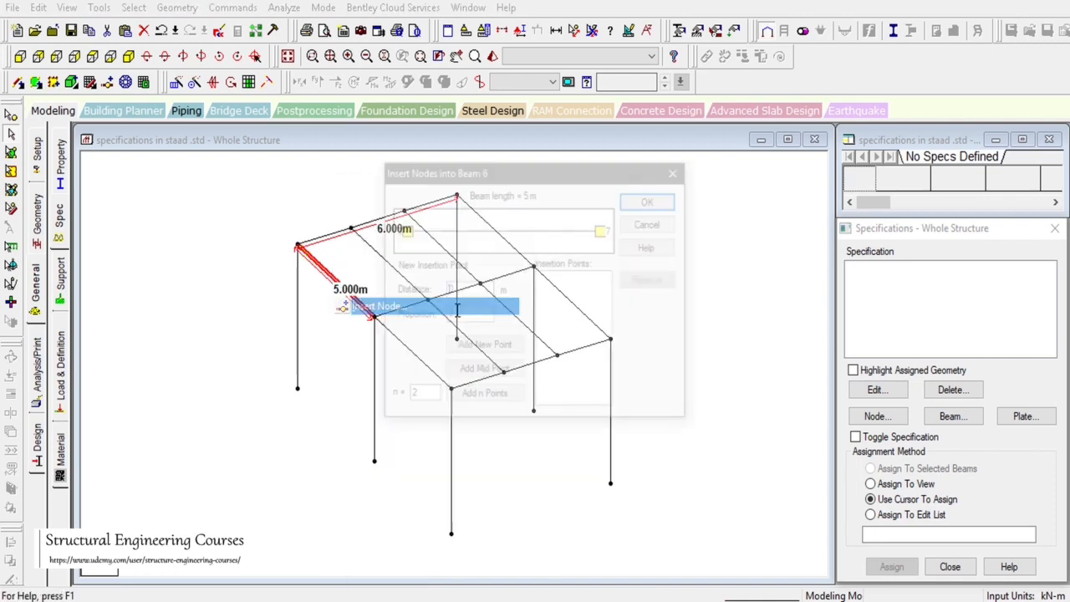
{"action": "left_click_drag", "start_coordinate": [420, 396], "coordinate": [373, 397]}
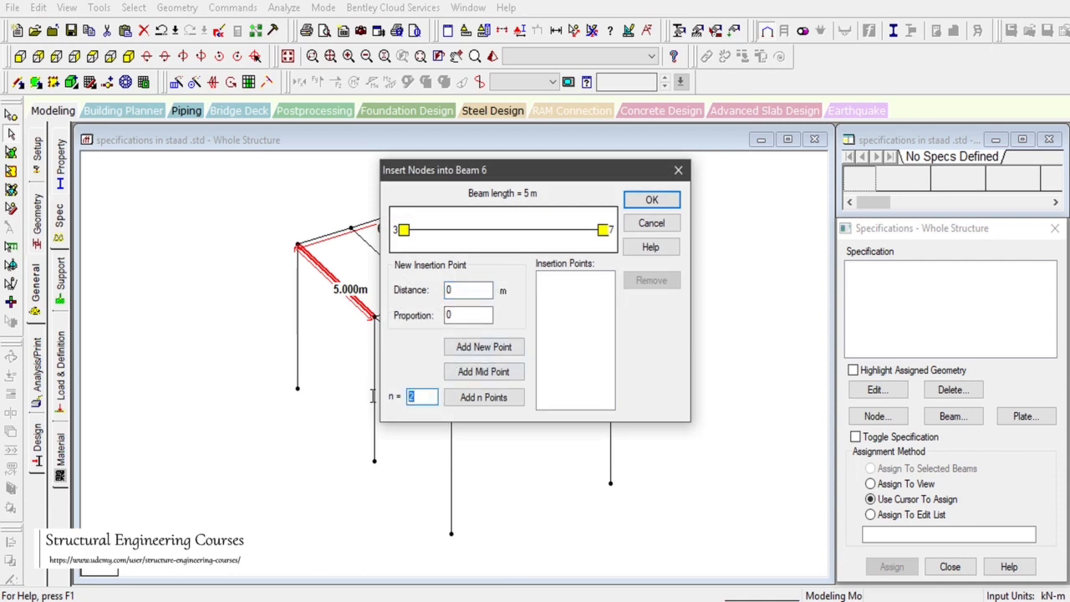
{"action": "type", "text": "4"}
{"action": "left_click", "coordinate": [496, 398]}
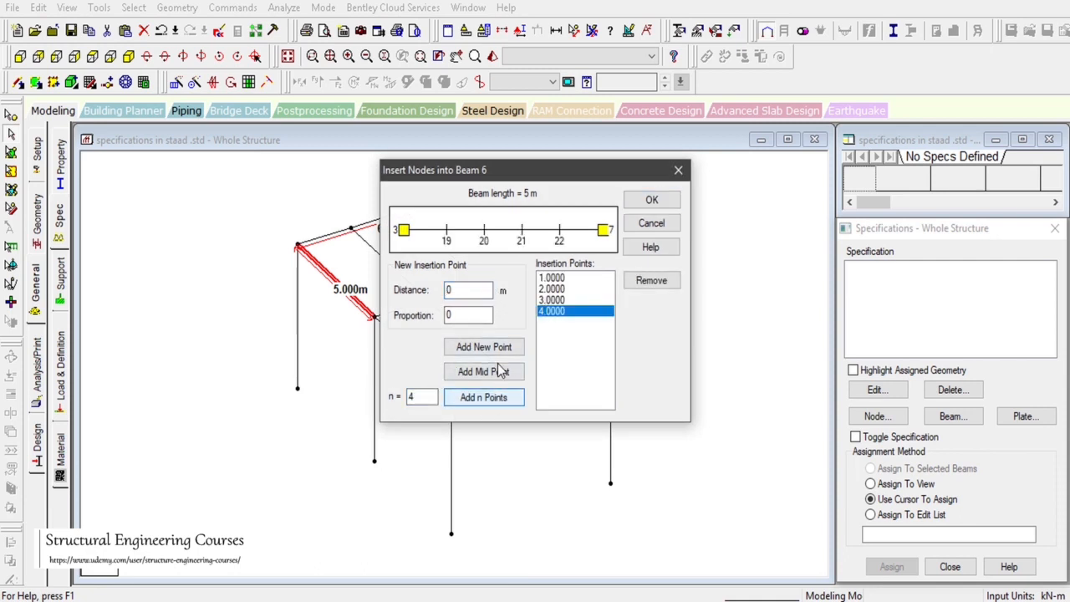
{"action": "left_click_drag", "start_coordinate": [476, 179], "coordinate": [706, 176]}
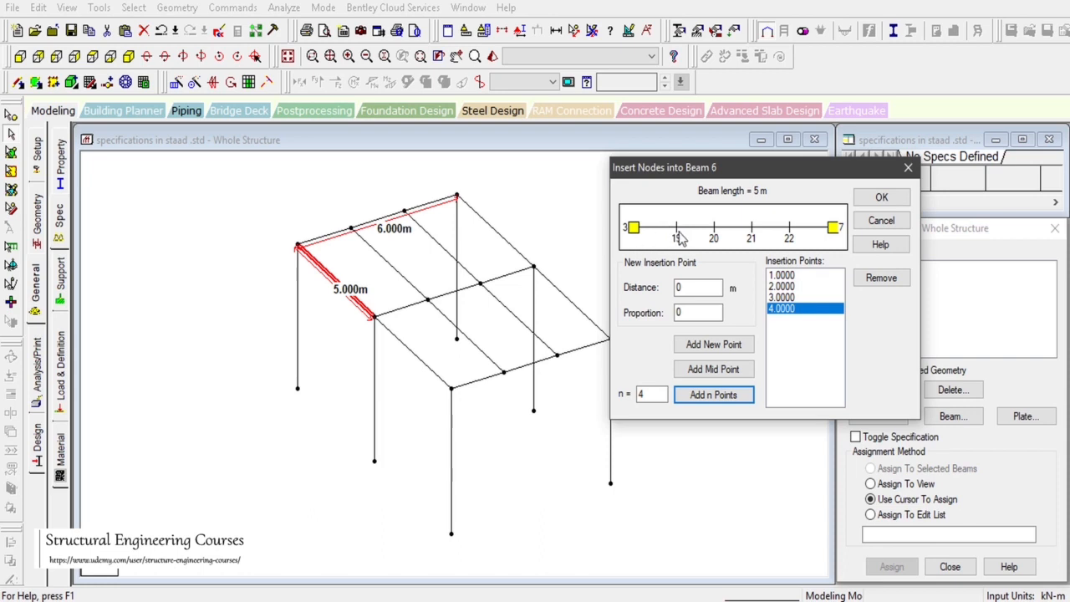
{"action": "left_click", "coordinate": [882, 199]}
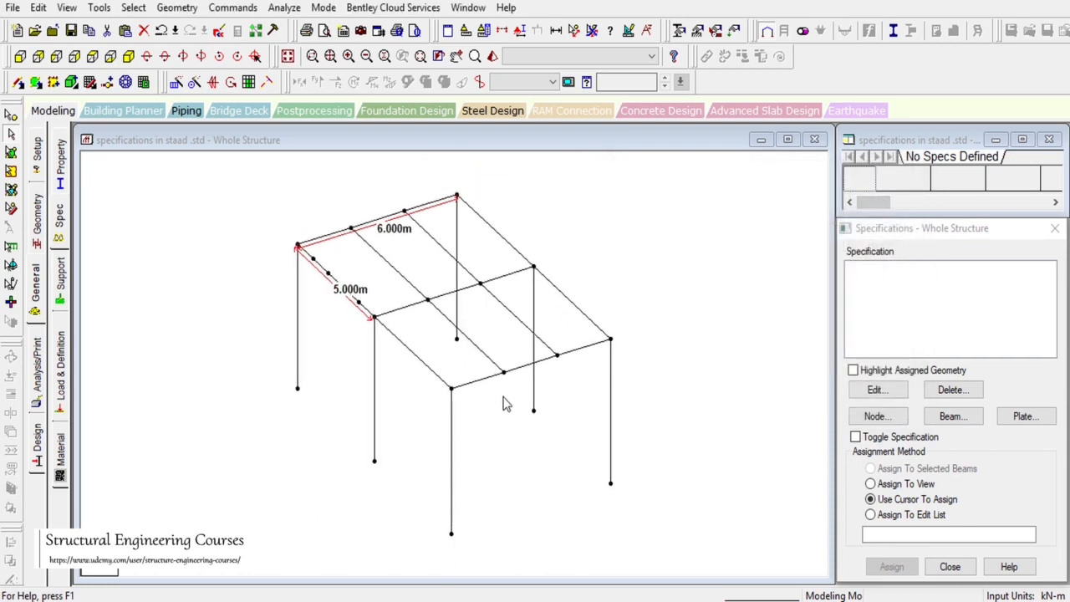
Add four cross beams by perpendicular intersection from the side beam's new nodes to the first inner beam.
{"action": "scroll", "coordinate": [358, 267], "scroll_direction": "up", "scroll_amount": 2}
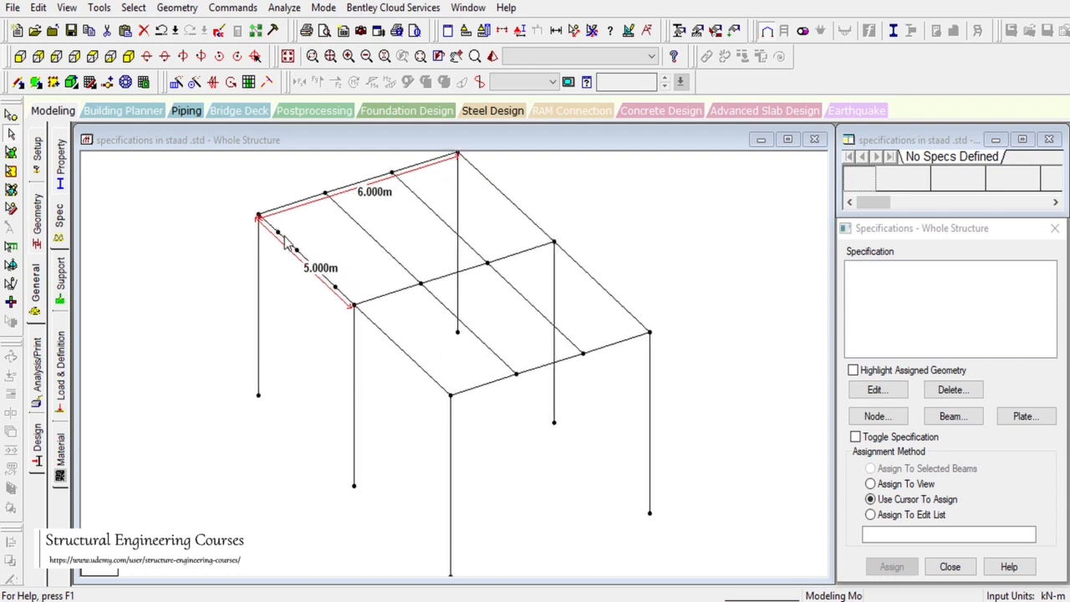
{"action": "left_click", "coordinate": [159, 15]}
{"action": "mouse_move", "coordinate": [270, 89]}
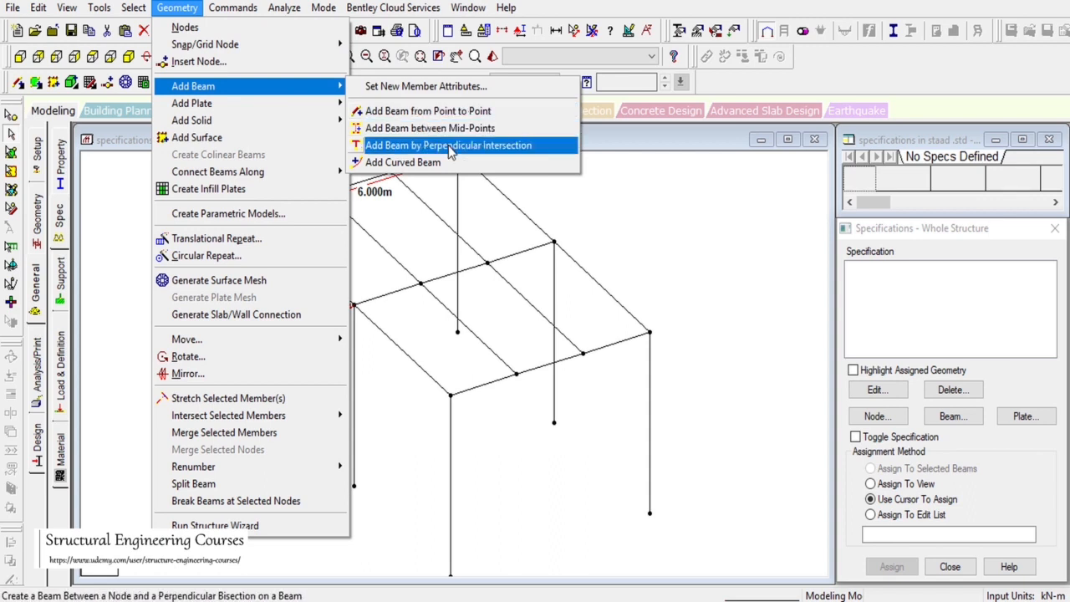
{"action": "left_click", "coordinate": [451, 147]}
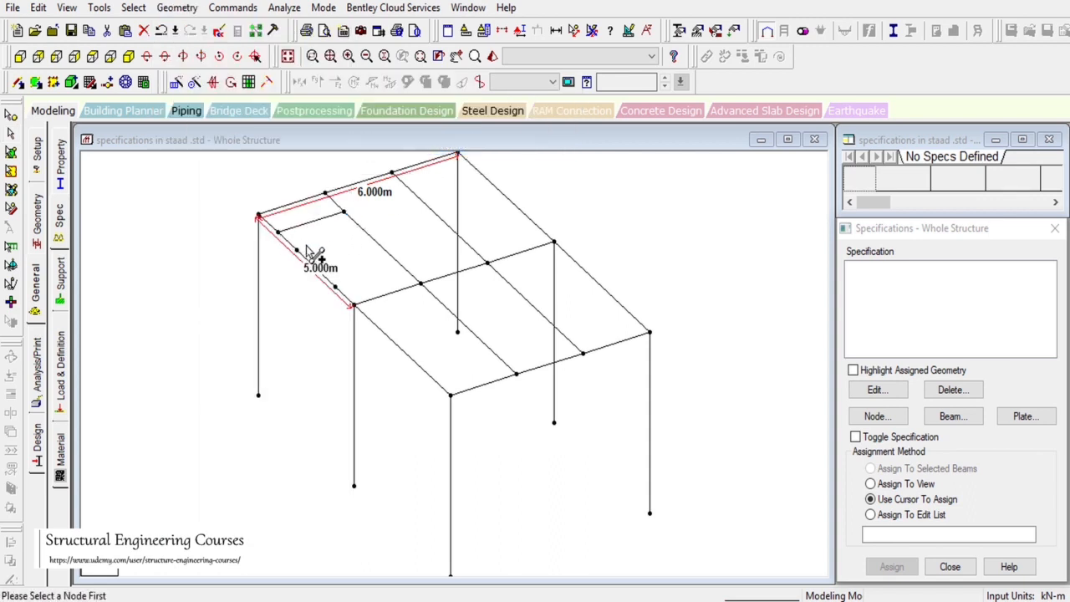
{"action": "left_click", "coordinate": [299, 250]}
{"action": "left_click", "coordinate": [371, 238]}
{"action": "left_click", "coordinate": [335, 286]}
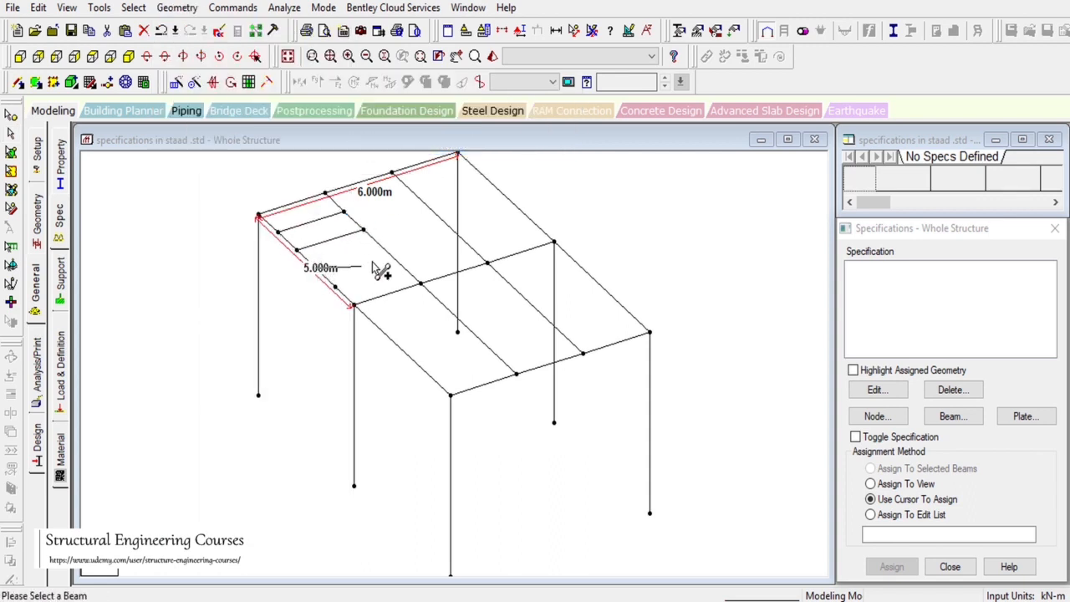
{"action": "left_click", "coordinate": [388, 252]}
{"action": "left_click", "coordinate": [336, 287]}
{"action": "left_click", "coordinate": [401, 268]}
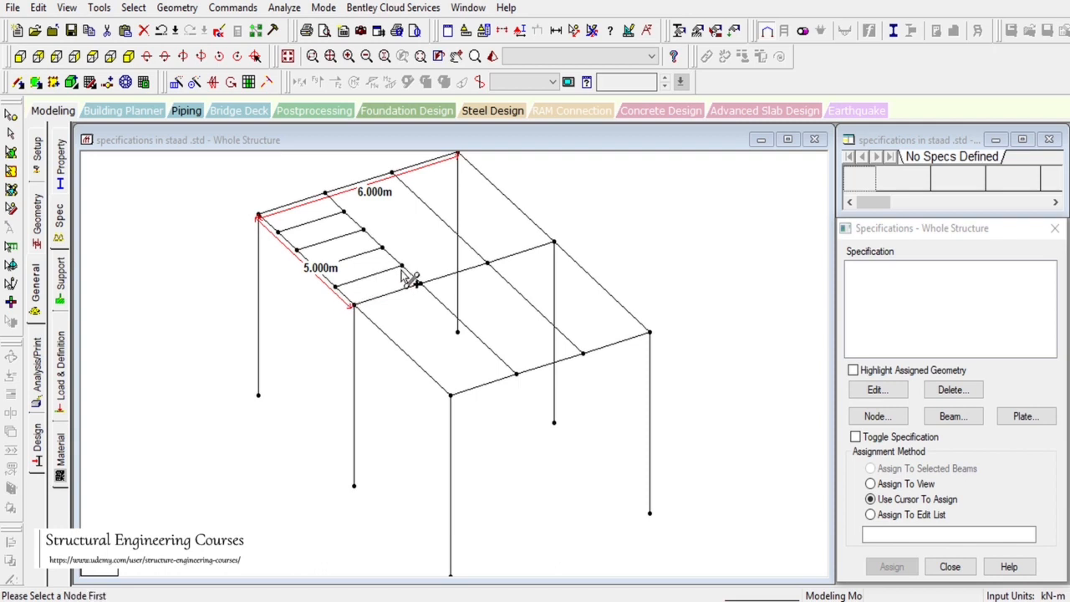
Continue the four cross beams perpendicularly from the first inner beam to the second, and accept the auto save of the file.
{"action": "left_click", "coordinate": [346, 215]}
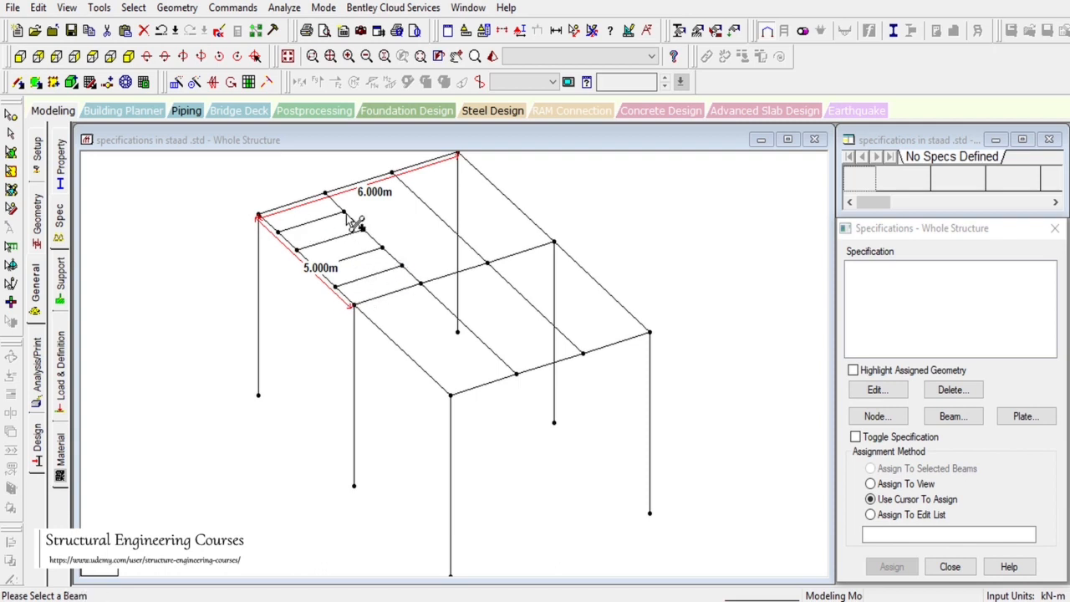
{"action": "left_click", "coordinate": [420, 200]}
{"action": "left_click", "coordinate": [364, 229]}
{"action": "left_click", "coordinate": [435, 213]}
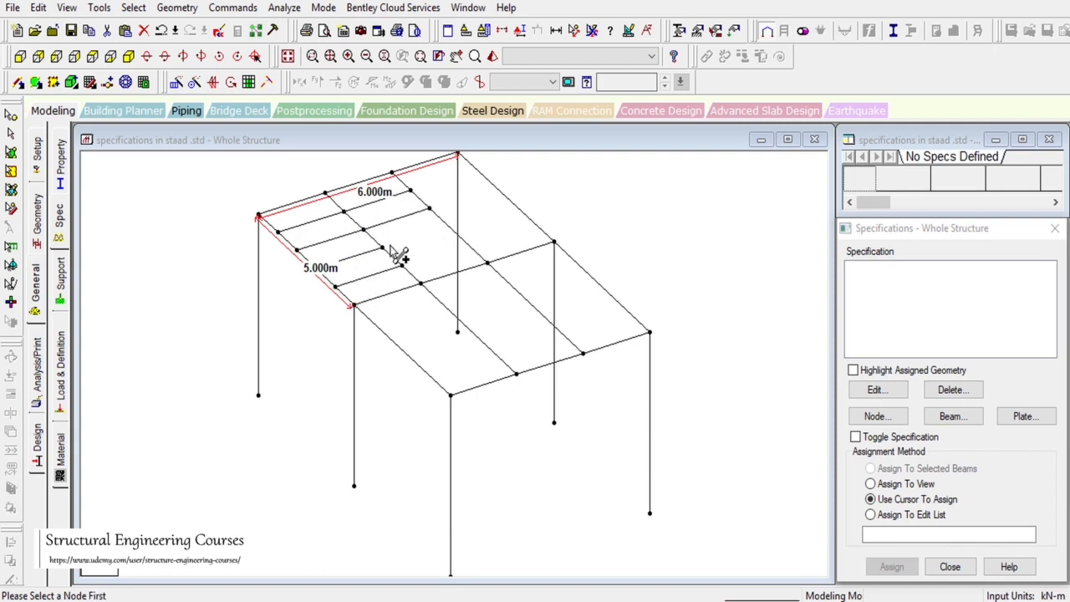
{"action": "left_click", "coordinate": [390, 247]}
{"action": "left_click", "coordinate": [580, 336]}
{"action": "left_click", "coordinate": [389, 249]}
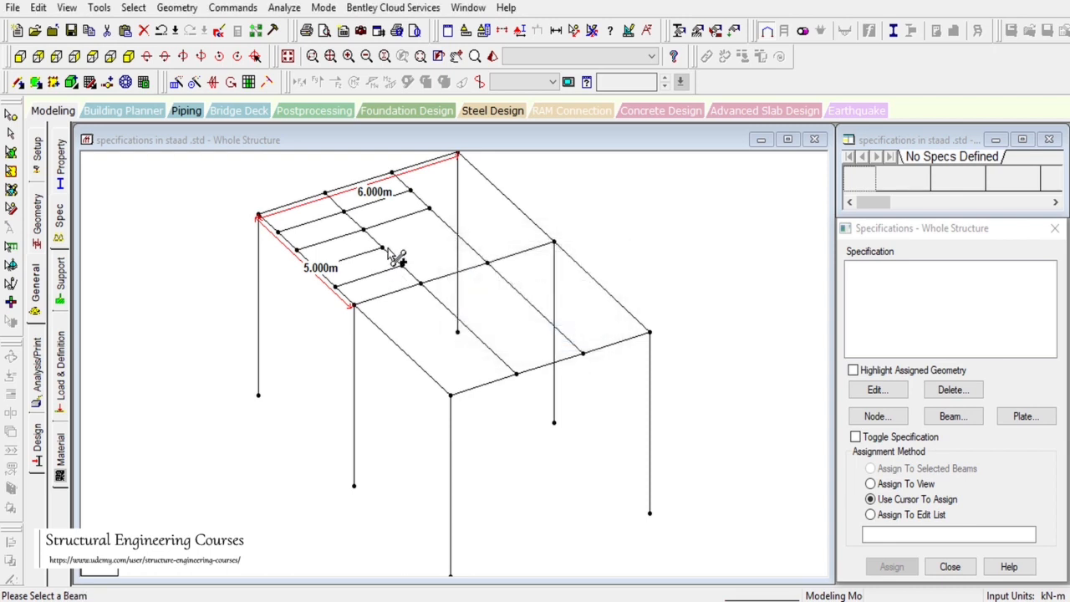
{"action": "left_click", "coordinate": [448, 228]}
{"action": "left_click", "coordinate": [402, 267]}
{"action": "left_click", "coordinate": [469, 247]}
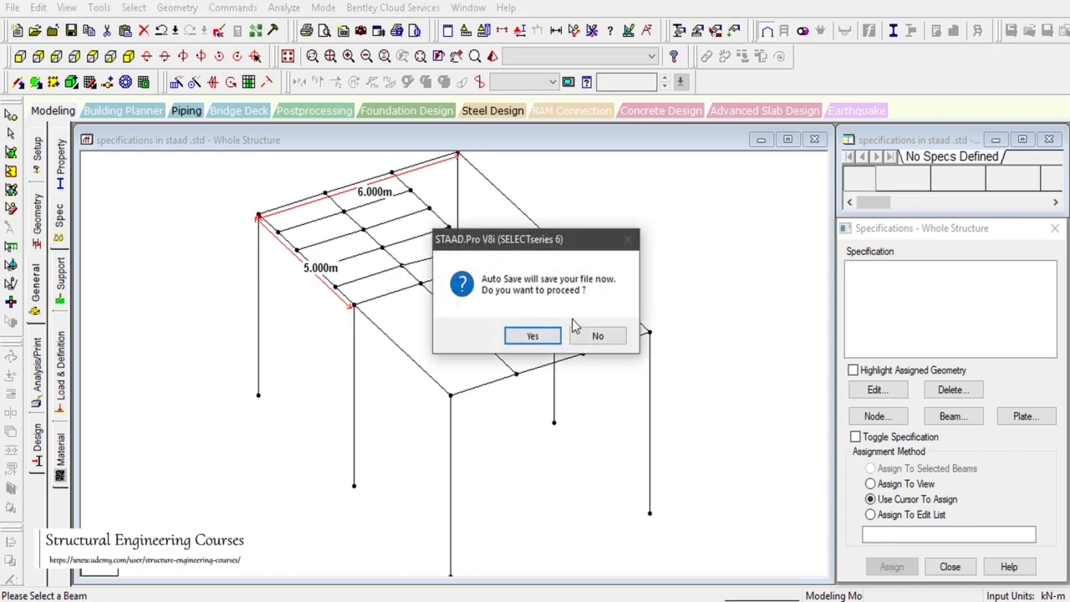
{"action": "left_click", "coordinate": [531, 335]}
{"action": "left_click", "coordinate": [449, 323]}
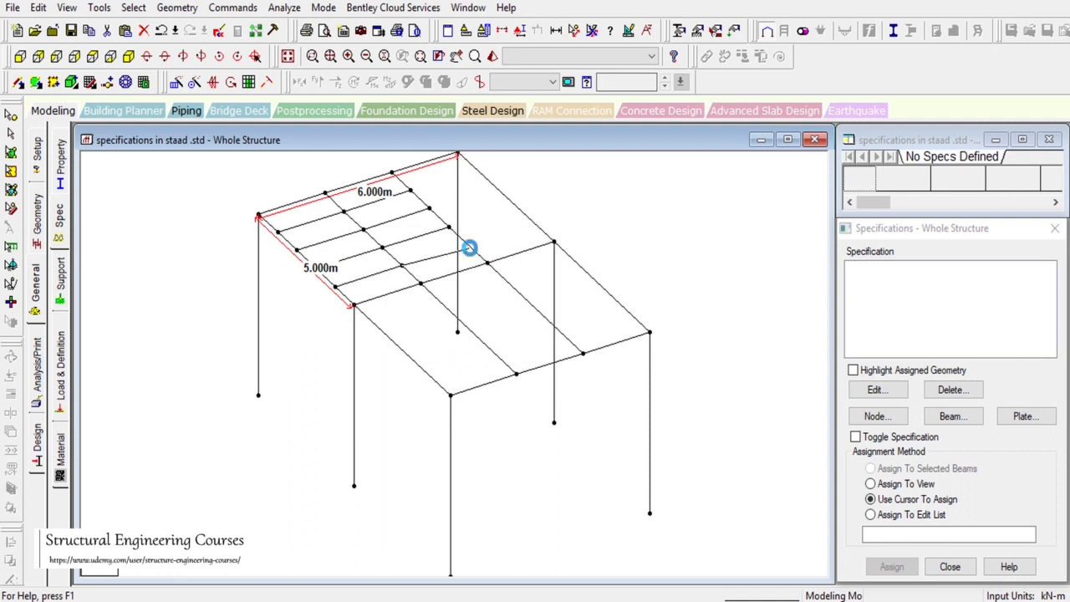
Extend the four cross beams perpendicularly from the second inner beam to the opposite side beam of the rear bay.
{"action": "left_click", "coordinate": [469, 246]}
{"action": "left_click", "coordinate": [537, 226]}
{"action": "left_click", "coordinate": [450, 226]}
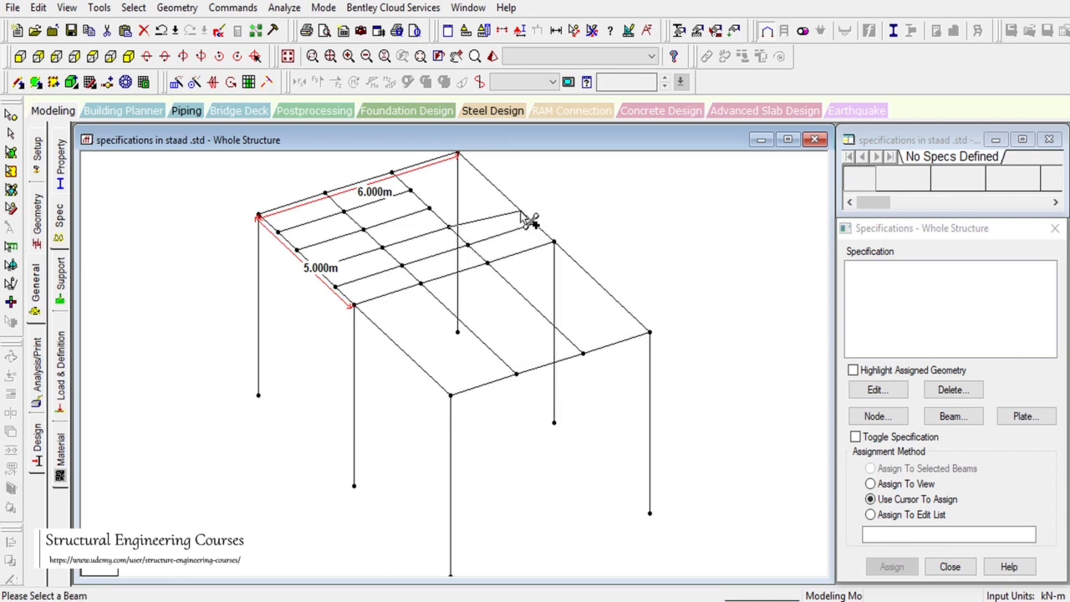
{"action": "left_click", "coordinate": [520, 211]}
{"action": "left_click", "coordinate": [431, 209]}
{"action": "left_click", "coordinate": [500, 190]}
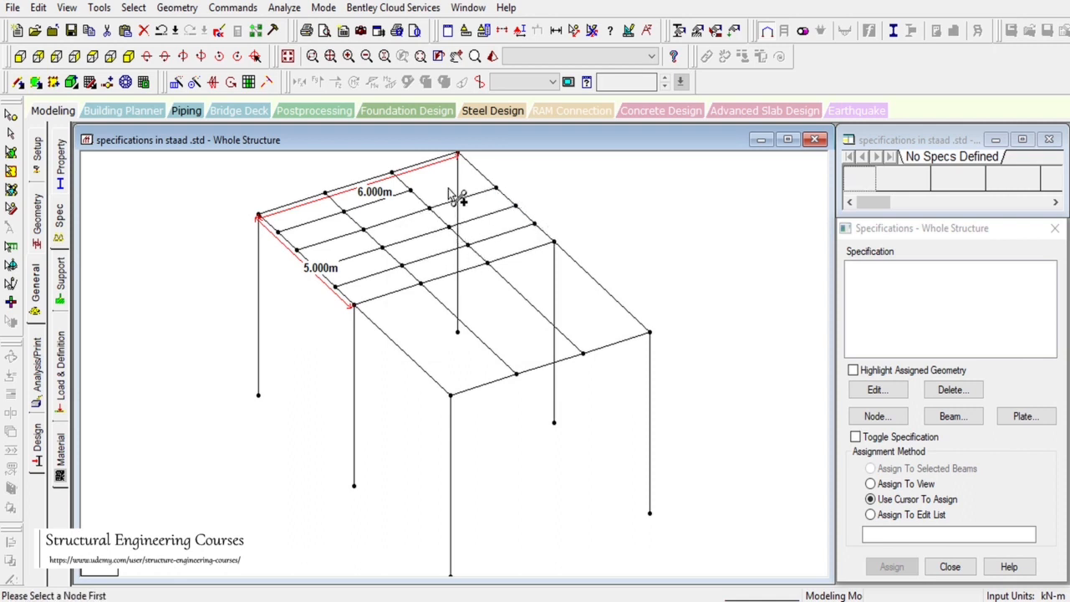
{"action": "left_click", "coordinate": [411, 191]}
{"action": "left_click", "coordinate": [479, 172]}
{"action": "scroll", "coordinate": [490, 304], "scroll_direction": "down", "scroll_amount": 1}
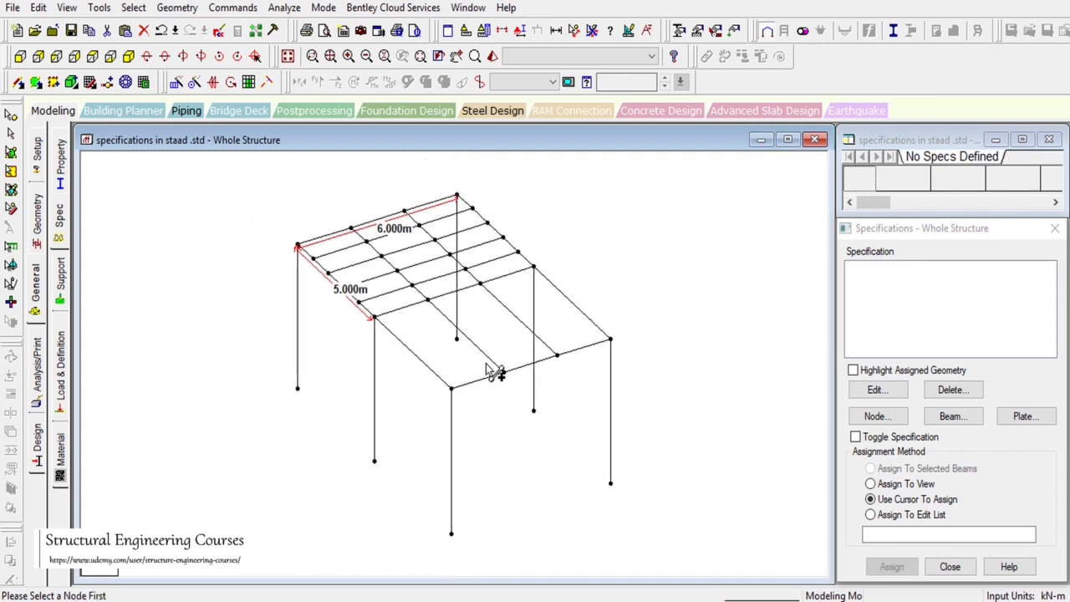
{"action": "left_click", "coordinate": [11, 134]}
Measure the node-to-node lengths of the first, second and fourth cross beams between the side beam and the first inner beam.
{"action": "scroll", "coordinate": [494, 307], "scroll_direction": "up", "scroll_amount": 1}
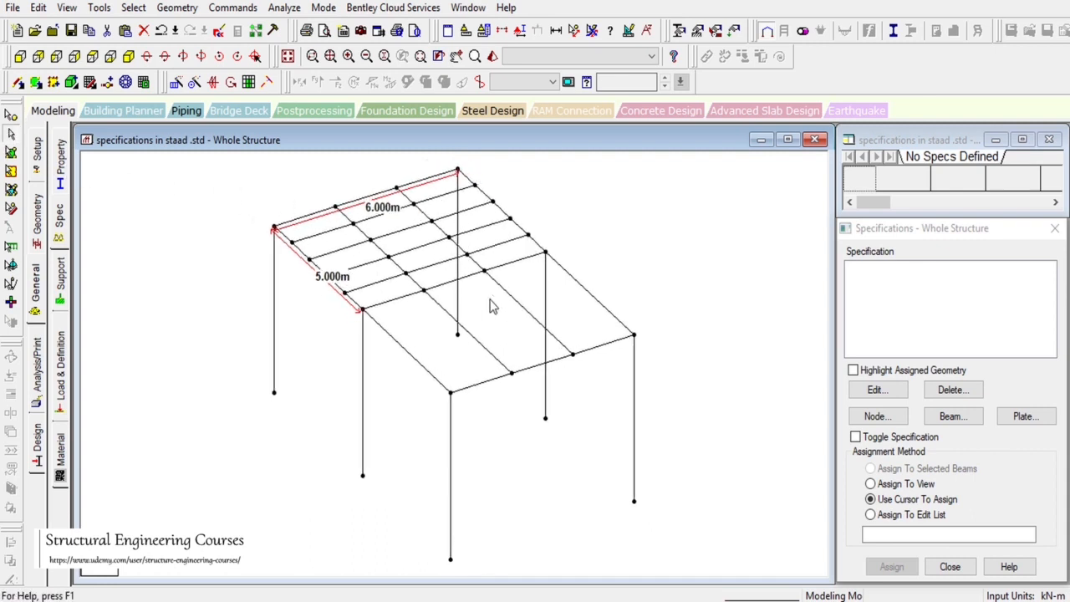
{"action": "scroll", "coordinate": [460, 285], "scroll_direction": "up", "scroll_amount": 1}
{"action": "left_click", "coordinate": [456, 56]}
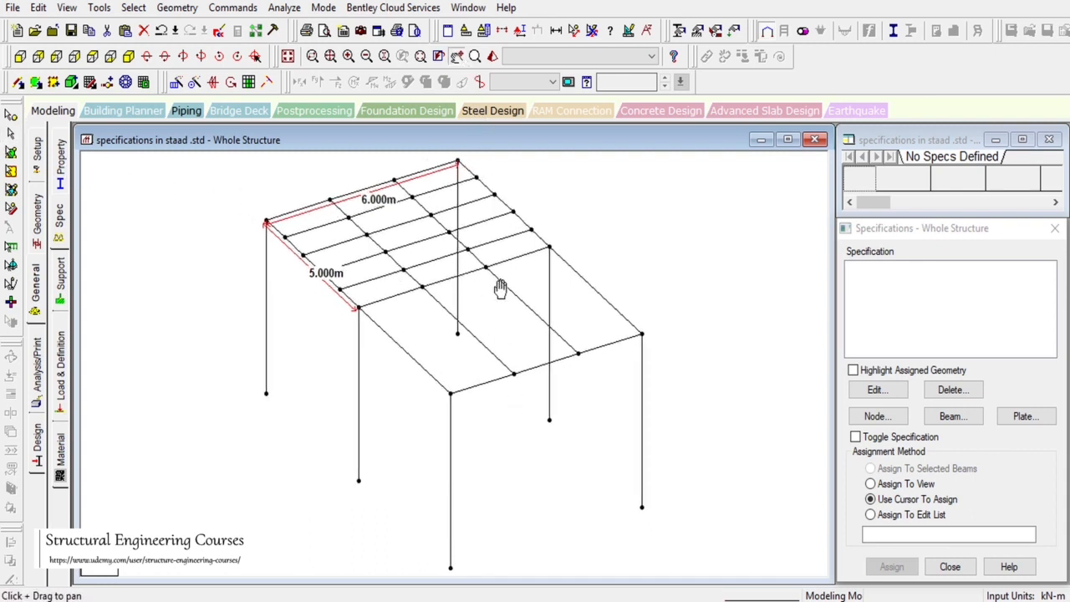
{"action": "scroll", "coordinate": [527, 436], "scroll_direction": "up", "scroll_amount": 4}
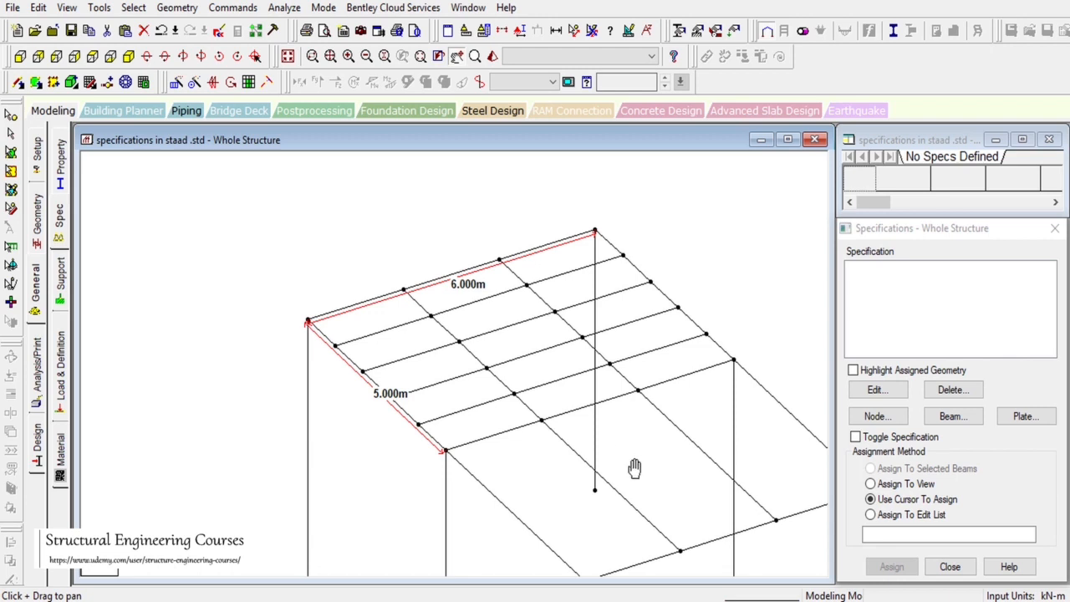
{"action": "left_click_drag", "start_coordinate": [634, 468], "coordinate": [540, 401]}
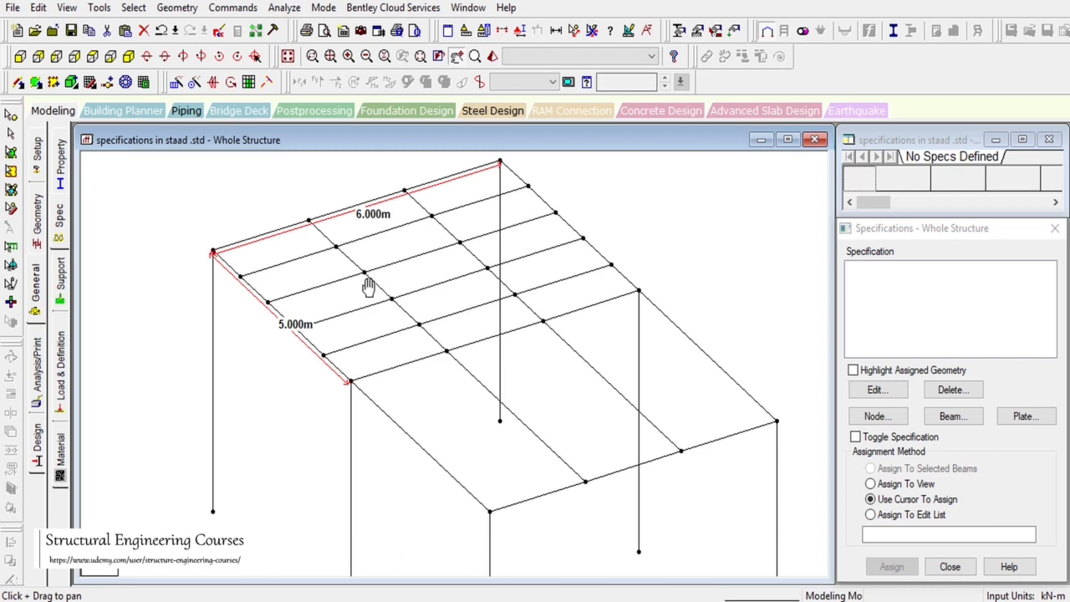
{"action": "left_click_drag", "start_coordinate": [369, 288], "coordinate": [373, 339]}
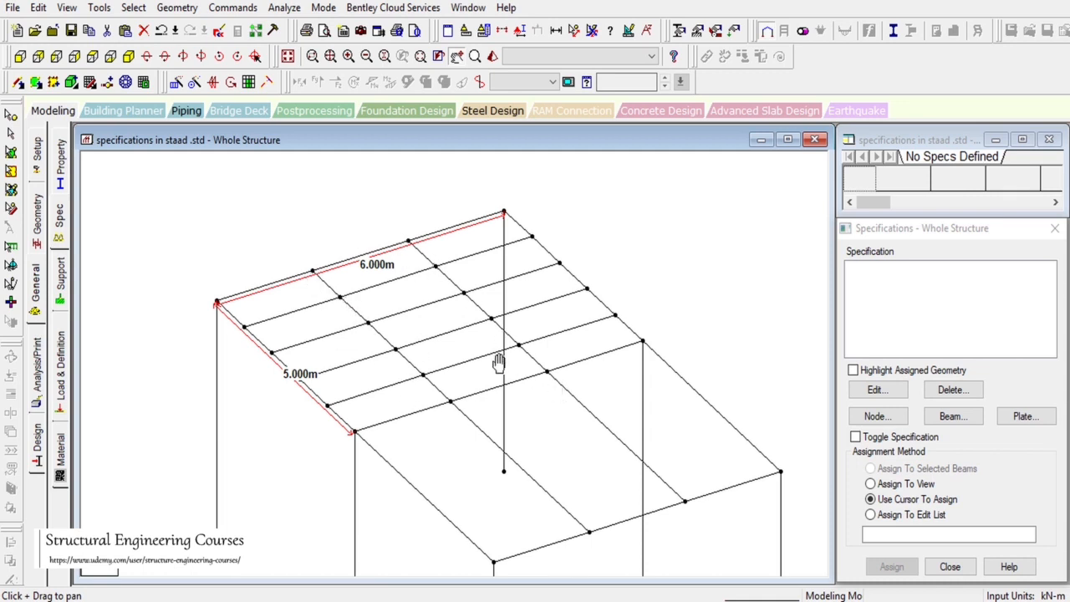
{"action": "left_click", "coordinate": [573, 30]}
{"action": "left_click", "coordinate": [245, 326]}
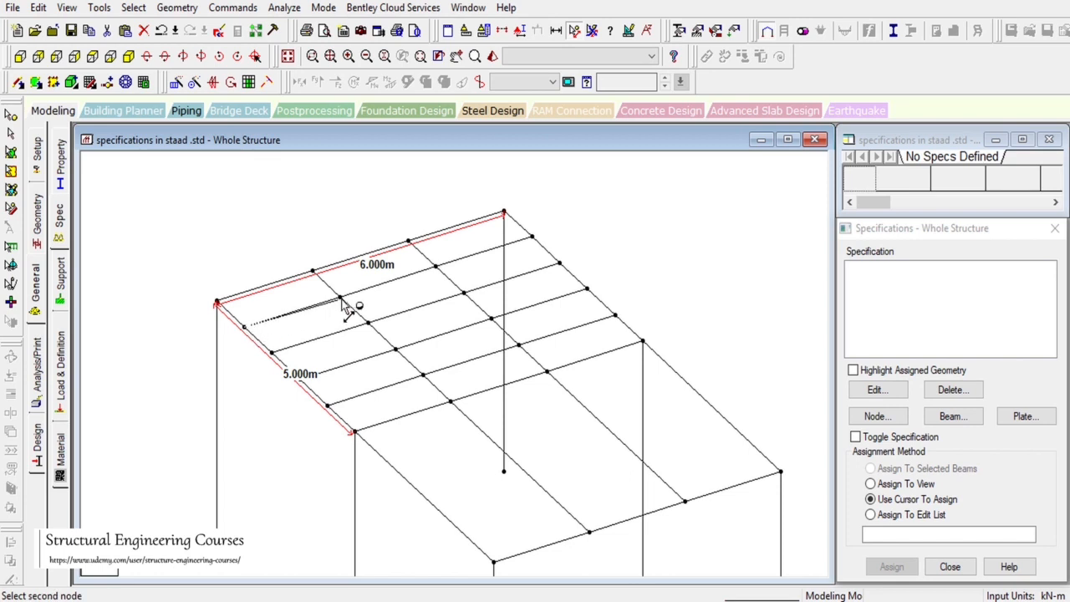
{"action": "left_click", "coordinate": [339, 298]}
{"action": "left_click", "coordinate": [272, 352]}
{"action": "left_click", "coordinate": [368, 324]}
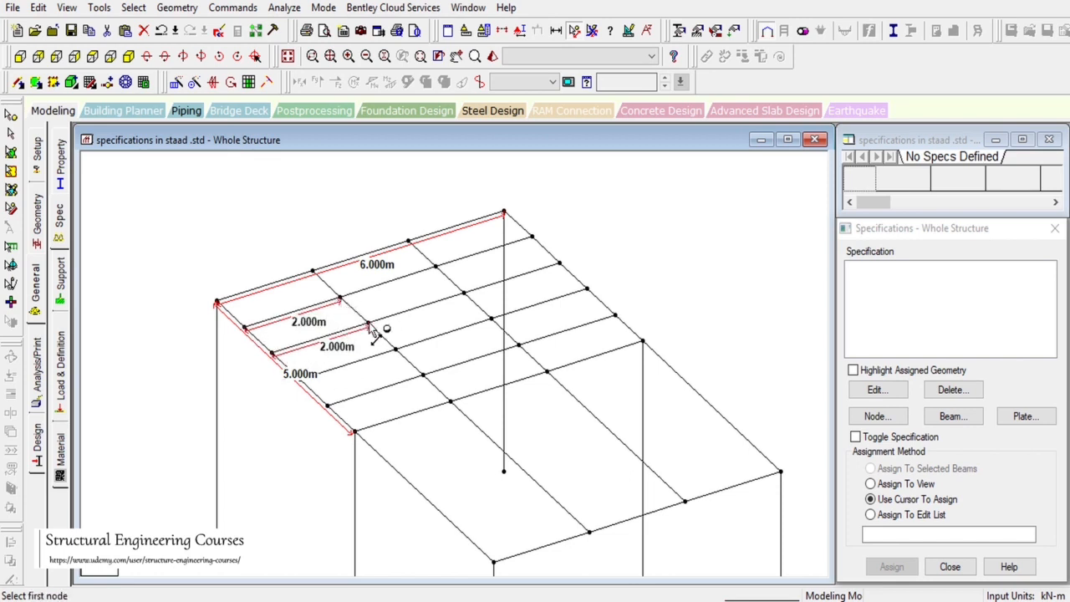
{"action": "left_click", "coordinate": [327, 406]}
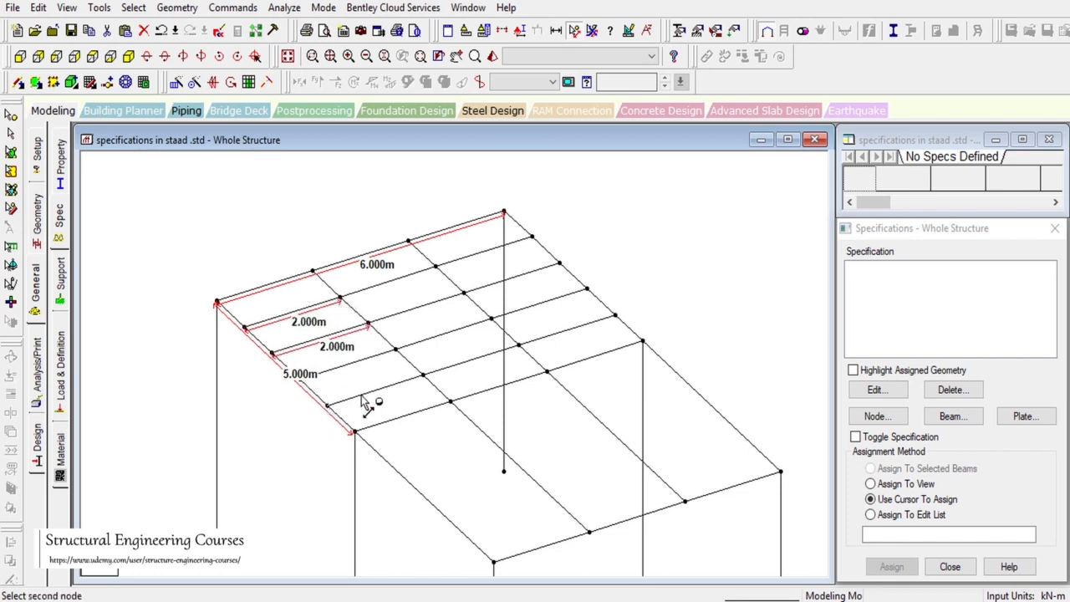
{"action": "left_click", "coordinate": [423, 377]}
{"action": "left_click", "coordinate": [12, 136]}
{"action": "scroll", "coordinate": [439, 276], "scroll_direction": "down", "scroll_amount": 3}
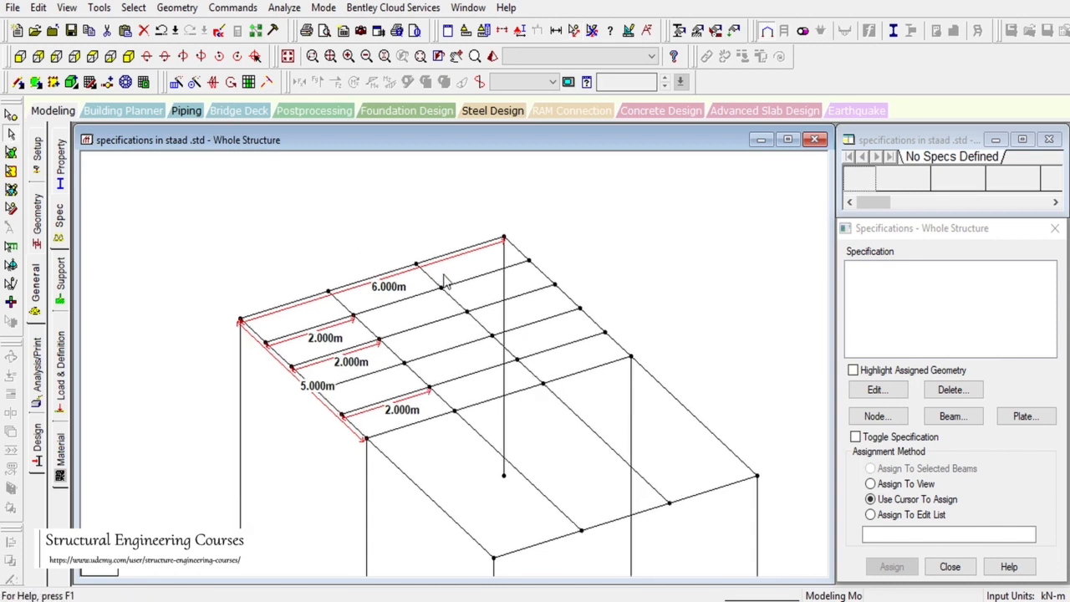
Delete the front bay's beams and columns together with the unattached nodes, and return to the isometric view.
{"action": "left_click", "coordinate": [292, 60]}
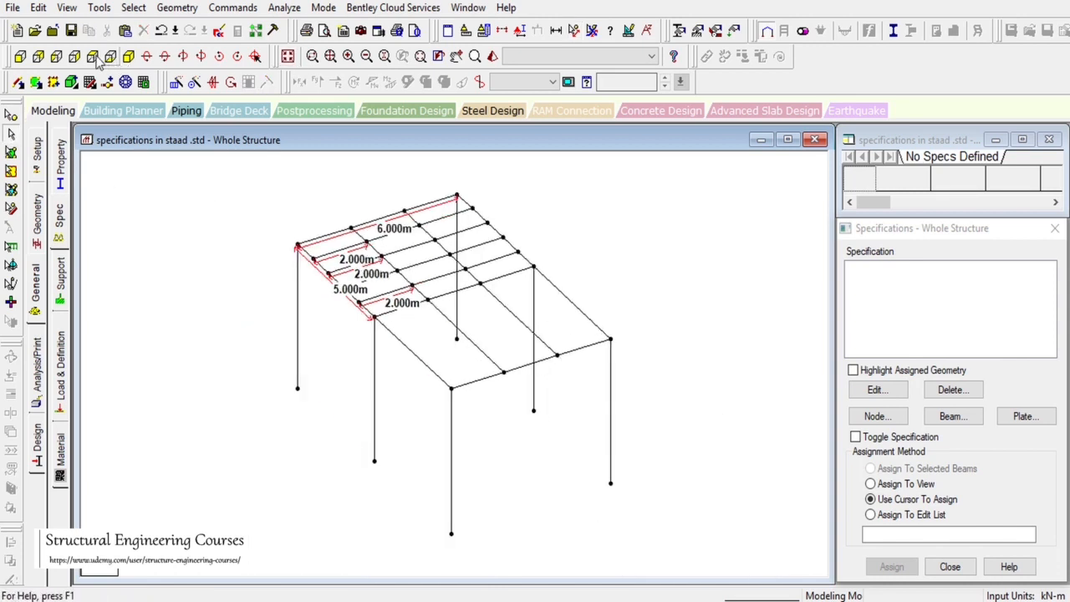
{"action": "left_click", "coordinate": [91, 57]}
{"action": "left_click_drag", "start_coordinate": [300, 379], "coordinate": [819, 585]}
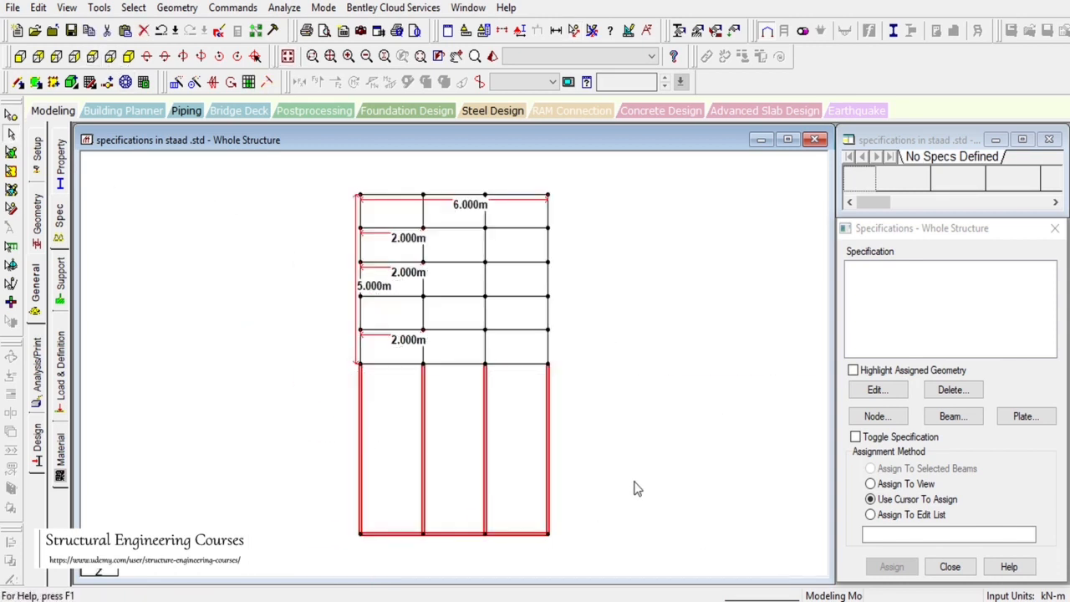
{"action": "key", "text": "Delete"}
{"action": "key", "text": "Return"}
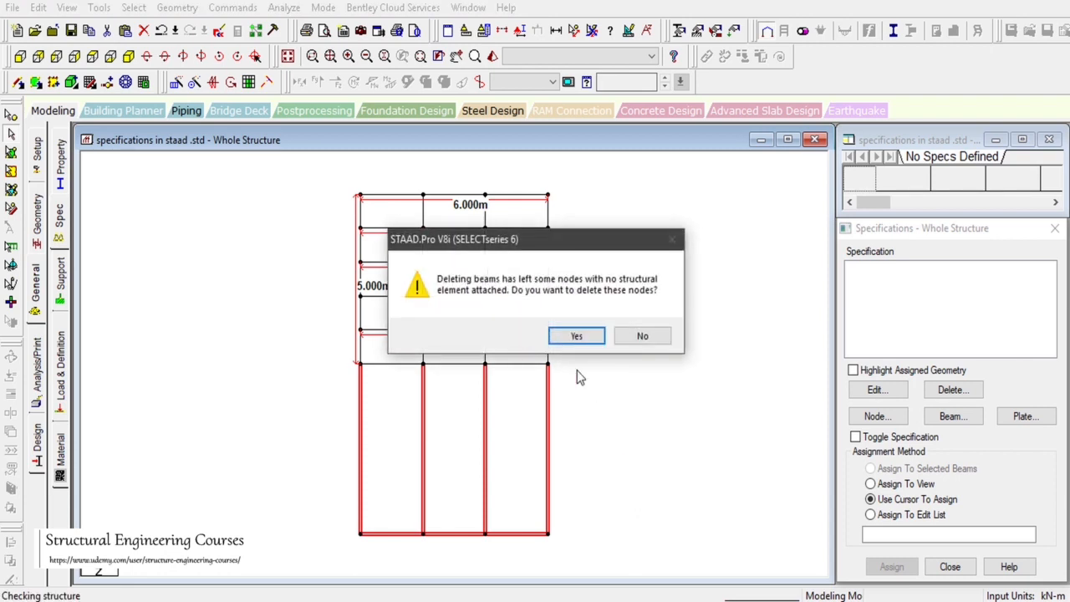
{"action": "key", "text": "Return"}
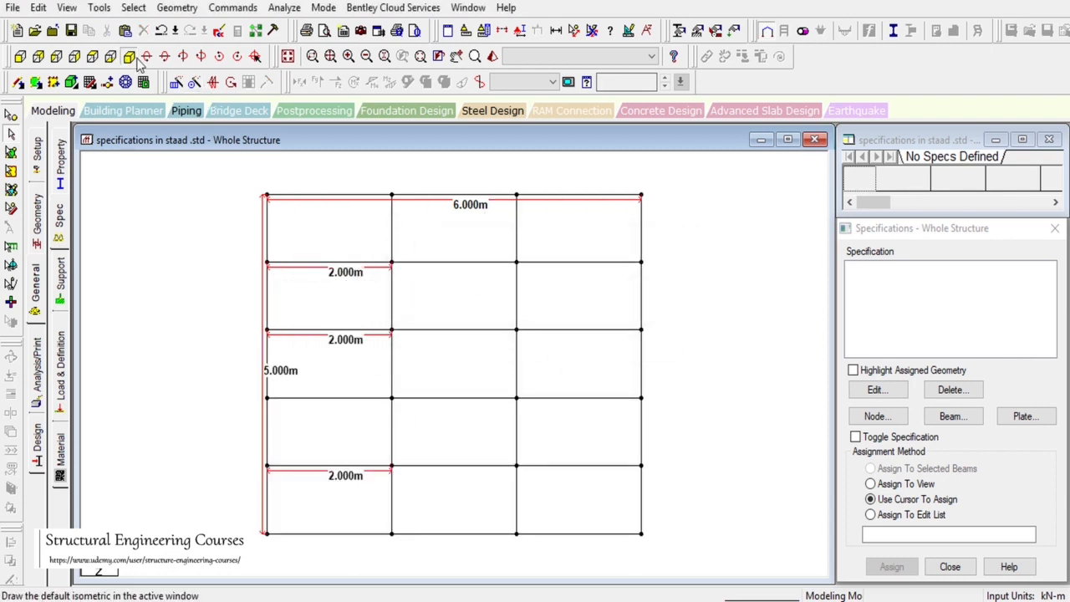
{"action": "left_click", "coordinate": [125, 82]}
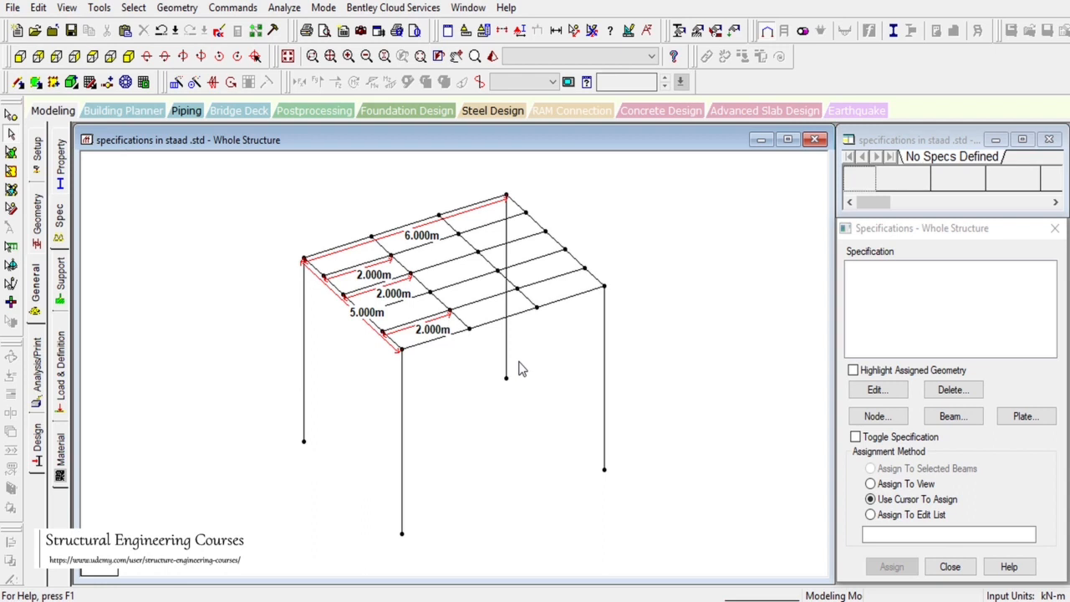
{"action": "scroll", "coordinate": [493, 342], "scroll_direction": "up", "scroll_amount": 2}
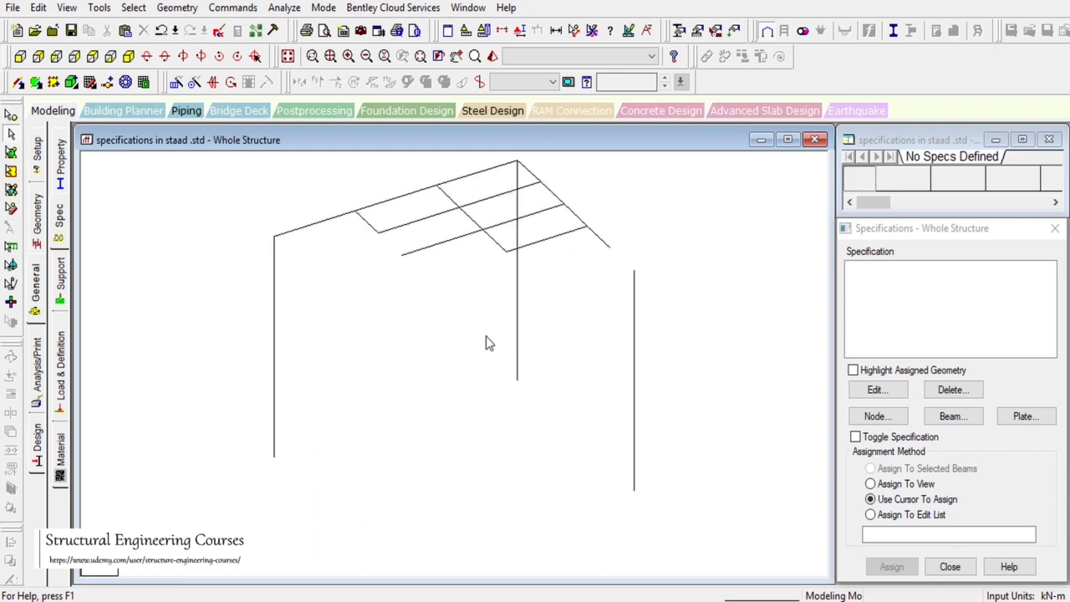
{"action": "left_click", "coordinate": [456, 56]}
{"action": "left_click_drag", "start_coordinate": [508, 232], "coordinate": [537, 357]}
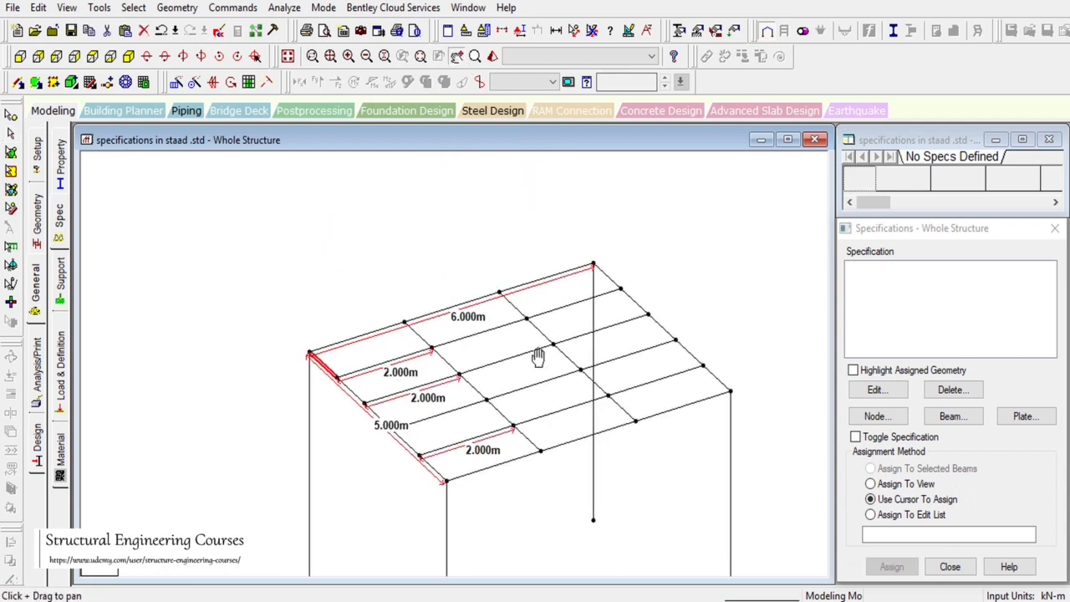
{"action": "scroll", "coordinate": [518, 351], "scroll_direction": "up", "scroll_amount": 1}
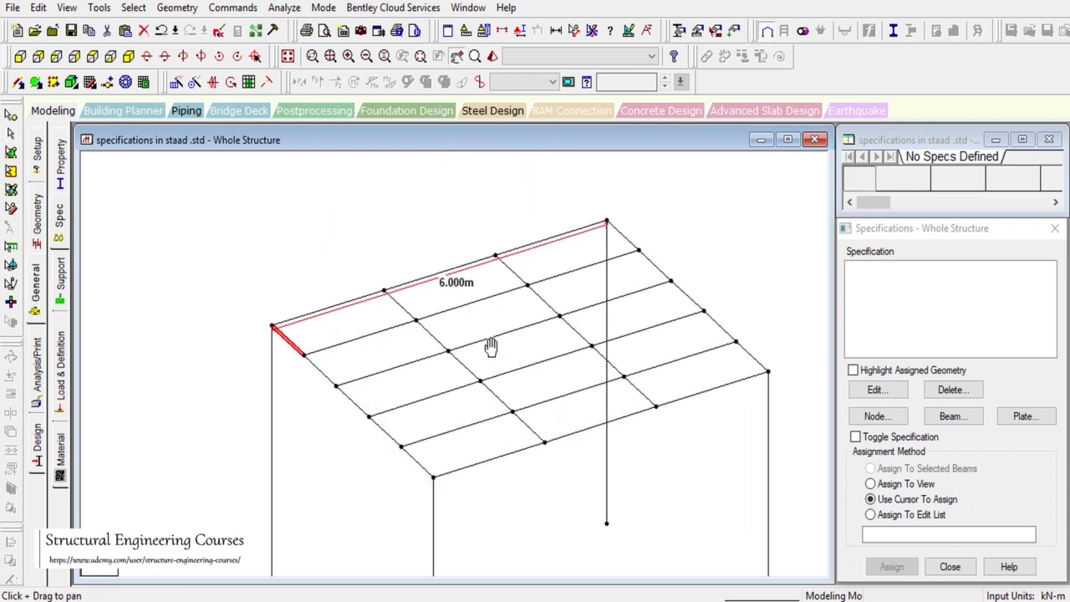
{"action": "left_click", "coordinate": [15, 136]}
{"action": "left_click_drag", "start_coordinate": [239, 208], "coordinate": [272, 246]}
{"action": "scroll", "coordinate": [520, 364], "scroll_direction": "down", "scroll_amount": 1}
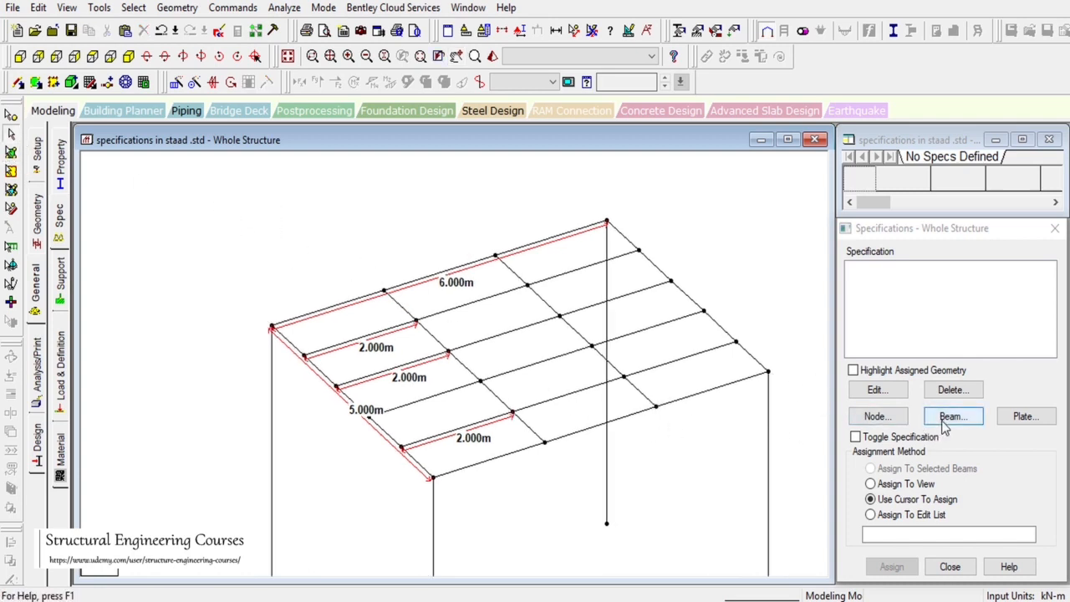
{"action": "left_click", "coordinate": [289, 57]}
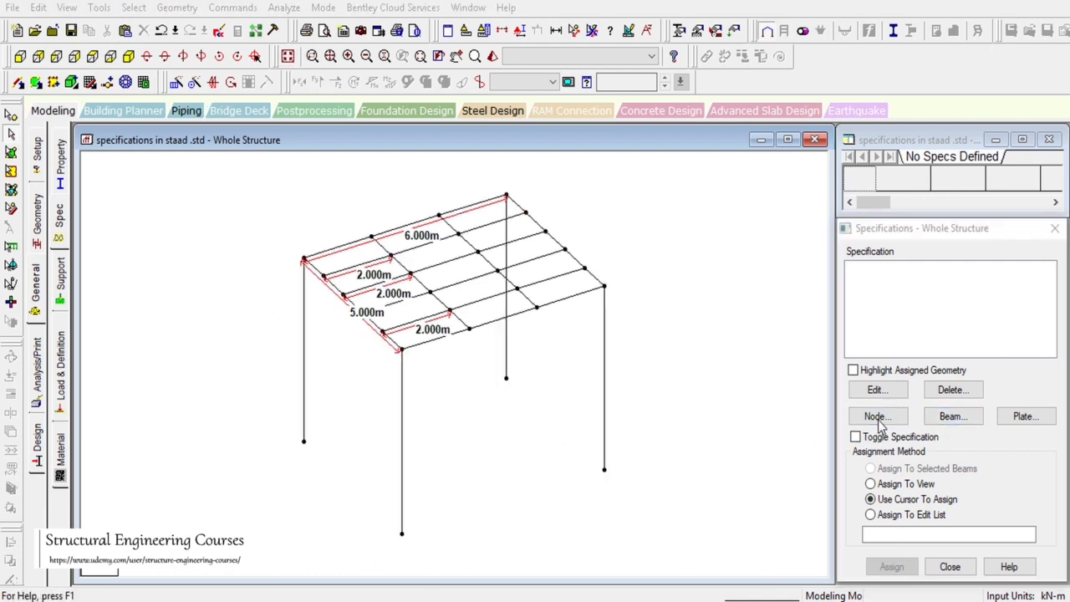
Open the node specification options and compare the Master/Slave settings with the Floor Diaphragm settings.
{"action": "left_click", "coordinate": [878, 416]}
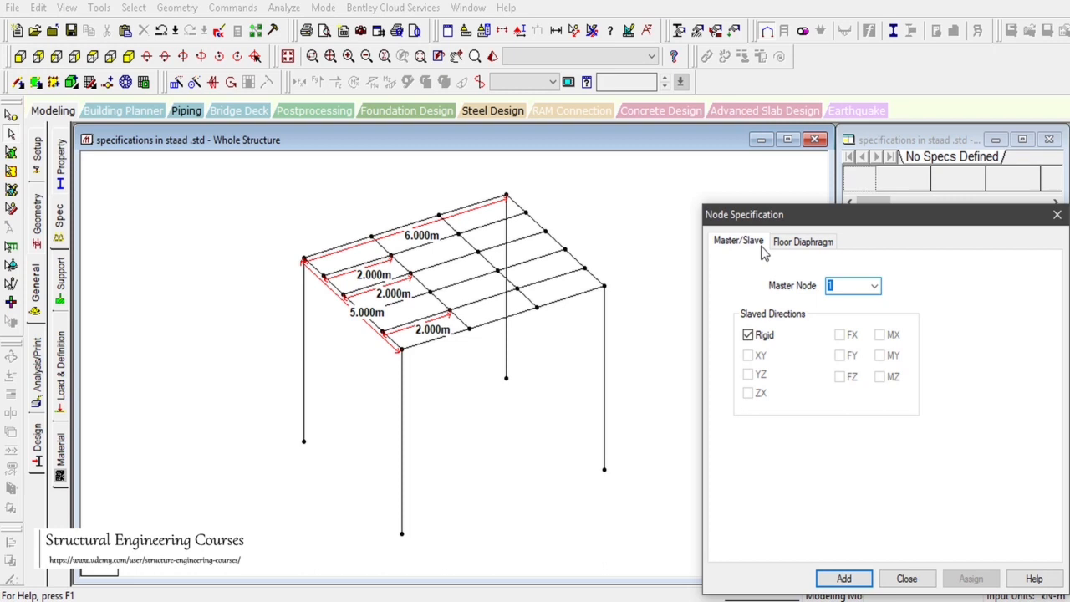
{"action": "left_click", "coordinate": [810, 245]}
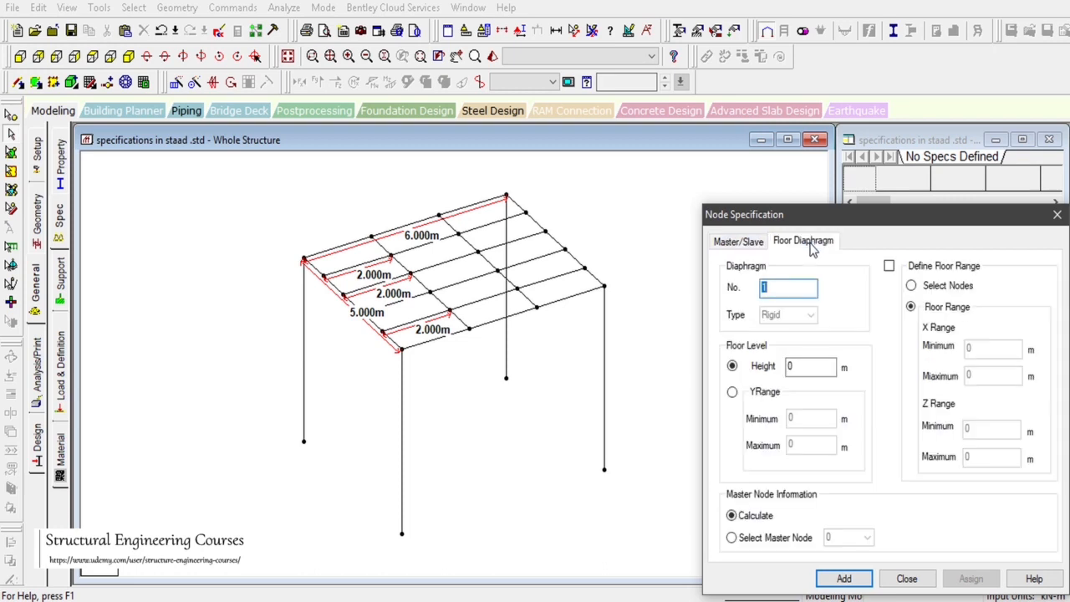
{"action": "left_click", "coordinate": [744, 243]}
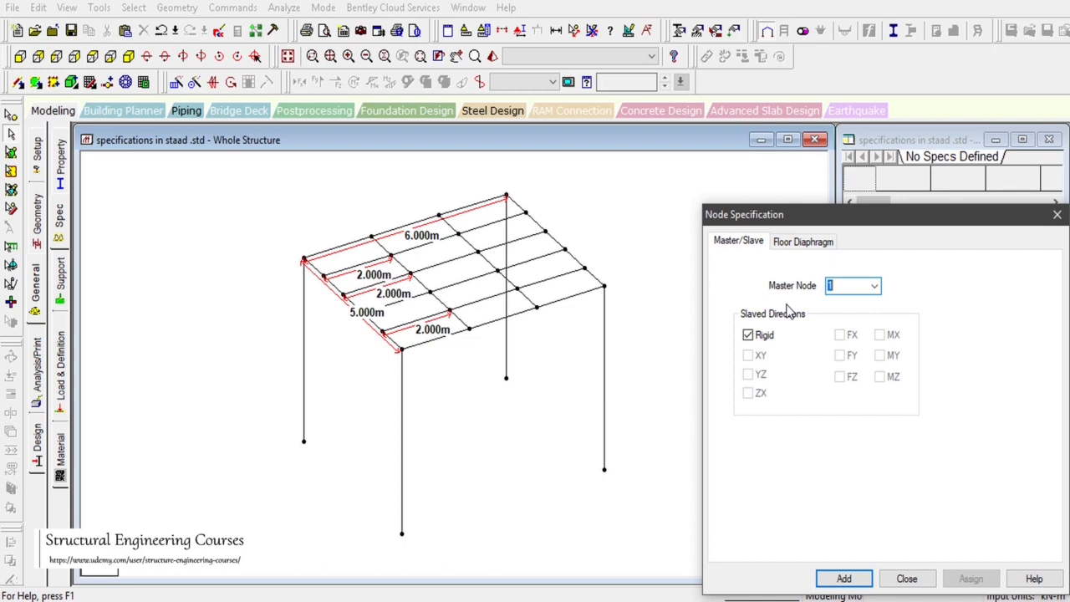
{"action": "left_click", "coordinate": [805, 242]}
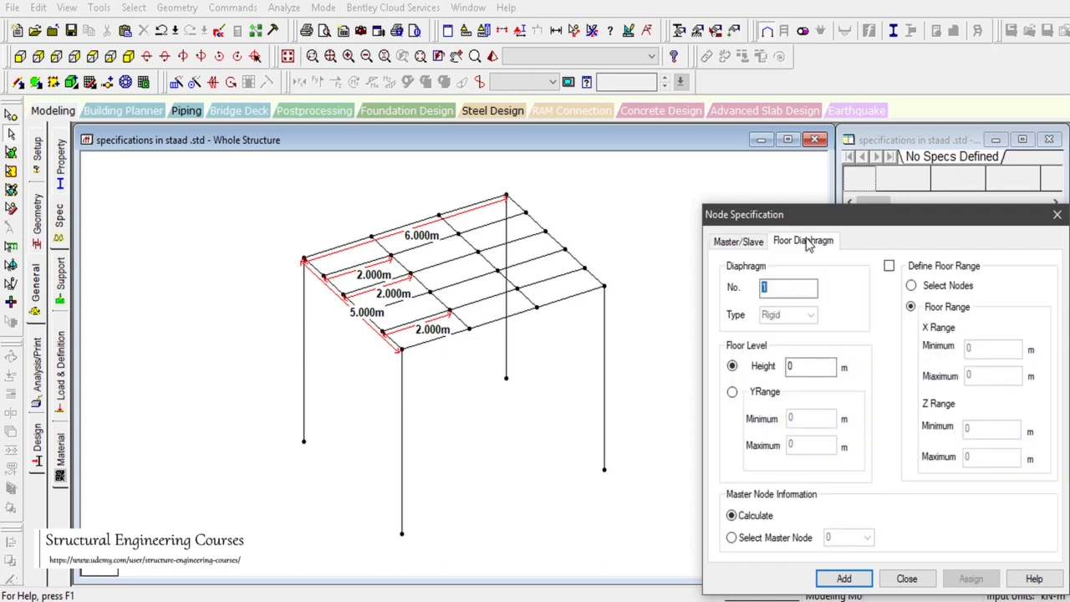
{"action": "left_click", "coordinate": [754, 245]}
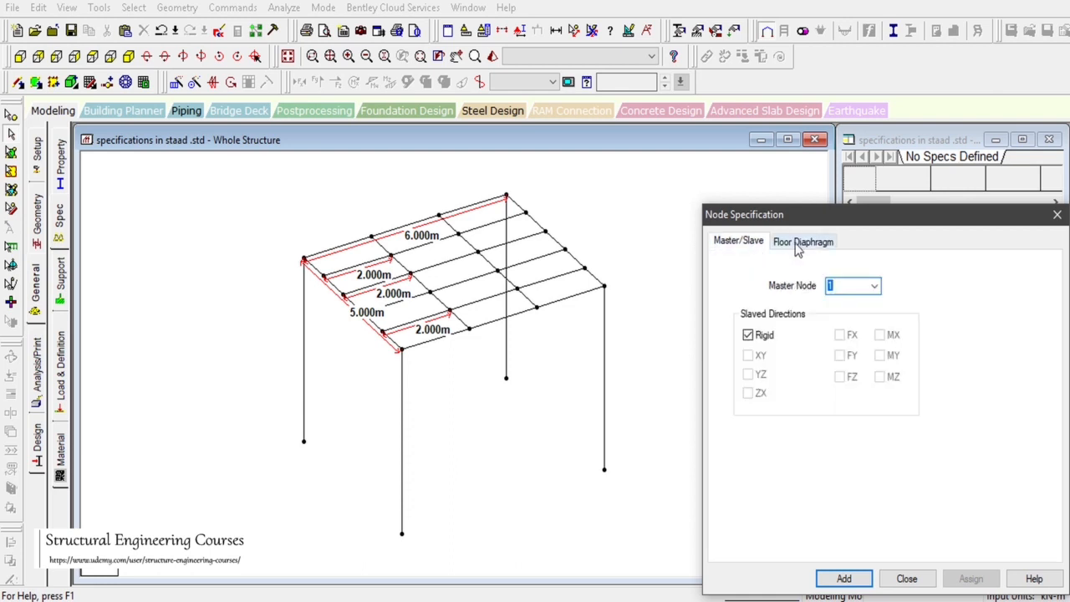
{"action": "left_click", "coordinate": [799, 244]}
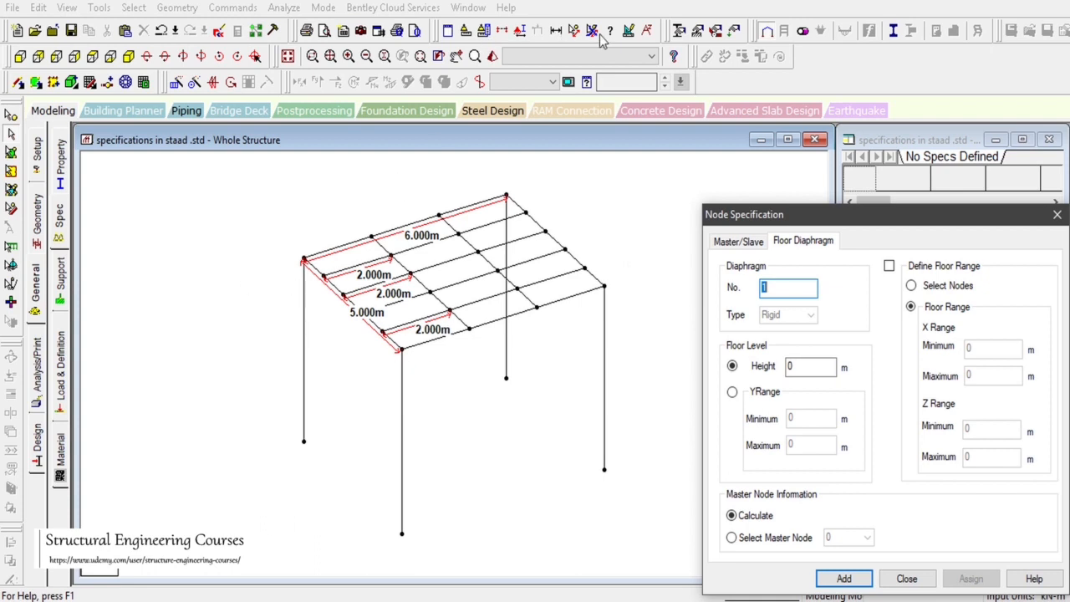
Close the node specification and measure the node-to-node height of the column where the two dimensioned outer roof edges meet.
{"action": "left_click", "coordinate": [592, 60]}
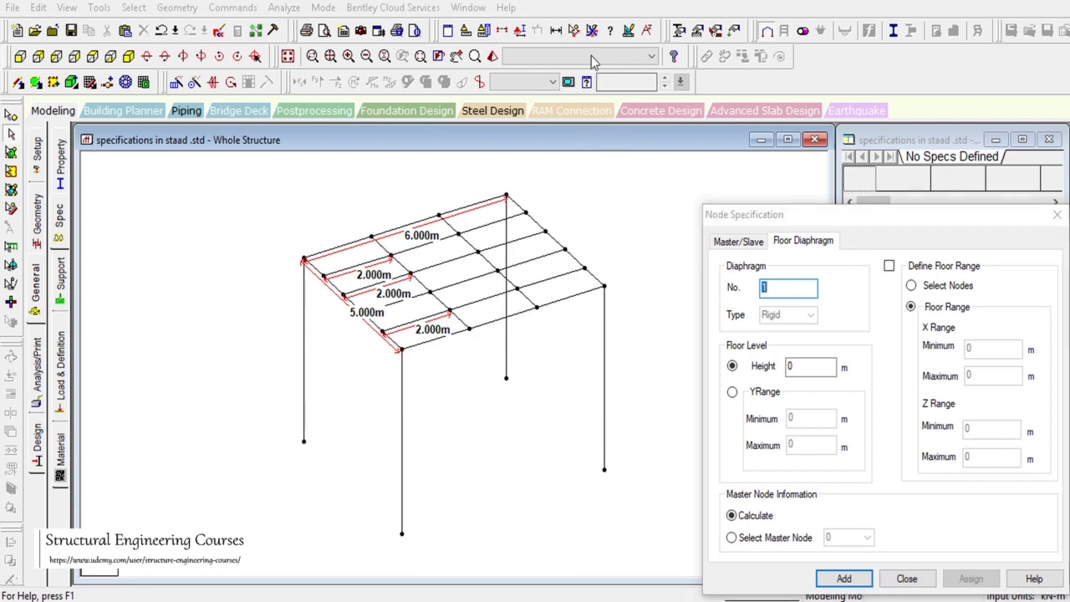
{"action": "left_click", "coordinate": [907, 578]}
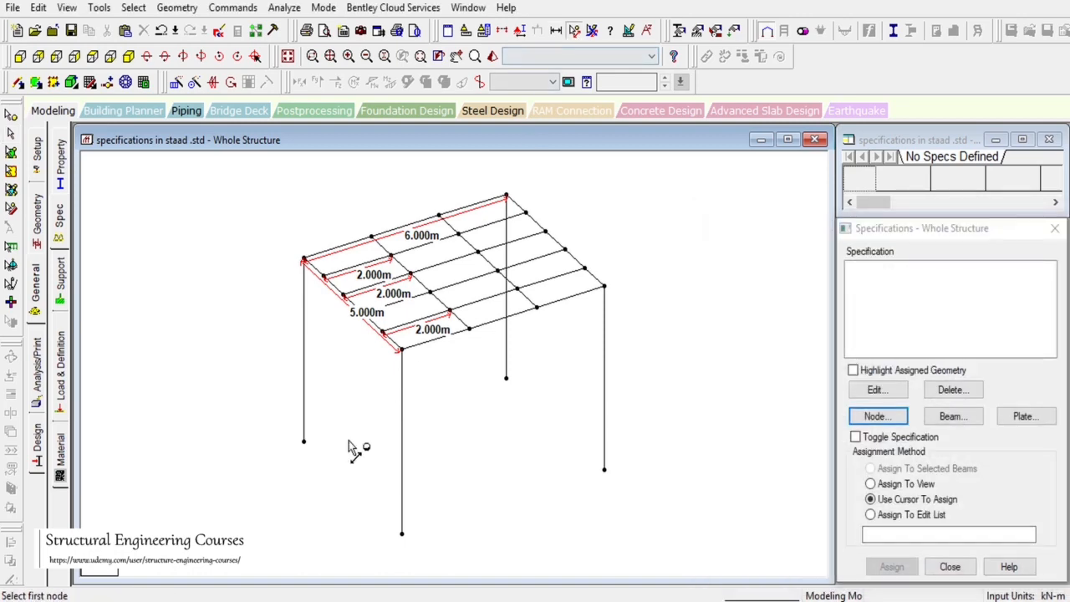
{"action": "left_click", "coordinate": [304, 440]}
{"action": "left_click", "coordinate": [304, 260]}
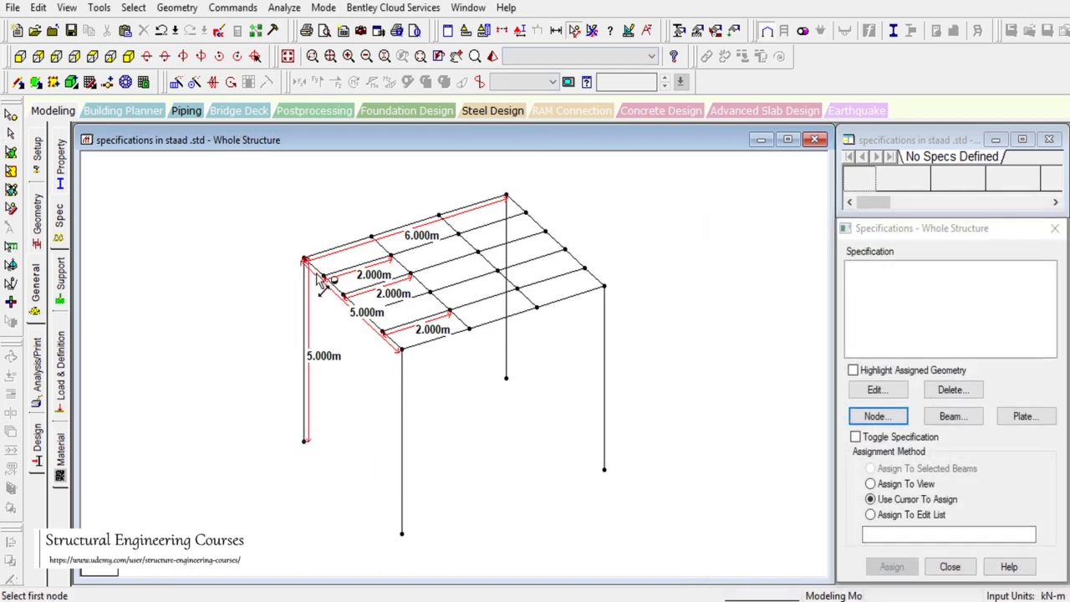
{"action": "left_click", "coordinate": [11, 134]}
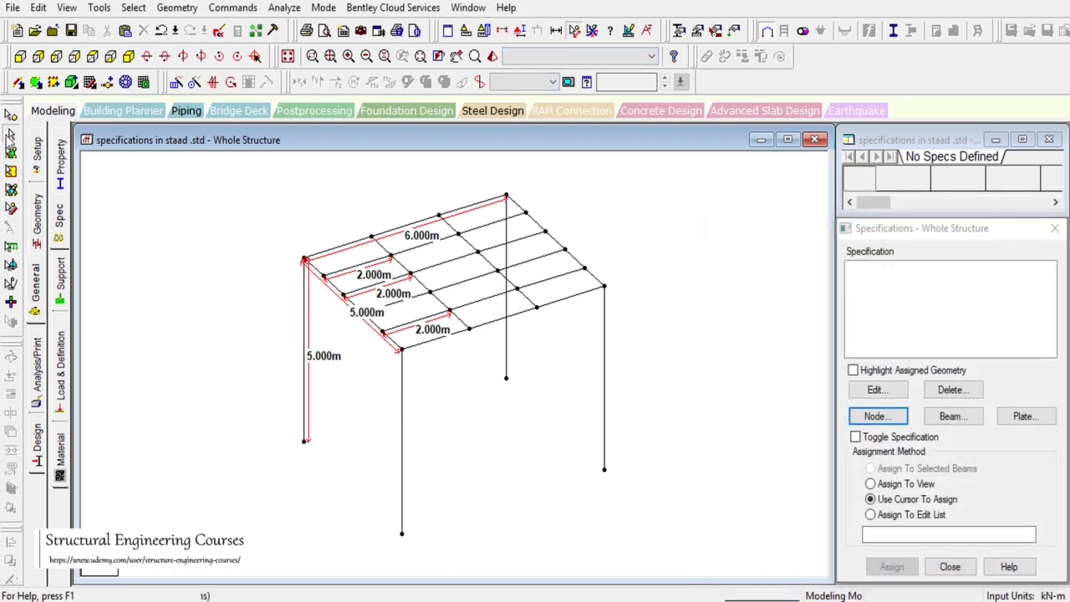
Set up rigid floor diaphragm 1 as a node specification with a floor-level Y range of 4.9 to 5.1 m.
{"action": "left_click", "coordinate": [874, 416]}
{"action": "left_click", "coordinate": [811, 242]}
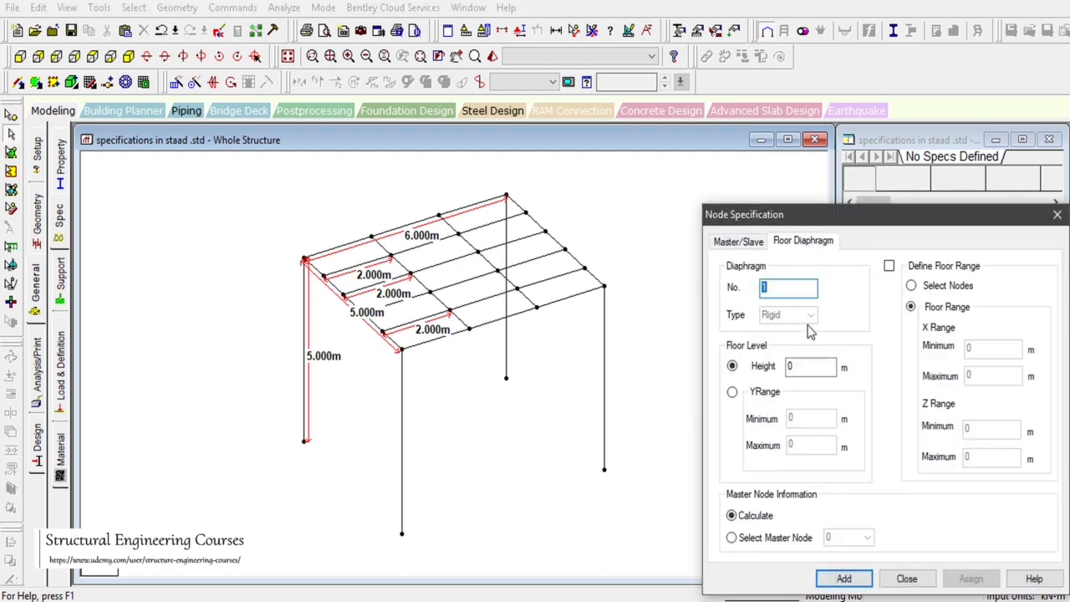
{"action": "double_click", "coordinate": [794, 368]}
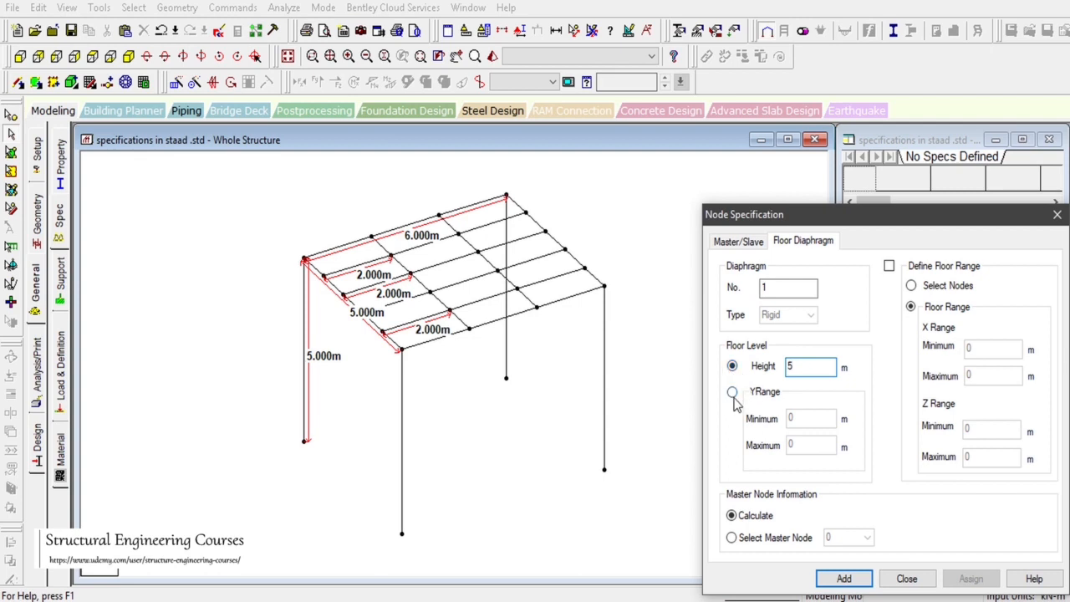
{"action": "left_click", "coordinate": [732, 395]}
{"action": "type", "text": "4.9"}
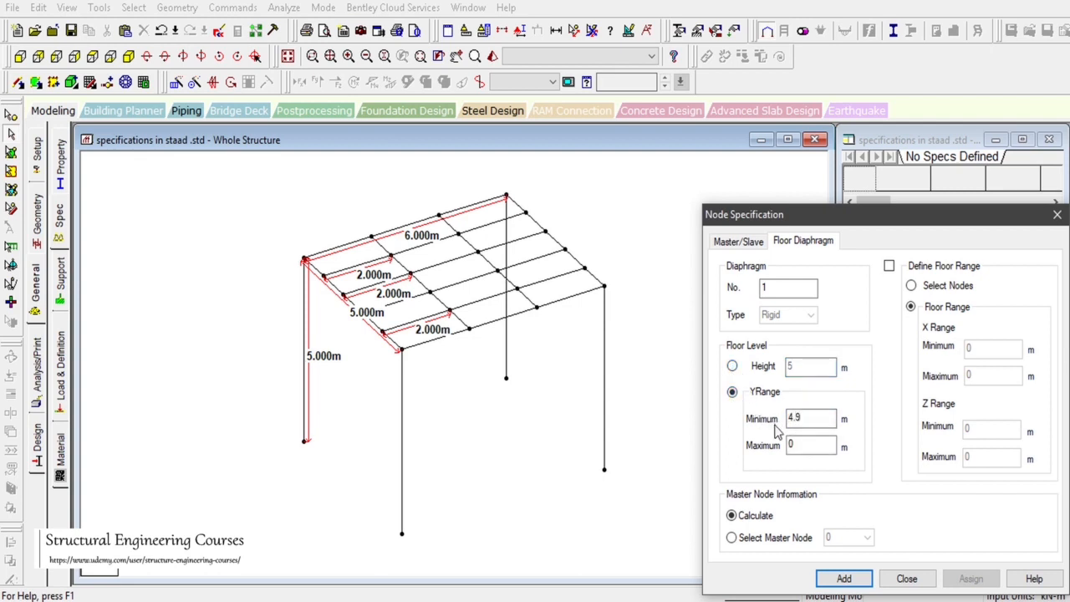
{"action": "key", "text": "Tab"}
{"action": "type", "text": "5.1"}
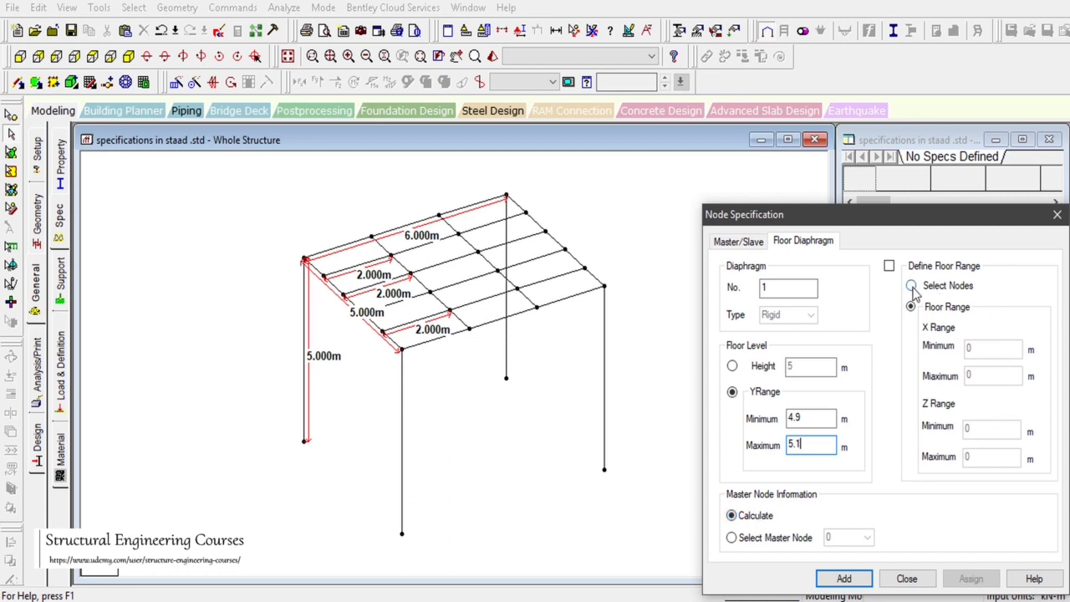
Define the diaphragm's floor range by selected nodes and add the specification.
{"action": "left_click", "coordinate": [888, 265]}
{"action": "left_click", "coordinate": [911, 285]}
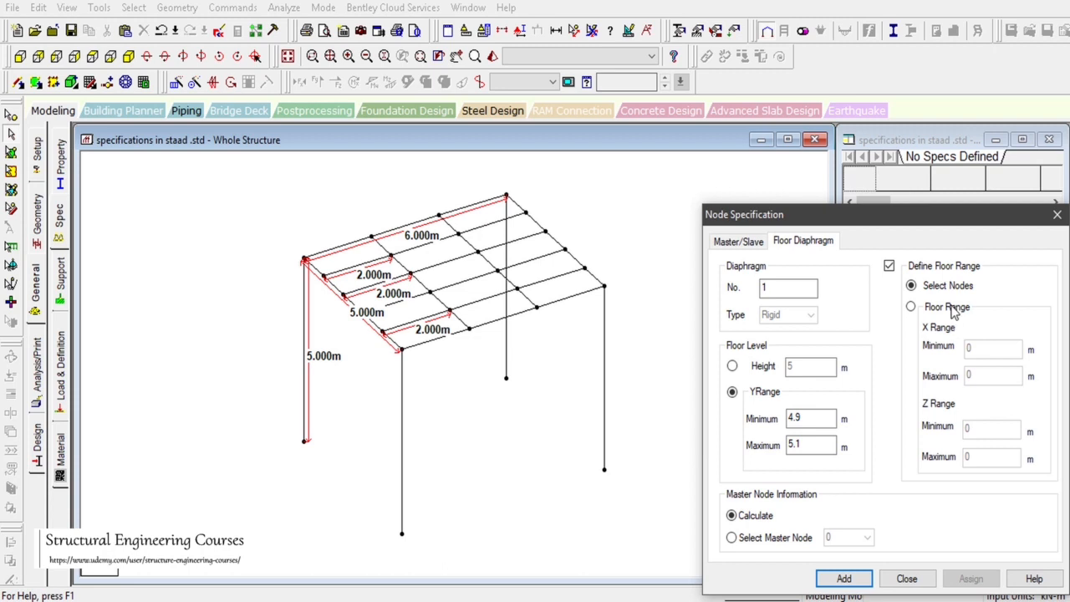
{"action": "left_click", "coordinate": [844, 579]}
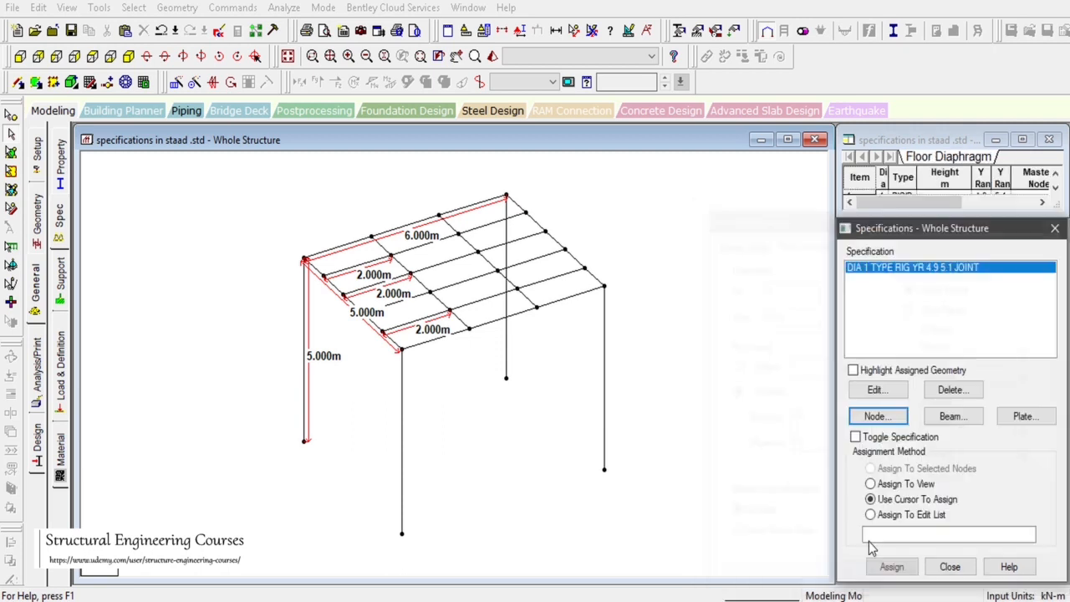
Select all roof-level nodes in the front view and assign the floor diaphragm specification to them.
{"action": "left_click", "coordinate": [18, 81]}
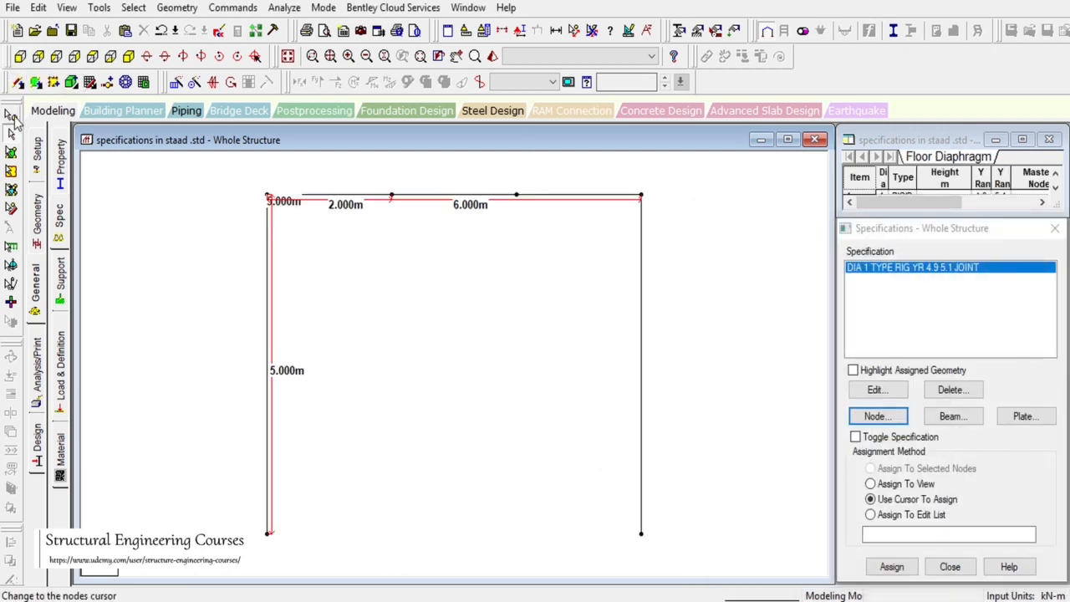
{"action": "left_click", "coordinate": [11, 114]}
{"action": "left_click_drag", "start_coordinate": [219, 172], "coordinate": [750, 210]}
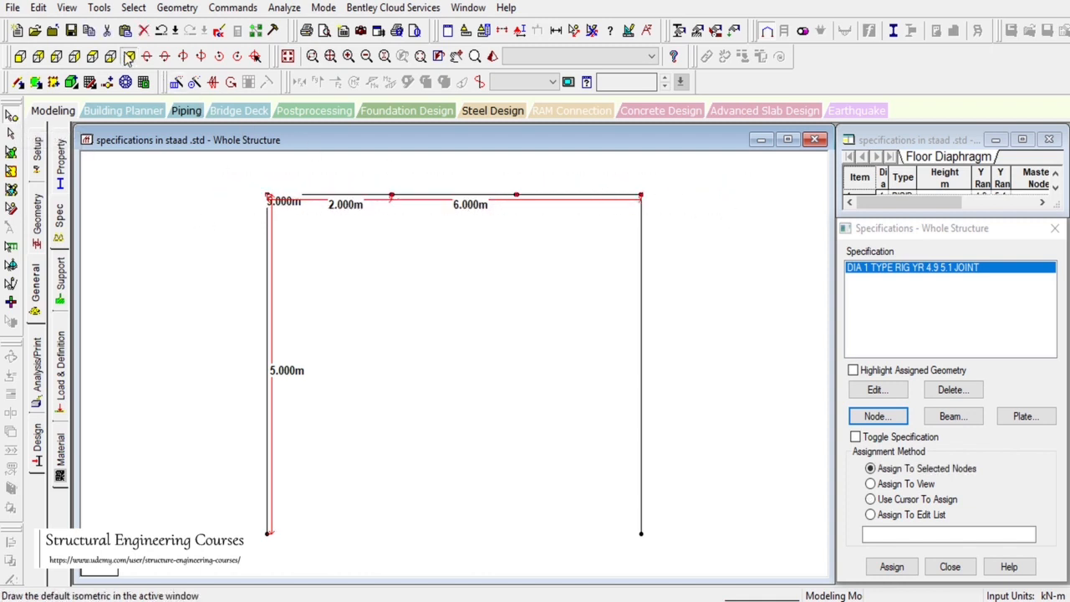
{"action": "left_click", "coordinate": [174, 83]}
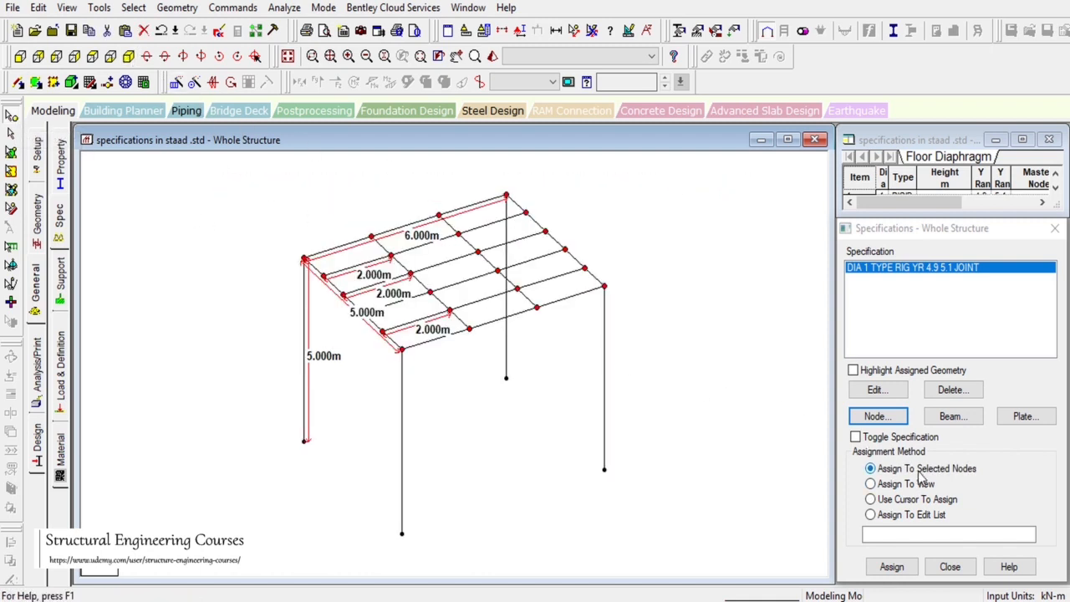
{"action": "left_click", "coordinate": [892, 569]}
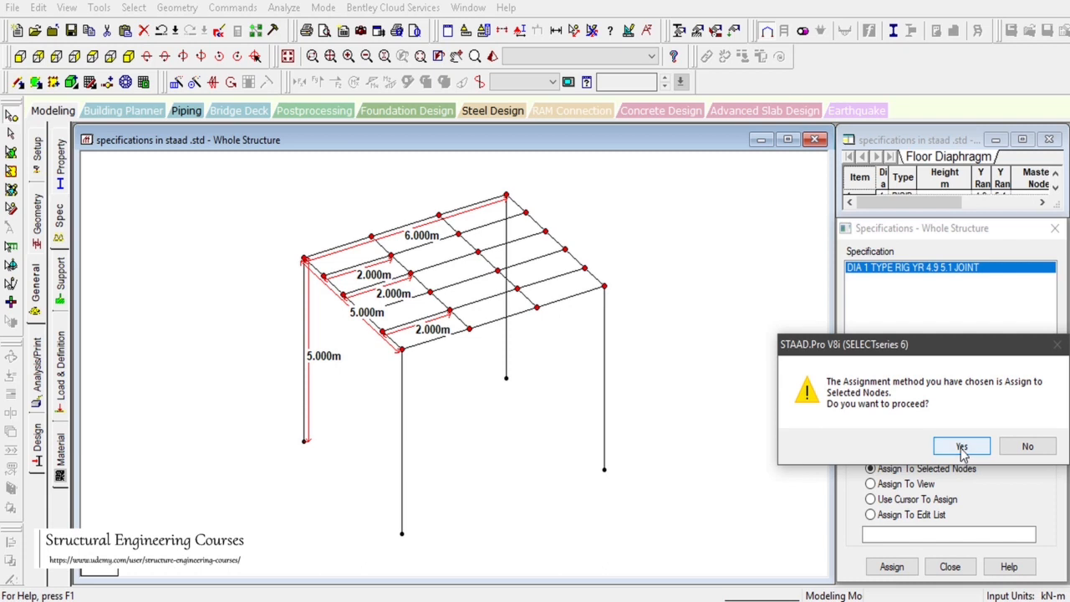
{"action": "left_click", "coordinate": [962, 447]}
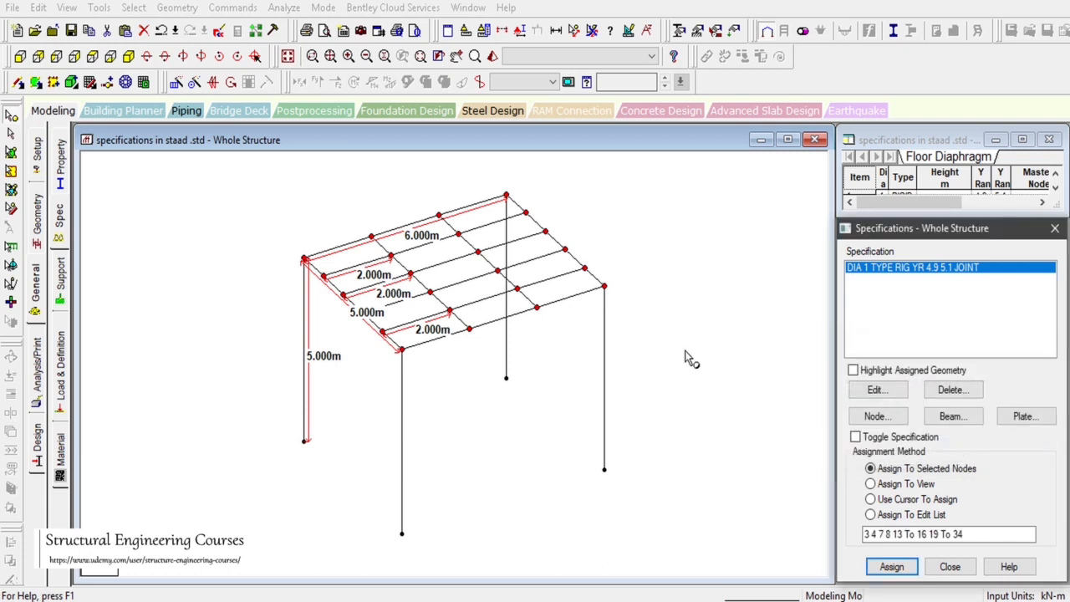
Clear the node selection, accept the auto save and save the modified structure.
{"action": "left_click_drag", "start_coordinate": [677, 339], "coordinate": [729, 386]}
{"action": "left_click", "coordinate": [898, 270]}
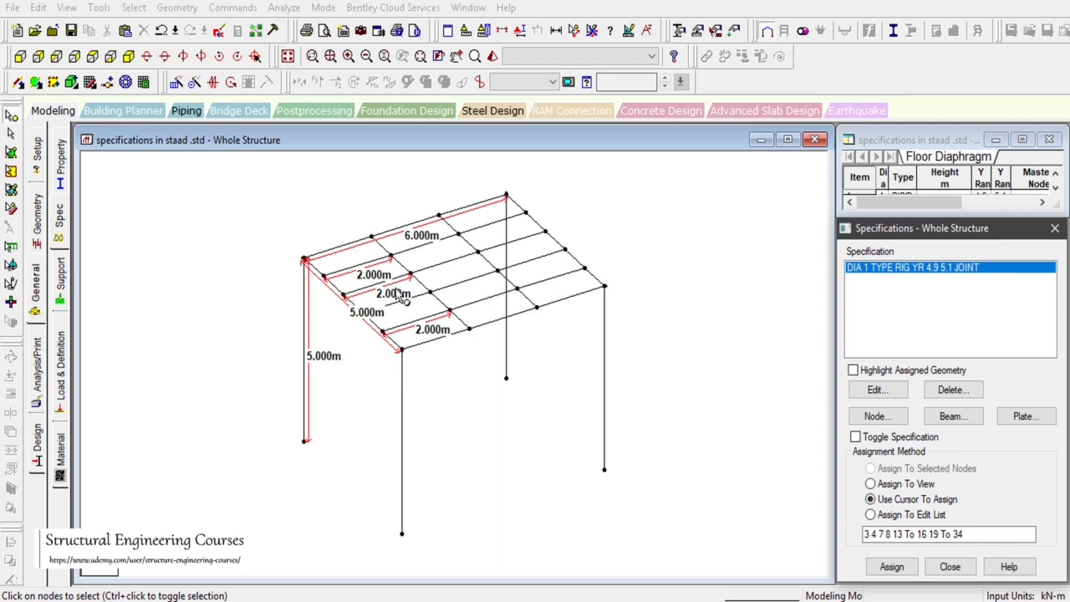
{"action": "left_click_drag", "start_coordinate": [609, 256], "coordinate": [675, 331]}
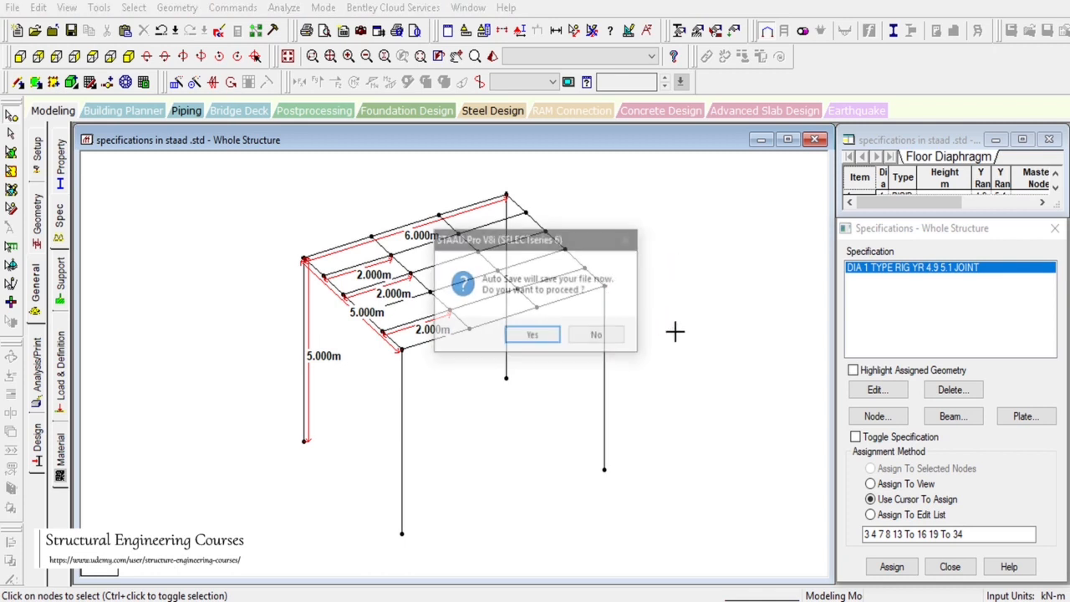
{"action": "left_click", "coordinate": [508, 336]}
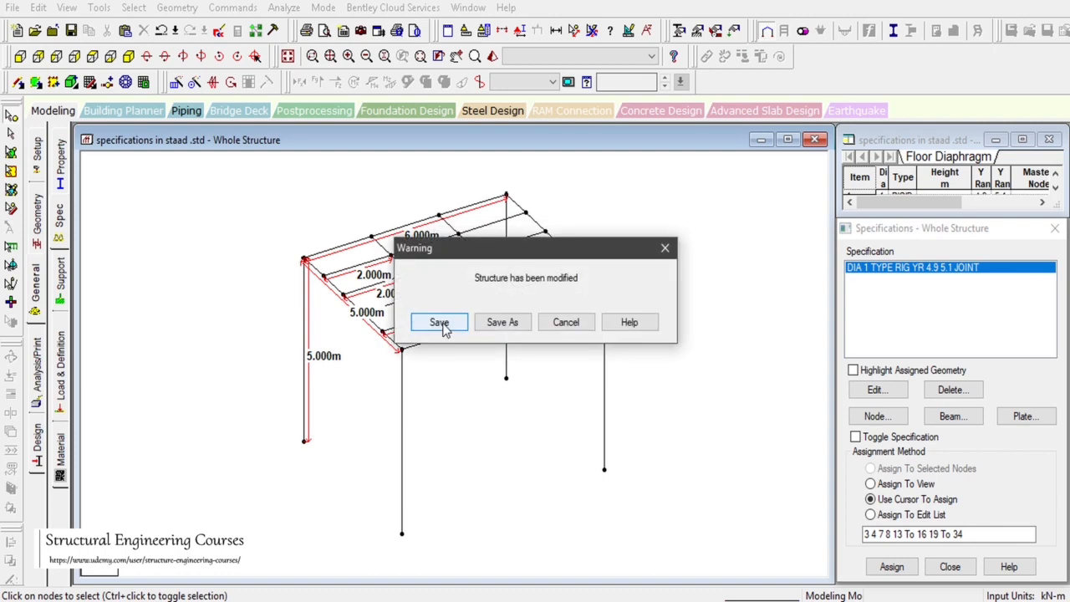
{"action": "left_click", "coordinate": [441, 323]}
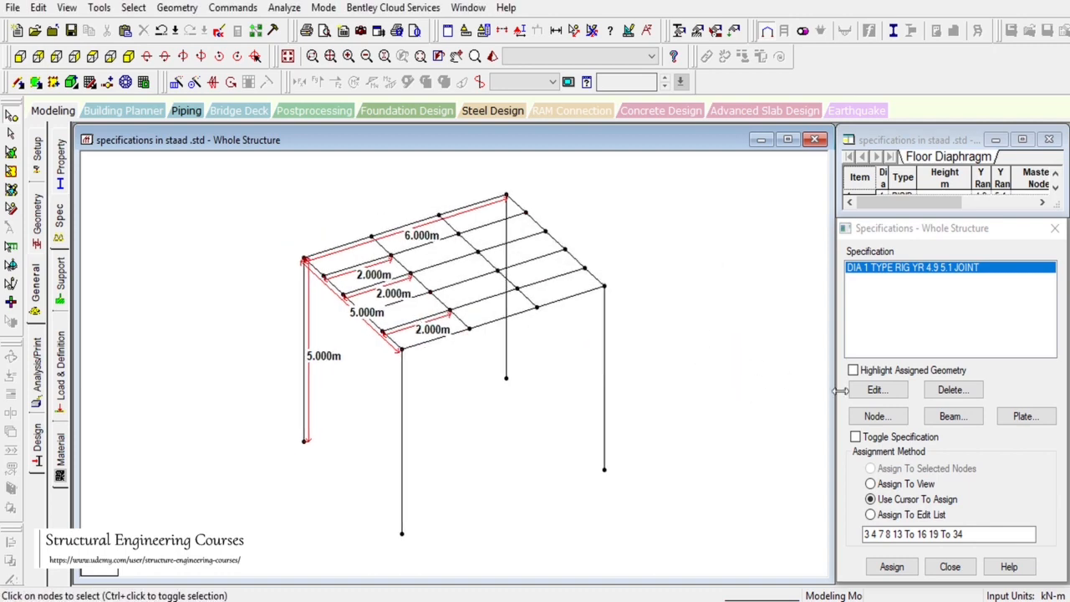
Examine the Floor Diaphragm options for nodes and the Release options for beams without adding a specification.
{"action": "left_click", "coordinate": [877, 415]}
{"action": "left_click", "coordinate": [802, 241]}
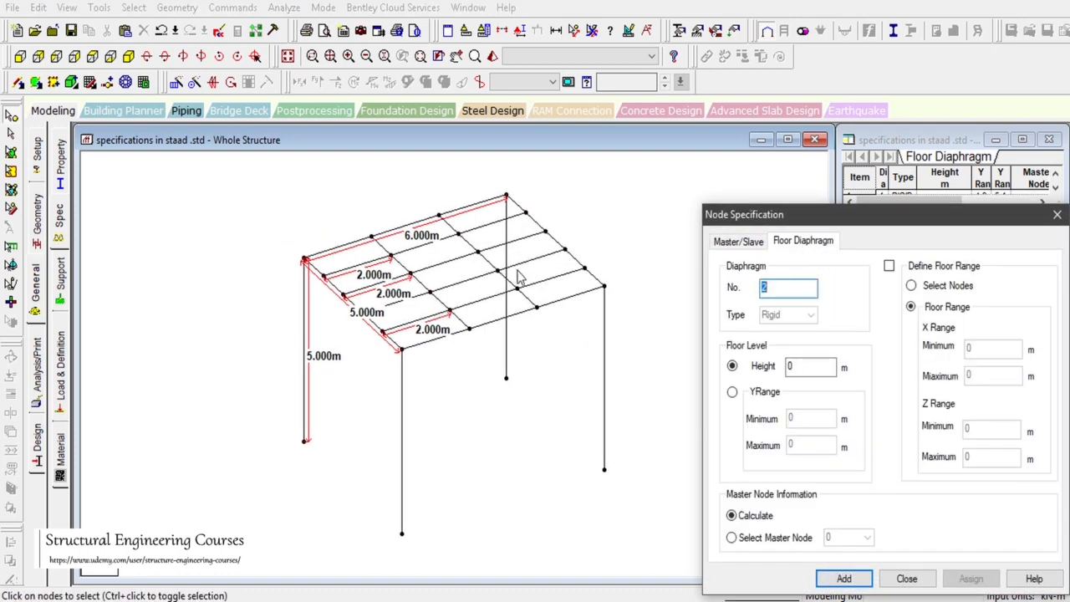
{"action": "left_click", "coordinate": [909, 580]}
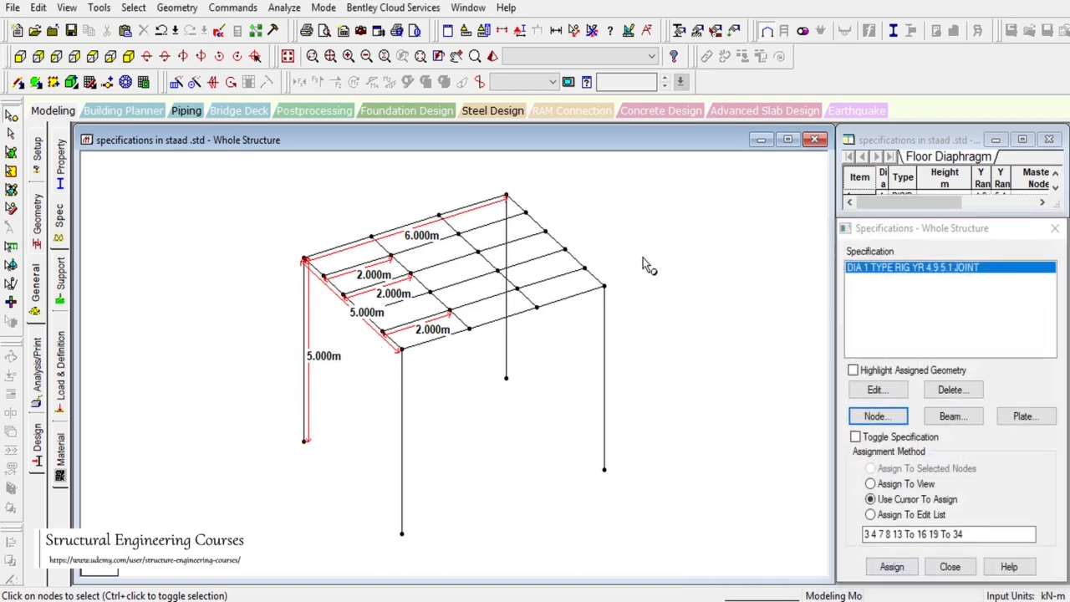
{"action": "left_click", "coordinate": [943, 418]}
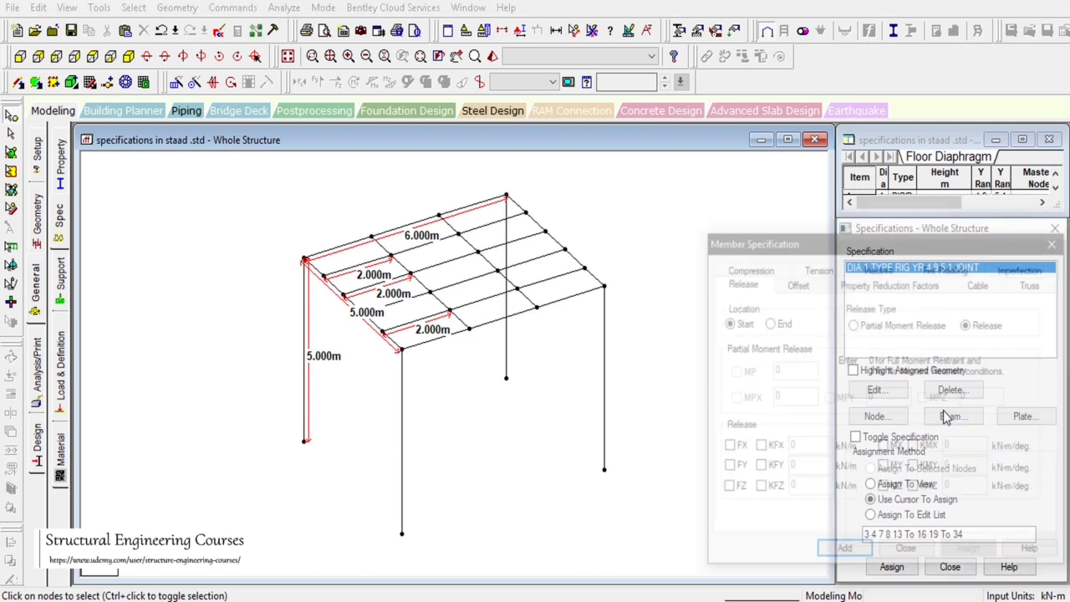
{"action": "left_click_drag", "start_coordinate": [804, 249], "coordinate": [769, 126]}
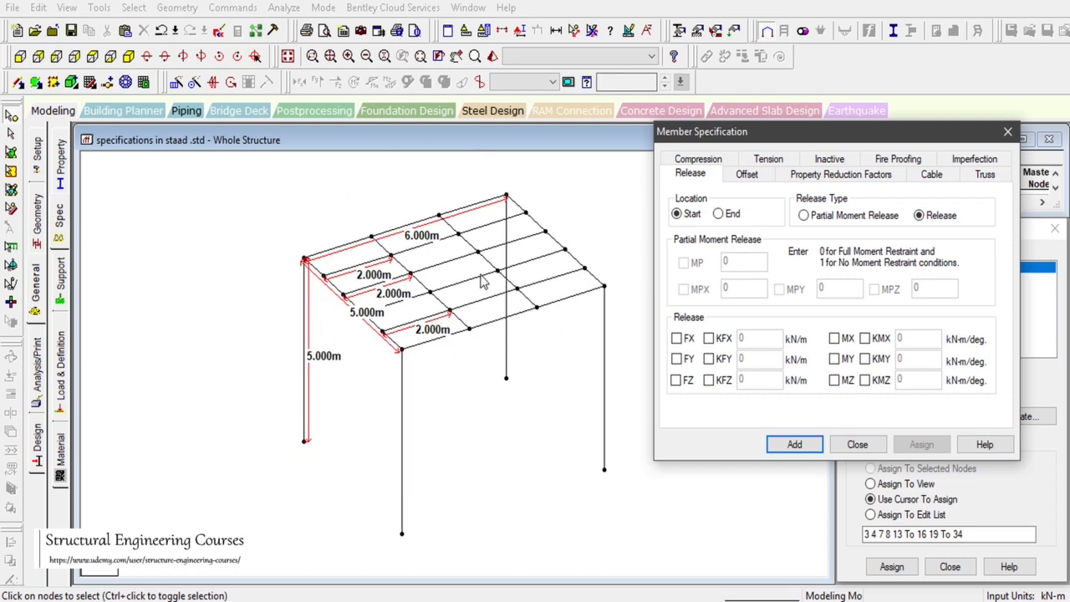
{"action": "left_click", "coordinate": [855, 444]}
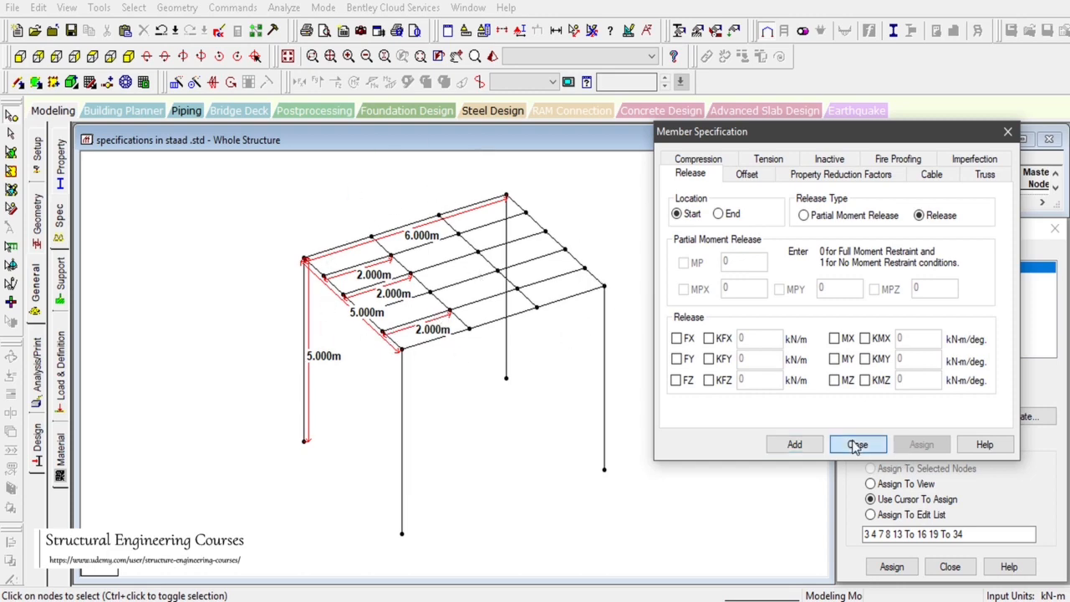
Select the roof edge beams and columns along both 6 m sides in plan view and show them in isometric view.
{"action": "scroll", "coordinate": [488, 390], "scroll_direction": "up", "scroll_amount": 3}
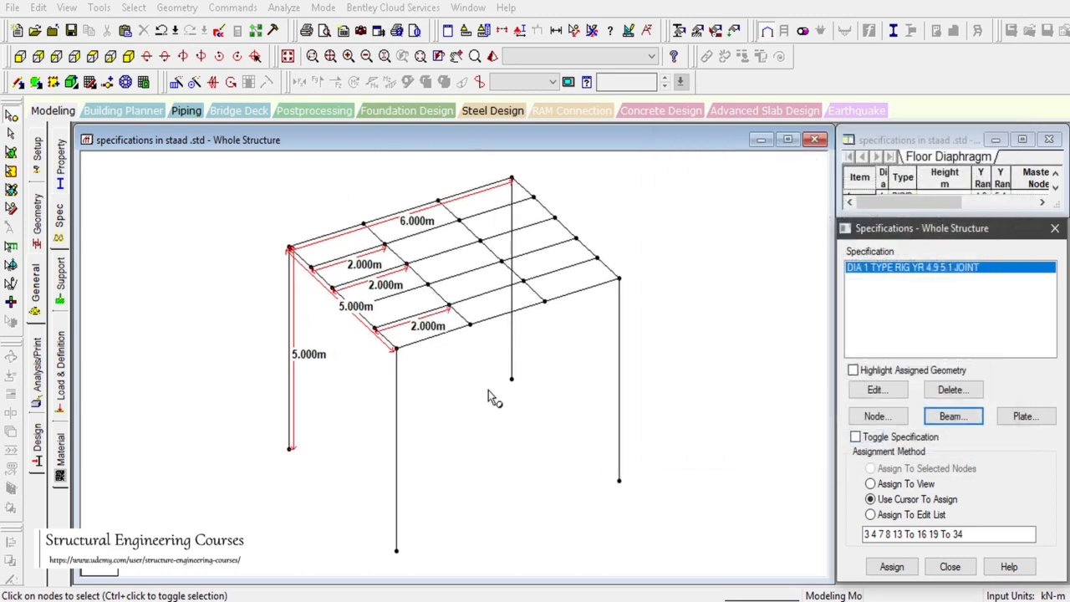
{"action": "left_click", "coordinate": [455, 58]}
{"action": "left_click_drag", "start_coordinate": [566, 325], "coordinate": [561, 411]}
{"action": "scroll", "coordinate": [561, 410], "scroll_direction": "up", "scroll_amount": 2}
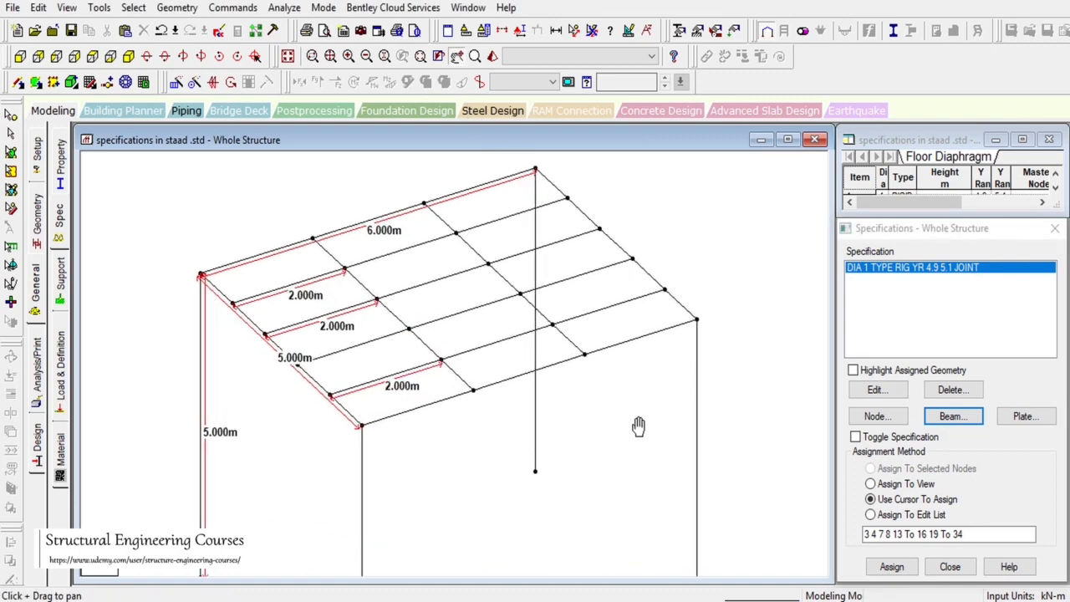
{"action": "left_click", "coordinate": [11, 133]}
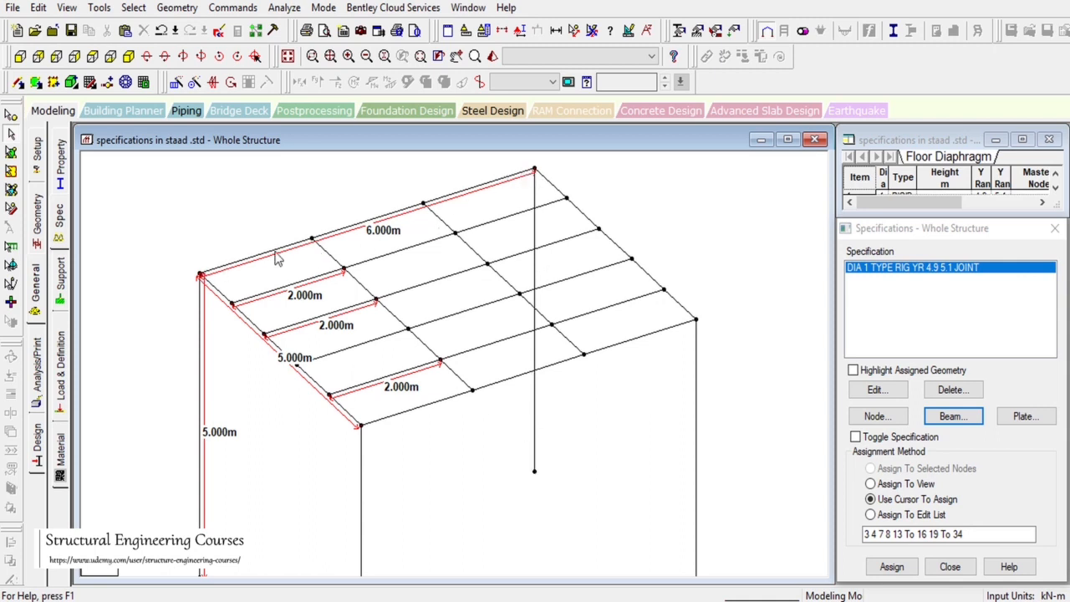
{"action": "scroll", "coordinate": [275, 251], "scroll_direction": "down", "scroll_amount": 1}
{"action": "left_click", "coordinate": [285, 56]}
{"action": "left_click", "coordinate": [94, 58]}
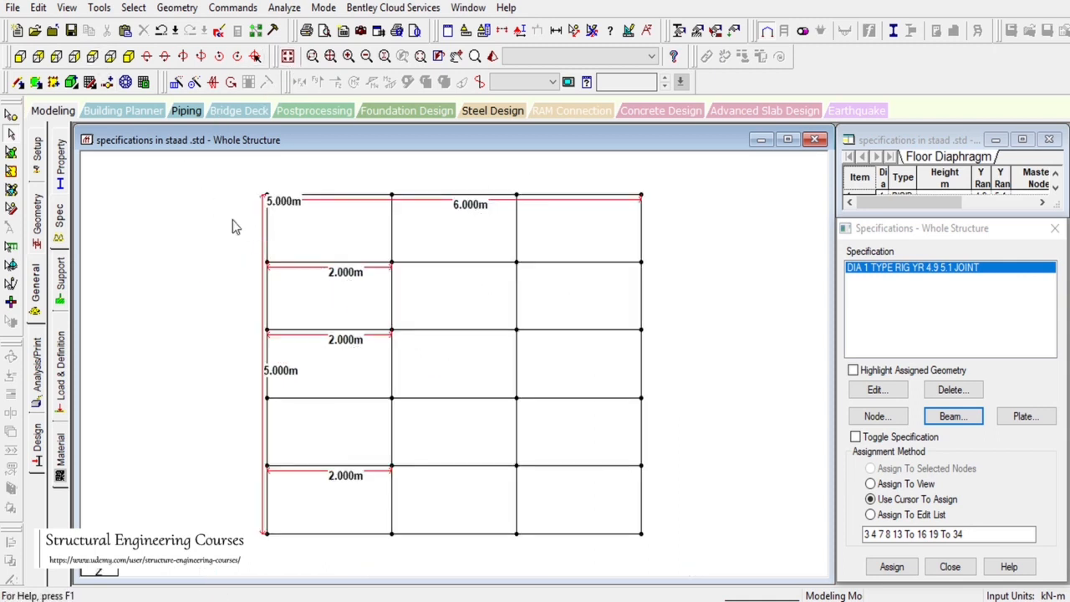
{"action": "left_click_drag", "start_coordinate": [228, 179], "coordinate": [659, 208]}
{"action": "left_click_drag", "start_coordinate": [231, 527], "coordinate": [543, 576]}
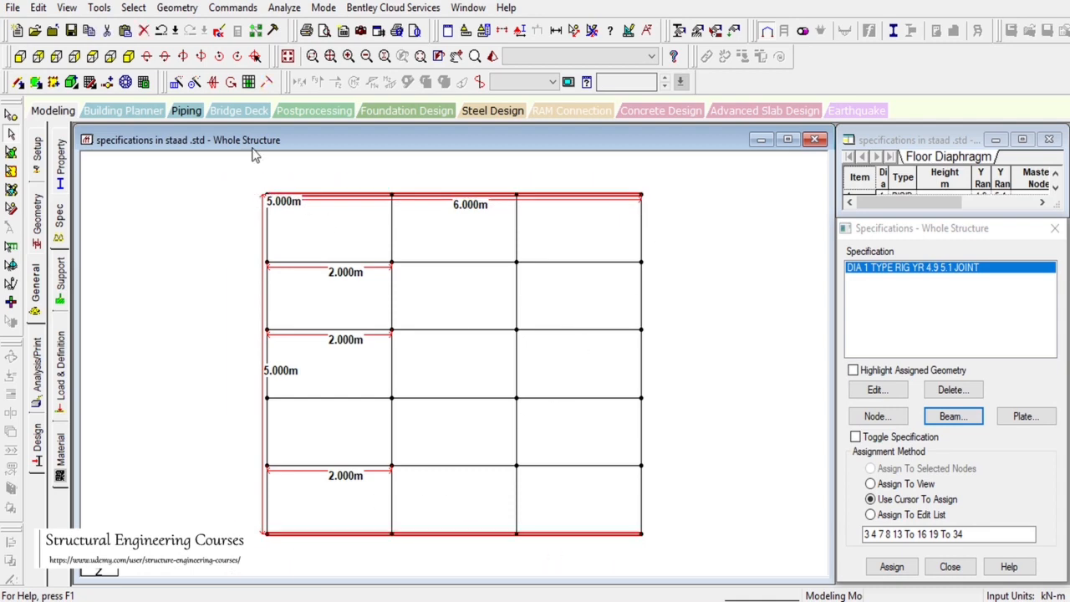
{"action": "left_click", "coordinate": [109, 56]}
{"action": "scroll", "coordinate": [352, 423], "scroll_direction": "up", "scroll_amount": 1}
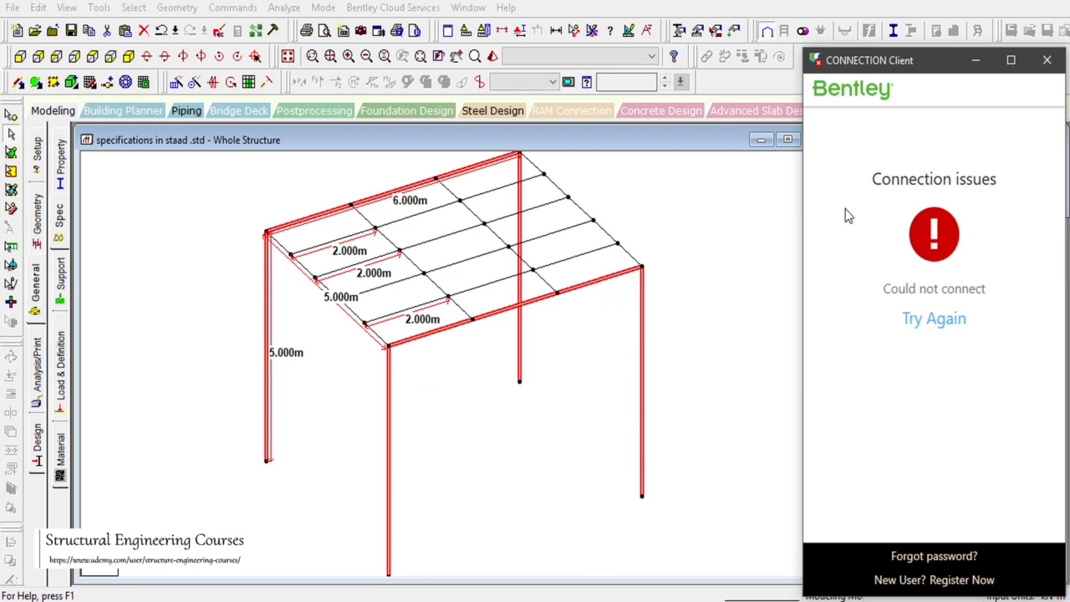
Dismiss the Connection Client window and add a beam release specification at the start location with MY and MZ released.
{"action": "left_click", "coordinate": [1047, 61]}
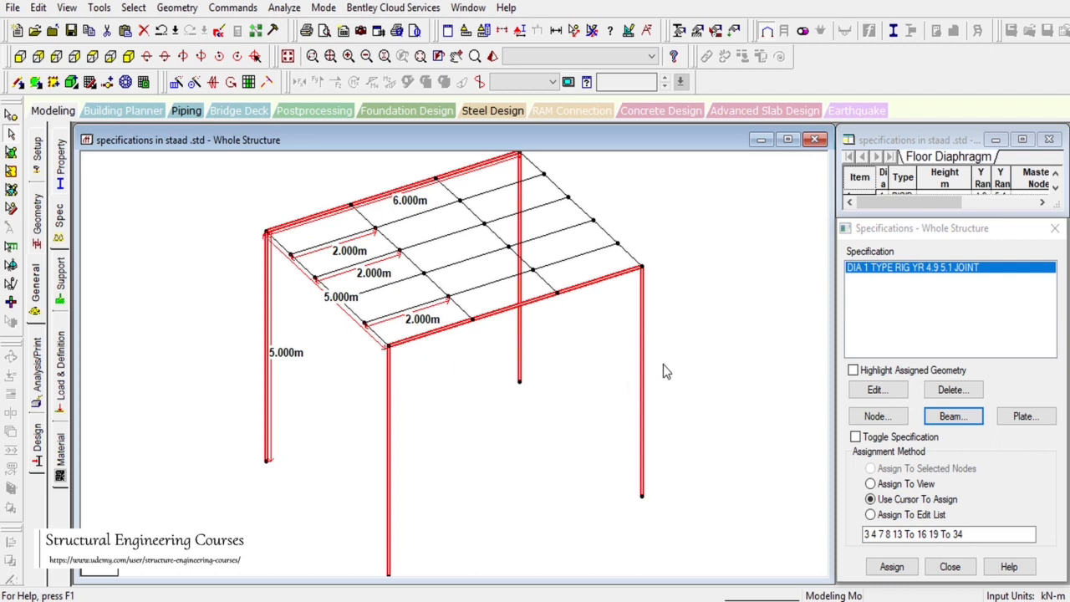
{"action": "left_click", "coordinate": [945, 417]}
{"action": "left_click_drag", "start_coordinate": [869, 244], "coordinate": [859, 132]}
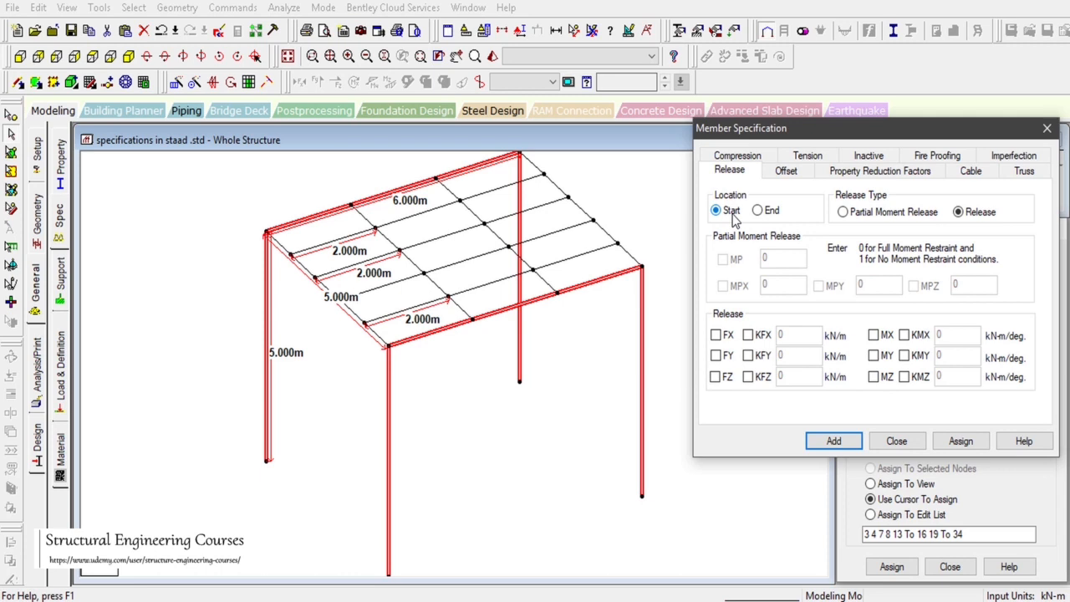
{"action": "left_click", "coordinate": [875, 356]}
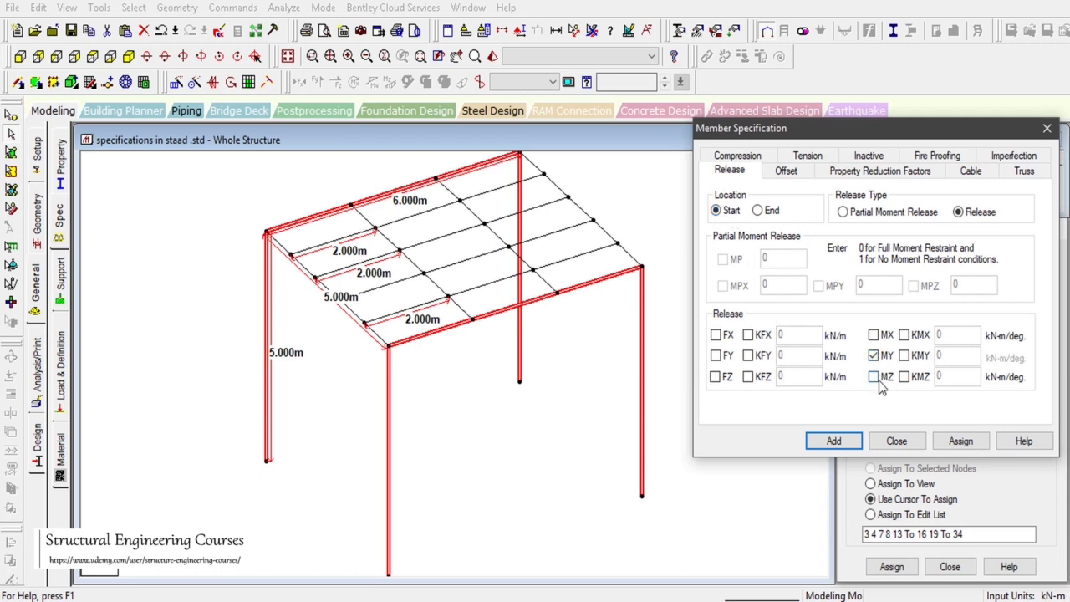
{"action": "left_click", "coordinate": [878, 381]}
{"action": "left_click", "coordinate": [833, 441]}
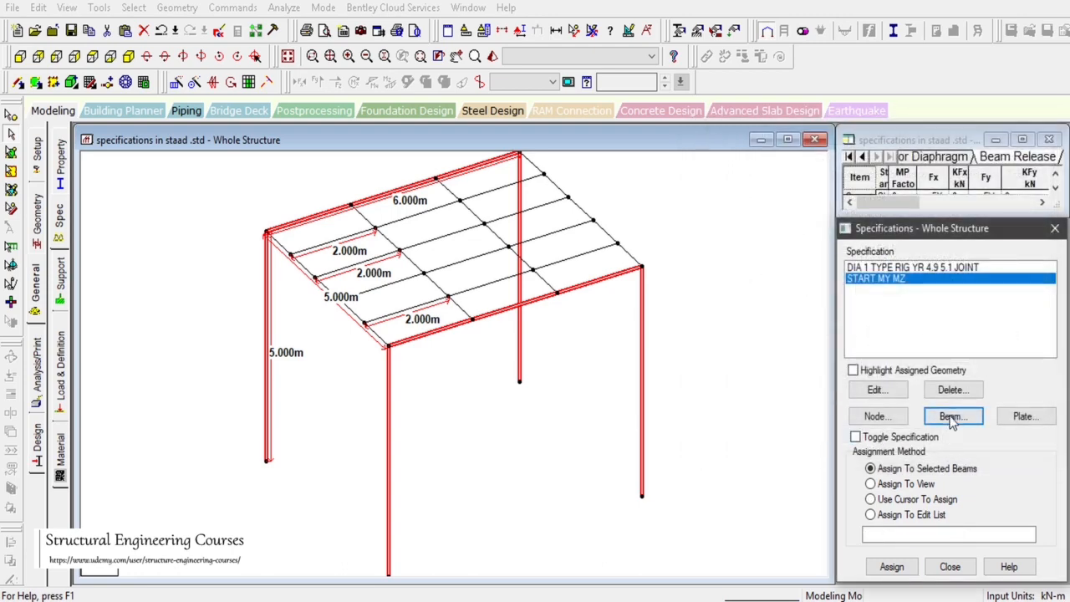
Add a second beam release specification at the end location with MY and MZ released.
{"action": "left_click", "coordinate": [883, 414]}
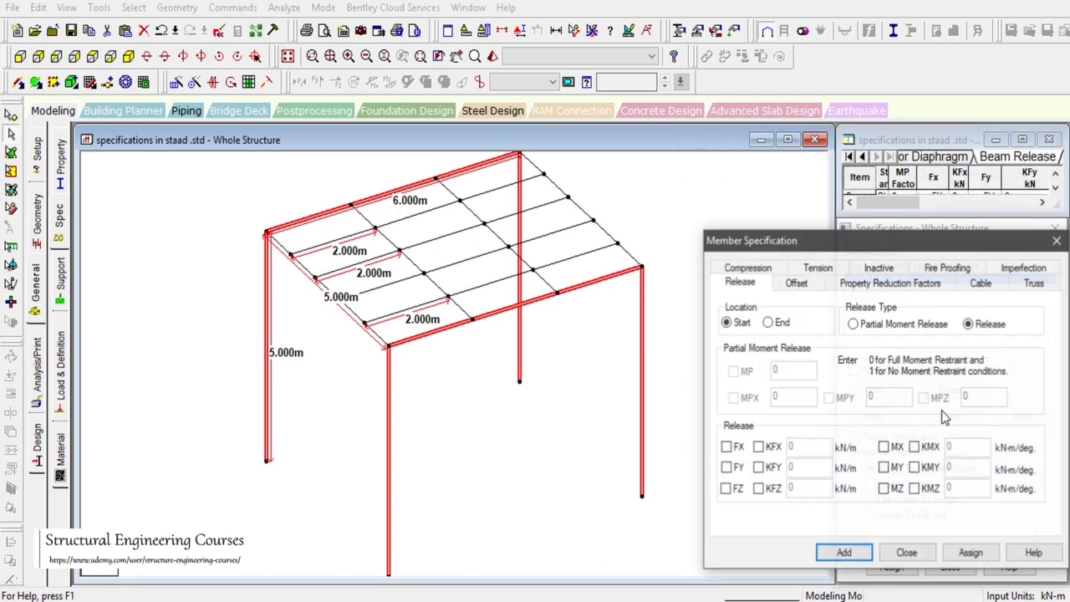
{"action": "left_click", "coordinate": [767, 323]}
{"action": "left_click", "coordinate": [883, 468]}
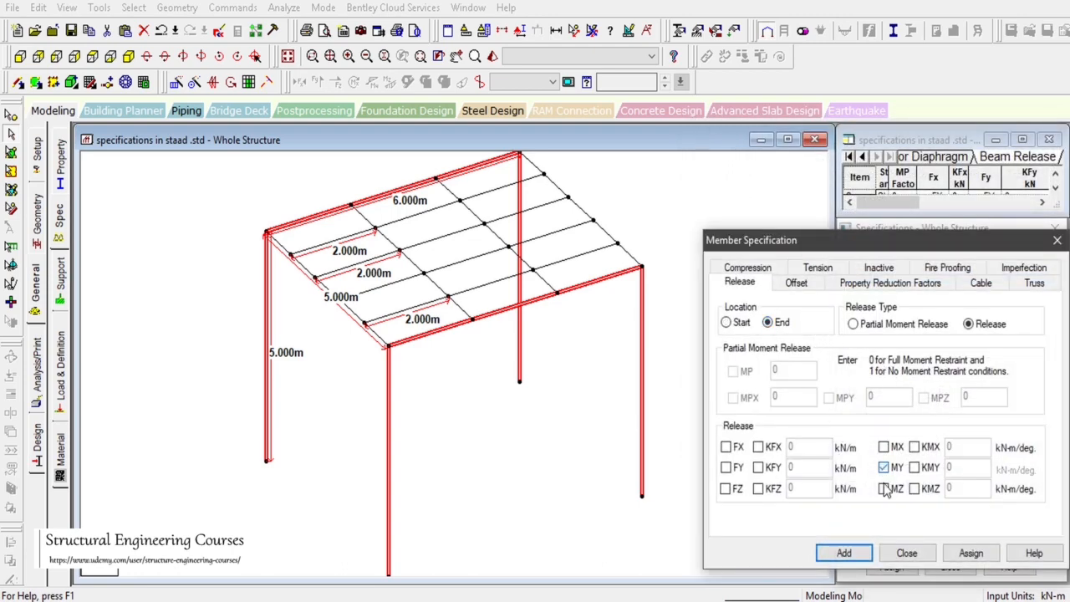
{"action": "left_click", "coordinate": [884, 489]}
{"action": "left_click", "coordinate": [843, 553]}
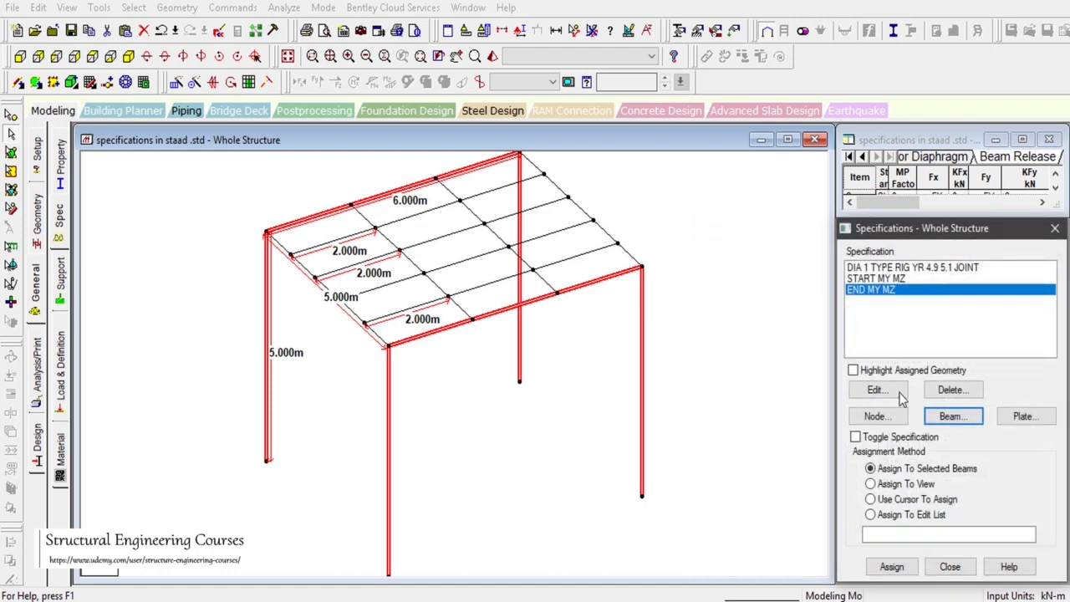
{"action": "mouse_move", "coordinate": [834, 597]}
{"action": "left_click", "coordinate": [844, 575]}
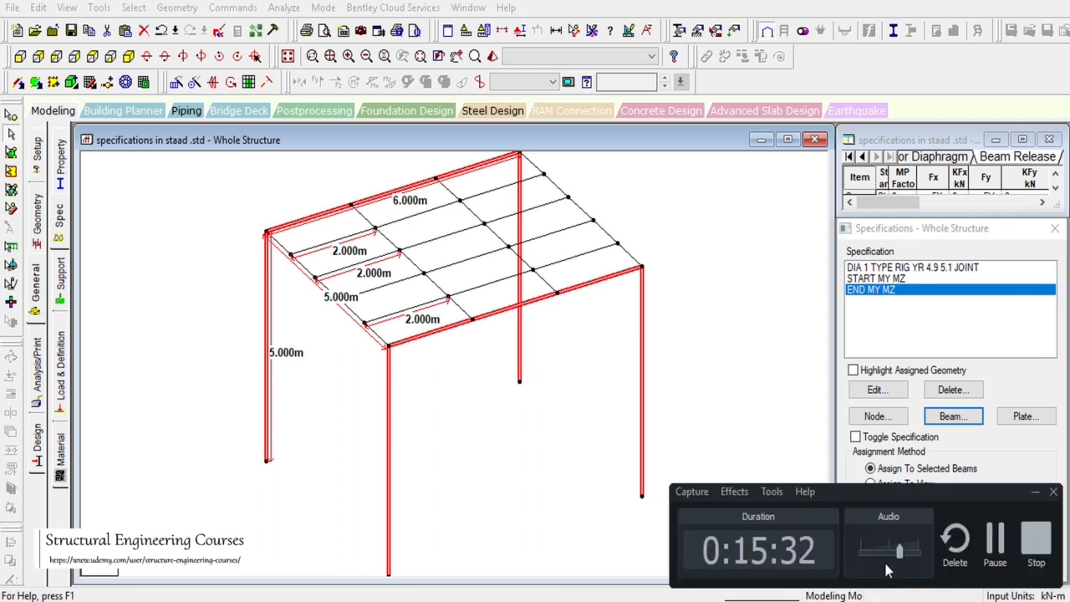
{"action": "left_click", "coordinate": [997, 555]}
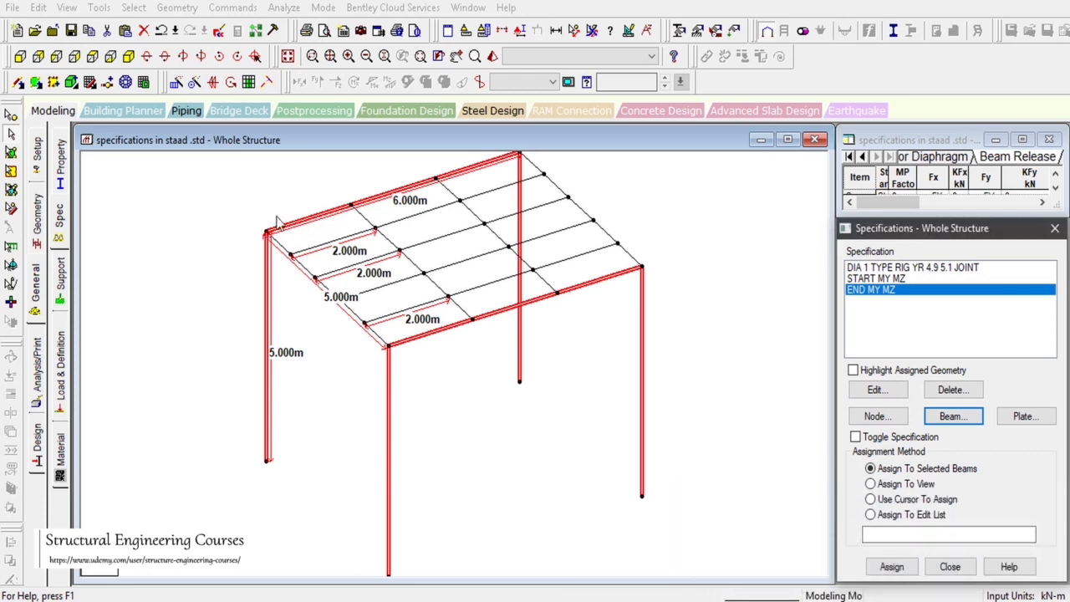
Select the members along one 5 m edge in plan view, display only those, clear the selection and show them isometrically.
{"action": "left_click", "coordinate": [287, 56]}
{"action": "left_click", "coordinate": [123, 84]}
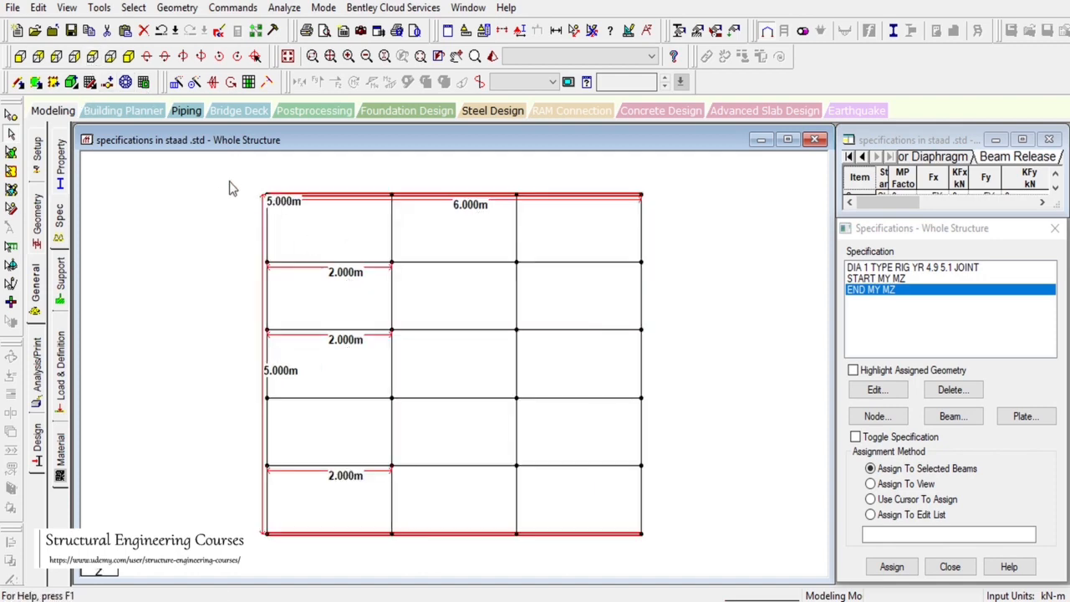
{"action": "left_click_drag", "start_coordinate": [229, 180], "coordinate": [277, 557]}
{"action": "left_click", "coordinate": [67, 8]}
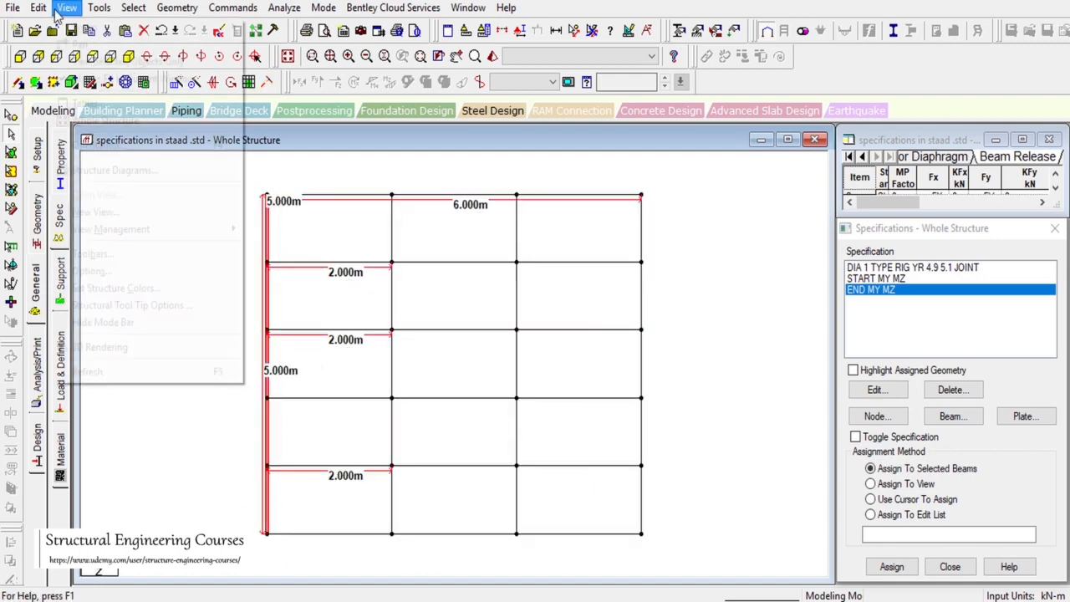
{"action": "left_click", "coordinate": [60, 62]}
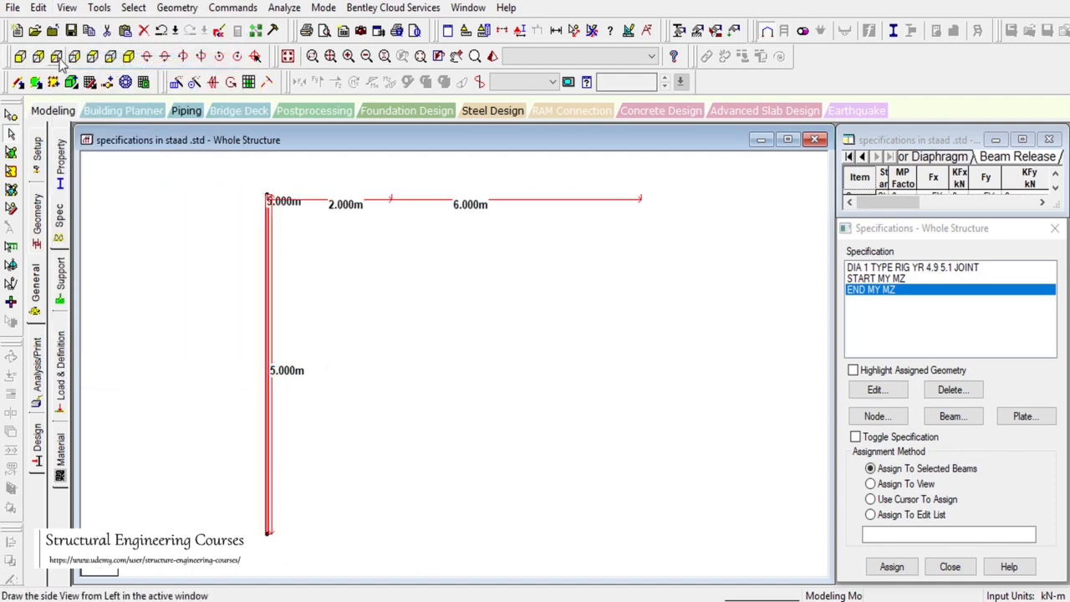
{"action": "left_click", "coordinate": [56, 57]}
{"action": "left_click", "coordinate": [520, 381]}
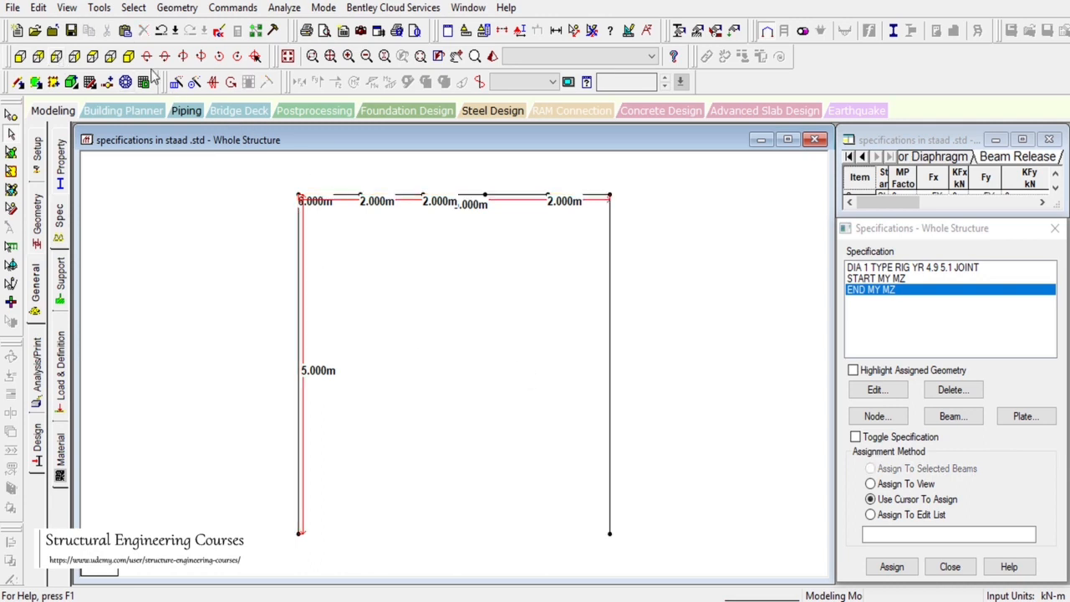
{"action": "left_click", "coordinate": [128, 56]}
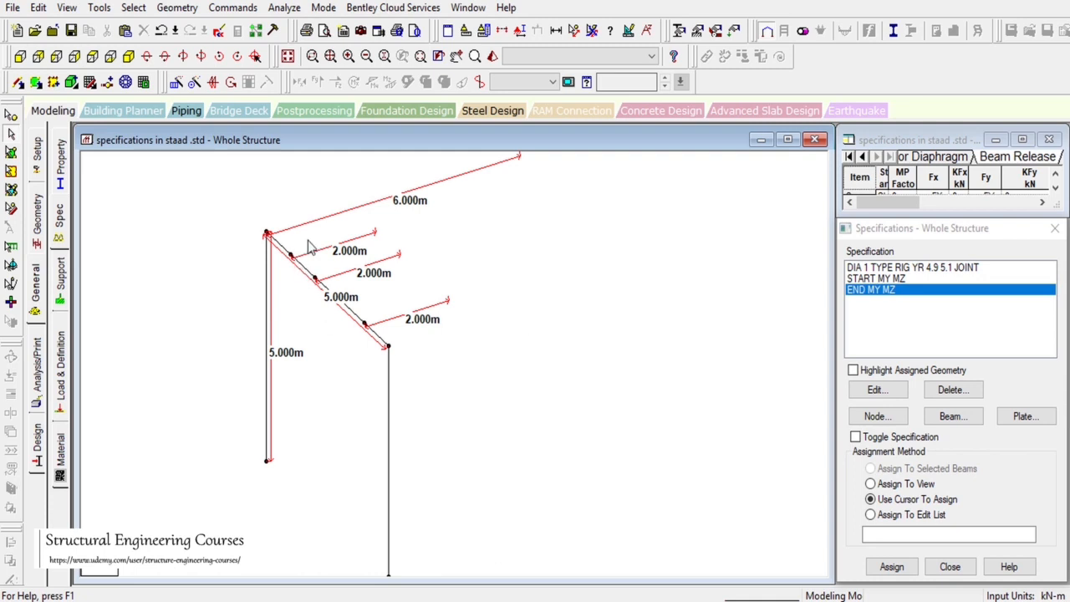
Dimension the isolated edge beam between its end nodes, and remove all node-to-node dimensions from the view.
{"action": "left_click", "coordinate": [574, 30]}
{"action": "left_click", "coordinate": [268, 233]}
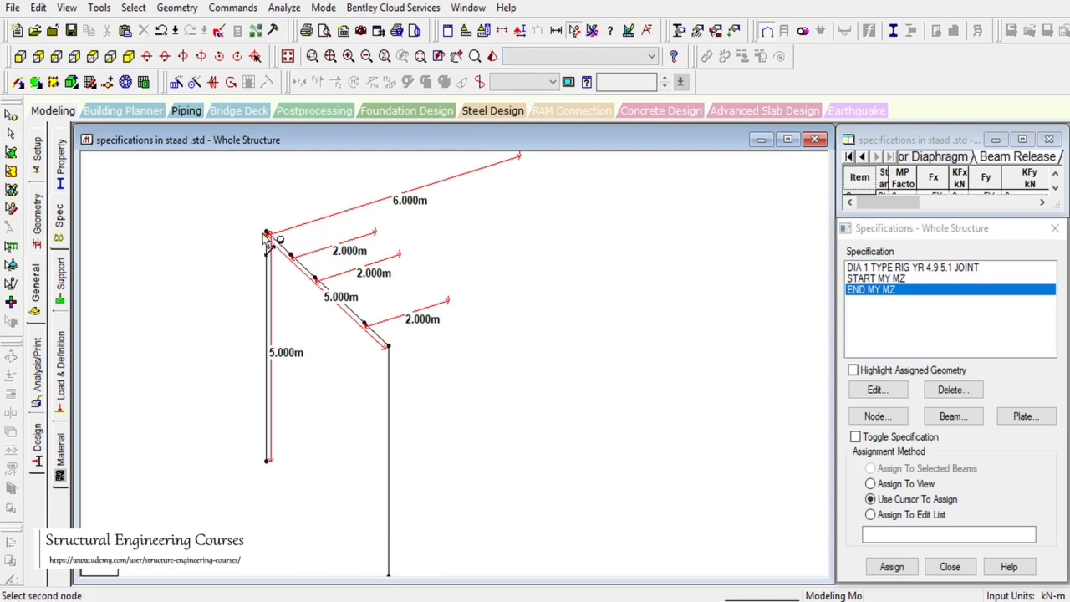
{"action": "left_click", "coordinate": [388, 346]}
{"action": "left_click", "coordinate": [389, 347]}
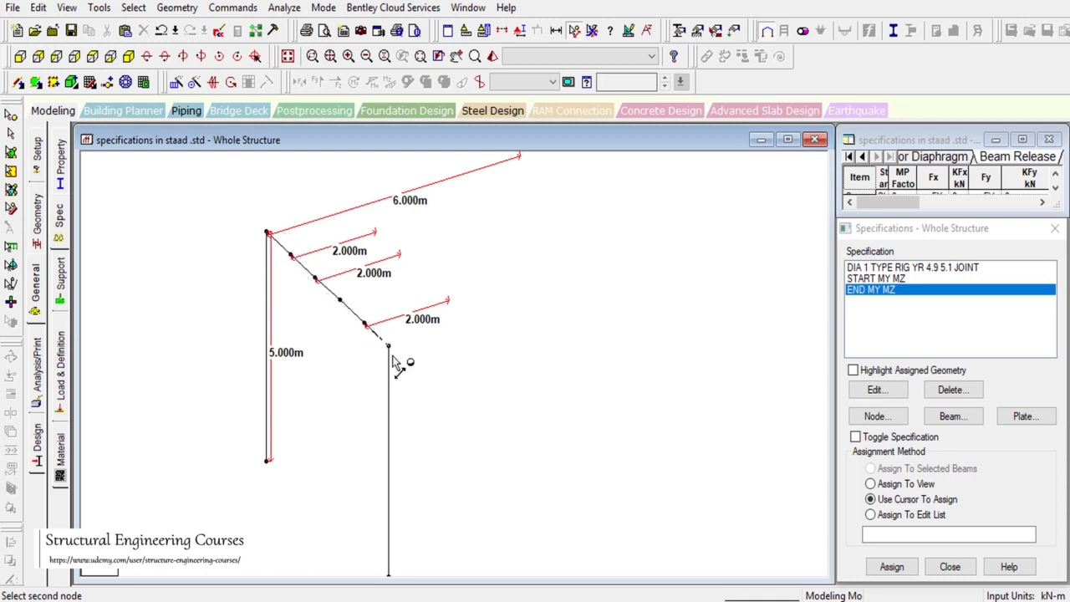
{"action": "left_click", "coordinate": [269, 234]}
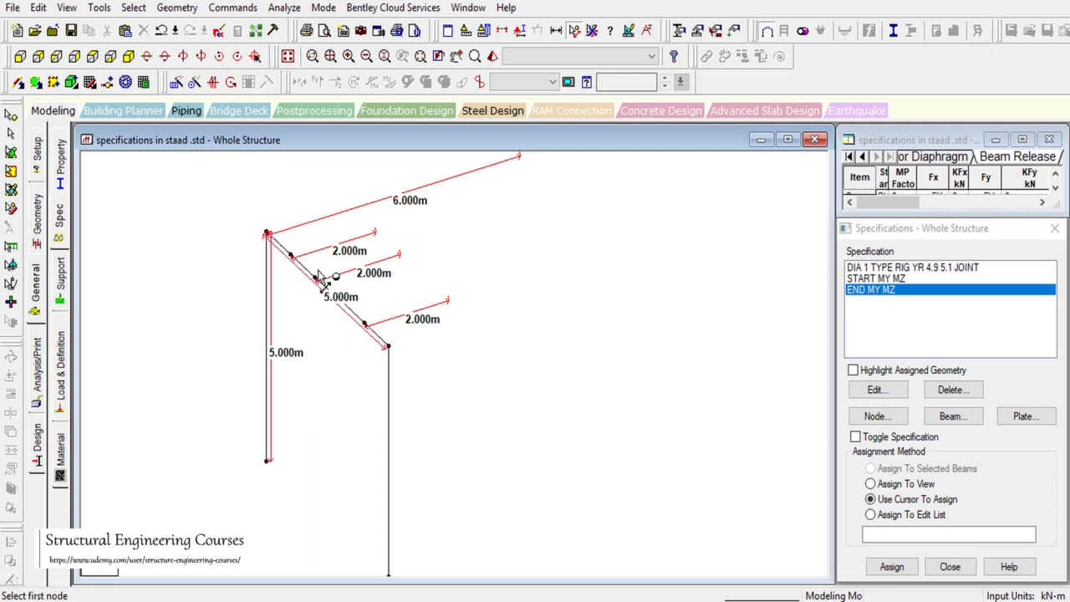
{"action": "left_click", "coordinate": [11, 134]}
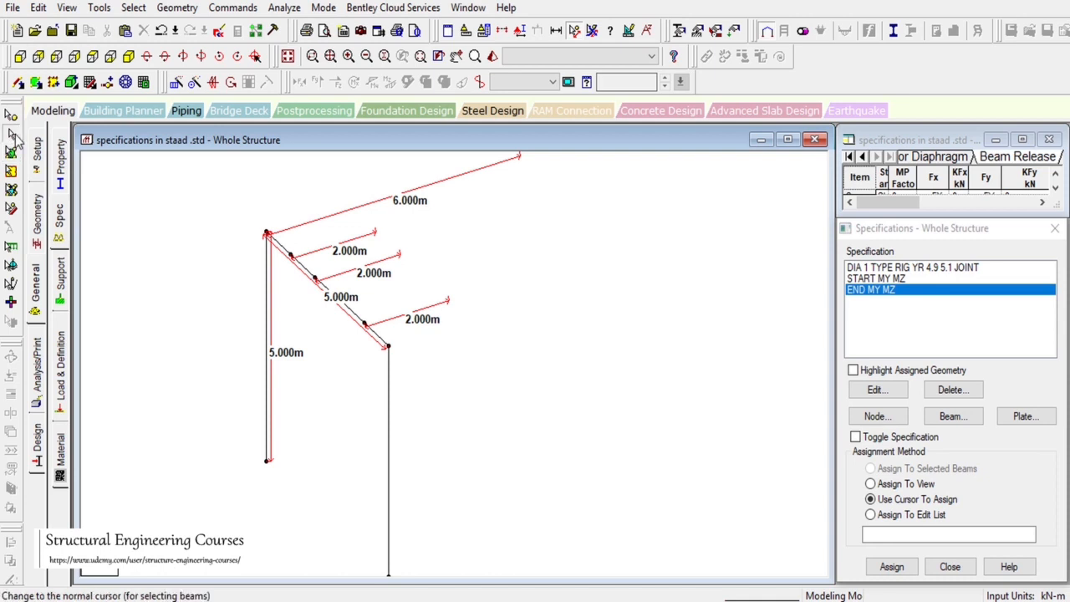
{"action": "left_click", "coordinate": [593, 32]}
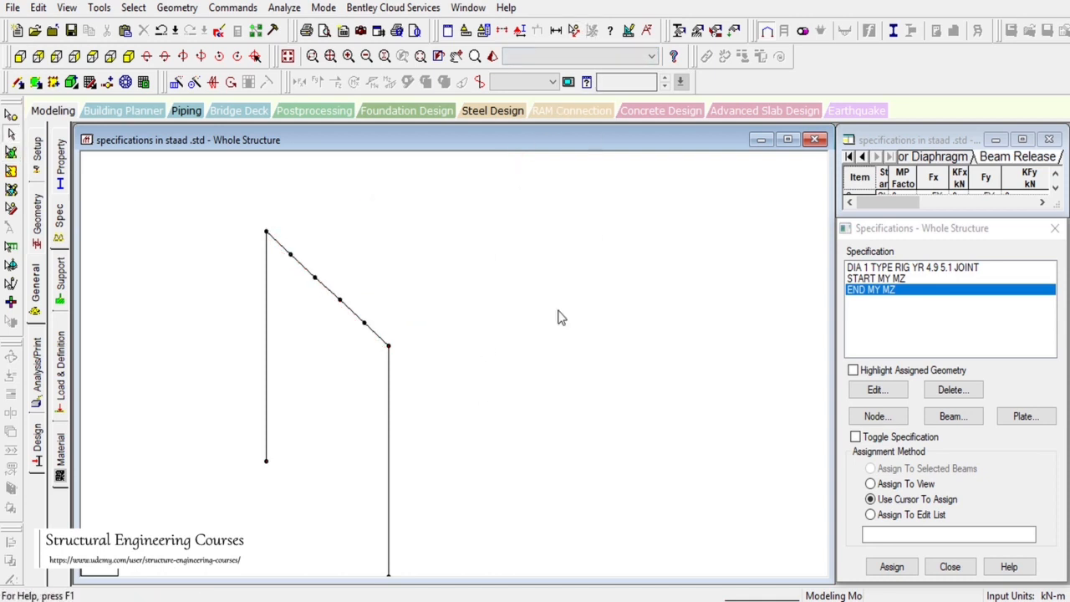
Select the first segment of the isolated edge beam and assign the START MY MZ release to it.
{"action": "scroll", "coordinate": [471, 385], "scroll_direction": "up", "scroll_amount": 2}
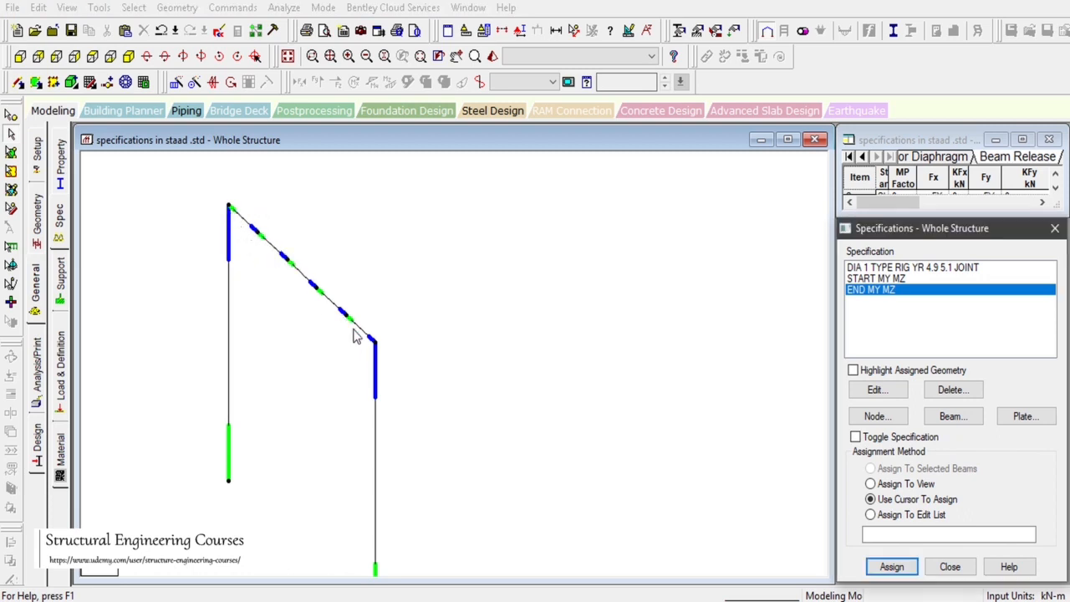
{"action": "left_click", "coordinate": [240, 219]}
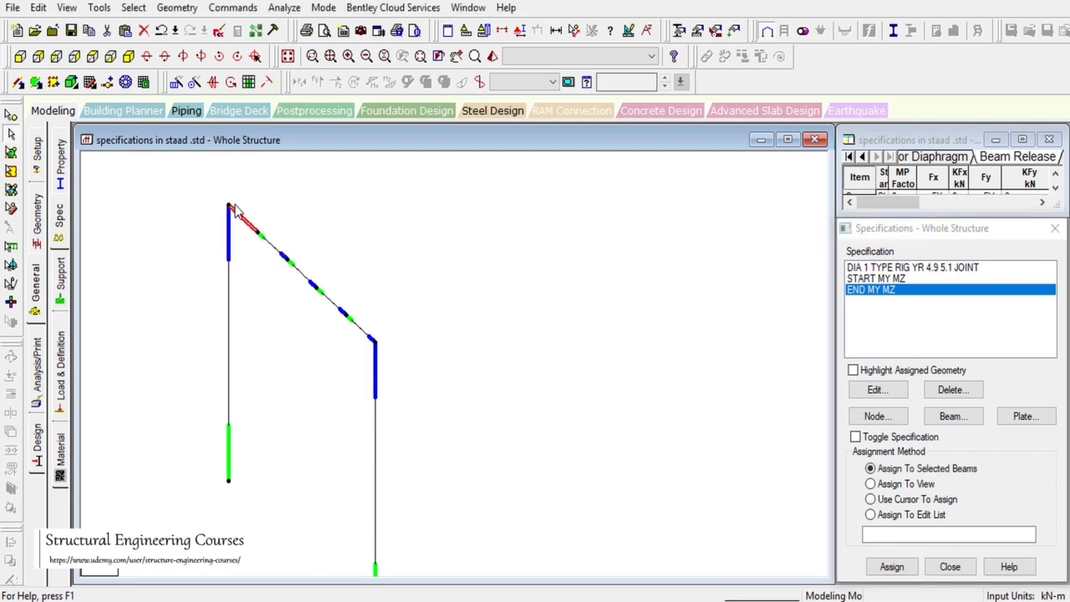
{"action": "left_click", "coordinate": [264, 218]}
{"action": "scroll", "coordinate": [215, 212], "scroll_direction": "up", "scroll_amount": 3}
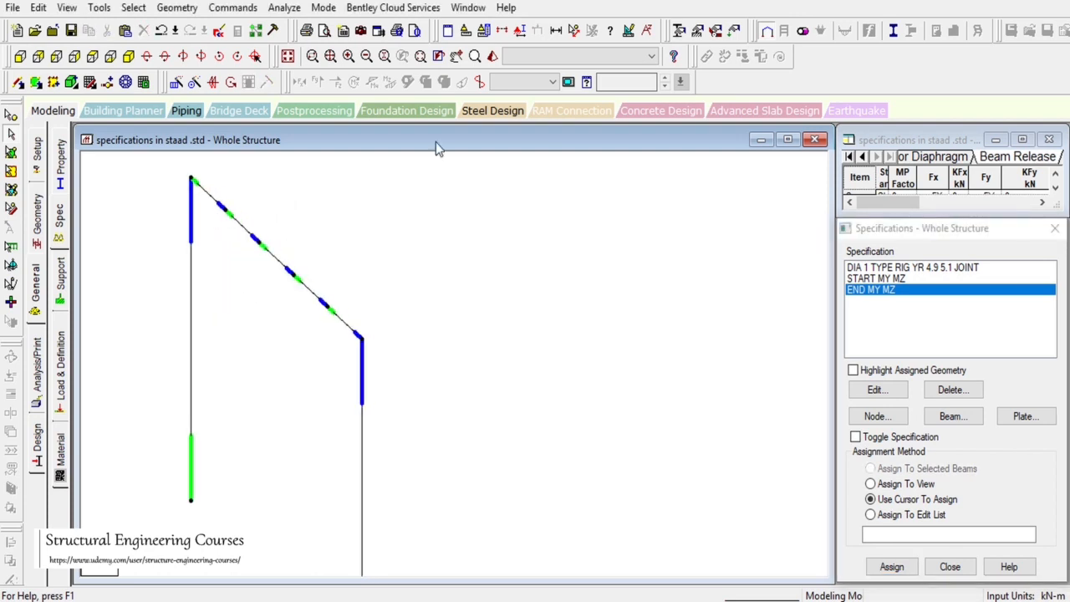
{"action": "scroll", "coordinate": [194, 178], "scroll_direction": "up", "scroll_amount": 1}
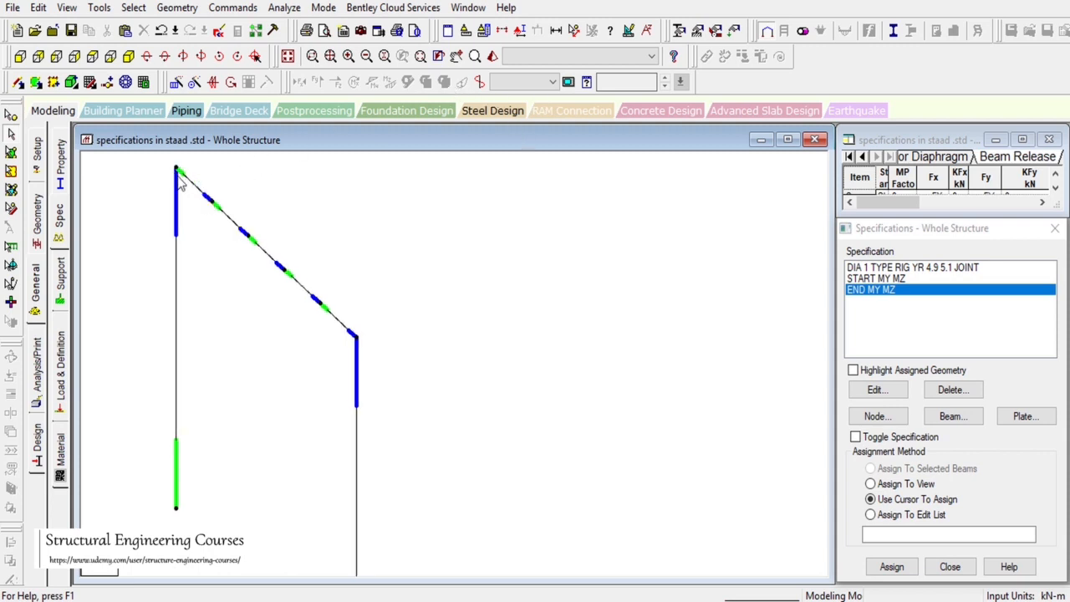
{"action": "left_click", "coordinate": [191, 186]}
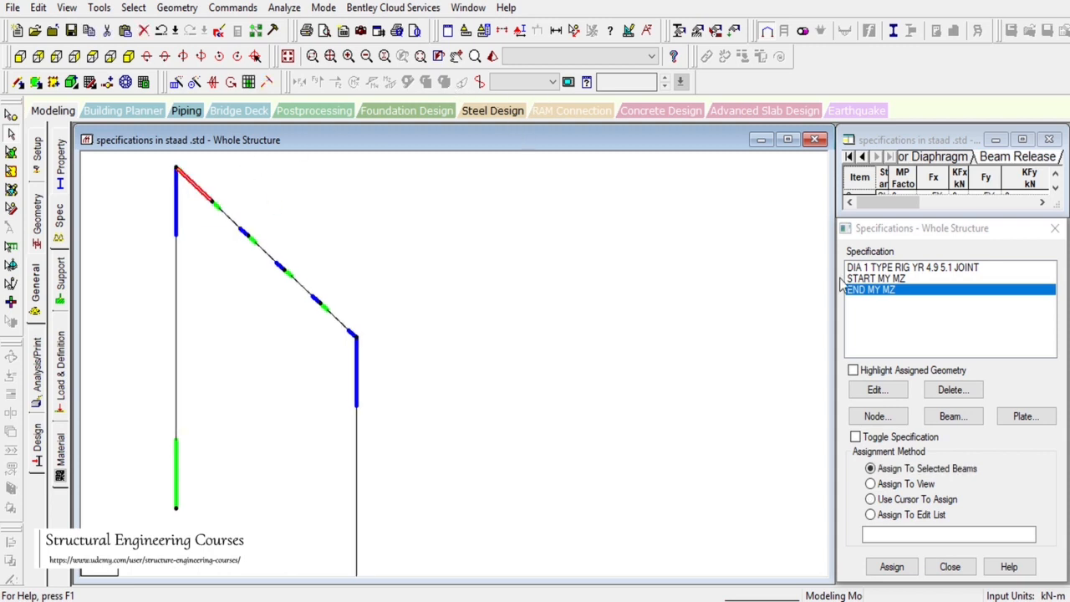
{"action": "left_click", "coordinate": [872, 281]}
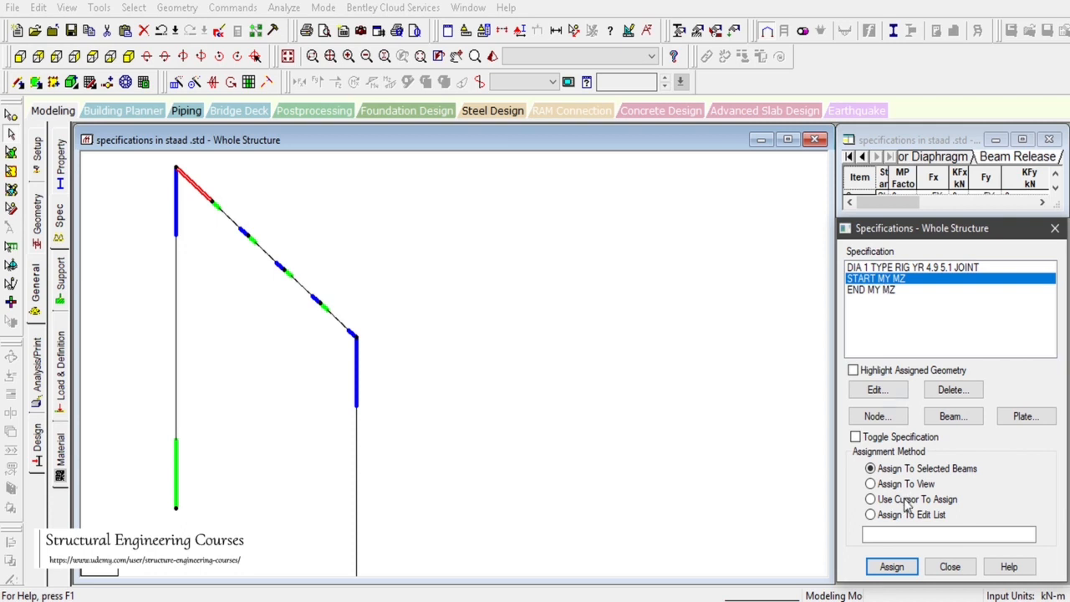
{"action": "left_click", "coordinate": [892, 568]}
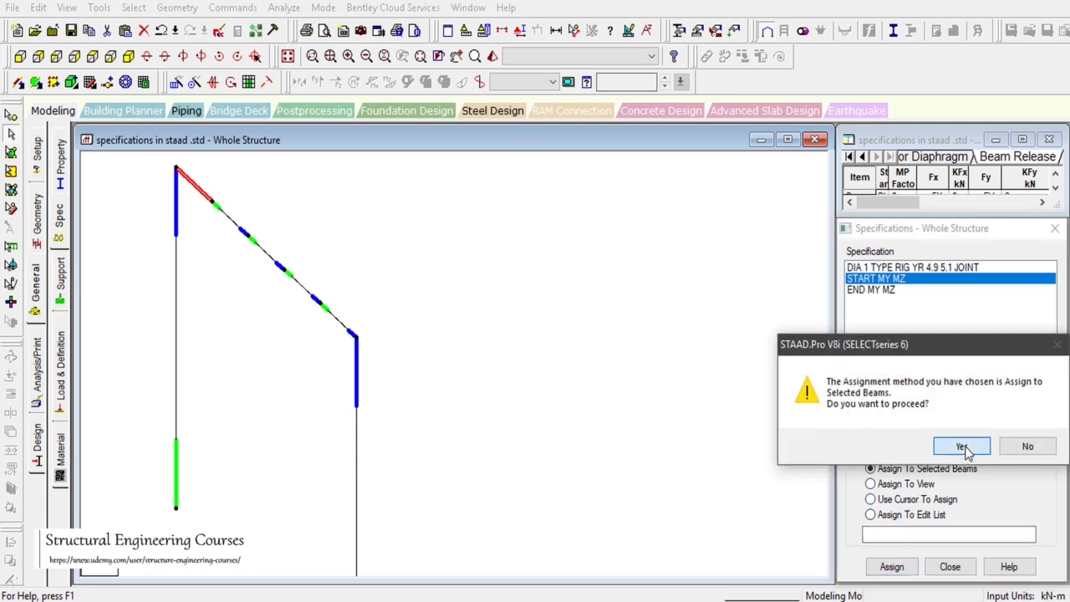
{"action": "left_click", "coordinate": [891, 444]}
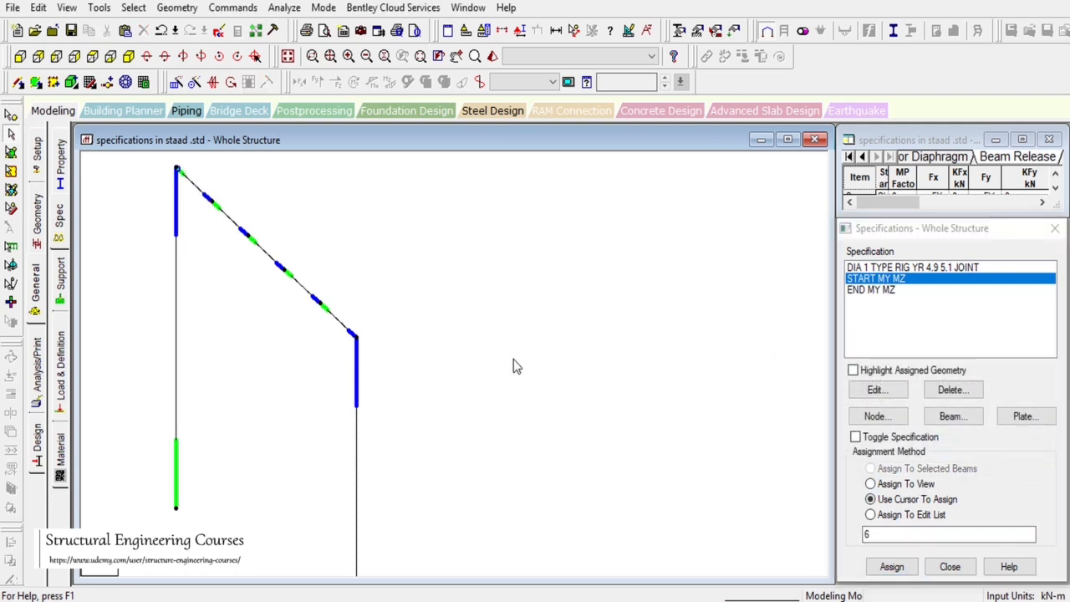
Hide the beam end colours and magnify the release symbol at the edge beam's start node.
{"action": "key", "text": "shift+e"}
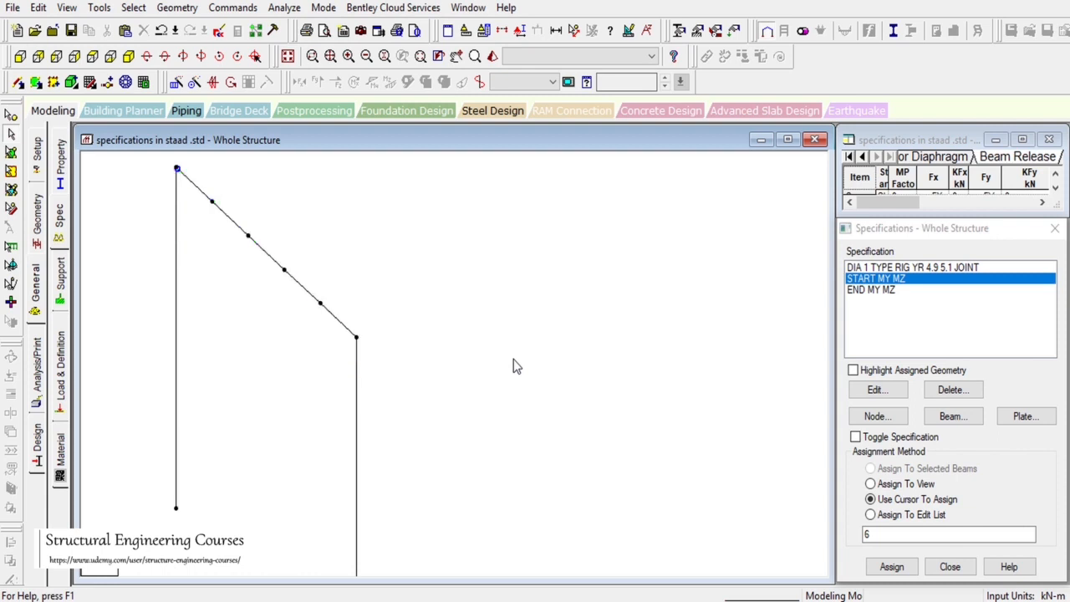
{"action": "scroll", "coordinate": [509, 375], "scroll_direction": "up", "scroll_amount": 3}
{"action": "scroll", "coordinate": [511, 383], "scroll_direction": "down", "scroll_amount": 4}
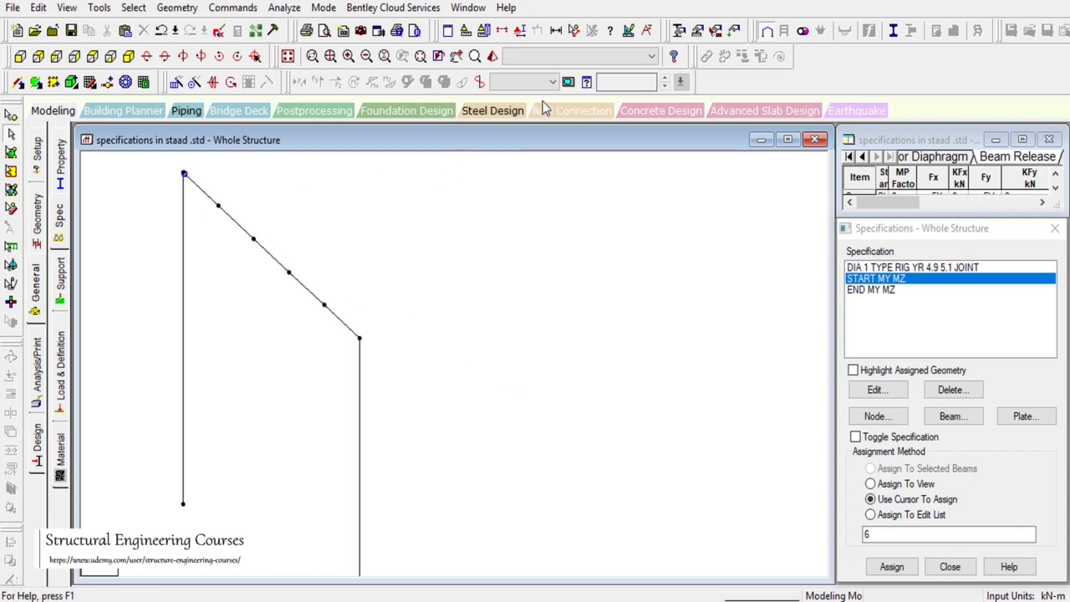
{"action": "left_click", "coordinate": [475, 56]}
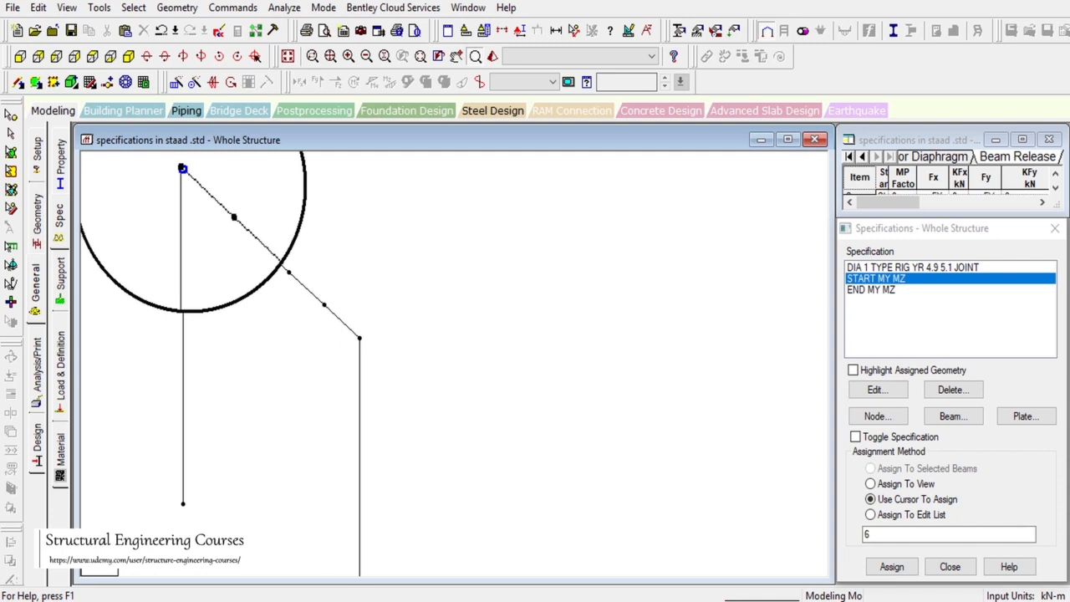
{"action": "mouse_move", "coordinate": [188, 187]}
{"action": "left_mouse_down"}
{"action": "mouse_move", "coordinate": [183, 194]}
{"action": "mouse_move", "coordinate": [203, 186]}
{"action": "left_mouse_up"}
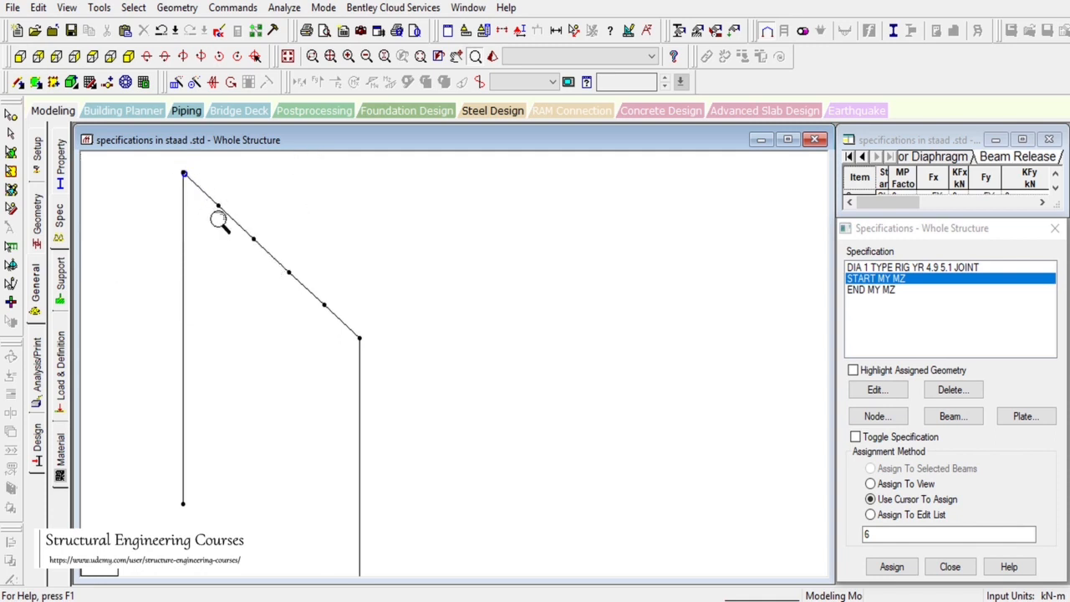
{"action": "left_click", "coordinate": [189, 178]}
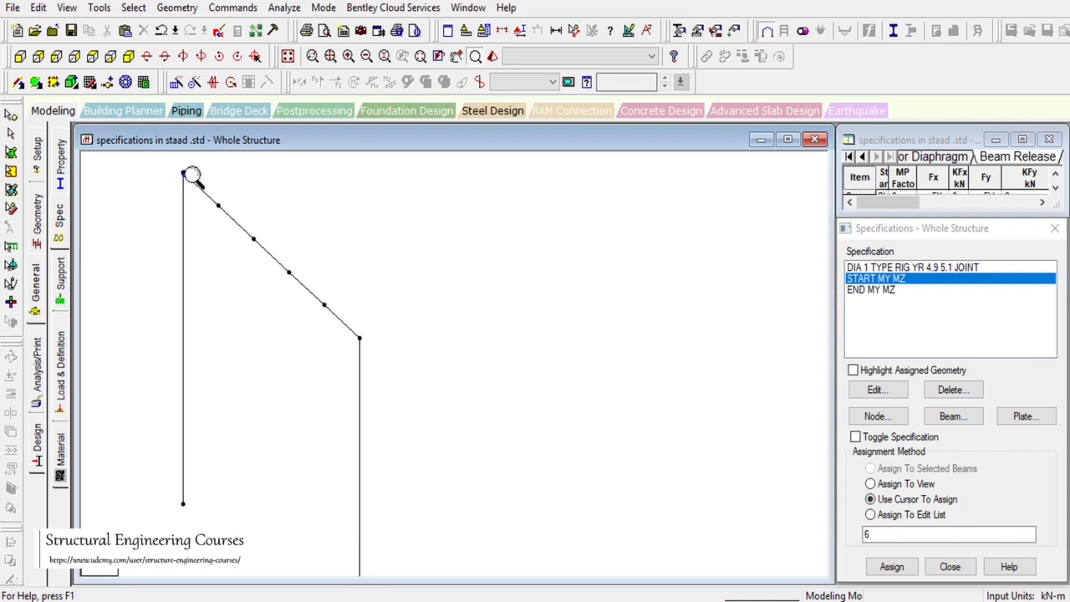
Assign the END MY MZ release to the edge beam's last segment, beam 29, and clear the selection.
{"action": "left_click", "coordinate": [10, 135]}
{"action": "left_click", "coordinate": [348, 326]}
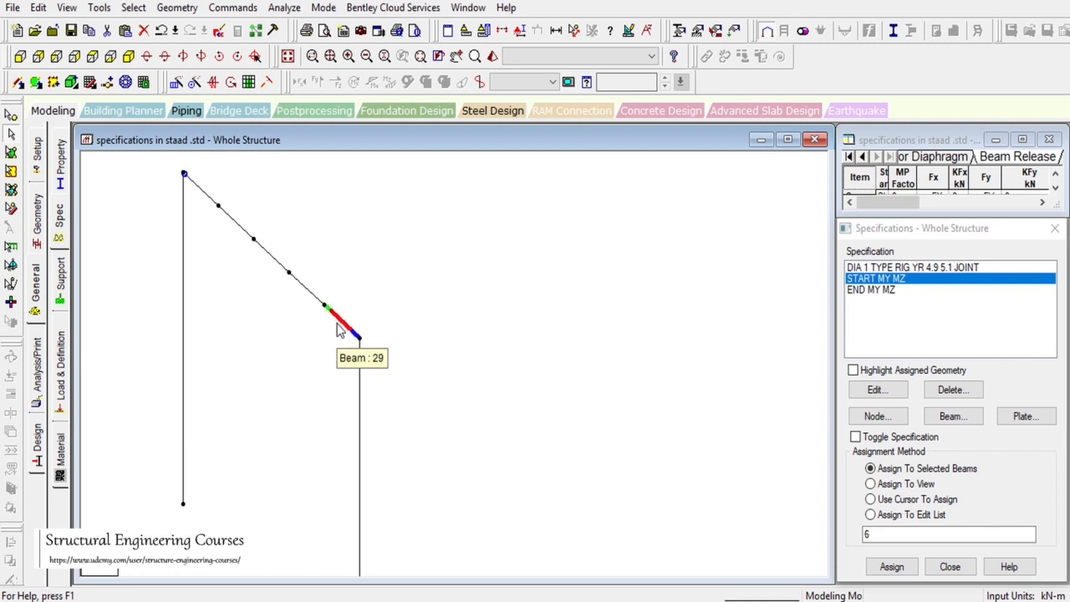
{"action": "left_click", "coordinate": [884, 291]}
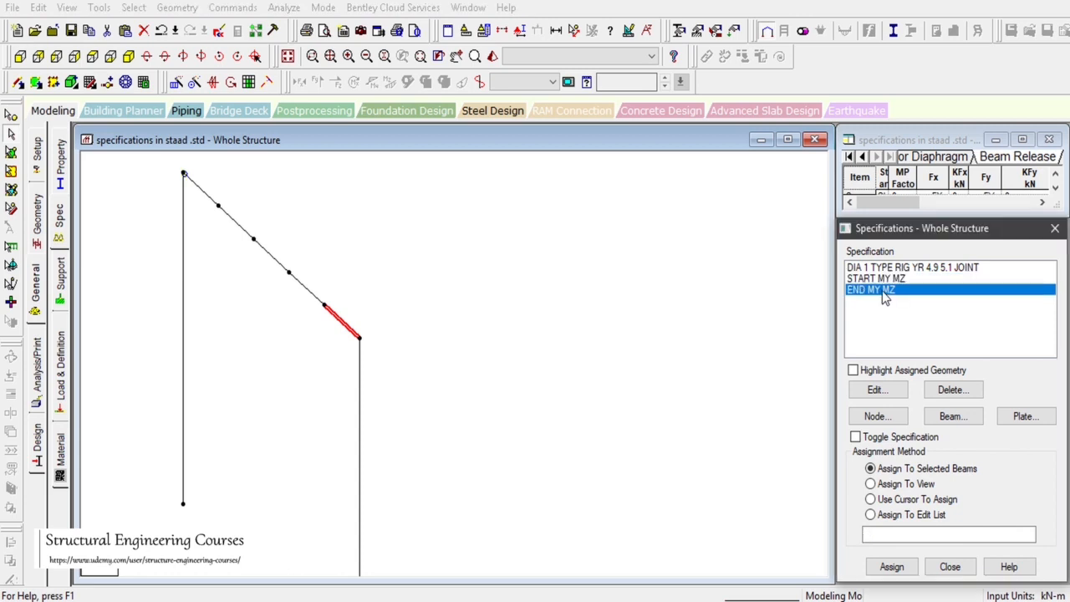
{"action": "left_click", "coordinate": [891, 567]}
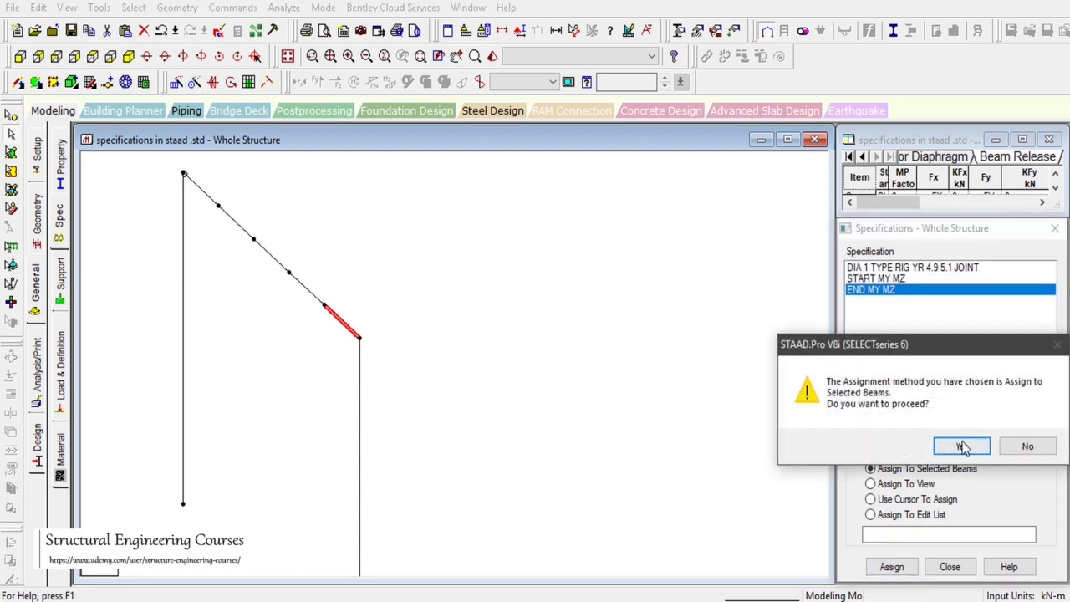
{"action": "left_click", "coordinate": [938, 445]}
{"action": "left_click", "coordinate": [489, 372]}
{"action": "scroll", "coordinate": [496, 358], "scroll_direction": "down", "scroll_amount": 1}
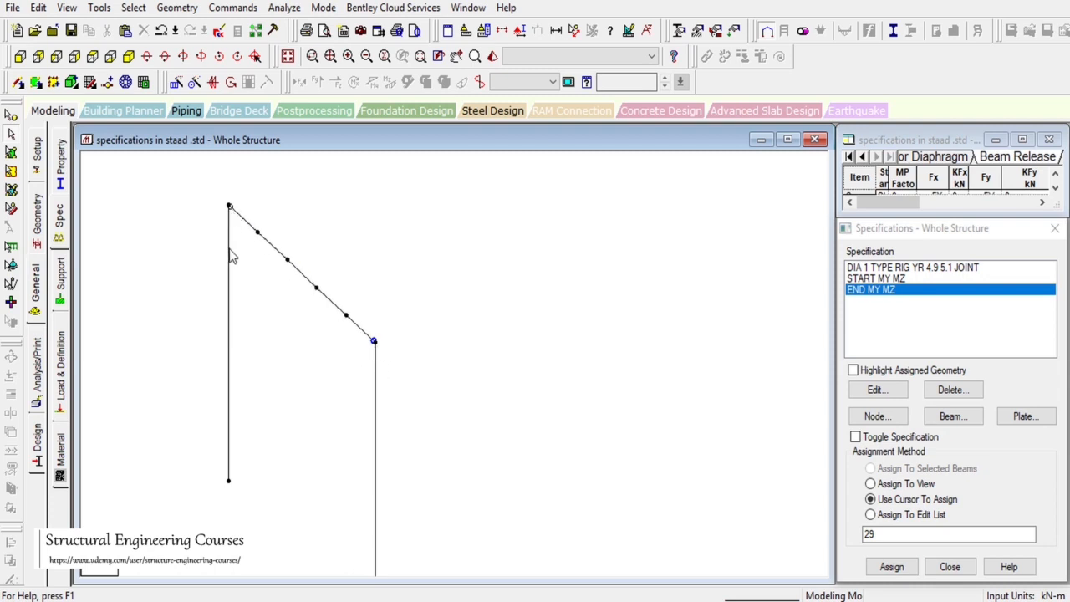
Display the whole structure and assign the START MY MZ release to beam 7 on the opposite edge.
{"action": "left_click", "coordinate": [288, 56]}
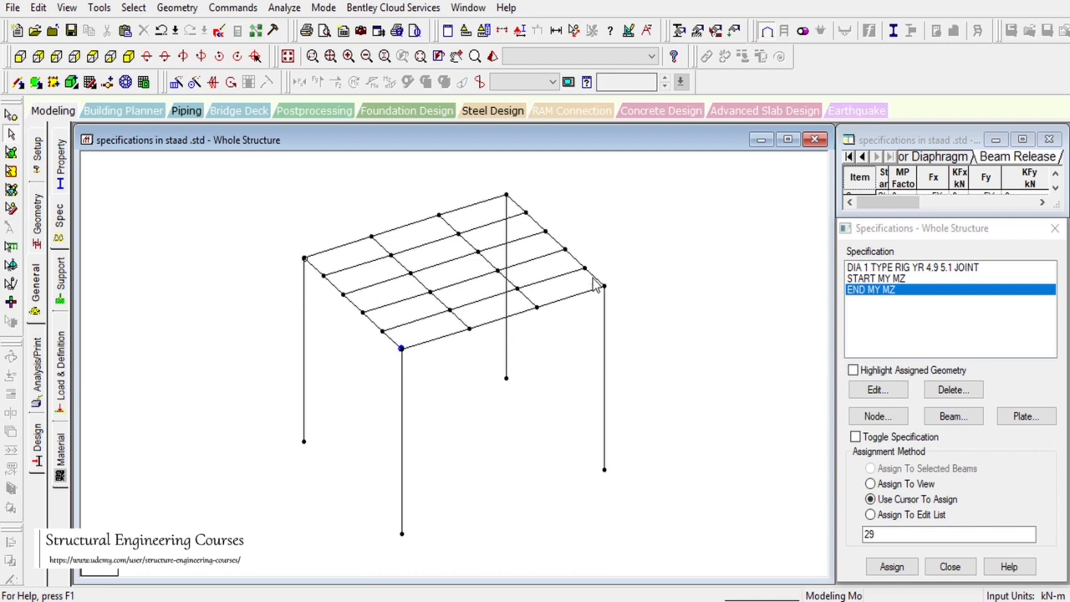
{"action": "left_click", "coordinate": [518, 210]}
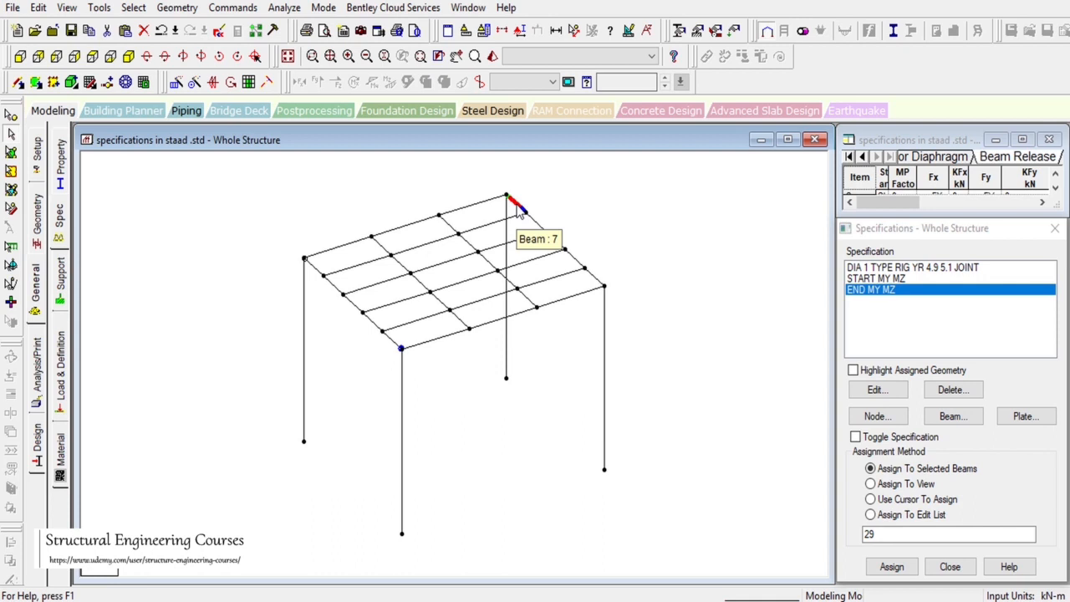
{"action": "left_click", "coordinate": [548, 204]}
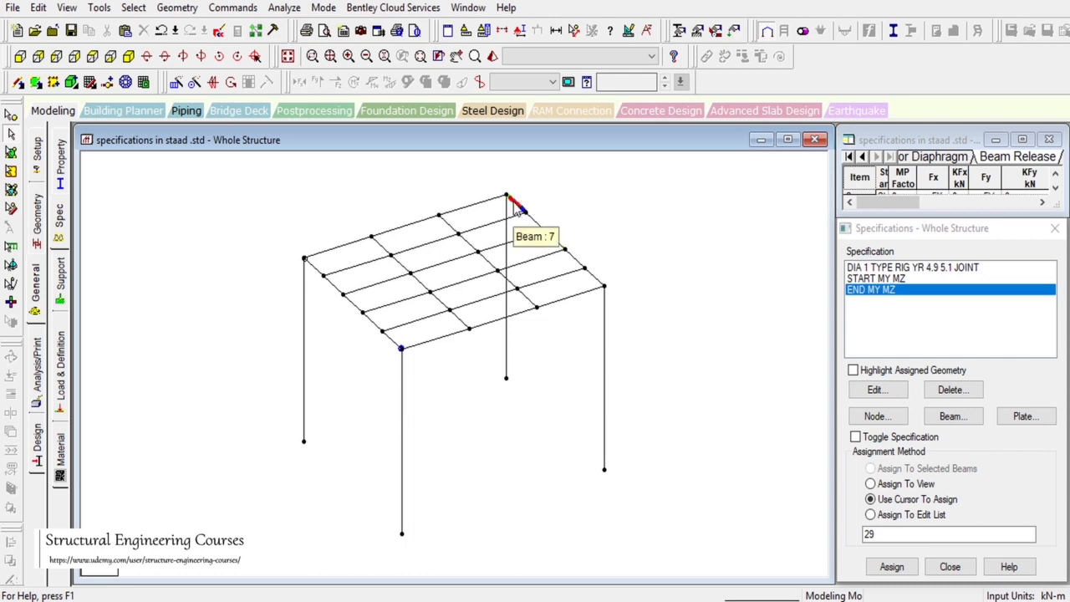
{"action": "left_click", "coordinate": [516, 209]}
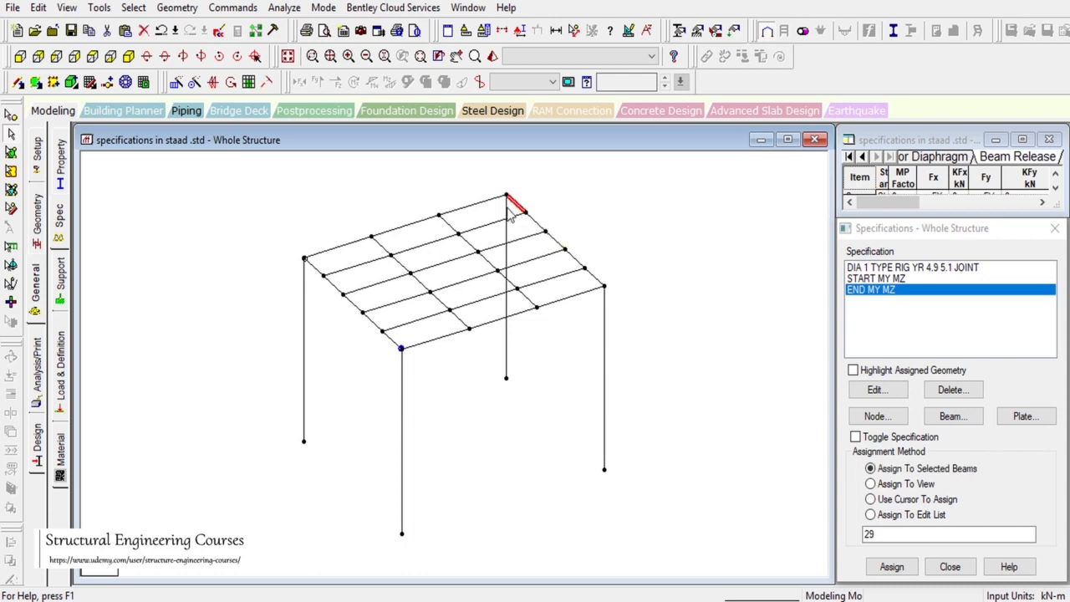
{"action": "left_click", "coordinate": [886, 278]}
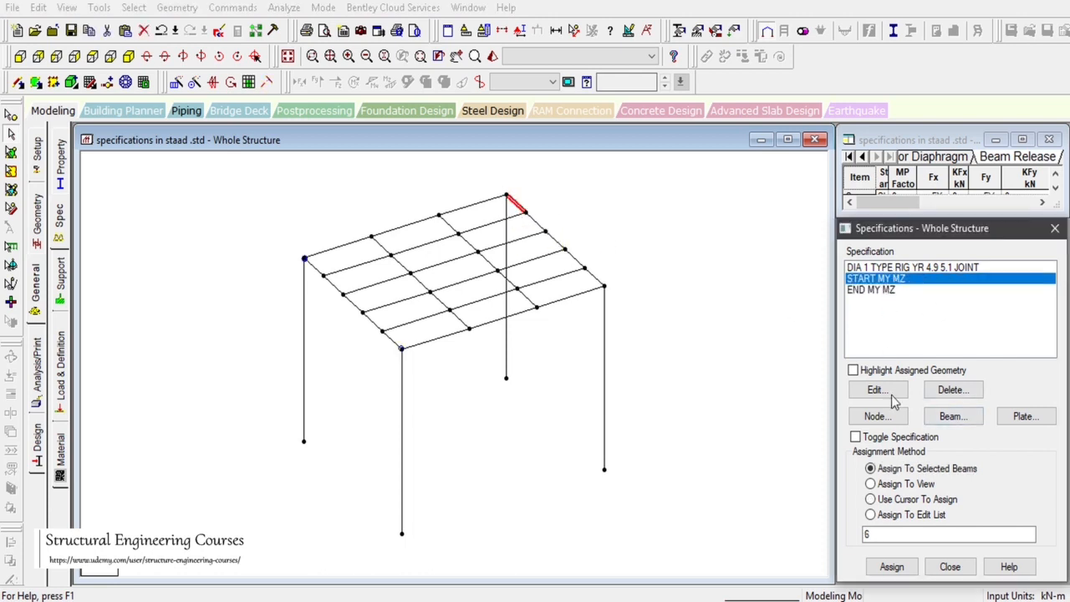
{"action": "left_click", "coordinate": [890, 568]}
{"action": "left_click", "coordinate": [892, 447]}
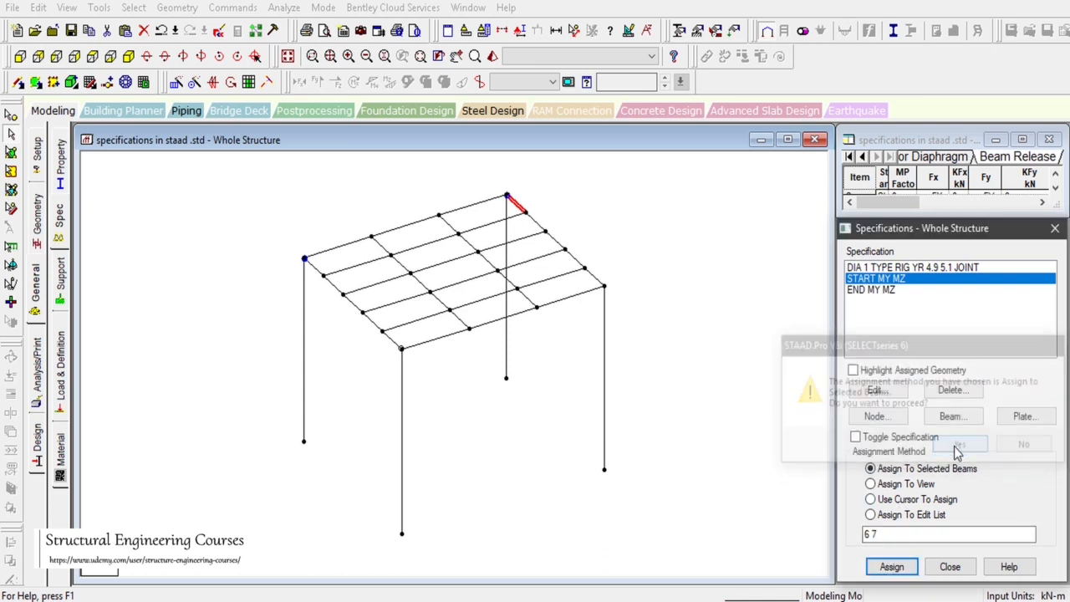
Assign the END MY MZ release to beam 46, the last segment of that opposite edge beam, and clear the selection.
{"action": "left_click", "coordinate": [596, 279]}
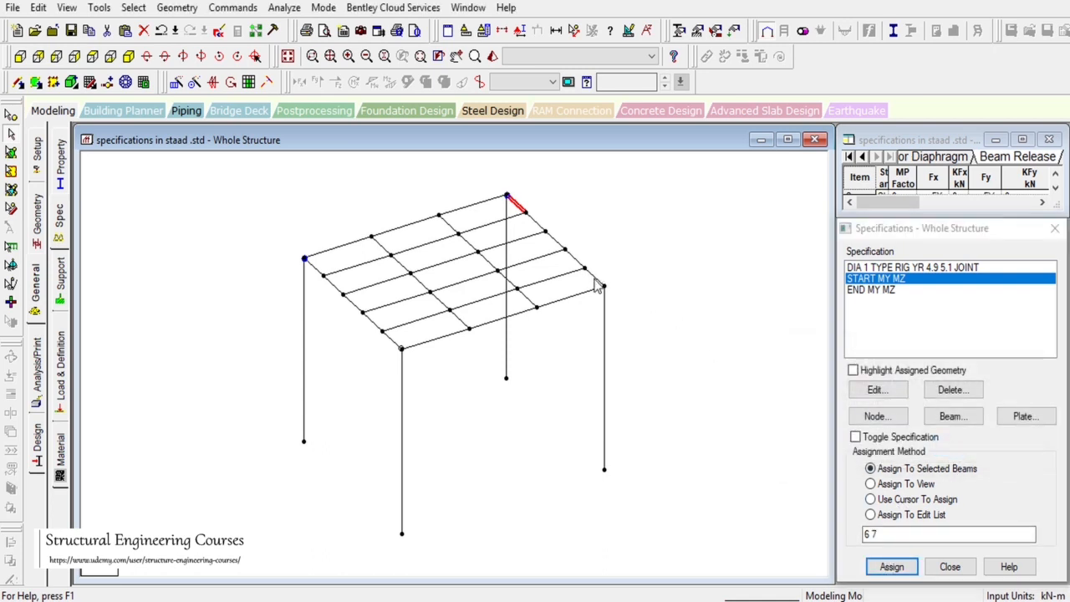
{"action": "left_click", "coordinate": [873, 289]}
{"action": "left_click", "coordinate": [889, 567]}
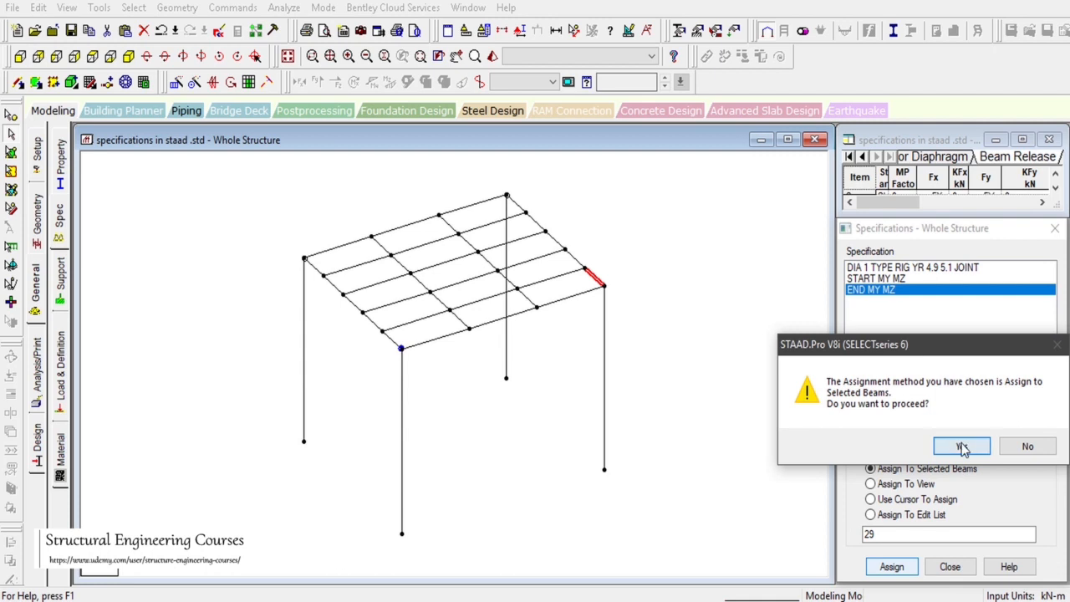
{"action": "left_click", "coordinate": [891, 447]}
{"action": "left_click", "coordinate": [638, 306]}
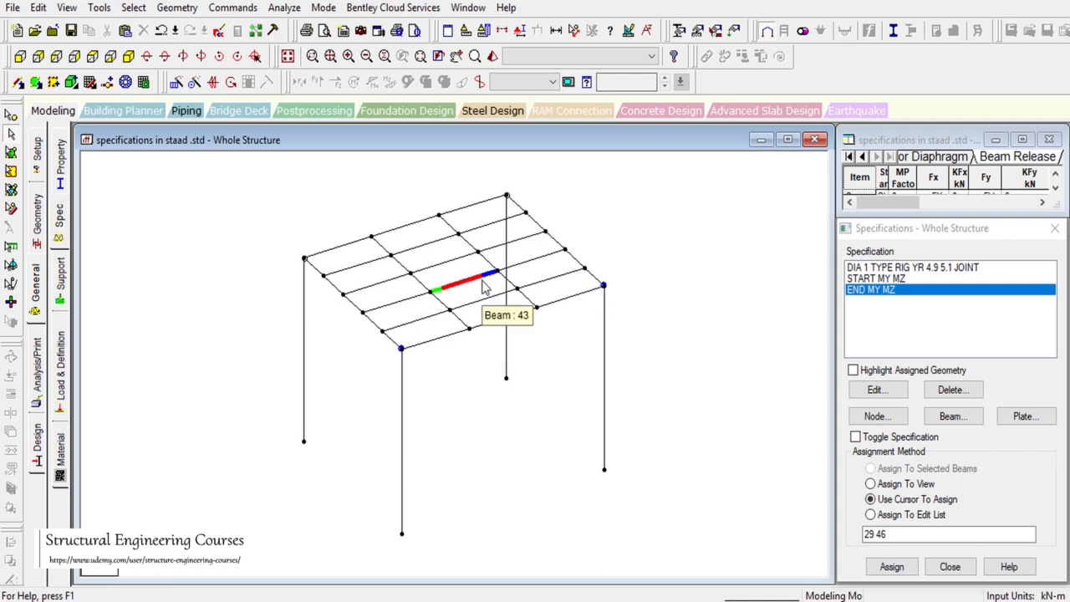
Dimension the two interior beams parallel to the released edges between their end nodes in isometric view.
{"action": "left_click", "coordinate": [92, 56]}
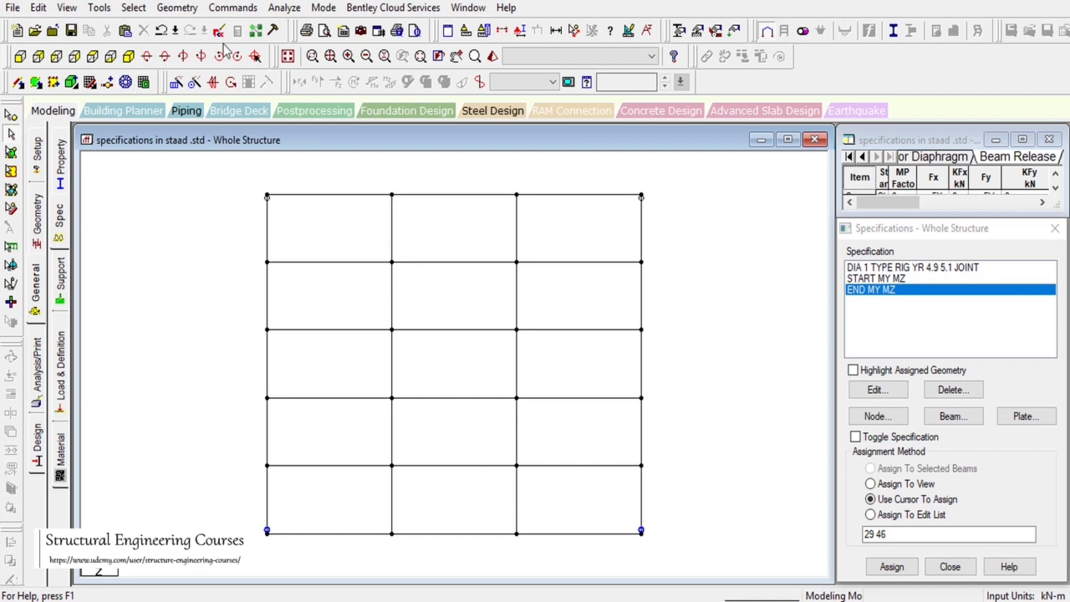
{"action": "left_click", "coordinate": [128, 56]}
{"action": "left_click", "coordinate": [575, 30]}
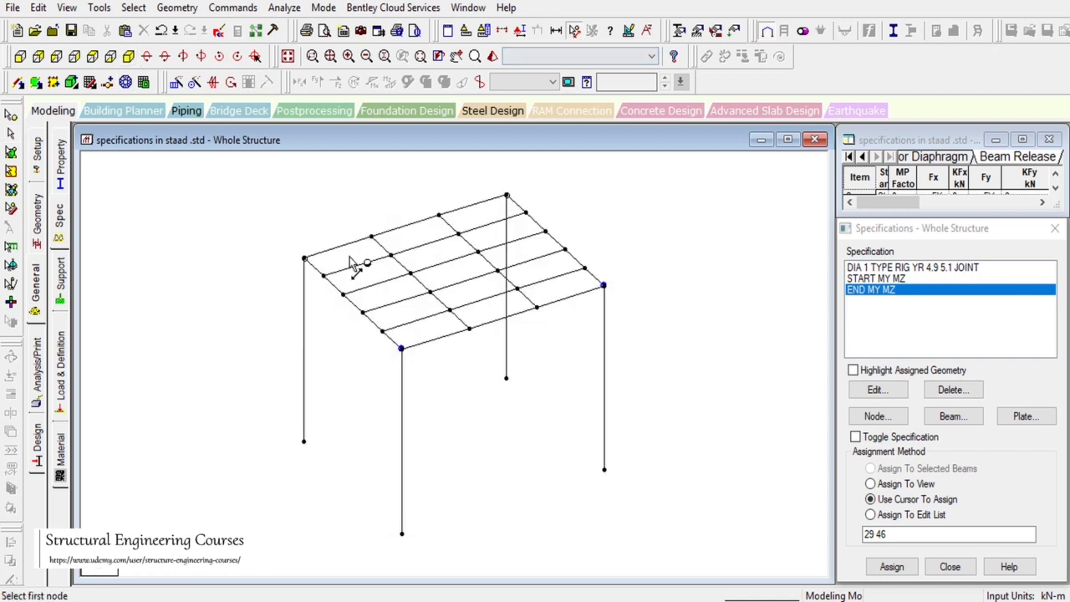
{"action": "left_click", "coordinate": [371, 237]}
{"action": "left_click", "coordinate": [468, 329]}
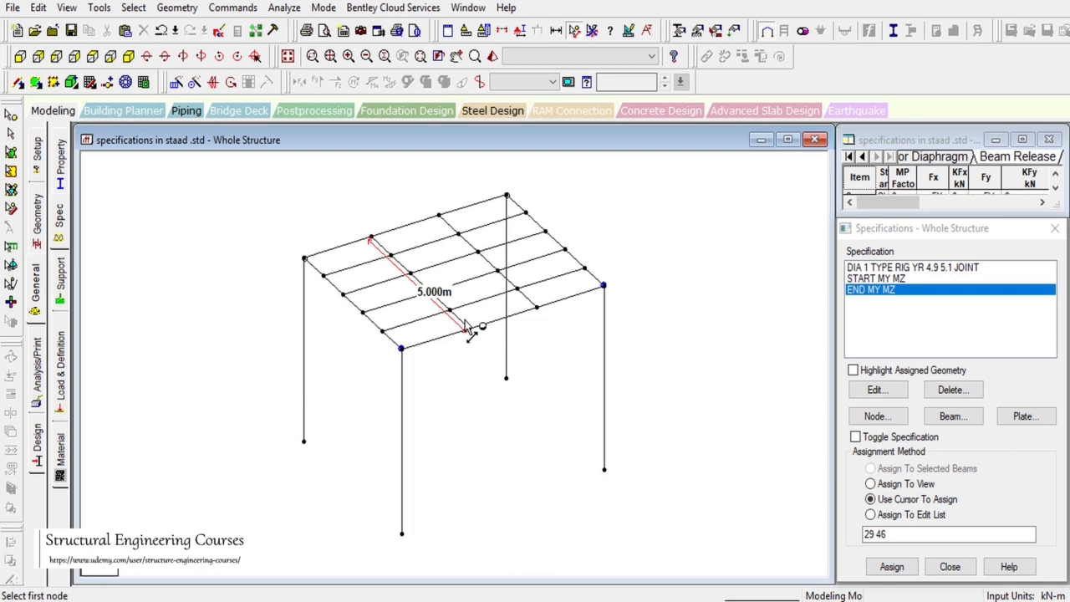
{"action": "left_click", "coordinate": [438, 216]}
{"action": "left_click", "coordinate": [535, 307]}
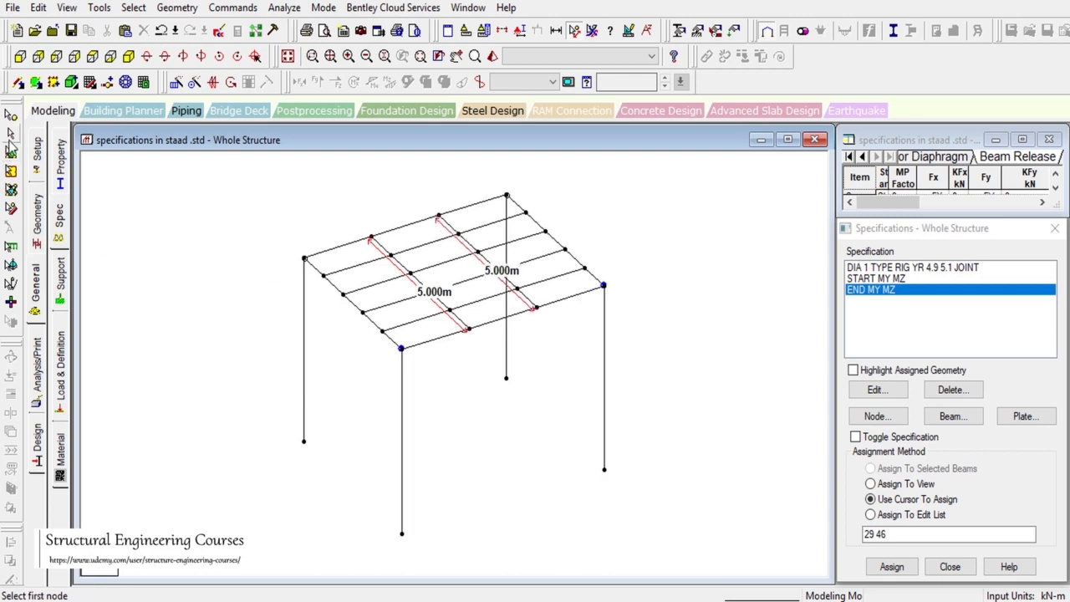
Show beam ends in plan view and assign the START MY MZ release to beams 19 and 21, the interior beams' first segments.
{"action": "left_click", "coordinate": [92, 56]}
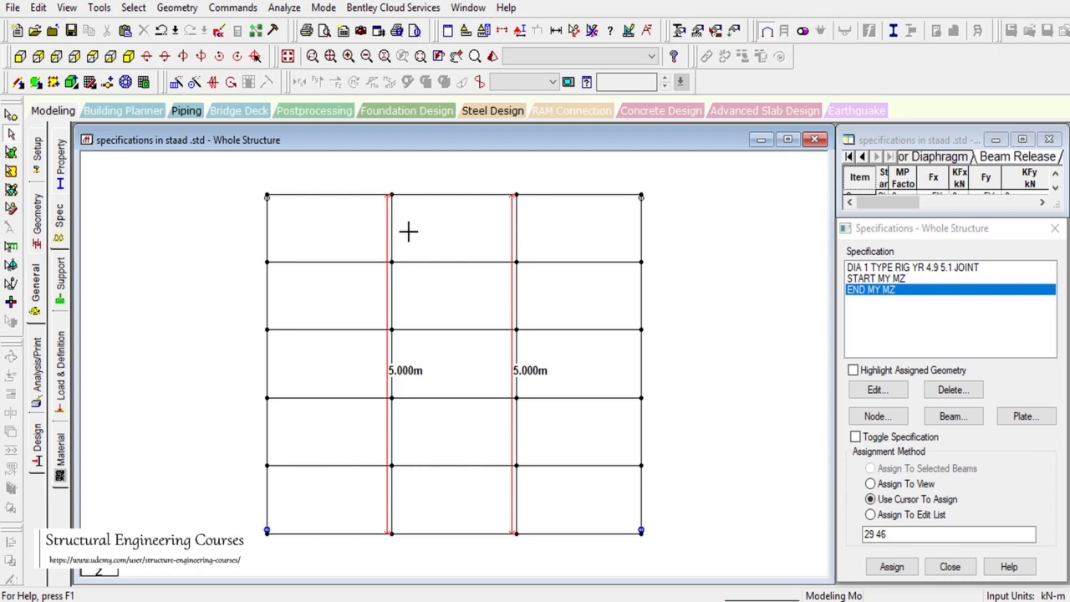
{"action": "key", "text": "shift+e"}
{"action": "left_click", "coordinate": [394, 230]}
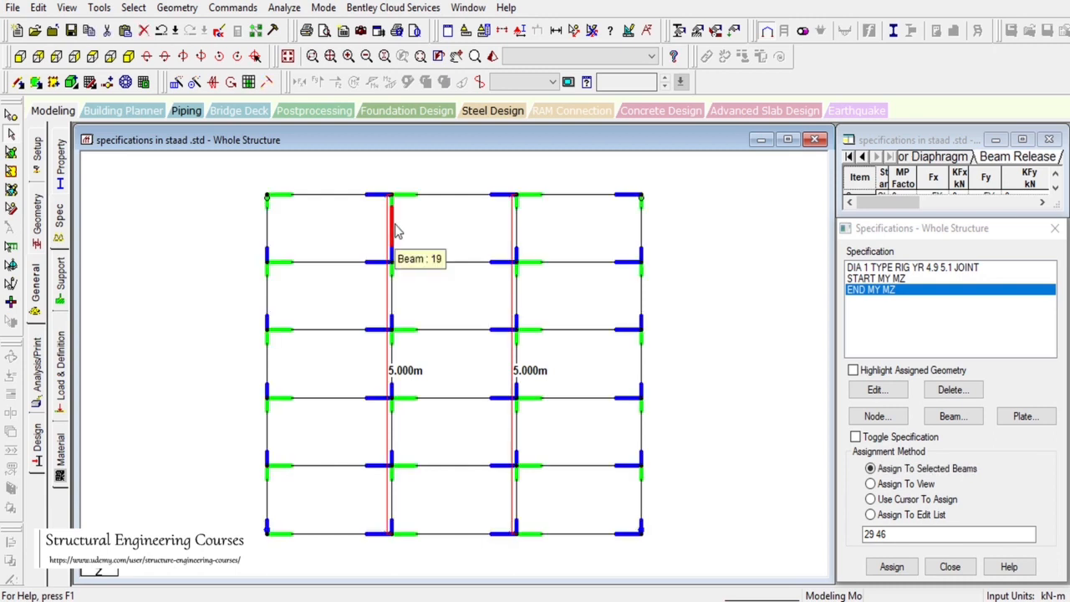
{"action": "left_click", "coordinate": [518, 233], "text": "ctrl"}
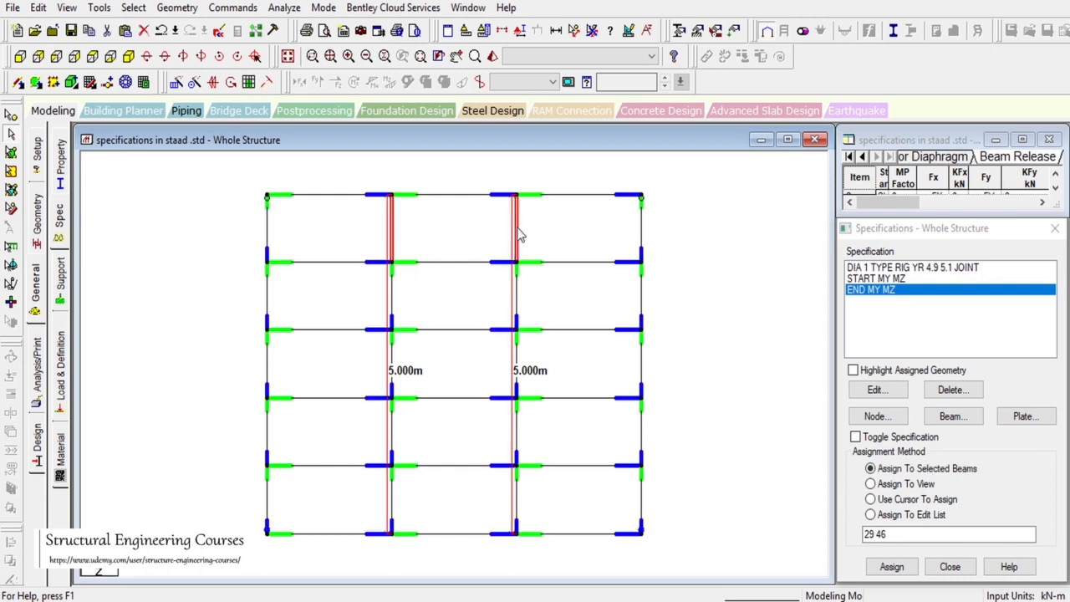
{"action": "left_click", "coordinate": [890, 279]}
{"action": "left_click", "coordinate": [892, 567]}
{"action": "left_click", "coordinate": [886, 446]}
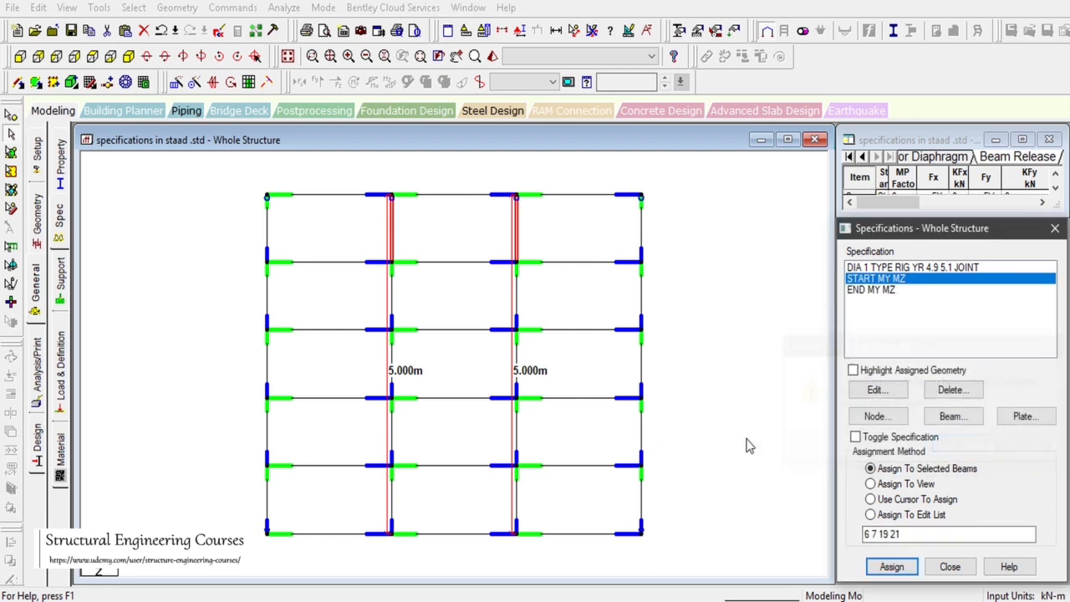
Assign the END MY MZ release to beams 36 and 44, the interior beams' last segments, and hide the beam end colours.
{"action": "left_click", "coordinate": [393, 508]}
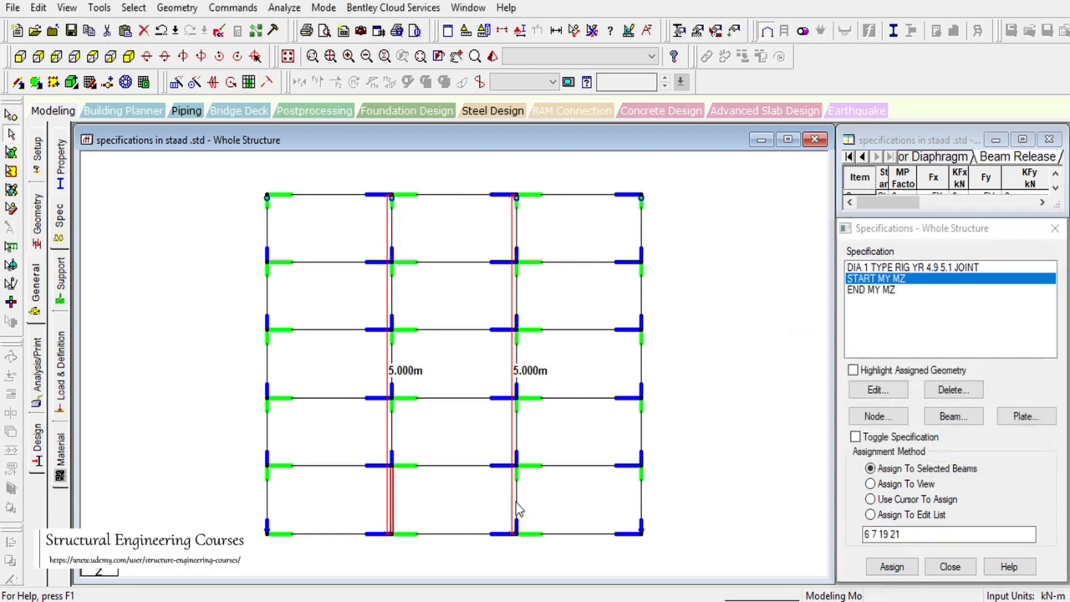
{"action": "left_click", "coordinate": [517, 508]}
{"action": "left_click", "coordinate": [874, 290]}
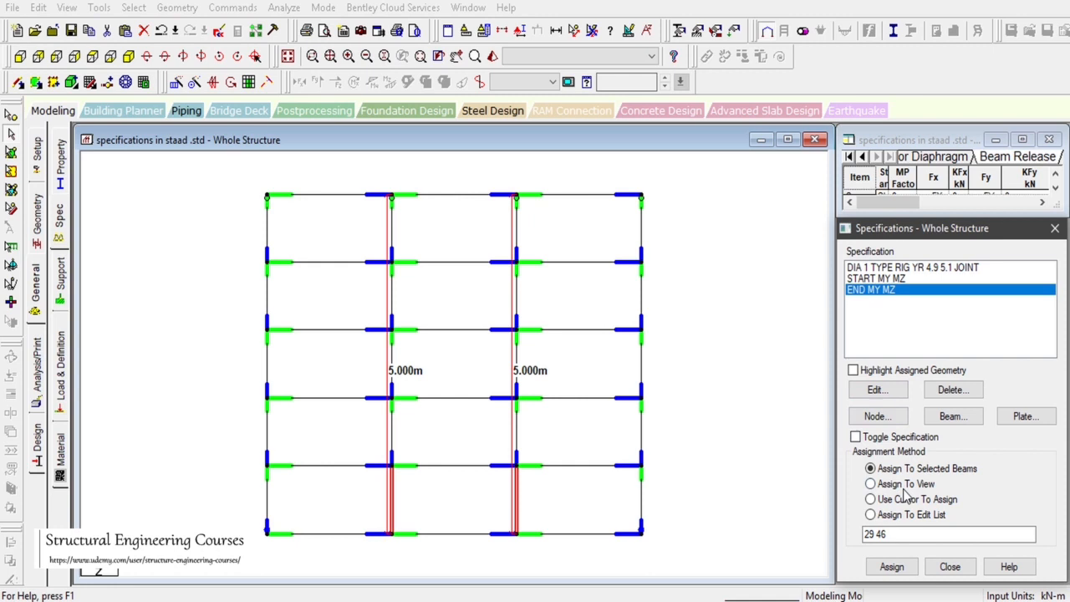
{"action": "left_click", "coordinate": [892, 568]}
{"action": "left_click", "coordinate": [964, 444]}
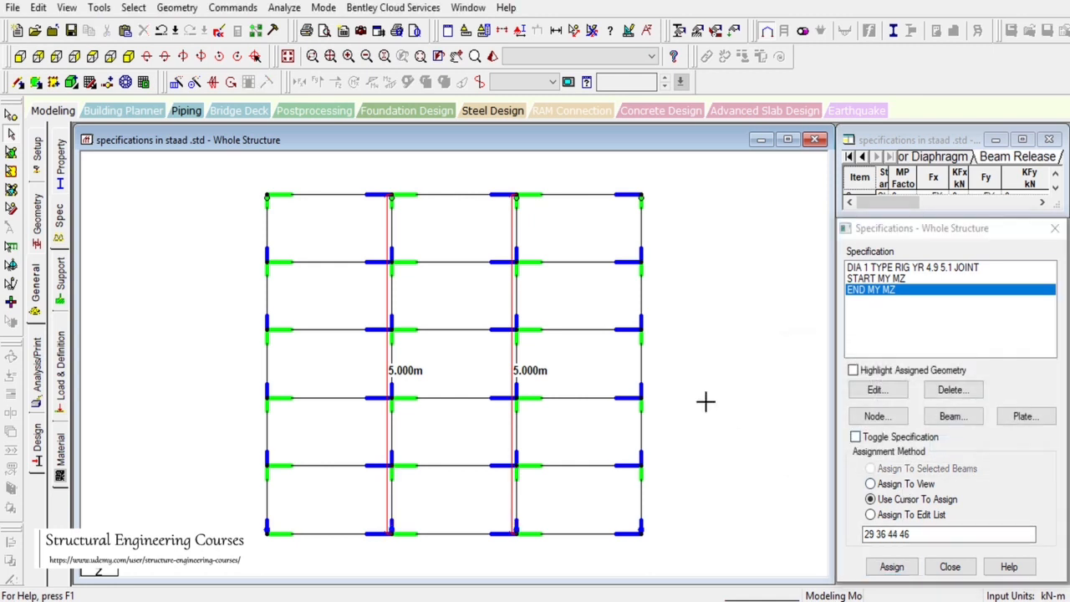
{"action": "key", "text": "shift+e"}
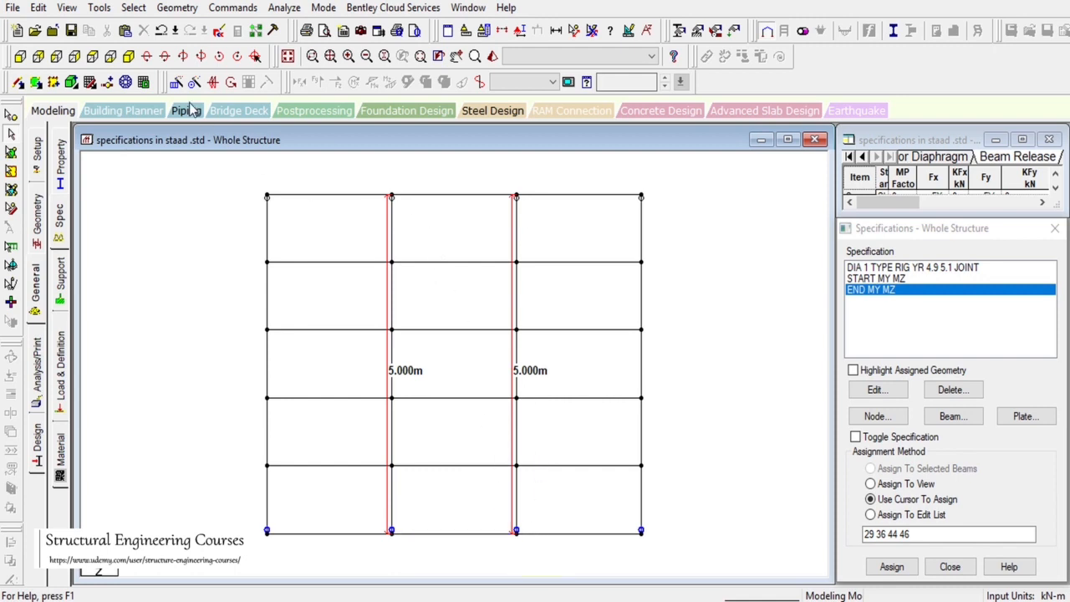
Examine the released first and last segments of the two interior beams in isometric view.
{"action": "left_click", "coordinate": [128, 56]}
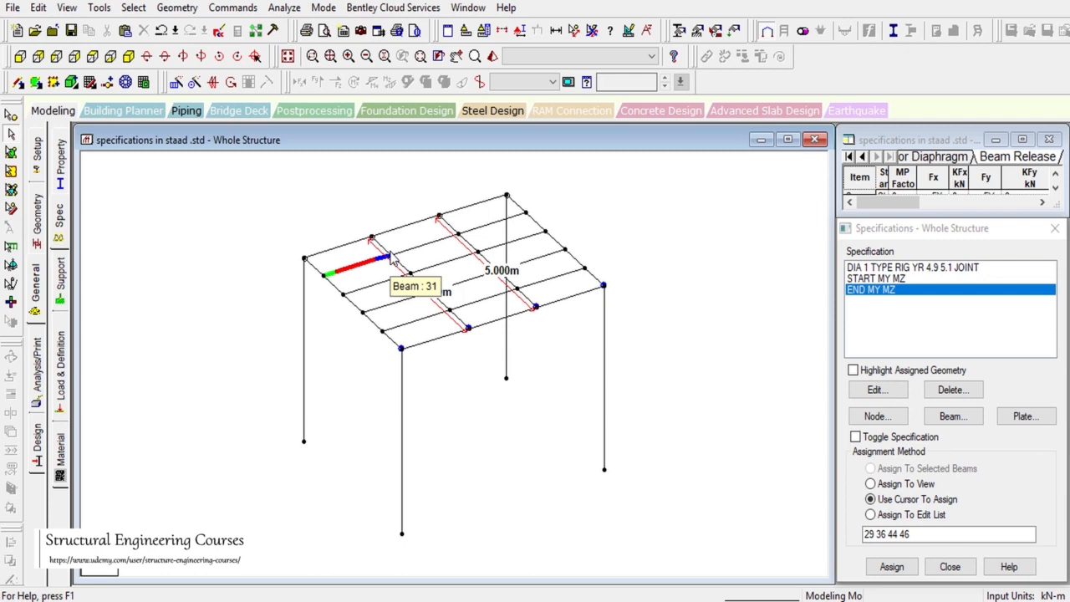
{"action": "scroll", "coordinate": [504, 410], "scroll_direction": "up", "scroll_amount": 5}
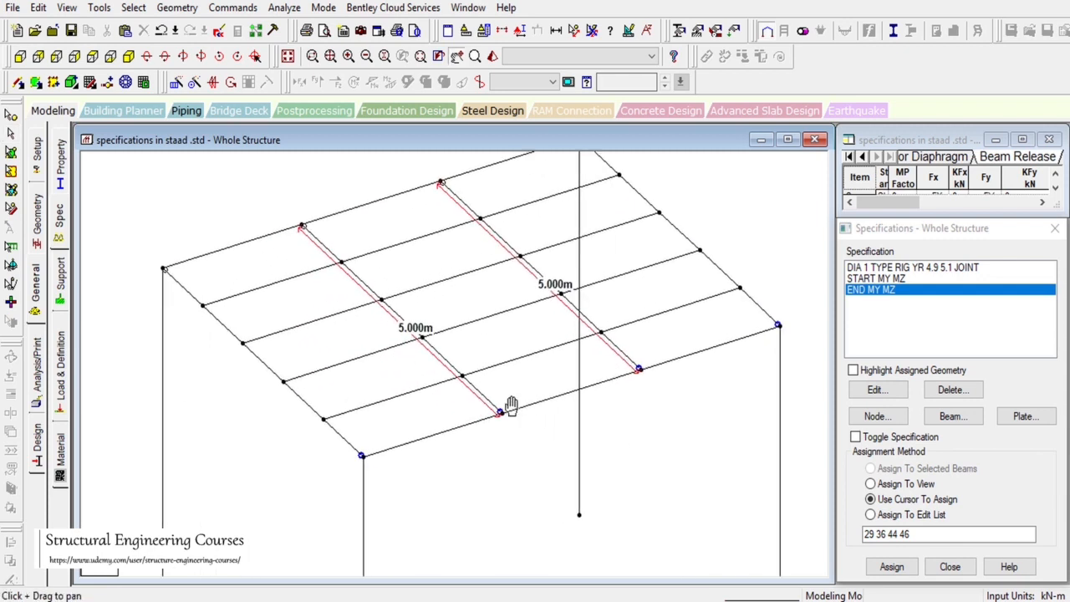
{"action": "scroll", "coordinate": [497, 376], "scroll_direction": "down", "scroll_amount": 1}
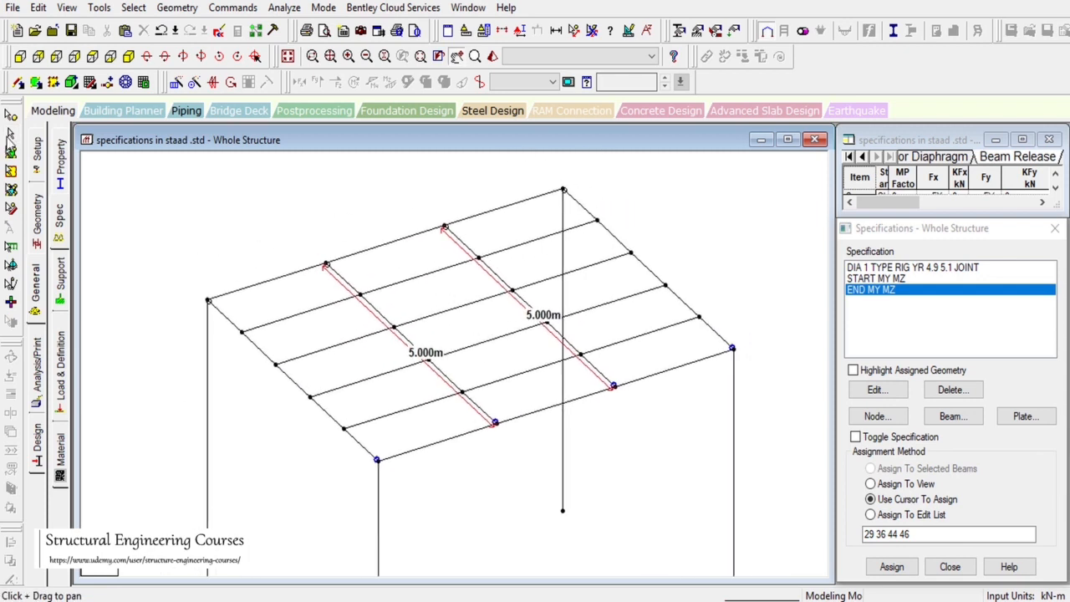
{"action": "left_click", "coordinate": [10, 134]}
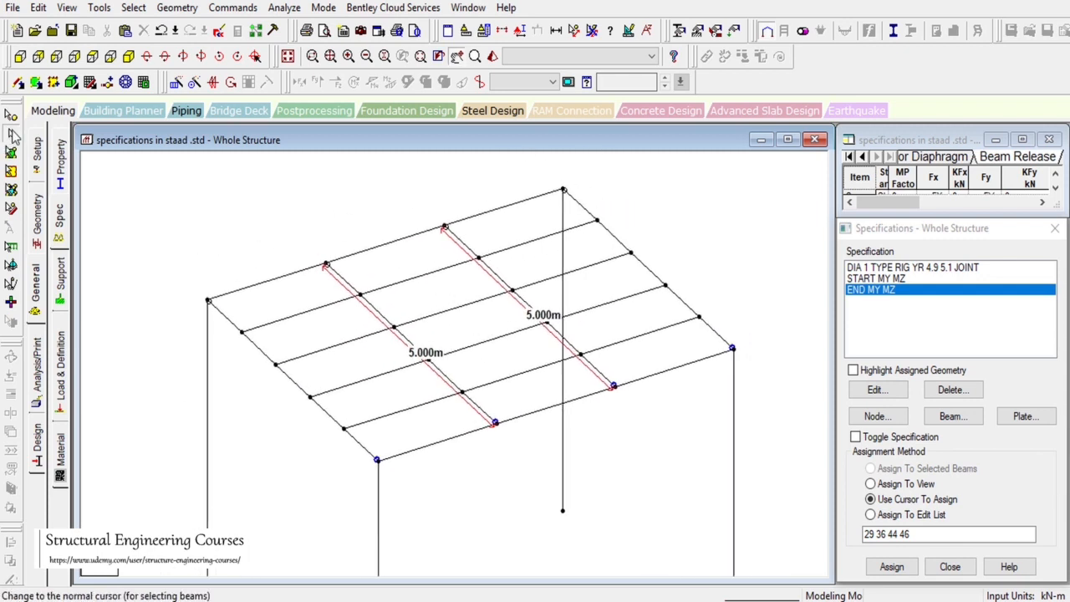
{"action": "left_click", "coordinate": [342, 284]}
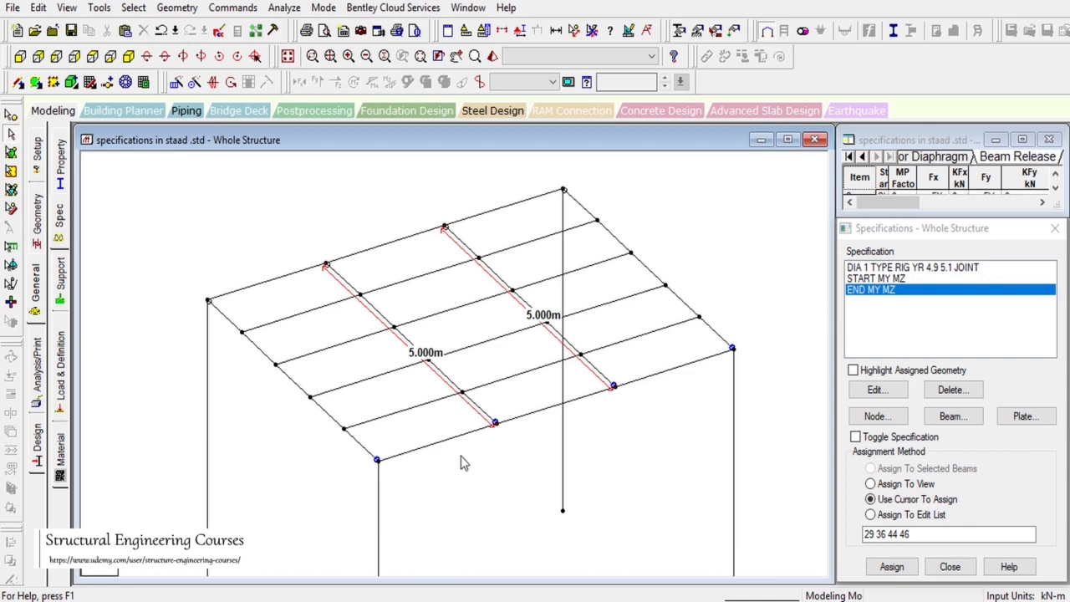
{"action": "left_click", "coordinate": [488, 419]}
{"action": "left_click", "coordinate": [597, 376]}
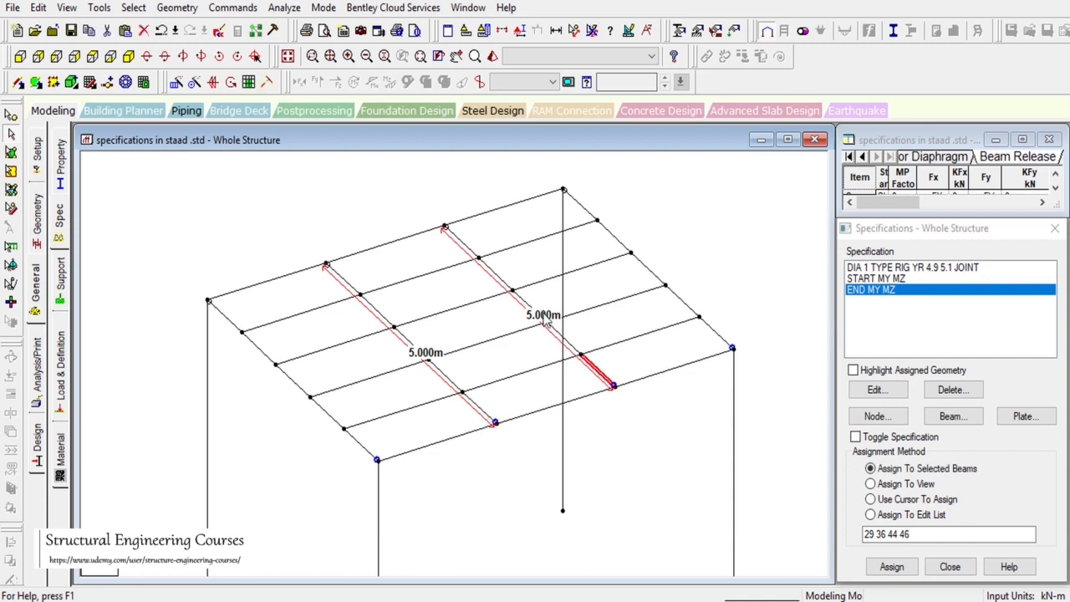
{"action": "left_click", "coordinate": [463, 245]}
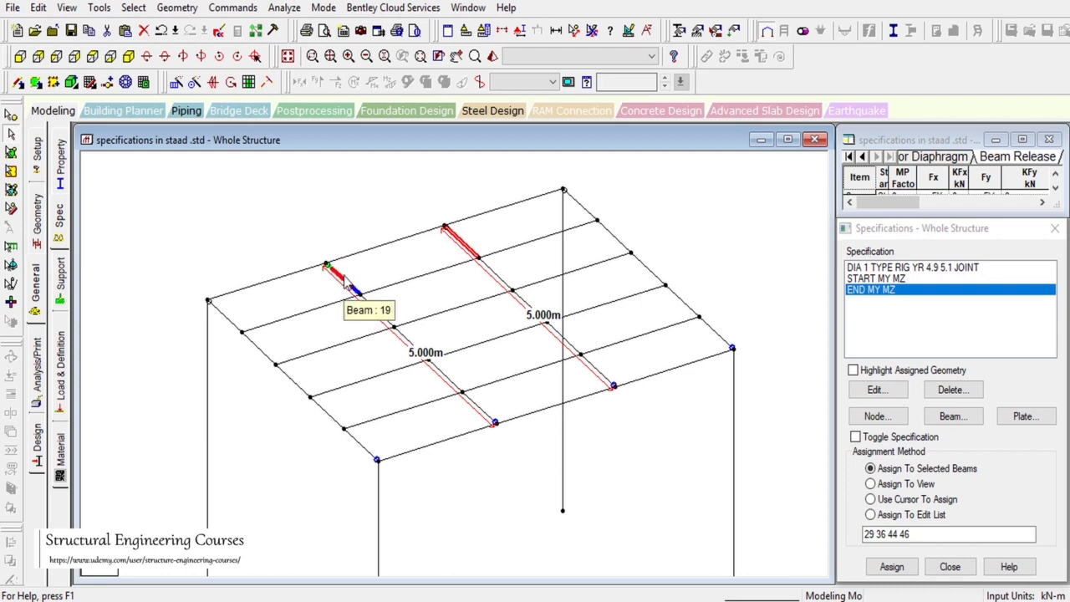
{"action": "left_click", "coordinate": [345, 280]}
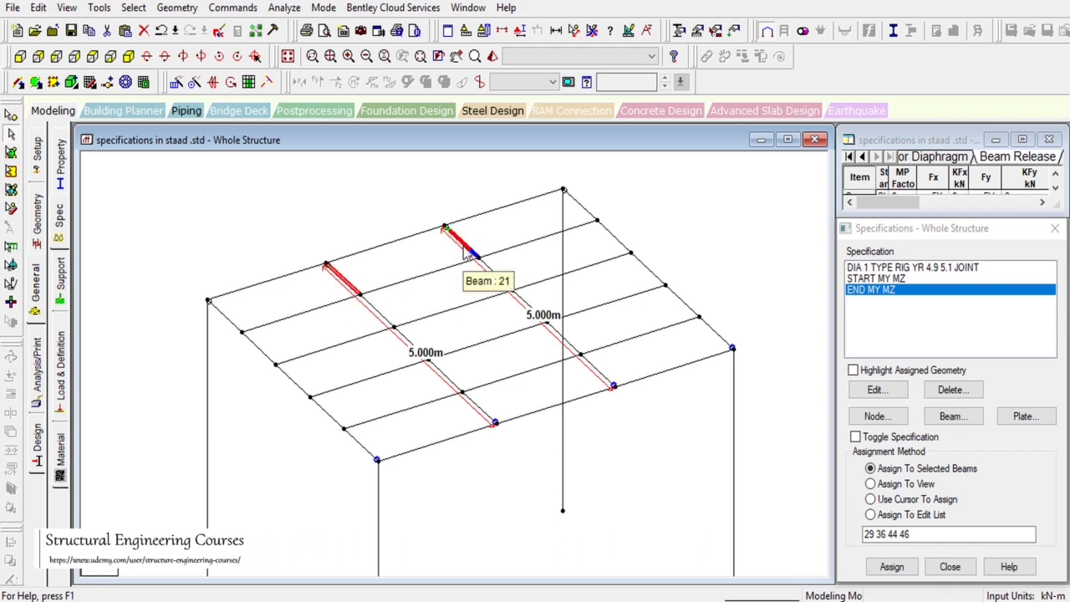
Select all segments of the four interior cross-beam rows in plan view and assign them the END MY MZ release.
{"action": "left_click", "coordinate": [93, 64]}
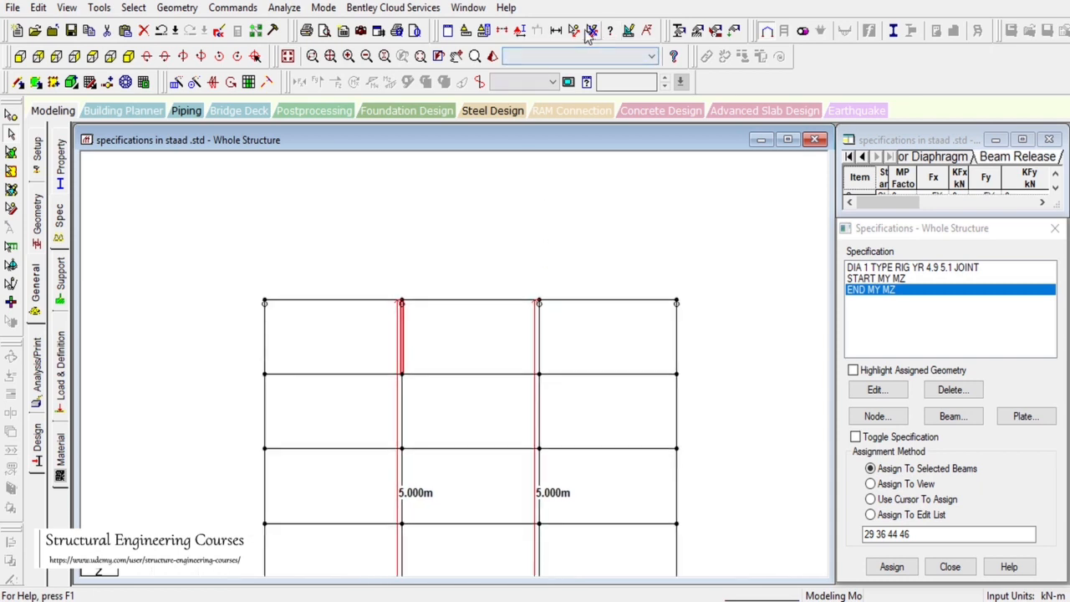
{"action": "left_click", "coordinate": [456, 56]}
{"action": "left_click_drag", "start_coordinate": [655, 478], "coordinate": [616, 330]}
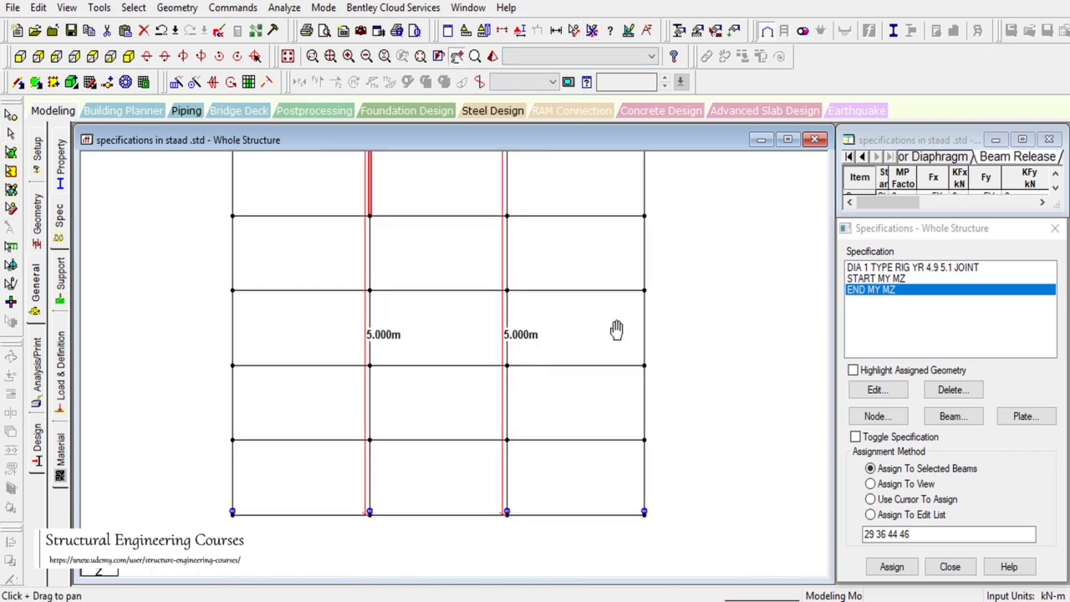
{"action": "left_click_drag", "start_coordinate": [195, 206], "coordinate": [786, 236]}
{"action": "left_click_drag", "start_coordinate": [184, 279], "coordinate": [690, 292]}
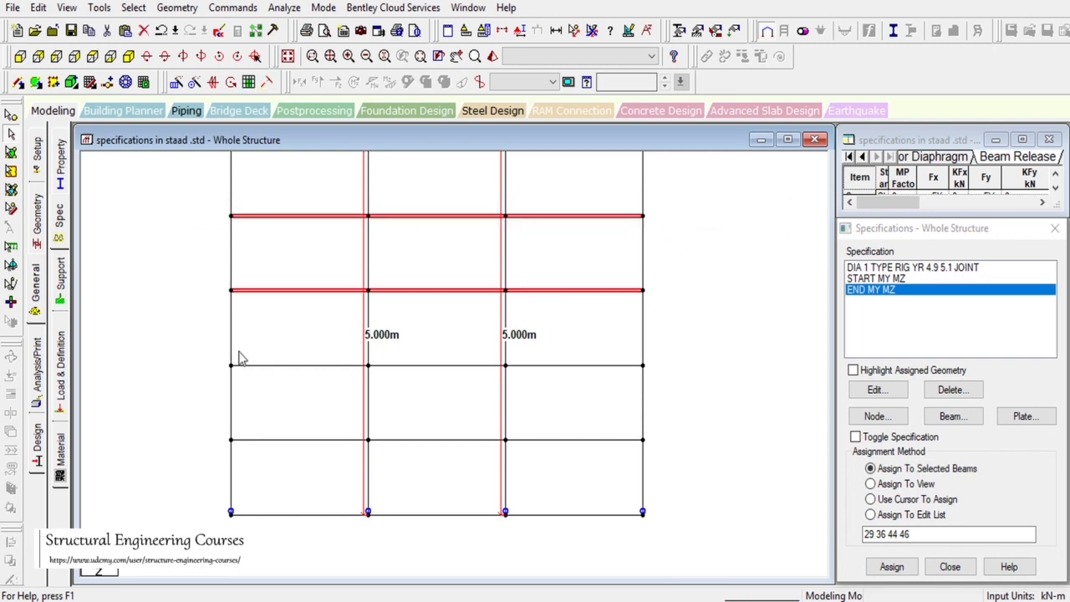
{"action": "left_click_drag", "start_coordinate": [224, 358], "coordinate": [656, 381]}
{"action": "left_click_drag", "start_coordinate": [197, 433], "coordinate": [702, 442]}
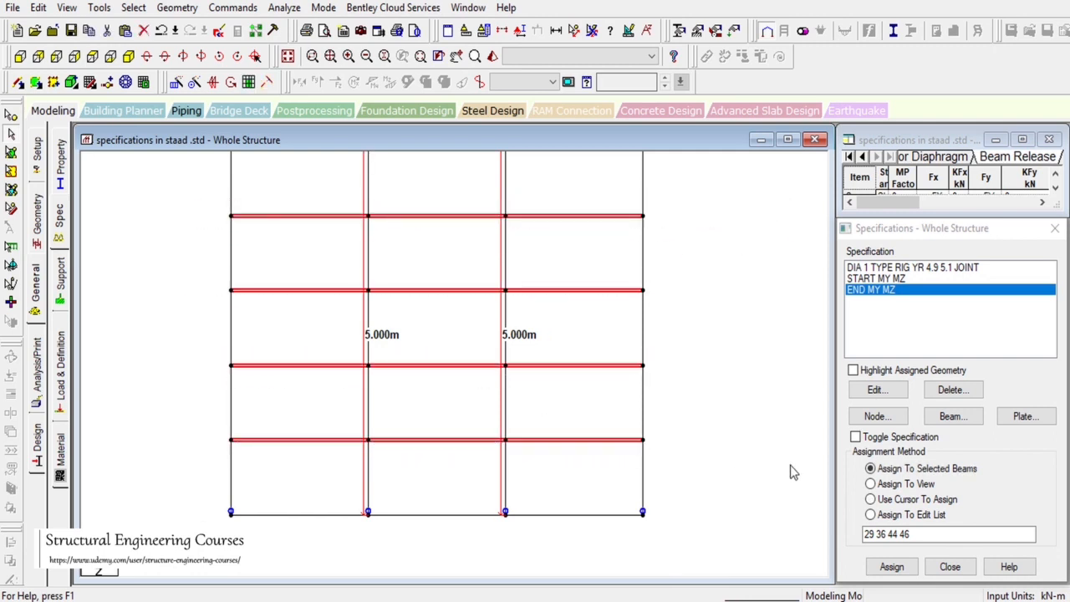
{"action": "left_click", "coordinate": [896, 572]}
{"action": "left_click", "coordinate": [896, 572]}
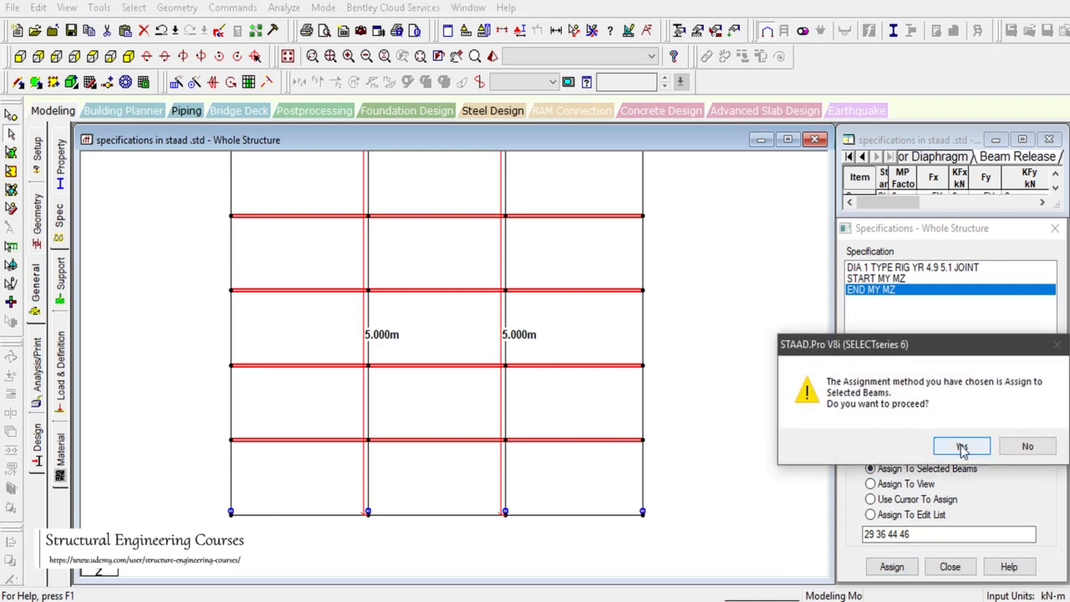
{"action": "left_click", "coordinate": [958, 443]}
Assign the START MY MZ release to the same selected segments of the four interior cross-beam rows.
{"action": "left_click", "coordinate": [896, 279]}
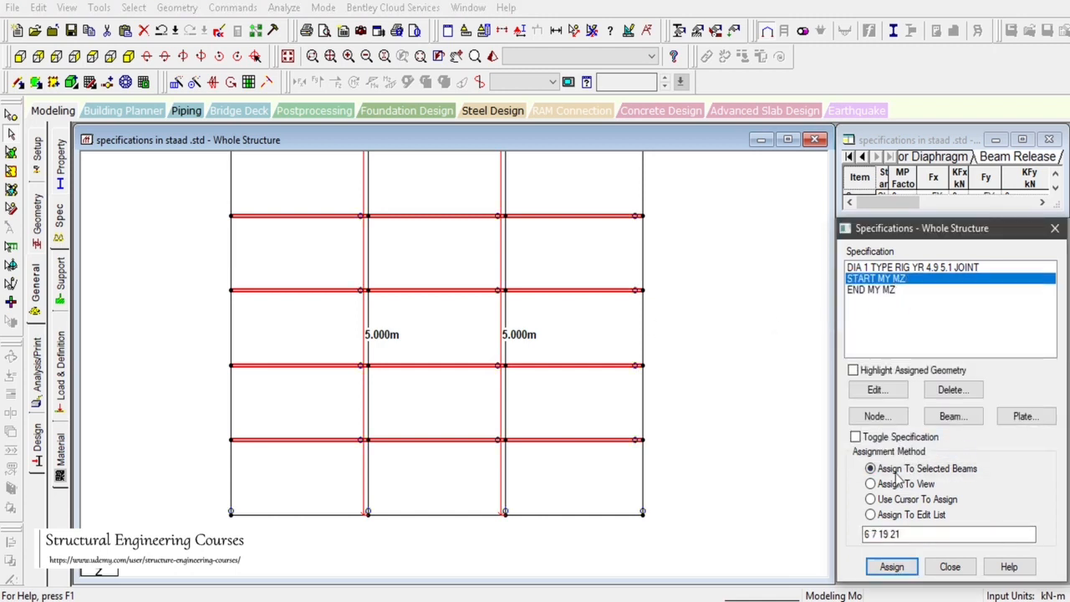
{"action": "left_click", "coordinate": [897, 569]}
{"action": "left_click", "coordinate": [883, 444]}
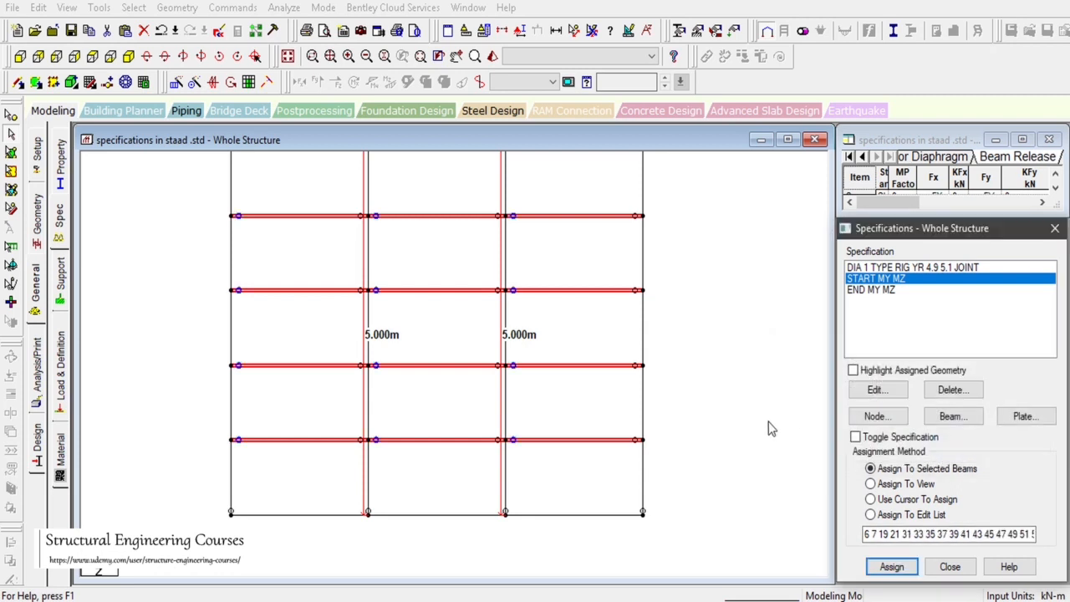
Examine the start and end releases across the whole floor grid in isometric view.
{"action": "left_click", "coordinate": [128, 57]}
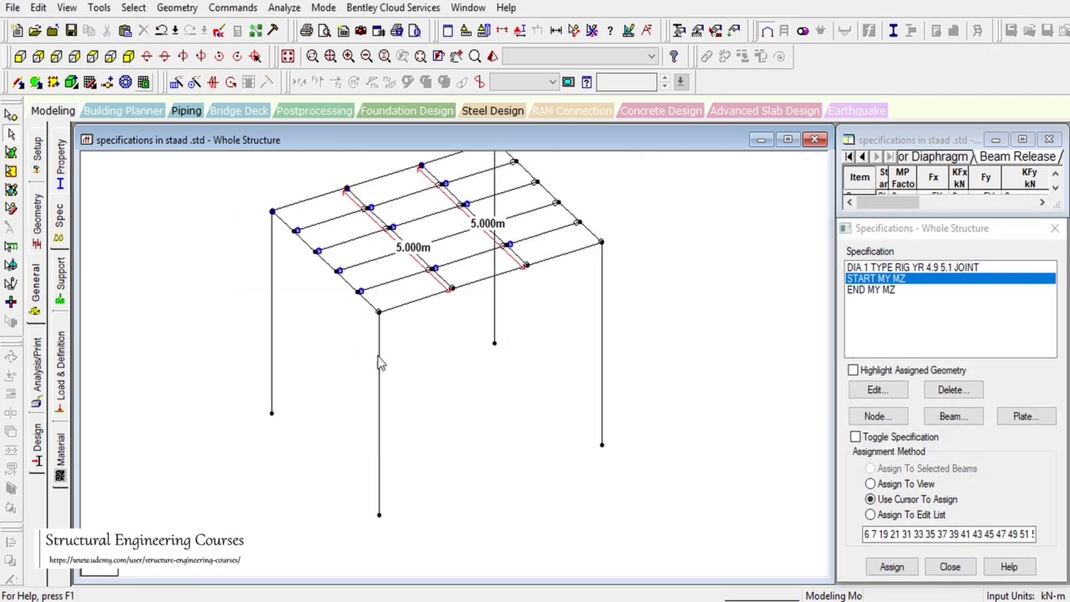
{"action": "scroll", "coordinate": [485, 339], "scroll_direction": "up", "scroll_amount": 1}
{"action": "left_click", "coordinate": [457, 58]}
{"action": "left_click_drag", "start_coordinate": [559, 301], "coordinate": [576, 405]}
{"action": "scroll", "coordinate": [509, 330], "scroll_direction": "up", "scroll_amount": 5}
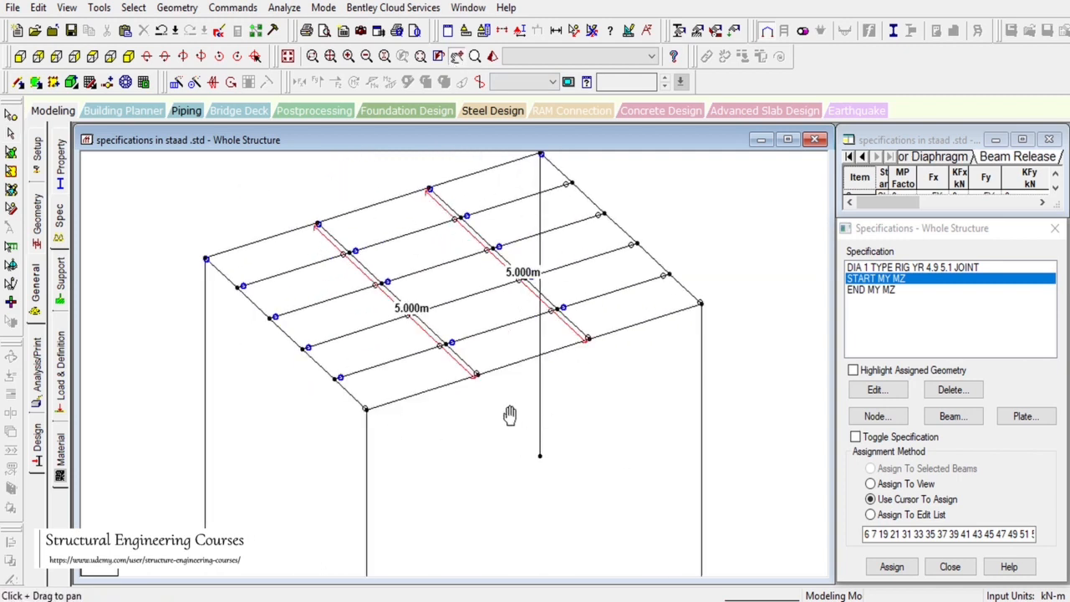
{"action": "left_click_drag", "start_coordinate": [462, 388], "coordinate": [458, 431]}
{"action": "left_click", "coordinate": [11, 134]}
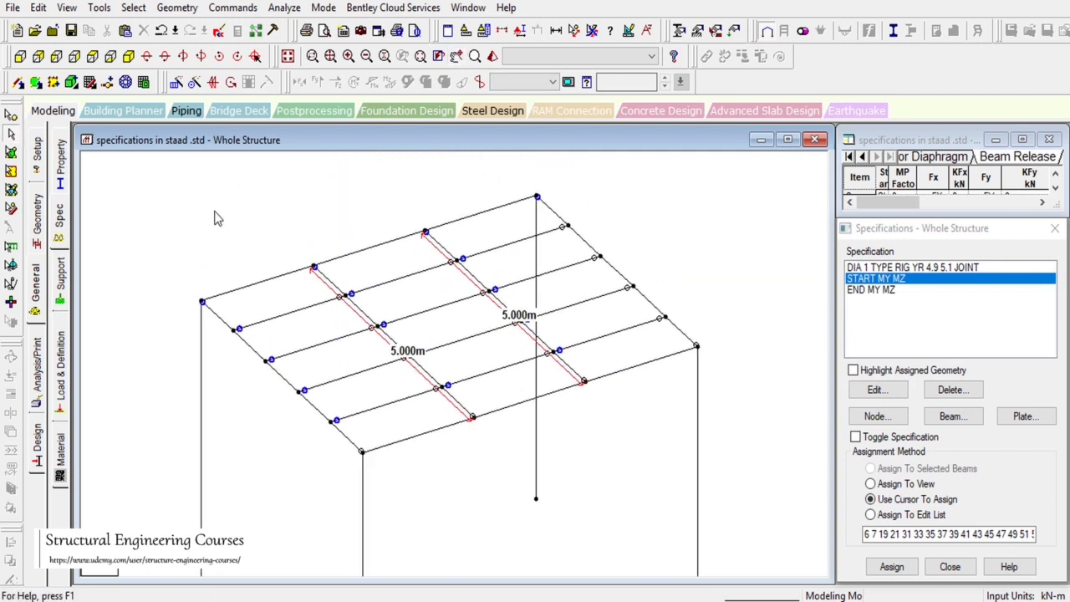
{"action": "left_click_drag", "start_coordinate": [198, 191], "coordinate": [242, 231]}
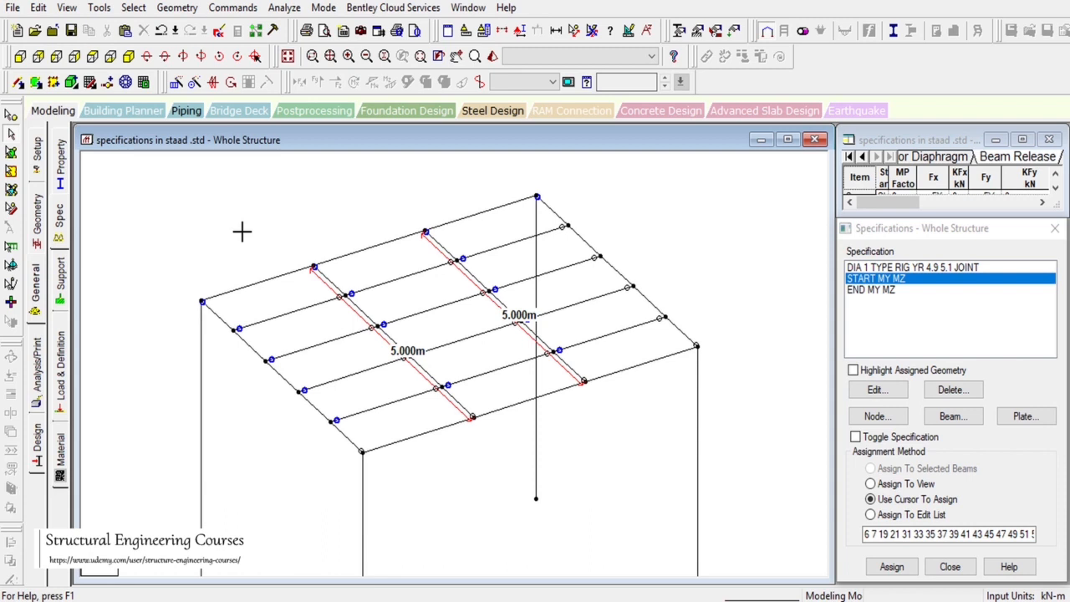
{"action": "scroll", "coordinate": [724, 343], "scroll_direction": "down", "scroll_amount": 3}
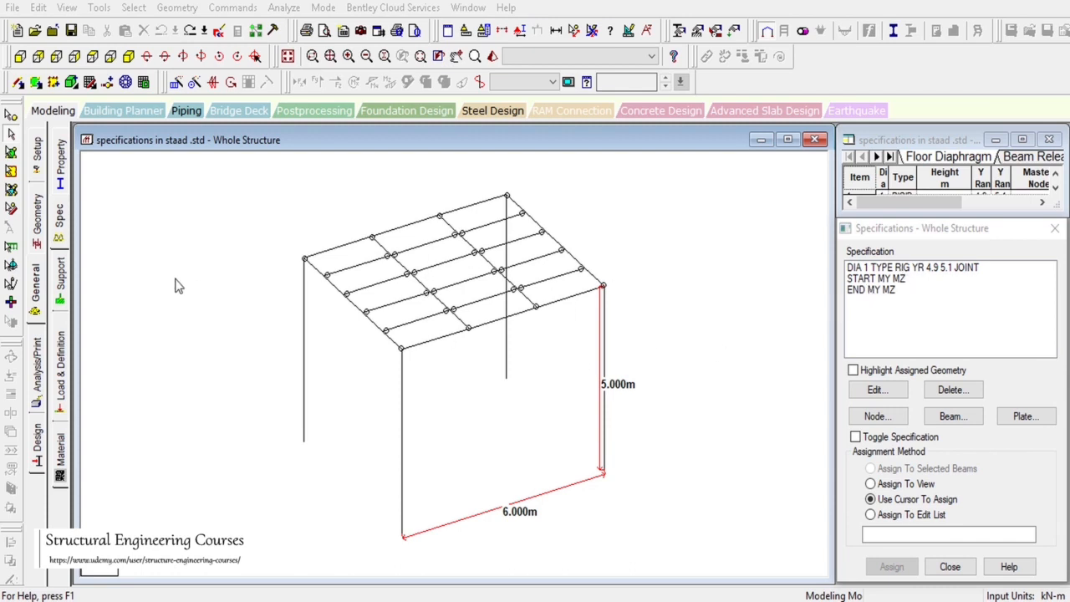
Open the section database for defining the member properties.
{"action": "left_click", "coordinate": [30, 285]}
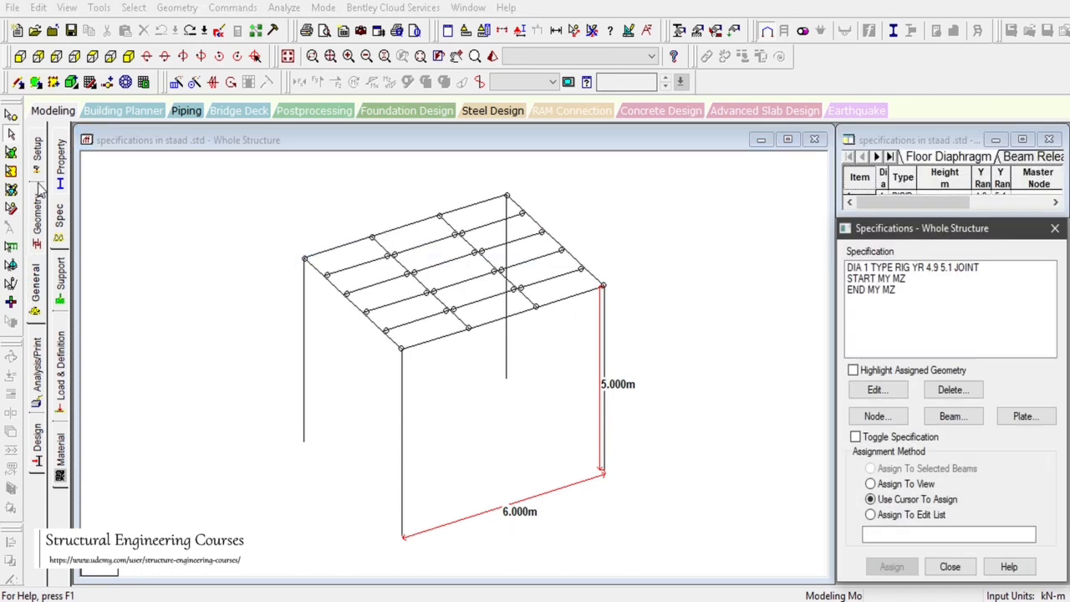
{"action": "left_click", "coordinate": [59, 173]}
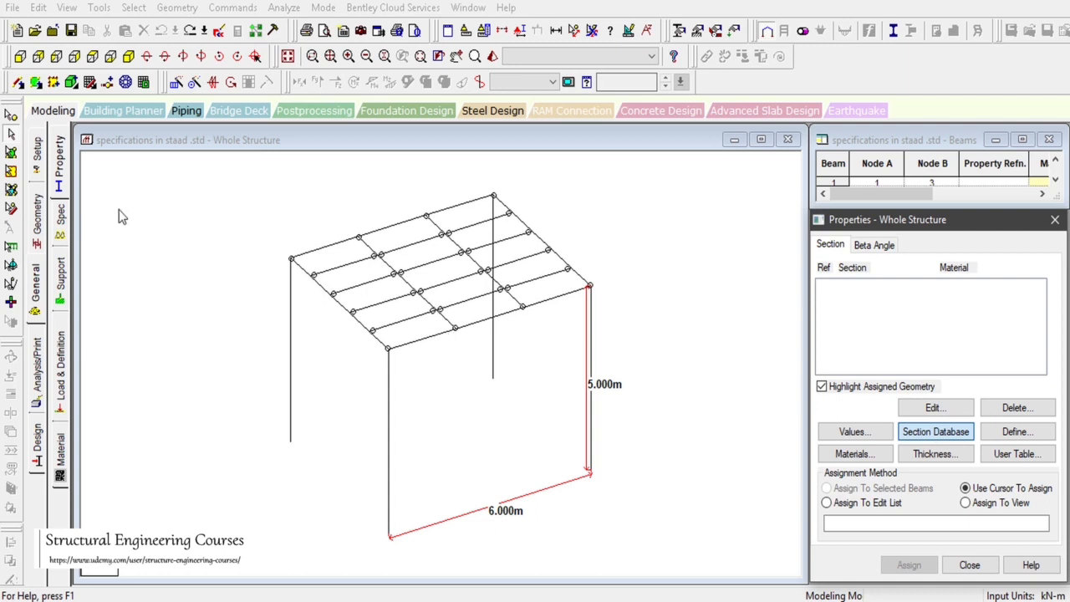
{"action": "left_click", "coordinate": [935, 433]}
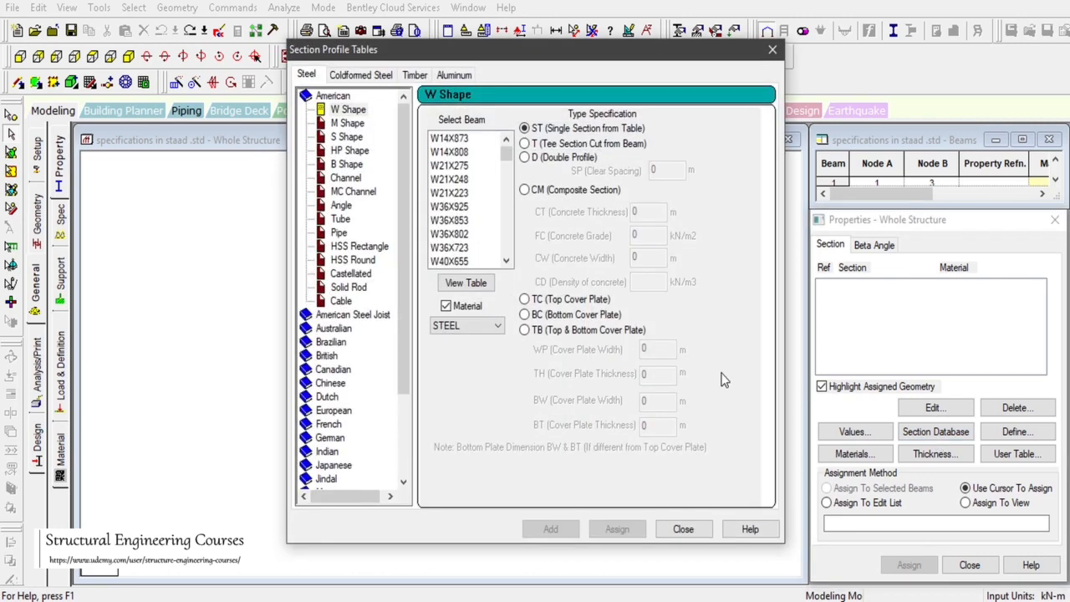
Add the British UB section UB457X152X52 in STEEL to the property list.
{"action": "left_click_drag", "start_coordinate": [400, 139], "coordinate": [396, 224]}
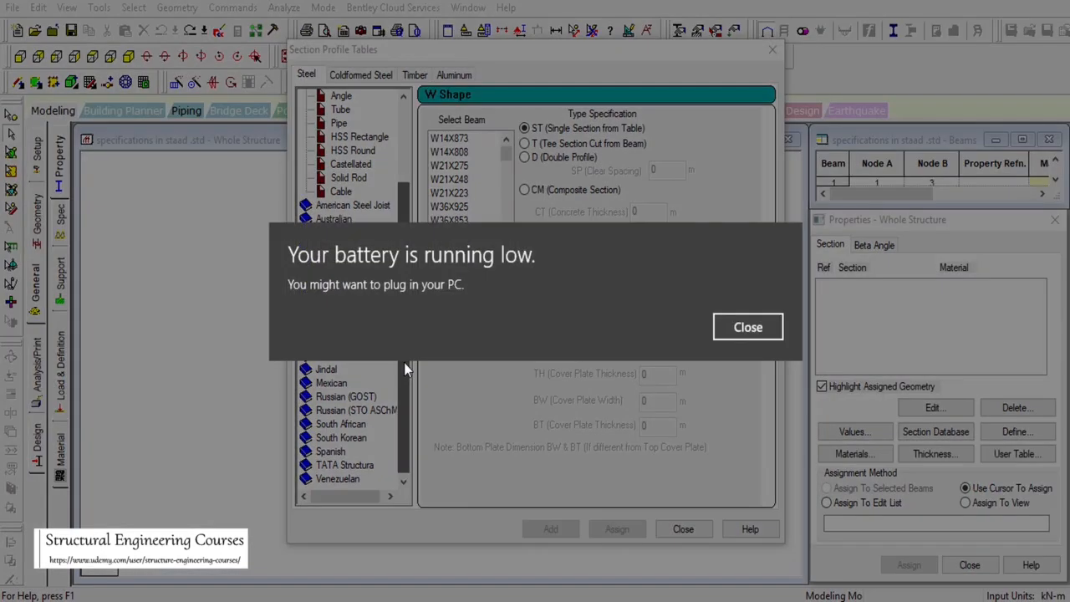
{"action": "left_click", "coordinate": [748, 327]}
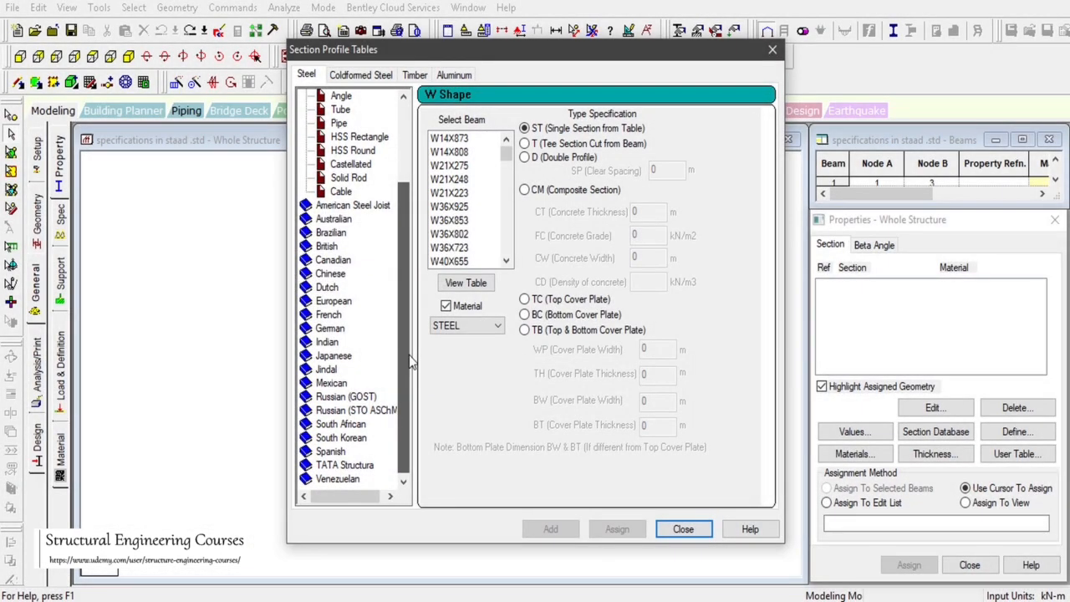
{"action": "scroll", "coordinate": [410, 361], "scroll_direction": "up", "scroll_amount": 1}
{"action": "scroll", "coordinate": [409, 361], "scroll_direction": "down", "scroll_amount": 1}
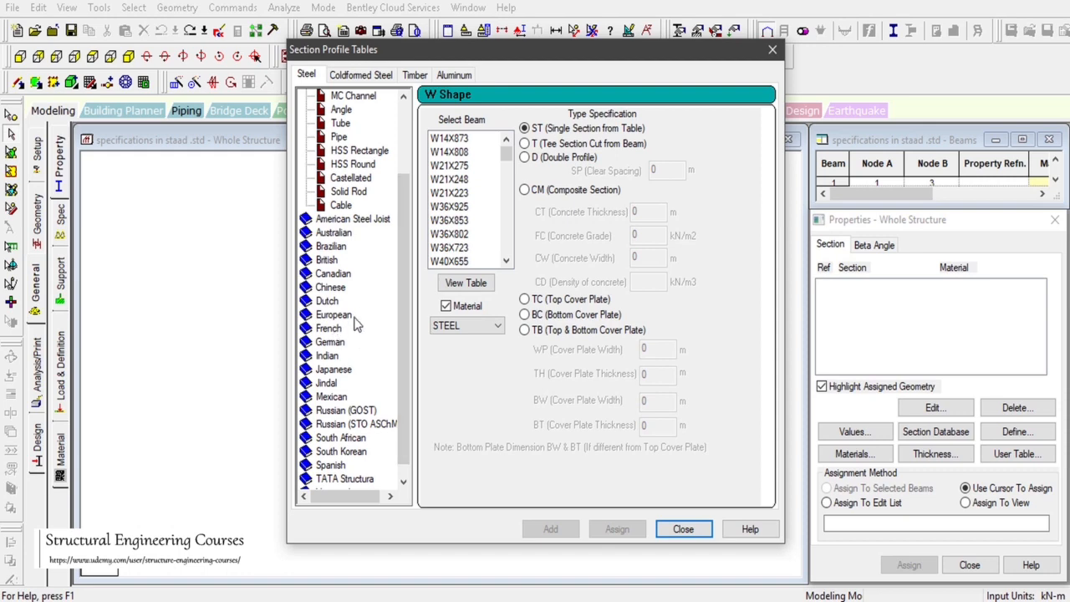
{"action": "left_click", "coordinate": [327, 260]}
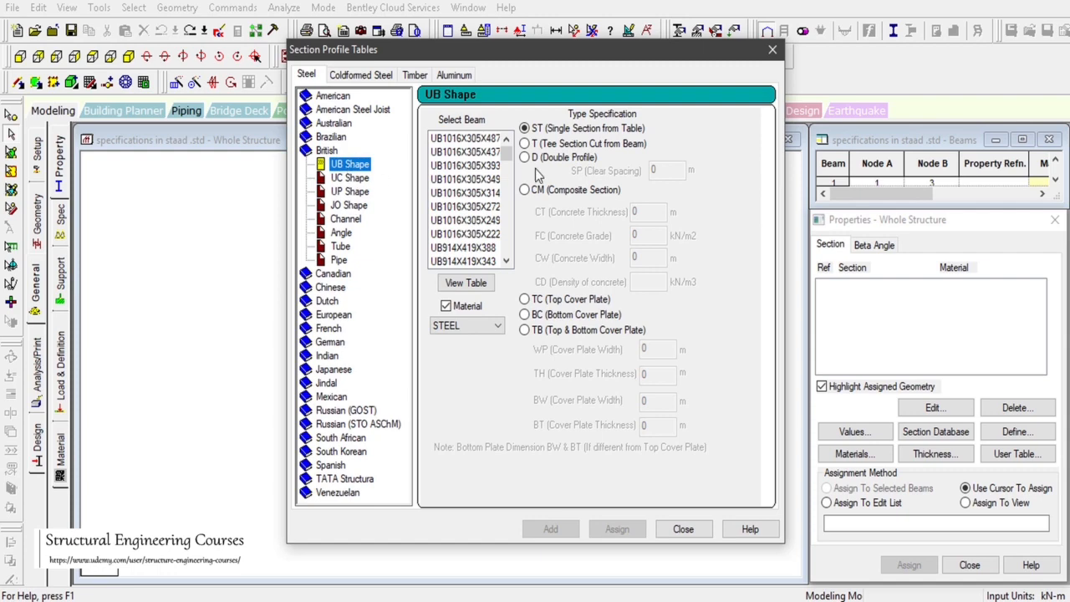
{"action": "left_click_drag", "start_coordinate": [507, 156], "coordinate": [504, 215]}
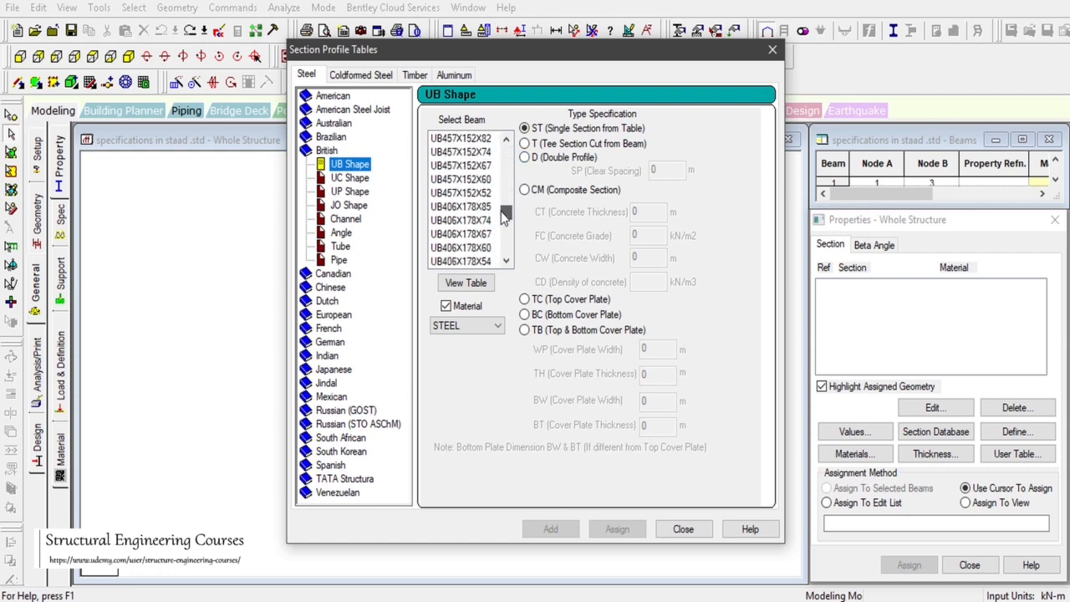
{"action": "left_click", "coordinate": [481, 198]}
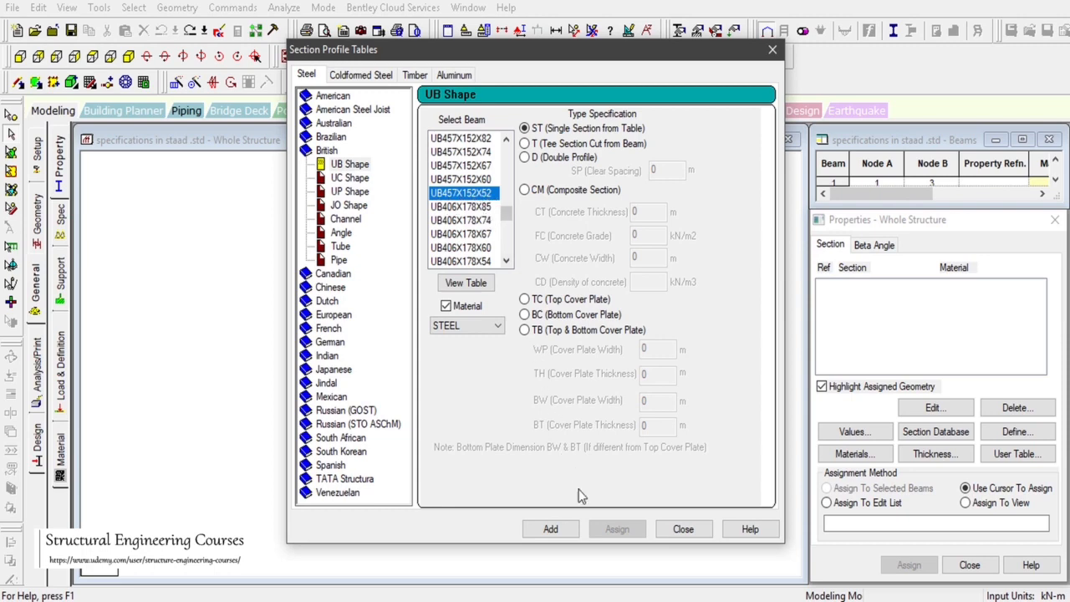
{"action": "left_click", "coordinate": [552, 530]}
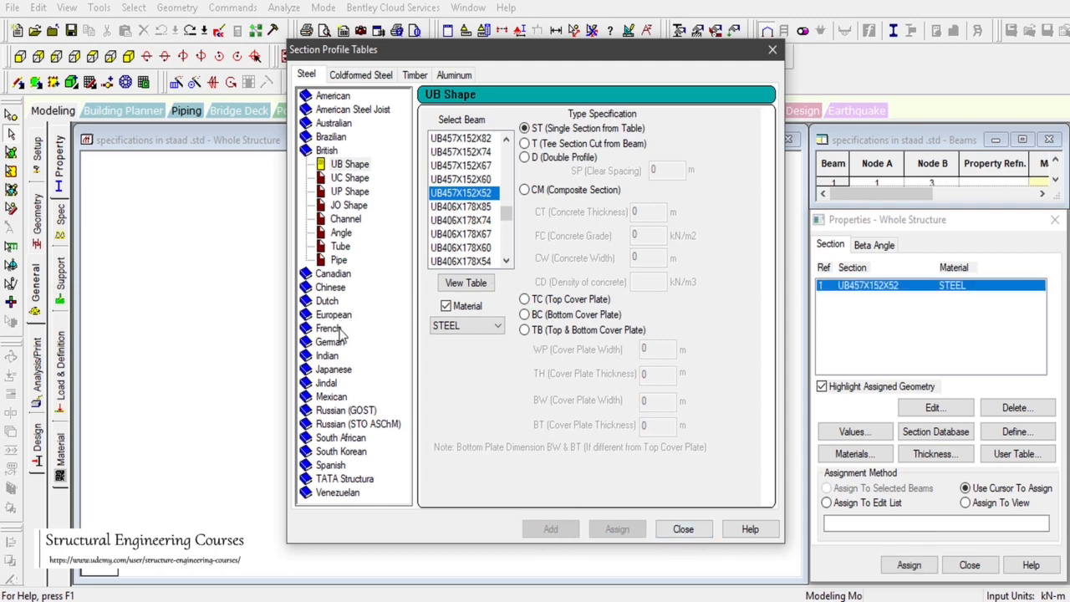
Add the British channel section CH125X65X15 in STEEL to the property list.
{"action": "left_click", "coordinate": [345, 221]}
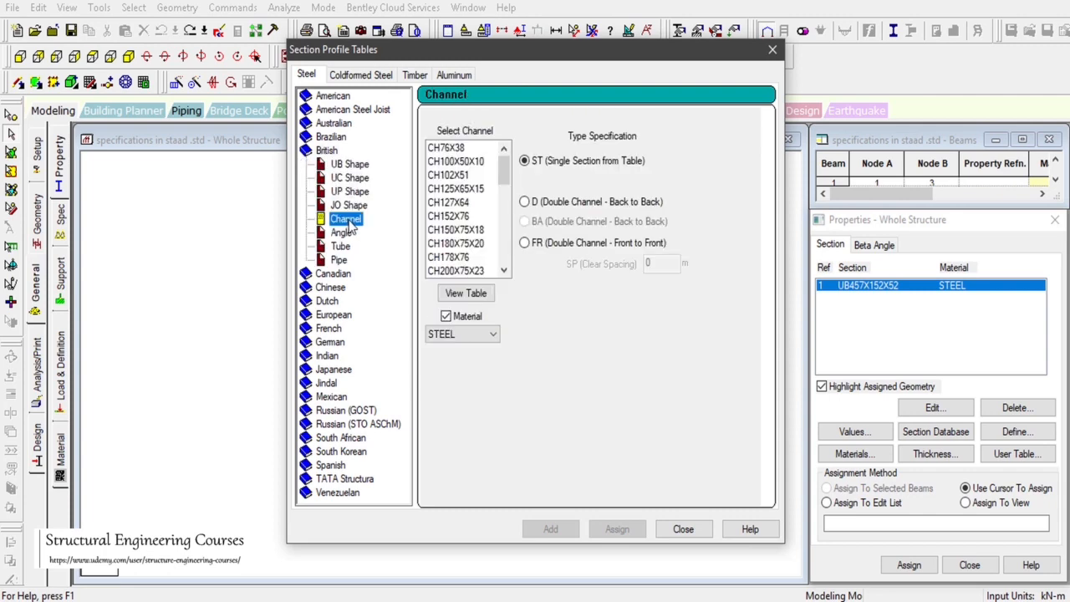
{"action": "left_click_drag", "start_coordinate": [503, 163], "coordinate": [505, 188]}
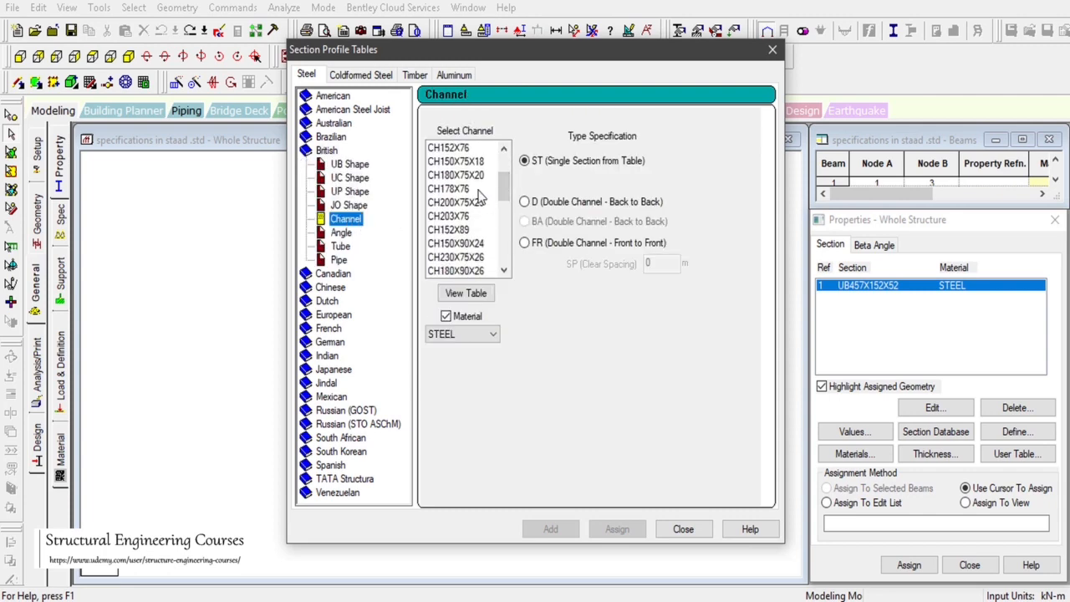
{"action": "scroll", "coordinate": [483, 203], "scroll_direction": "up", "scroll_amount": 2}
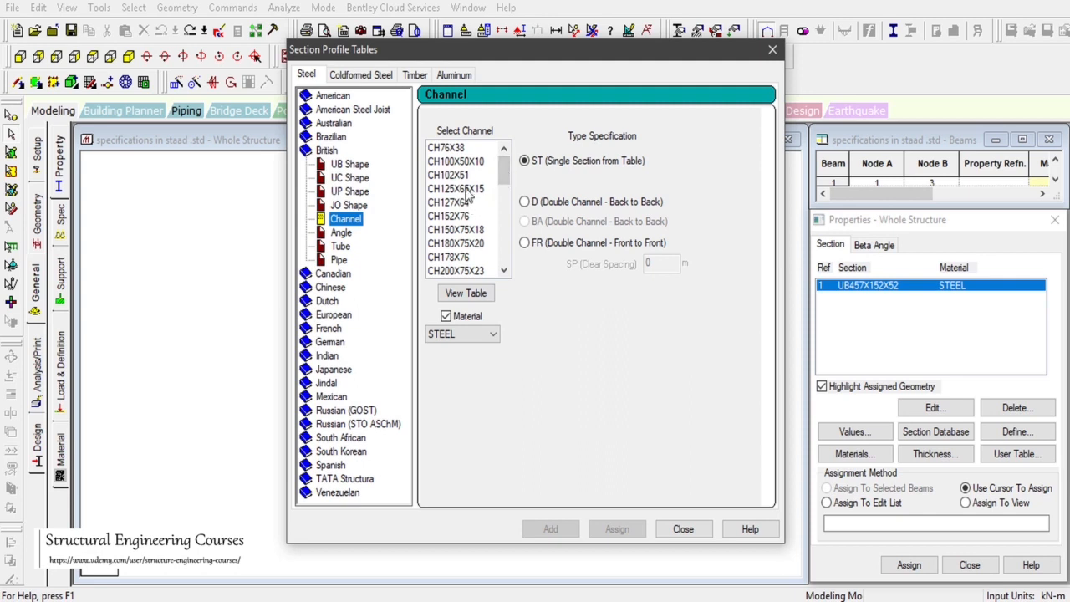
{"action": "left_click", "coordinate": [479, 190]}
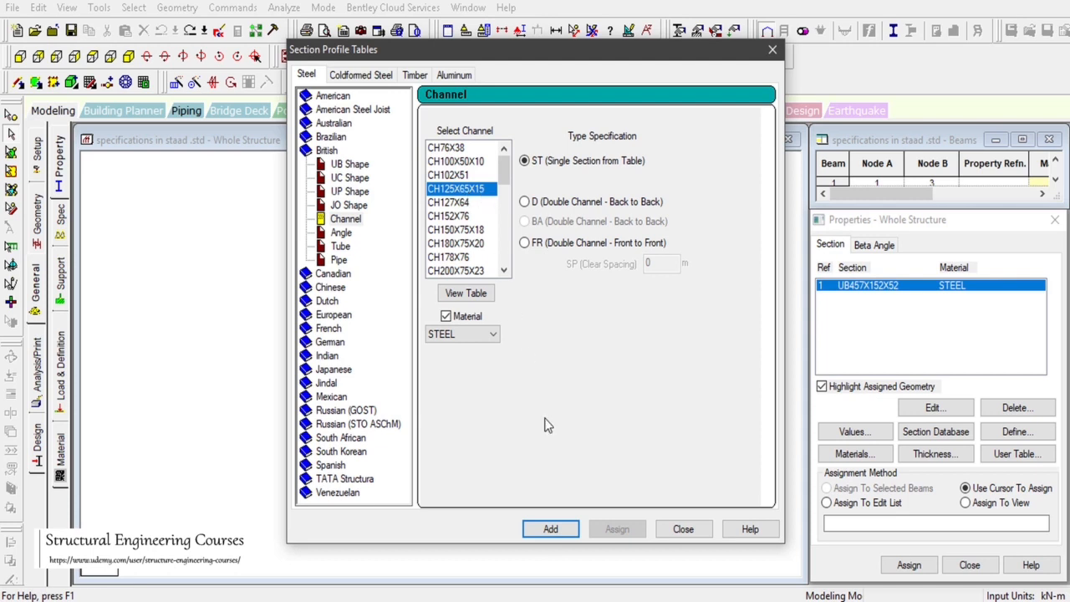
{"action": "left_click", "coordinate": [551, 528]}
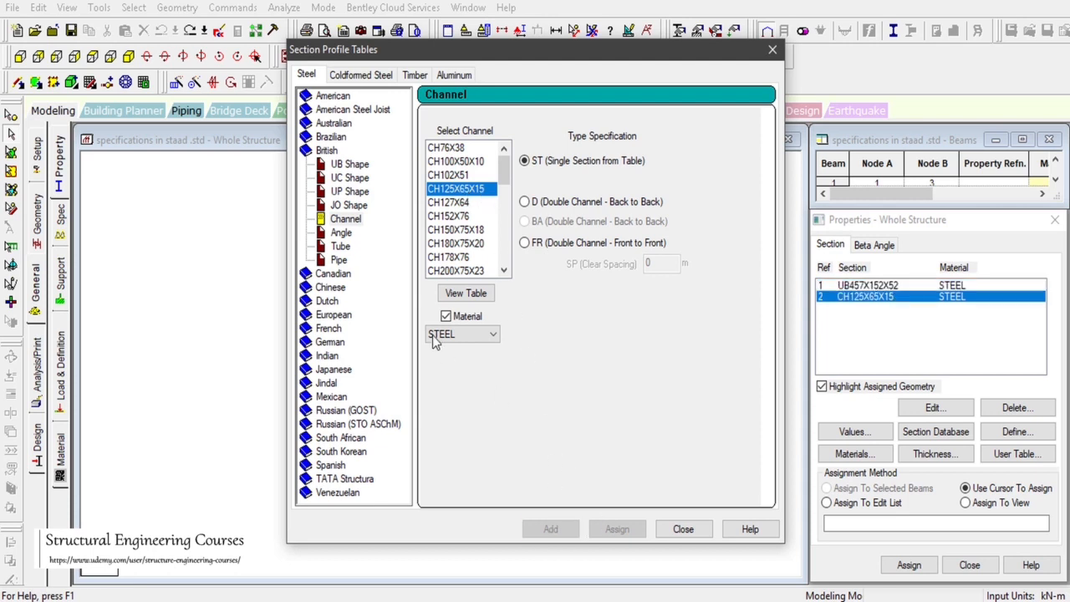
Add the British UB section UB305X165X40 in STEEL to the property list and close the section tables.
{"action": "left_click", "coordinate": [349, 165]}
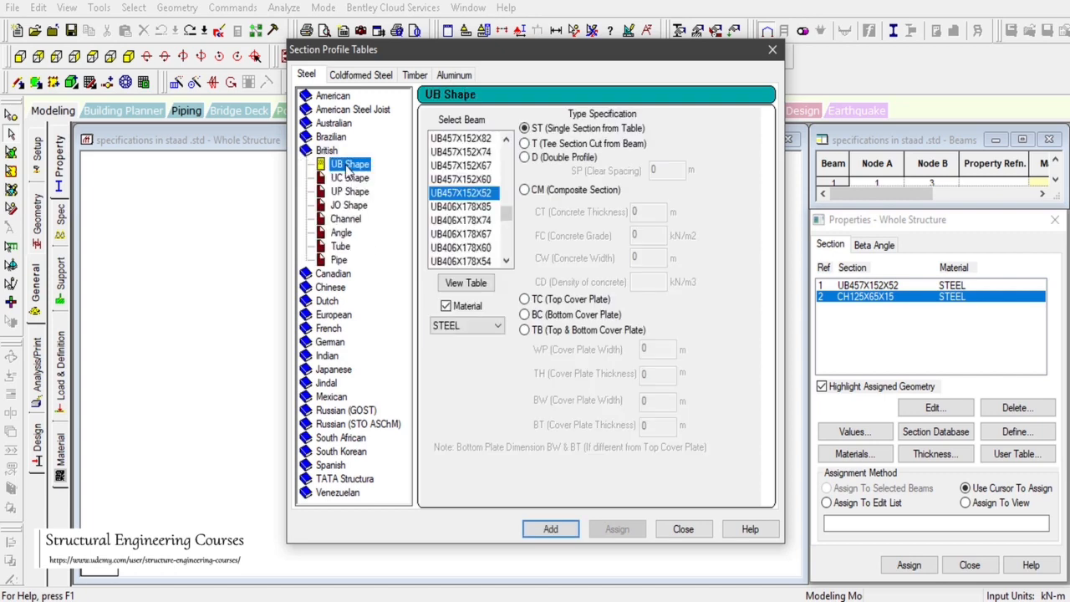
{"action": "left_click", "coordinate": [507, 224]}
{"action": "left_click_drag", "start_coordinate": [506, 223], "coordinate": [506, 226]}
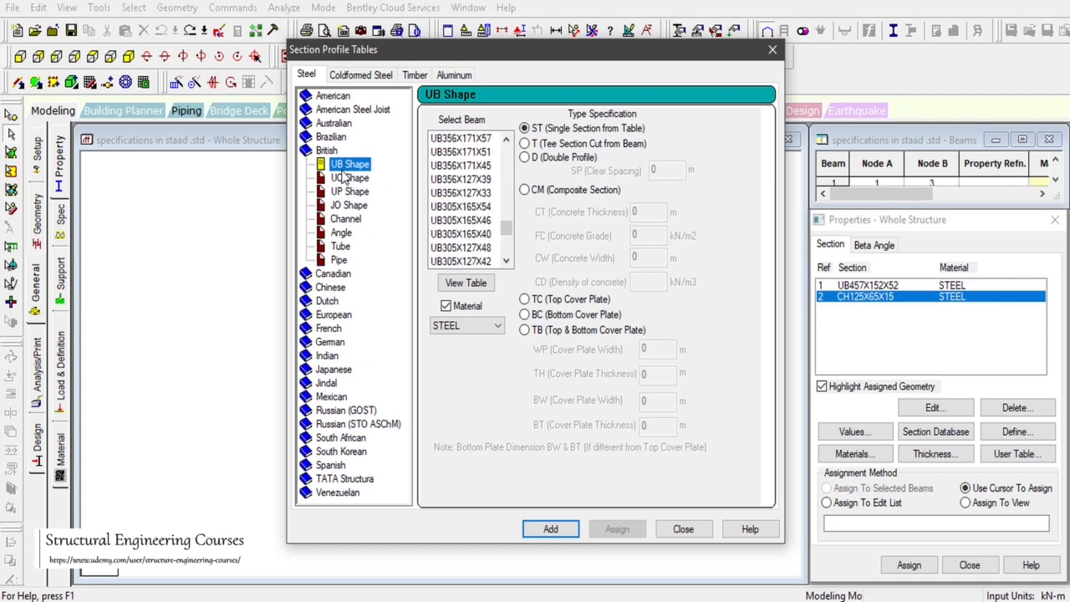
{"action": "left_click", "coordinate": [467, 237]}
{"action": "left_click", "coordinate": [566, 529]}
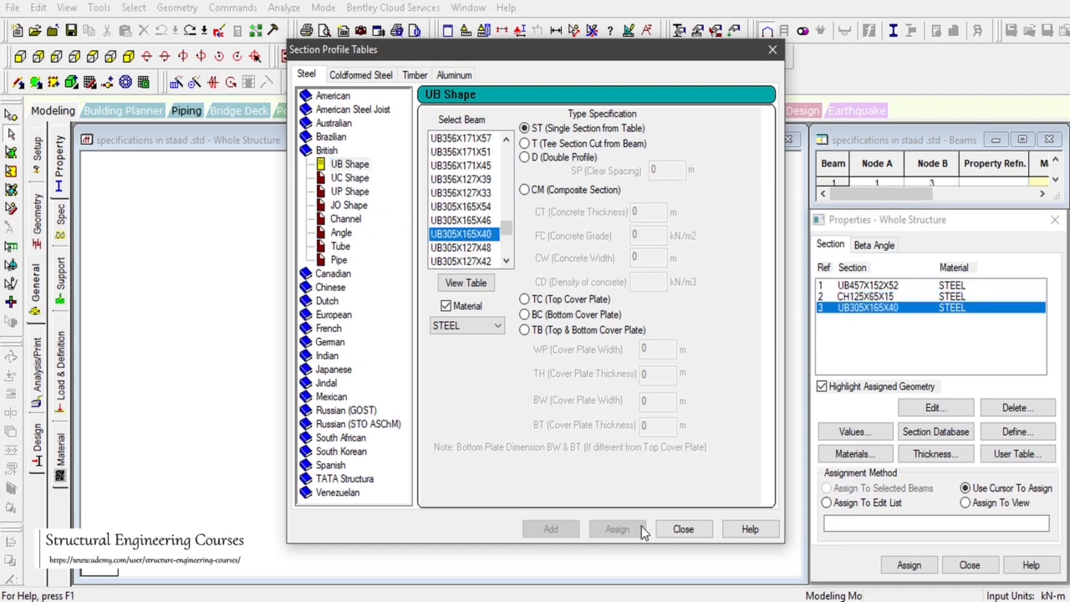
{"action": "left_click", "coordinate": [684, 529]}
In plan view, assign the UB305X165X40 section to the two interior beam lines running perpendicular to the 6 m span.
{"action": "left_click", "coordinate": [93, 57]}
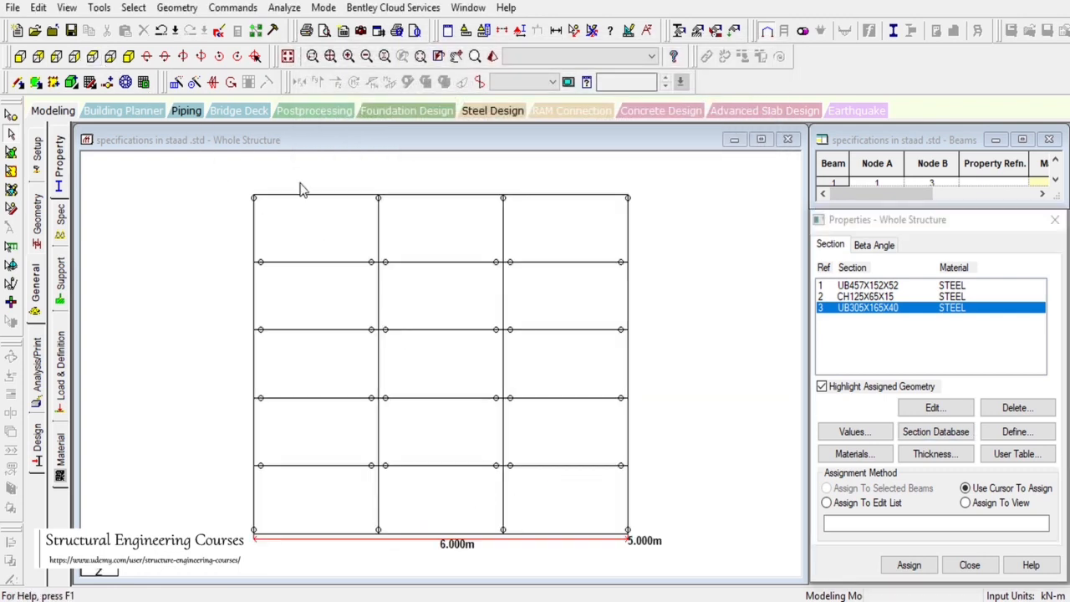
{"action": "left_click_drag", "start_coordinate": [373, 183], "coordinate": [382, 563]}
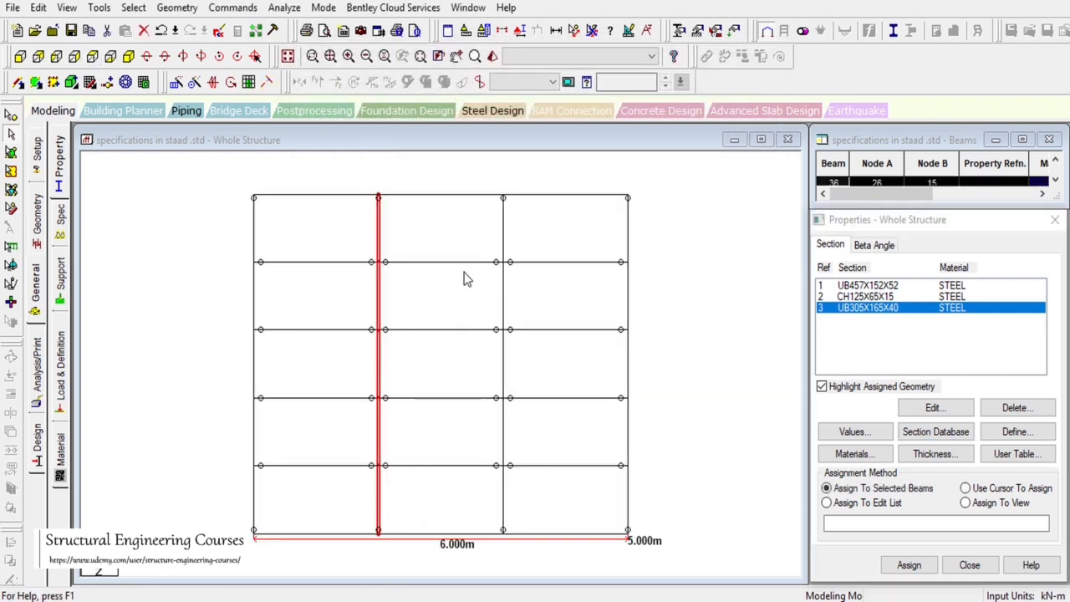
{"action": "left_click_drag", "start_coordinate": [493, 187], "coordinate": [511, 558]}
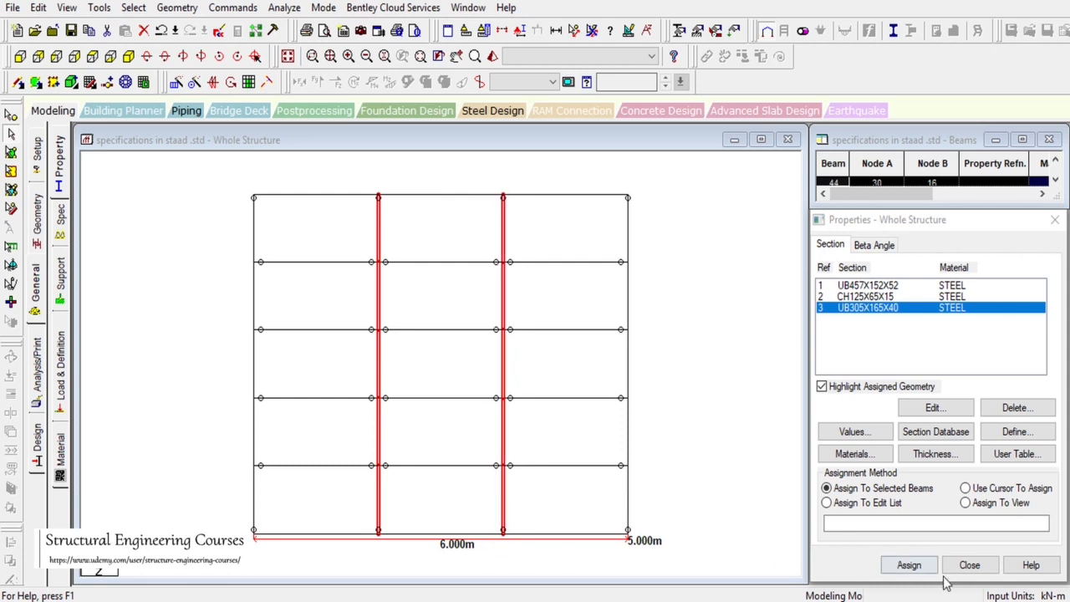
{"action": "left_click", "coordinate": [909, 565]}
{"action": "left_click", "coordinate": [955, 441]}
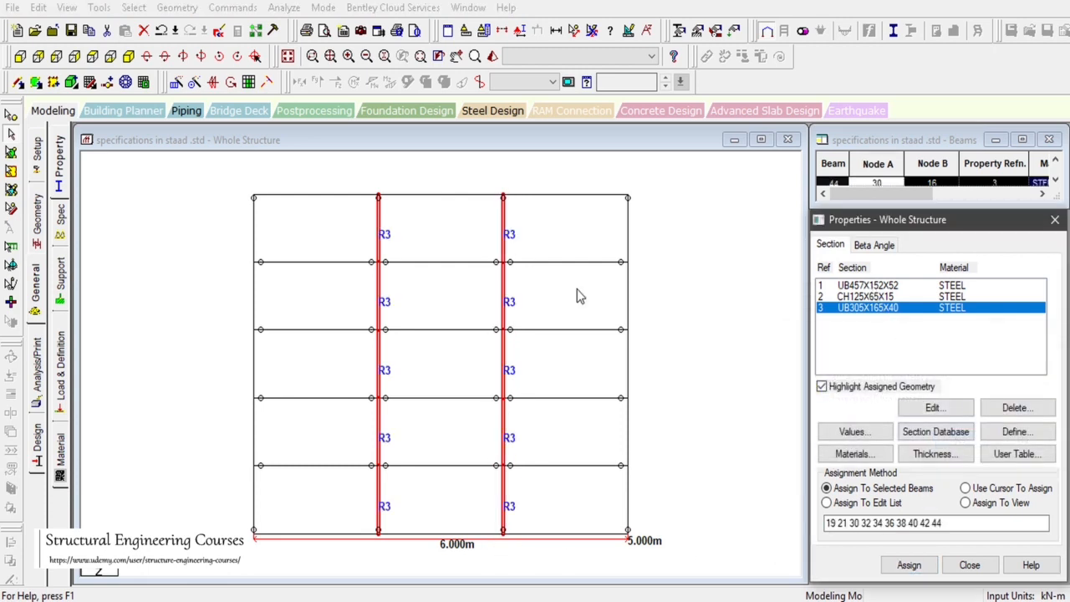
Assign the UB305X165X40 section to the two outer edge beam lines parallel to the interior ones.
{"action": "left_click_drag", "start_coordinate": [230, 208], "coordinate": [263, 518]}
{"action": "left_click_drag", "start_coordinate": [612, 211], "coordinate": [706, 520]}
{"action": "left_click", "coordinate": [128, 57]}
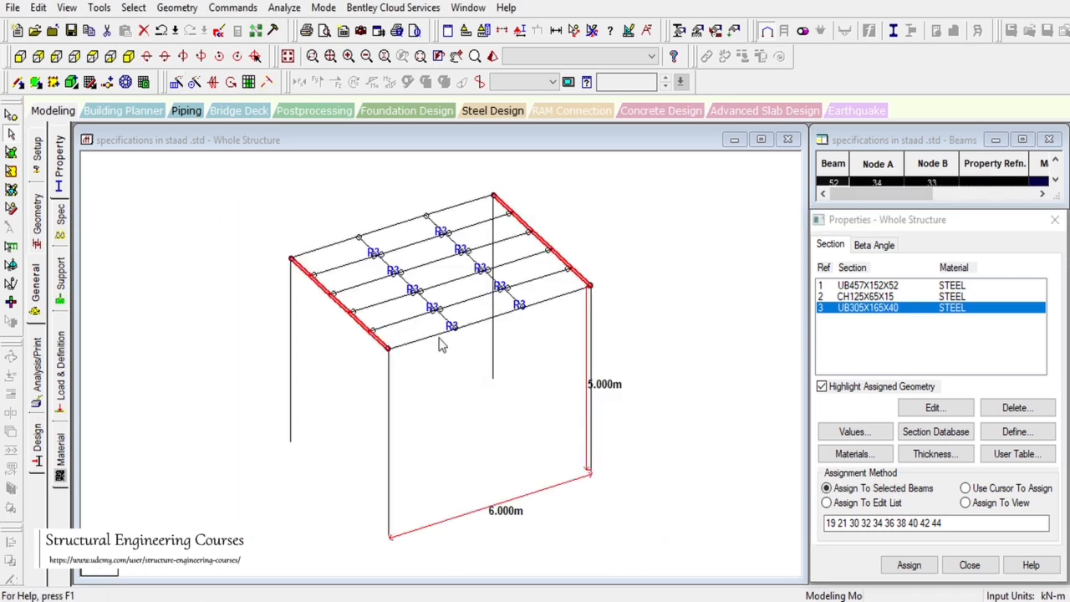
{"action": "left_click", "coordinate": [92, 56]}
{"action": "left_click", "coordinate": [908, 565]}
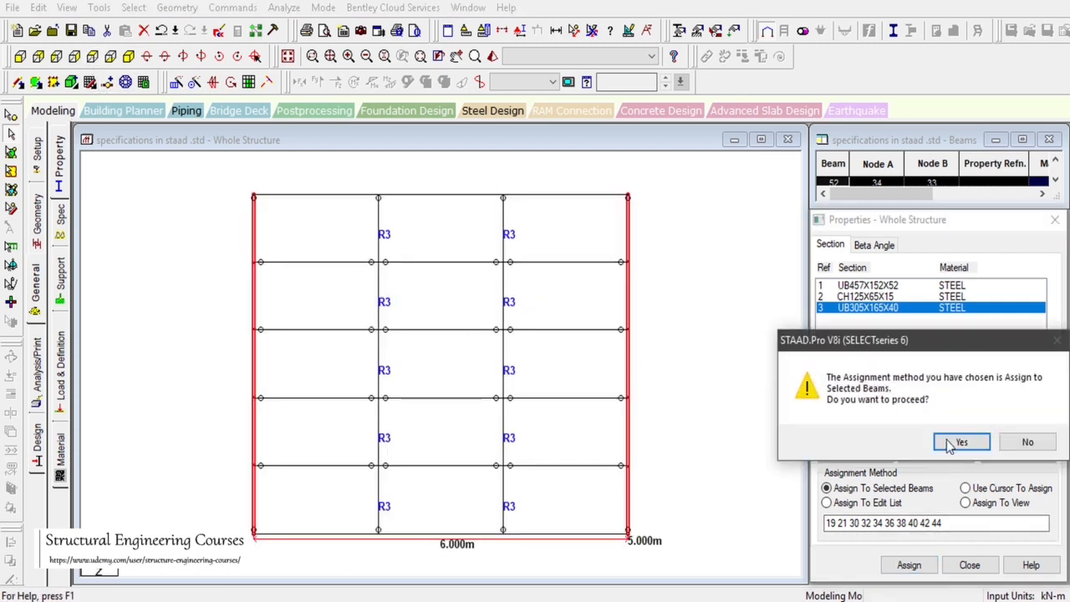
{"action": "left_click", "coordinate": [949, 440]}
Assign the CH125X65X15 channel section to the four interior cross-beam rows along the 6 m span.
{"action": "left_click", "coordinate": [878, 296]}
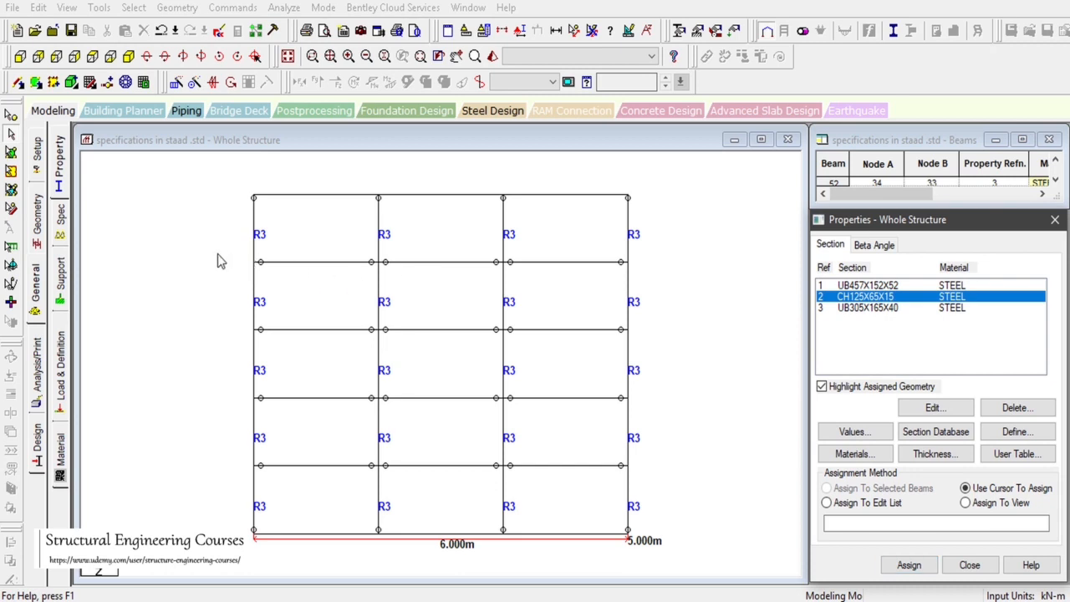
{"action": "left_click_drag", "start_coordinate": [219, 255], "coordinate": [843, 268]}
{"action": "left_click_drag", "start_coordinate": [219, 326], "coordinate": [658, 351], "text": "ctrl"}
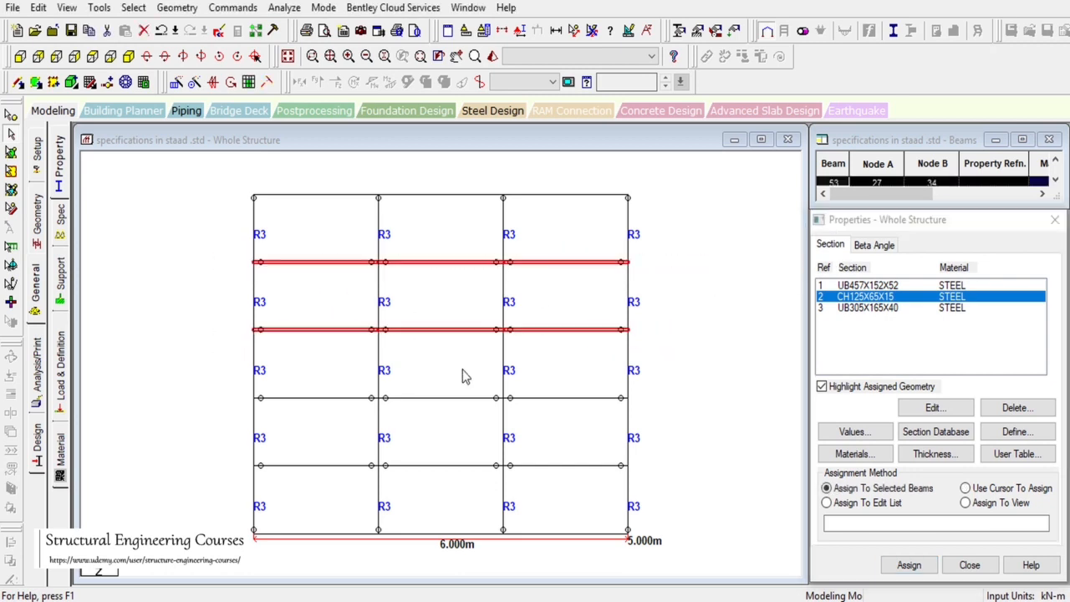
{"action": "left_click_drag", "start_coordinate": [210, 396], "coordinate": [733, 413], "text": "ctrl"}
{"action": "left_click_drag", "start_coordinate": [215, 466], "coordinate": [680, 486], "text": "ctrl"}
{"action": "left_click", "coordinate": [909, 565]}
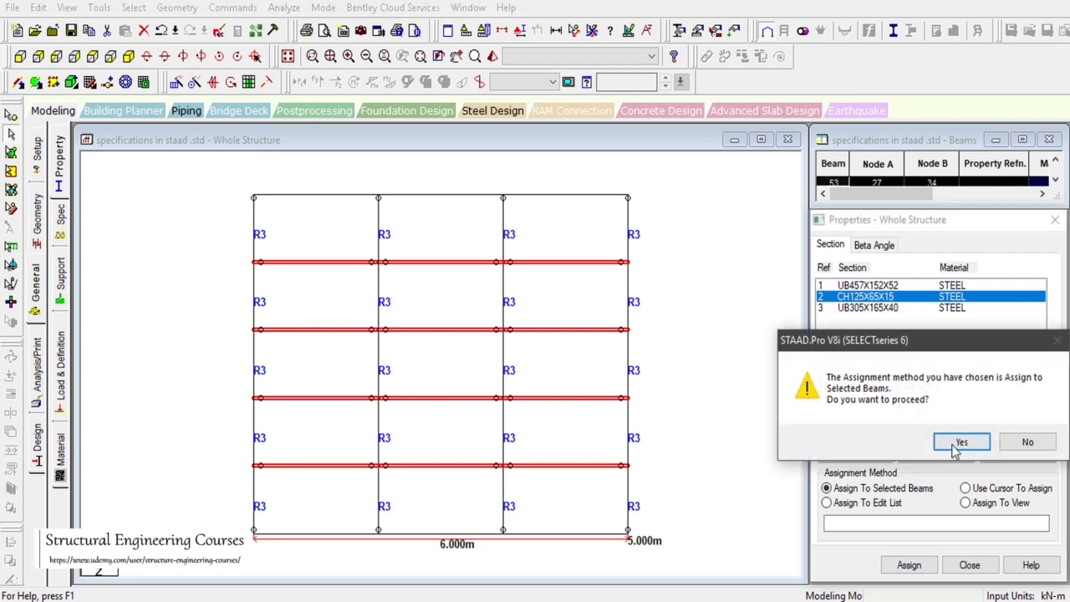
{"action": "left_click", "coordinate": [962, 447]}
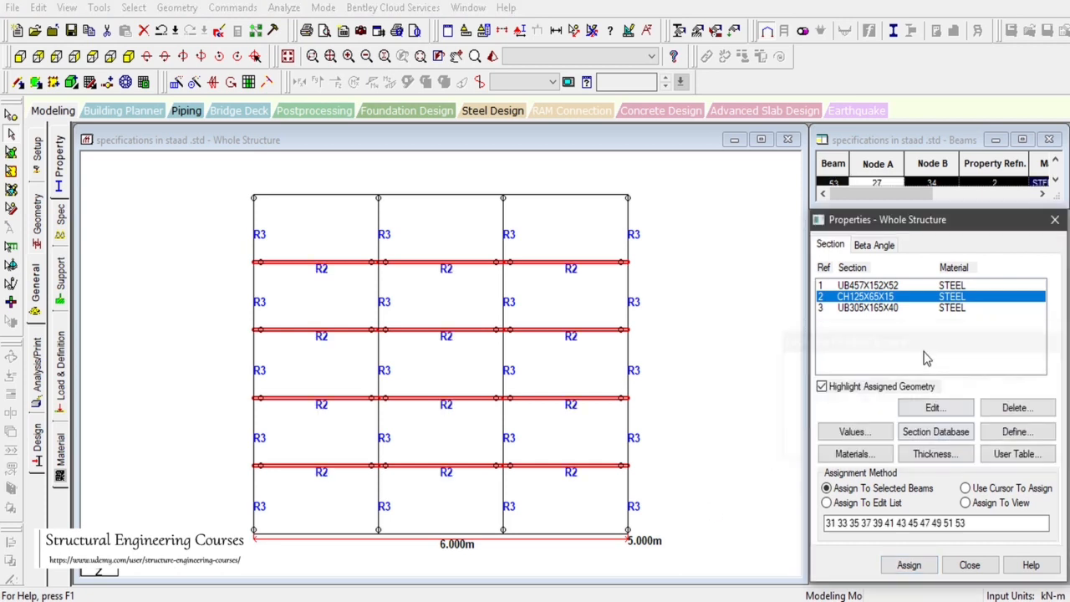
Assign the UB457X152X52 section to the two outer edge beam rows along the 6 m span and clear the selection.
{"action": "left_click", "coordinate": [869, 286]}
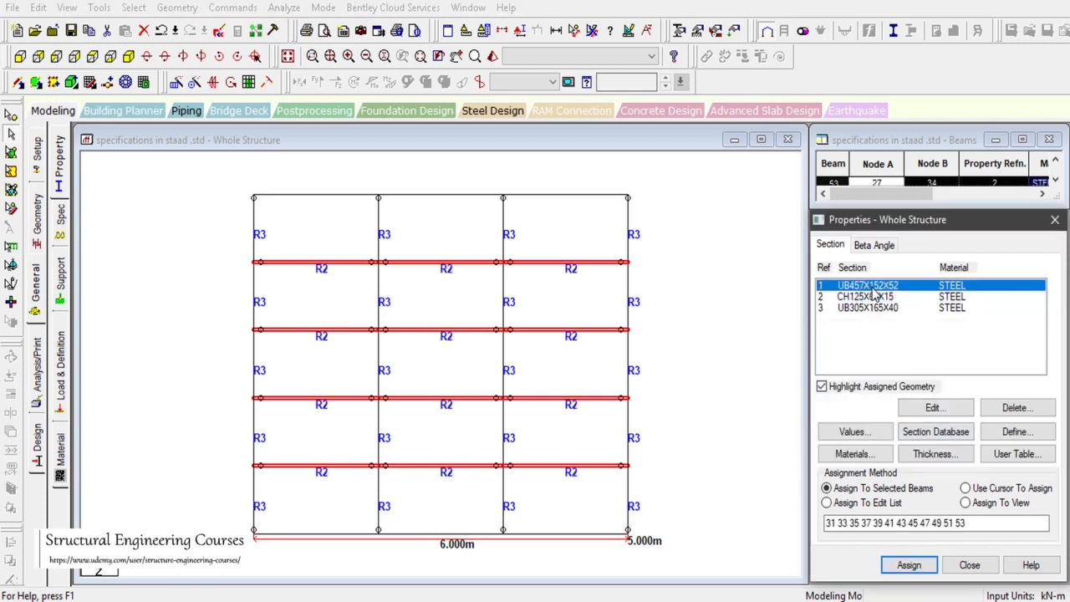
{"action": "left_click_drag", "start_coordinate": [265, 171], "coordinate": [637, 209]}
{"action": "left_click_drag", "start_coordinate": [282, 508], "coordinate": [595, 556]}
{"action": "left_click", "coordinate": [905, 566]}
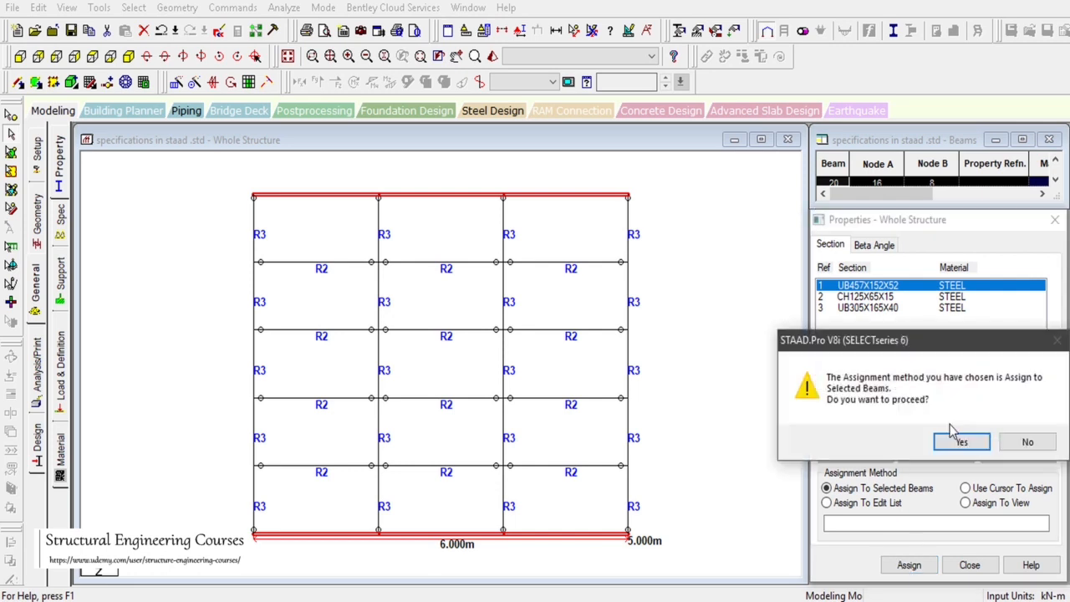
{"action": "left_click", "coordinate": [891, 443]}
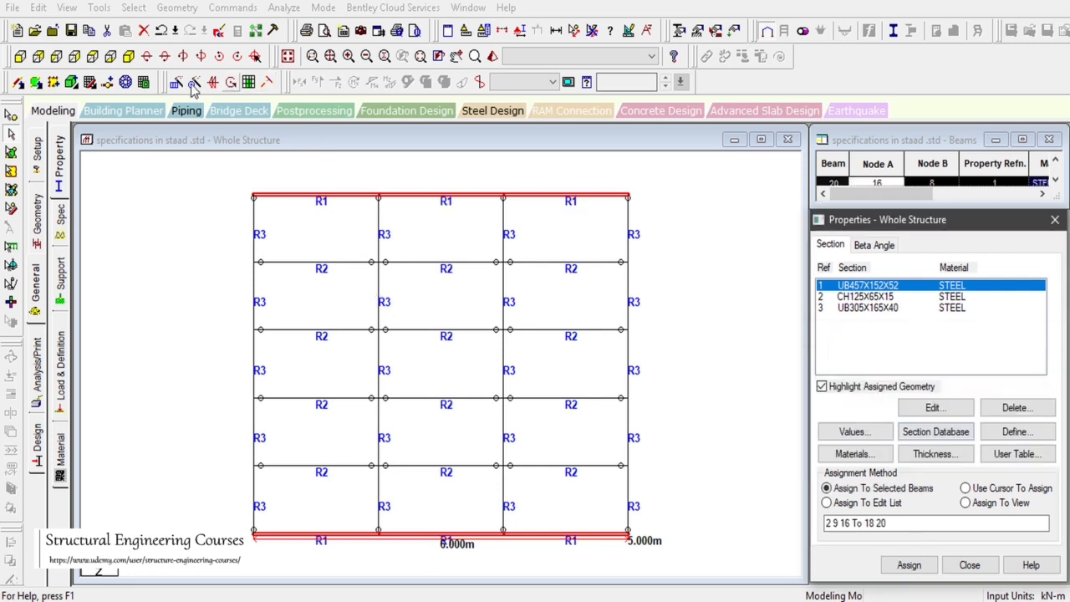
{"action": "left_click", "coordinate": [127, 56]}
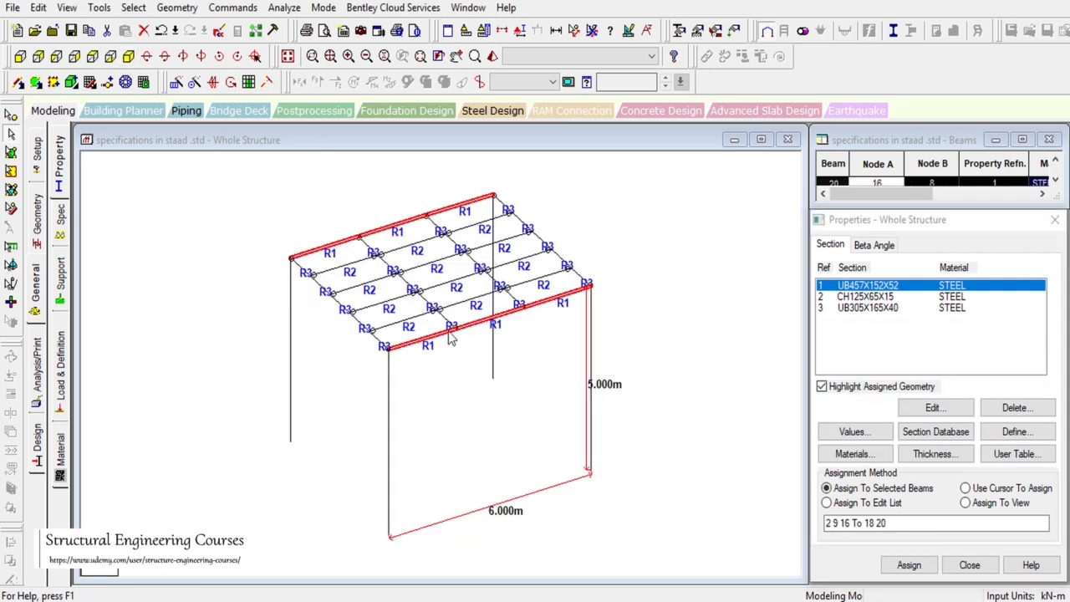
{"action": "left_click_drag", "start_coordinate": [647, 340], "coordinate": [692, 388]}
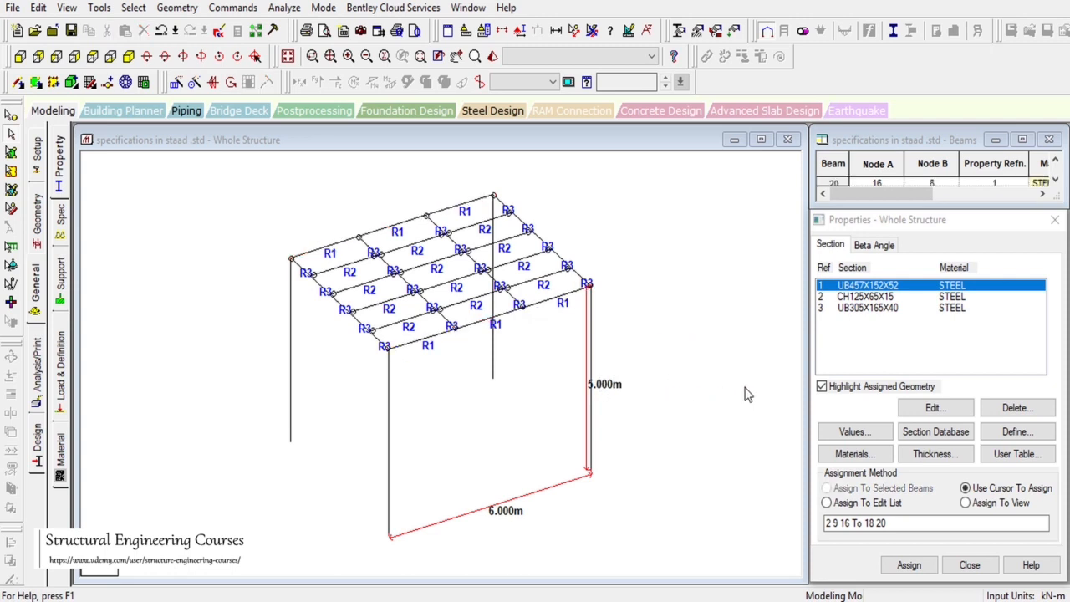
Assign the UB457X152X52 section to all four columns, return to the isometric view and clear the selection.
{"action": "left_click", "coordinate": [20, 56]}
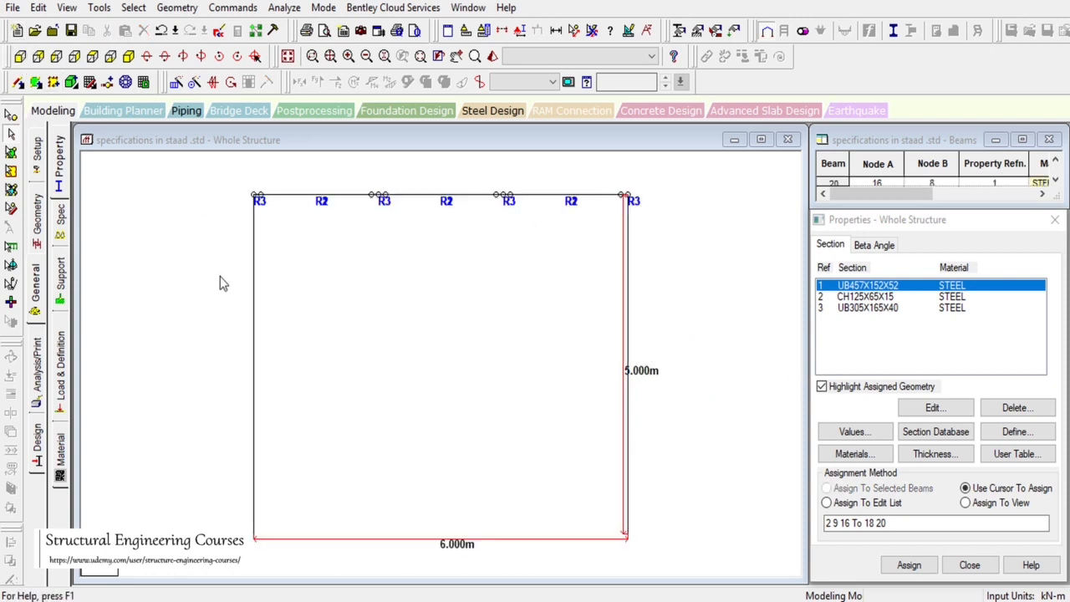
{"action": "left_click_drag", "start_coordinate": [202, 260], "coordinate": [717, 526]}
{"action": "left_click", "coordinate": [909, 565]}
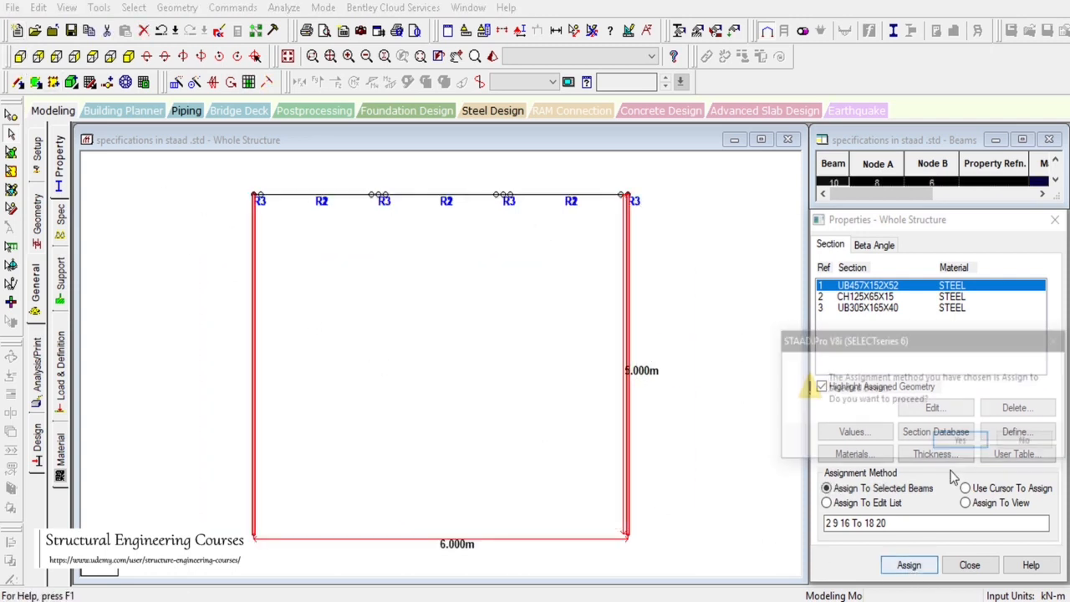
{"action": "left_click", "coordinate": [955, 443]}
{"action": "left_click", "coordinate": [128, 56]}
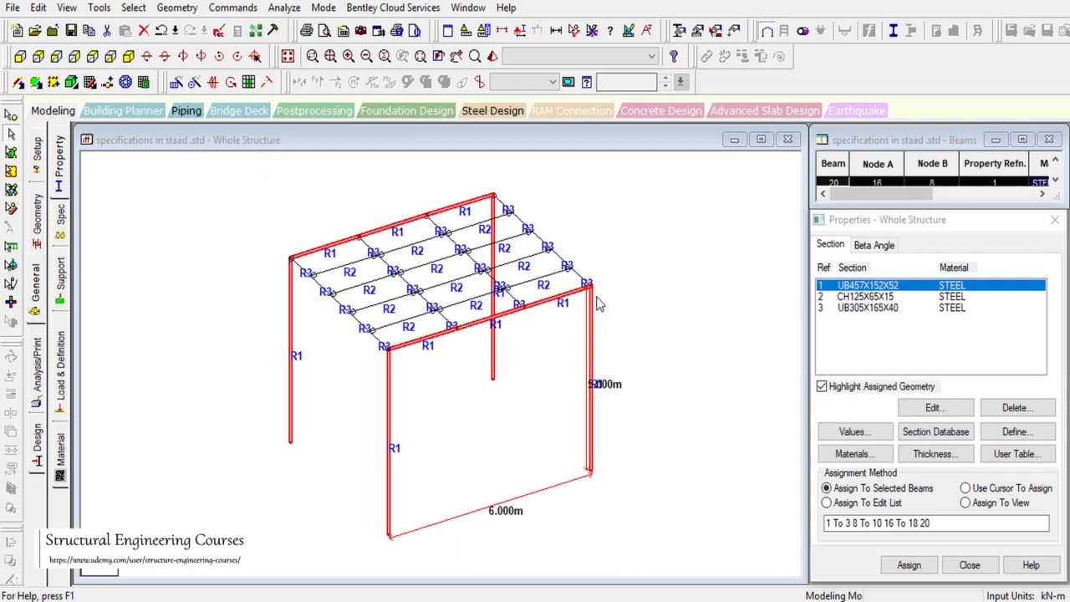
{"action": "left_click", "coordinate": [599, 303]}
{"action": "left_click", "coordinate": [633, 301]}
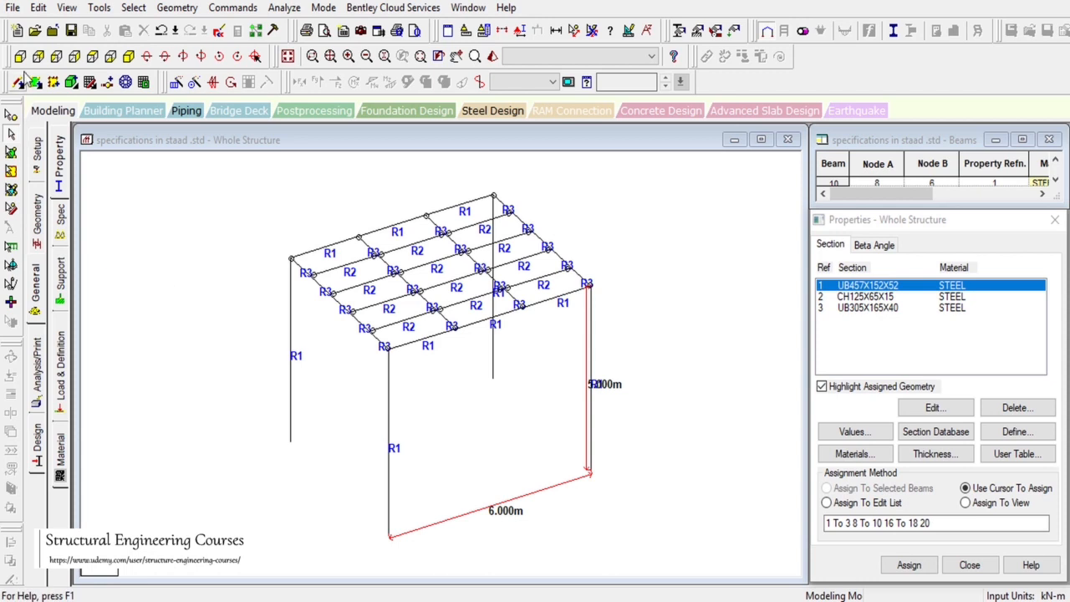
Show one front corner column and its adjoining edge beam segment in a maximized 3D rendered view.
{"action": "left_click", "coordinate": [390, 372]}
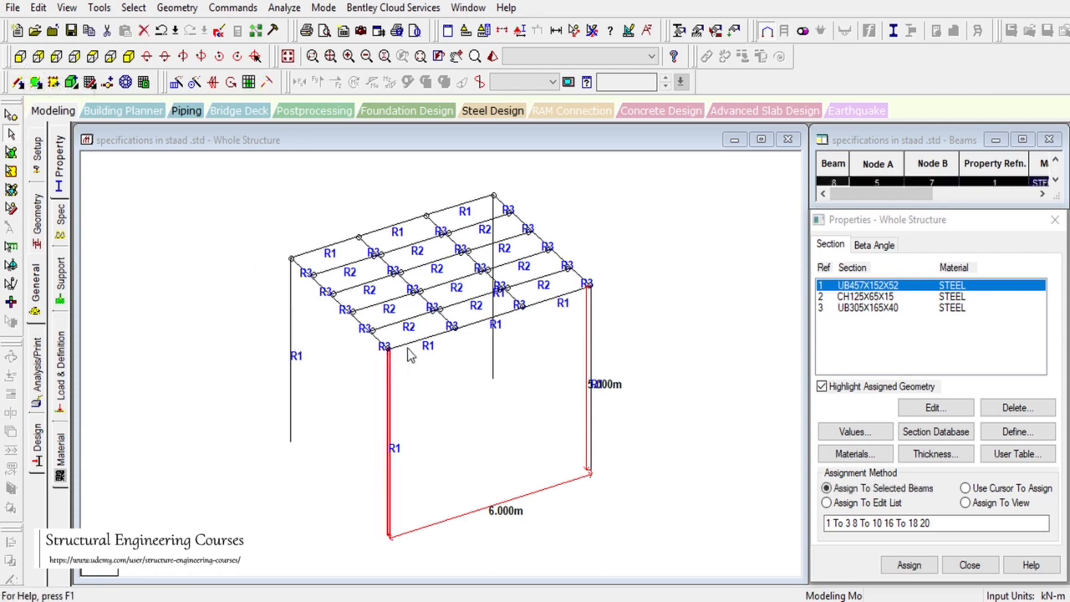
{"action": "left_click", "coordinate": [415, 341], "text": "ctrl"}
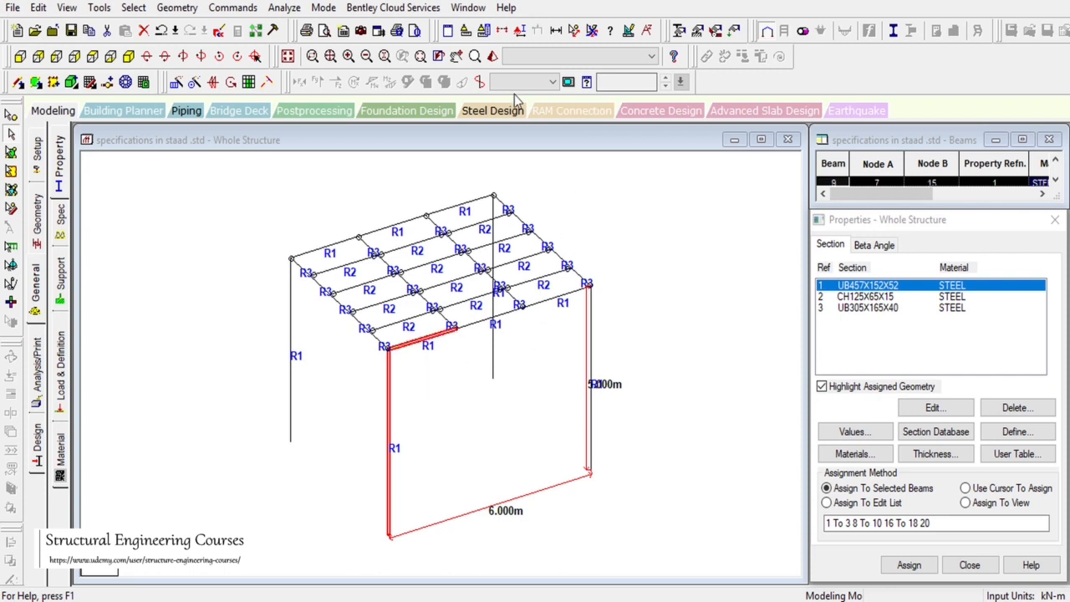
{"action": "left_click", "coordinate": [493, 57]}
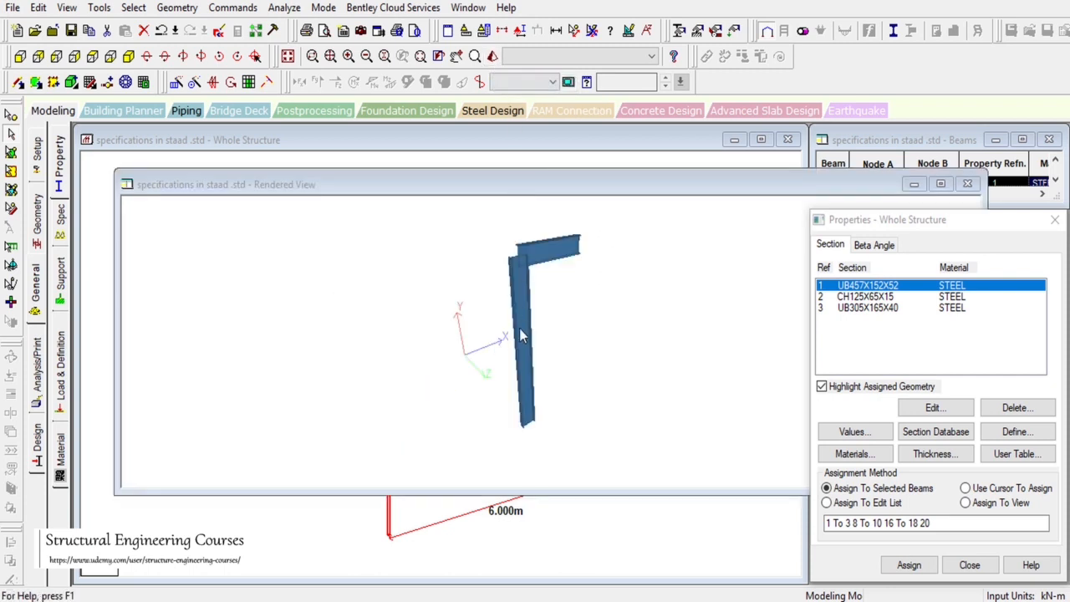
{"action": "left_click_drag", "start_coordinate": [537, 291], "coordinate": [516, 289]}
{"action": "scroll", "coordinate": [515, 287], "scroll_direction": "up", "scroll_amount": 5}
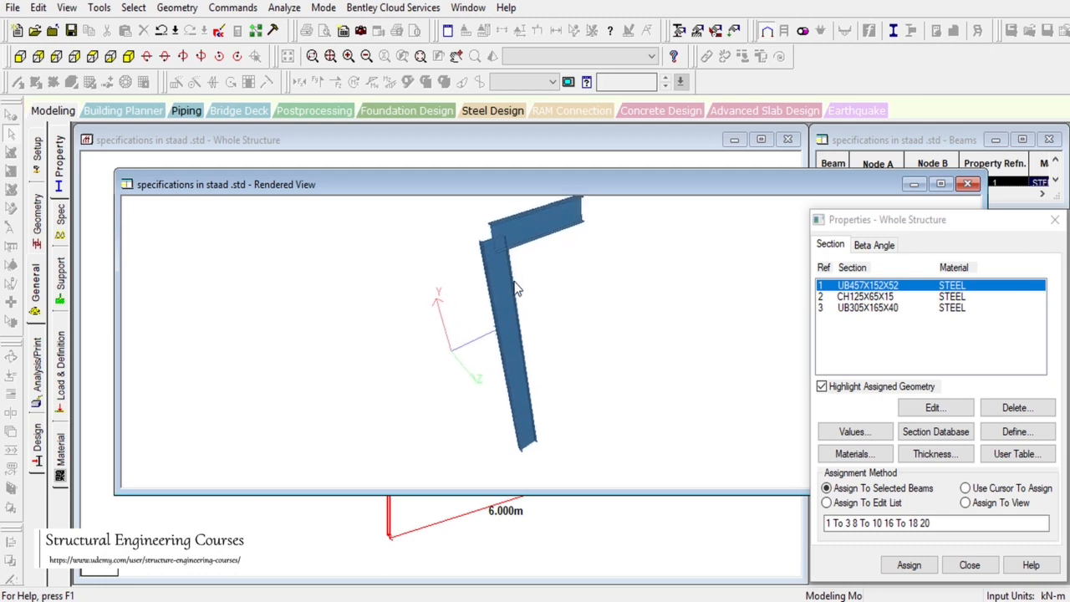
{"action": "left_click", "coordinate": [941, 185]}
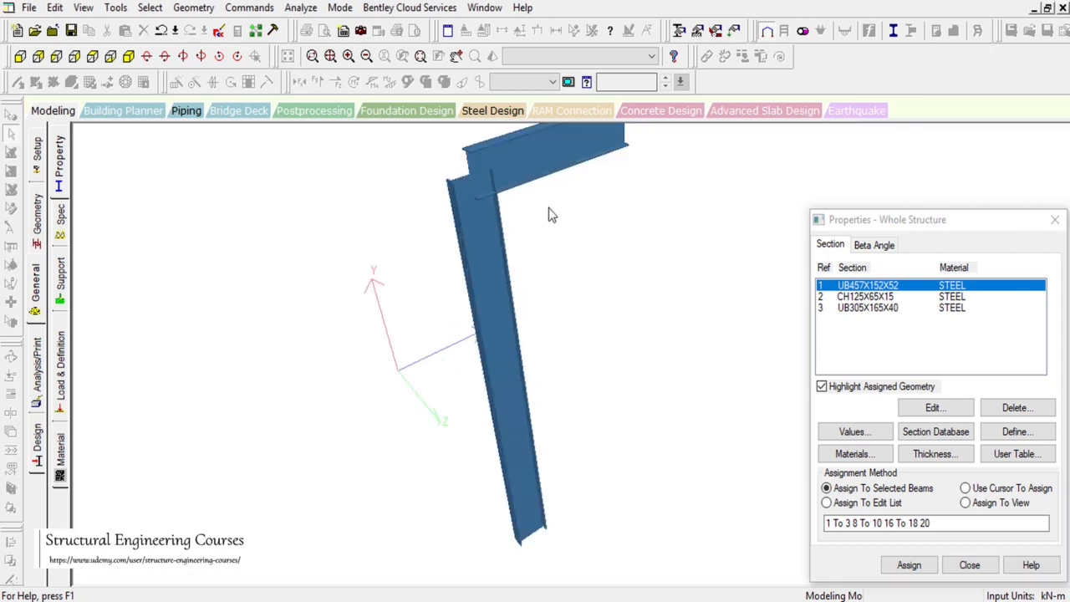
Examine the orientation of the rendered column relative to its adjoining beam from several angles.
{"action": "left_click_drag", "start_coordinate": [549, 212], "coordinate": [525, 224]}
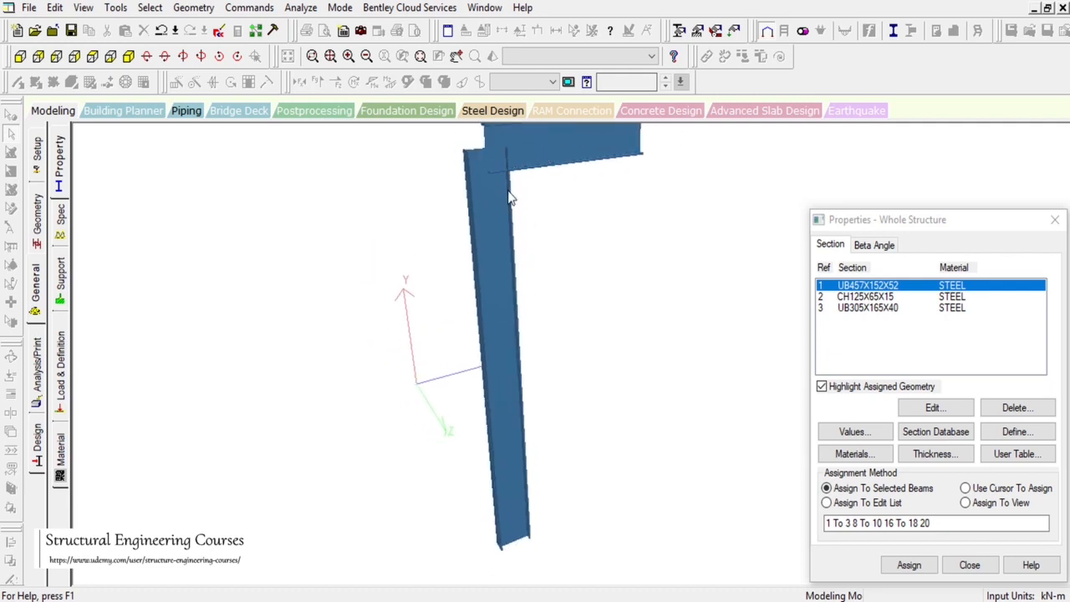
{"action": "left_click_drag", "start_coordinate": [512, 203], "coordinate": [506, 179]}
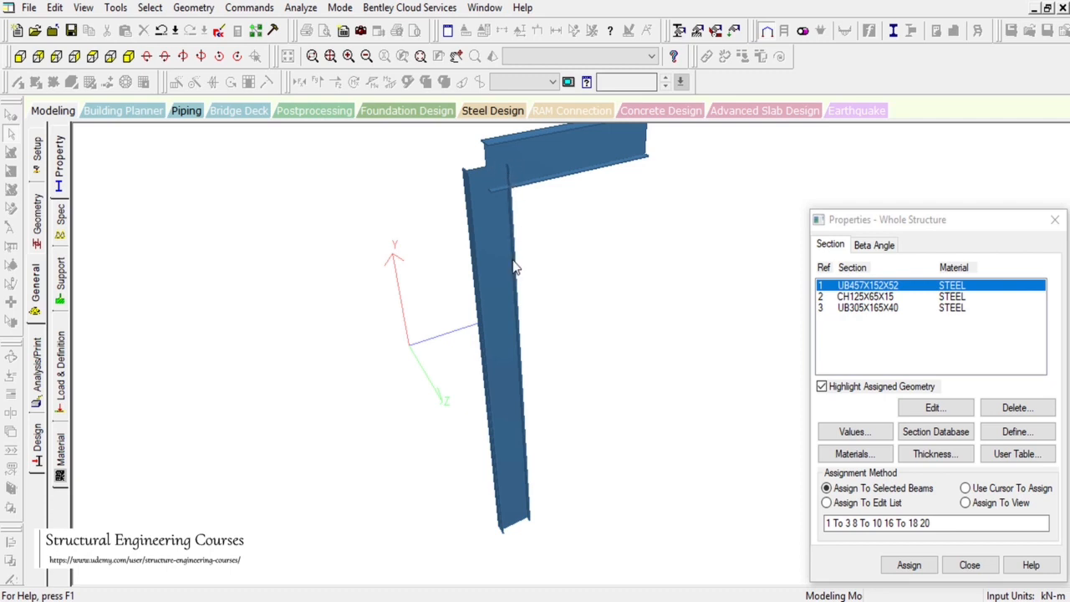
{"action": "middle_click_drag", "start_coordinate": [514, 262], "coordinate": [472, 345]}
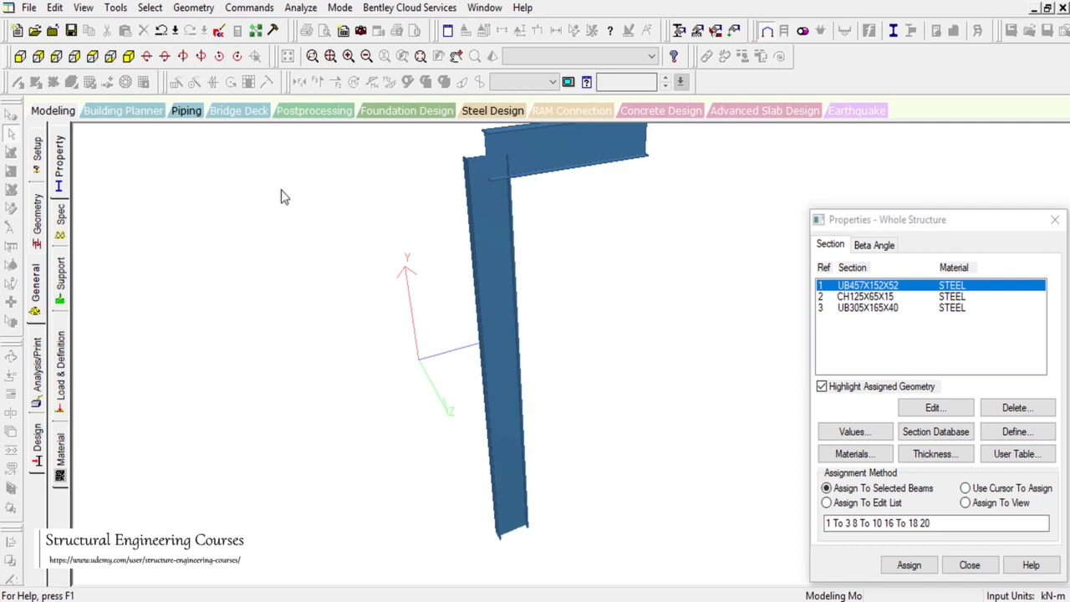
{"action": "left_click", "coordinate": [237, 56]}
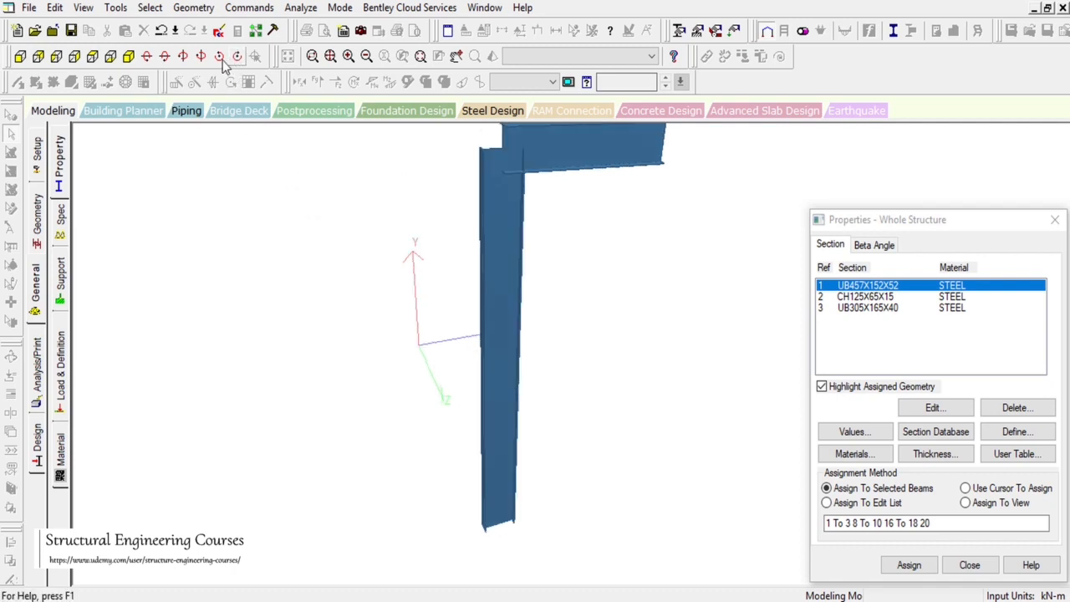
{"action": "left_click", "coordinate": [183, 58]}
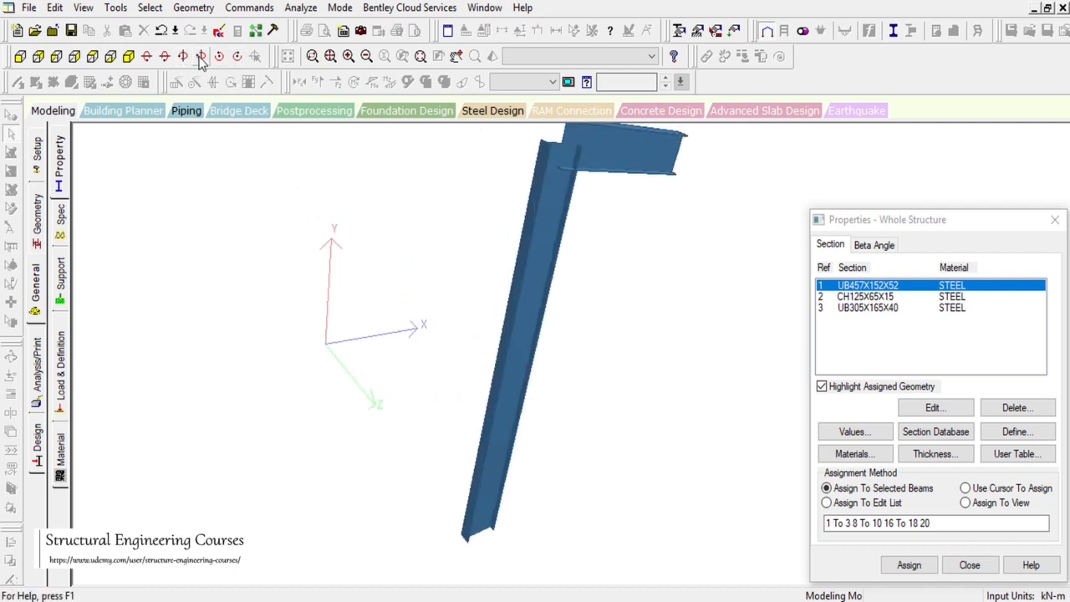
{"action": "left_click", "coordinate": [201, 57]}
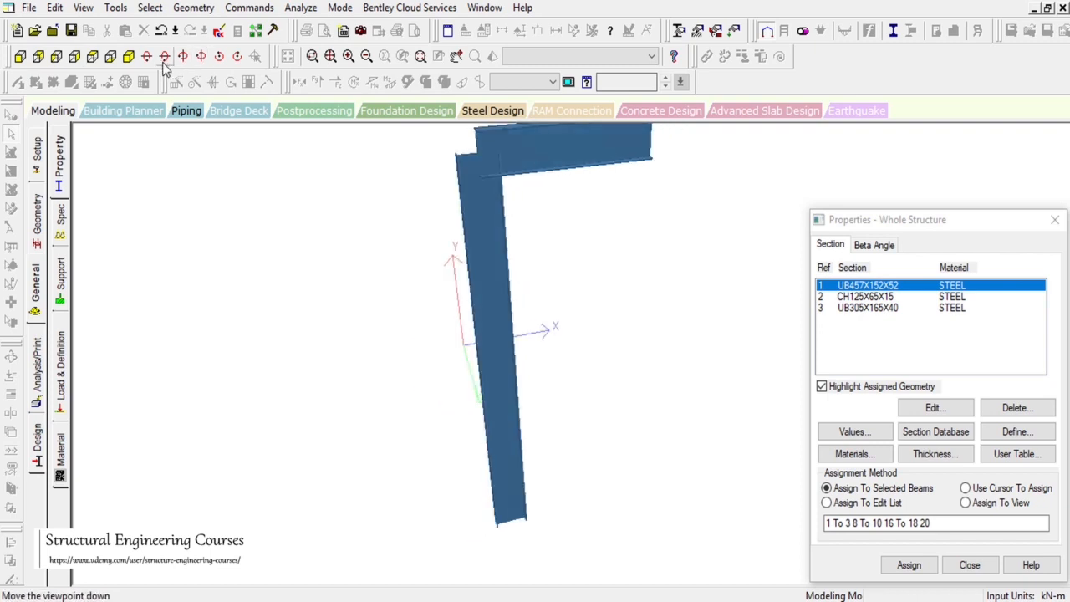
{"action": "left_click", "coordinate": [239, 58]}
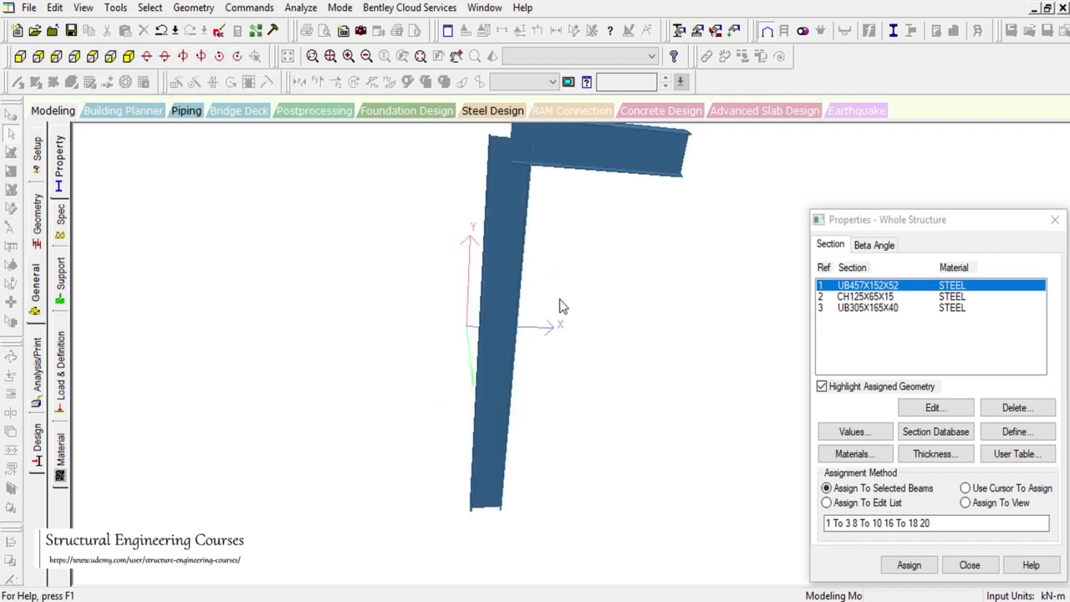
{"action": "middle_click_drag", "start_coordinate": [560, 299], "coordinate": [510, 293]}
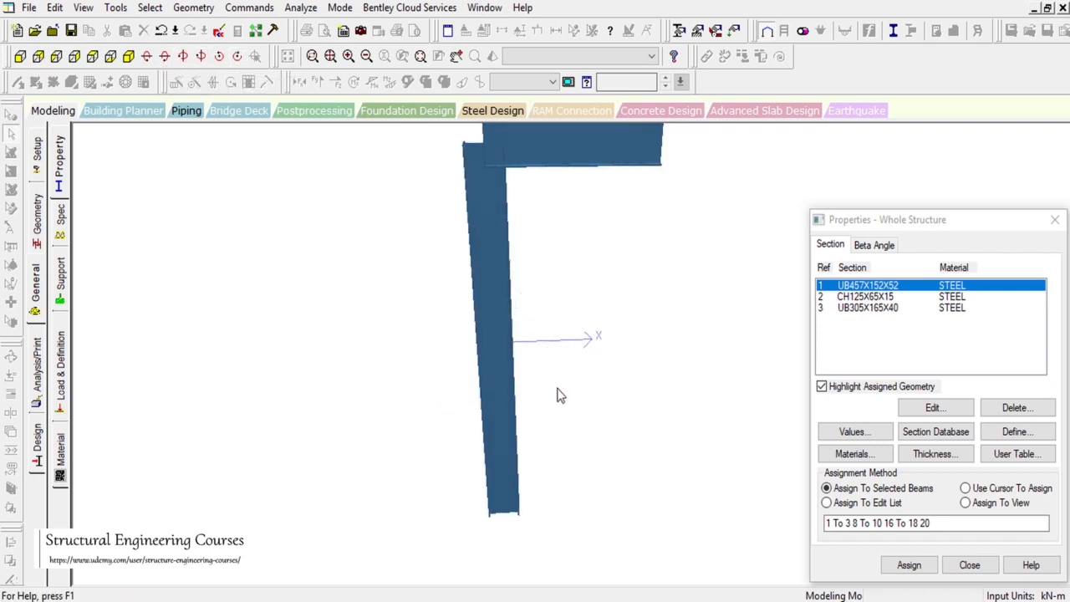
Examine the joint between the column and roof beam in the rendered view, close it and clear the member selection.
{"action": "middle_click_drag", "start_coordinate": [559, 393], "coordinate": [608, 337]}
{"action": "middle_click_drag", "start_coordinate": [565, 207], "coordinate": [567, 167]}
{"action": "left_click", "coordinate": [1062, 7]}
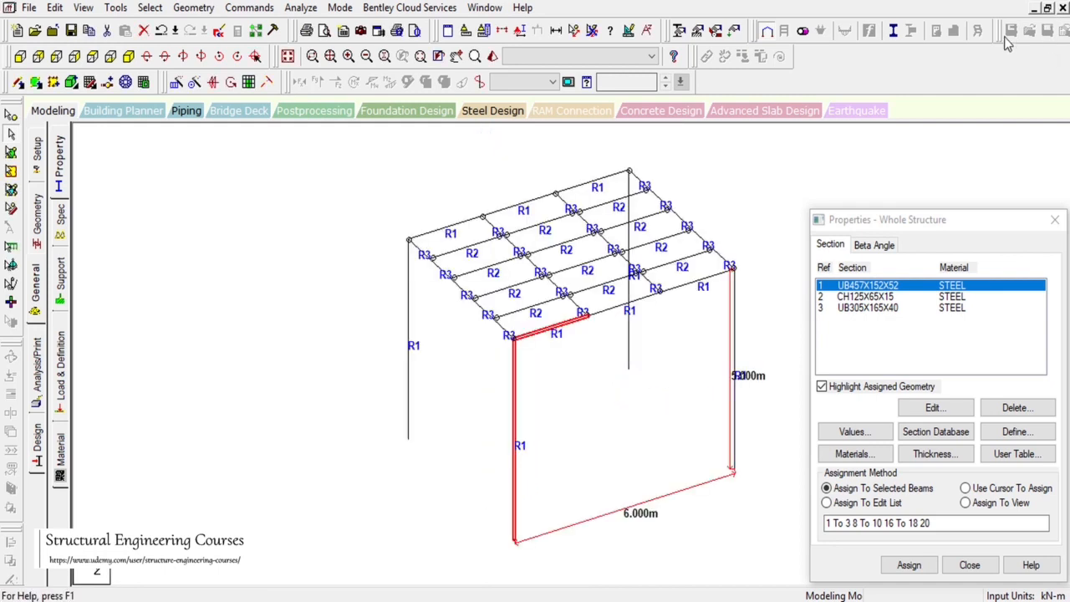
{"action": "left_click", "coordinate": [539, 381]}
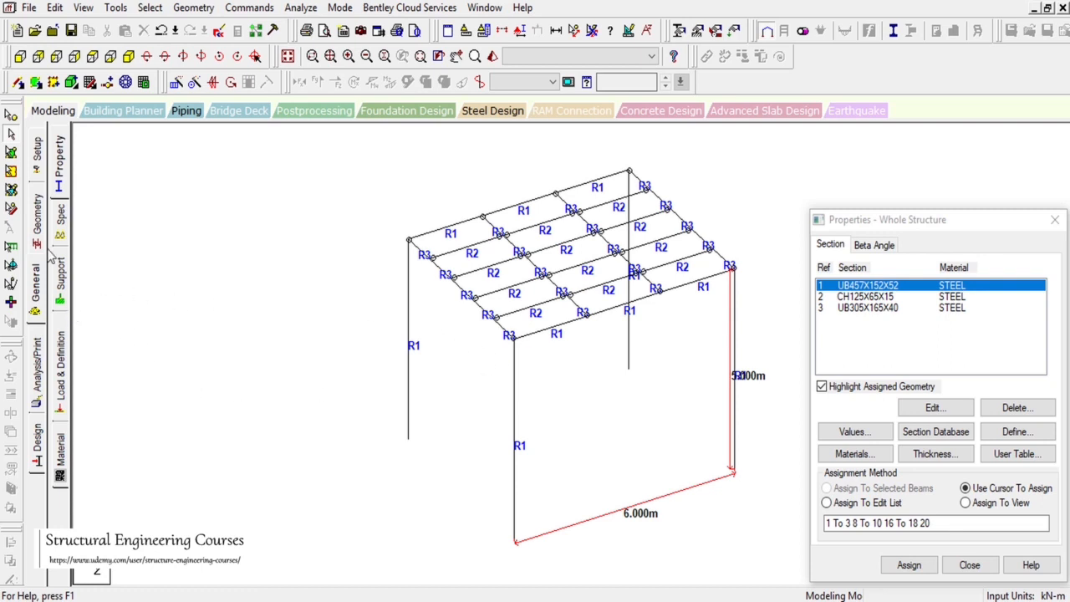
Add a beam offset specification at the End location, in the Global direction, with an X offset of 0.225 m.
{"action": "left_click", "coordinate": [60, 219]}
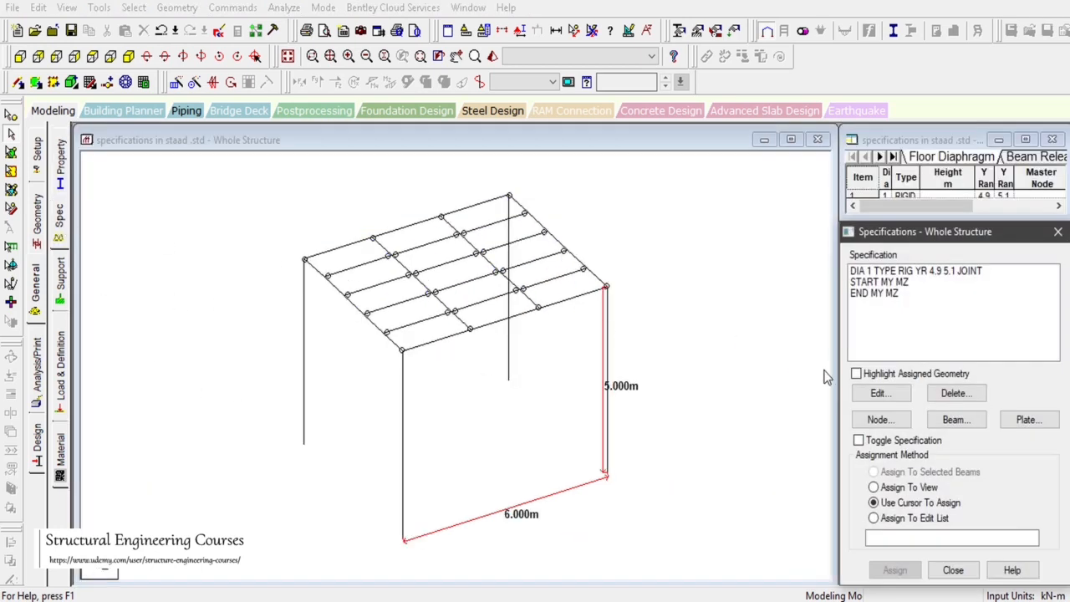
{"action": "left_click", "coordinate": [955, 420]}
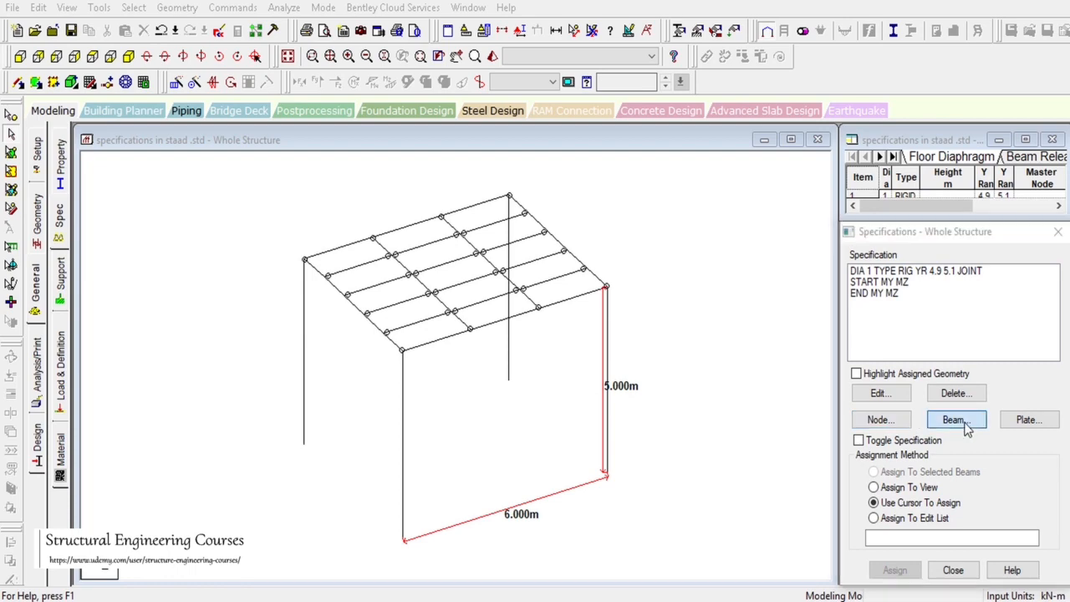
{"action": "left_click_drag", "start_coordinate": [781, 243], "coordinate": [737, 201]}
{"action": "left_click", "coordinate": [752, 245]}
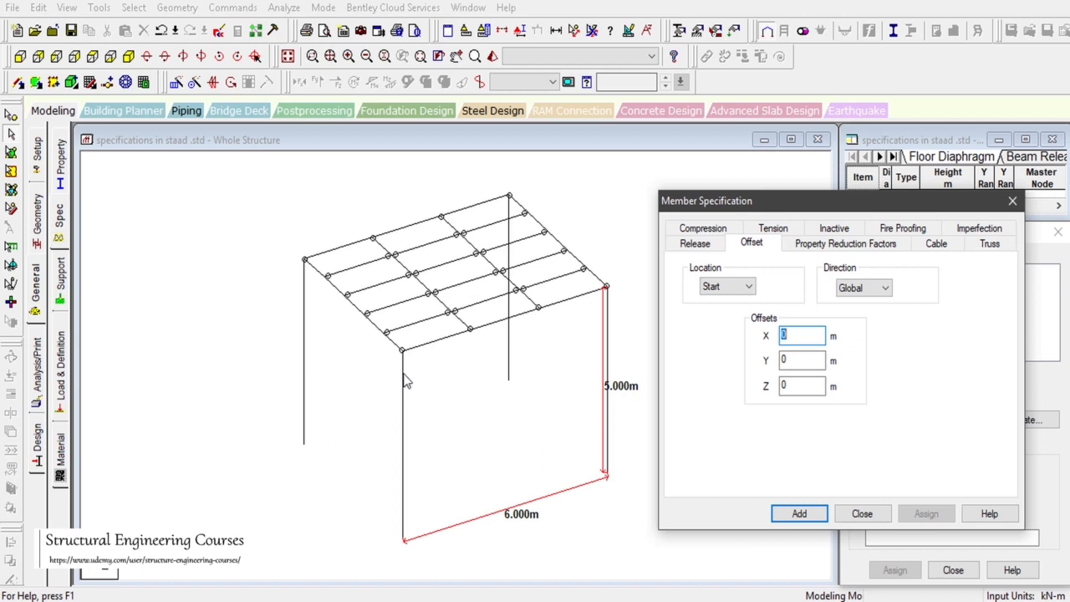
{"action": "left_click", "coordinate": [728, 289]}
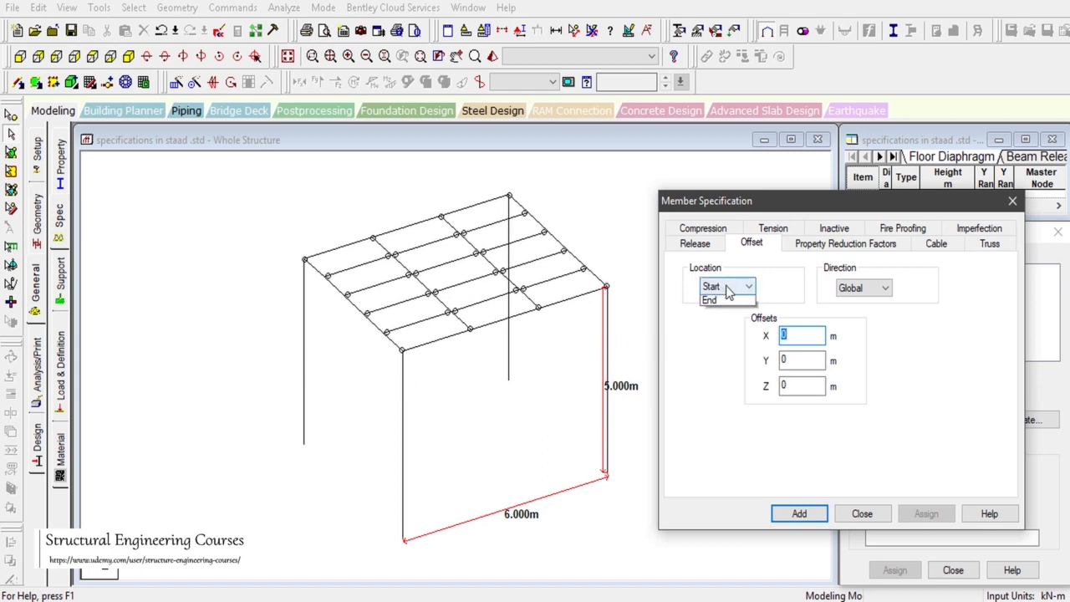
{"action": "left_click", "coordinate": [718, 295]}
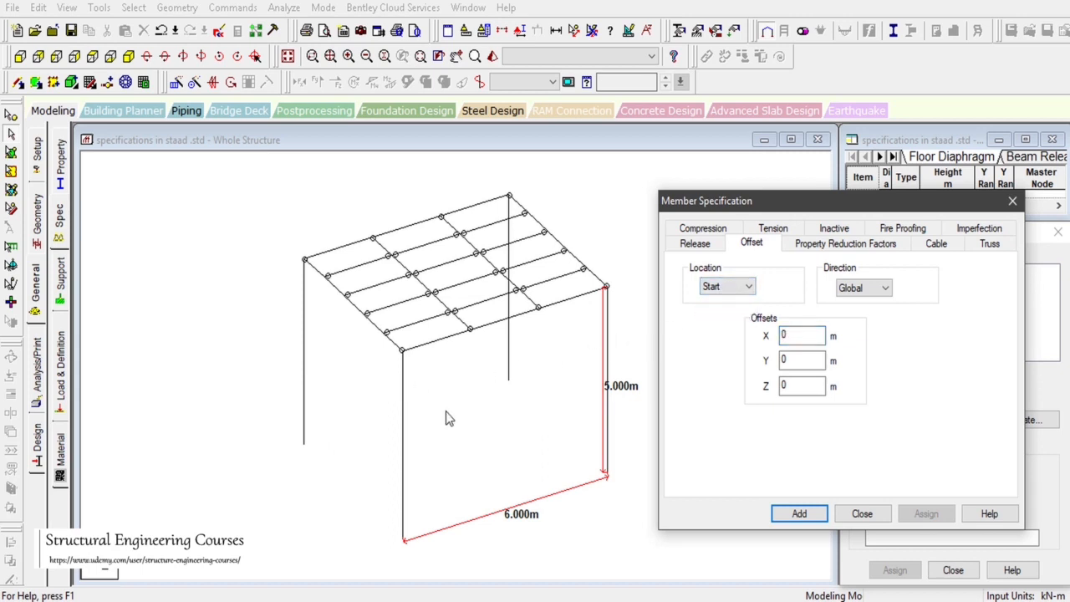
{"action": "key", "text": "Down"}
{"action": "left_click", "coordinate": [795, 335]}
{"action": "double_click", "coordinate": [775, 336]}
{"action": "type", "text": "5"}
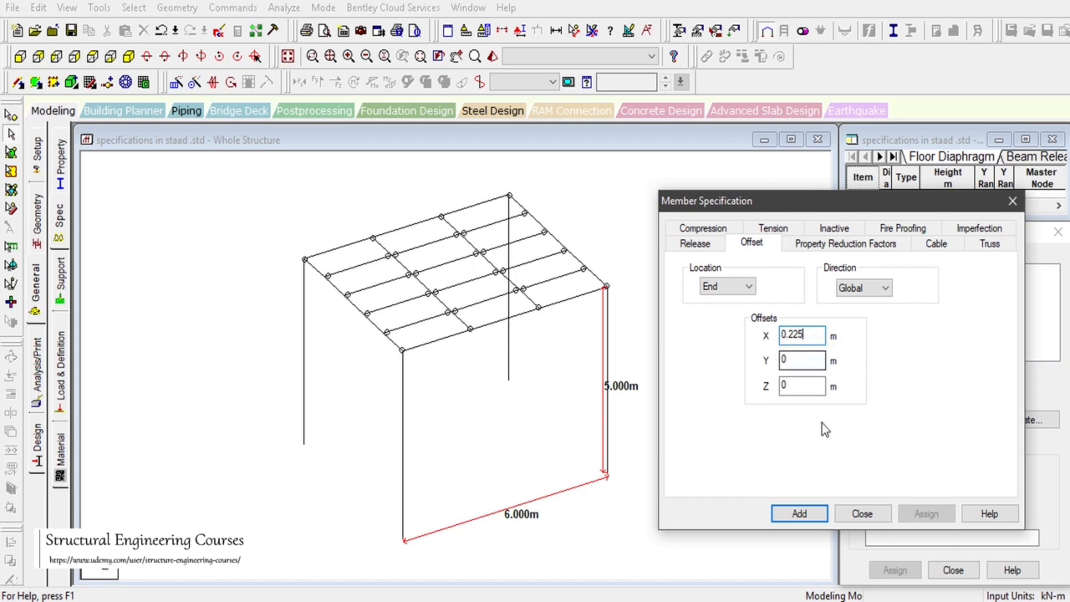
{"action": "left_click", "coordinate": [804, 512]}
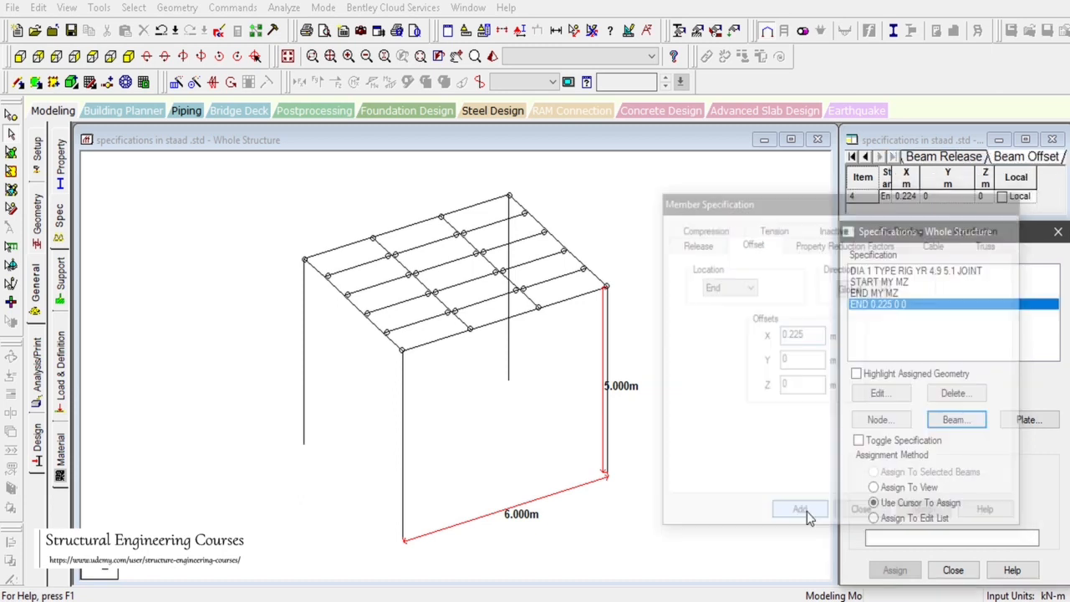
Assign the 0.225 m end offset to beam 9, the front roof-edge beam at the nearest corner column.
{"action": "left_click", "coordinate": [953, 423]}
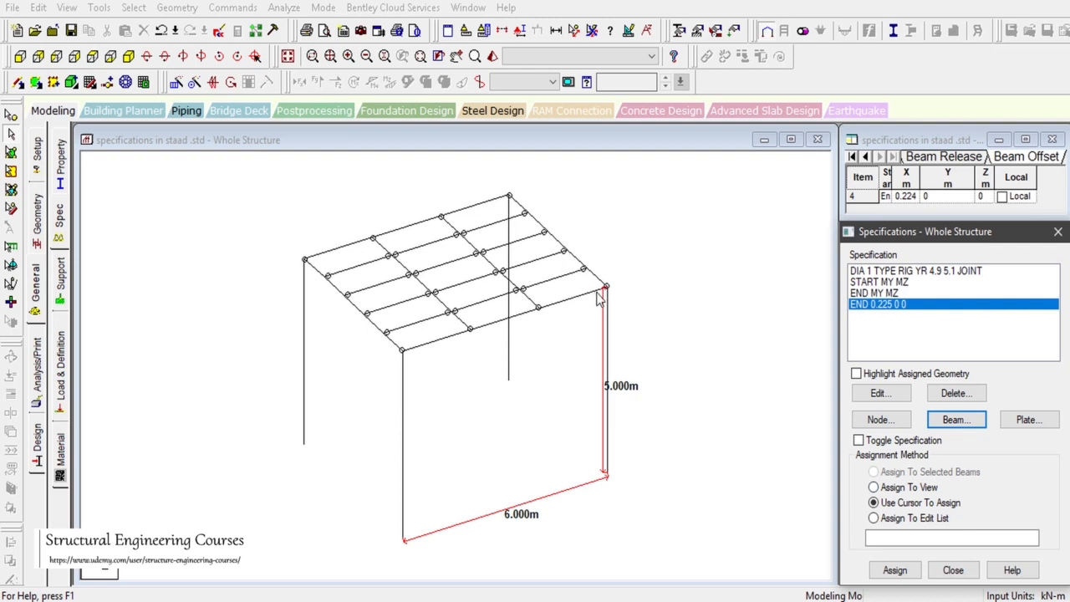
{"action": "left_click", "coordinate": [428, 352]}
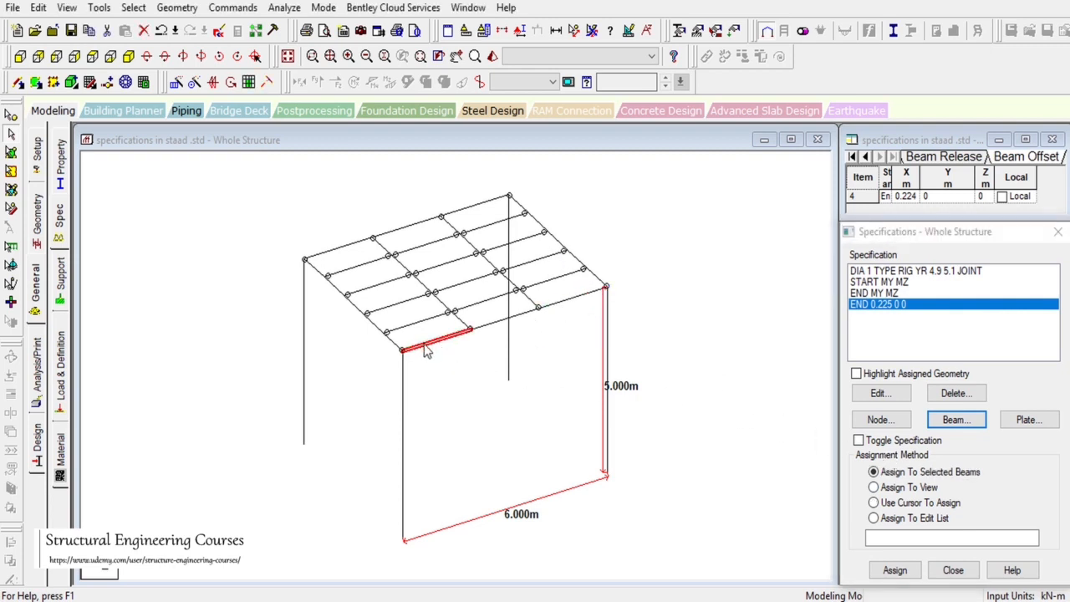
{"action": "left_click", "coordinate": [893, 570]}
{"action": "left_click", "coordinate": [959, 450]}
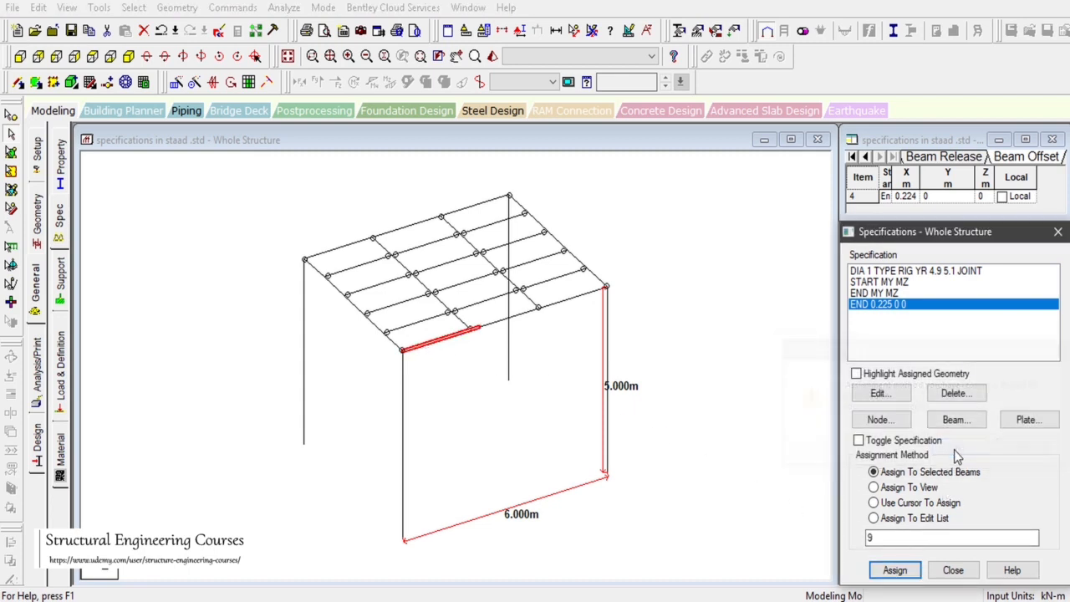
{"action": "left_click", "coordinate": [461, 460]}
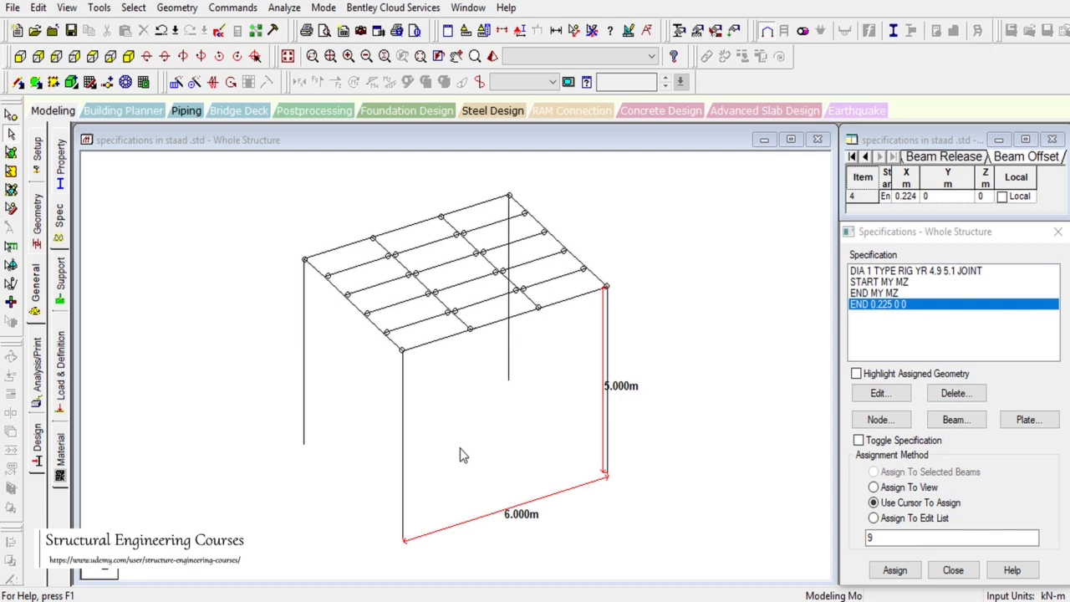
Turn on the beam start and end colour display and reassign the end offset to beam 9.
{"action": "left_click", "coordinate": [457, 408]}
{"action": "key", "text": "shift+e"}
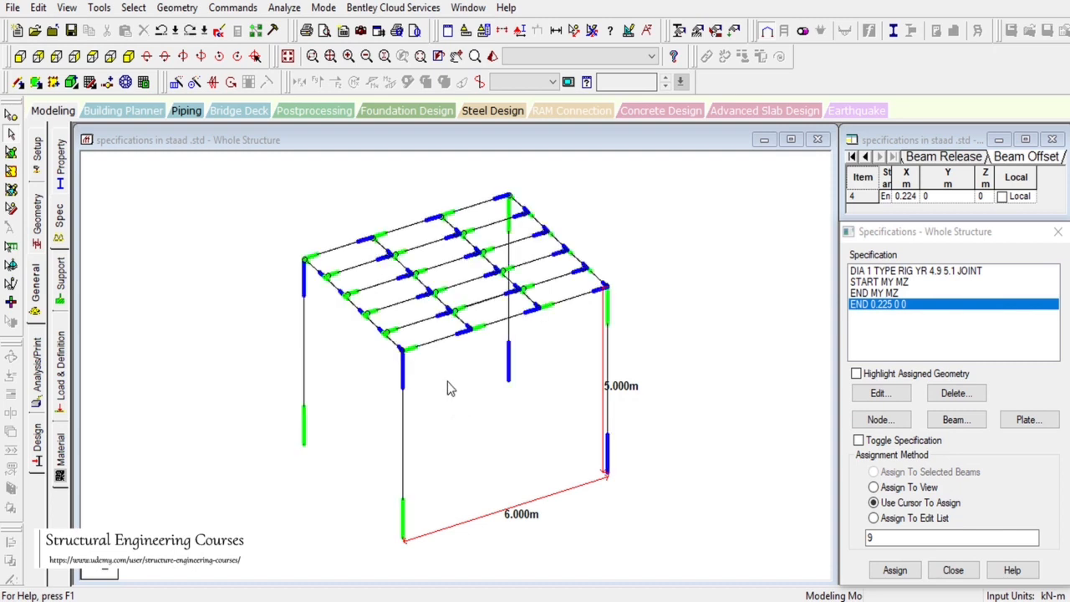
{"action": "left_click", "coordinate": [436, 340]}
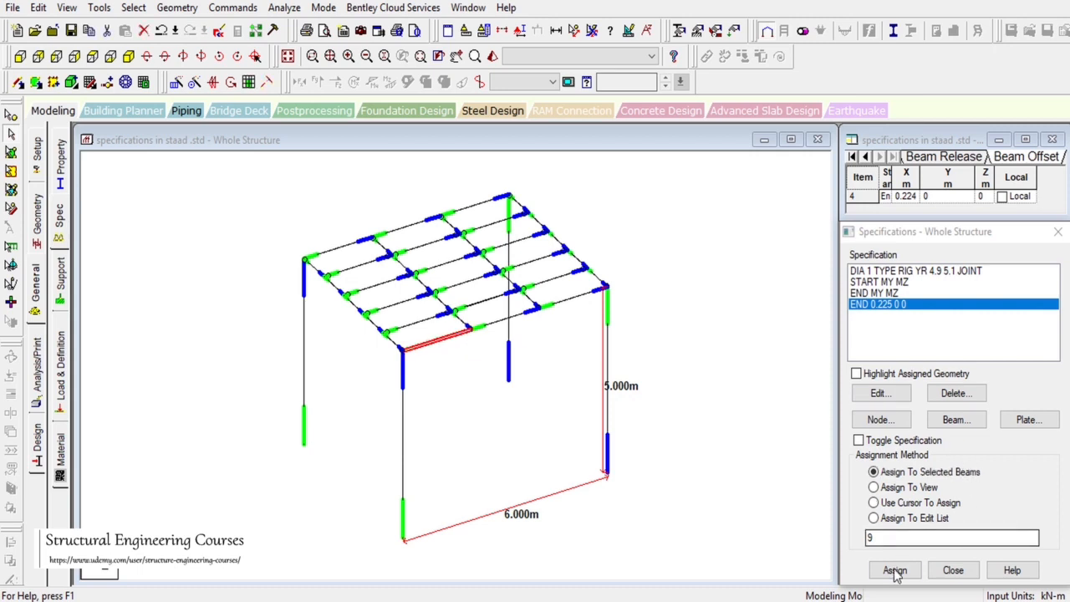
{"action": "left_click", "coordinate": [895, 571]}
{"action": "left_click", "coordinate": [959, 447]}
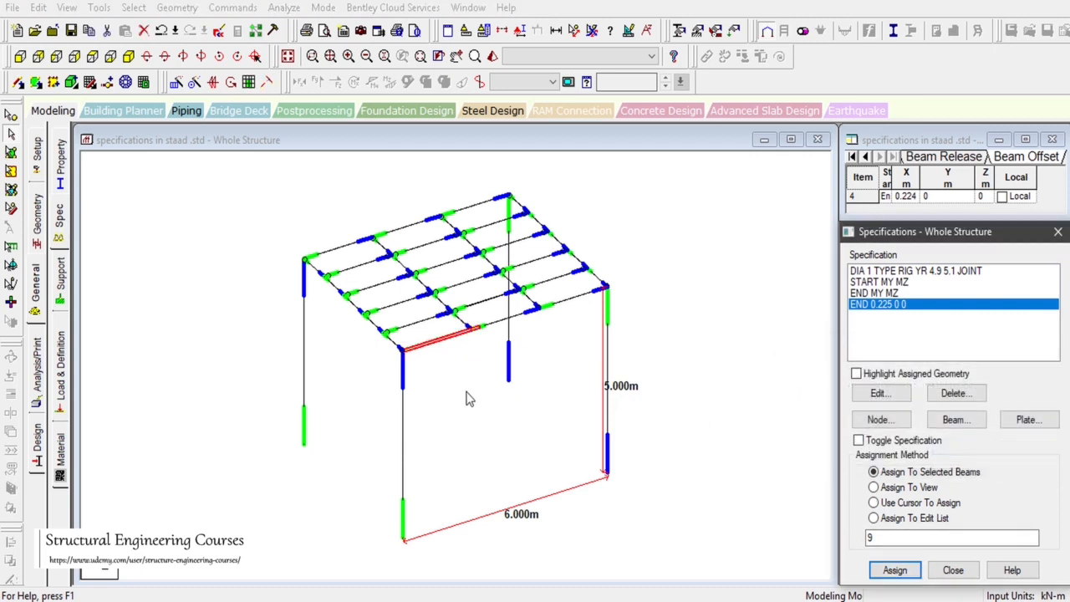
Check the end-offset beam 9 together with its corner column in a rendered view, then close that view.
{"action": "left_click", "coordinate": [433, 352]}
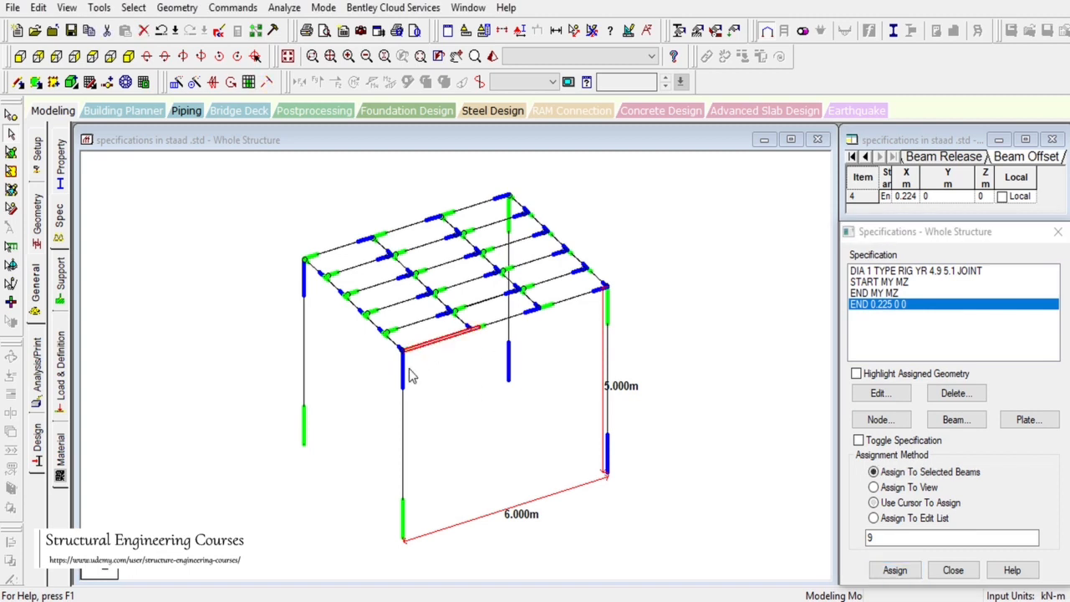
{"action": "left_click", "coordinate": [493, 56]}
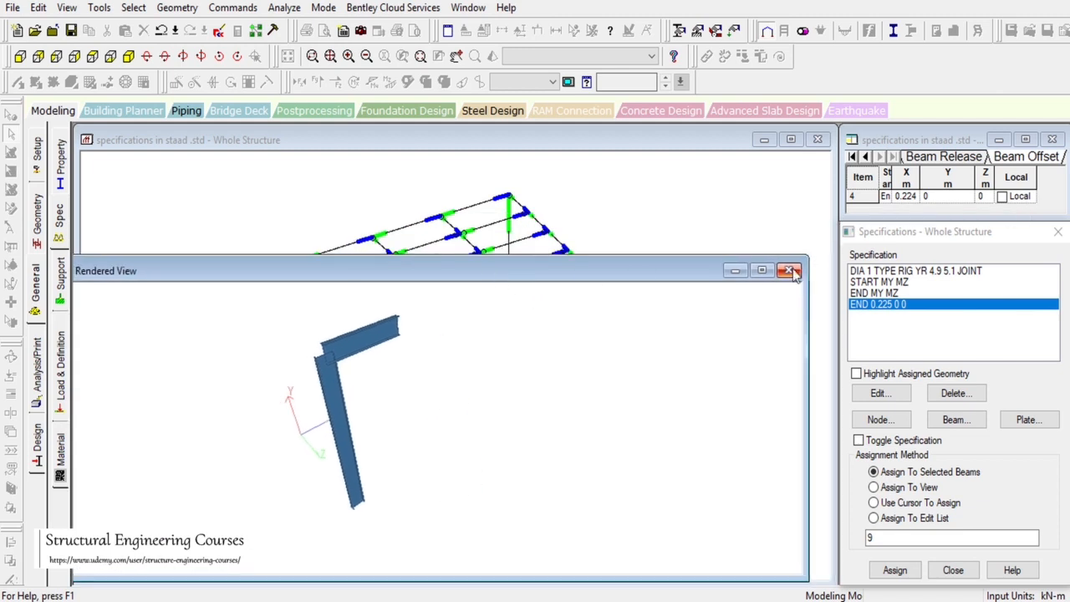
{"action": "left_click", "coordinate": [788, 270]}
{"action": "left_click_drag", "start_coordinate": [703, 296], "coordinate": [733, 329]}
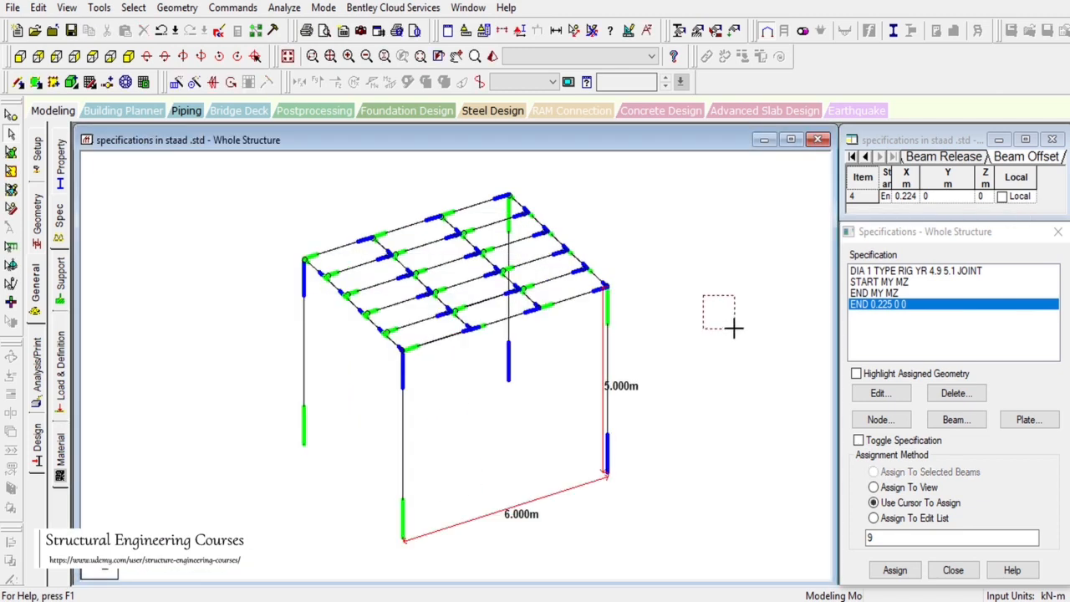
Change the location of the 0.225 m X offset specification to Start.
{"action": "left_click", "coordinate": [892, 309]}
{"action": "double_click", "coordinate": [892, 310]}
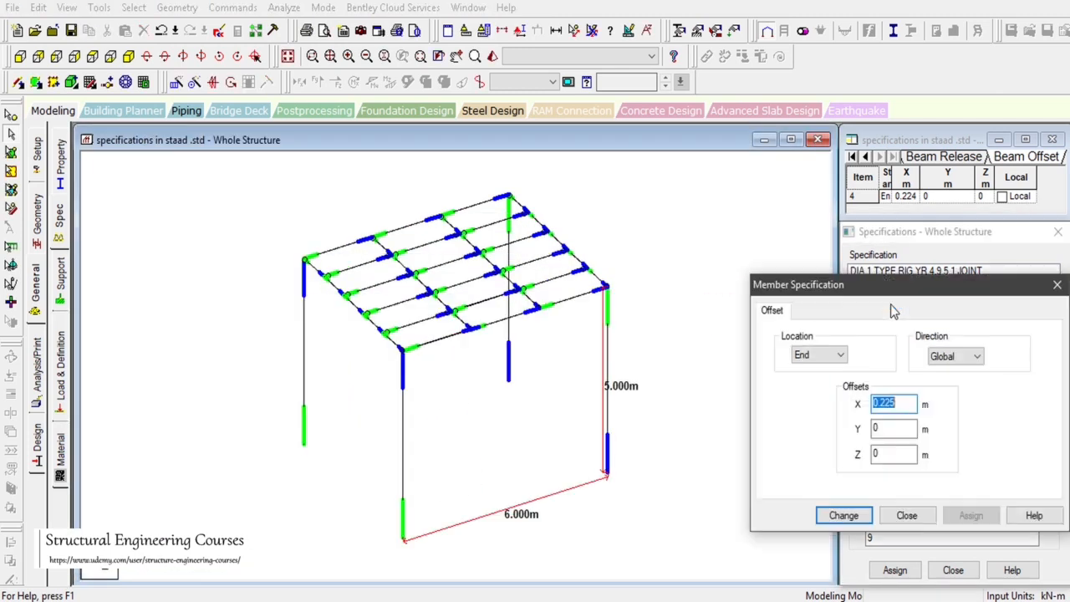
{"action": "left_click", "coordinate": [823, 358]}
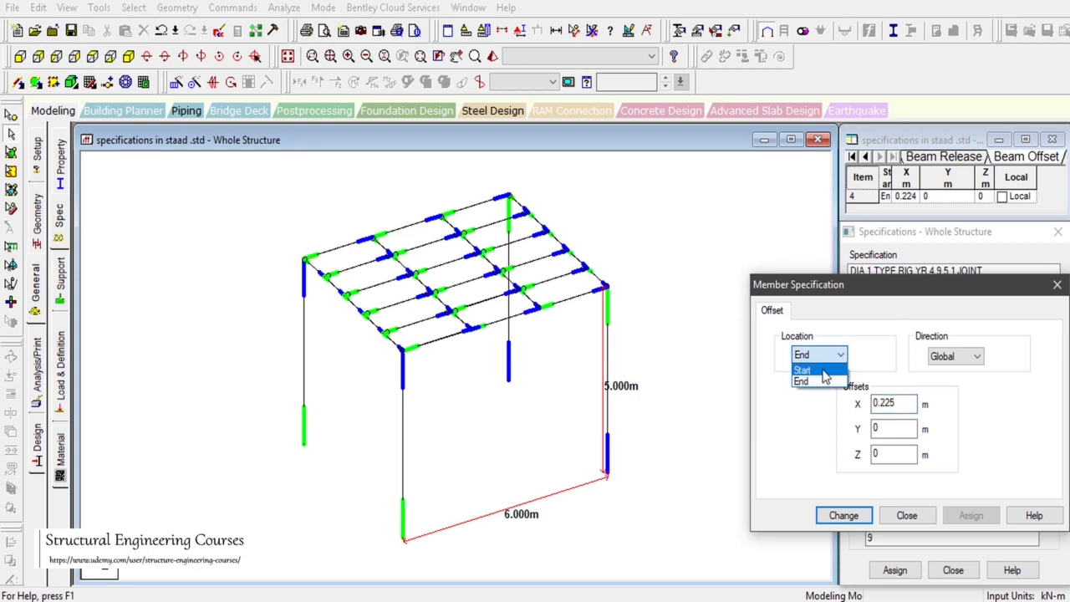
{"action": "left_click", "coordinate": [804, 377]}
{"action": "left_click", "coordinate": [844, 516]}
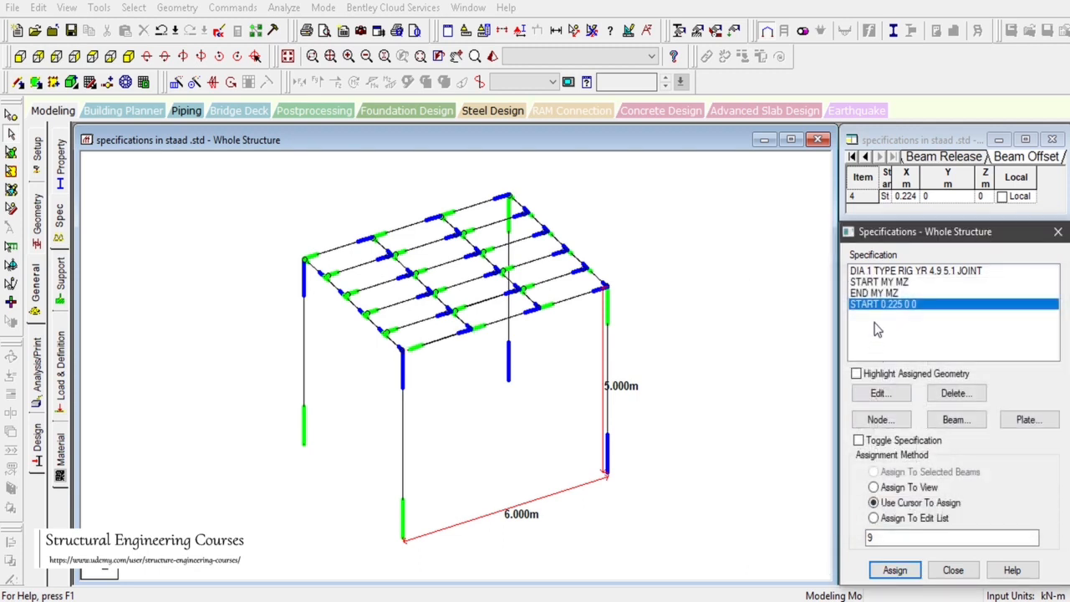
Reopen the 0.225 m offset specification, keep Start as its location and reapply it.
{"action": "scroll", "coordinate": [416, 349], "scroll_direction": "up", "scroll_amount": 3}
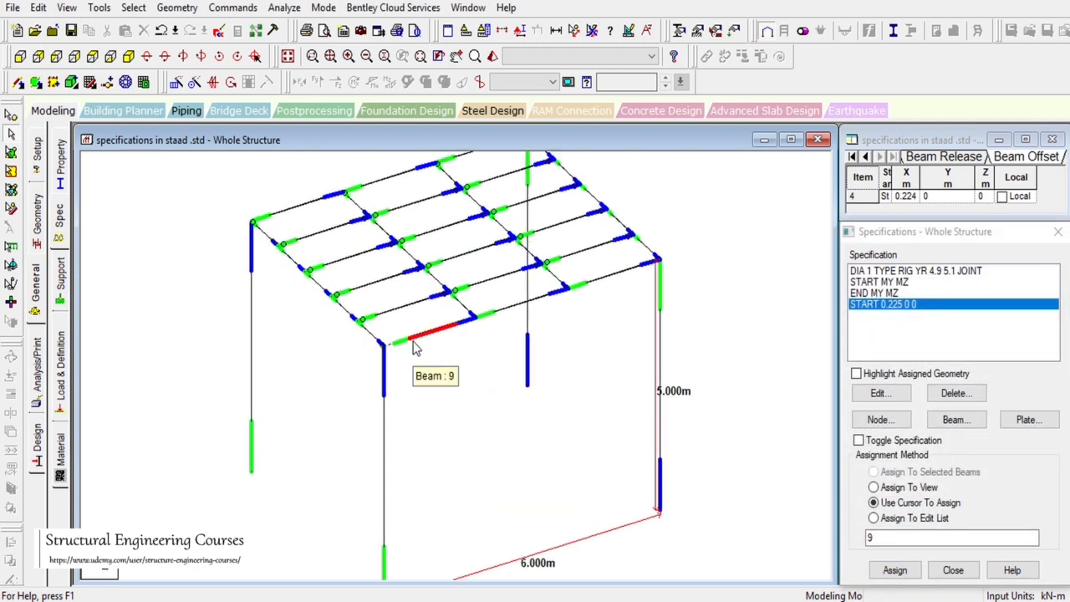
{"action": "scroll", "coordinate": [416, 349], "scroll_direction": "up", "scroll_amount": 1}
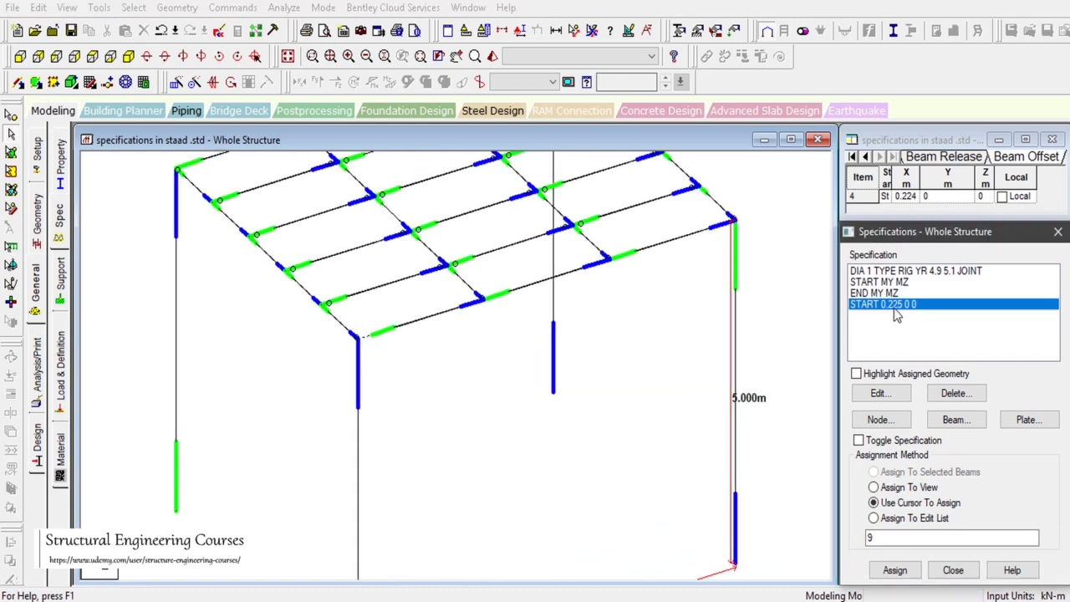
{"action": "double_click", "coordinate": [893, 306]}
{"action": "left_click_drag", "start_coordinate": [874, 286], "coordinate": [814, 263]}
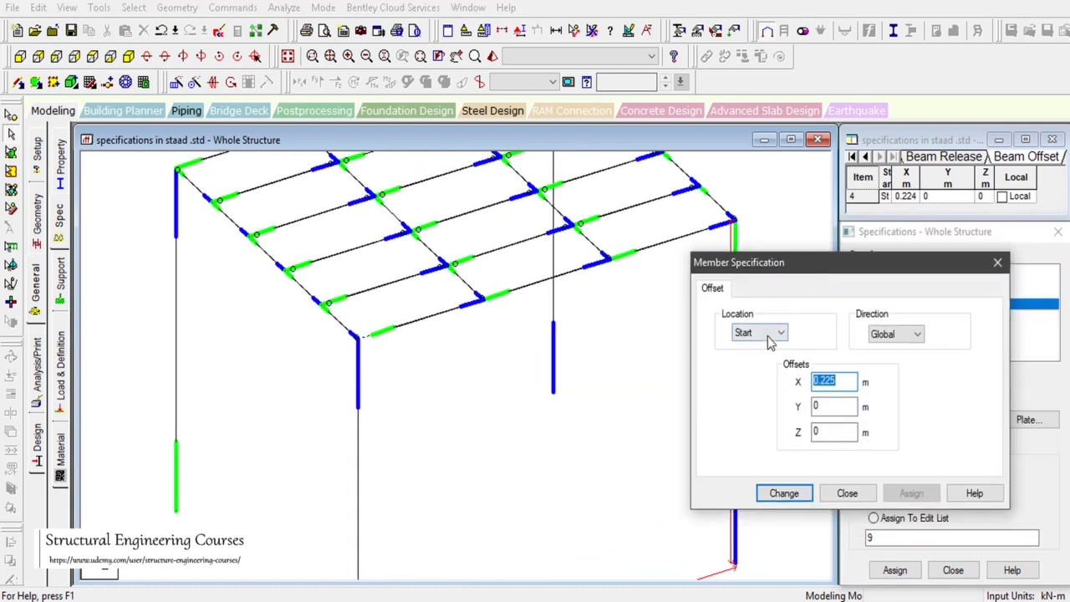
{"action": "left_click", "coordinate": [766, 334]}
{"action": "left_click", "coordinate": [764, 348]}
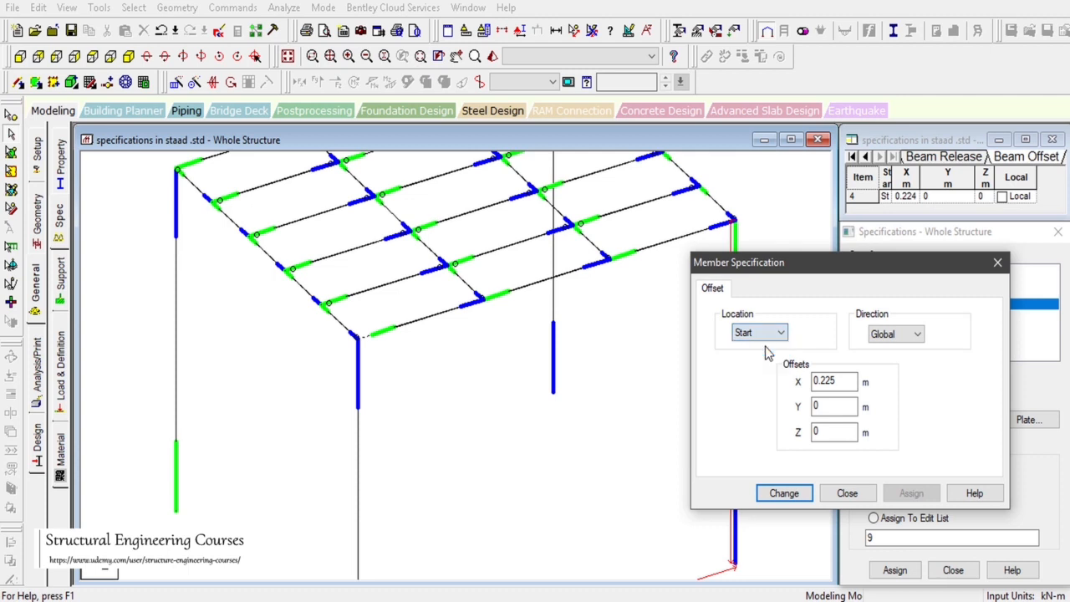
{"action": "left_click", "coordinate": [783, 493]}
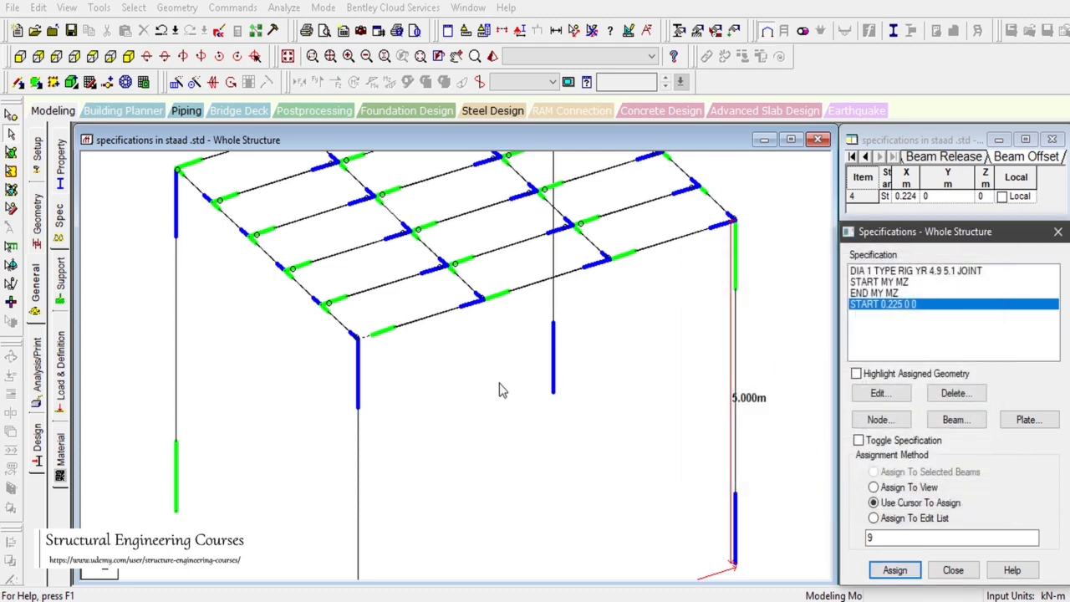
Examine the start-offset beam 9 and its column face in a rendered view from several angles, then clear the selection.
{"action": "left_click", "coordinate": [400, 328]}
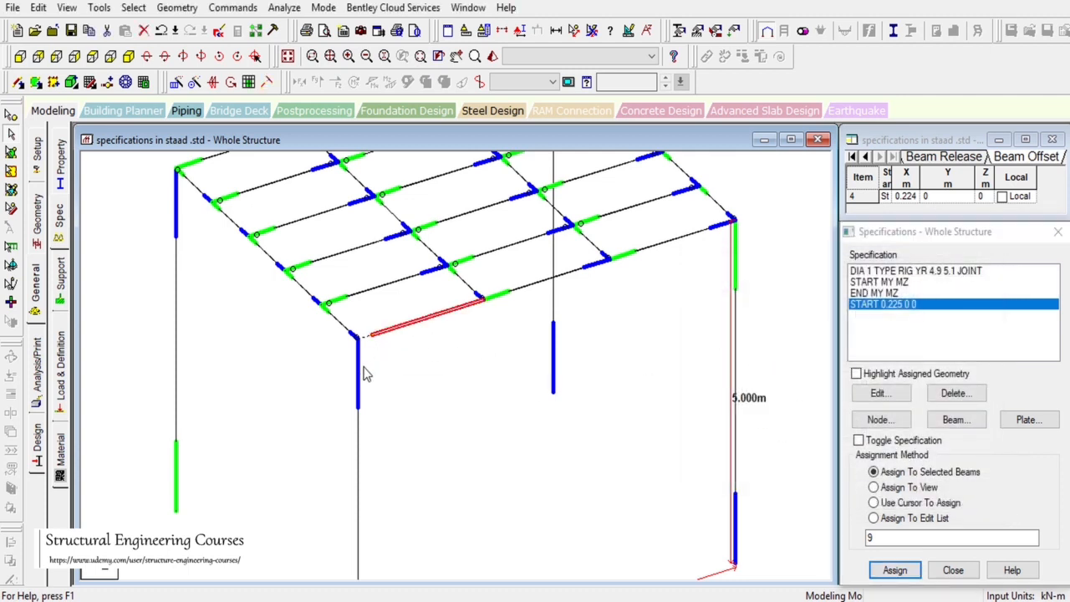
{"action": "left_click", "coordinate": [360, 445], "text": "ctrl"}
{"action": "left_click", "coordinate": [477, 82]}
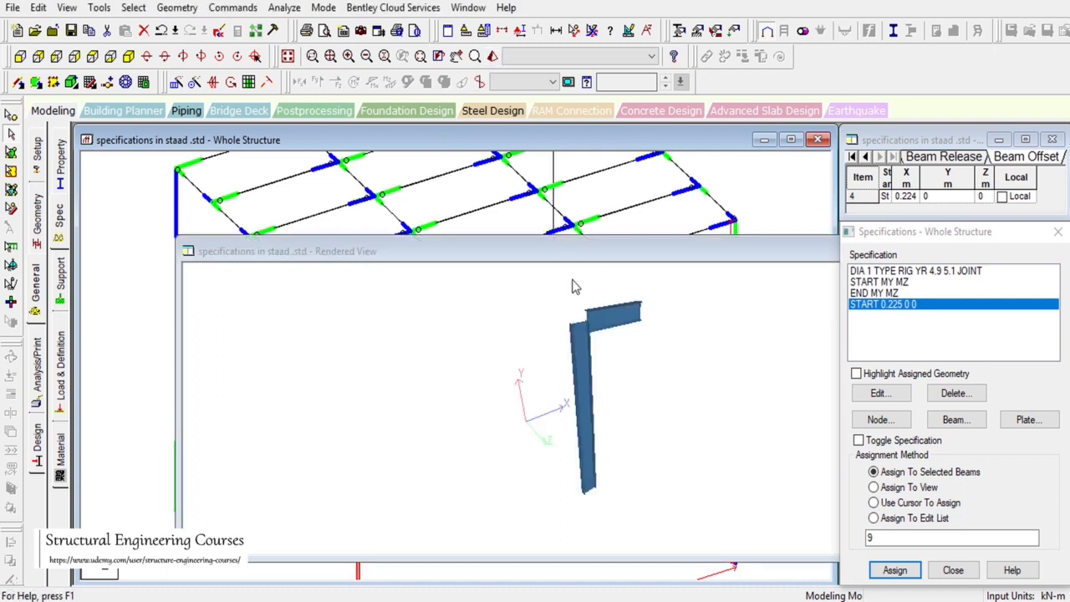
{"action": "left_click_drag", "start_coordinate": [586, 451], "coordinate": [568, 355]}
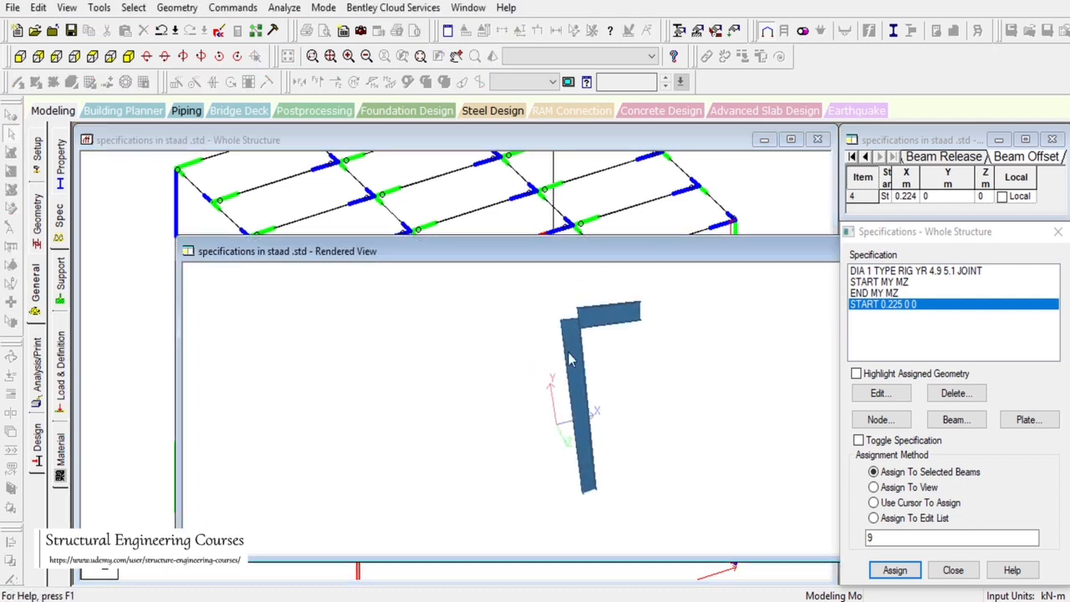
{"action": "left_click_drag", "start_coordinate": [588, 483], "coordinate": [473, 488]}
{"action": "scroll", "coordinate": [675, 353], "scroll_direction": "up", "scroll_amount": 5}
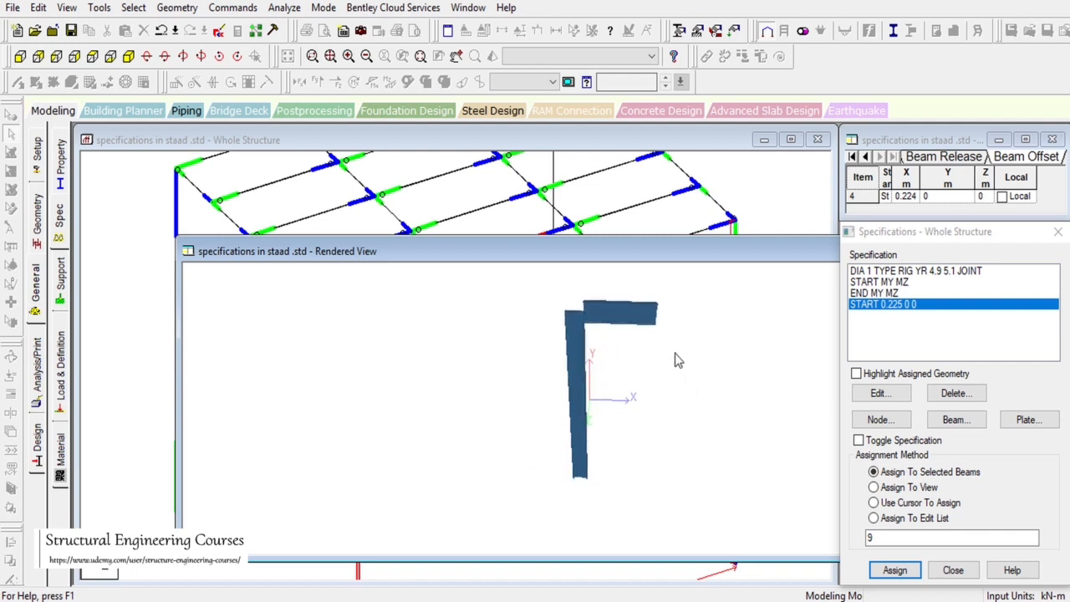
{"action": "scroll", "coordinate": [664, 365], "scroll_direction": "up", "scroll_amount": 2}
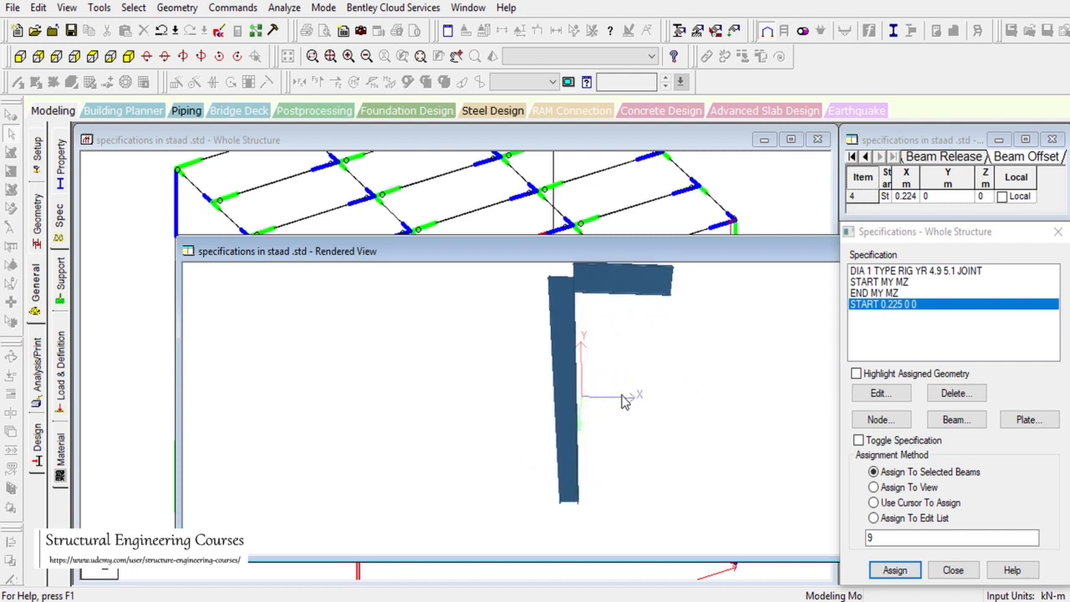
{"action": "mouse_move", "coordinate": [560, 319]}
{"action": "left_mouse_down"}
{"action": "mouse_move", "coordinate": [570, 337]}
{"action": "mouse_move", "coordinate": [562, 318]}
{"action": "left_mouse_up"}
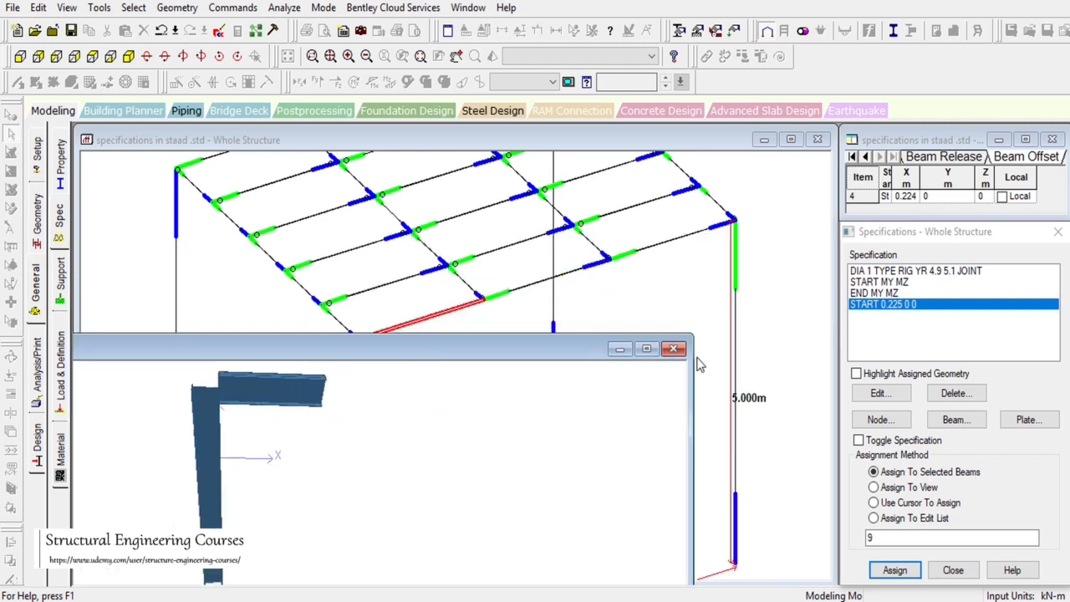
{"action": "left_click", "coordinate": [674, 351]}
{"action": "left_click", "coordinate": [661, 341]}
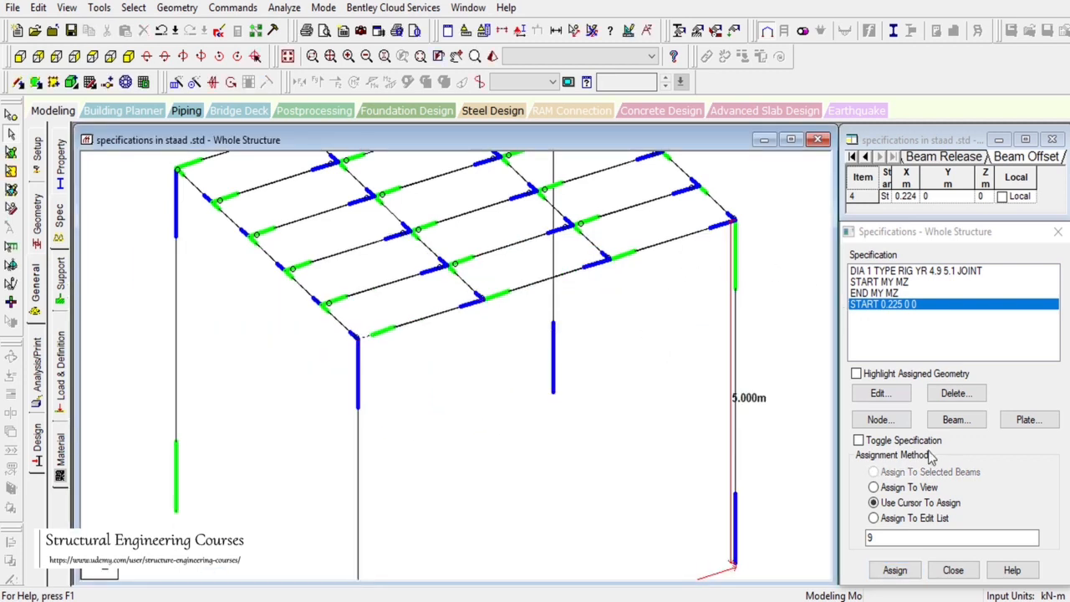
Add a beam offset specification at the End location, global direction, with an X offset of 0.225 m.
{"action": "left_click", "coordinate": [958, 413]}
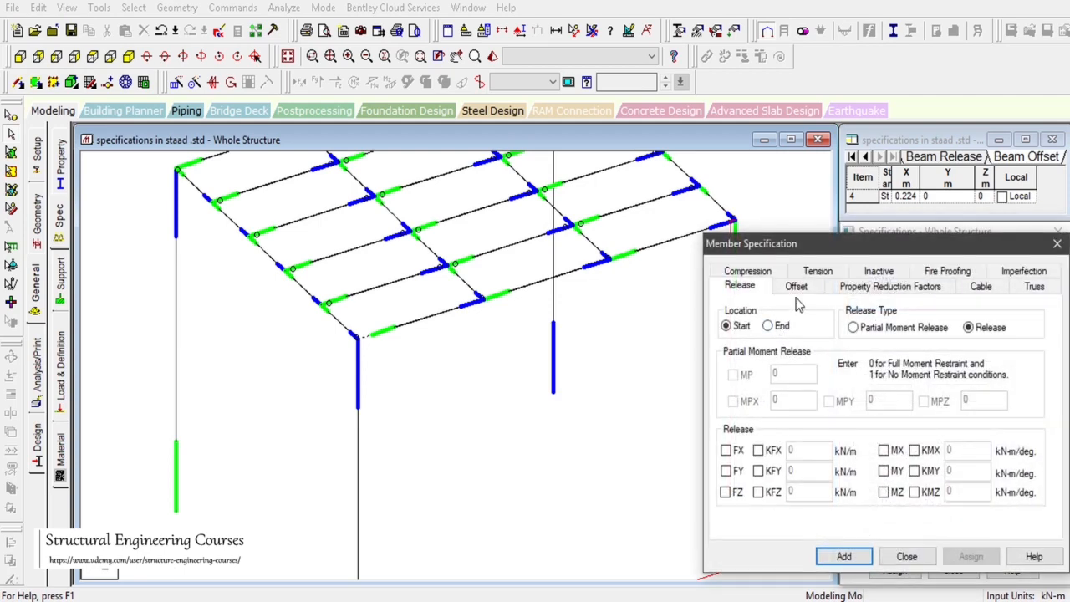
{"action": "left_click", "coordinate": [796, 286]}
{"action": "left_click", "coordinate": [781, 335]}
{"action": "left_click", "coordinate": [760, 346]}
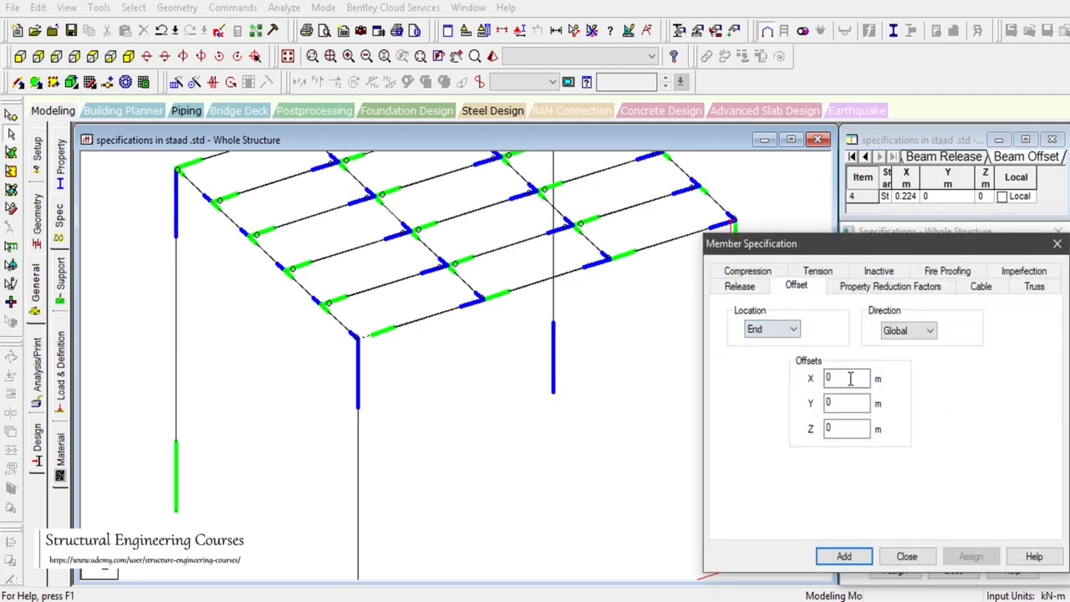
{"action": "left_click", "coordinate": [850, 377]}
{"action": "type", "text": ".225"}
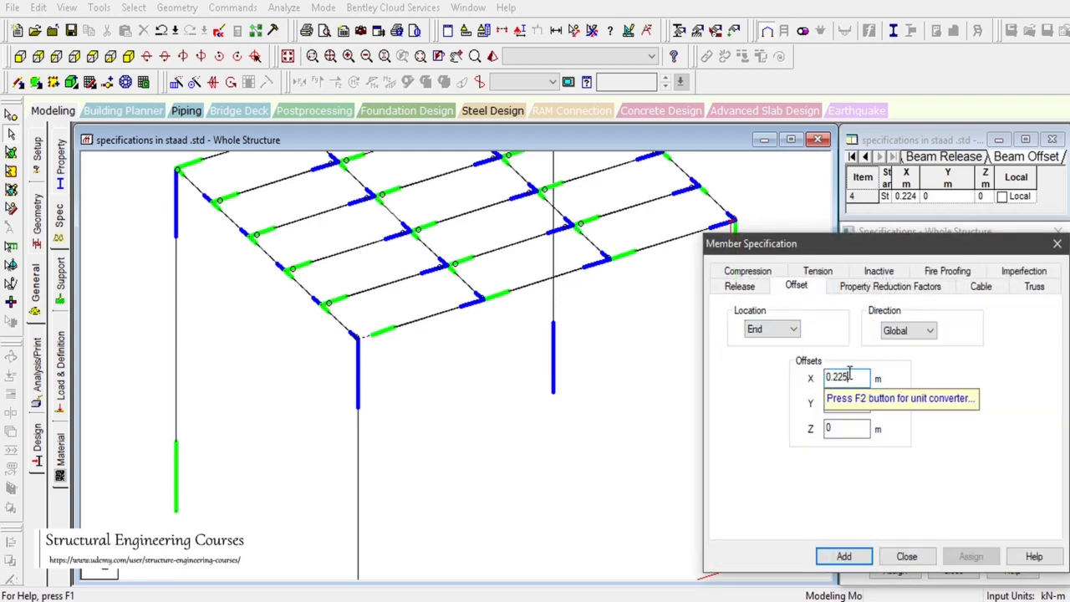
{"action": "left_click", "coordinate": [844, 556]}
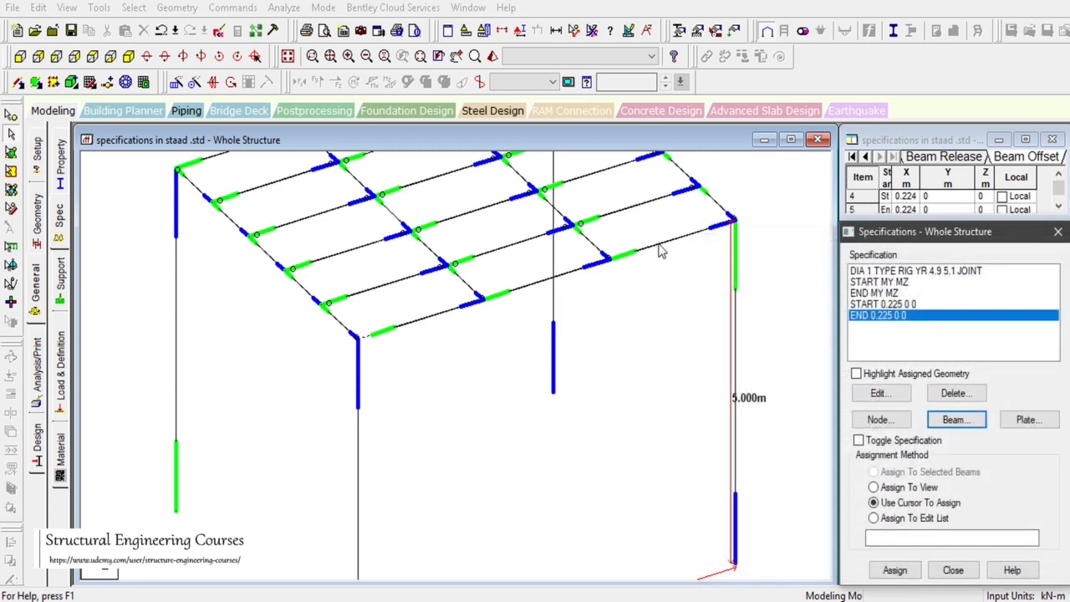
Assign the End 0.225 m offset to beam 20, the front roof edge beam meeting the 5 m dimensioned corner column.
{"action": "left_click", "coordinate": [659, 244]}
{"action": "left_click", "coordinate": [893, 571]}
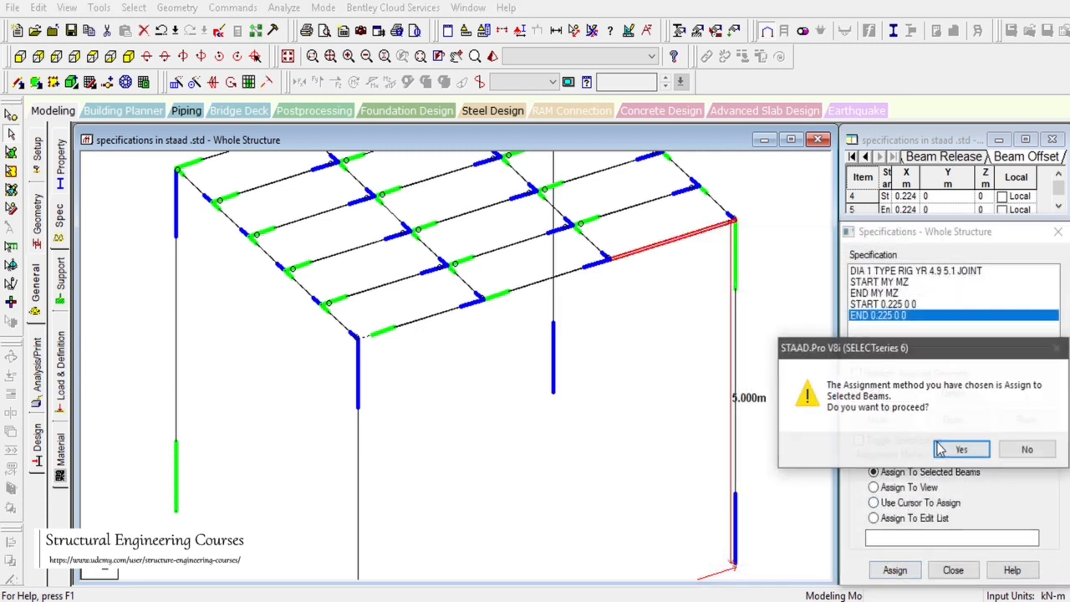
{"action": "left_click", "coordinate": [955, 448]}
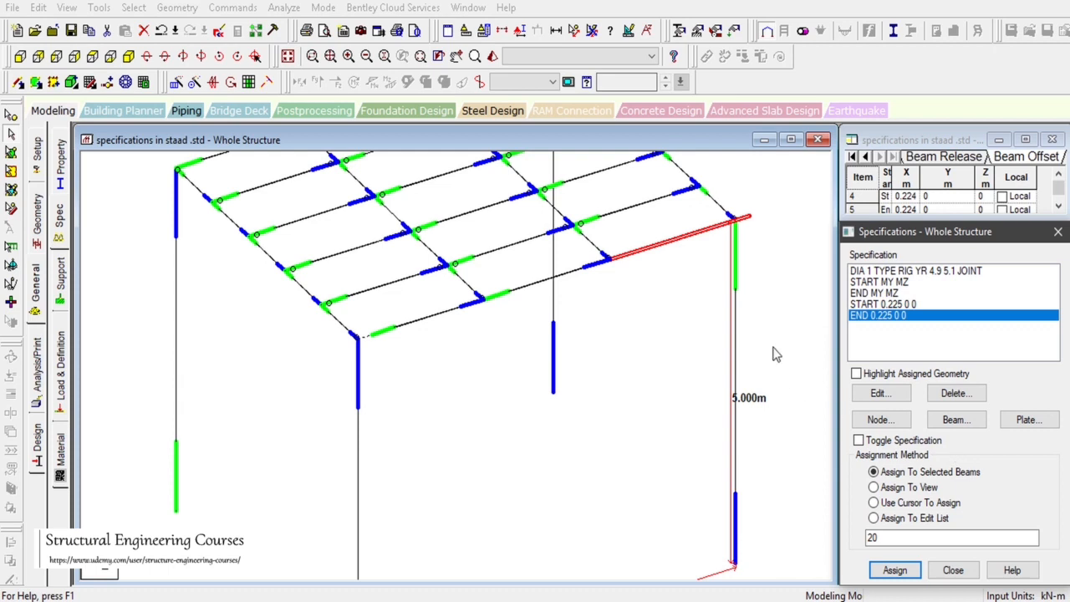
{"action": "left_click", "coordinate": [770, 289]}
Reopen the End offset specification with beam 20 selected and change its X offset to -0.225 m.
{"action": "left_click", "coordinate": [677, 243]}
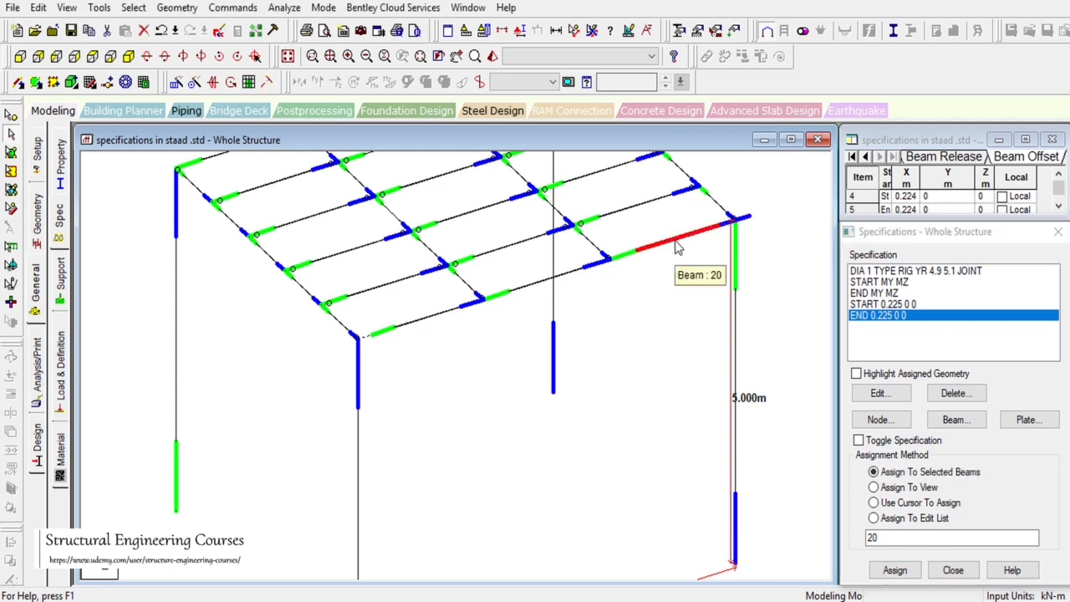
{"action": "double_click", "coordinate": [869, 317]}
{"action": "left_click", "coordinate": [873, 403]}
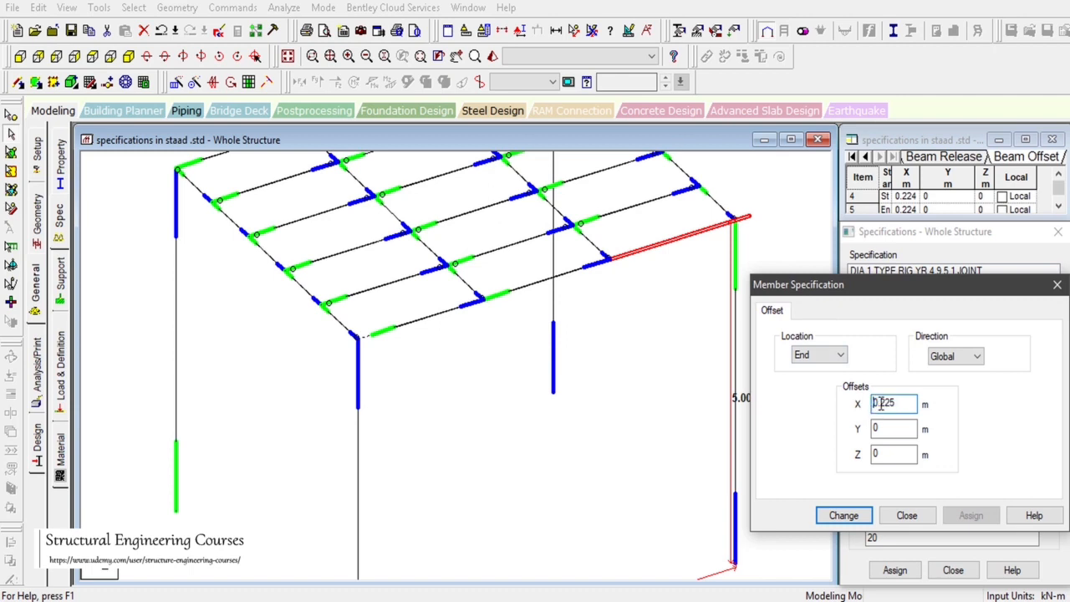
{"action": "type", "text": "-"}
{"action": "left_click", "coordinate": [844, 516]}
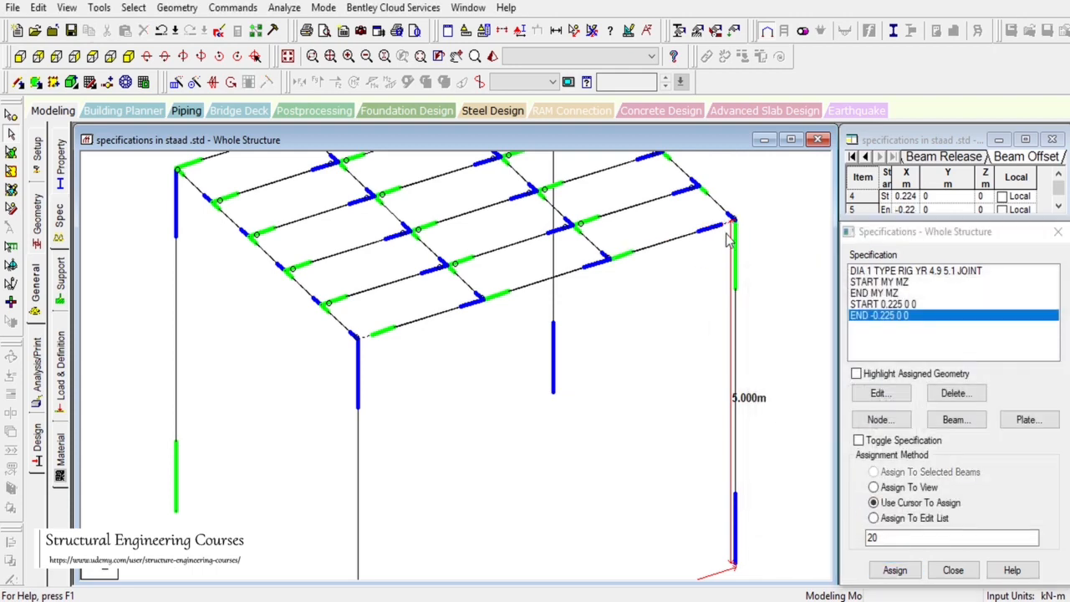
Examine the offset gaps at both corner columns of the front roof edge with the beam end markers temporarily hidden.
{"action": "key", "text": "shift+e"}
{"action": "scroll", "coordinate": [434, 364], "scroll_direction": "up", "scroll_amount": 1}
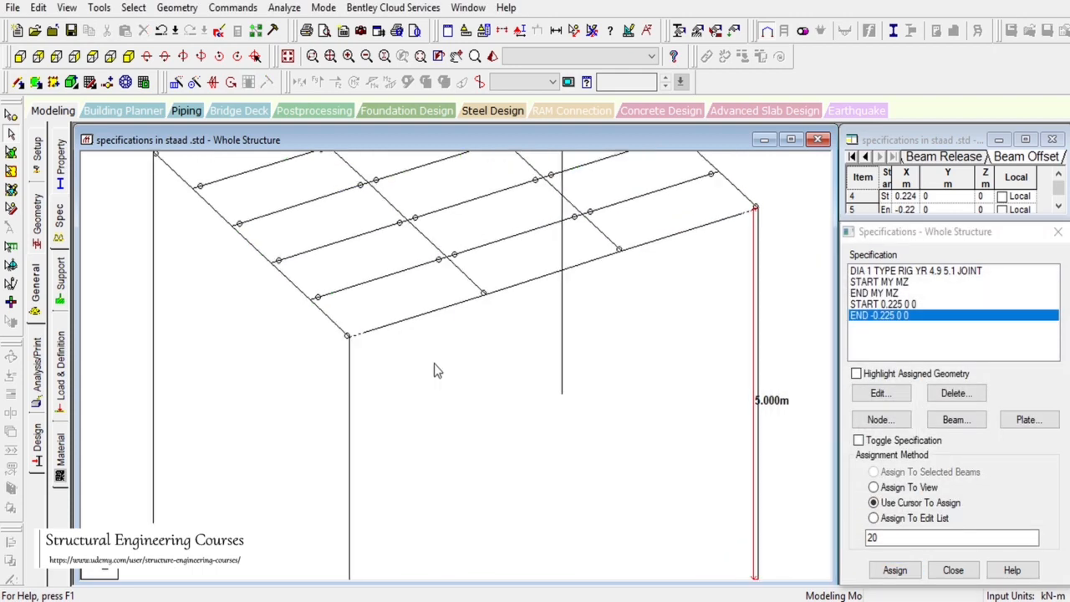
{"action": "scroll", "coordinate": [435, 370], "scroll_direction": "up", "scroll_amount": 2}
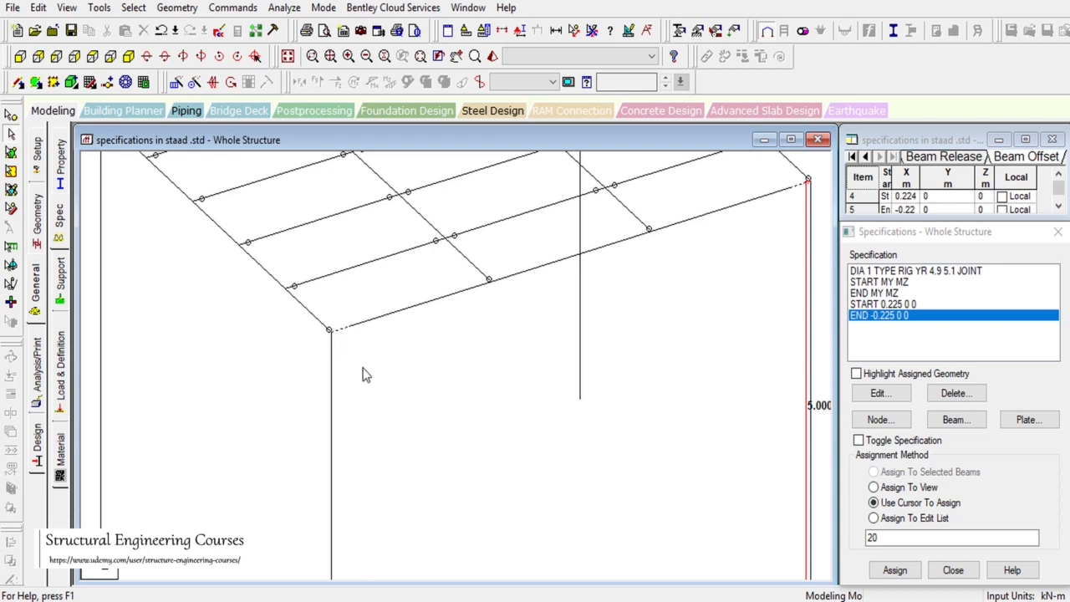
{"action": "scroll", "coordinate": [383, 371], "scroll_direction": "down", "scroll_amount": 1}
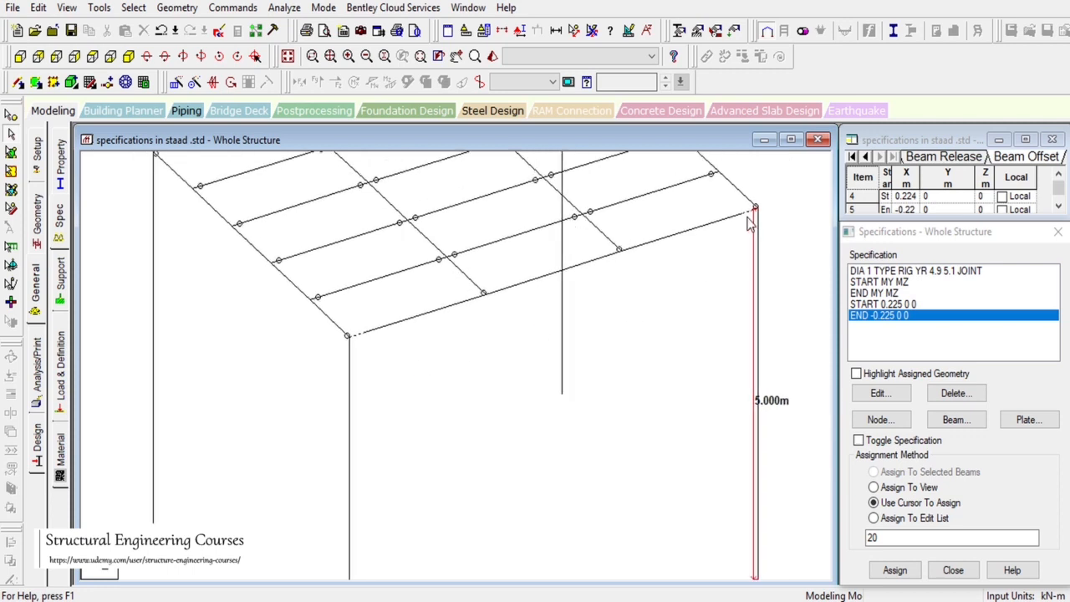
{"action": "scroll", "coordinate": [468, 389], "scroll_direction": "down", "scroll_amount": 3}
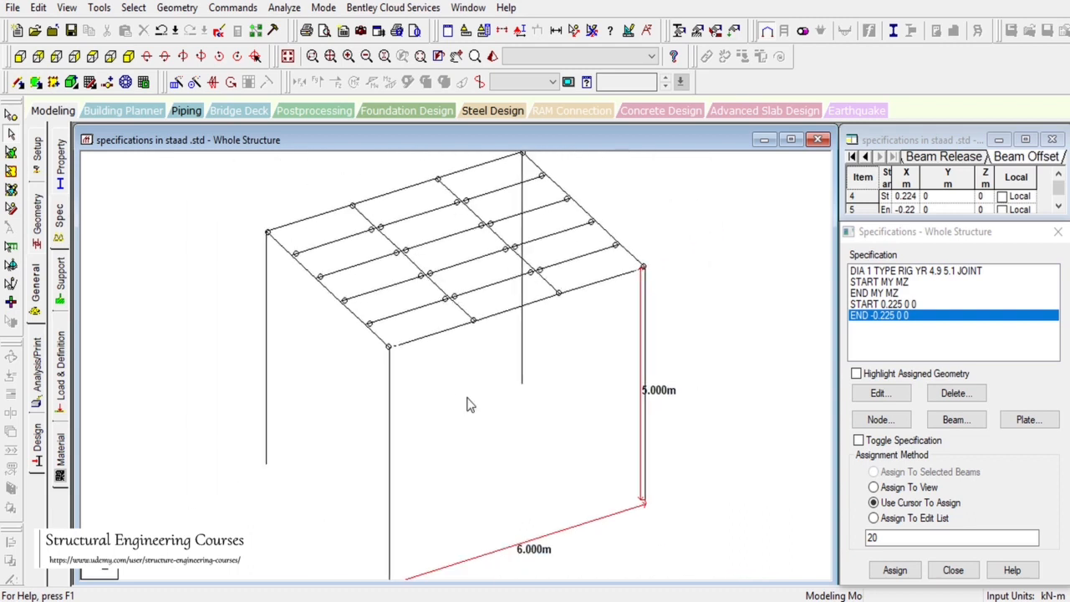
{"action": "key", "text": "shift+e"}
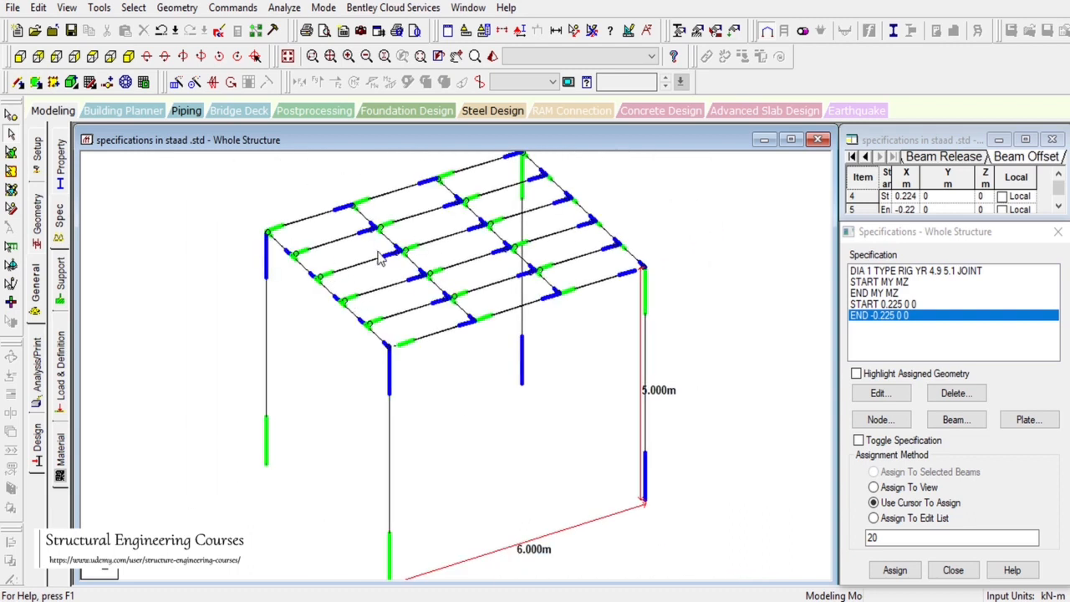
Assign the Start 0.225 m offset to beam 2, the first segment of the rear roof edge.
{"action": "left_click", "coordinate": [306, 219]}
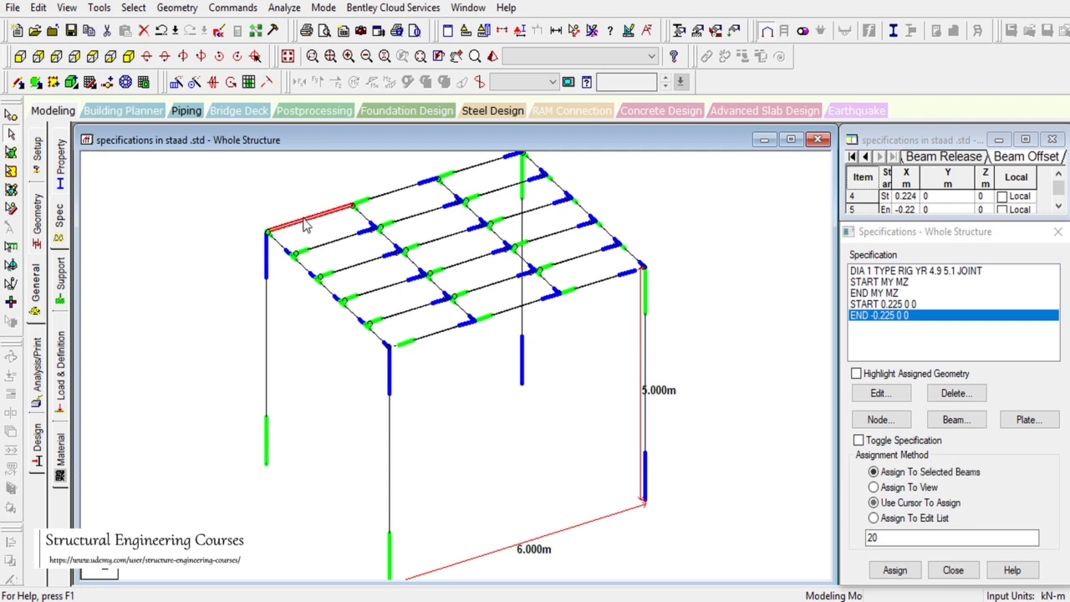
{"action": "left_click", "coordinate": [903, 304]}
{"action": "left_click", "coordinate": [895, 571]}
{"action": "left_click", "coordinate": [959, 451]}
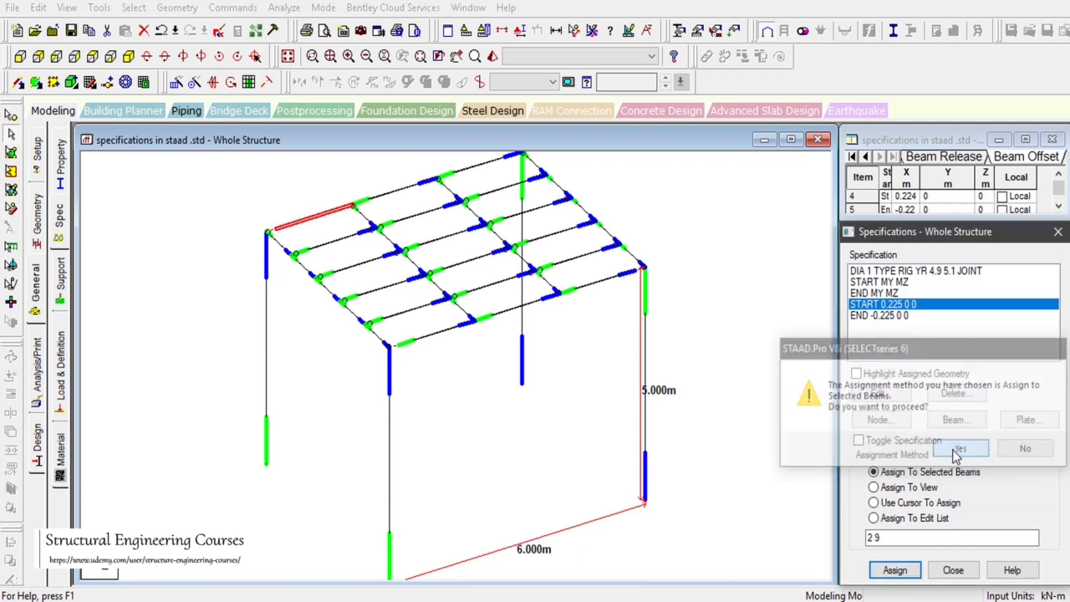
Assign the End -0.225 m offset to beam 17, the last segment of the rear roof edge.
{"action": "left_click", "coordinate": [486, 166]}
{"action": "left_click", "coordinate": [919, 316]}
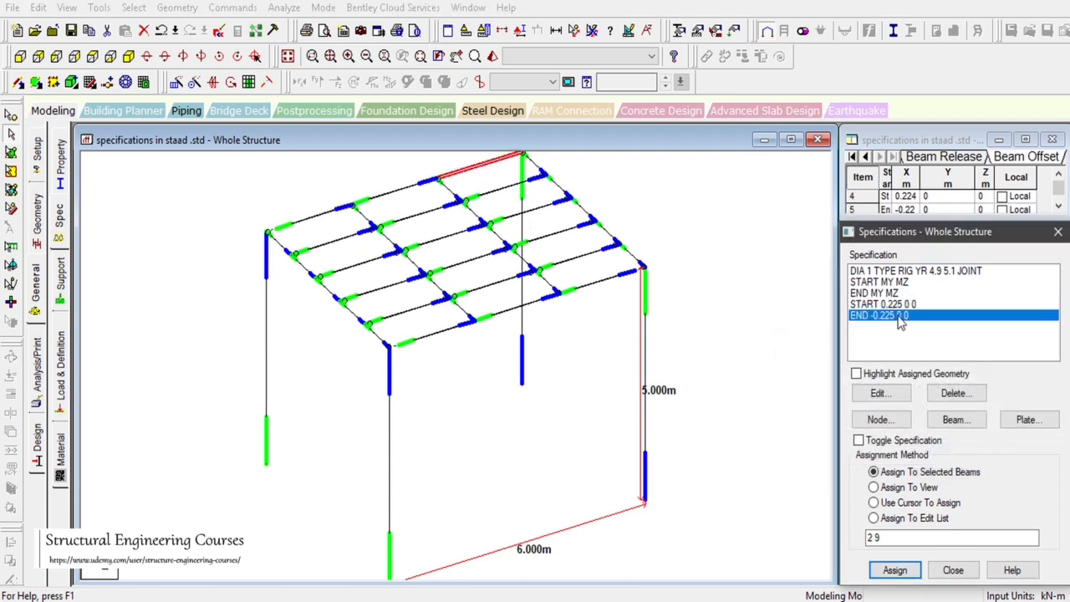
{"action": "left_click", "coordinate": [893, 571]}
{"action": "left_click", "coordinate": [959, 451]}
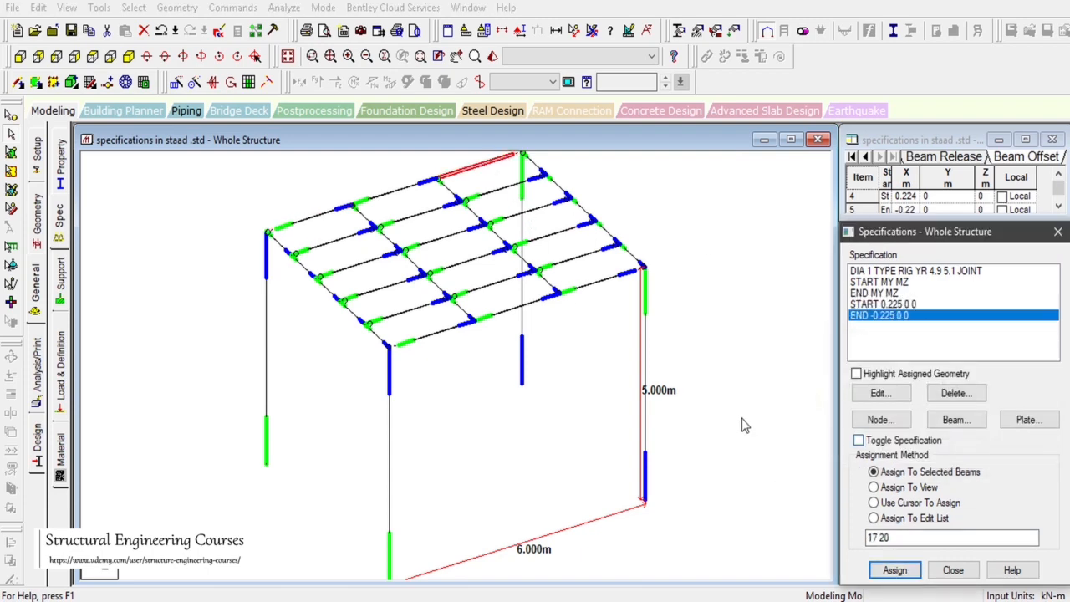
Hide the beam end markers and add a four-noded plate spanning the four corner nodes of the roof.
{"action": "scroll", "coordinate": [506, 278], "scroll_direction": "up", "scroll_amount": 3}
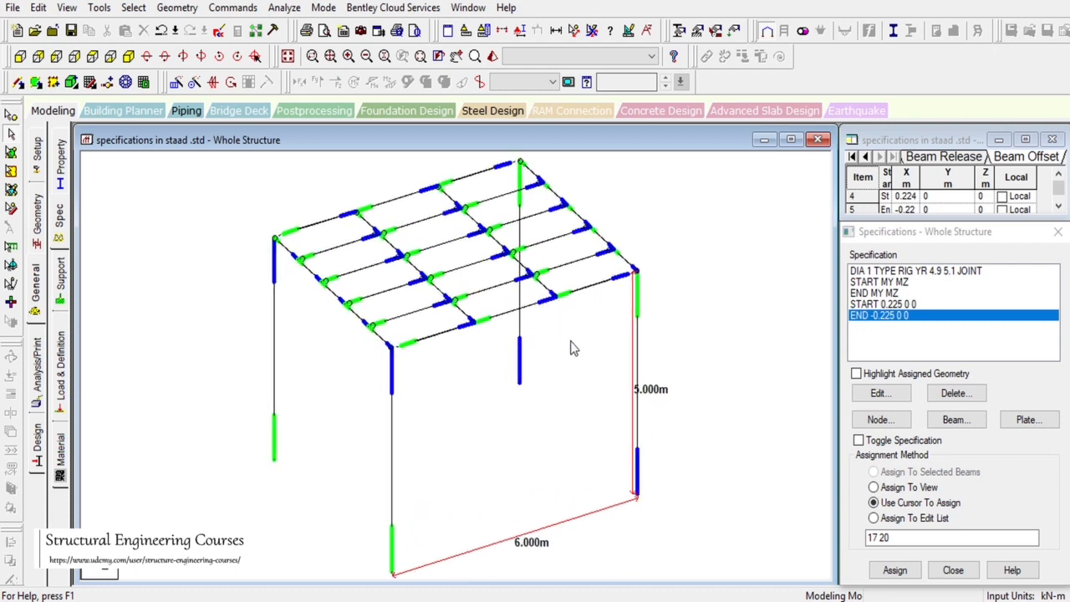
{"action": "left_click", "coordinate": [456, 56]}
{"action": "left_click_drag", "start_coordinate": [555, 386], "coordinate": [645, 411]}
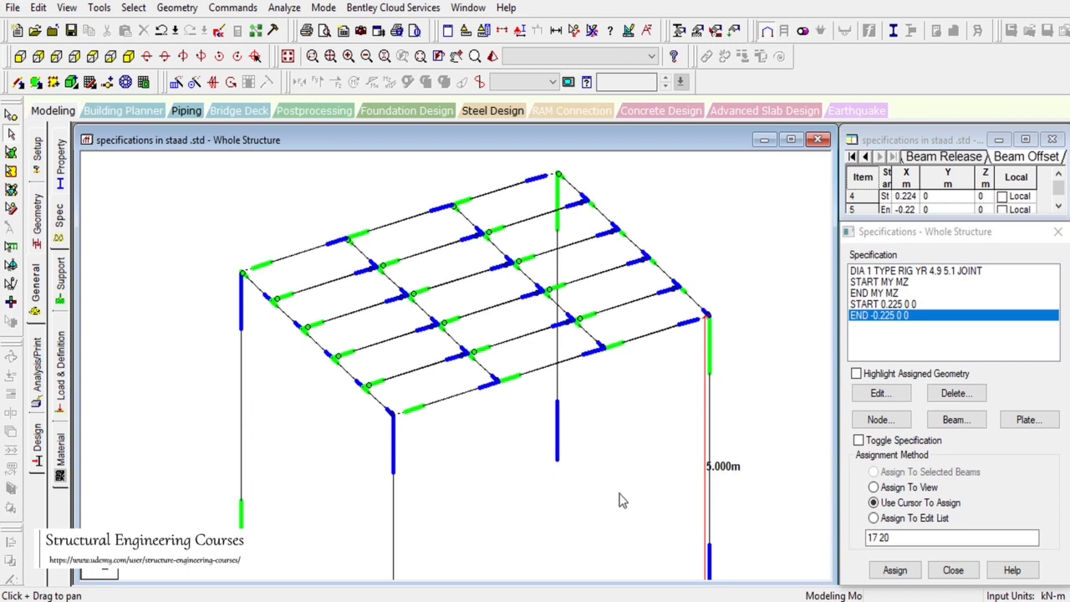
{"action": "scroll", "coordinate": [595, 432], "scroll_direction": "down", "scroll_amount": 2}
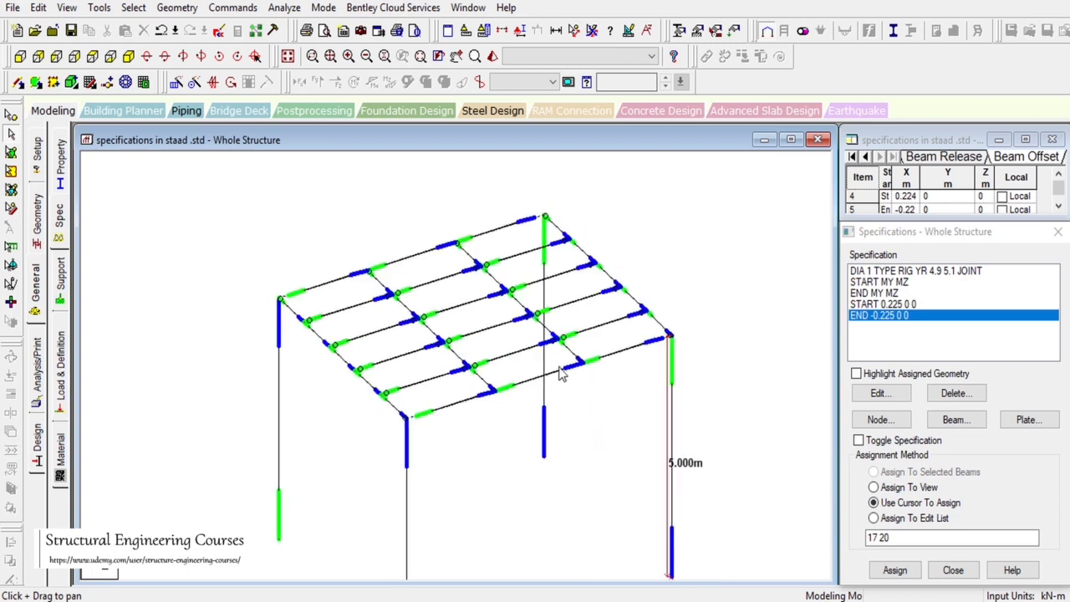
{"action": "key", "text": "shift+e"}
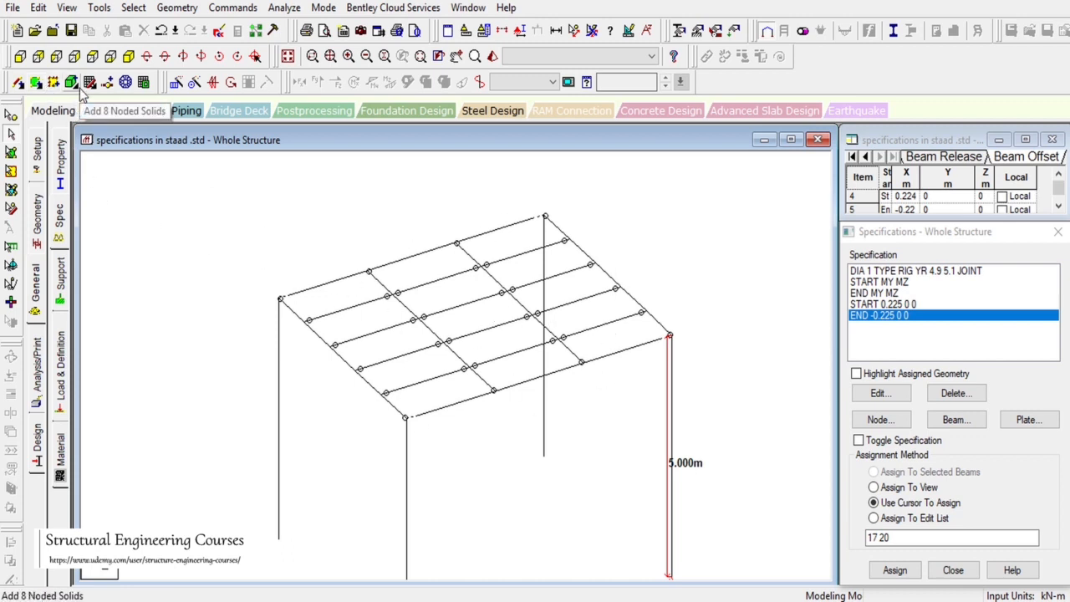
{"action": "left_click", "coordinate": [37, 84]}
{"action": "left_click", "coordinate": [408, 419]}
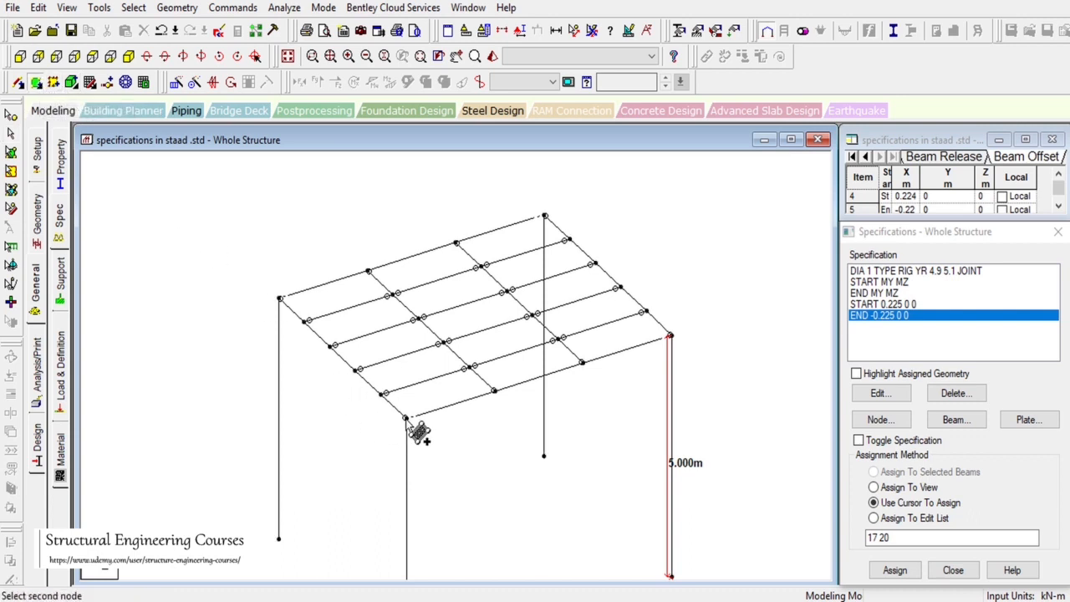
{"action": "left_click", "coordinate": [278, 298]}
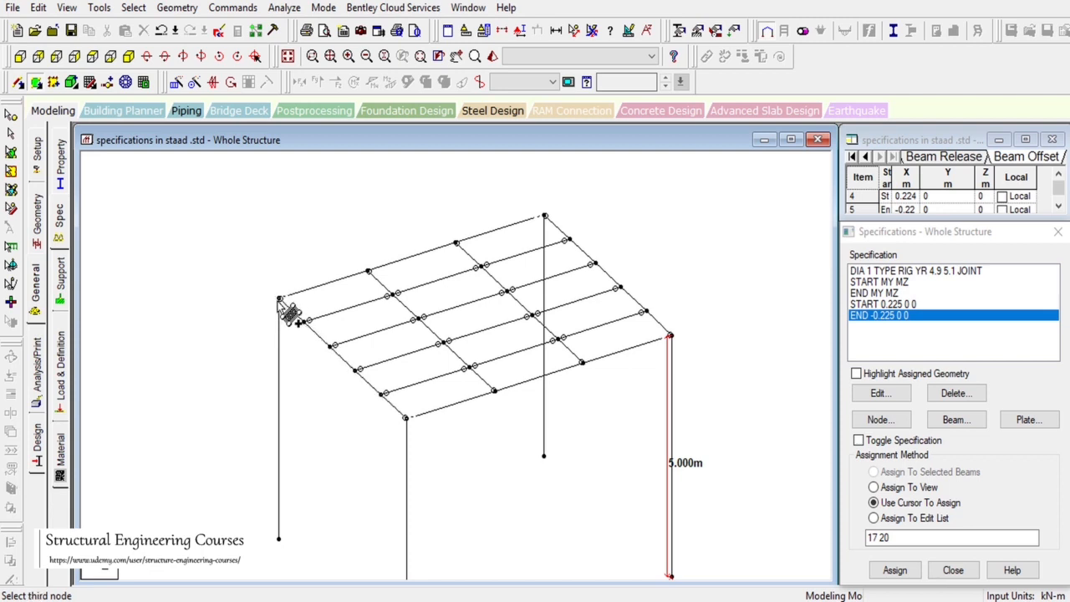
{"action": "left_click", "coordinate": [544, 217]}
{"action": "left_click", "coordinate": [669, 335]}
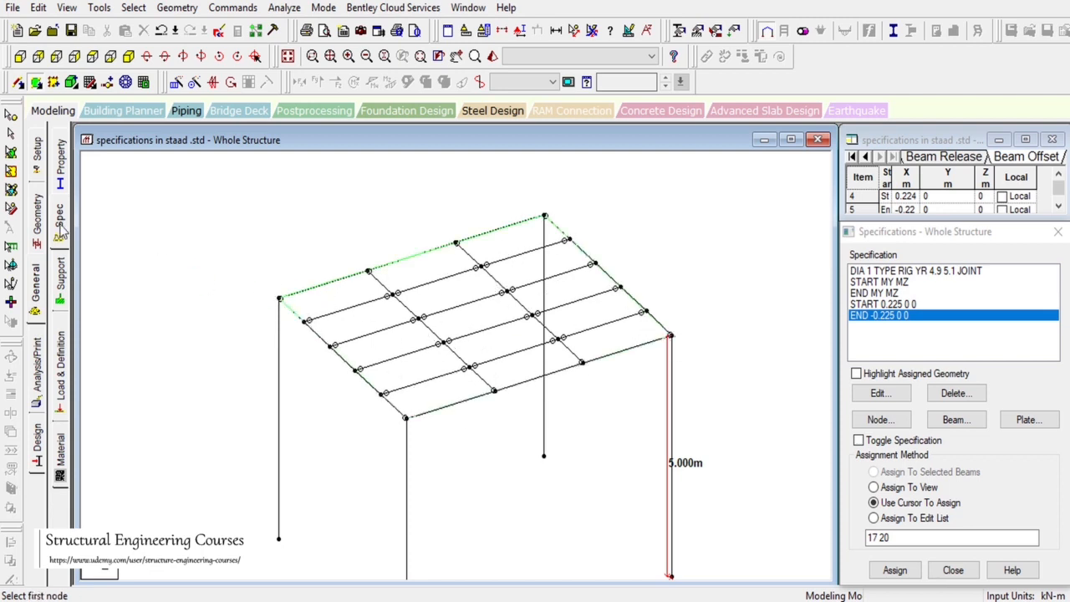
{"action": "left_click", "coordinate": [11, 134]}
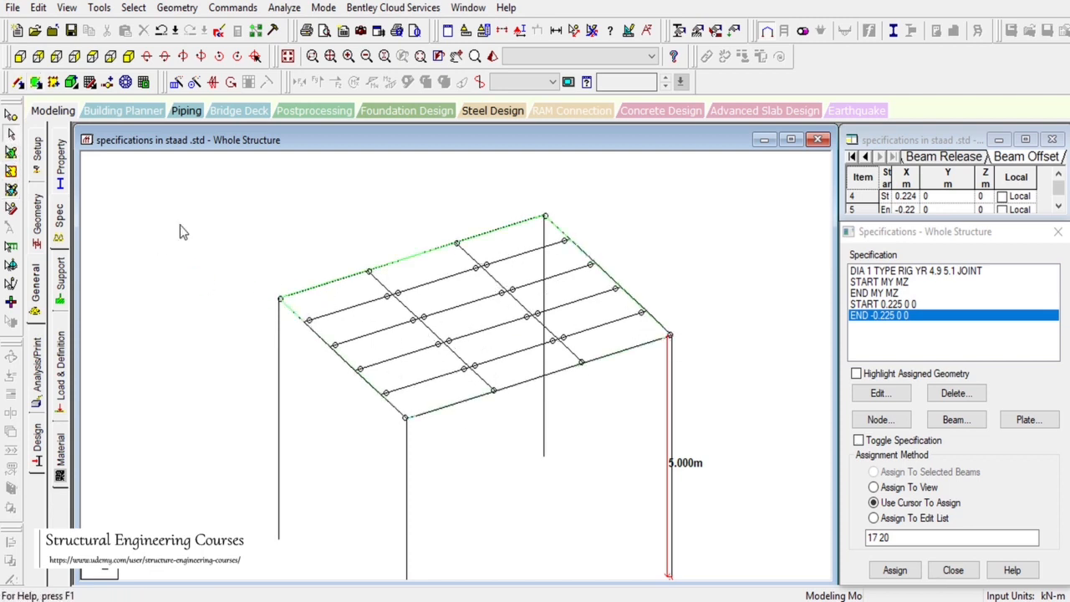
Select the roof plate and add a plate element thickness property of 0.15 m at all four nodes in CONCRETE.
{"action": "left_click", "coordinate": [11, 170]}
{"action": "left_click", "coordinate": [354, 310]}
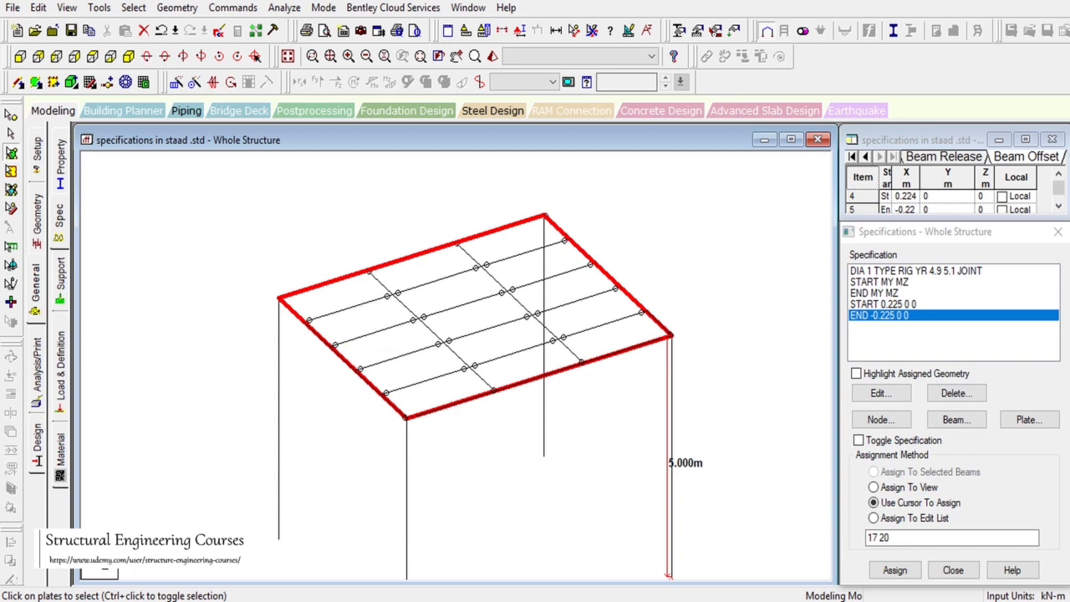
{"action": "mouse_move", "coordinate": [844, 585]}
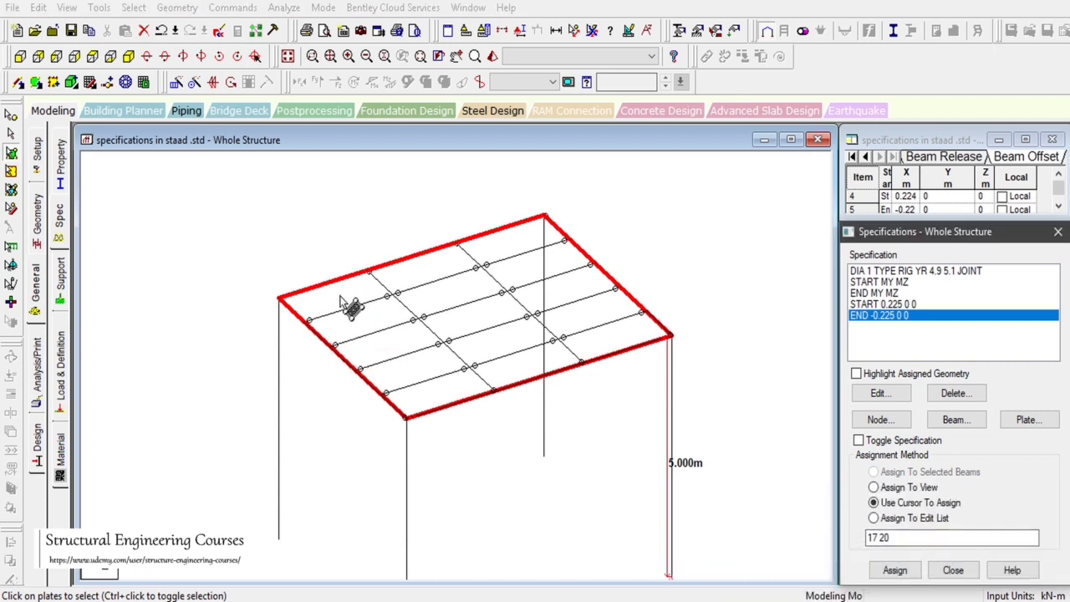
{"action": "left_click", "coordinate": [34, 291]}
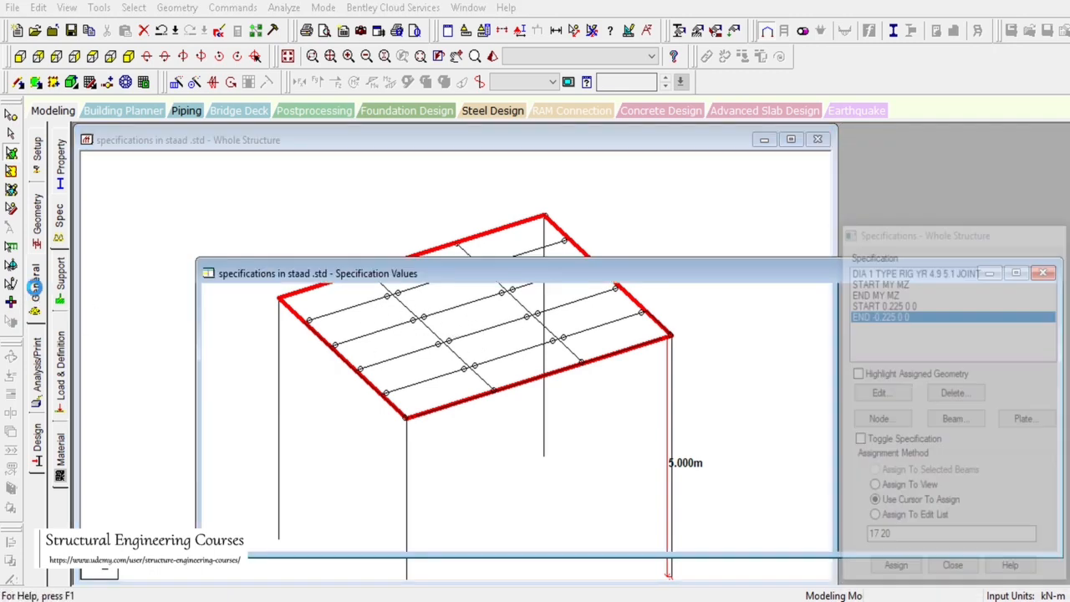
{"action": "left_click", "coordinate": [63, 164]}
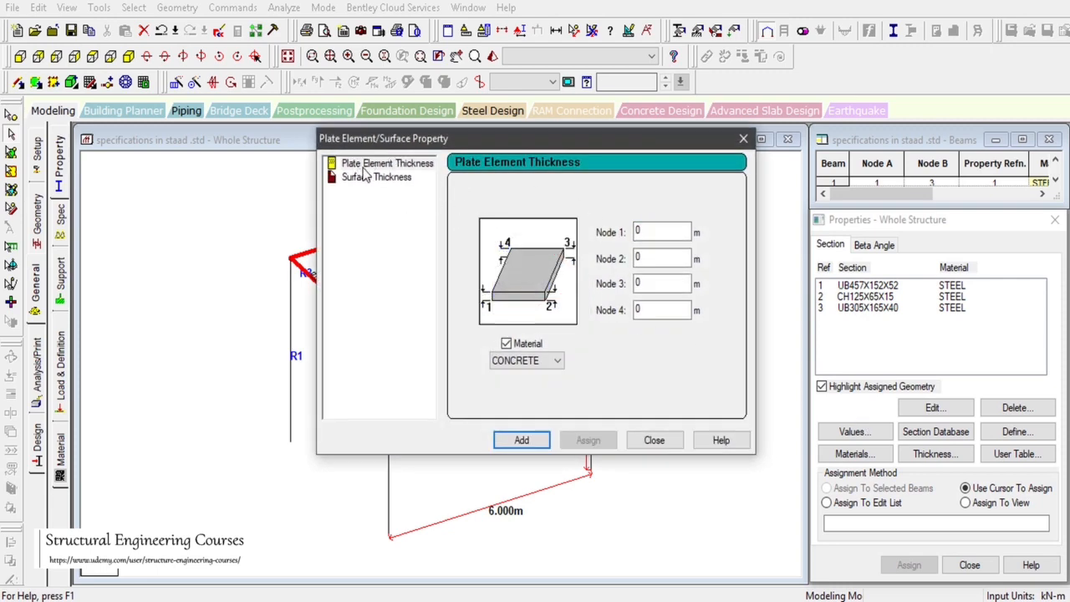
{"action": "type", "text": "."}
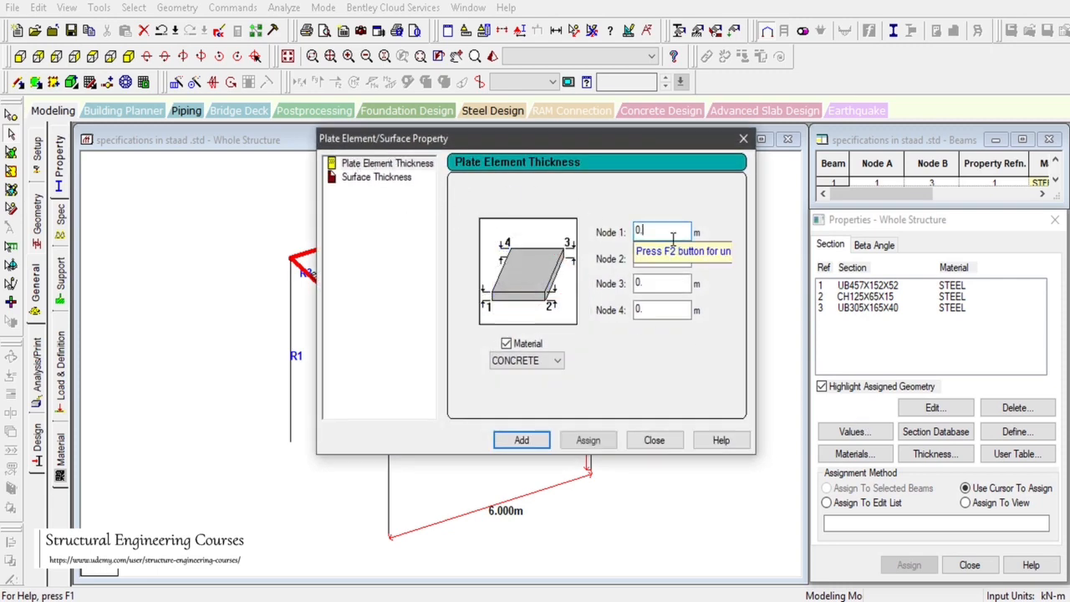
{"action": "type", "text": "15"}
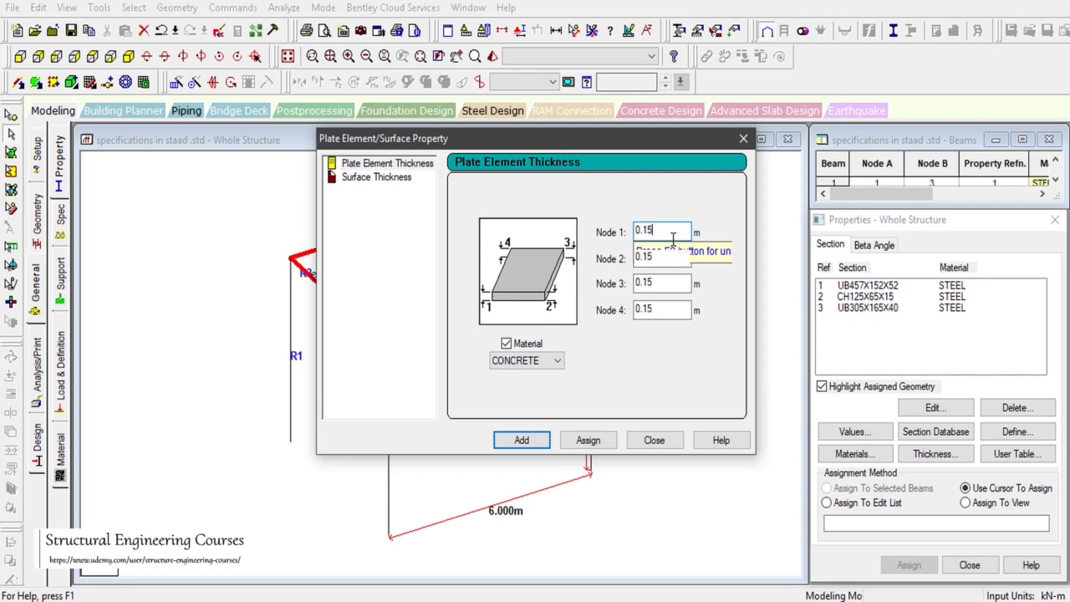
{"action": "left_click", "coordinate": [521, 440]}
{"action": "left_click", "coordinate": [654, 441]}
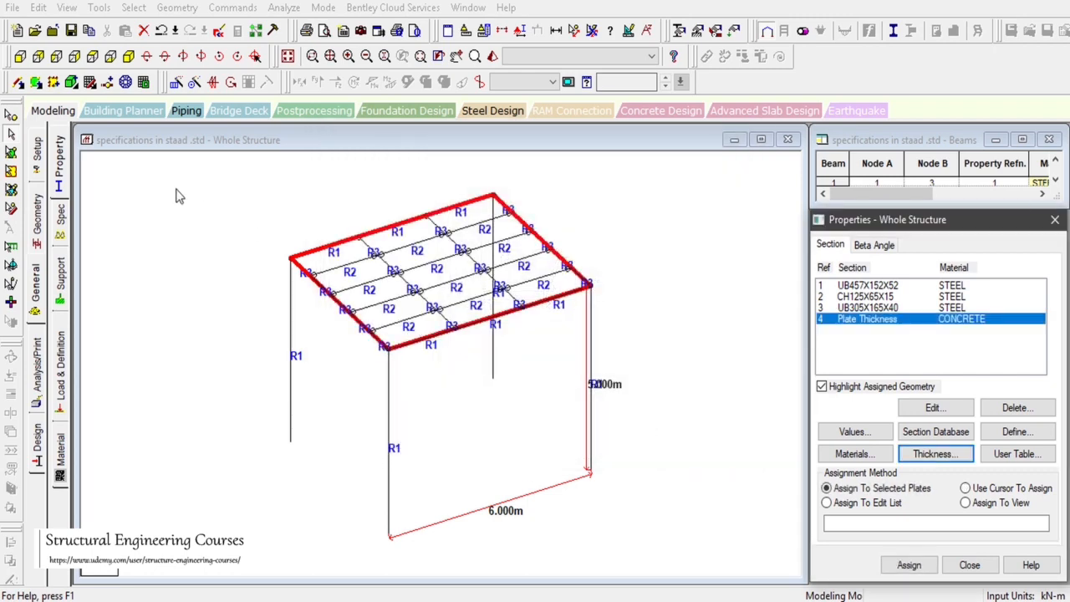
Assign the CONCRETE plate thickness property to the selected roof plate.
{"action": "left_click", "coordinate": [11, 153]}
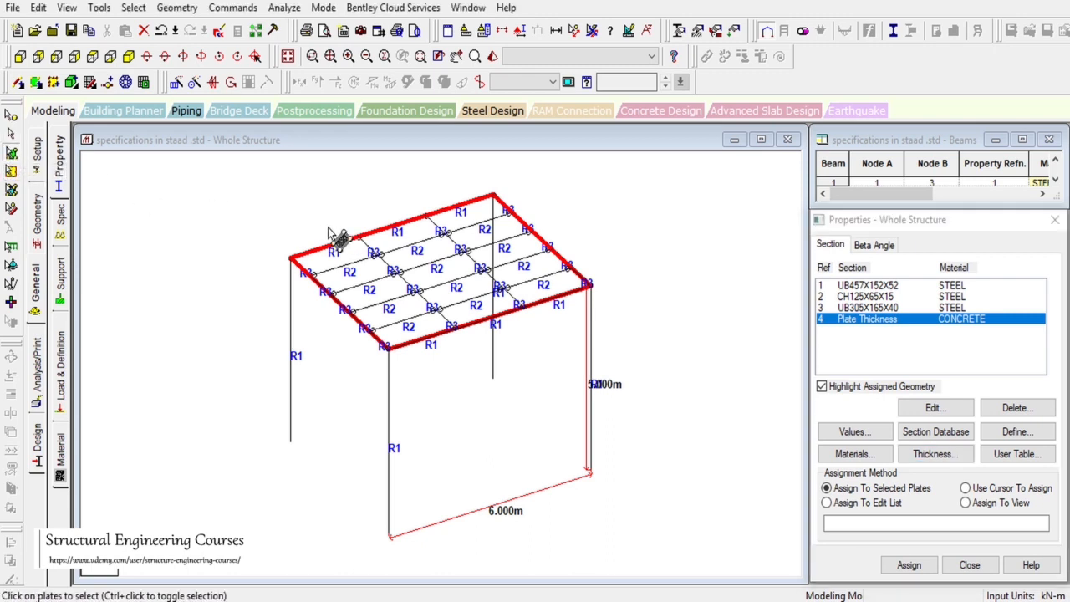
{"action": "left_click", "coordinate": [908, 565]}
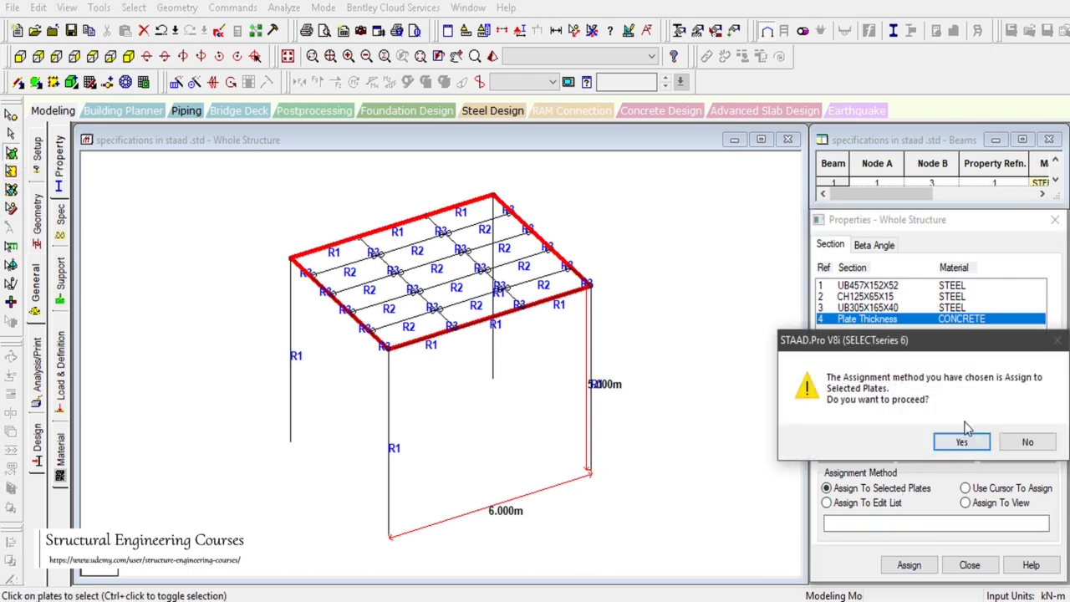
{"action": "left_click", "coordinate": [961, 442]}
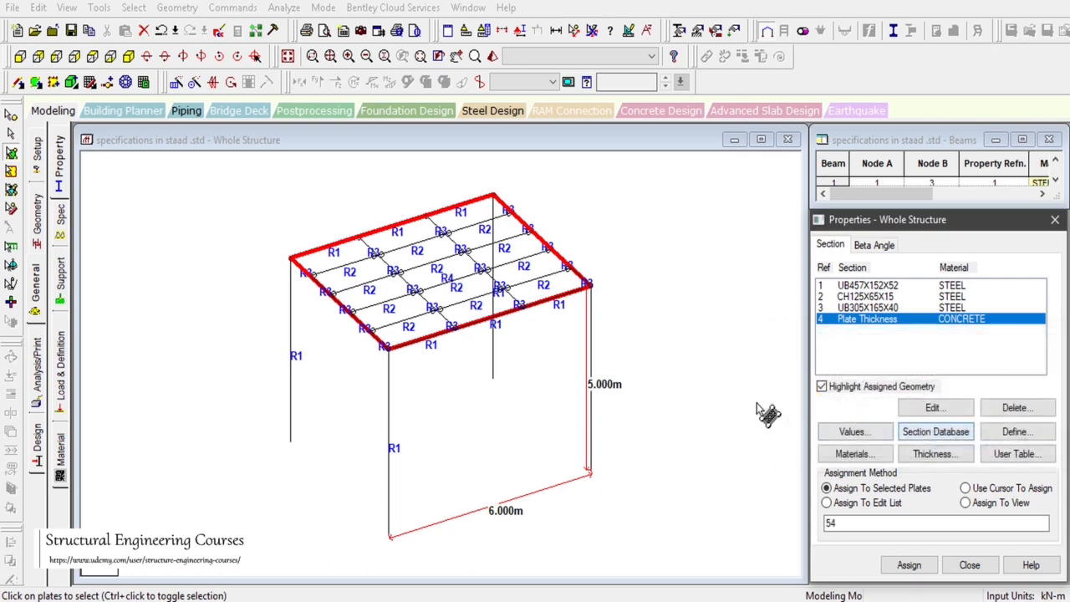
Examine in the 3D rendered view how the roof plate sits against the roof beams and column tops.
{"action": "left_click", "coordinate": [492, 56]}
{"action": "scroll", "coordinate": [580, 372], "scroll_direction": "up", "scroll_amount": 6}
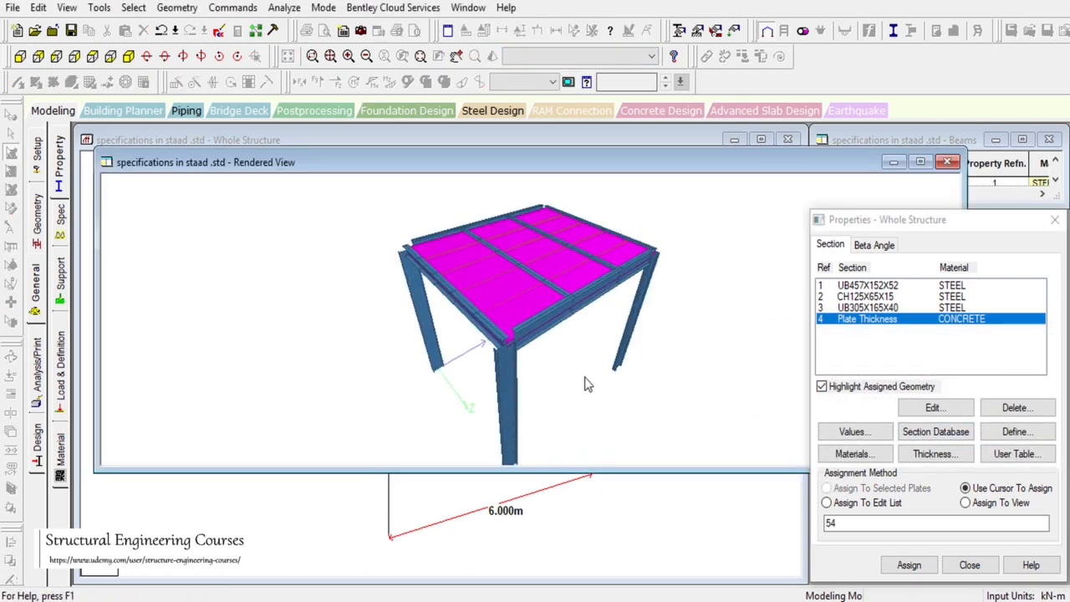
{"action": "scroll", "coordinate": [539, 356], "scroll_direction": "up", "scroll_amount": 5}
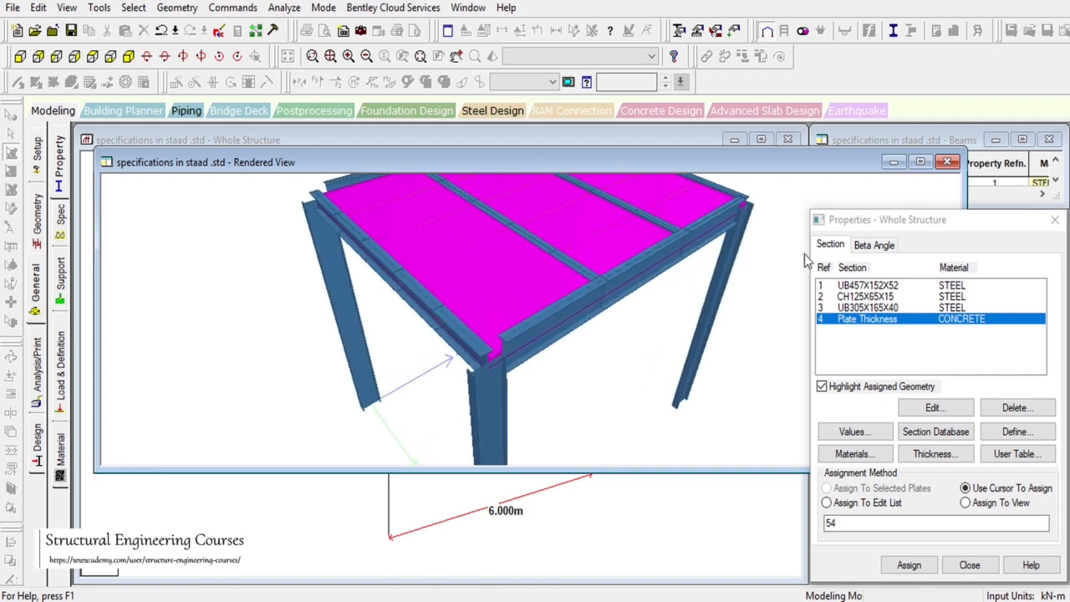
{"action": "left_click", "coordinate": [921, 161]}
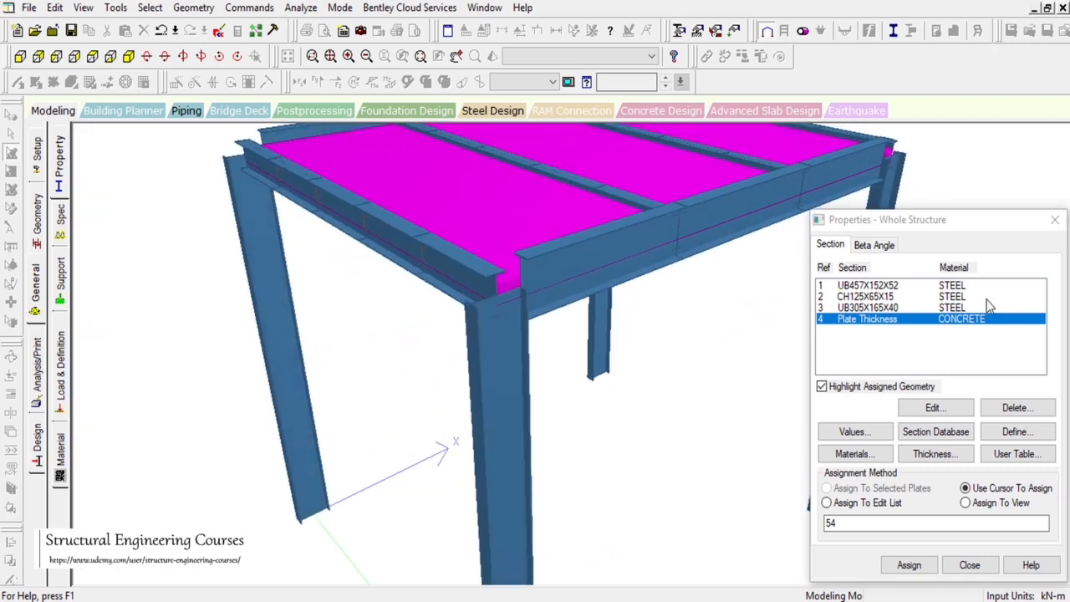
{"action": "left_click", "coordinate": [1055, 220]}
{"action": "left_click_drag", "start_coordinate": [651, 378], "coordinate": [539, 327]}
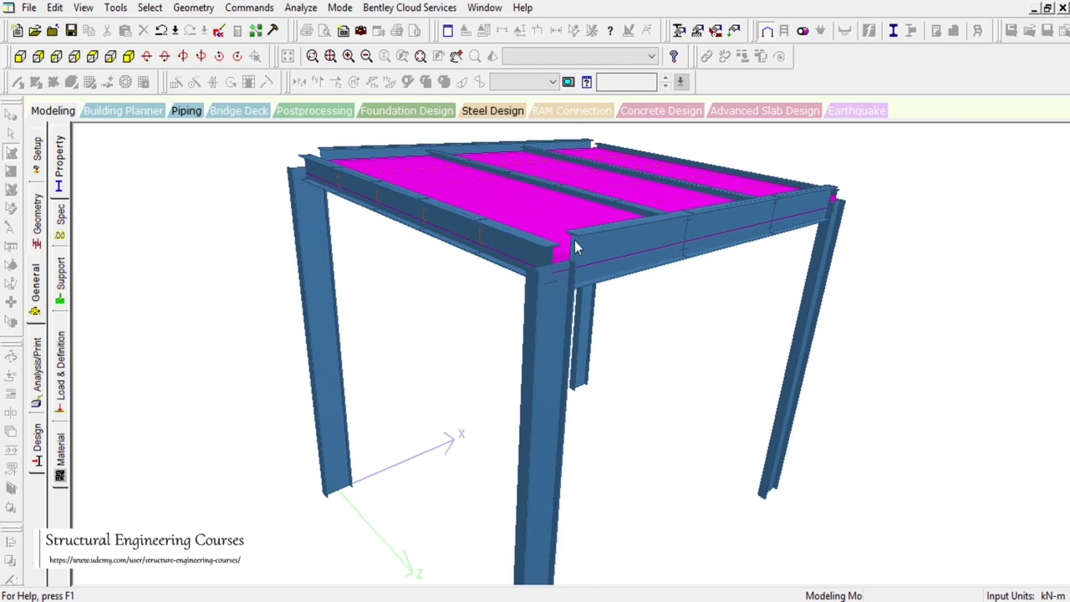
{"action": "left_click_drag", "start_coordinate": [574, 246], "coordinate": [549, 253]}
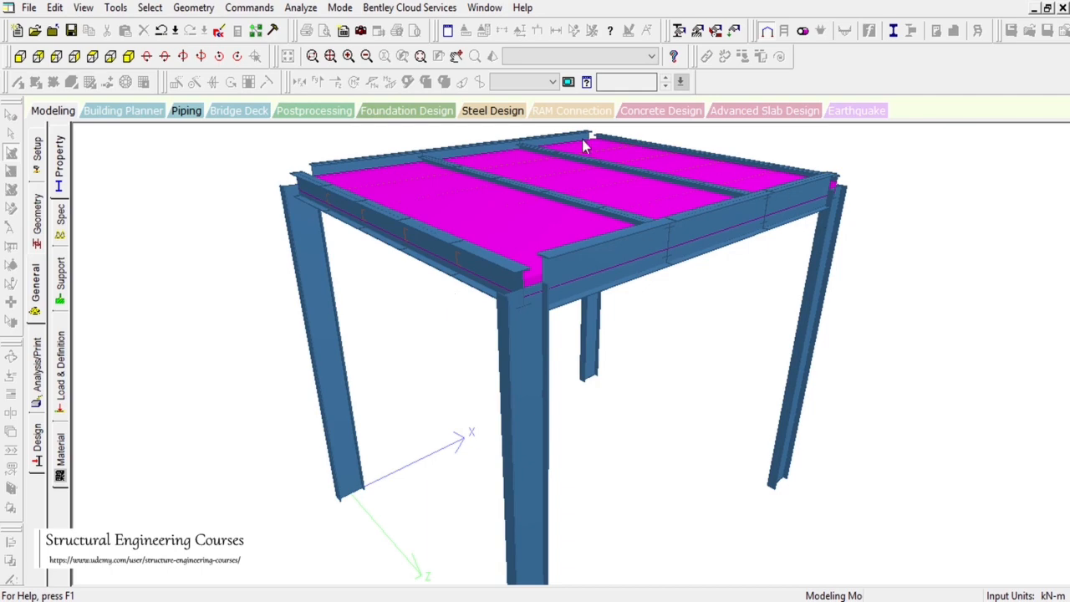
{"action": "left_click", "coordinate": [1063, 8]}
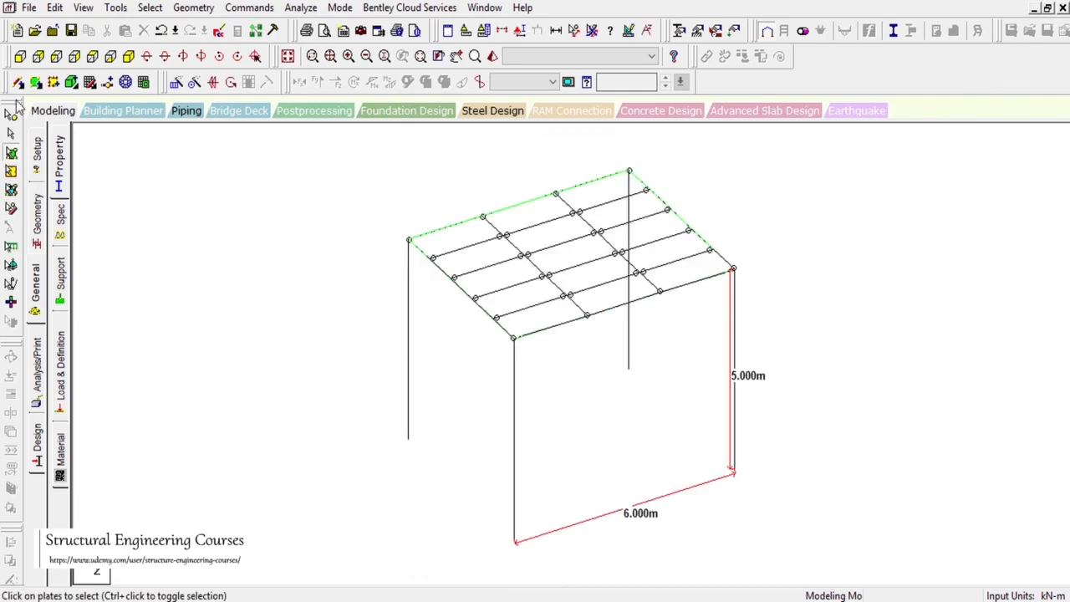
Select all roof beams and add a Start member offset of -0.225 m in global Y.
{"action": "left_click", "coordinate": [20, 56]}
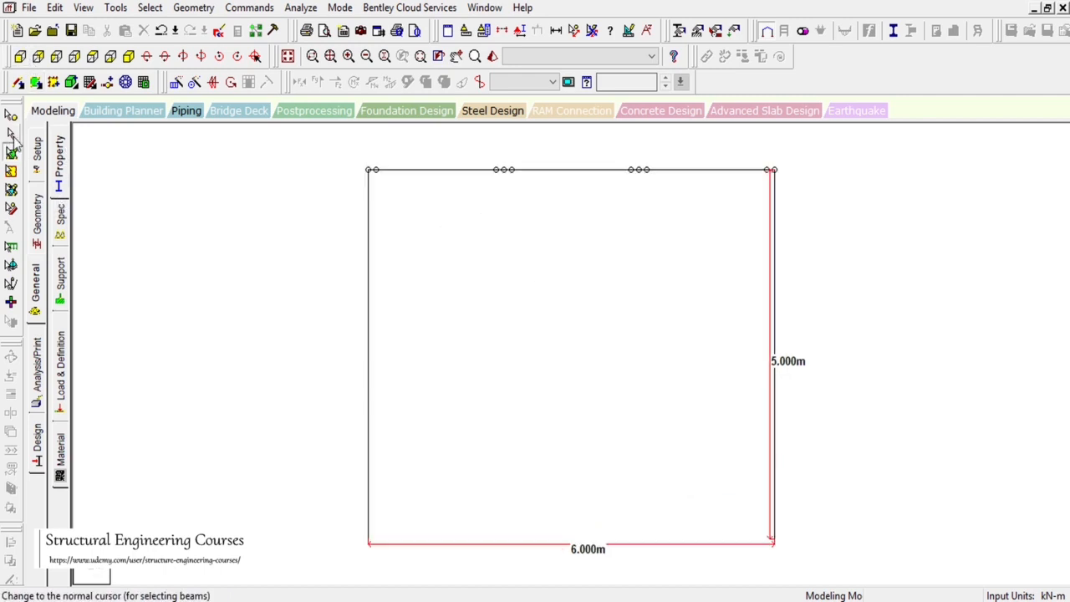
{"action": "left_click_drag", "start_coordinate": [322, 160], "coordinate": [878, 192]}
{"action": "left_click", "coordinate": [129, 56]}
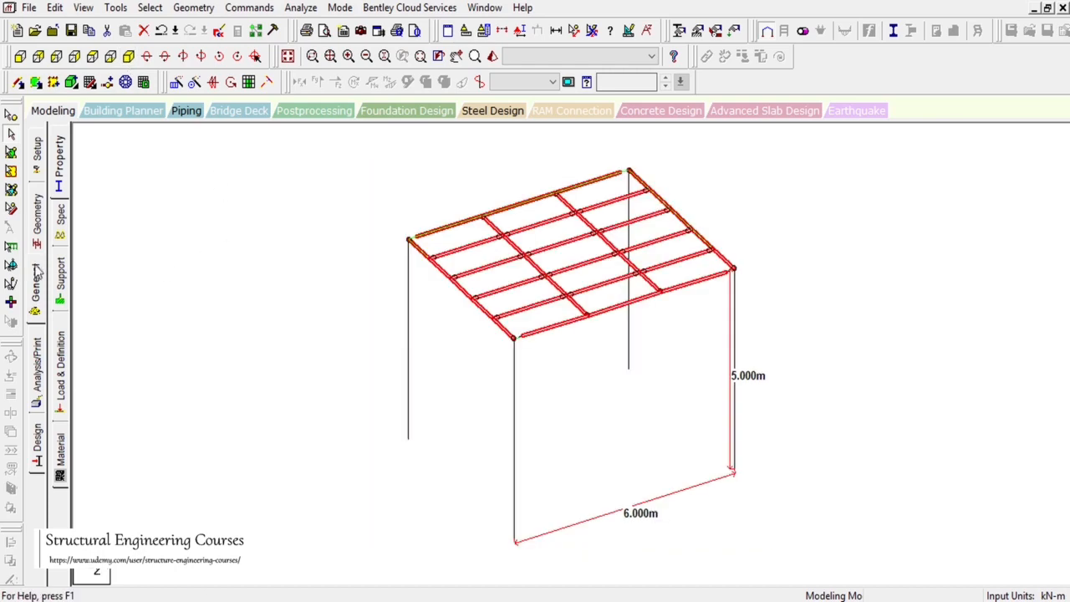
{"action": "left_click", "coordinate": [60, 172]}
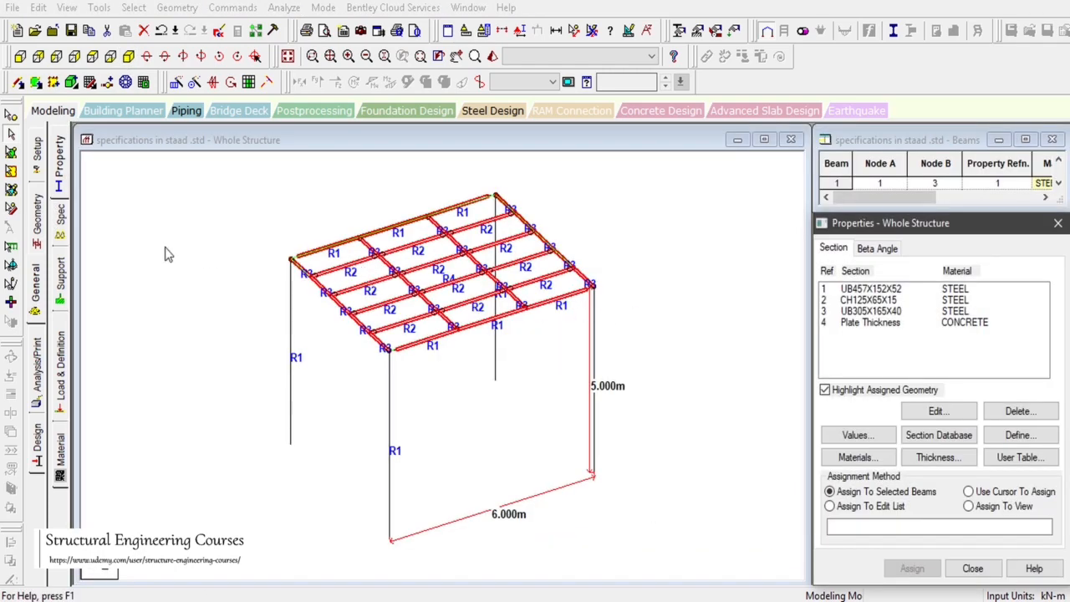
{"action": "left_click", "coordinate": [60, 217]}
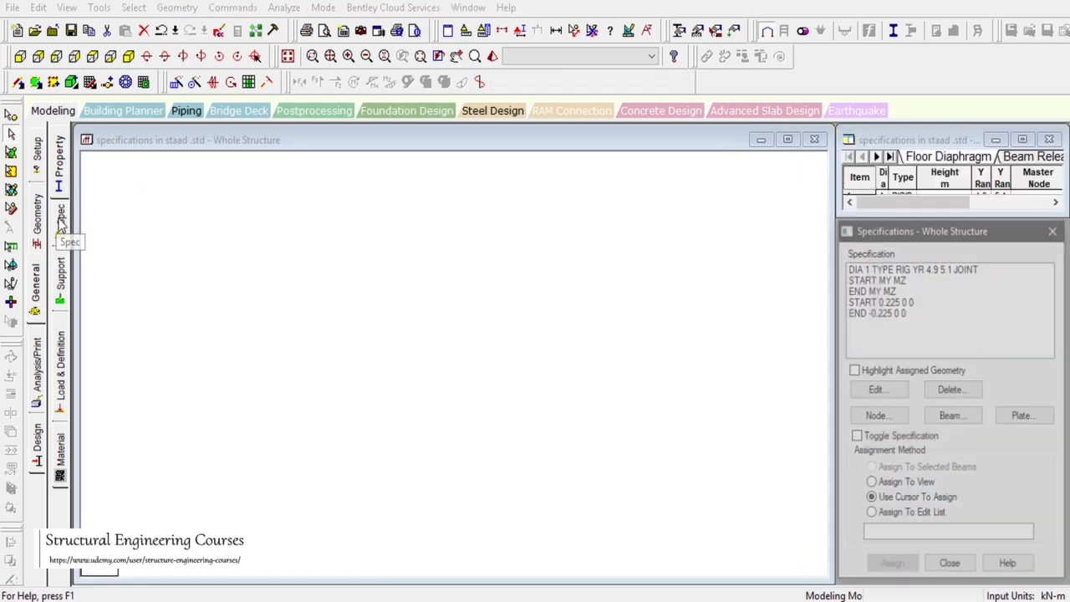
{"action": "left_click", "coordinate": [953, 416]}
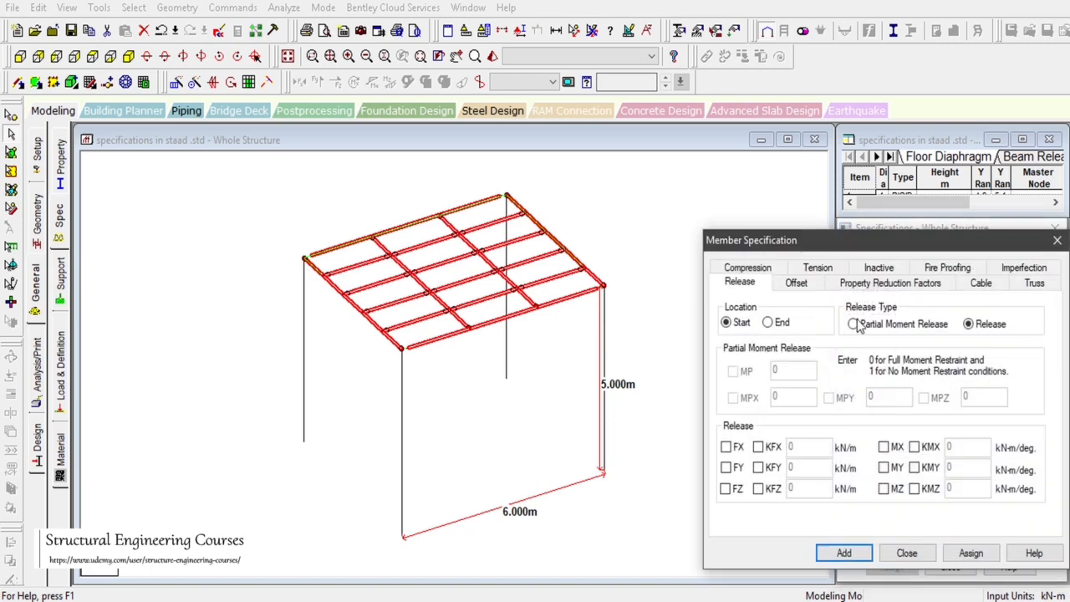
{"action": "left_click", "coordinate": [795, 282]}
{"action": "key", "text": "Tab"}
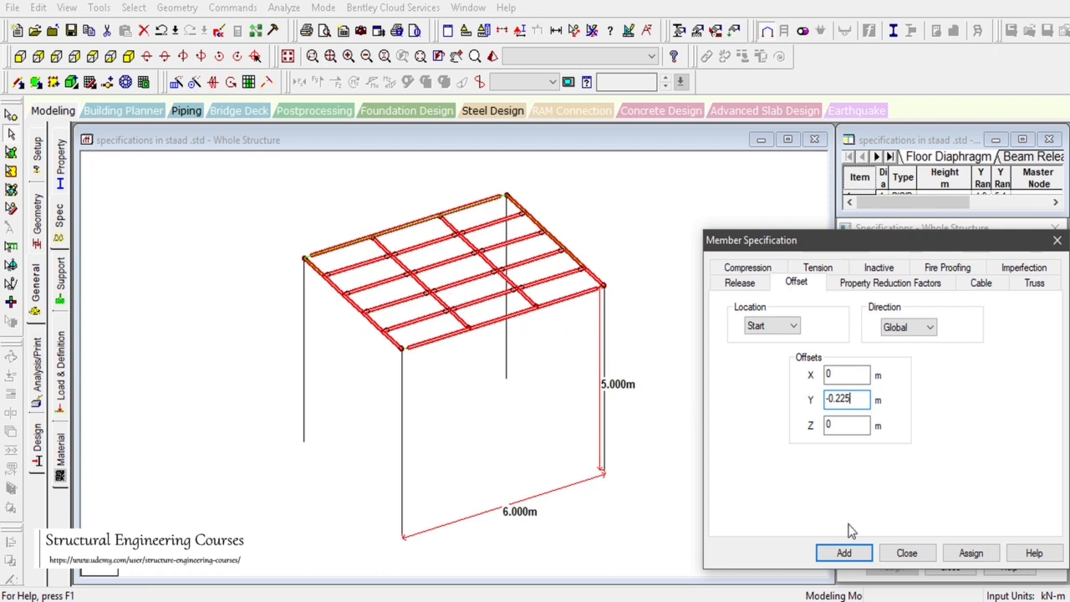
{"action": "left_click", "coordinate": [844, 553]}
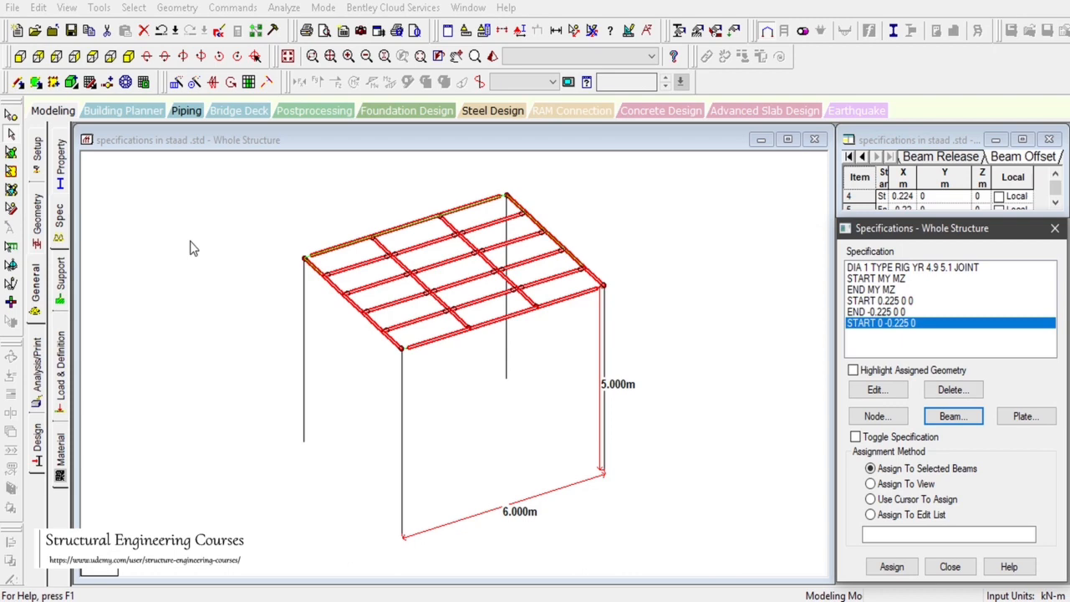
Assign the Start Y -0.225 m offset to the selected roof beams.
{"action": "left_click", "coordinate": [20, 57]}
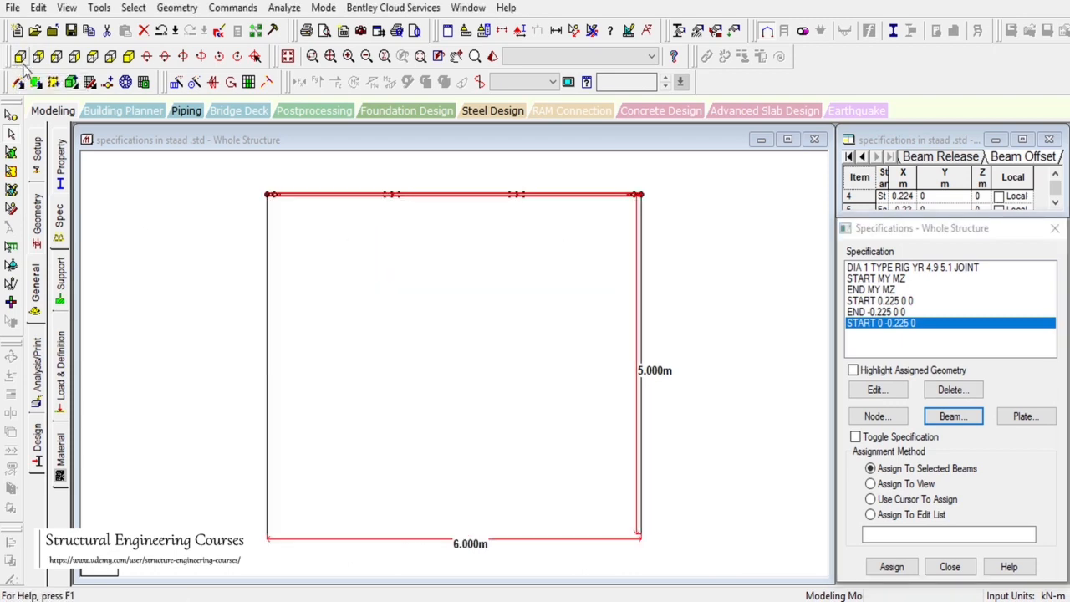
{"action": "left_click", "coordinate": [127, 56]}
{"action": "left_click", "coordinate": [891, 567]}
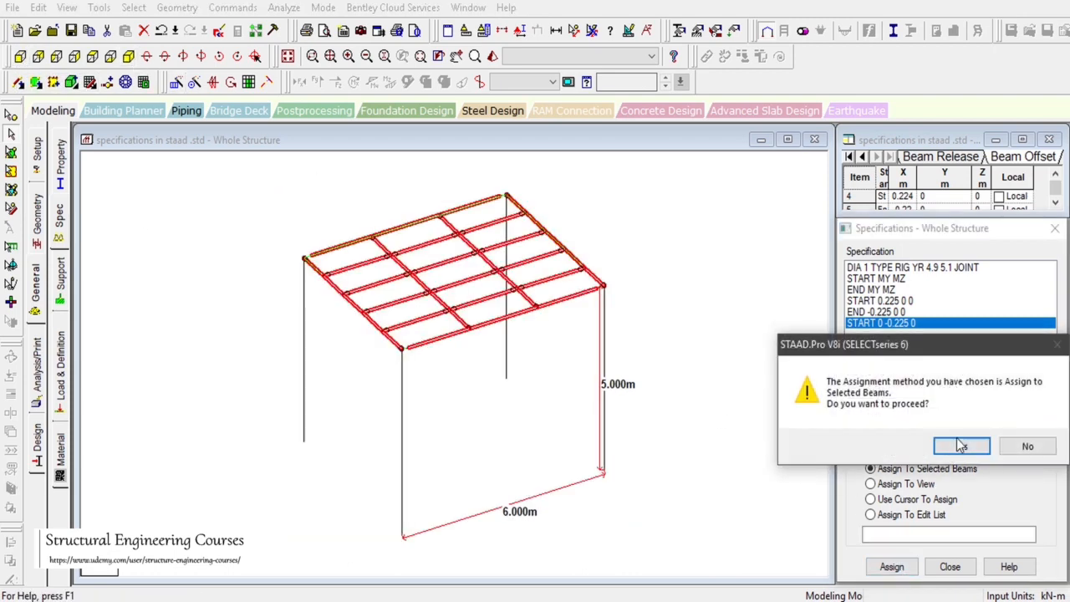
{"action": "left_click", "coordinate": [962, 449]}
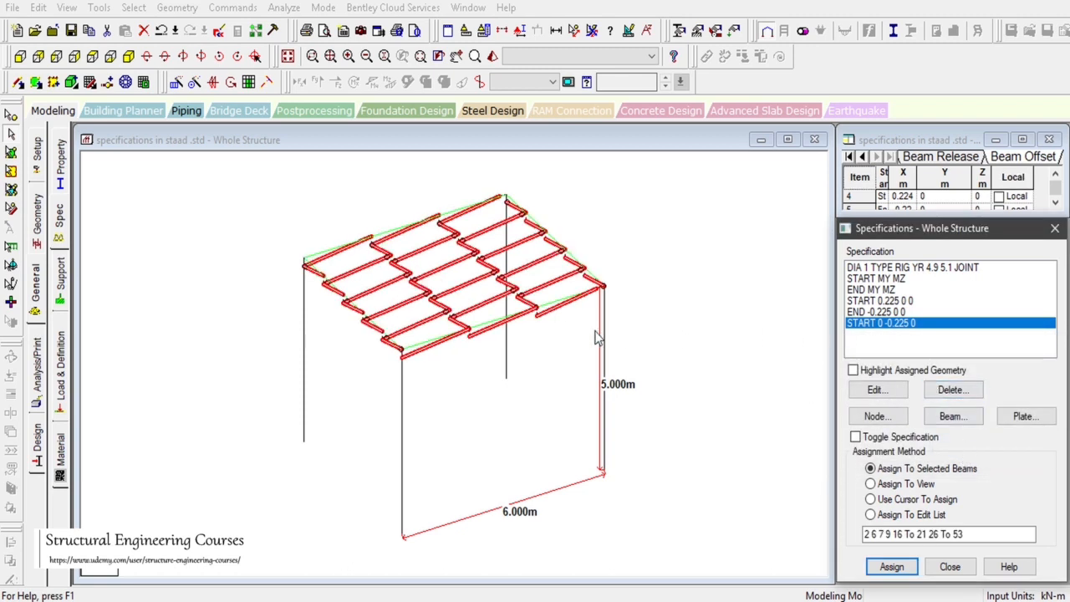
Add an End member offset of -0.225 m in global Y and assign it to the selected roof beams.
{"action": "left_click", "coordinate": [968, 420]}
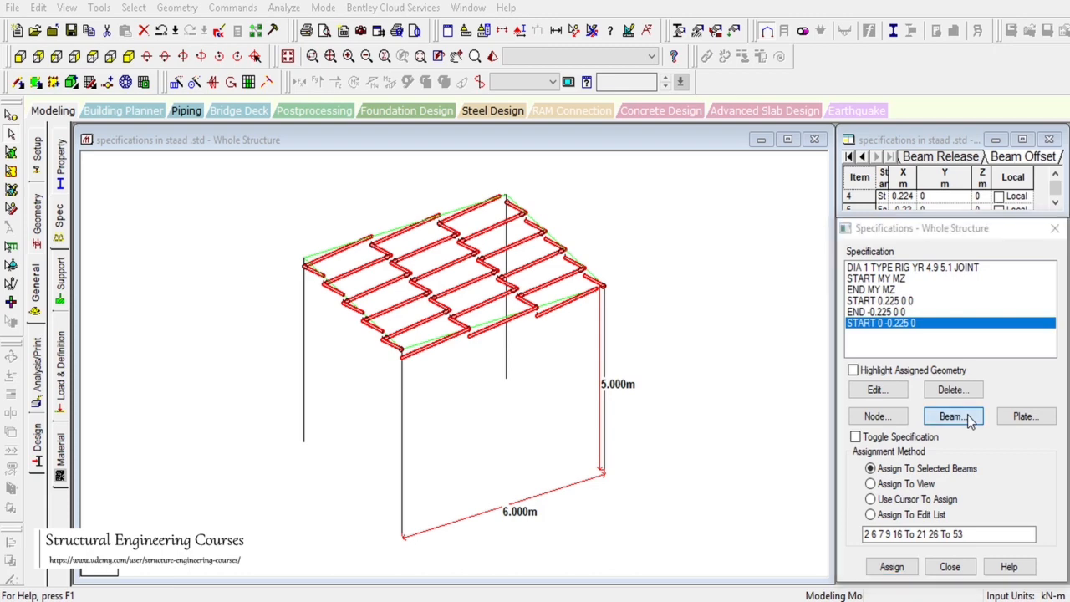
{"action": "left_click", "coordinate": [796, 283]}
{"action": "left_click", "coordinate": [771, 326]}
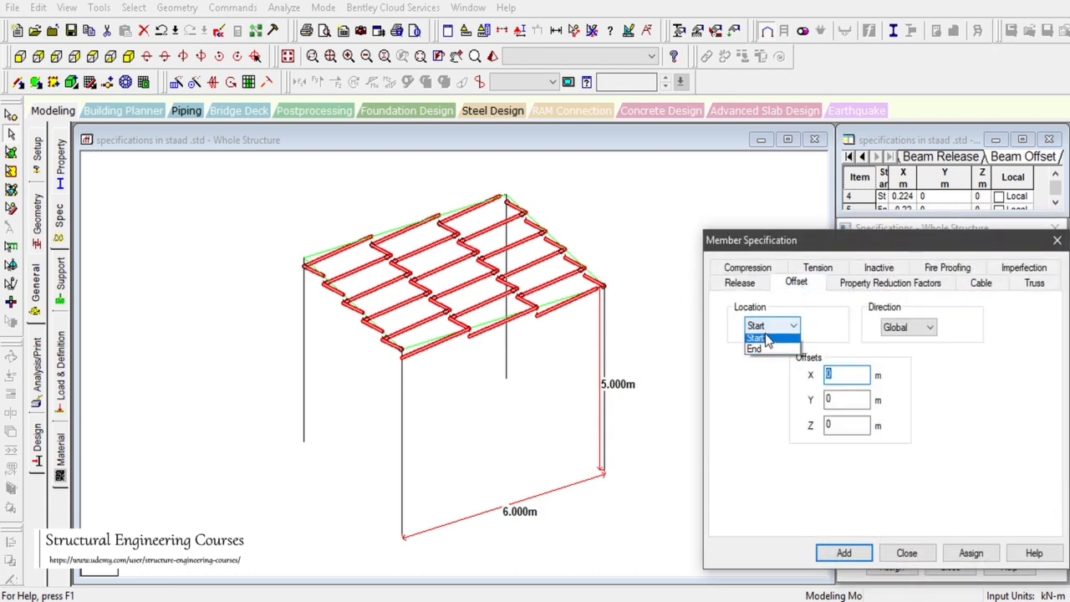
{"action": "left_click", "coordinate": [768, 348]}
{"action": "left_click_drag", "start_coordinate": [843, 396], "coordinate": [749, 411]}
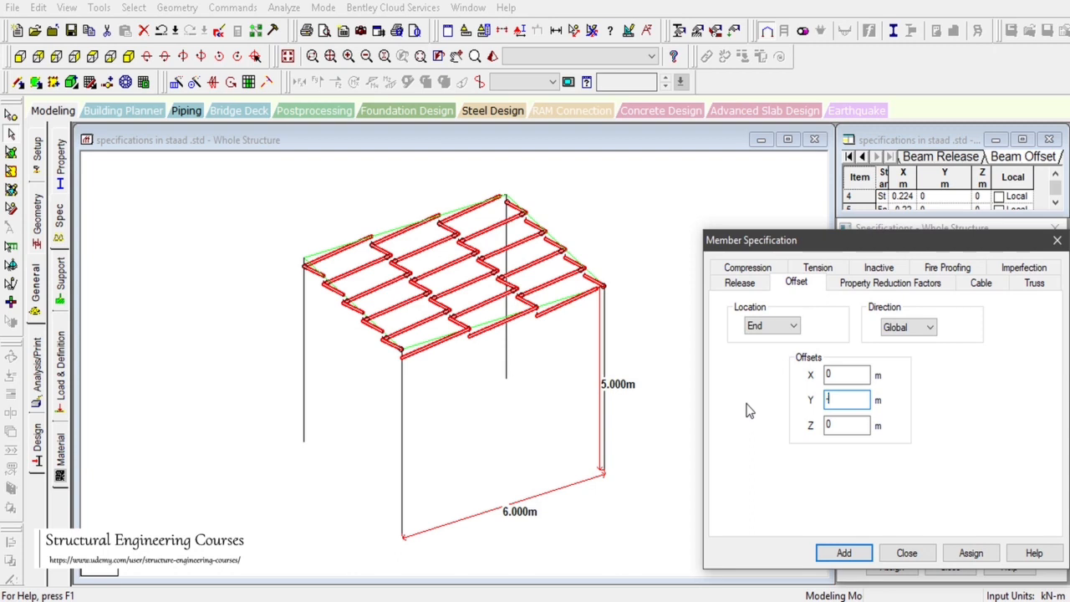
{"action": "left_click", "coordinate": [844, 553]}
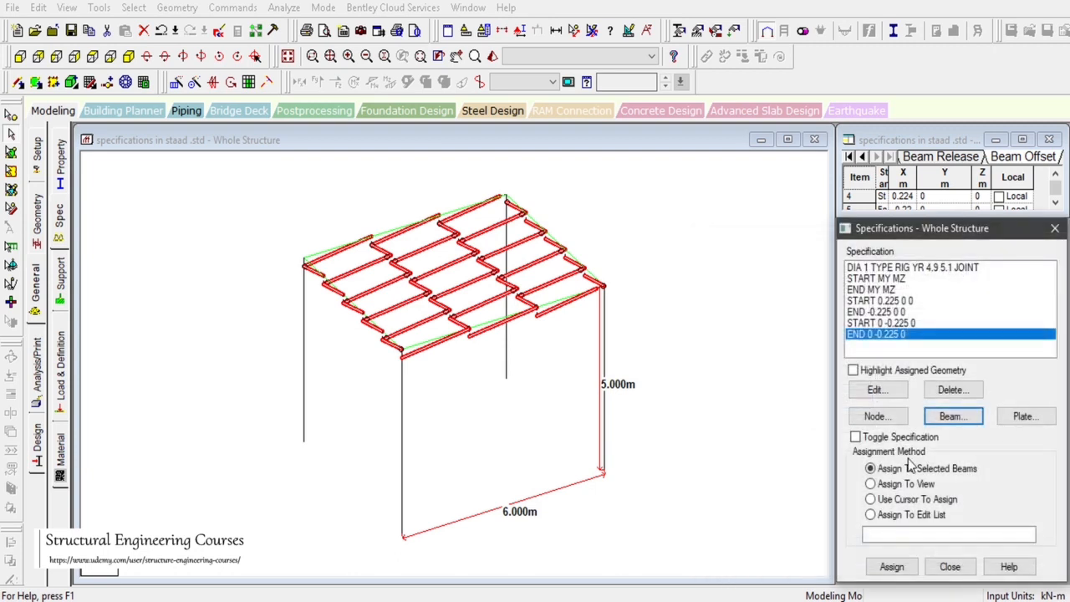
{"action": "left_click", "coordinate": [899, 571]}
{"action": "left_click", "coordinate": [960, 448]}
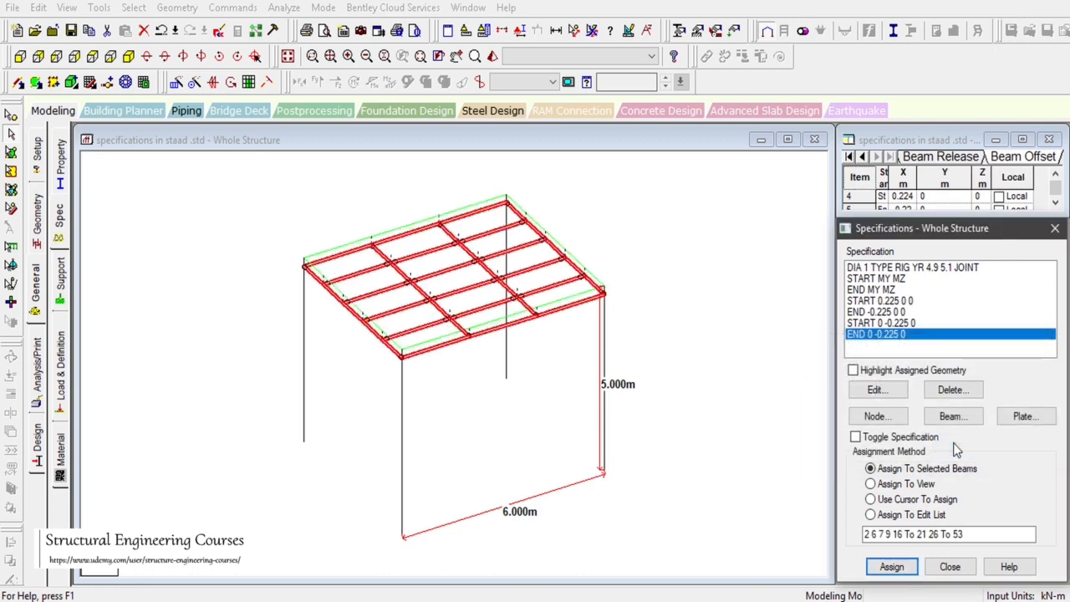
{"action": "left_click", "coordinate": [739, 395]}
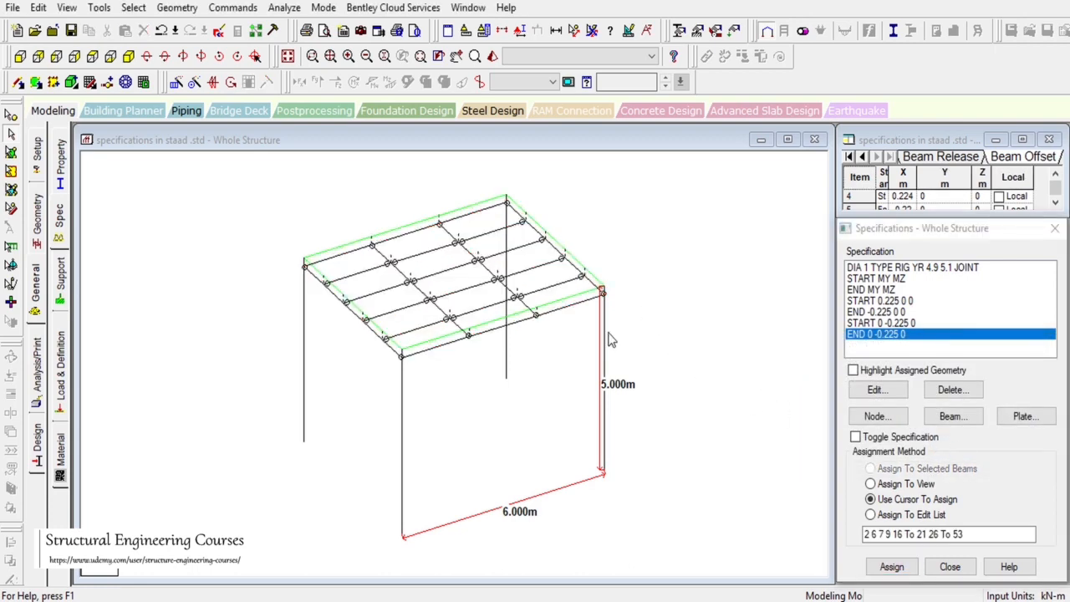
Edit the Start offset specification with X 0.225 m, setting its Y offset to -0.225 m.
{"action": "scroll", "coordinate": [611, 338], "scroll_direction": "up", "scroll_amount": 3}
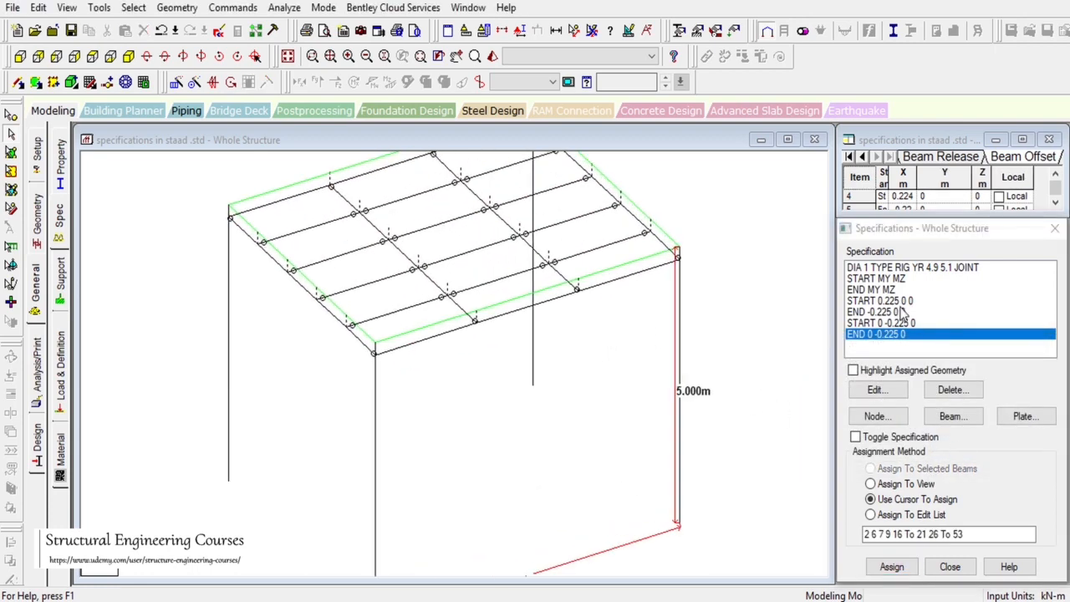
{"action": "left_click", "coordinate": [387, 349]}
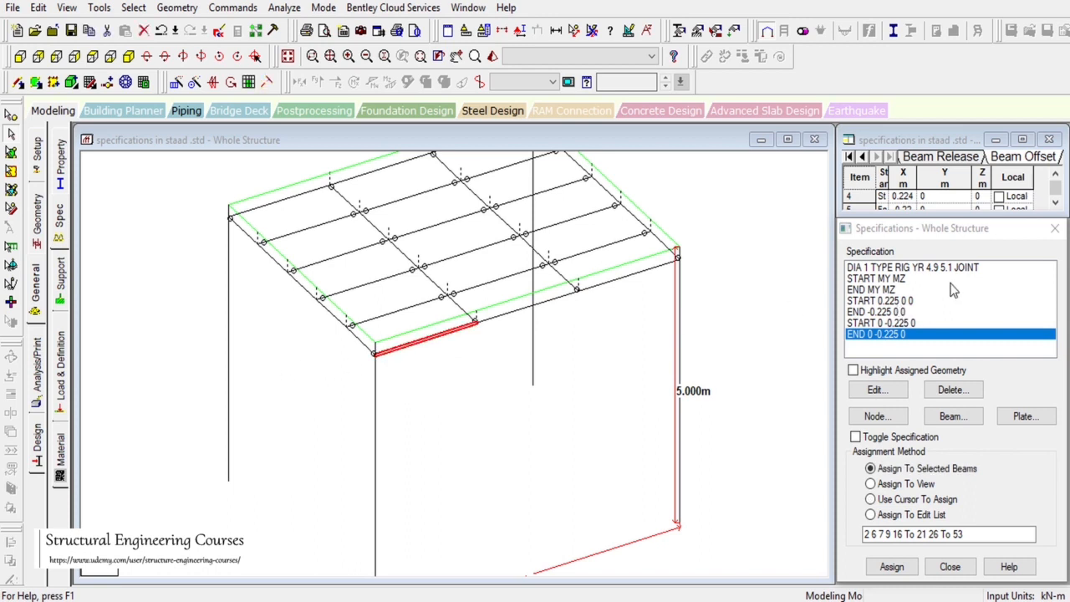
{"action": "left_click", "coordinate": [893, 301]}
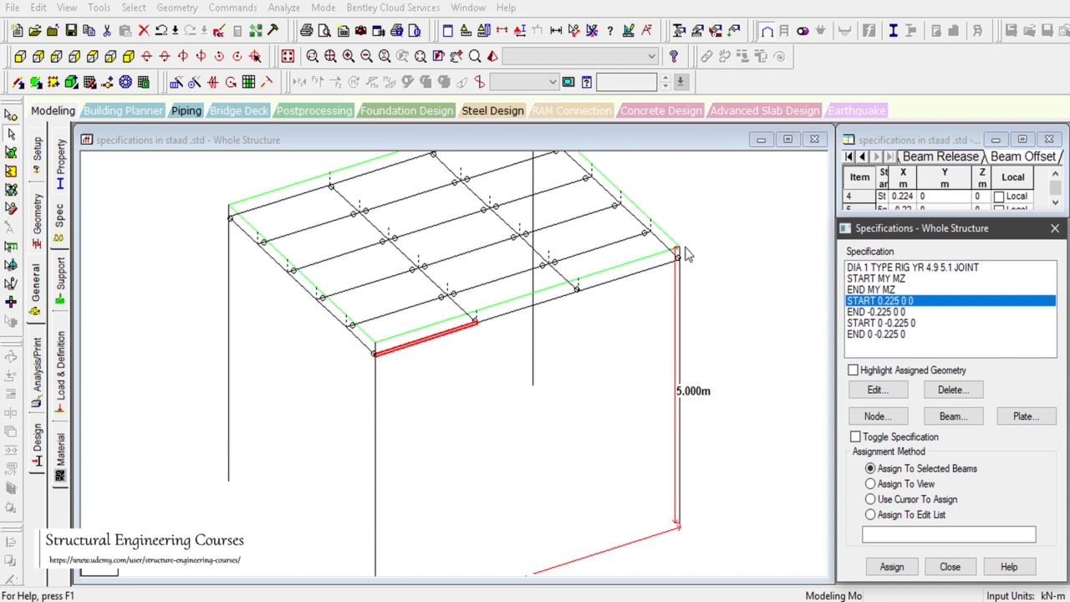
{"action": "left_click", "coordinate": [632, 283]}
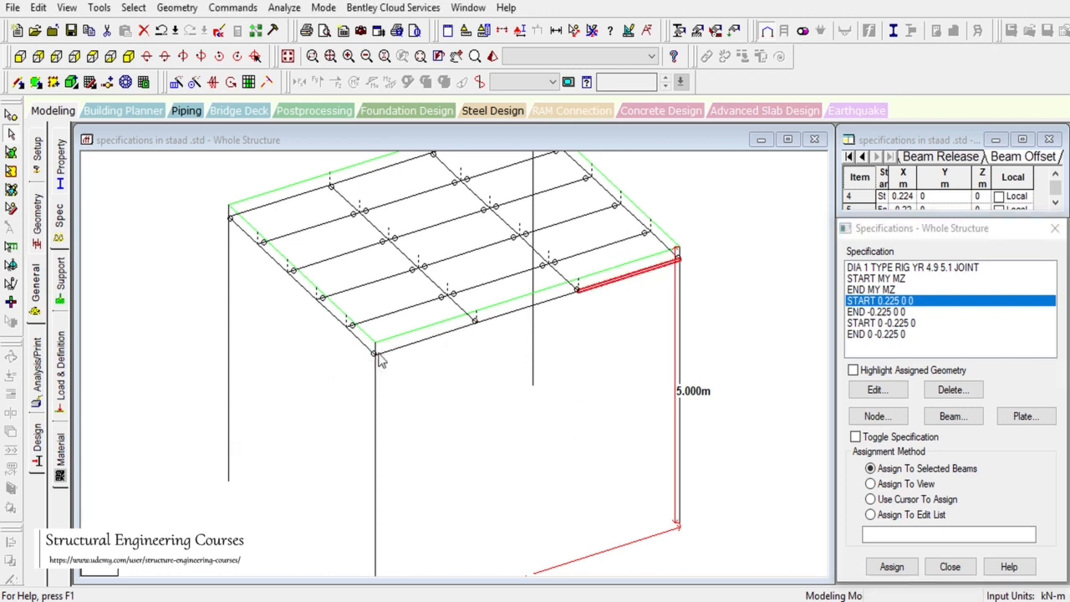
{"action": "left_click", "coordinate": [891, 304]}
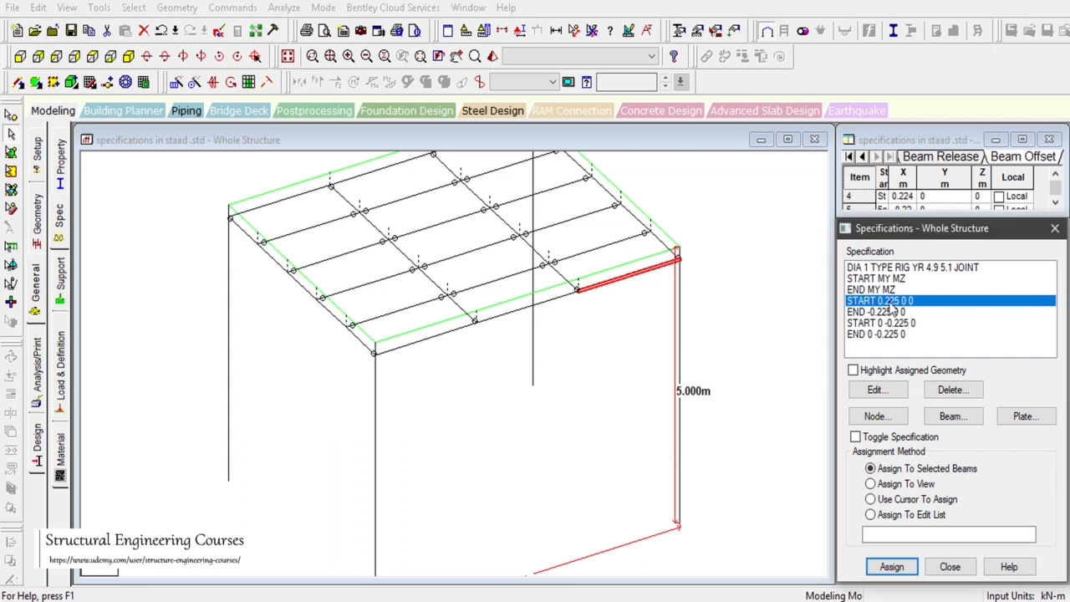
{"action": "double_click", "coordinate": [892, 304]}
{"action": "left_click_drag", "start_coordinate": [881, 428], "coordinate": [815, 423]}
{"action": "type", "text": "-"}
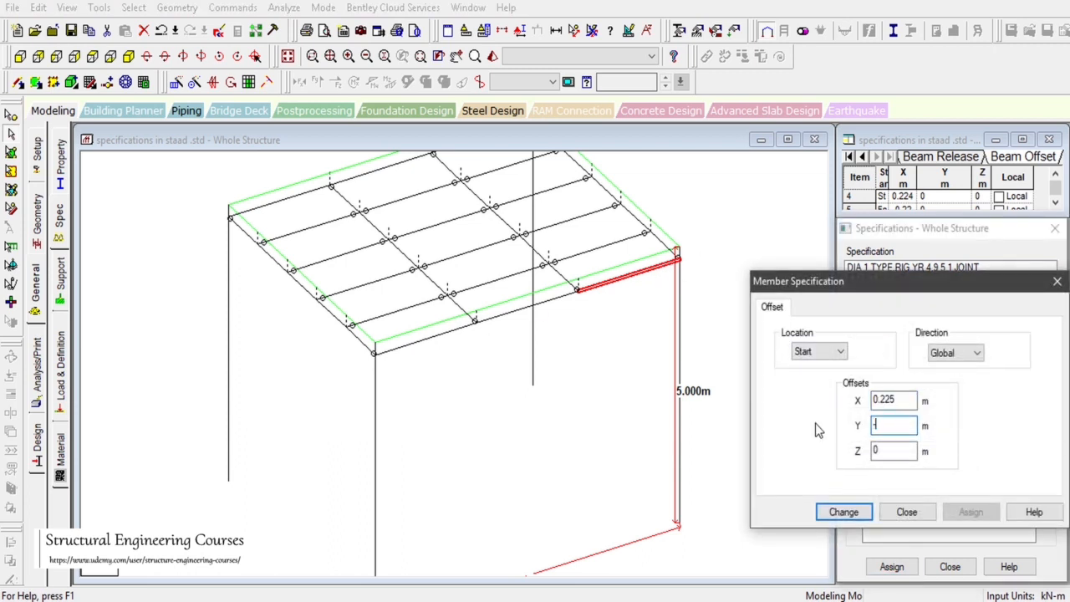
{"action": "type", "text": "0.225"}
{"action": "left_click", "coordinate": [854, 519]}
Edit the End offset specification with X -0.225 m, setting its Y offset to -0.225 m.
{"action": "double_click", "coordinate": [885, 312]}
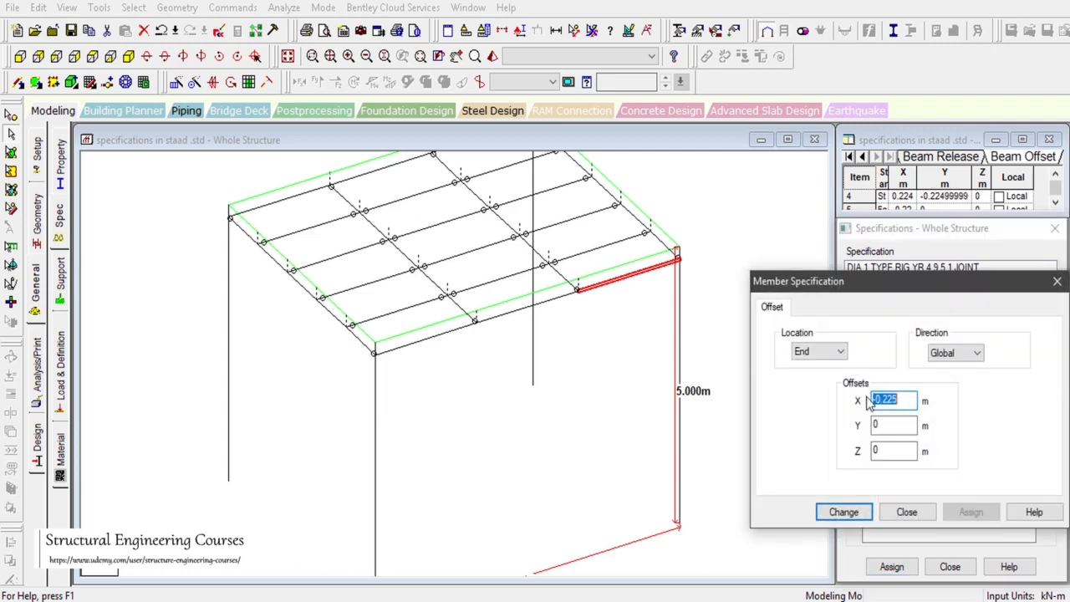
{"action": "key", "text": "Tab"}
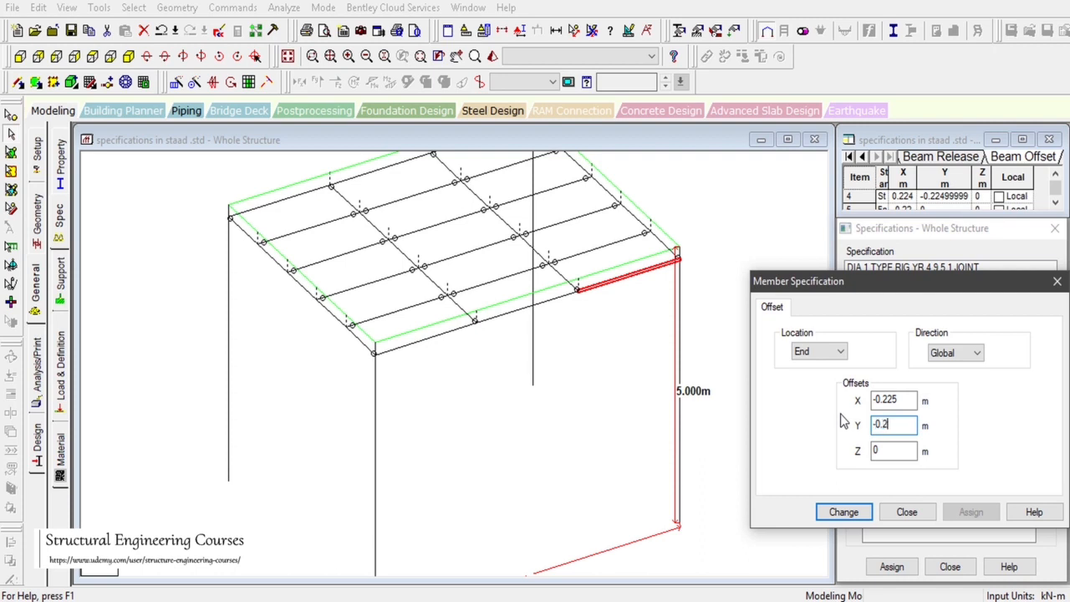
{"action": "type", "text": "-0.225"}
{"action": "left_click", "coordinate": [849, 510]}
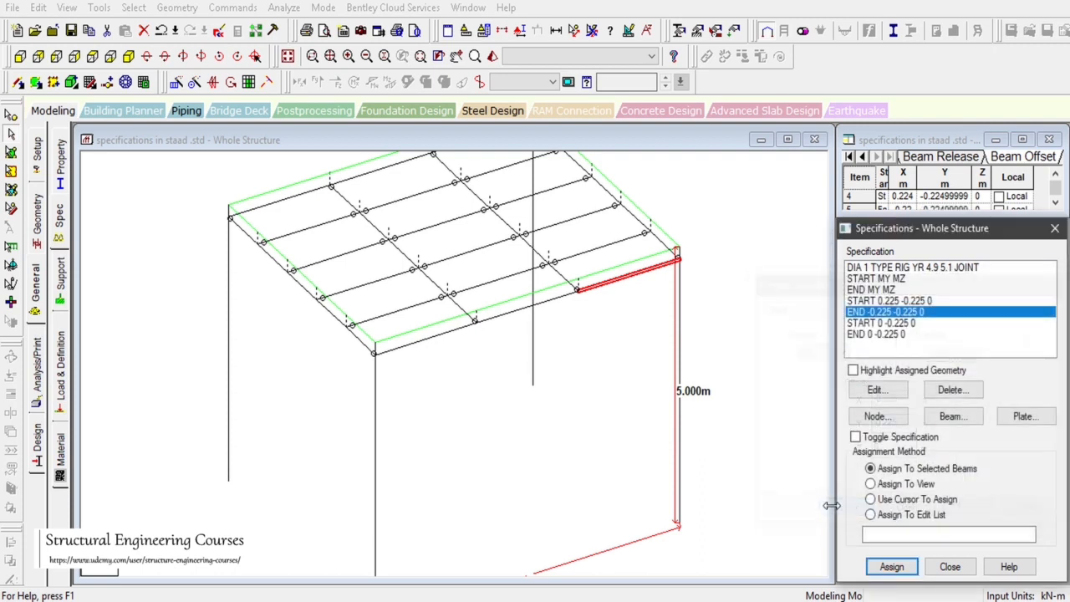
Assign the END -0.225 -0.225 0 offset to the two 6 m edge roof beam segments that end at columns.
{"action": "scroll", "coordinate": [610, 343], "scroll_direction": "down", "scroll_amount": 1}
{"action": "left_click", "coordinate": [464, 167], "text": "ctrl"}
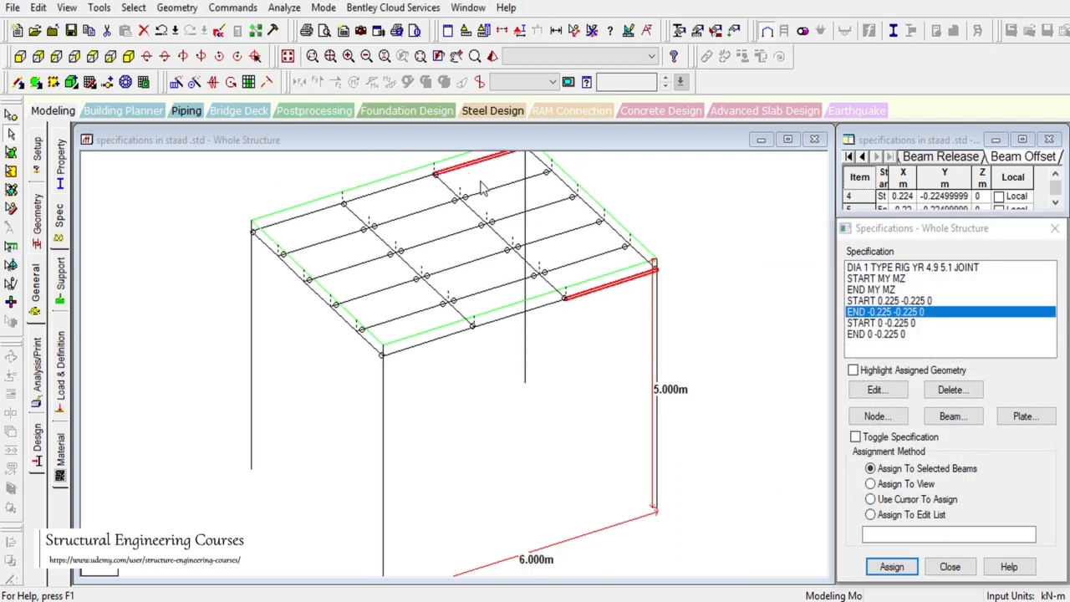
{"action": "left_click", "coordinate": [911, 574]}
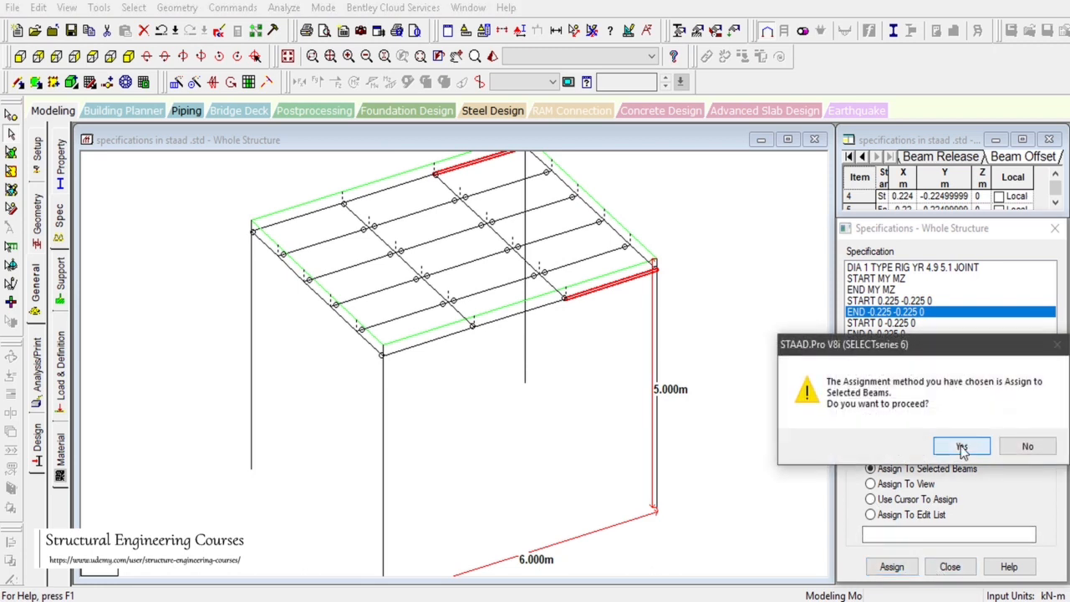
{"action": "left_click", "coordinate": [961, 449]}
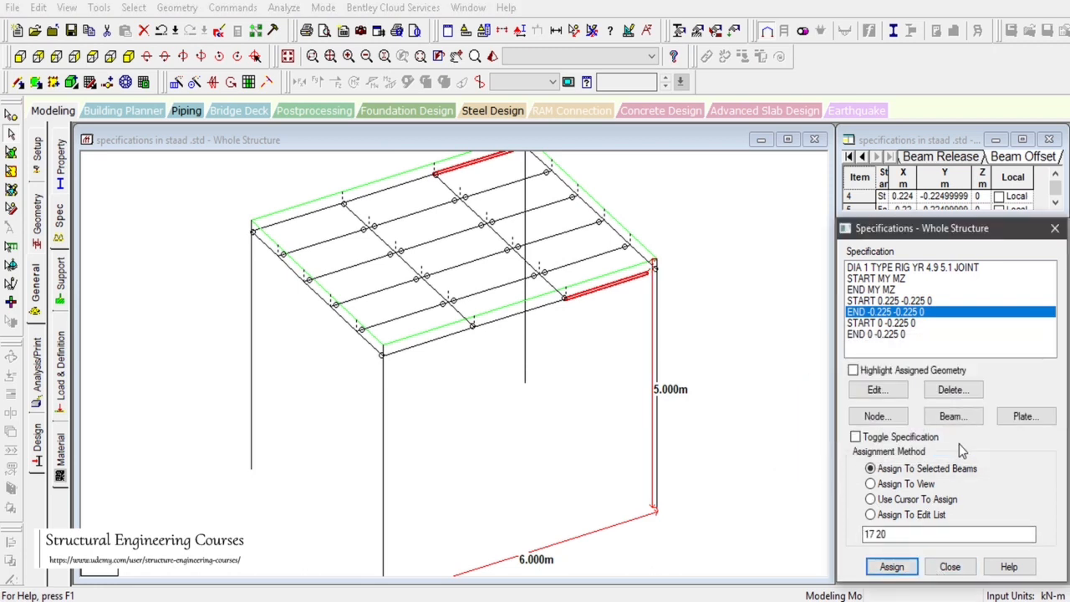
Assign the START 0.225 -0.225 0 offset to the two 6 m edge roof beam segments that start at columns.
{"action": "left_click", "coordinate": [897, 302]}
{"action": "left_click", "coordinate": [424, 343]}
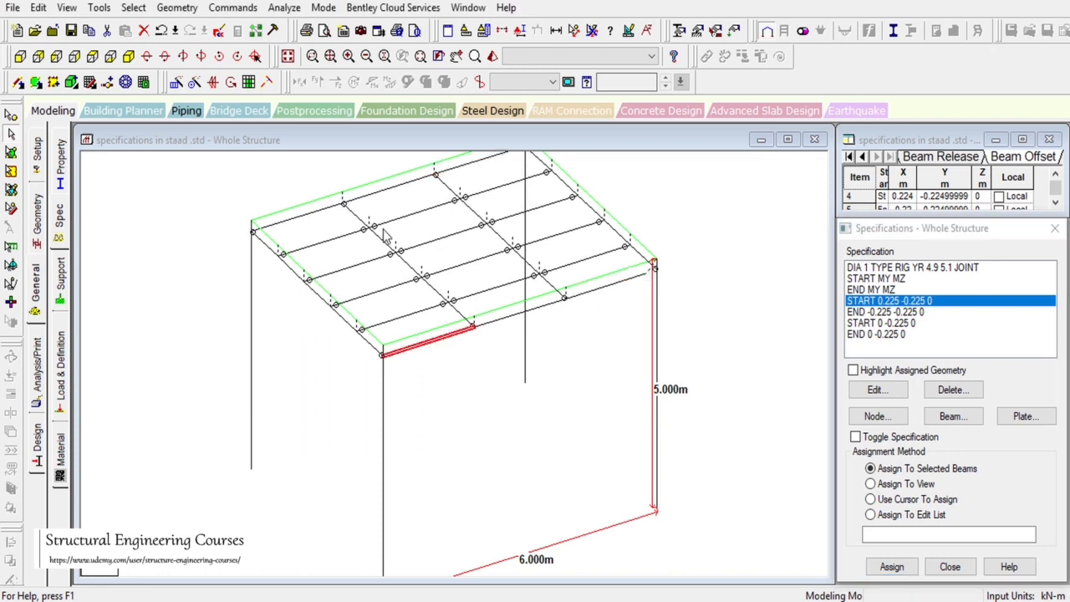
{"action": "left_click", "coordinate": [293, 218], "text": "ctrl"}
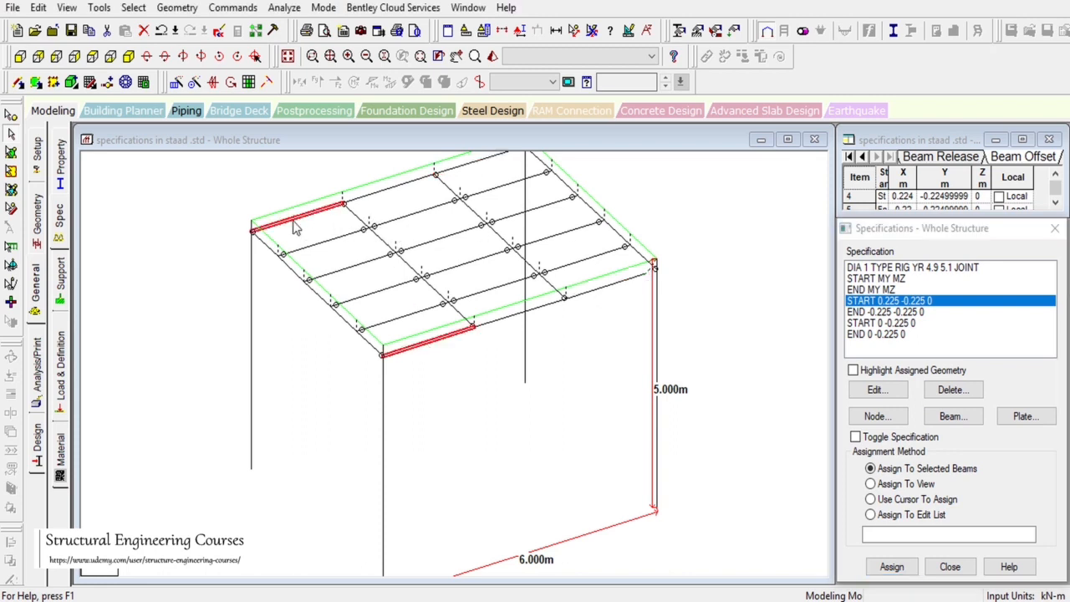
{"action": "left_click", "coordinate": [892, 566]}
{"action": "left_click", "coordinate": [956, 444]}
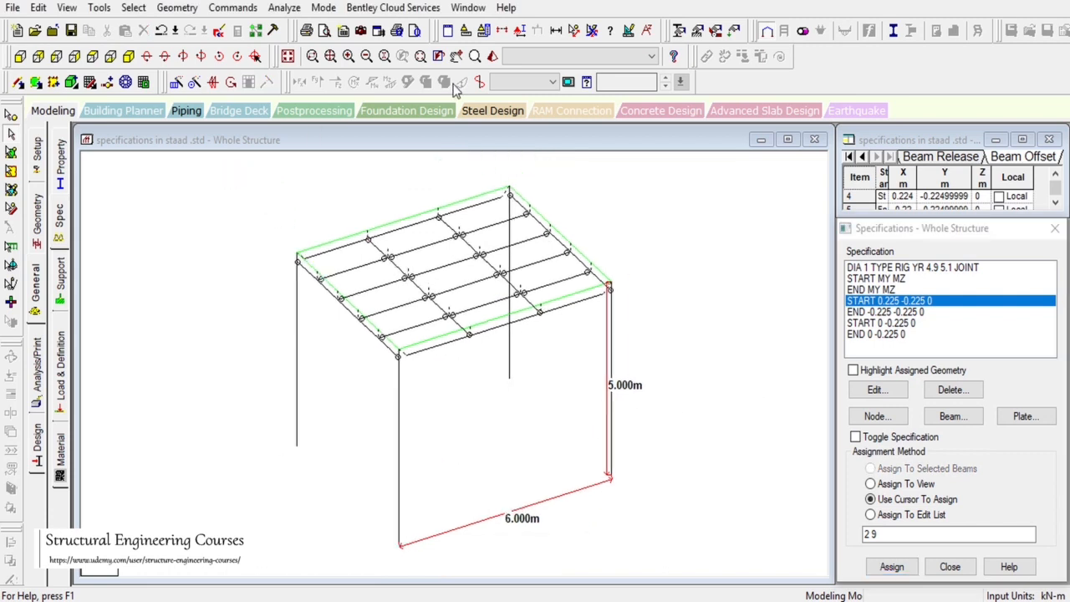
Open the 3D rendered view of the structure, maximize it and close the Specifications dialog.
{"action": "left_click", "coordinate": [493, 56]}
{"action": "left_click_drag", "start_coordinate": [645, 398], "coordinate": [647, 377]}
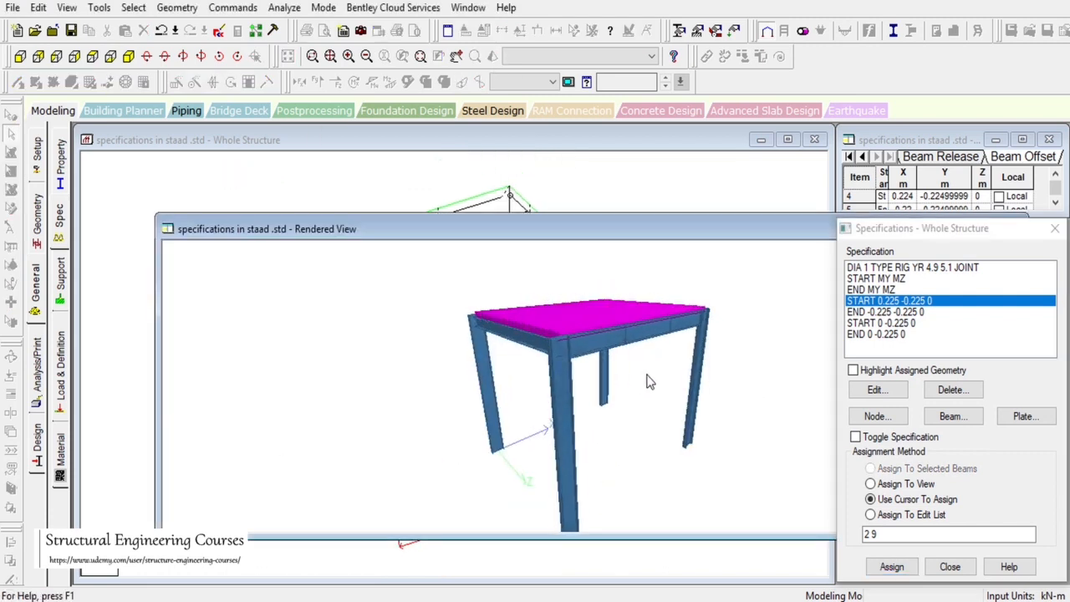
{"action": "double_click", "coordinate": [755, 228]}
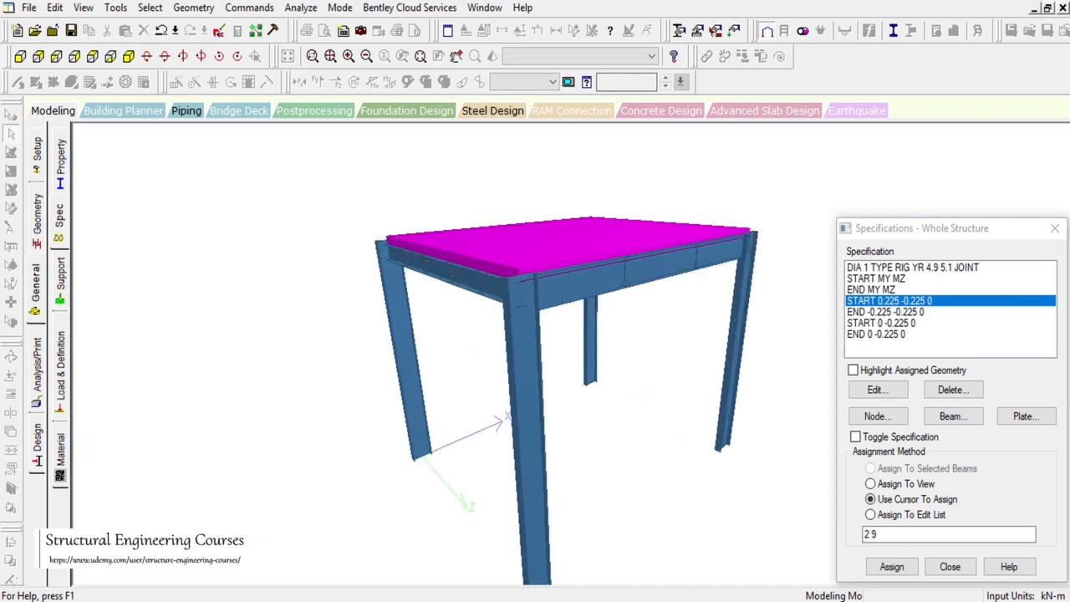
{"action": "left_click", "coordinate": [1055, 229]}
{"action": "scroll", "coordinate": [591, 303], "scroll_direction": "up", "scroll_amount": 3}
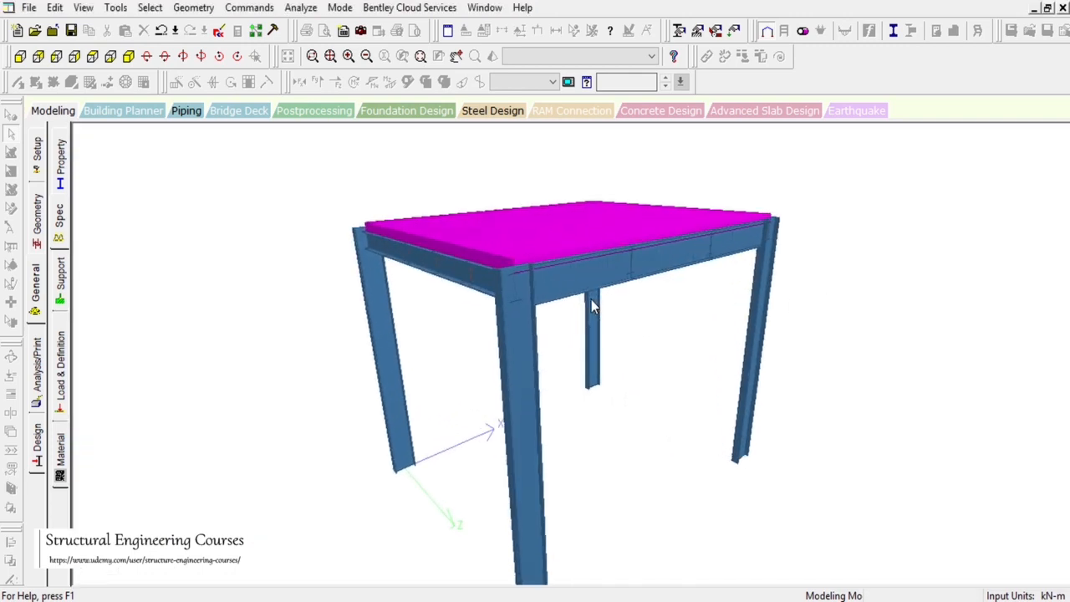
{"action": "scroll", "coordinate": [591, 301], "scroll_direction": "up", "scroll_amount": 4}
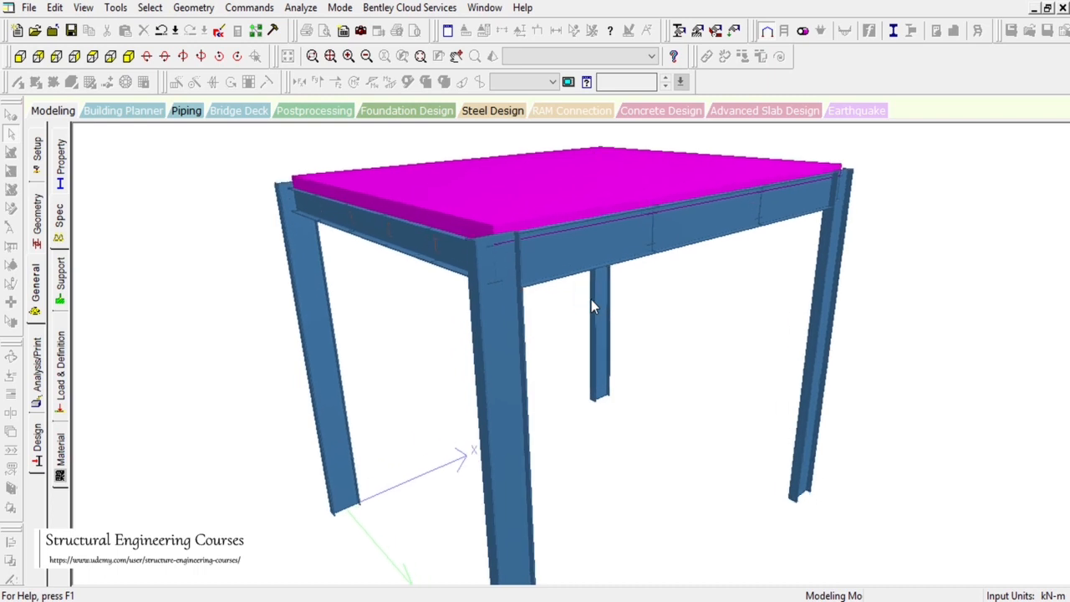
{"action": "scroll", "coordinate": [591, 300], "scroll_direction": "up", "scroll_amount": 2}
Examine from several sides how the roof plate rests on the perimeter beams and how the beams meet the column faces.
{"action": "left_click_drag", "start_coordinate": [513, 274], "coordinate": [620, 278]}
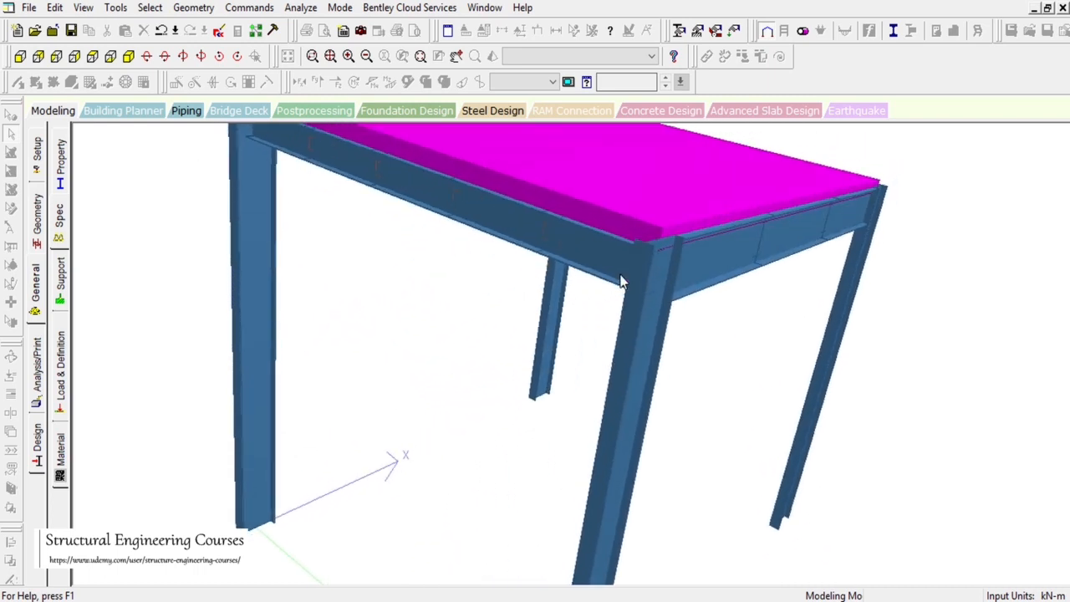
{"action": "left_click_drag", "start_coordinate": [211, 495], "coordinate": [369, 494]}
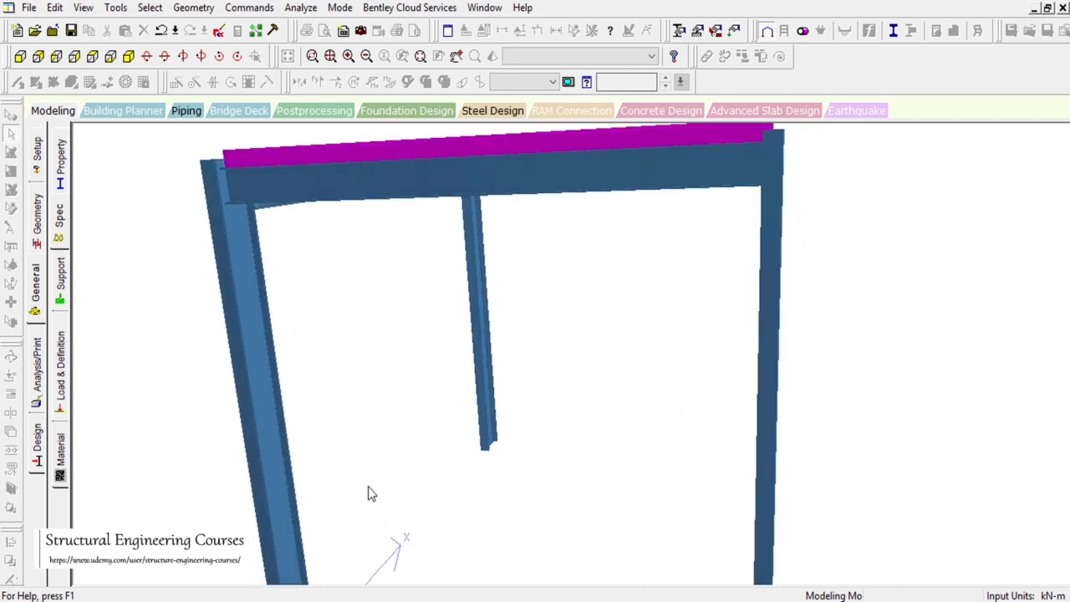
{"action": "left_click_drag", "start_coordinate": [685, 291], "coordinate": [693, 340]}
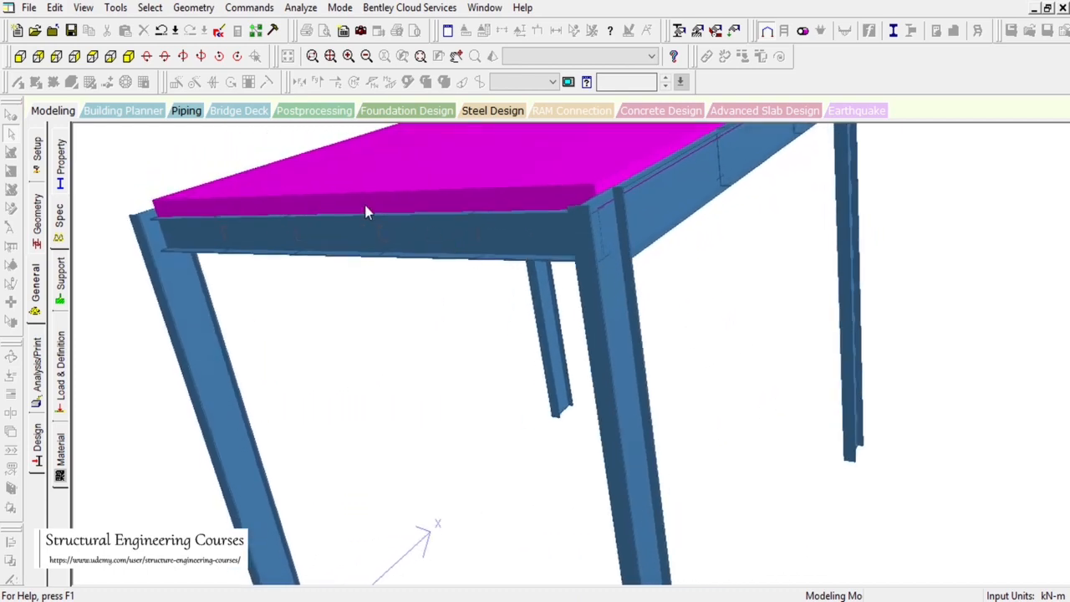
{"action": "left_click_drag", "start_coordinate": [365, 207], "coordinate": [324, 173]}
{"action": "left_click_drag", "start_coordinate": [738, 368], "coordinate": [710, 198]}
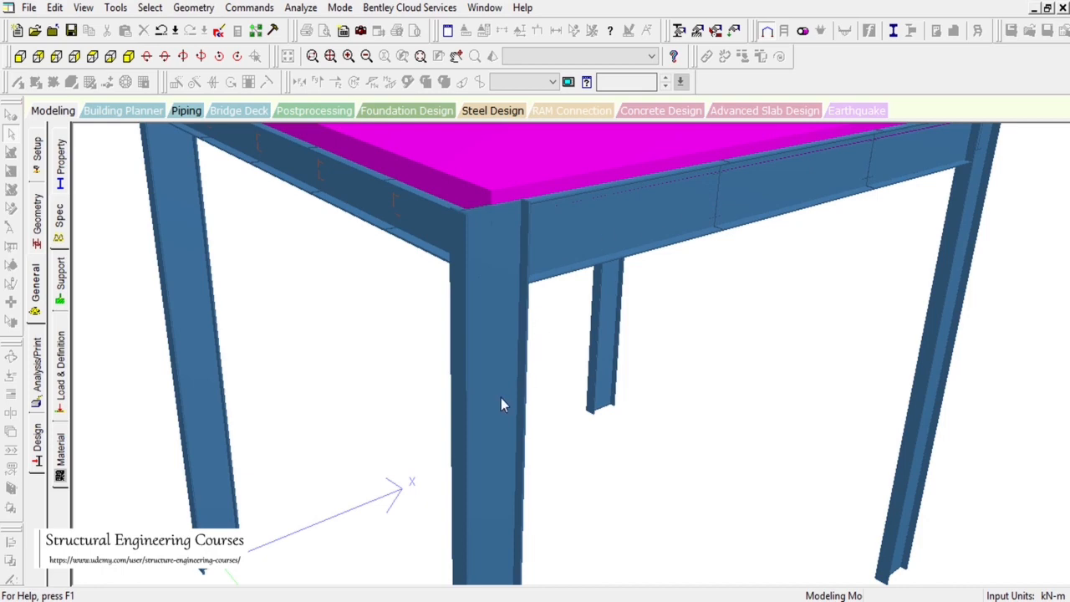
{"action": "left_click_drag", "start_coordinate": [501, 404], "coordinate": [501, 354]}
{"action": "mouse_move", "coordinate": [418, 316]}
{"action": "left_mouse_down"}
{"action": "mouse_move", "coordinate": [441, 332]}
{"action": "mouse_move", "coordinate": [432, 334]}
{"action": "mouse_move", "coordinate": [422, 309]}
{"action": "left_mouse_up"}
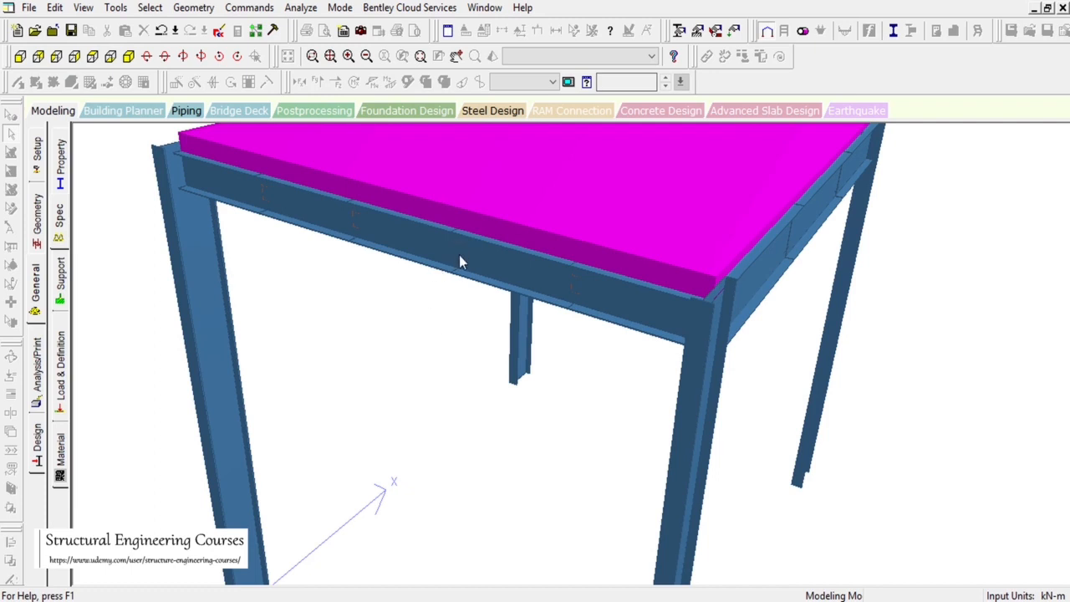
{"action": "left_click_drag", "start_coordinate": [657, 313], "coordinate": [651, 280]}
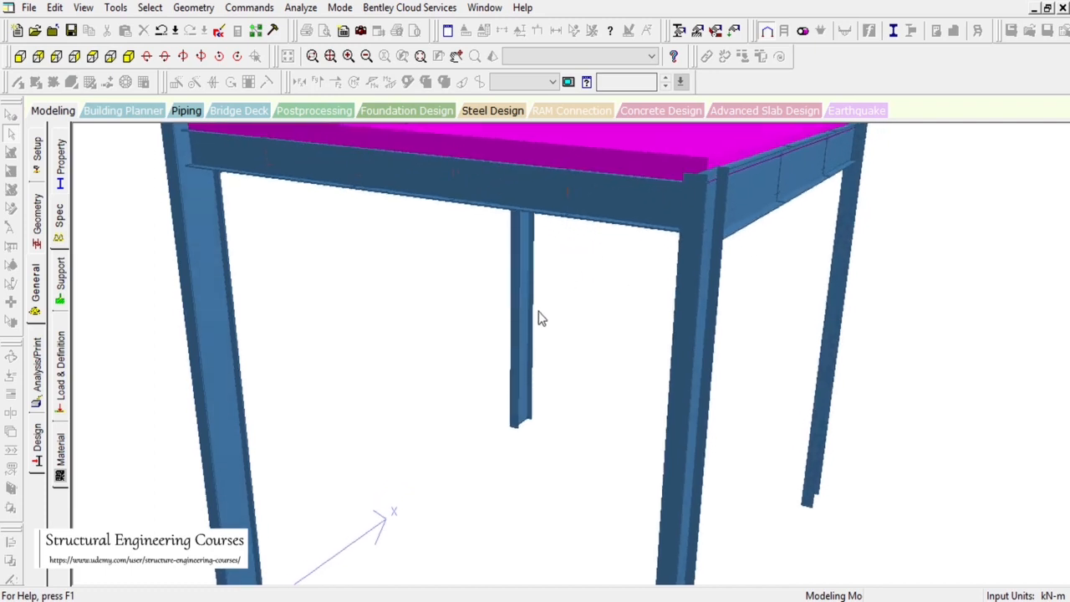
{"action": "left_click_drag", "start_coordinate": [540, 318], "coordinate": [771, 238]}
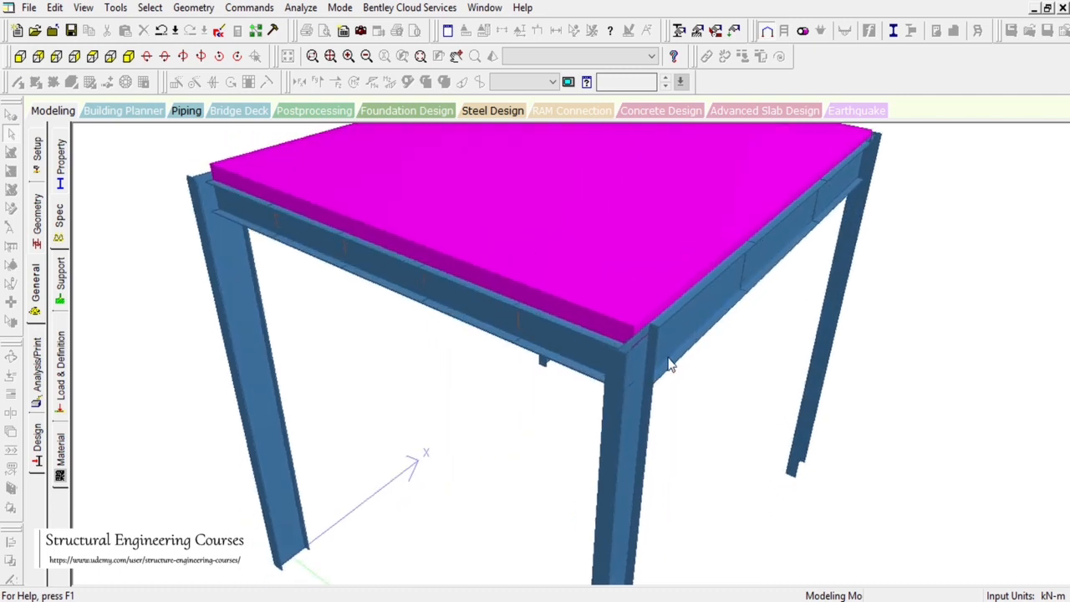
{"action": "left_click_drag", "start_coordinate": [657, 369], "coordinate": [526, 285]}
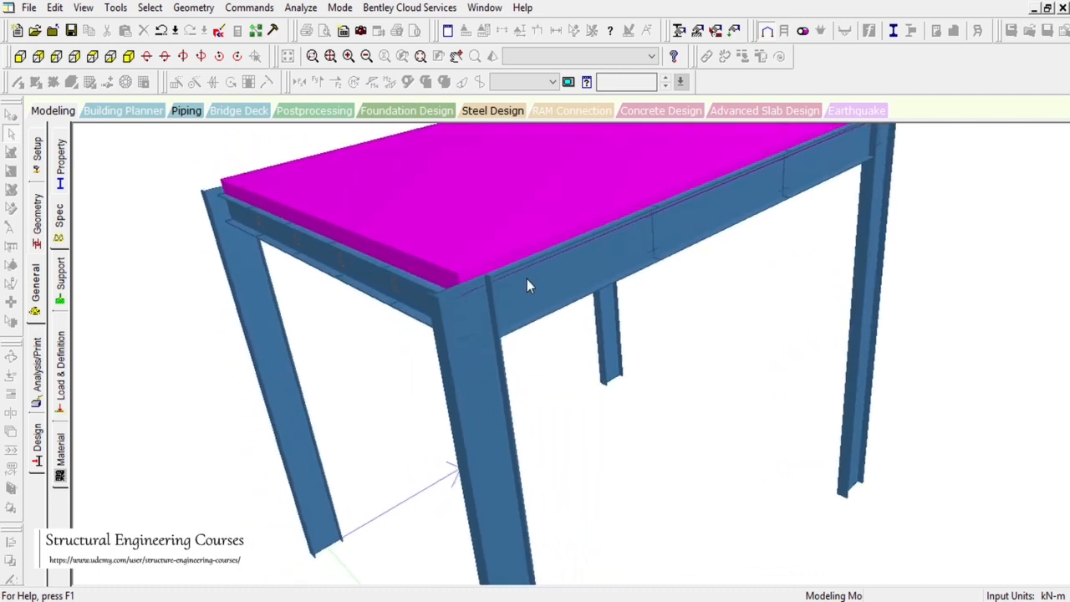
{"action": "left_click_drag", "start_coordinate": [517, 437], "coordinate": [478, 414]}
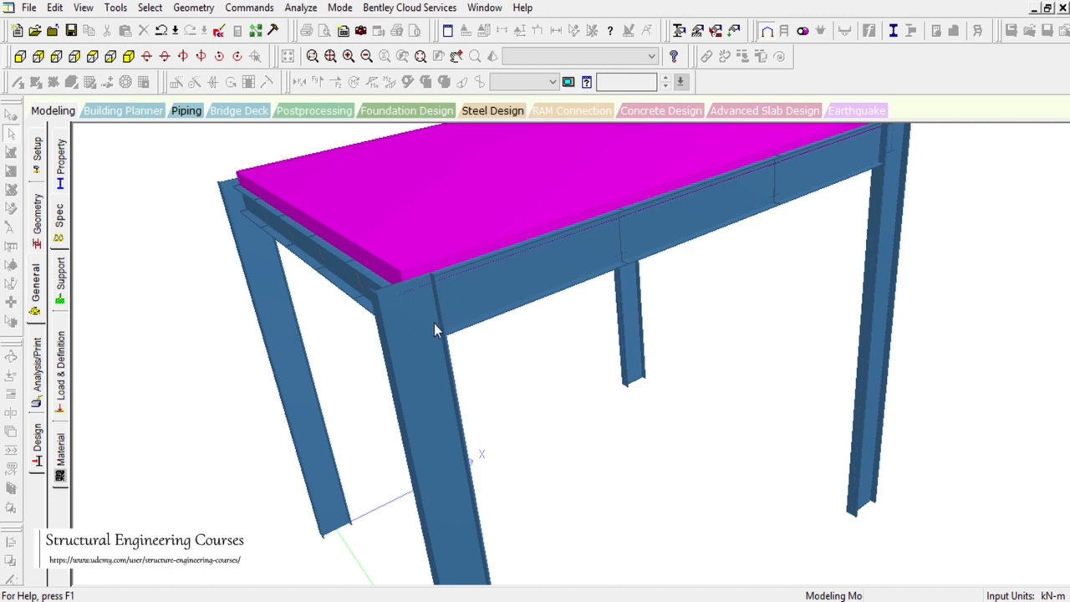
{"action": "left_click_drag", "start_coordinate": [433, 323], "coordinate": [573, 246]}
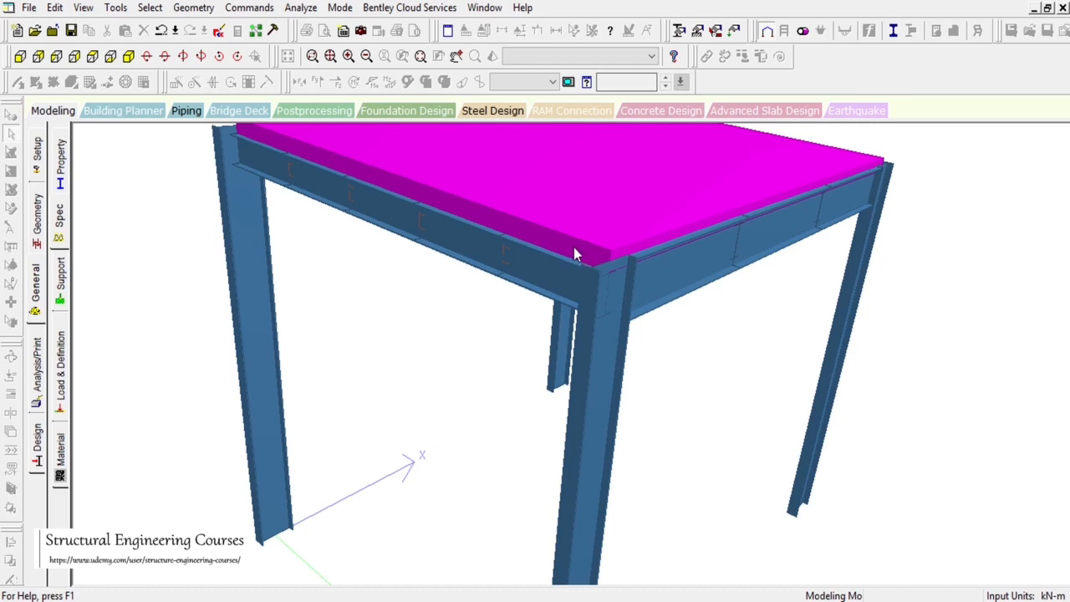
Examine the secondary beams and their connections beneath the roof plate up close, and close the rendered view.
{"action": "left_click_drag", "start_coordinate": [511, 404], "coordinate": [507, 311]}
{"action": "scroll", "coordinate": [764, 202], "scroll_direction": "up", "scroll_amount": 6}
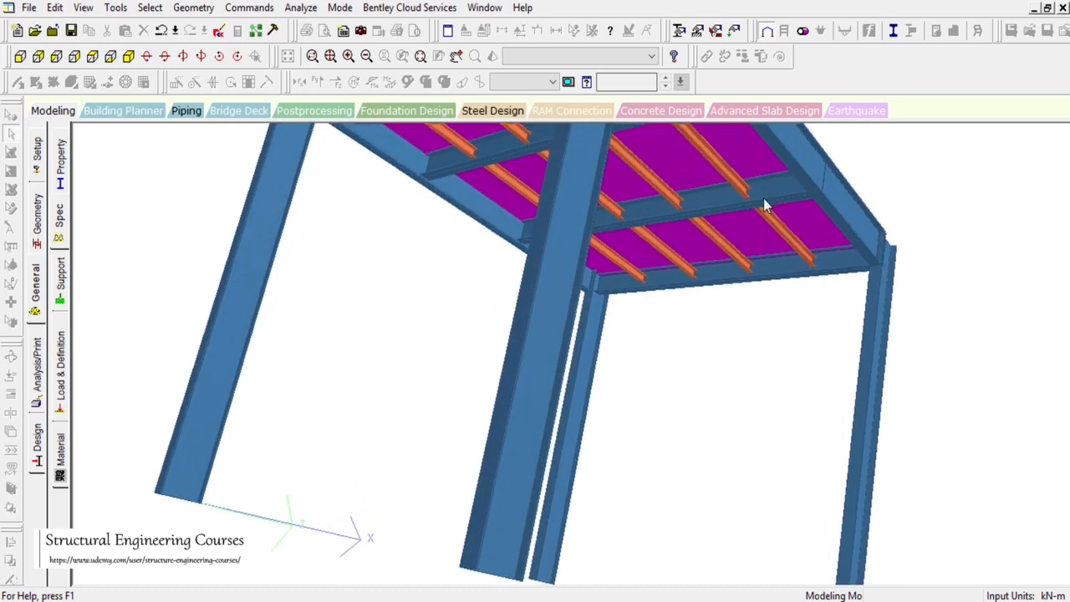
{"action": "scroll", "coordinate": [796, 215], "scroll_direction": "up", "scroll_amount": 5}
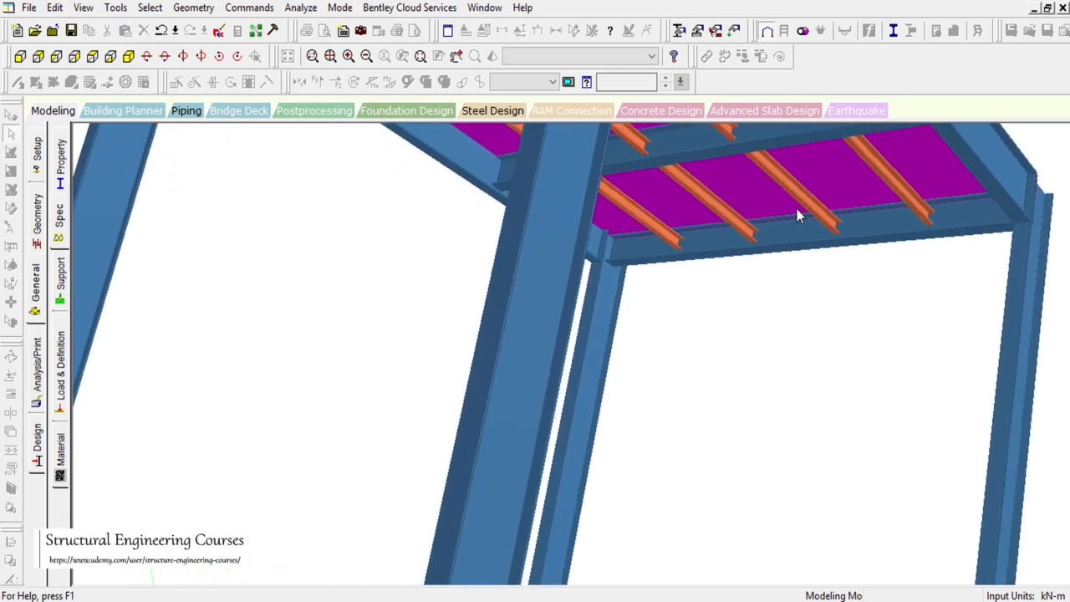
{"action": "scroll", "coordinate": [796, 214], "scroll_direction": "up", "scroll_amount": 4}
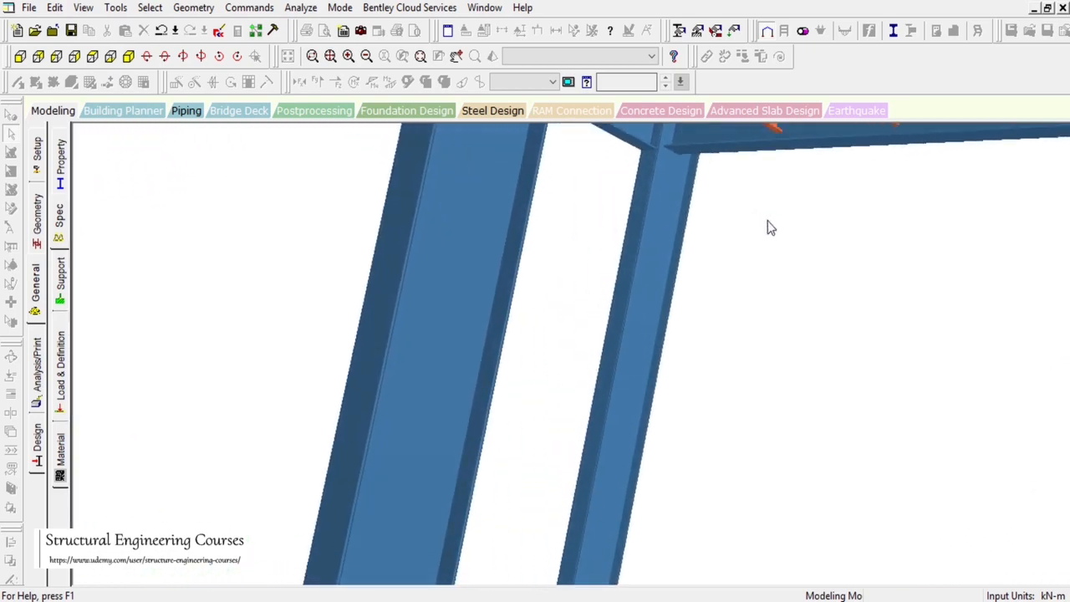
{"action": "left_click", "coordinate": [457, 56]}
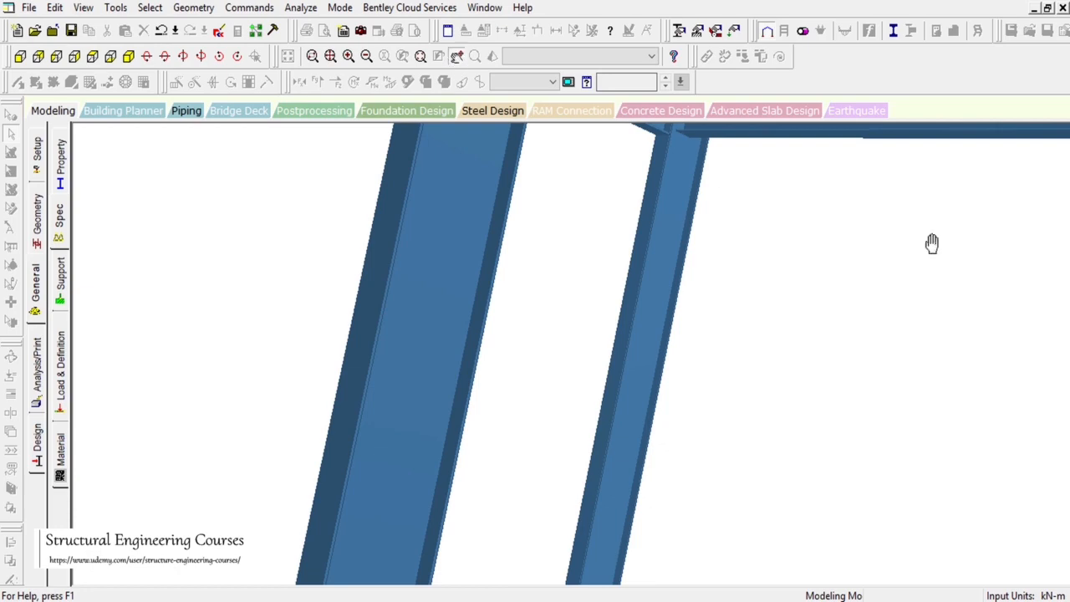
{"action": "left_click_drag", "start_coordinate": [931, 241], "coordinate": [741, 299]}
{"action": "scroll", "coordinate": [744, 289], "scroll_direction": "up", "scroll_amount": 5}
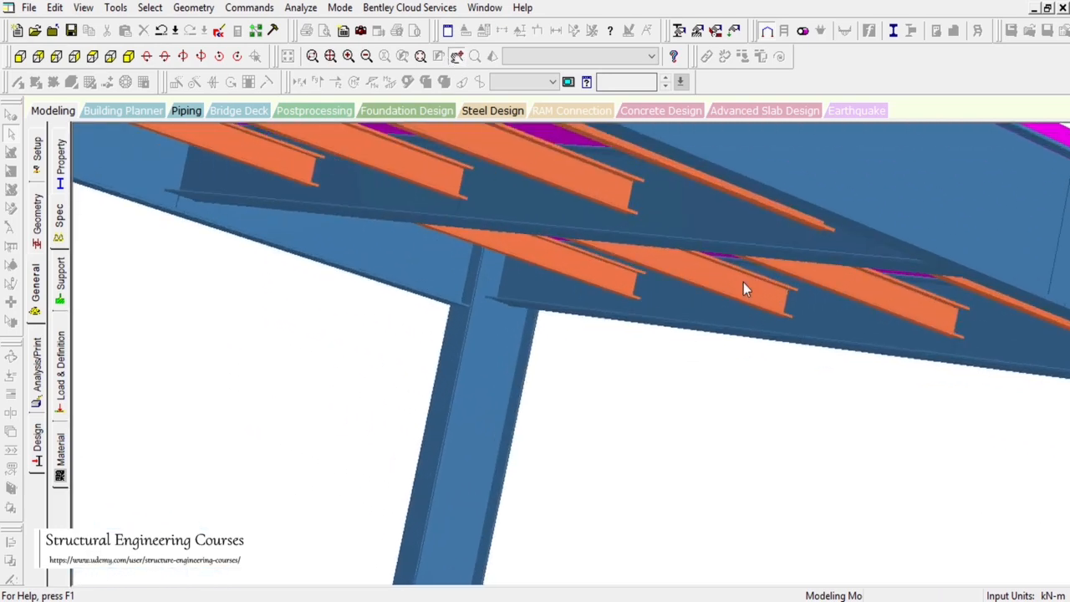
{"action": "mouse_move", "coordinate": [793, 264]}
{"action": "left_mouse_down"}
{"action": "mouse_move", "coordinate": [797, 255]}
{"action": "mouse_move", "coordinate": [795, 270]}
{"action": "left_mouse_up"}
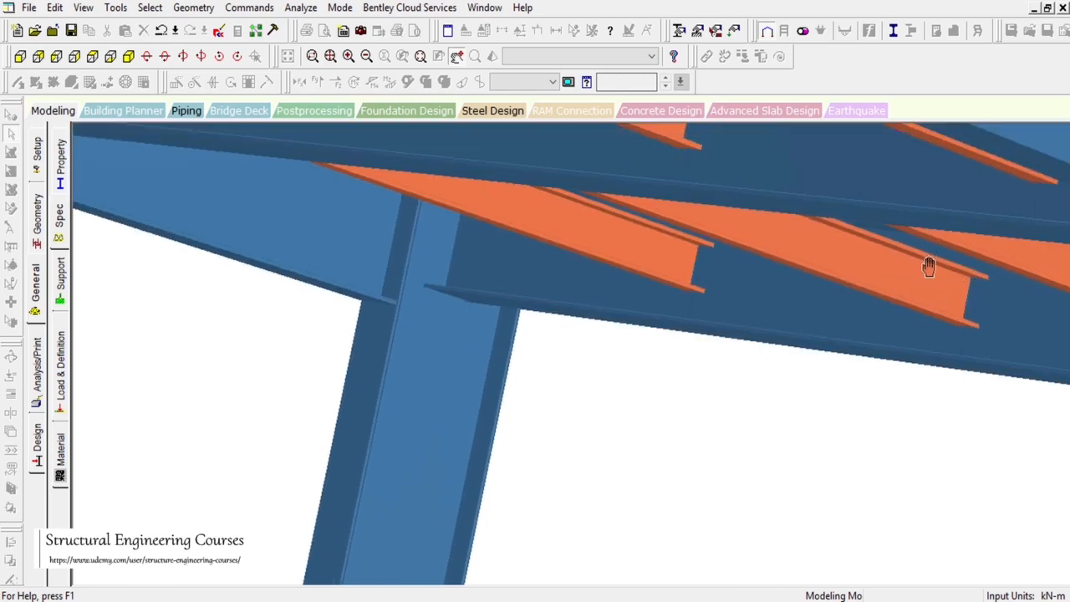
{"action": "left_click", "coordinate": [1063, 8]}
Add a Start member offset specification with Y -0.1 m in the global direction.
{"action": "left_click", "coordinate": [60, 230]}
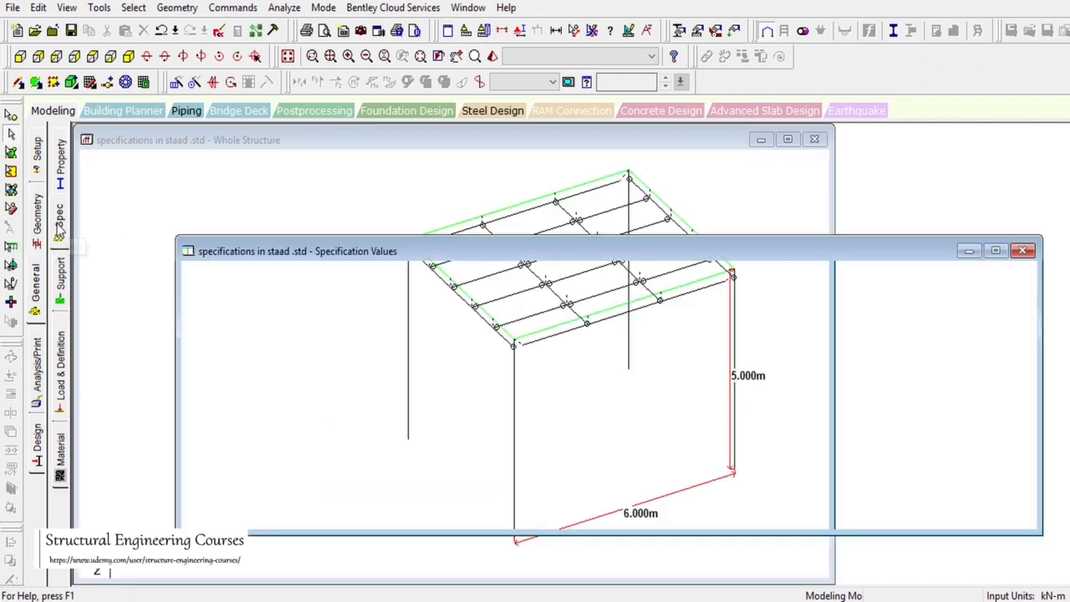
{"action": "left_click", "coordinate": [955, 420]}
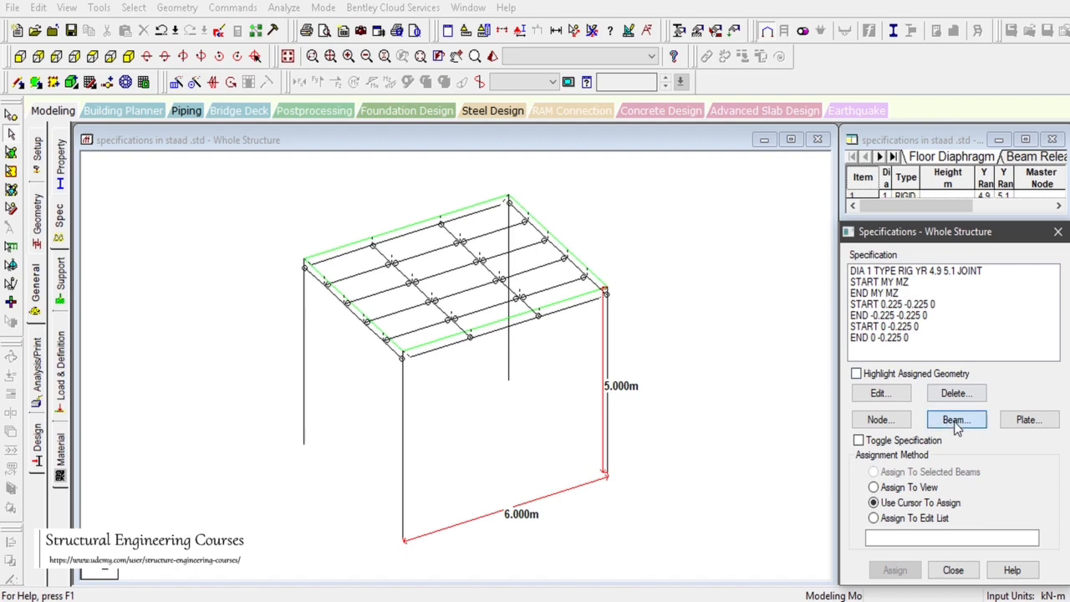
{"action": "left_click", "coordinate": [787, 288]}
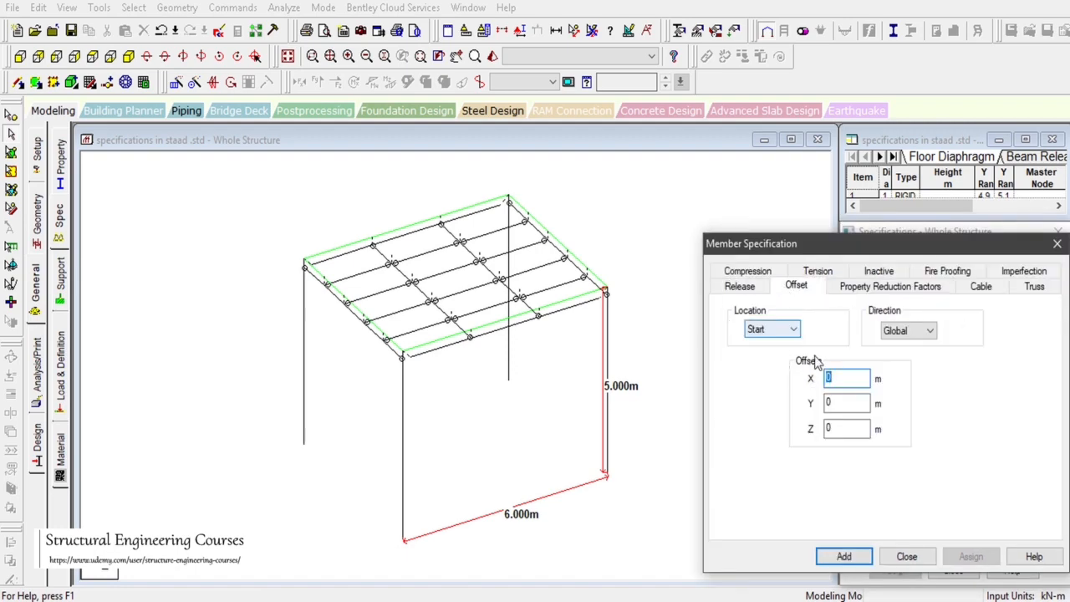
{"action": "left_click", "coordinate": [846, 403]}
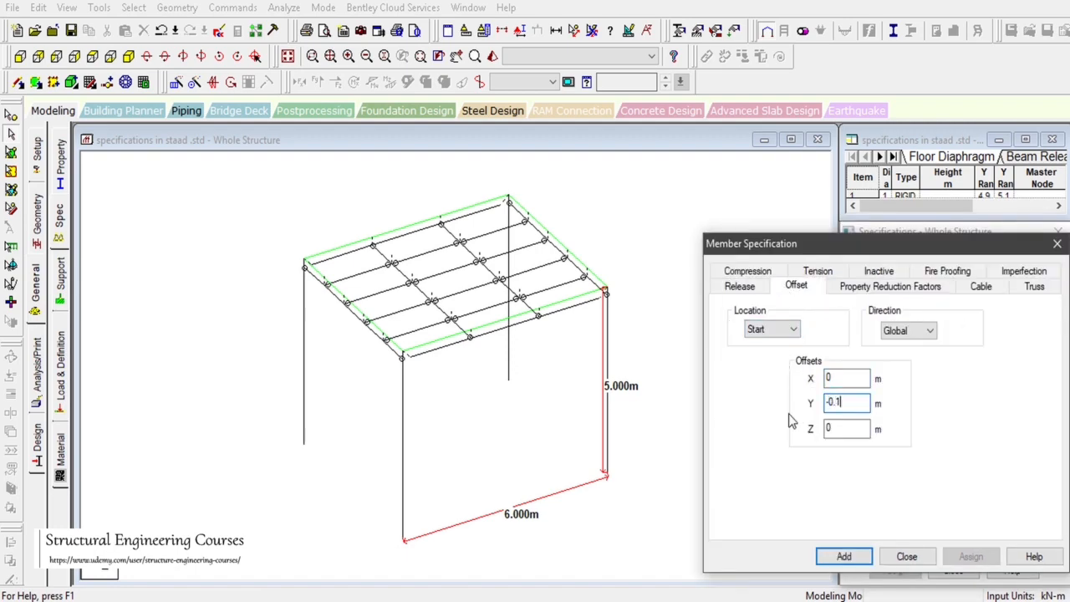
{"action": "type", "text": "-0.1"}
{"action": "left_click", "coordinate": [845, 556]}
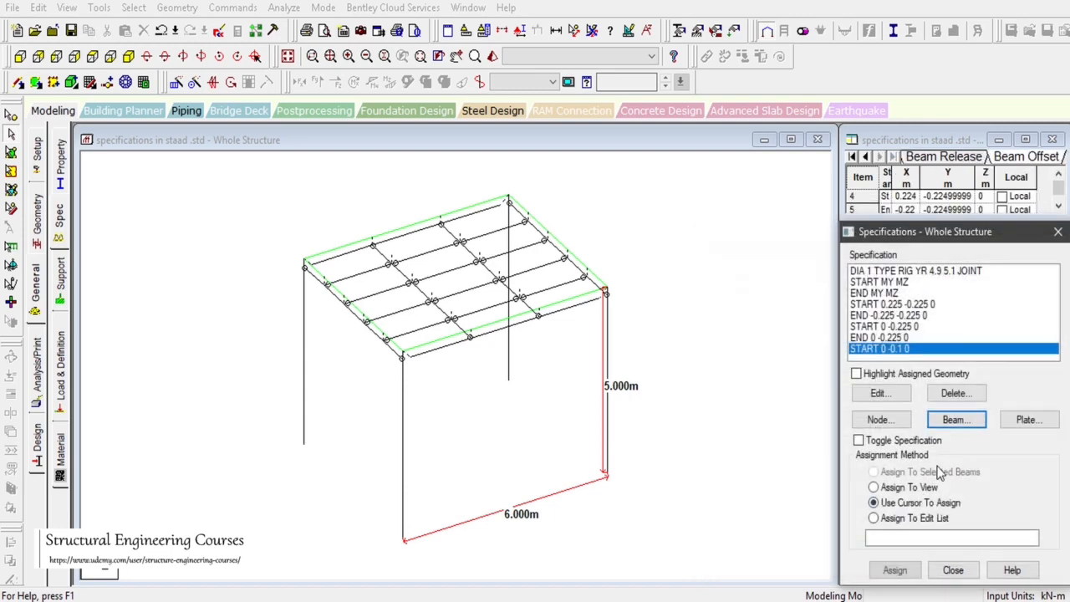
Add an End member offset specification with Y -0.1 m in the global direction.
{"action": "left_click", "coordinate": [970, 420]}
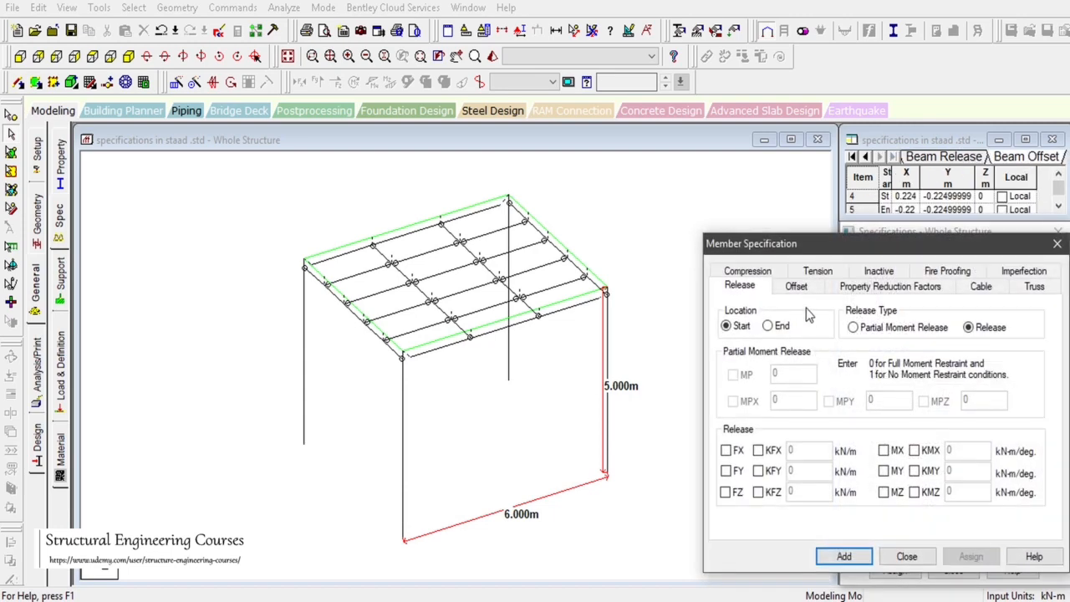
{"action": "left_click", "coordinate": [796, 286]}
{"action": "left_click", "coordinate": [772, 330]}
{"action": "left_click", "coordinate": [753, 355]}
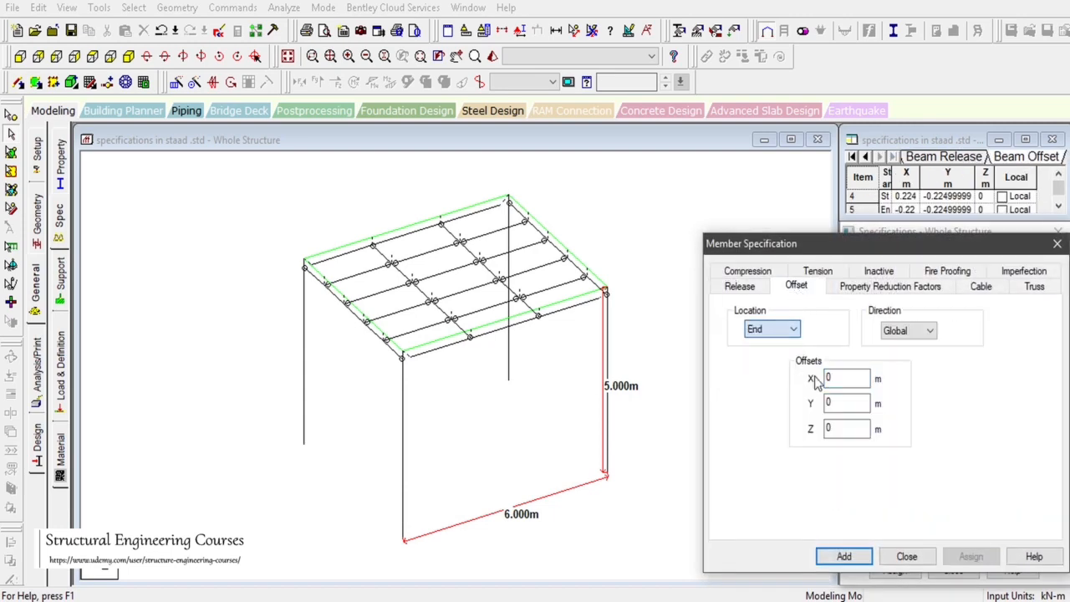
{"action": "left_click_drag", "start_coordinate": [832, 403], "coordinate": [790, 399]}
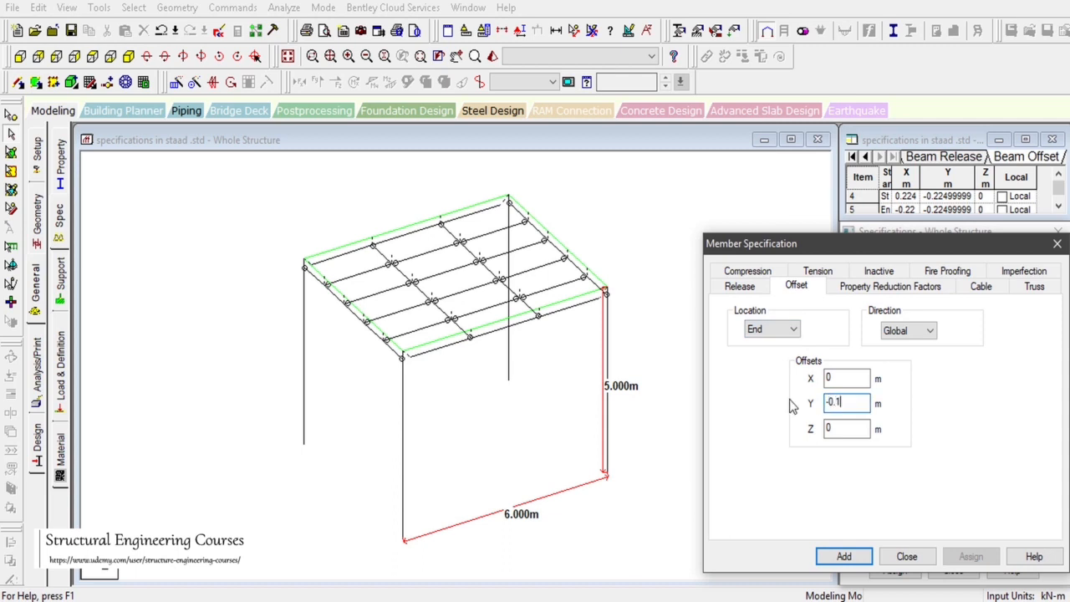
{"action": "left_click", "coordinate": [843, 556]}
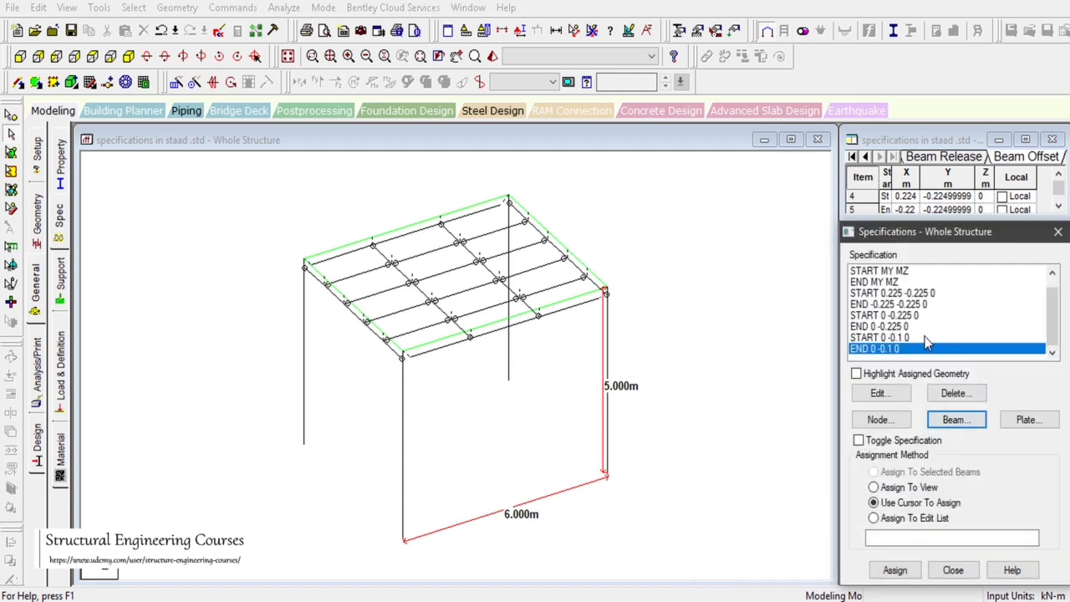
Select all members with the CH125X65X15 section and copy their beam number list.
{"action": "left_click", "coordinate": [108, 57]}
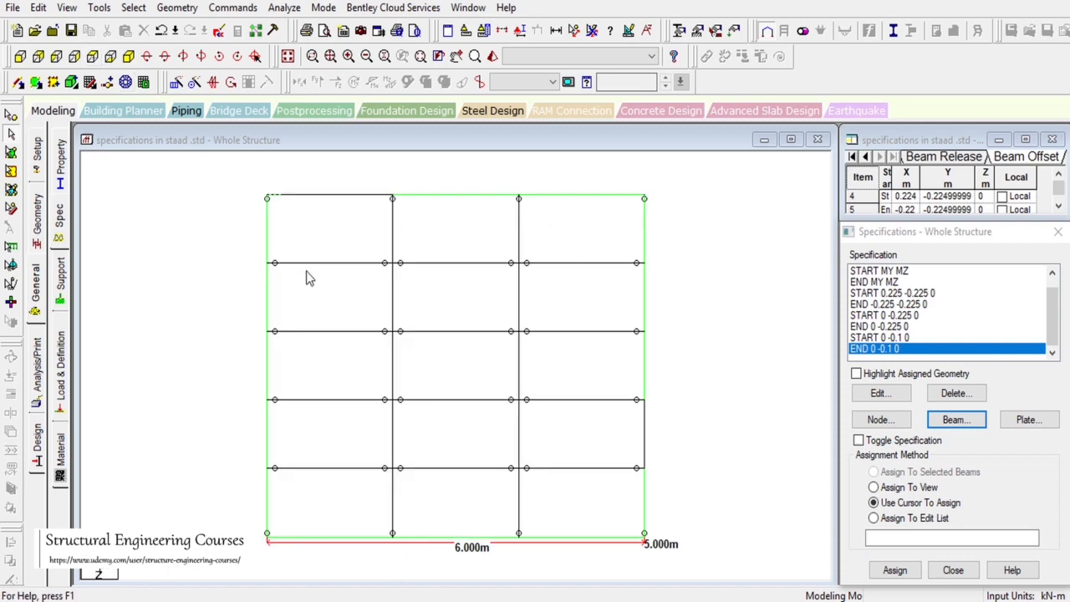
{"action": "left_click", "coordinate": [61, 160]}
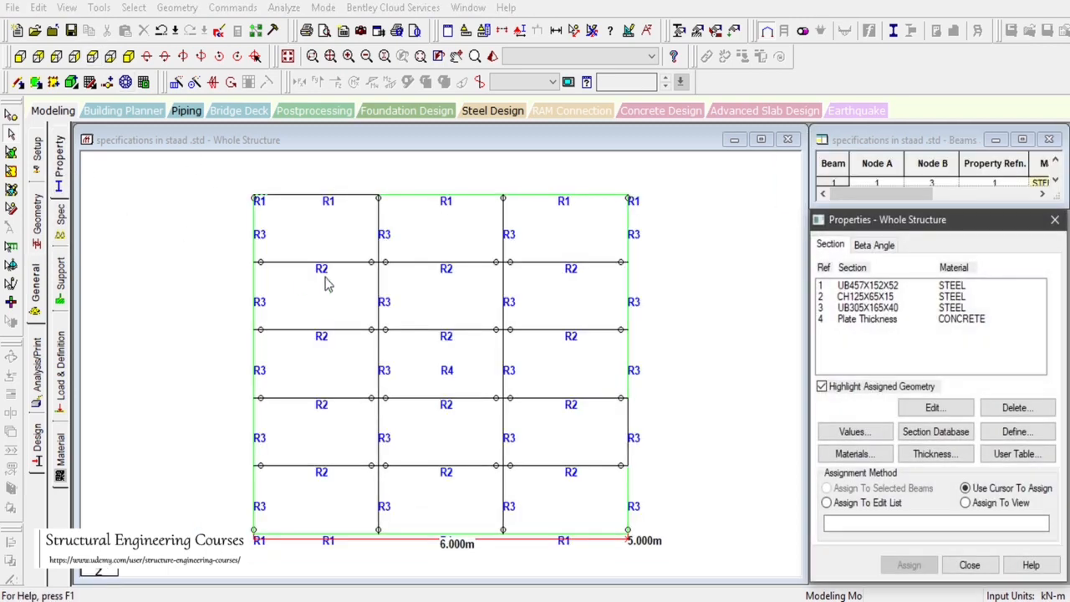
{"action": "left_click", "coordinate": [865, 297]}
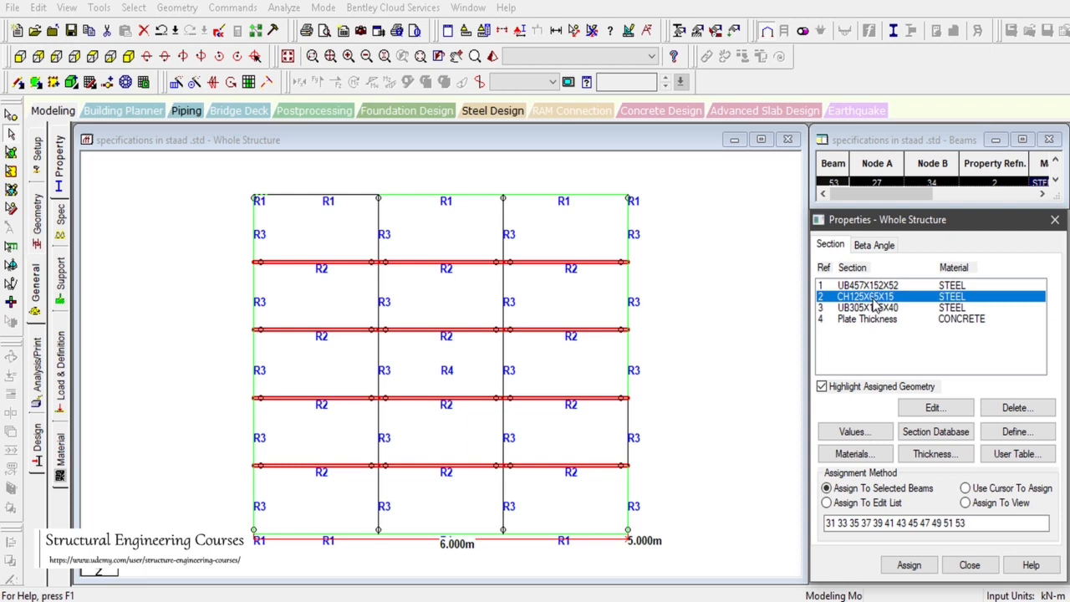
{"action": "left_click", "coordinate": [827, 502]}
{"action": "key", "text": "ctrl+c"}
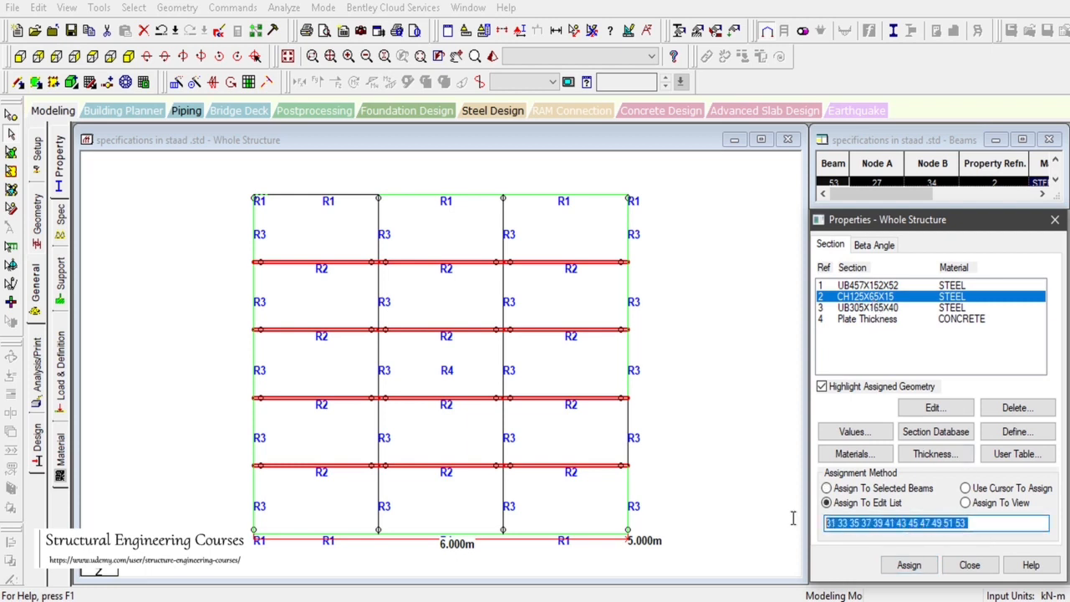
{"action": "left_click", "coordinate": [61, 213]}
{"action": "scroll", "coordinate": [963, 351], "scroll_direction": "down", "scroll_amount": 1}
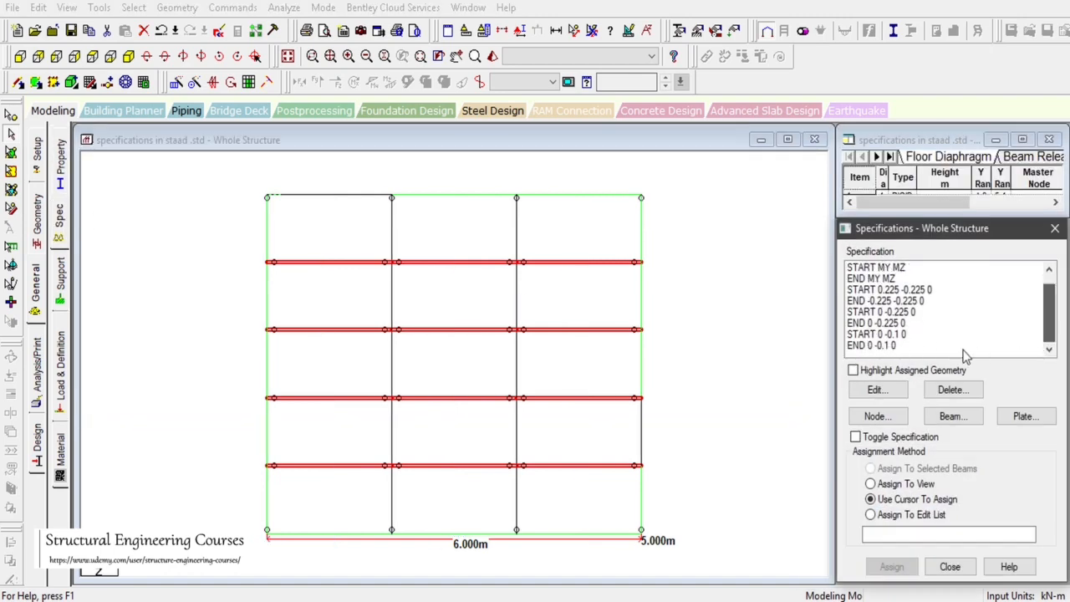
{"action": "left_click", "coordinate": [905, 334]}
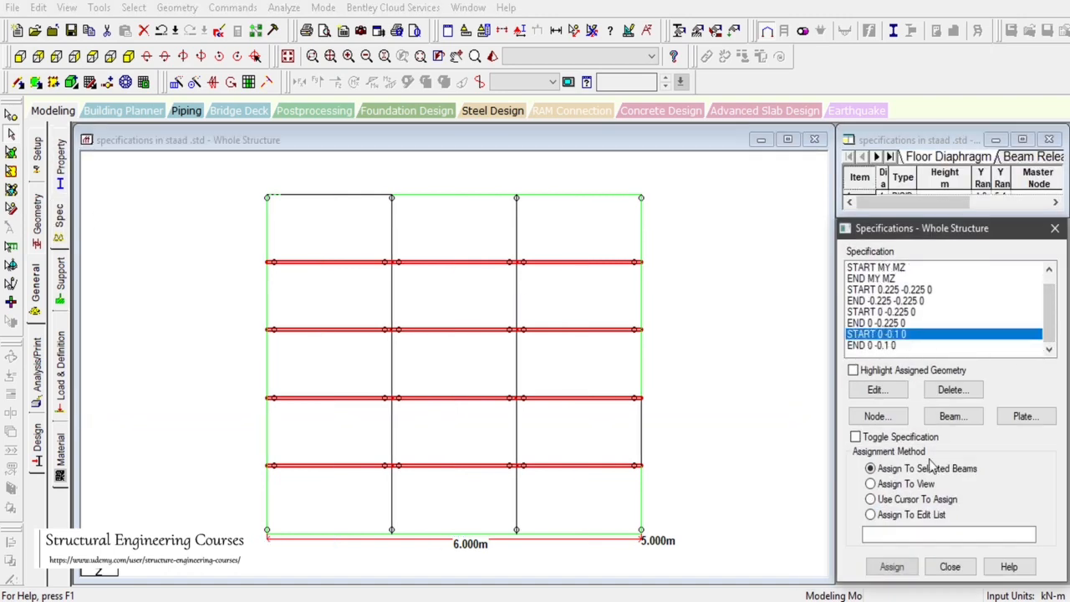
{"action": "left_click", "coordinate": [870, 515]}
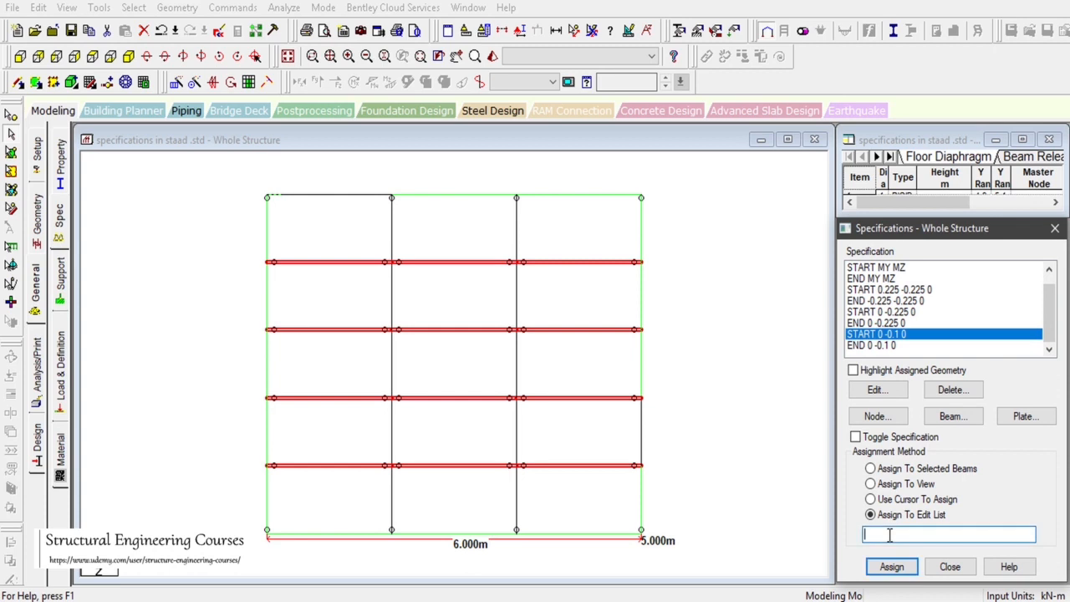
{"action": "key", "text": "ctrl+v"}
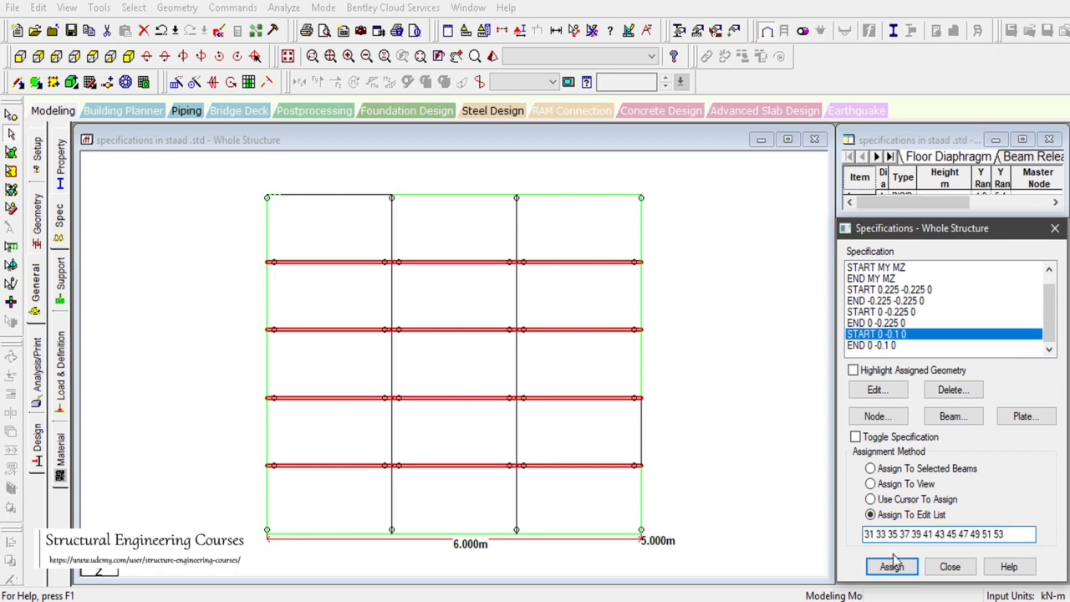
{"action": "left_click", "coordinate": [891, 566]}
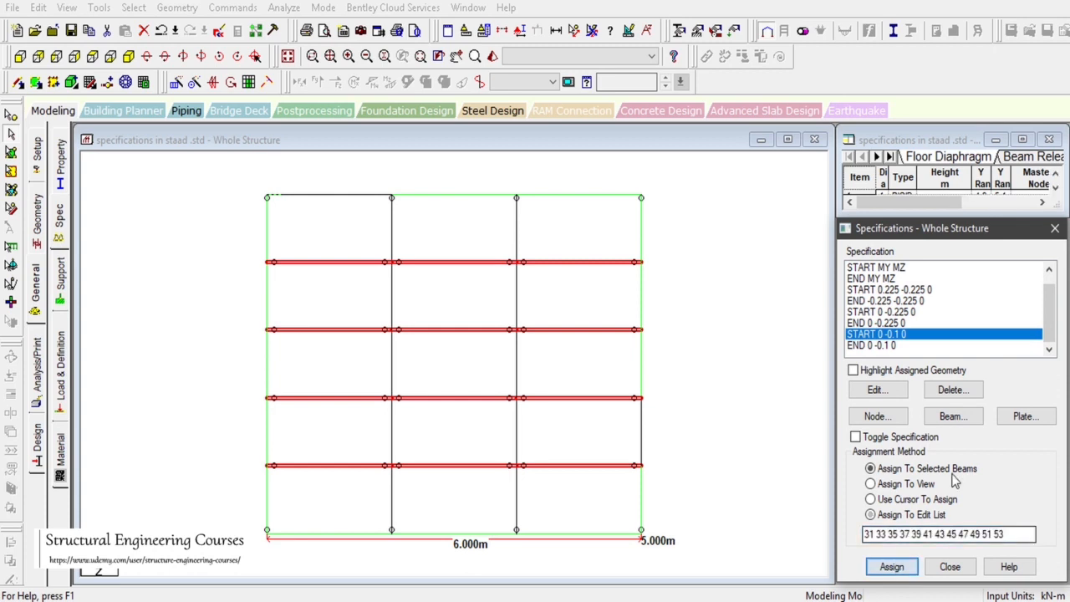
Assign the End offset with Y -0.1 m to the same copied secondary beam list and clear the selection.
{"action": "left_click", "coordinate": [875, 346]}
{"action": "left_click", "coordinate": [880, 535]}
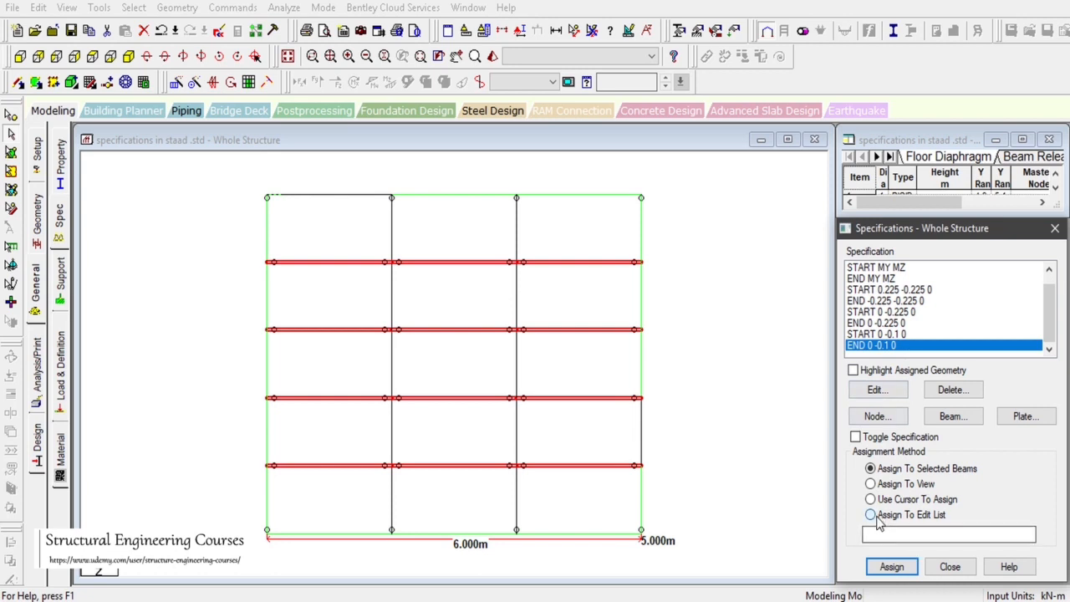
{"action": "key", "text": "ctrl+v"}
{"action": "left_click", "coordinate": [893, 566]}
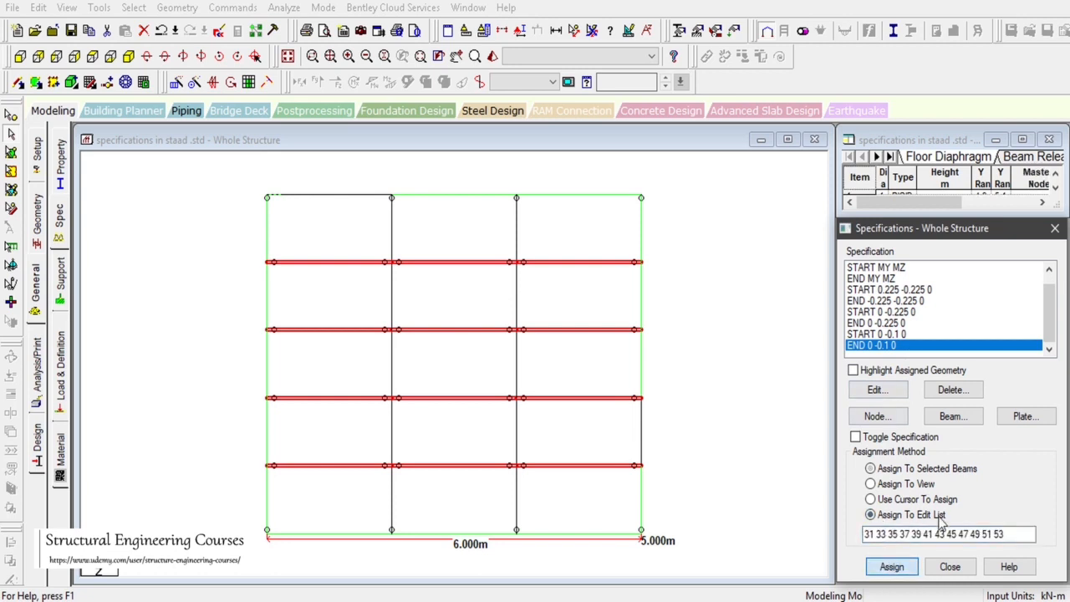
{"action": "left_click", "coordinate": [674, 313]}
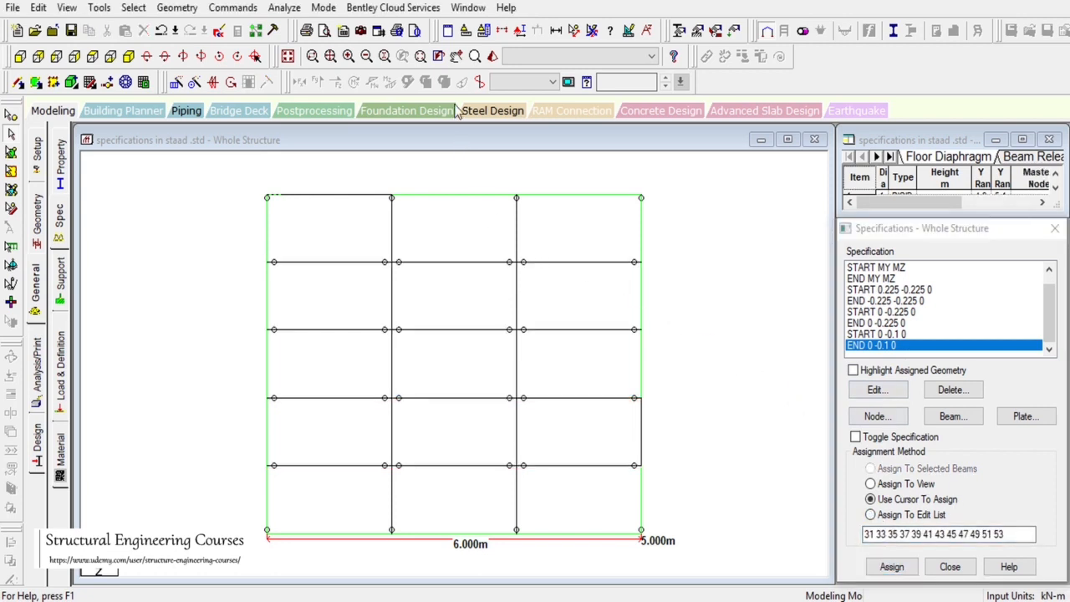
Examine in the rendered view how the secondary beam ends sit against the roof plate and edge beams, and close the view.
{"action": "left_click", "coordinate": [492, 56]}
{"action": "left_click_drag", "start_coordinate": [592, 319], "coordinate": [457, 247]}
{"action": "scroll", "coordinate": [437, 261], "scroll_direction": "up", "scroll_amount": 5}
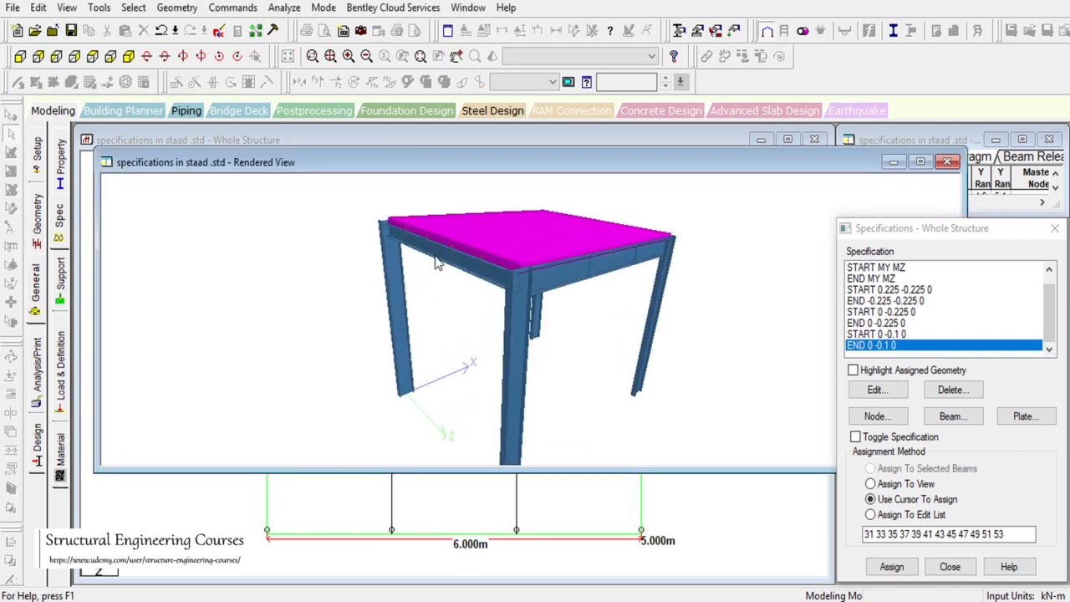
{"action": "scroll", "coordinate": [435, 259], "scroll_direction": "up", "scroll_amount": 6}
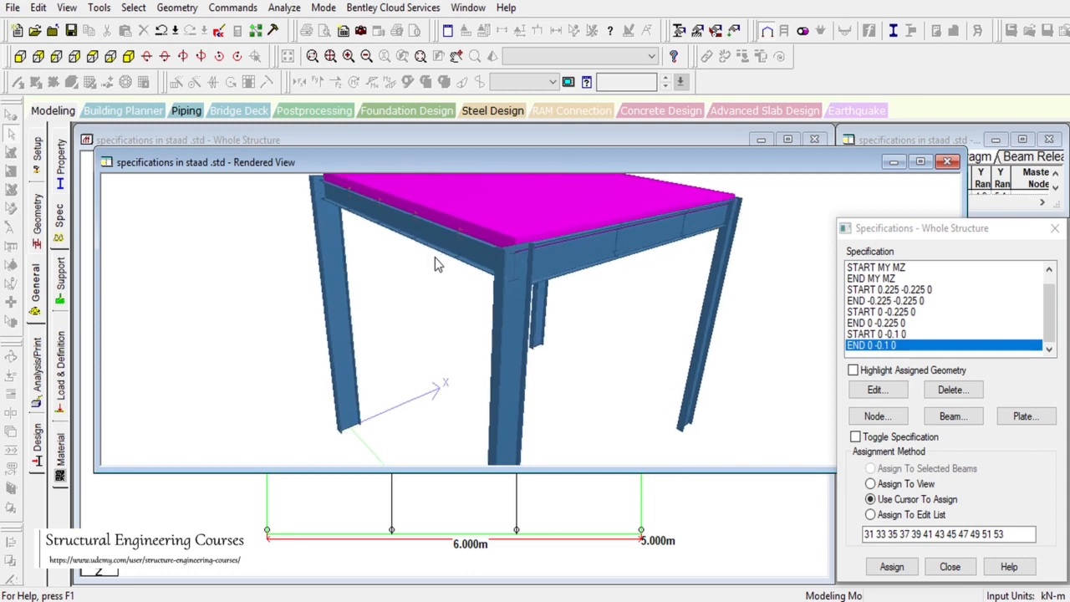
{"action": "scroll", "coordinate": [435, 258], "scroll_direction": "up", "scroll_amount": 1}
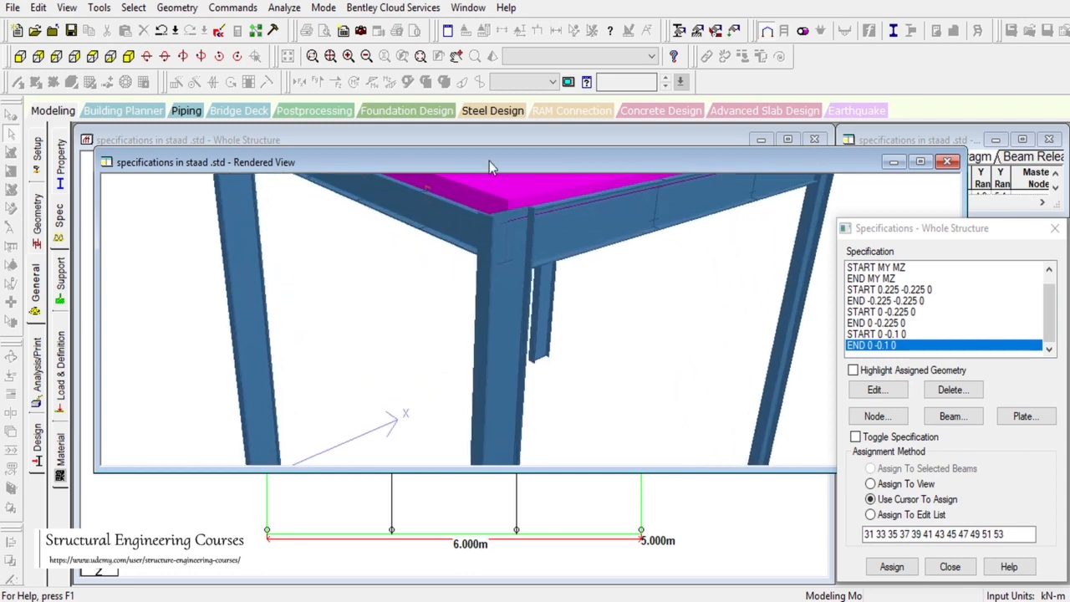
{"action": "left_click", "coordinate": [456, 56]}
{"action": "left_click_drag", "start_coordinate": [507, 310], "coordinate": [516, 326]}
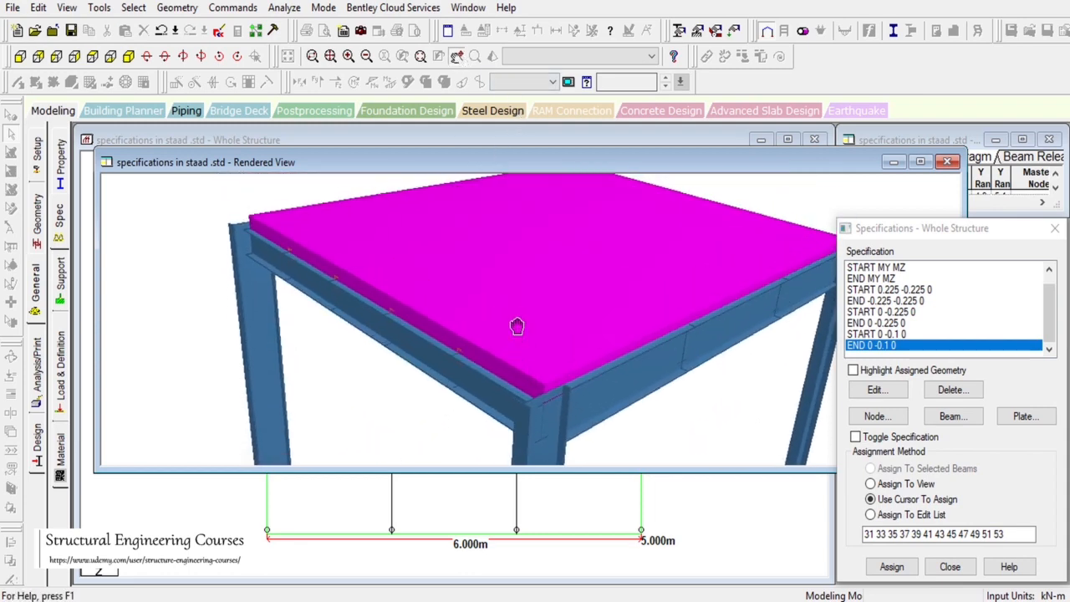
{"action": "left_click_drag", "start_coordinate": [520, 380], "coordinate": [442, 261]}
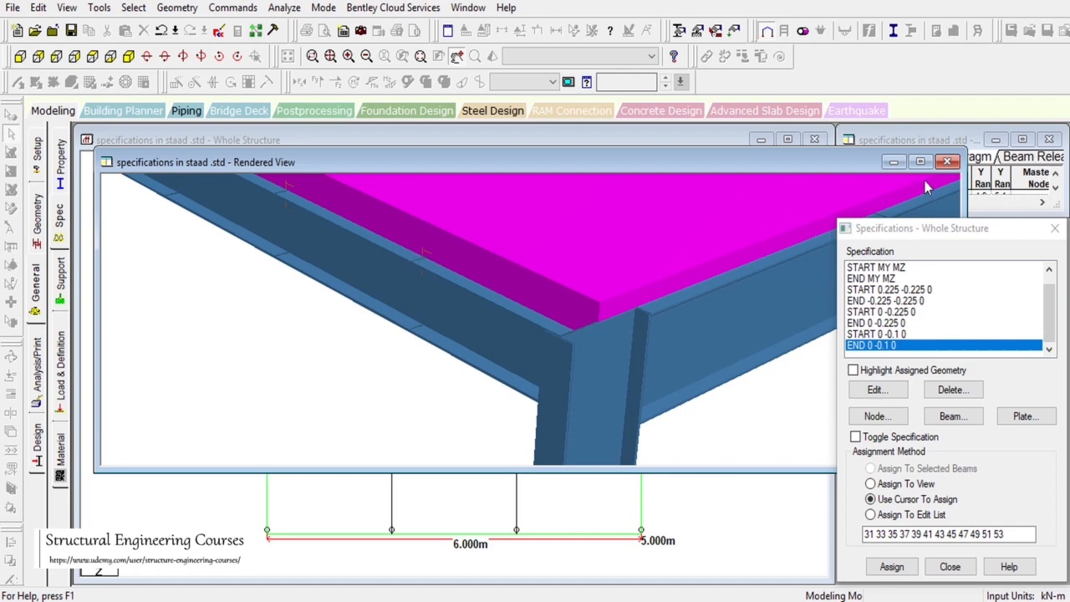
{"action": "left_click", "coordinate": [947, 161]}
Set the Y offset of the secondary beams' Start specification to -0.2 m.
{"action": "double_click", "coordinate": [900, 336]}
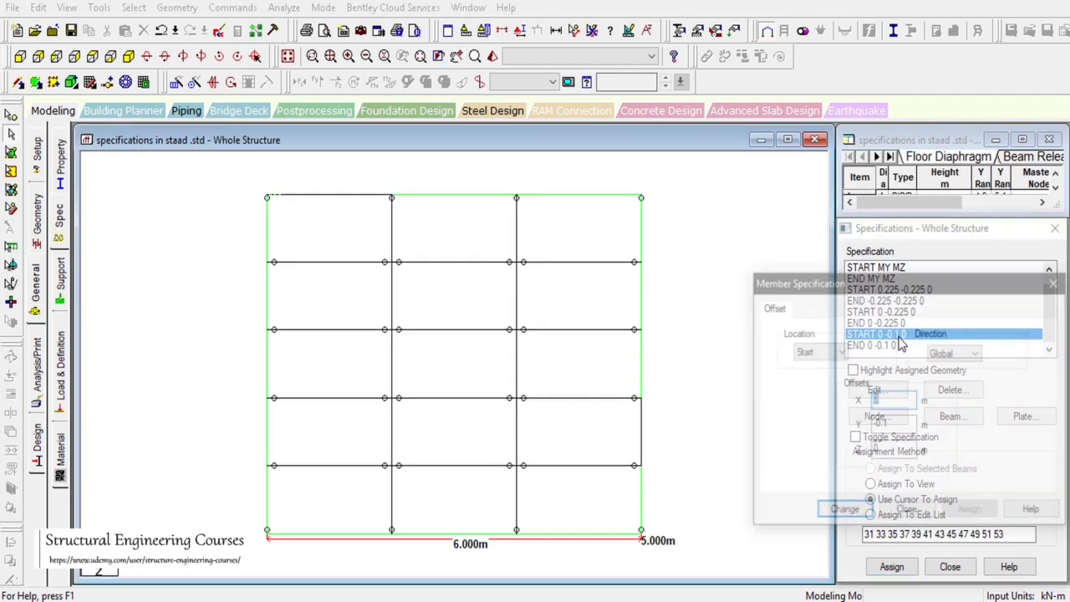
{"action": "left_click", "coordinate": [898, 424]}
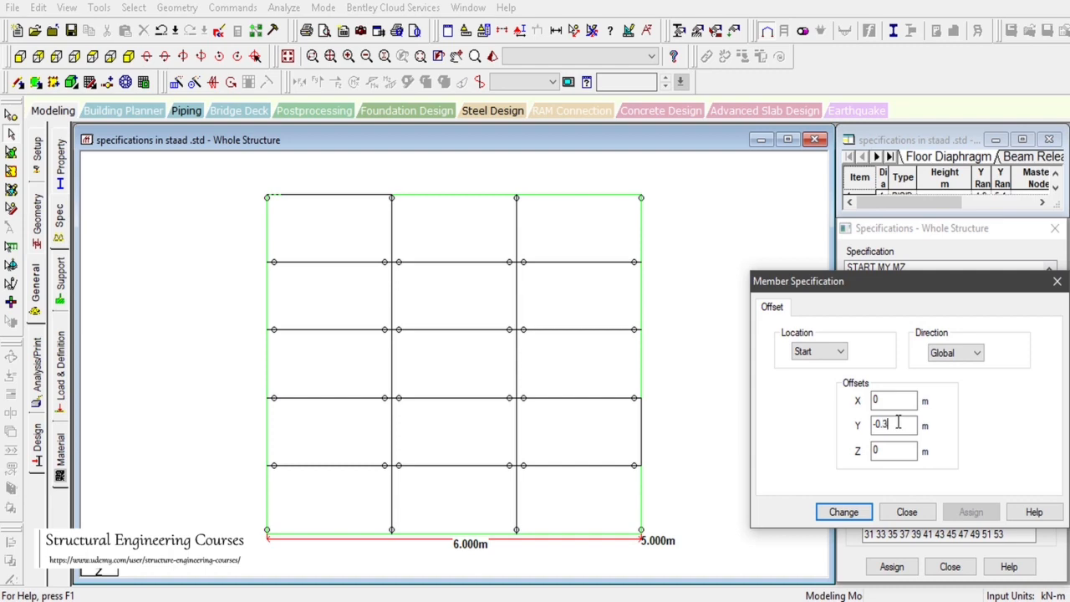
{"action": "type", "text": "2"}
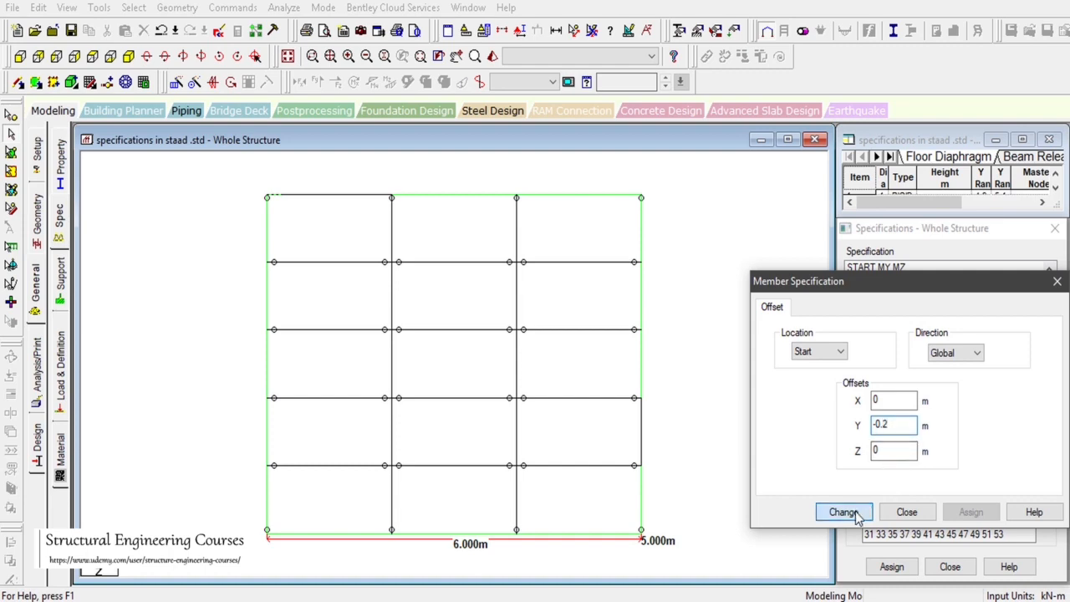
{"action": "left_click", "coordinate": [844, 512]}
Set the Y offset of the secondary beams' End specification to -0.2 m.
{"action": "left_click", "coordinate": [892, 356]}
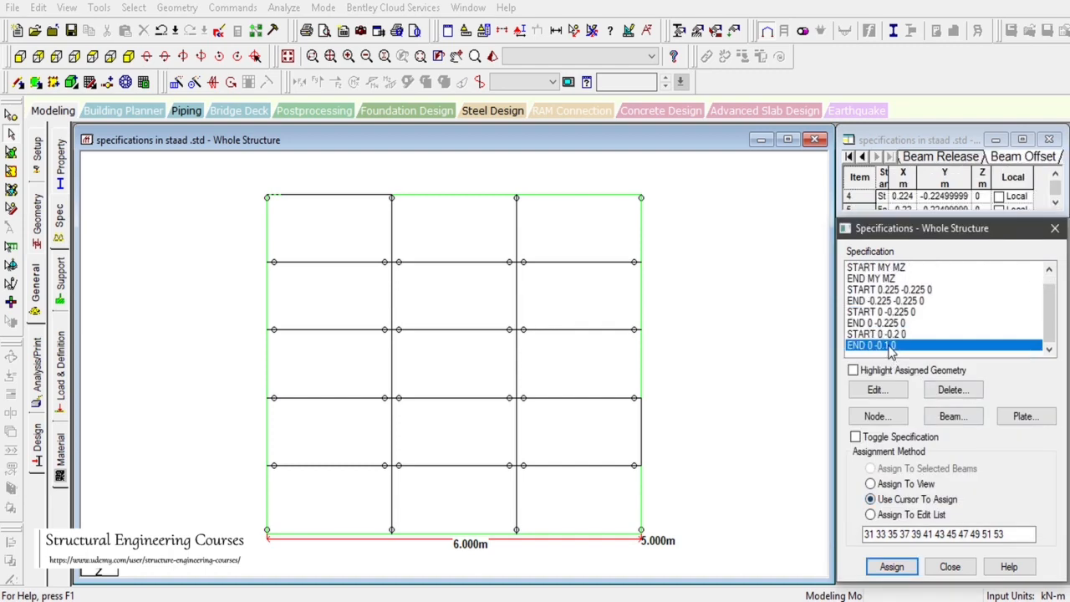
{"action": "double_click", "coordinate": [892, 346]}
{"action": "left_click", "coordinate": [893, 425]}
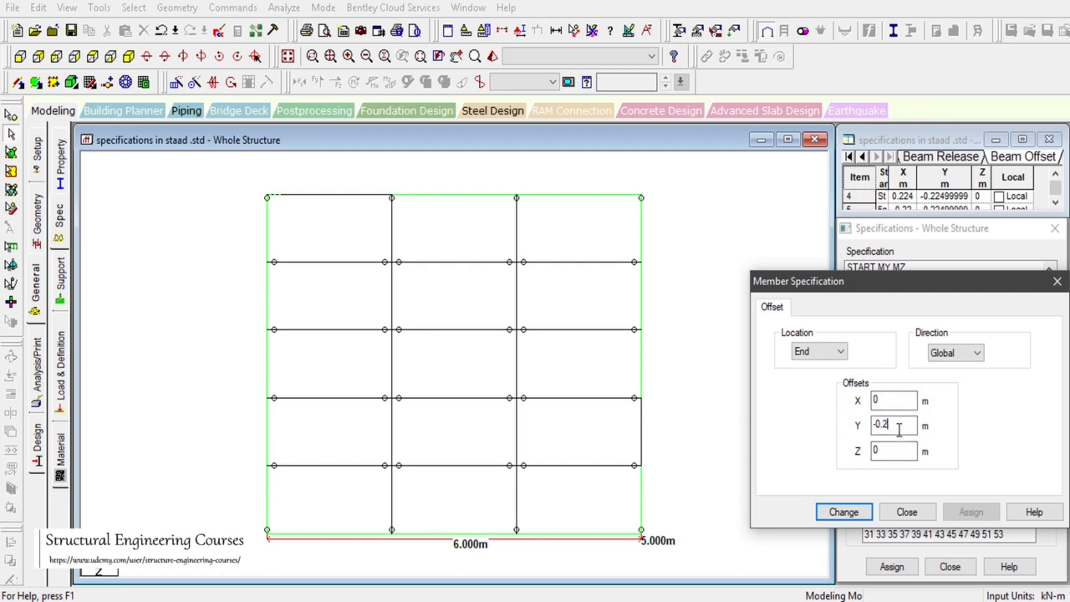
{"action": "type", "text": "2"}
{"action": "left_click", "coordinate": [843, 512]}
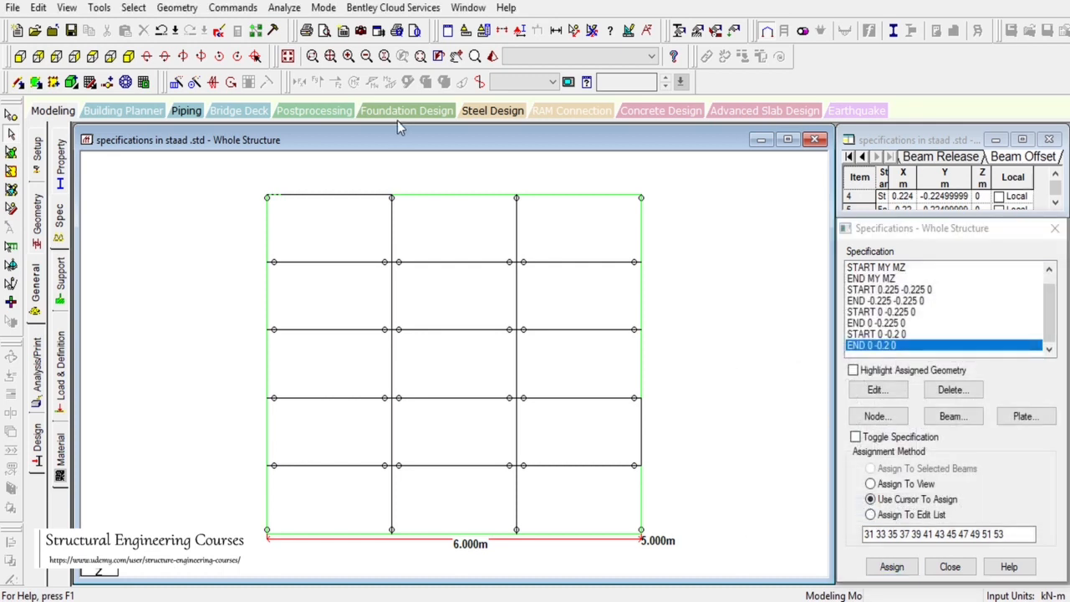
Examine the height of the lowered secondary beams relative to the roof plate in a rendered view, and close it.
{"action": "left_click", "coordinate": [491, 59]}
{"action": "left_click_drag", "start_coordinate": [556, 308], "coordinate": [595, 286]}
{"action": "scroll", "coordinate": [485, 300], "scroll_direction": "up", "scroll_amount": 5}
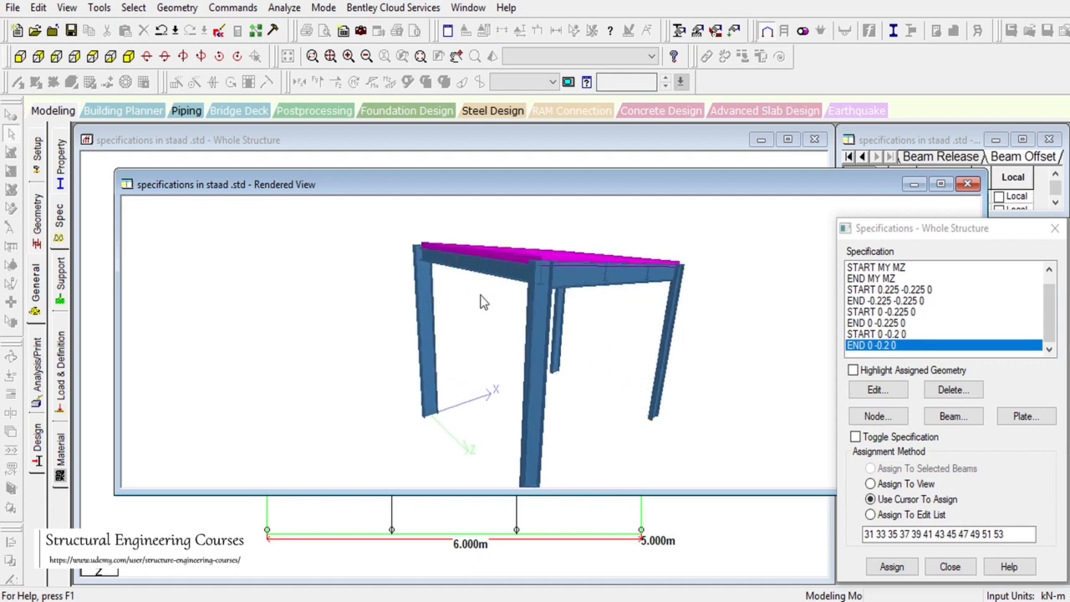
{"action": "scroll", "coordinate": [482, 302], "scroll_direction": "up", "scroll_amount": 5}
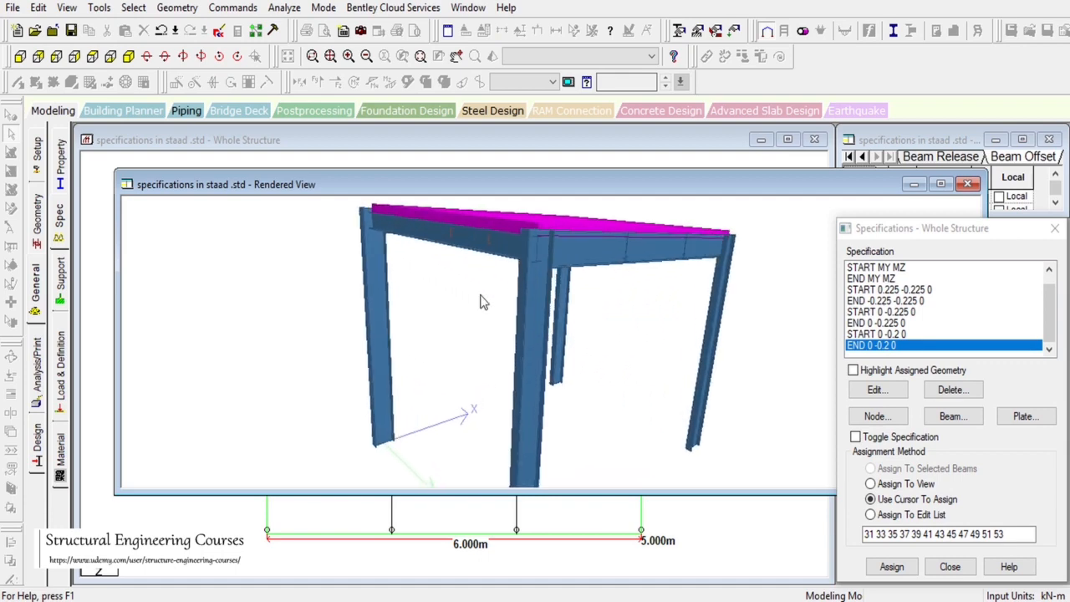
{"action": "scroll", "coordinate": [481, 302], "scroll_direction": "up", "scroll_amount": 2}
{"action": "left_click_drag", "start_coordinate": [482, 299], "coordinate": [519, 305]}
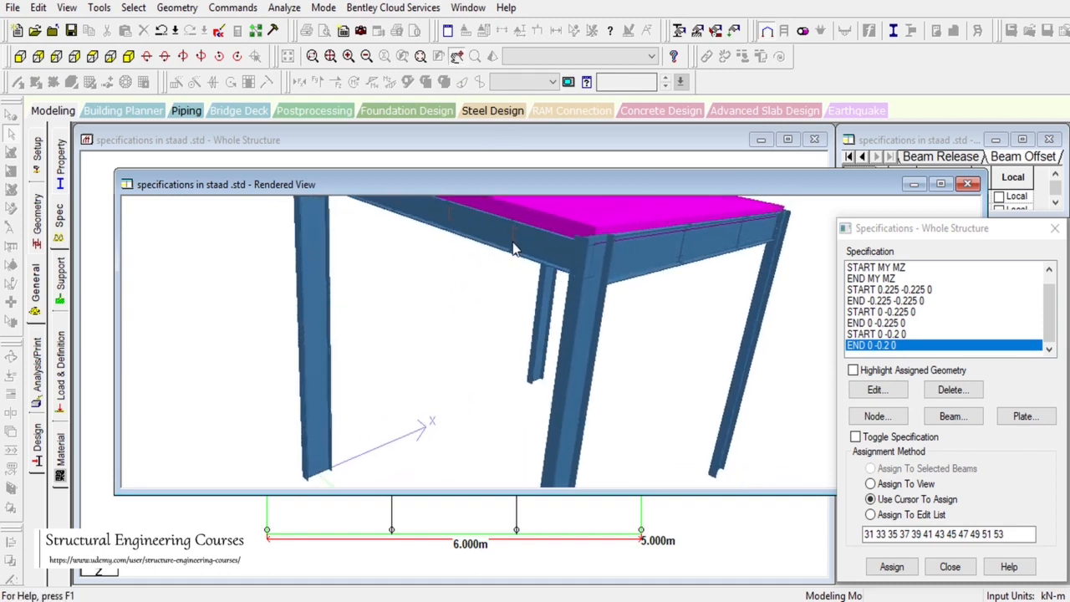
{"action": "left_click_drag", "start_coordinate": [480, 265], "coordinate": [581, 365]}
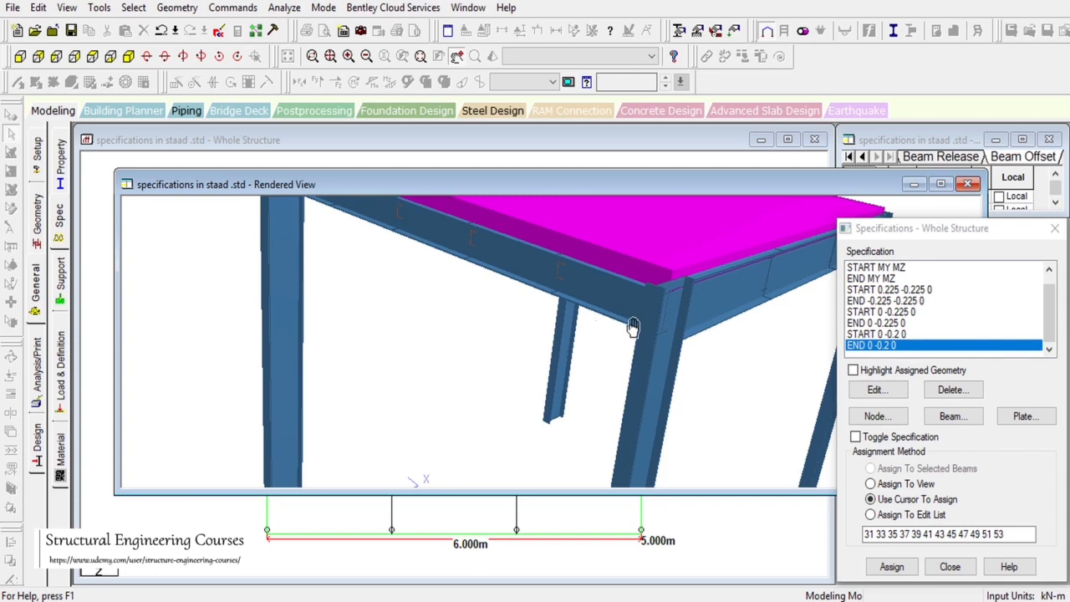
{"action": "left_click", "coordinate": [968, 183]}
Set the Y offset of the secondary beams' Start specification to -0.15 m.
{"action": "left_click", "coordinate": [893, 337]}
{"action": "double_click", "coordinate": [891, 336]}
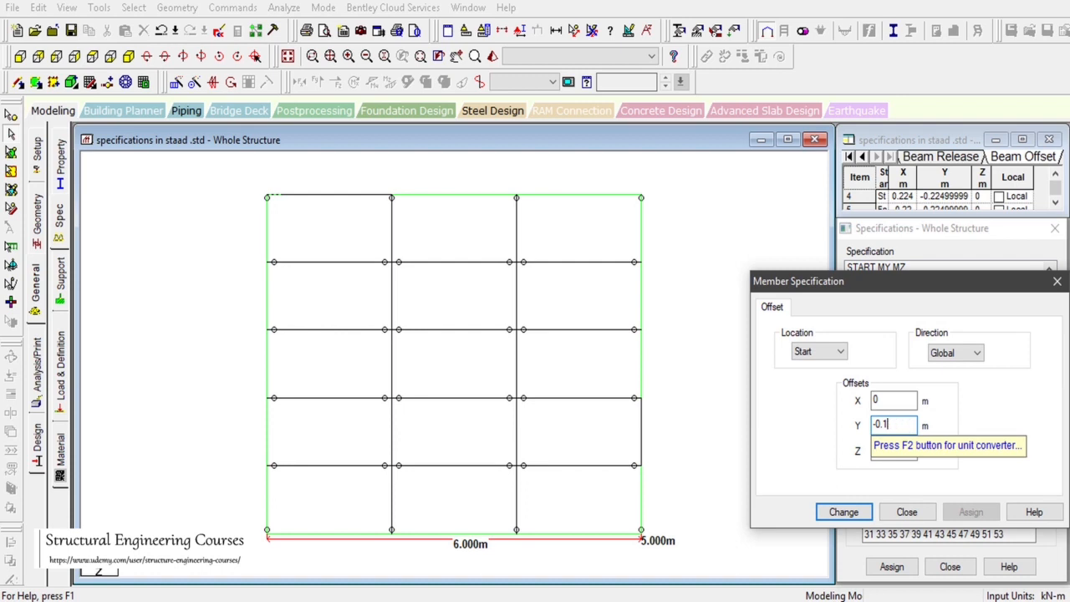
{"action": "type", "text": "-0.15"}
{"action": "left_click", "coordinate": [844, 512]}
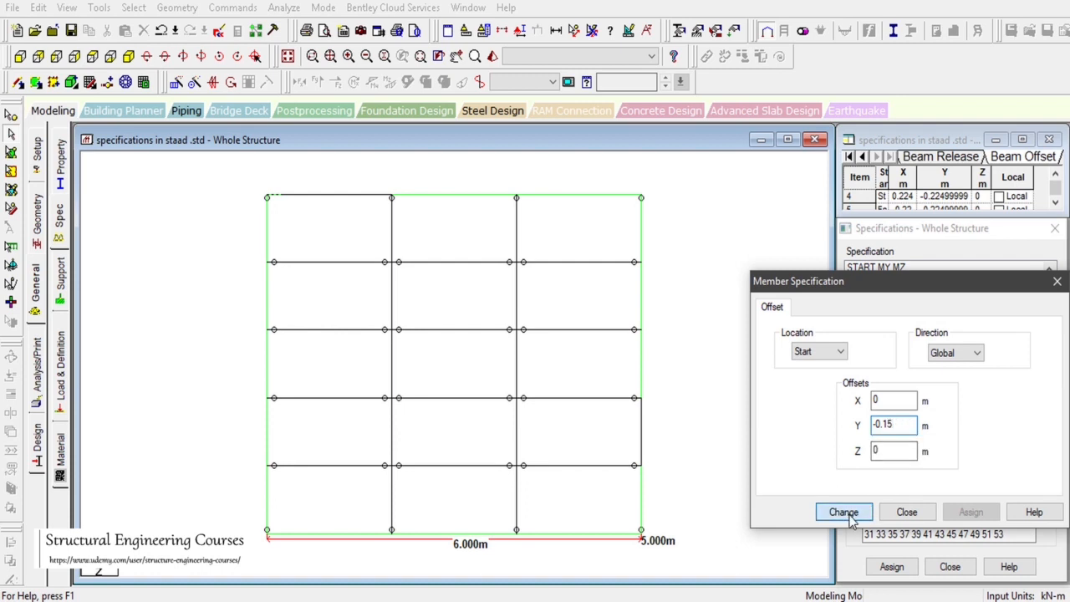
Set the Y offset of the secondary beams' End specification to -0.15 m.
{"action": "double_click", "coordinate": [886, 356]}
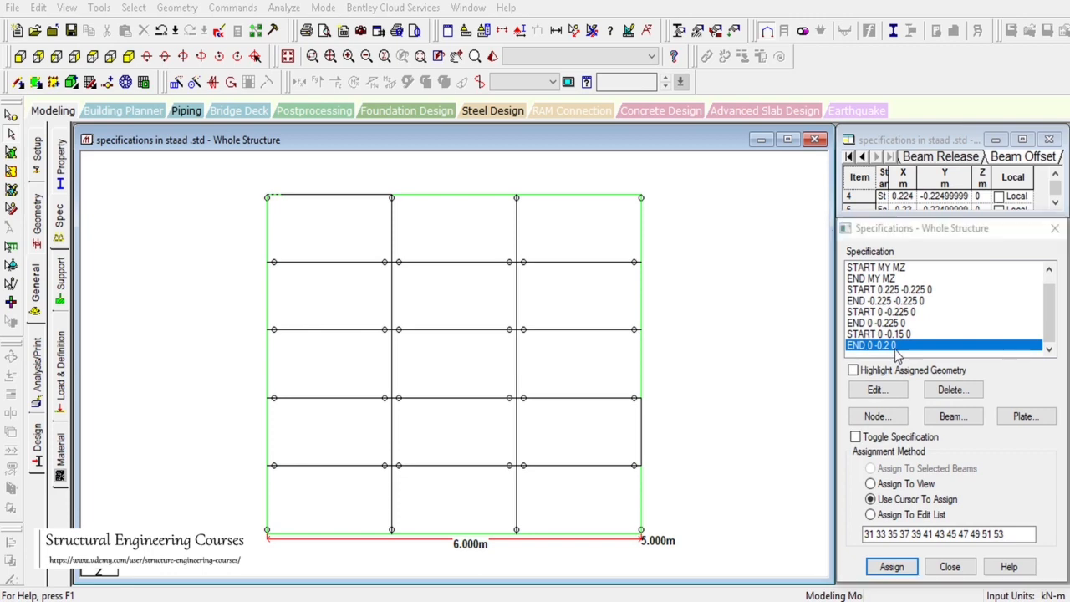
{"action": "left_click", "coordinate": [895, 425]}
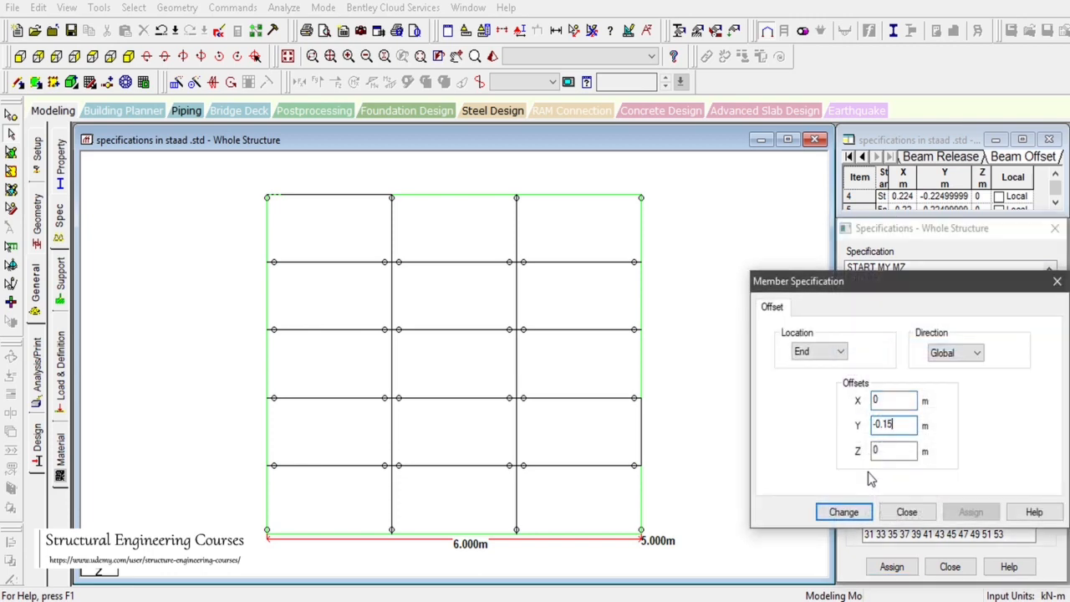
{"action": "type", "text": "-0.15"}
{"action": "left_click", "coordinate": [844, 512]}
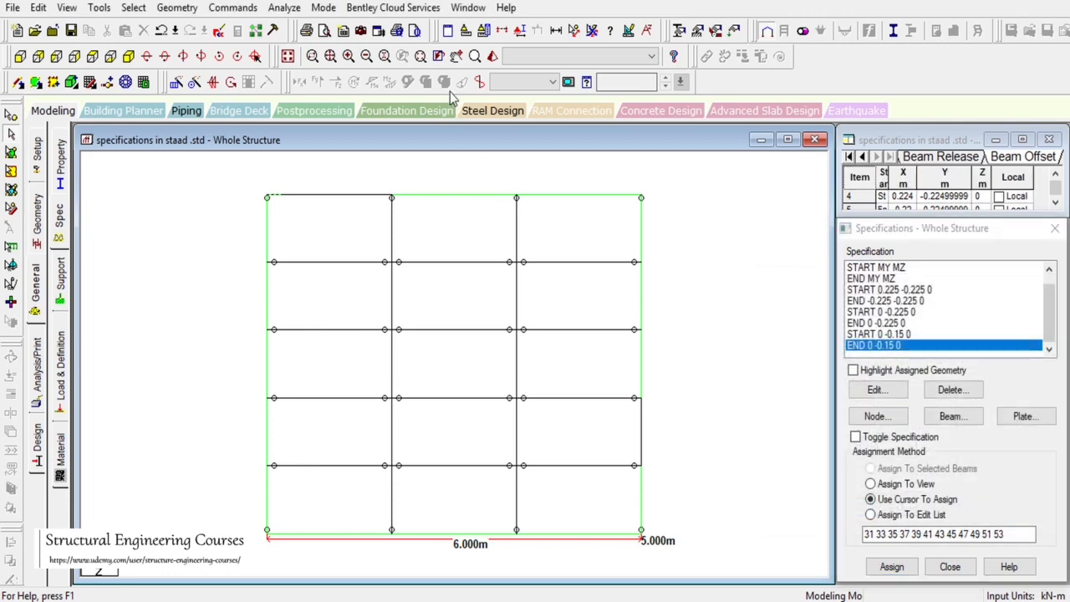
Examine in a rendered view how the concrete roof plate sits on the lowered beams at the column corner, and close the view.
{"action": "left_click_drag", "start_coordinate": [248, 262], "coordinate": [450, 281]}
{"action": "left_click", "coordinate": [317, 182]}
{"action": "left_click", "coordinate": [493, 55]}
{"action": "left_click_drag", "start_coordinate": [632, 355], "coordinate": [667, 330]}
{"action": "scroll", "coordinate": [516, 291], "scroll_direction": "up", "scroll_amount": 5}
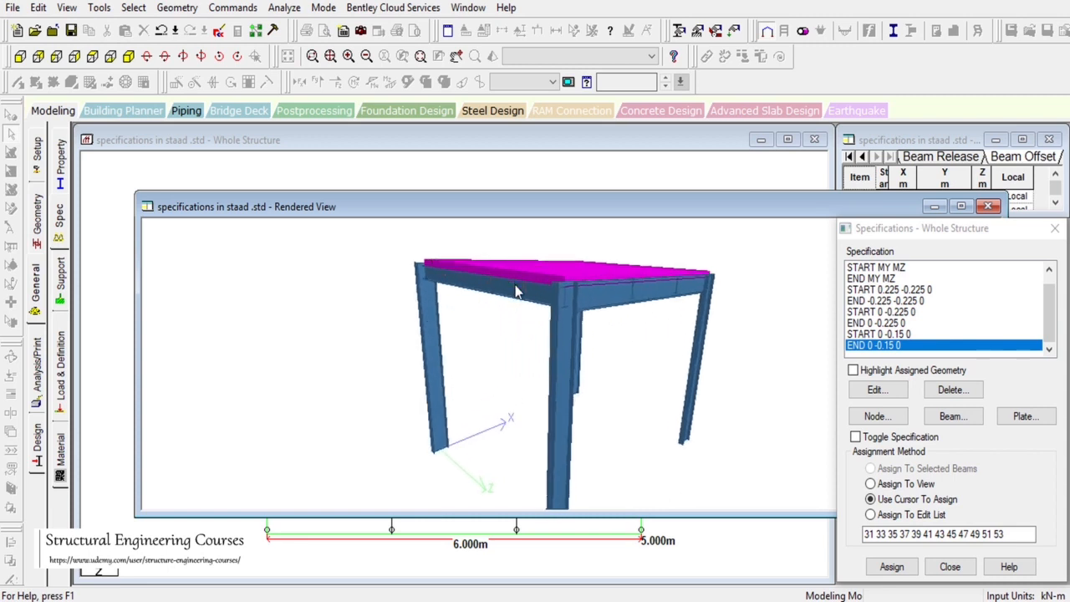
{"action": "scroll", "coordinate": [516, 291], "scroll_direction": "up", "scroll_amount": 5}
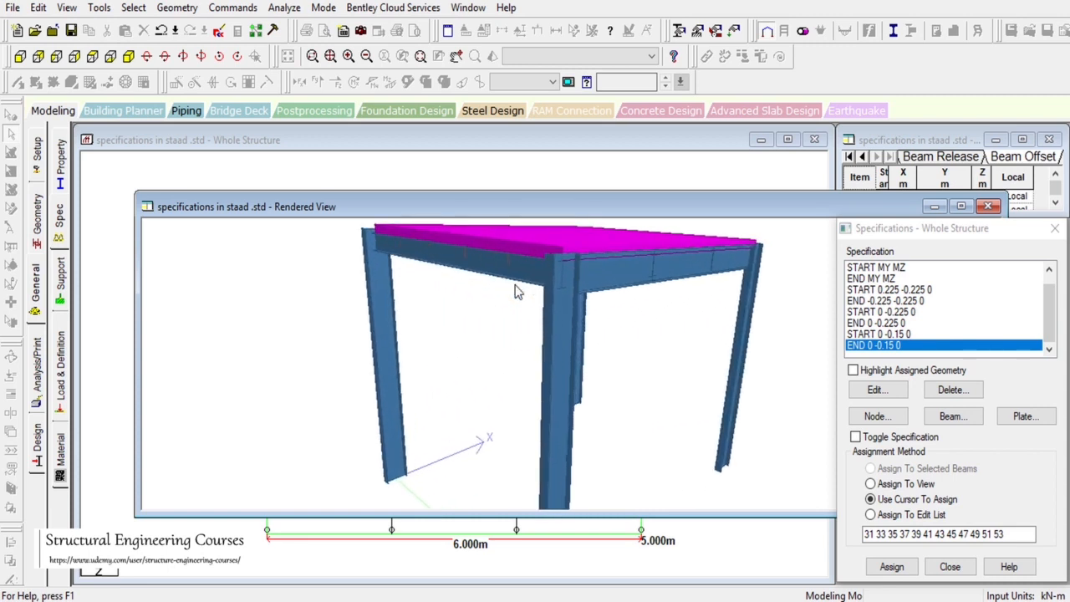
{"action": "scroll", "coordinate": [516, 290], "scroll_direction": "up", "scroll_amount": 2}
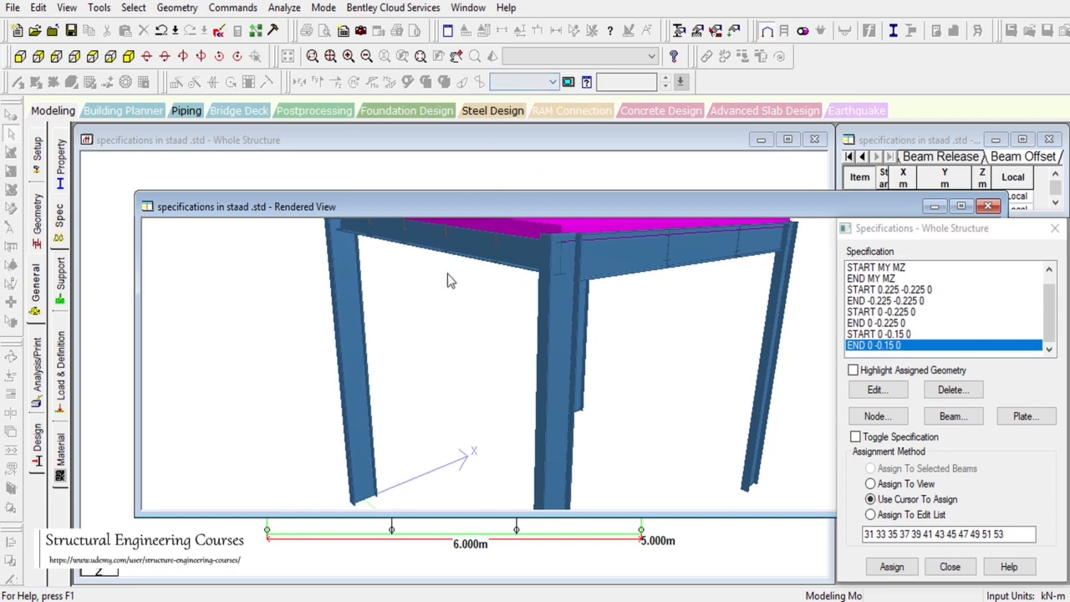
{"action": "left_click", "coordinate": [457, 56]}
{"action": "left_click_drag", "start_coordinate": [527, 305], "coordinate": [535, 341]}
{"action": "scroll", "coordinate": [500, 368], "scroll_direction": "up", "scroll_amount": 5}
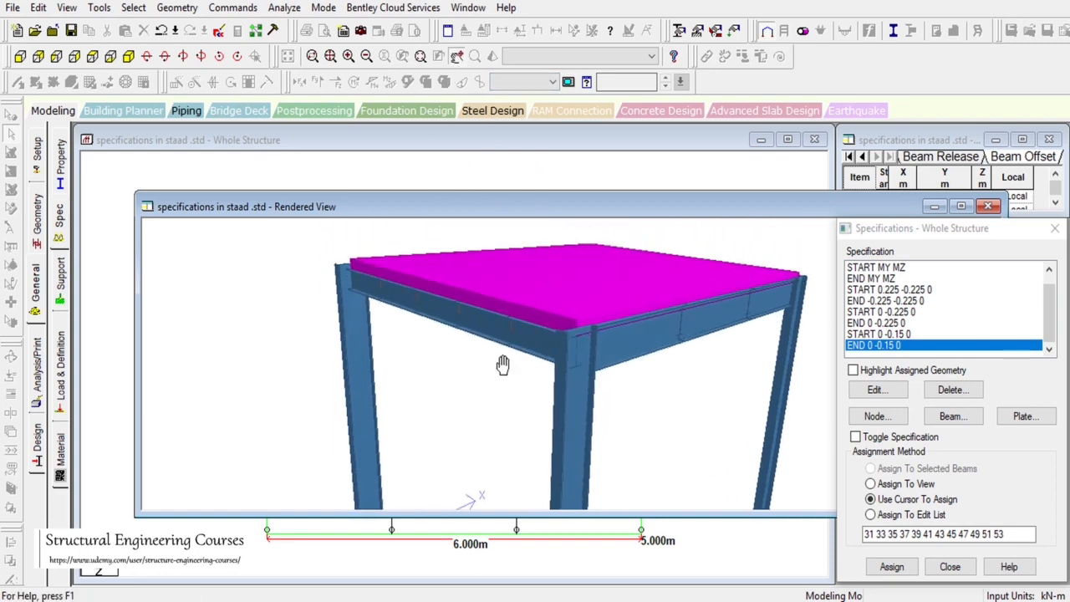
{"action": "scroll", "coordinate": [500, 368], "scroll_direction": "up", "scroll_amount": 5}
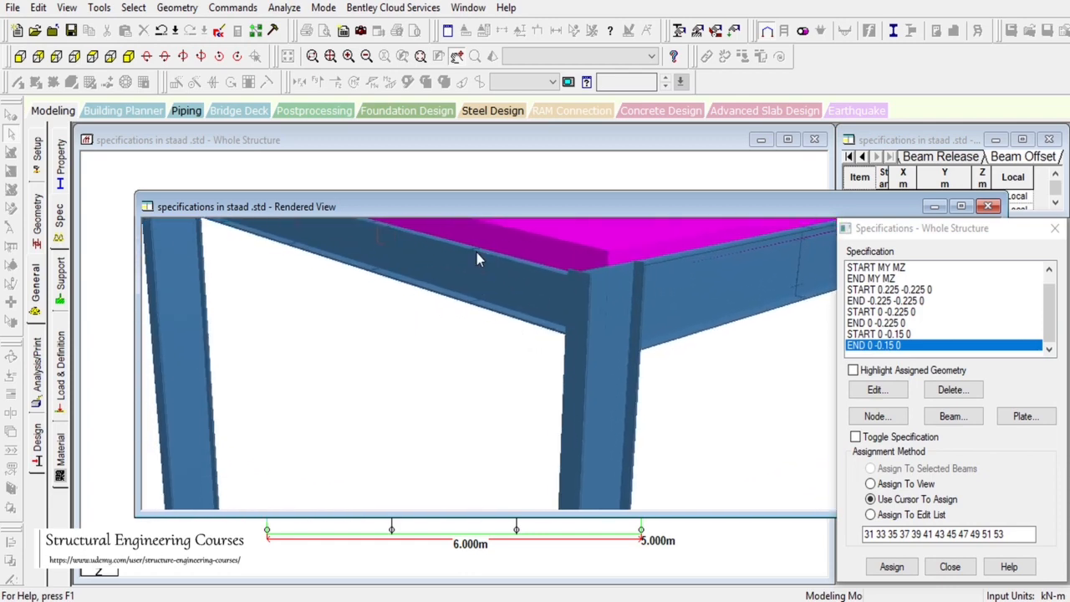
{"action": "middle_click_drag", "start_coordinate": [566, 346], "coordinate": [562, 365]}
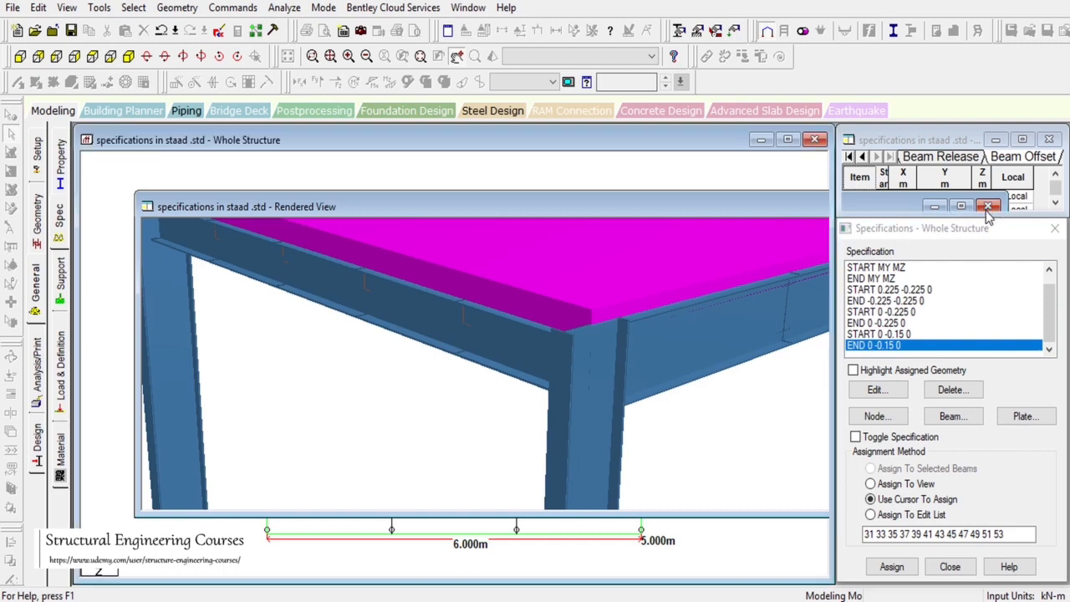
{"action": "left_click", "coordinate": [988, 206]}
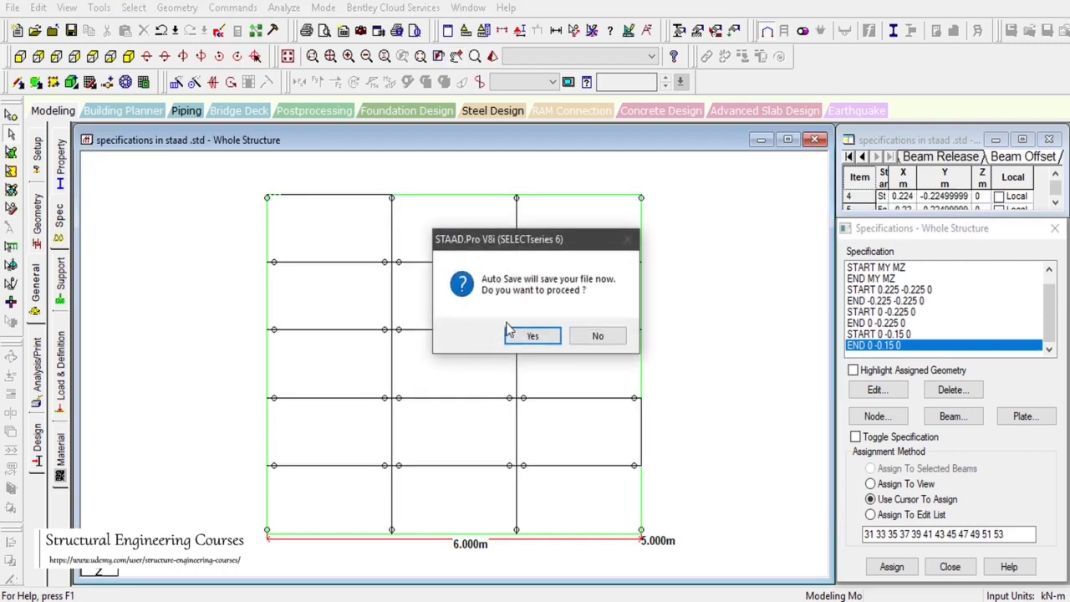
Accept the auto save and save the modified structure.
{"action": "left_click", "coordinate": [512, 333]}
{"action": "left_click", "coordinate": [439, 322]}
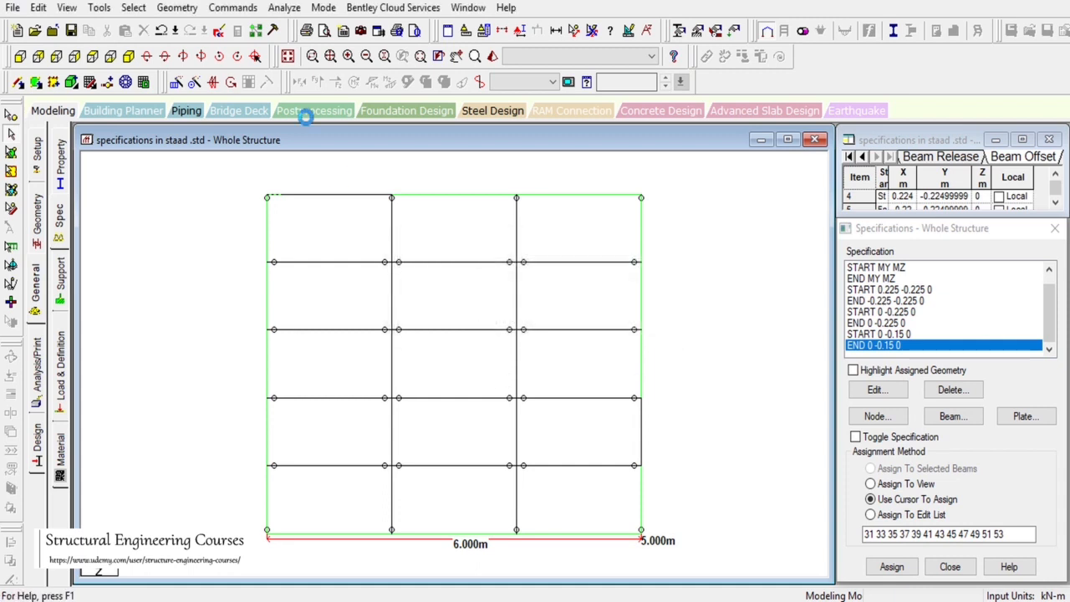
Add two crossing diagonal beams between the column bases and column tops of the 6 m front bay.
{"action": "left_click", "coordinate": [288, 57]}
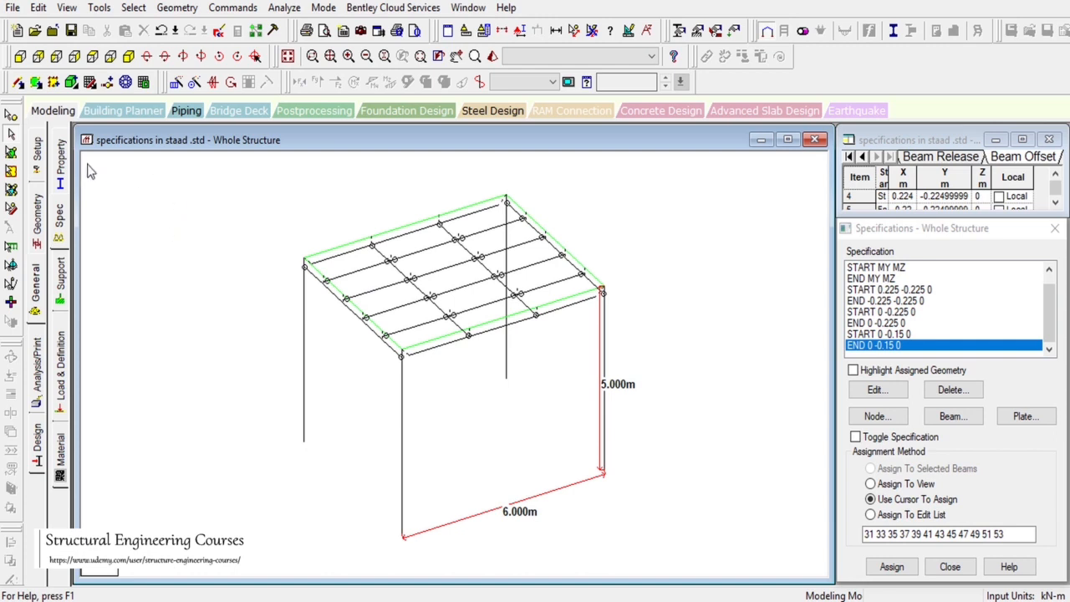
{"action": "left_click", "coordinate": [19, 83]}
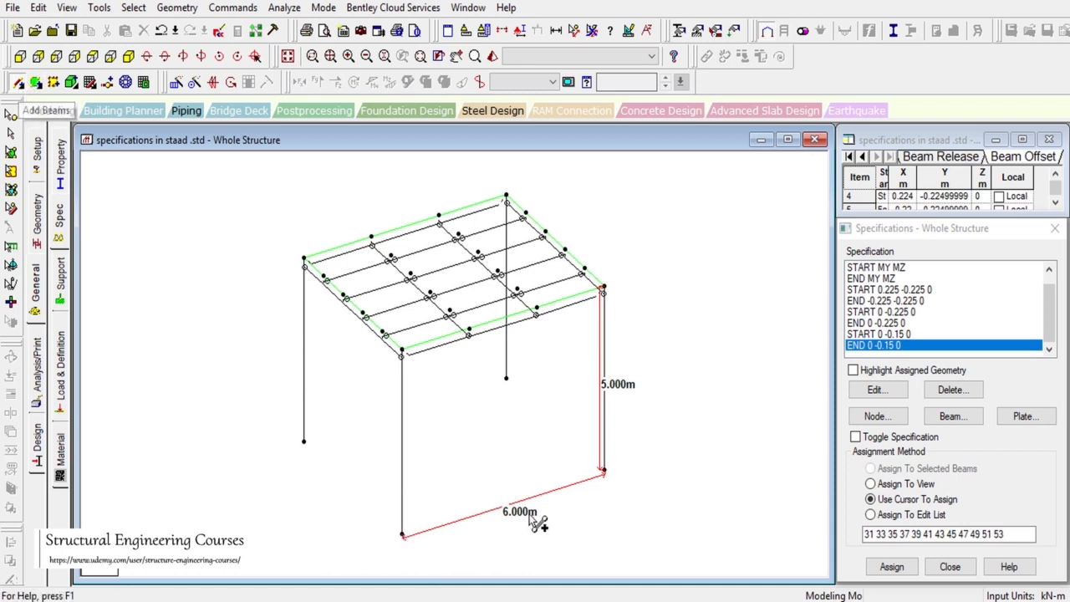
{"action": "left_click_drag", "start_coordinate": [402, 535], "coordinate": [609, 303]}
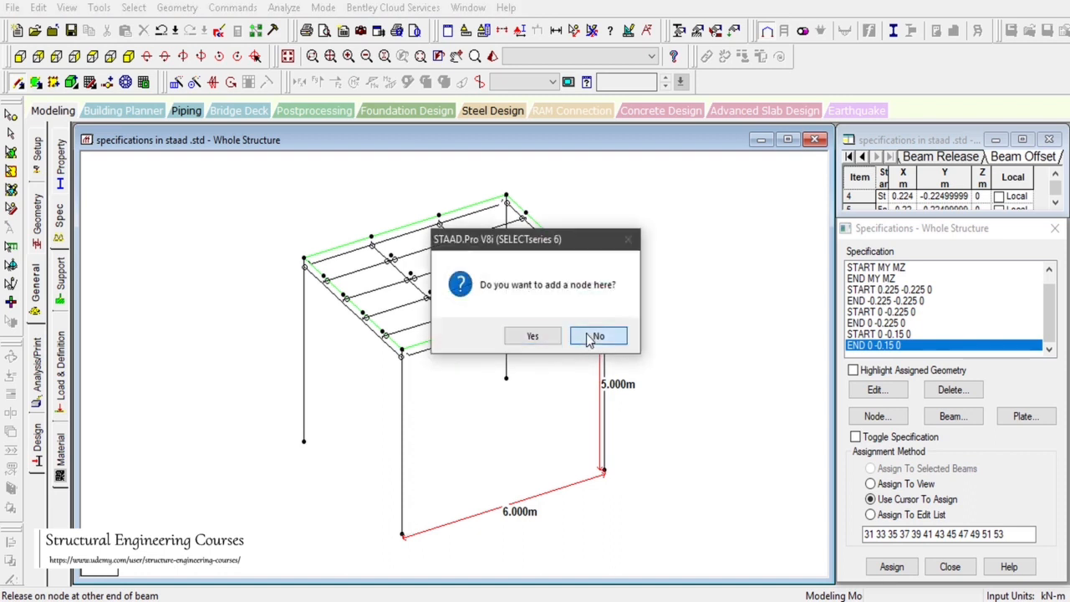
{"action": "left_click", "coordinate": [593, 336]}
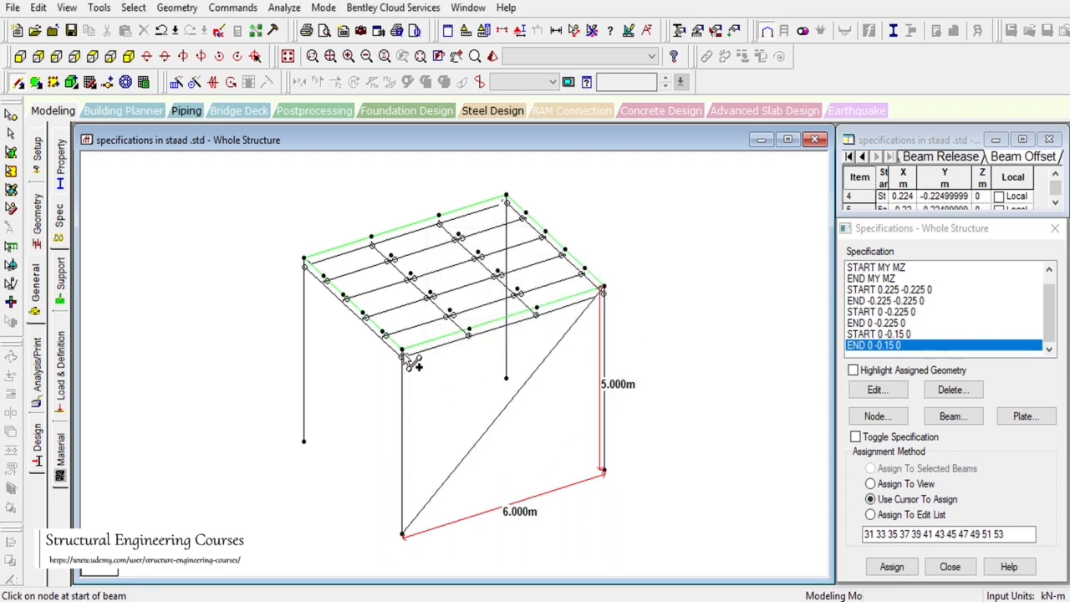
{"action": "left_click_drag", "start_coordinate": [406, 356], "coordinate": [603, 472]}
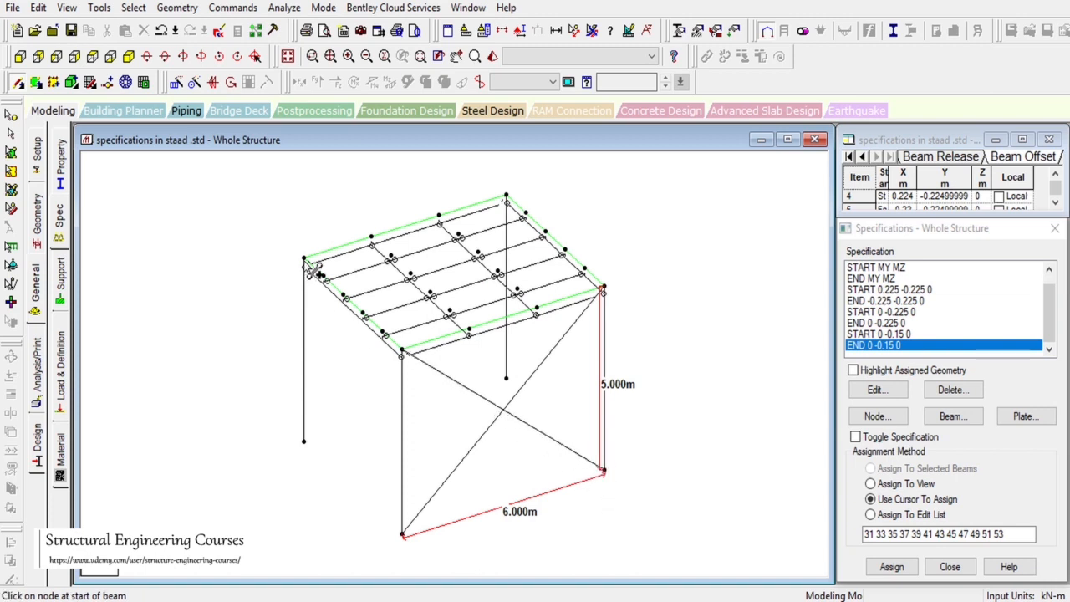
{"action": "left_click", "coordinate": [10, 171]}
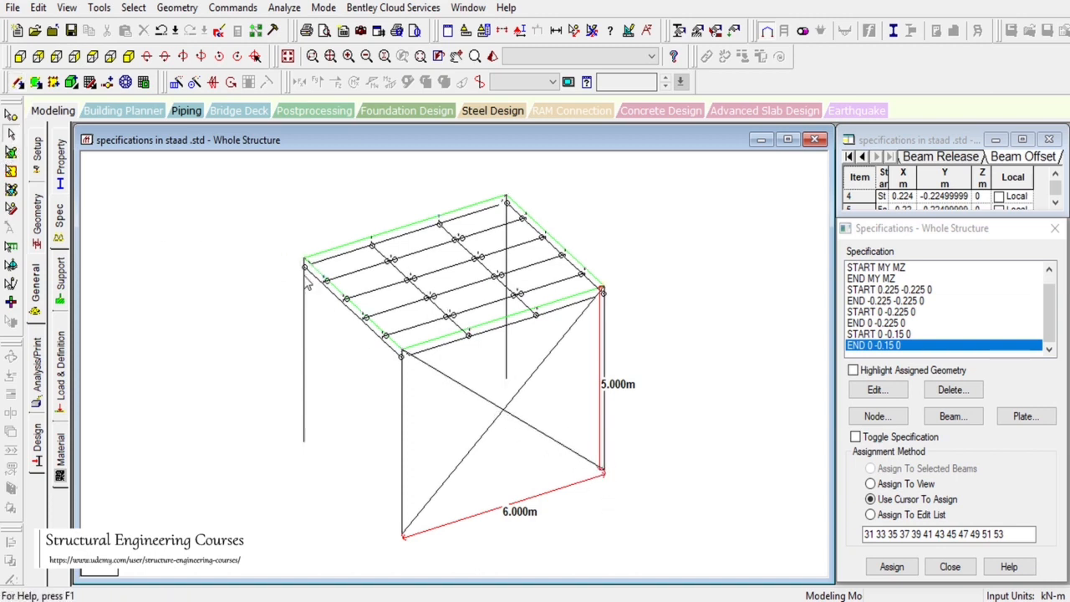
Review the Compression, Tension, Truss and Release member specifications for a selected front-bay diagonal, and leave without adding one.
{"action": "left_click", "coordinate": [485, 410]}
{"action": "left_click", "coordinate": [483, 436]}
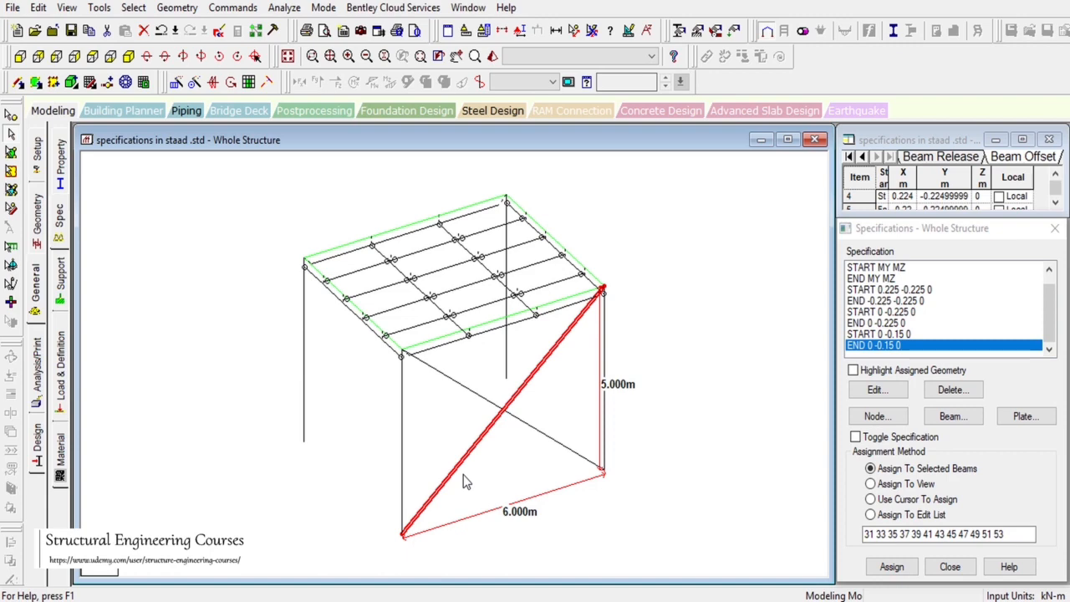
{"action": "left_click", "coordinate": [953, 416]}
{"action": "left_click_drag", "start_coordinate": [967, 248], "coordinate": [963, 221]}
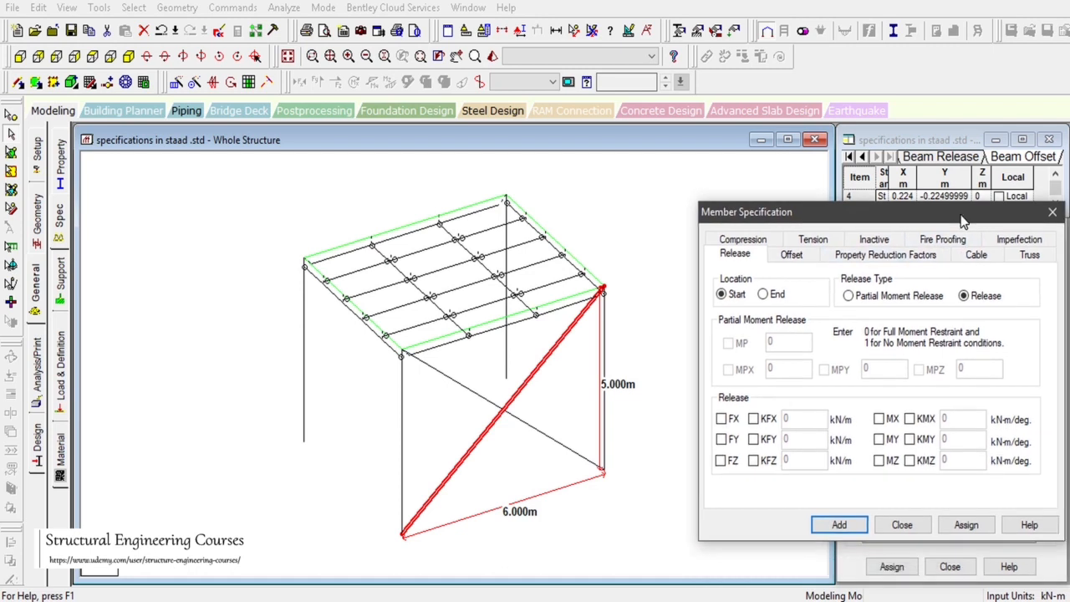
{"action": "left_click", "coordinate": [747, 241]}
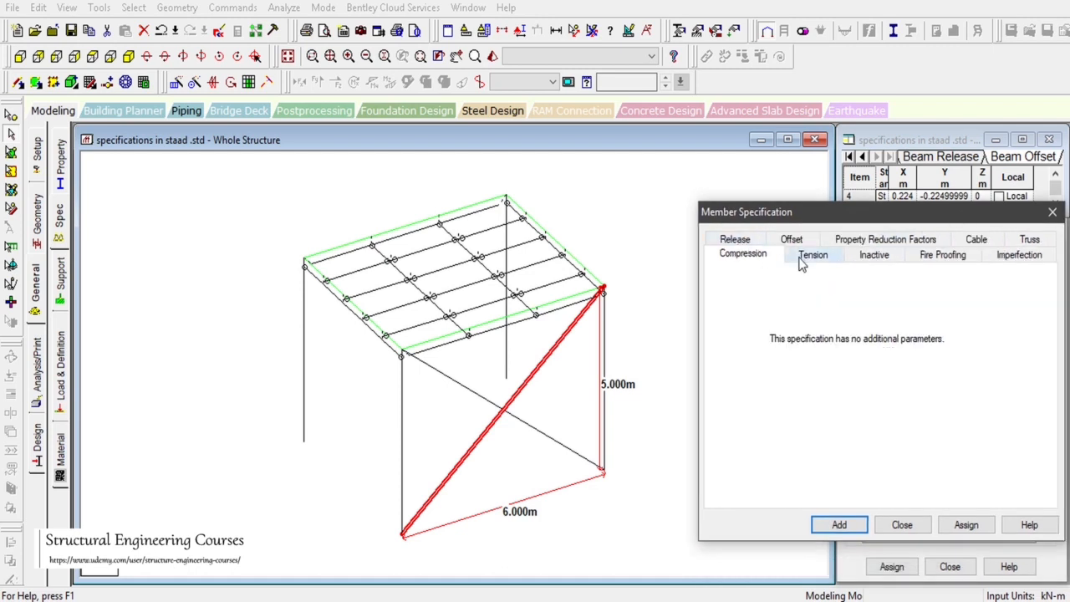
{"action": "left_click", "coordinate": [803, 259]}
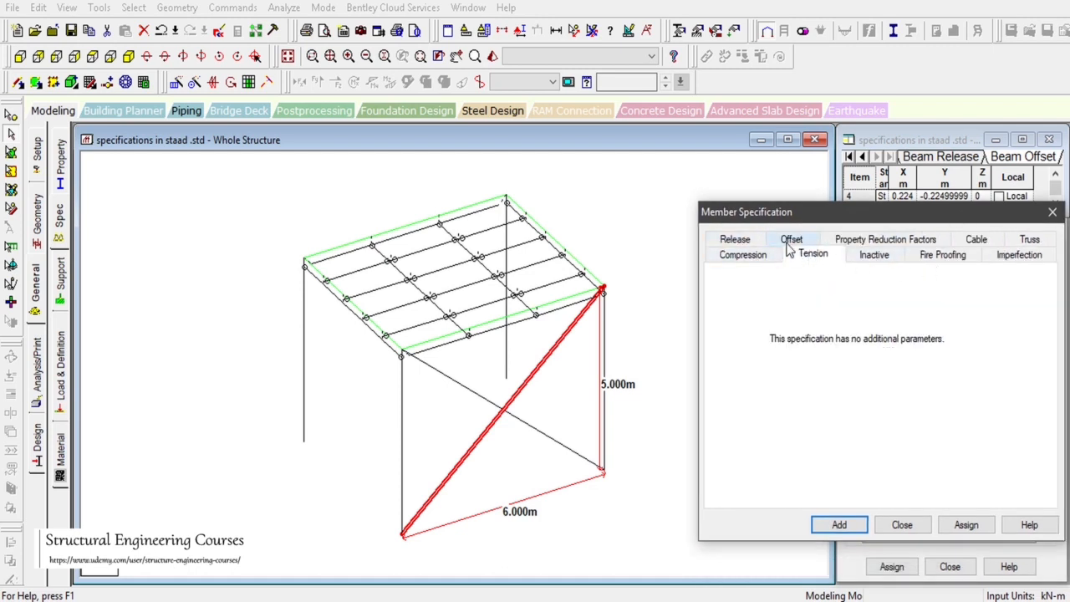
{"action": "left_click", "coordinate": [736, 244]}
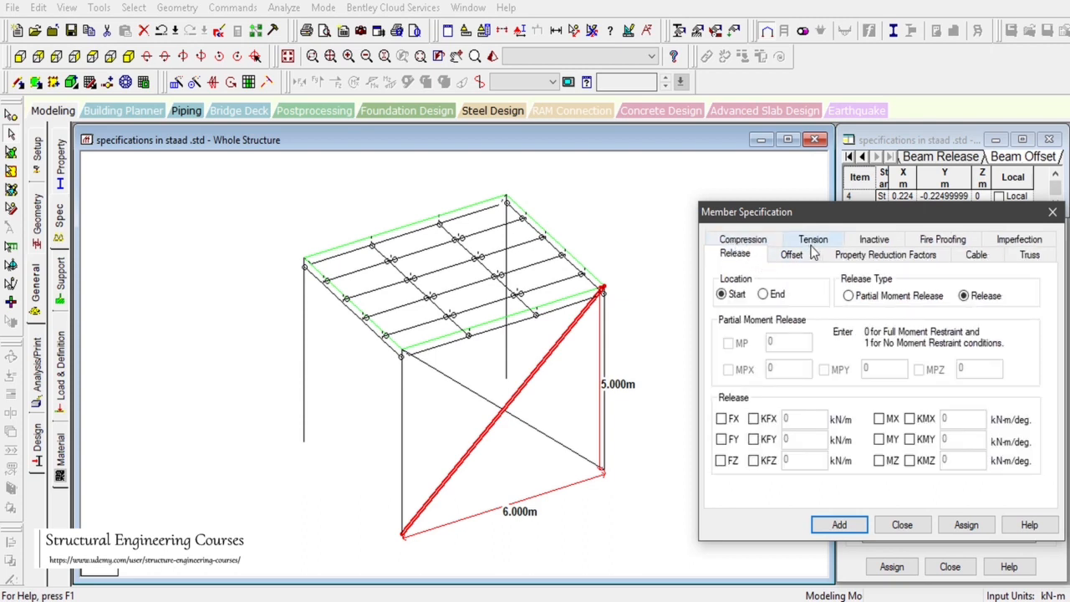
{"action": "left_click", "coordinate": [1031, 257]}
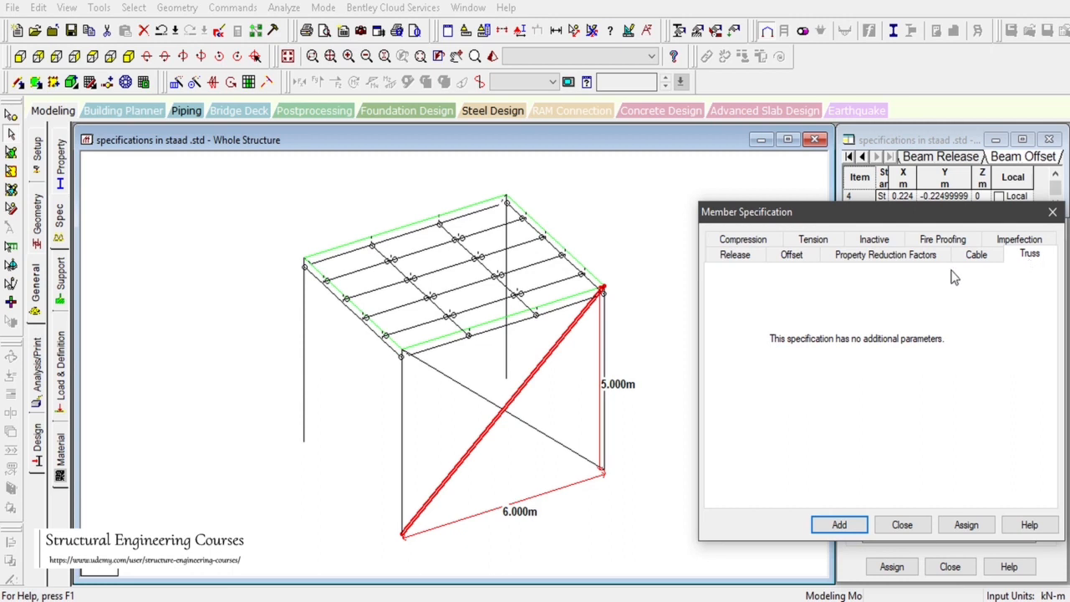
{"action": "left_click", "coordinate": [527, 424]}
{"action": "left_click", "coordinate": [742, 240]}
{"action": "left_click", "coordinate": [813, 254]}
{"action": "left_click", "coordinate": [735, 242]}
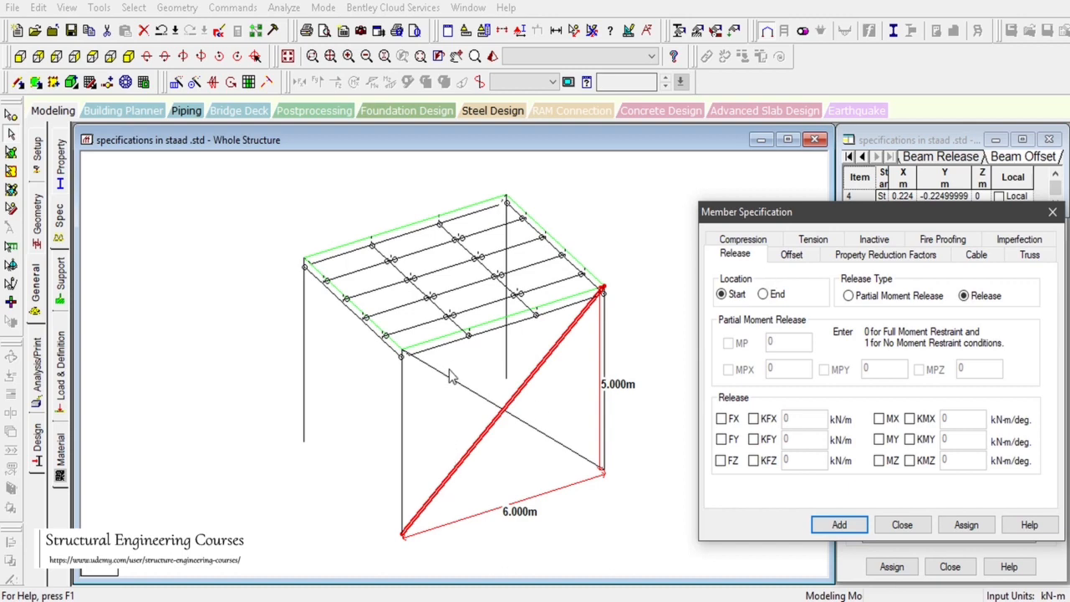
{"action": "left_click", "coordinate": [902, 527]}
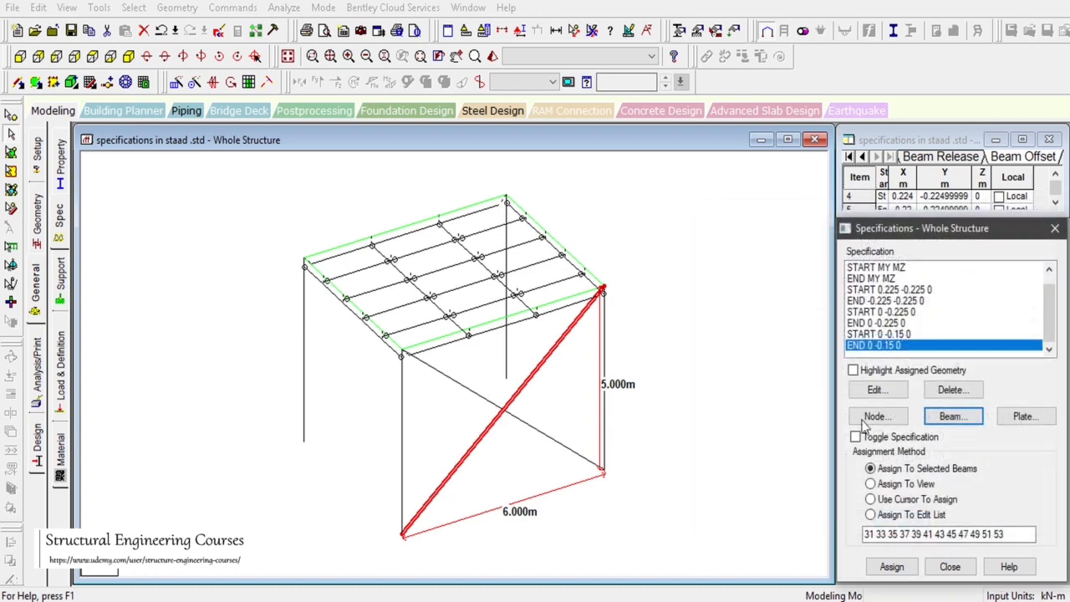
Assign the START MY MZ release to both crossing diagonal braces of the front bay.
{"action": "left_click", "coordinate": [19, 56]}
{"action": "left_click", "coordinate": [453, 367], "text": "ctrl"}
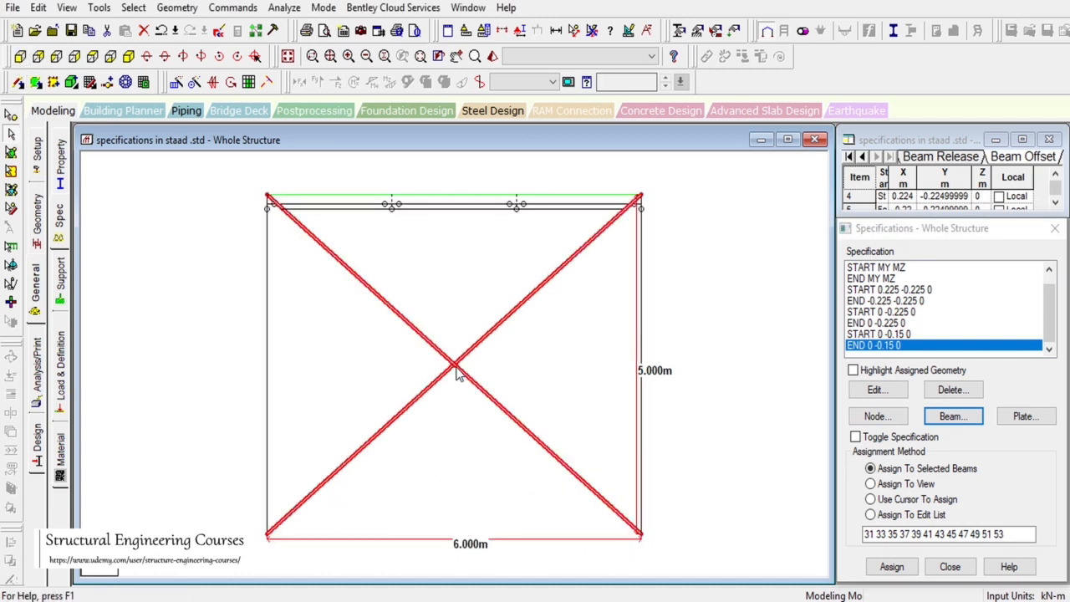
{"action": "left_click", "coordinate": [891, 267]}
{"action": "left_click", "coordinate": [891, 567]}
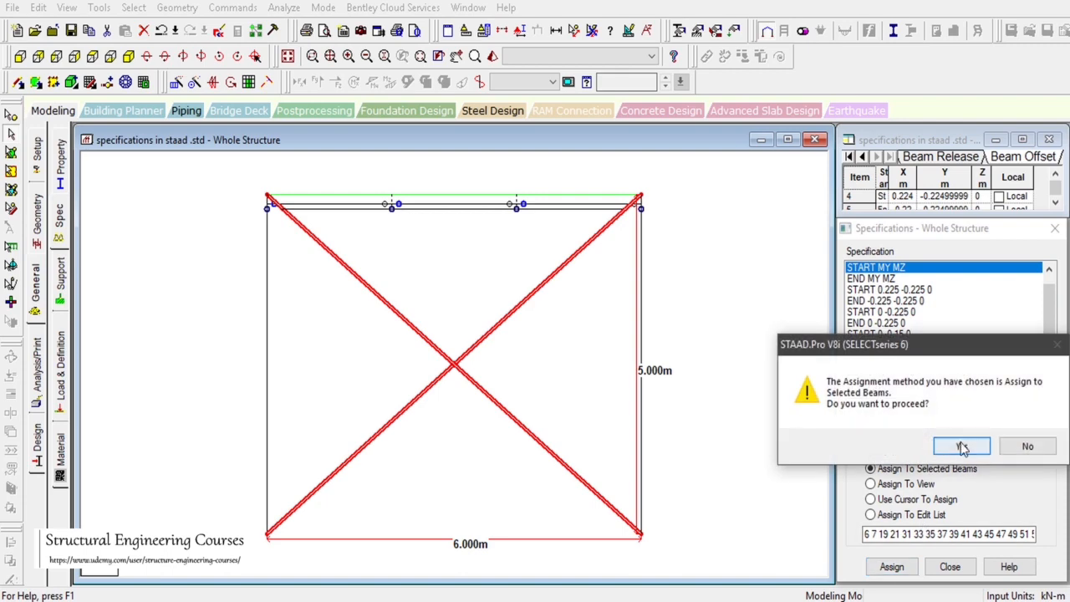
{"action": "left_click", "coordinate": [888, 446]}
Assign the END MY MZ release to both diagonal braces and clear the selection.
{"action": "left_click", "coordinate": [886, 278]}
{"action": "left_click", "coordinate": [891, 566]}
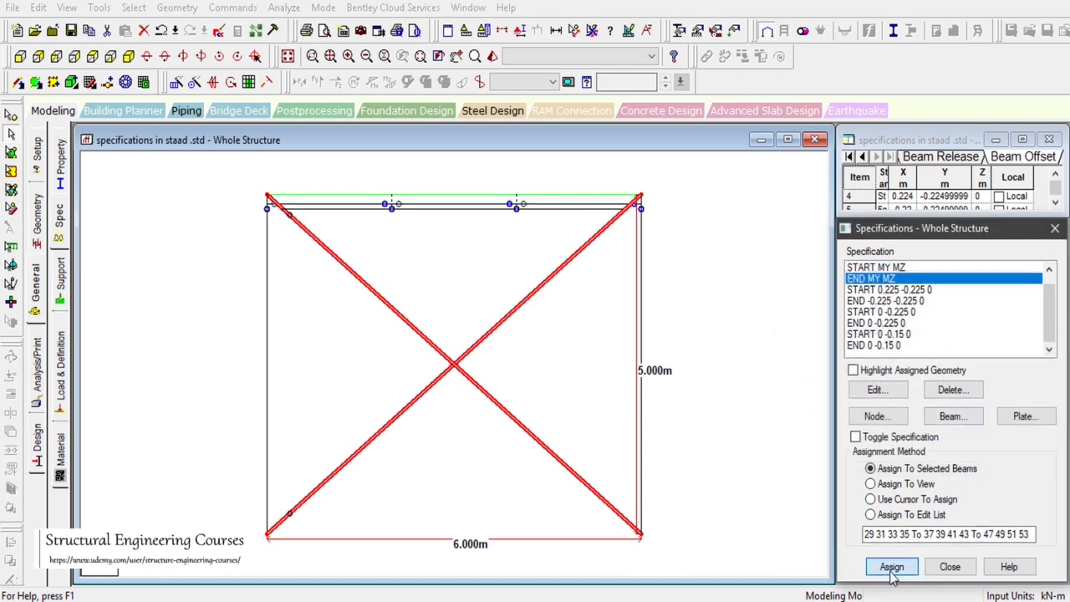
{"action": "left_click", "coordinate": [889, 444]}
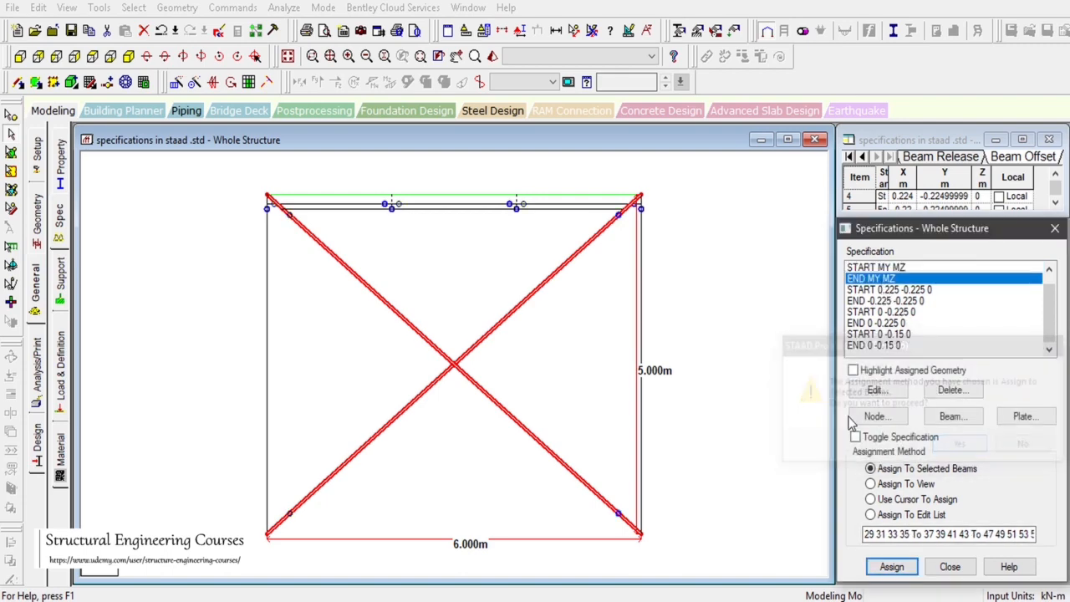
{"action": "left_click", "coordinate": [320, 296]}
{"action": "left_click", "coordinate": [129, 56]}
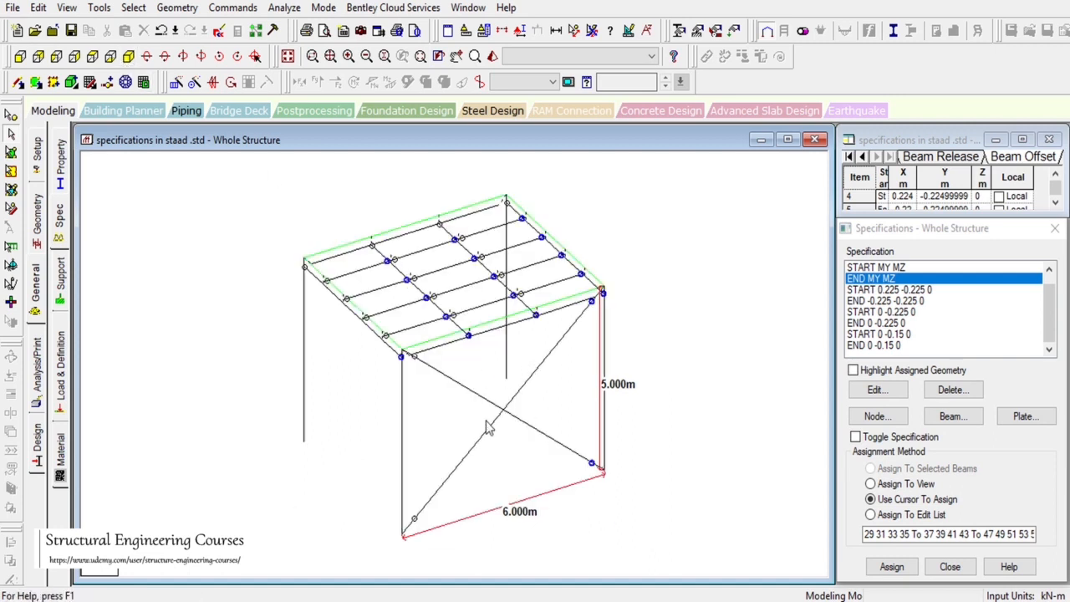
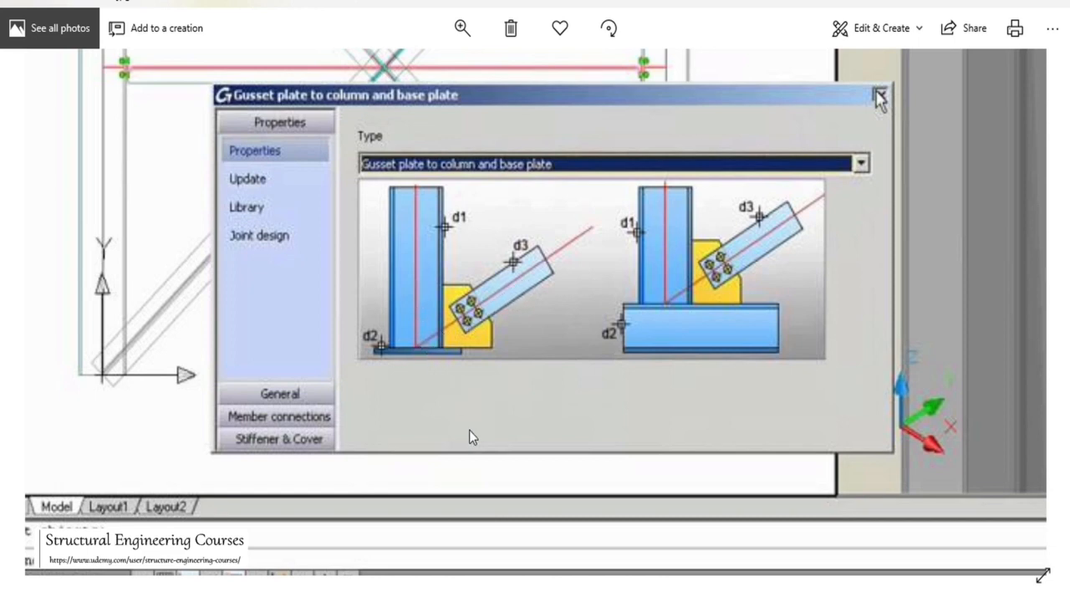
Switch from the gusset plate picture to the STAAD.Pro model and select the column base node where the rising brace starts.
{"action": "mouse_move", "coordinate": [562, 589]}
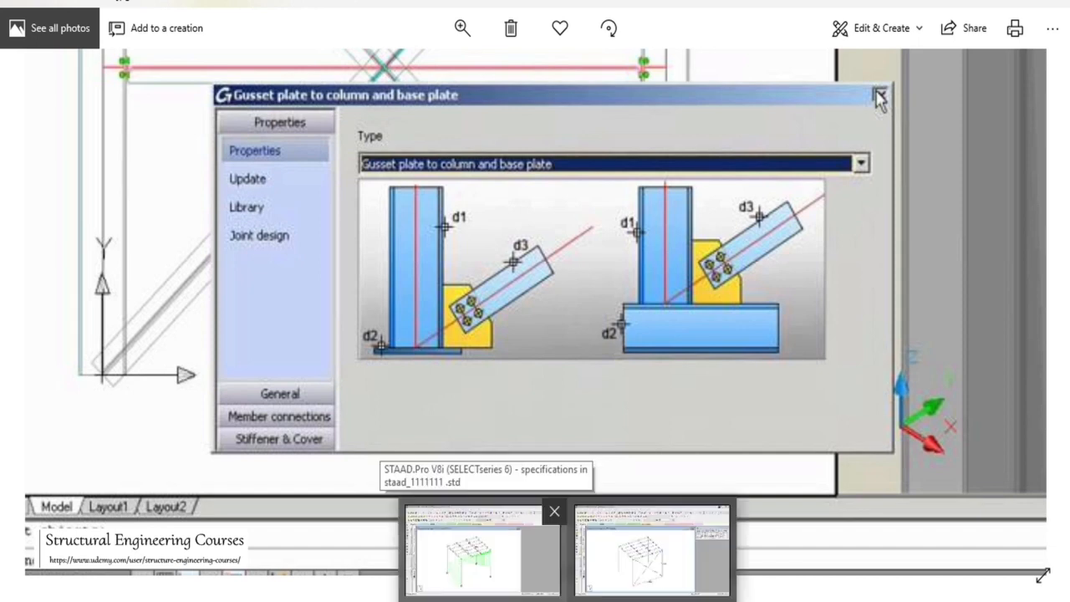
{"action": "left_click", "coordinate": [610, 560]}
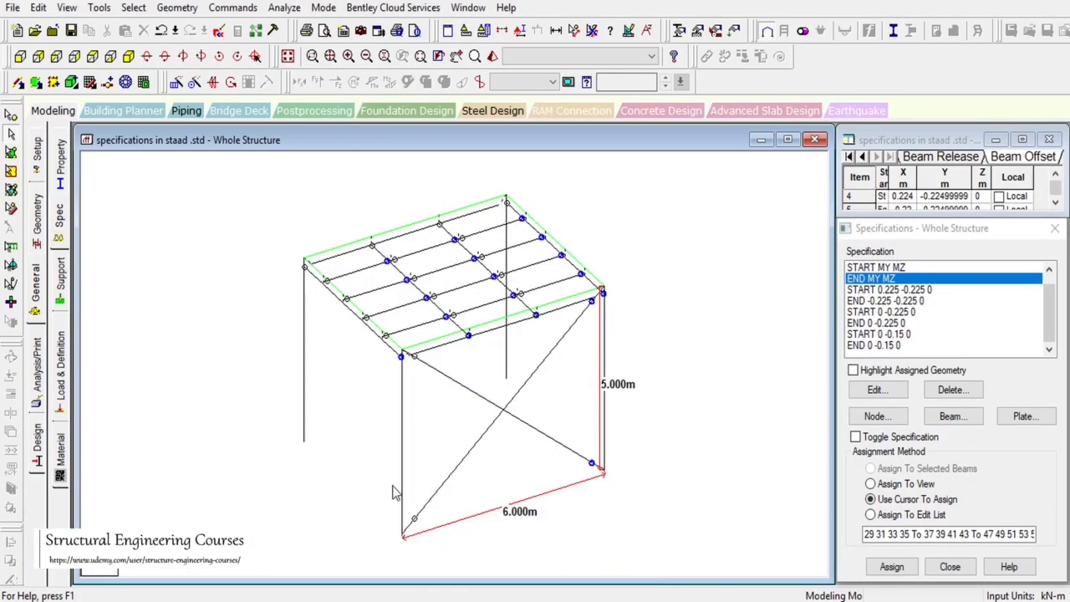
{"action": "left_click", "coordinate": [20, 56]}
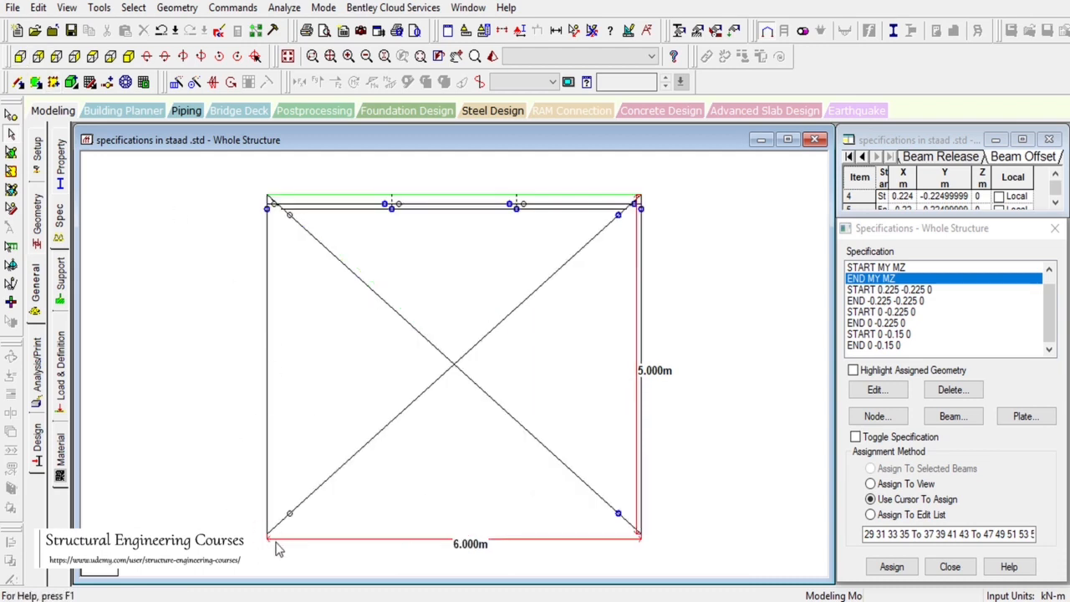
{"action": "left_click", "coordinate": [11, 115]}
{"action": "left_click_drag", "start_coordinate": [243, 517], "coordinate": [277, 549]}
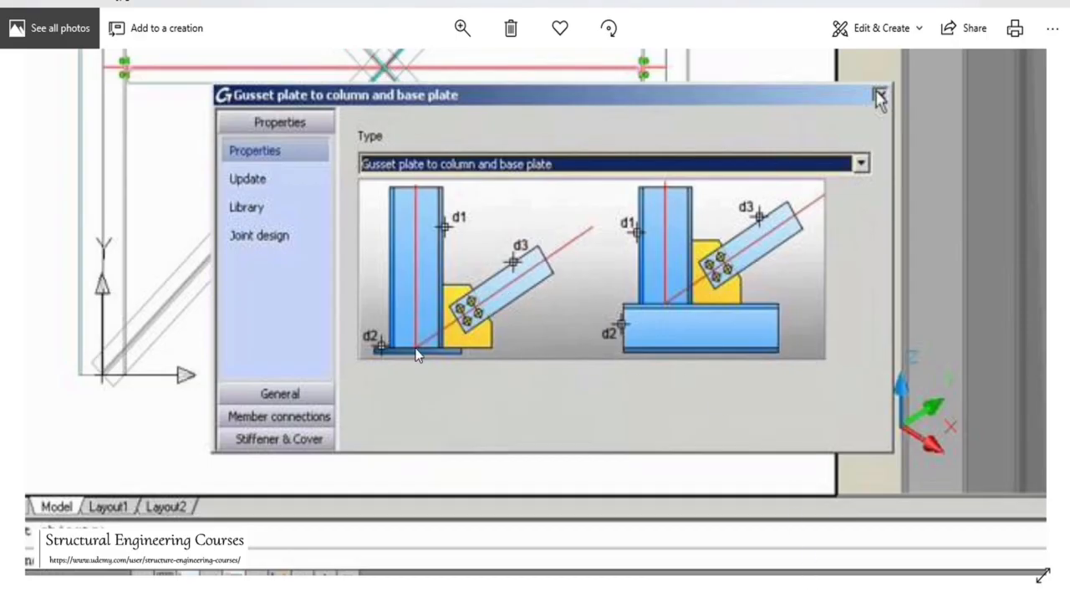
Compare the gusset plate connection picture with the brace-to-column joint in the STAAD.Pro model.
{"action": "mouse_move", "coordinate": [595, 582]}
{"action": "left_click", "coordinate": [648, 548]}
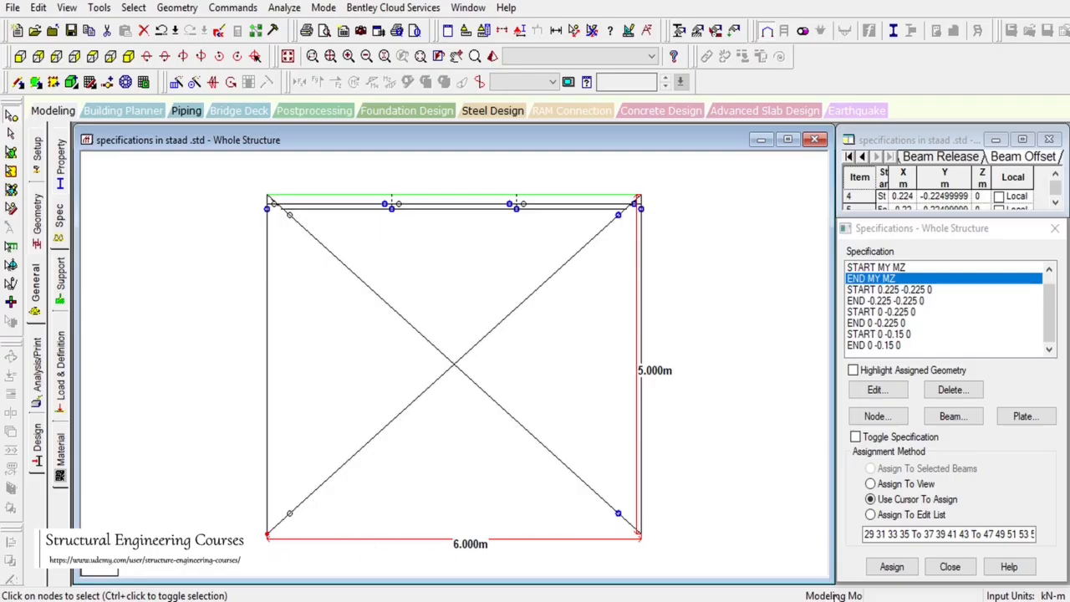
{"action": "key", "text": "alt+Tab"}
{"action": "left_click_drag", "start_coordinate": [576, 389], "coordinate": [563, 424]}
{"action": "left_click", "coordinate": [144, 59]}
{"action": "left_click", "coordinate": [128, 56]}
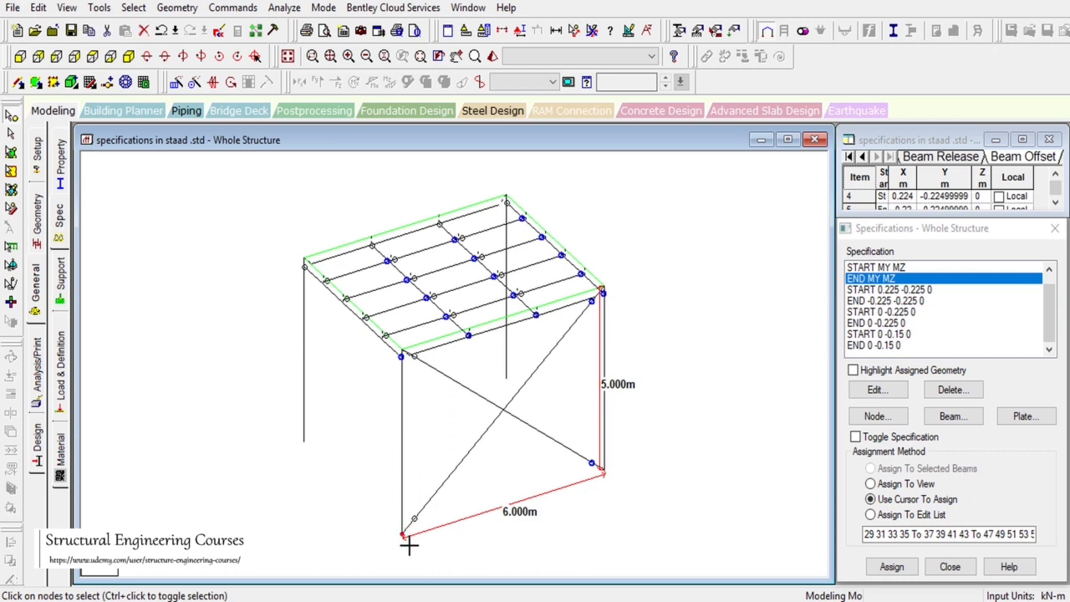
Copy the two column base nodes of the front bay, saving the structure, and paste them with a Y offset of 0.4 m.
{"action": "left_click", "coordinate": [531, 336]}
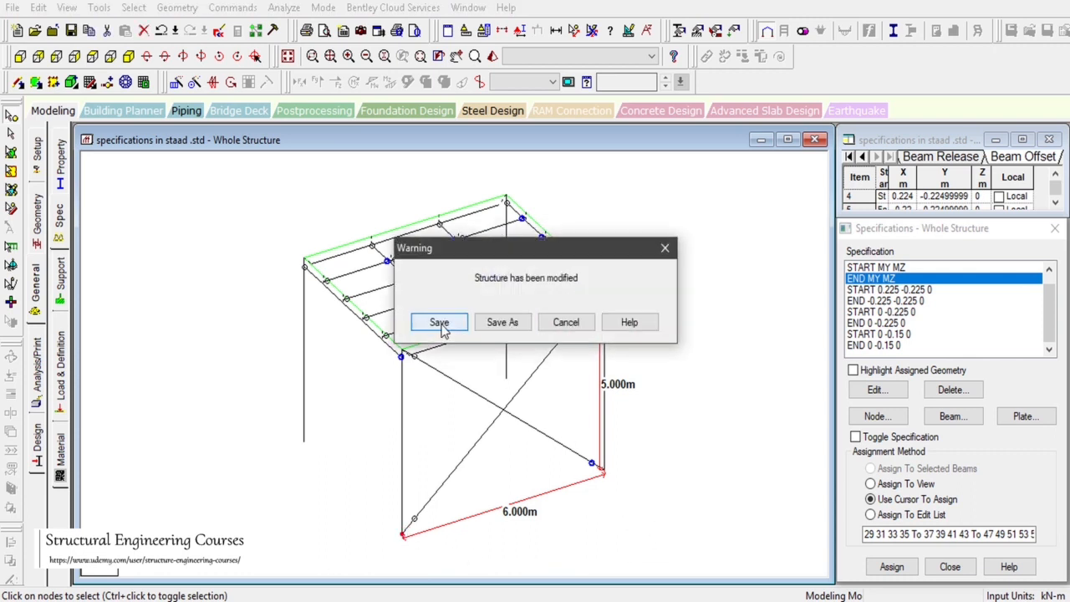
{"action": "left_click", "coordinate": [444, 319]}
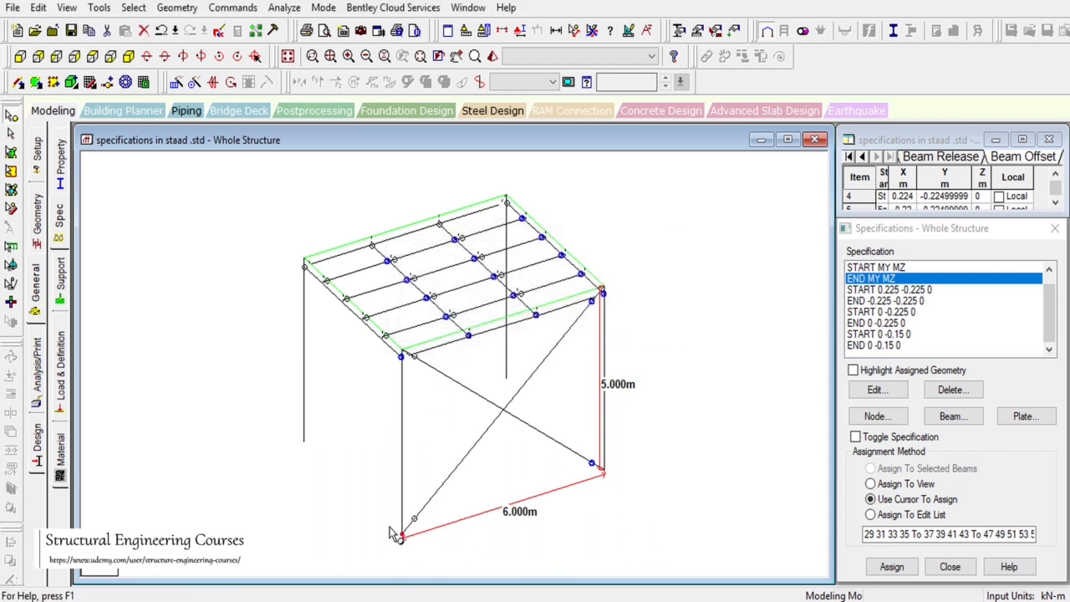
{"action": "left_click_drag", "start_coordinate": [563, 456], "coordinate": [640, 485]}
{"action": "key", "text": "ctrl+v"}
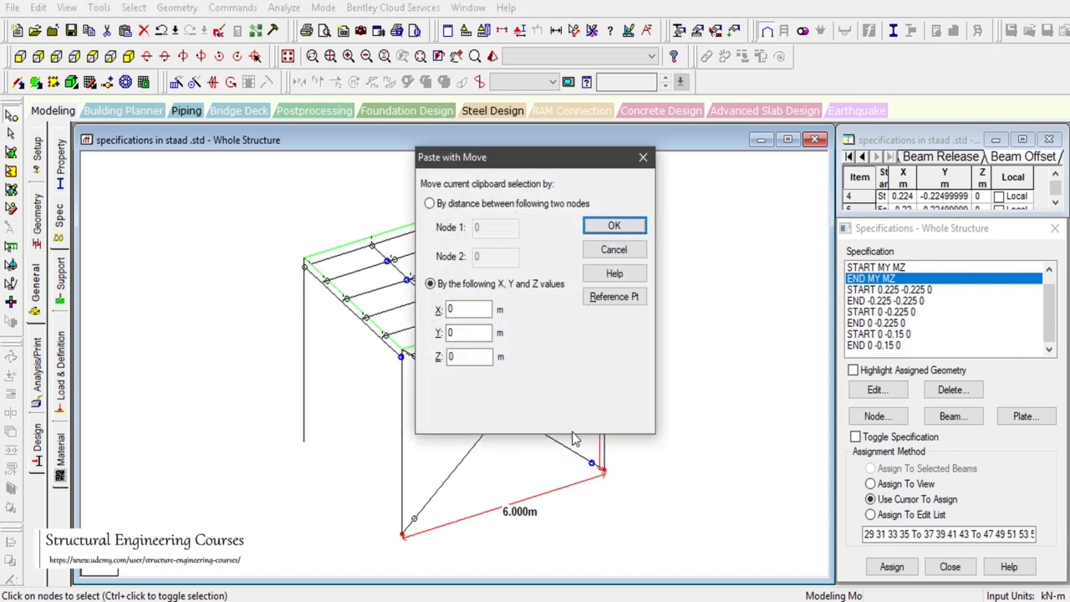
{"action": "left_click", "coordinate": [491, 359]}
{"action": "left_click", "coordinate": [463, 333]}
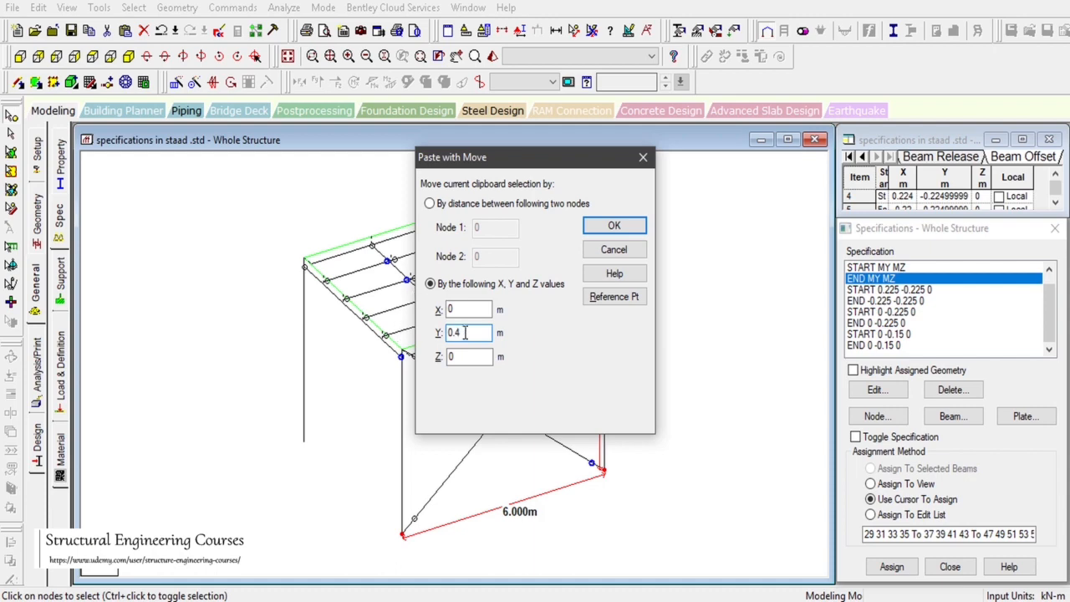
{"action": "left_click", "coordinate": [614, 226]}
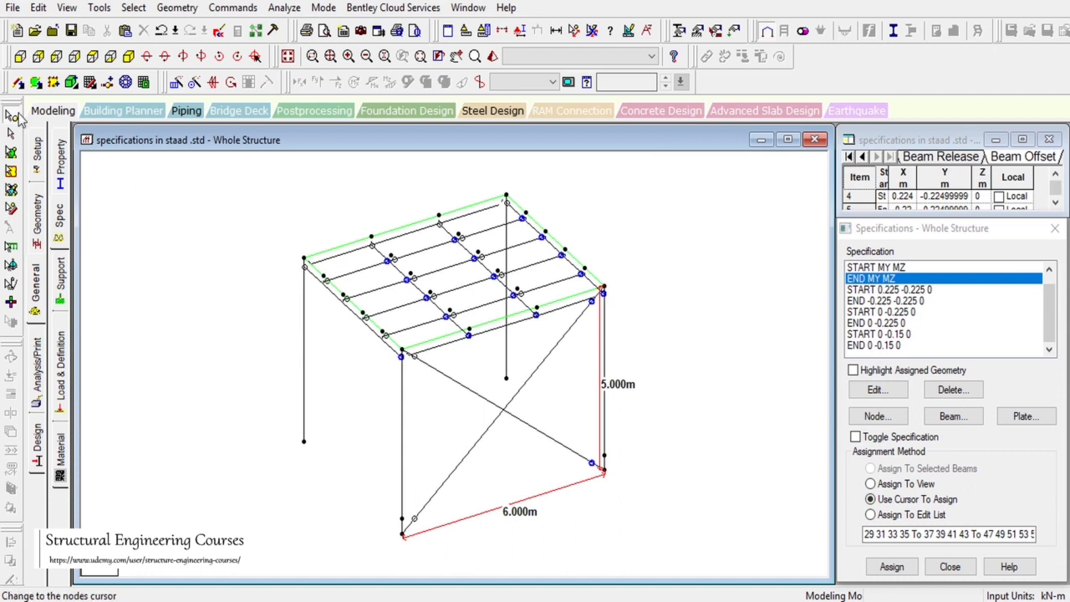
Delete both crossing diagonal braces of the front bay.
{"action": "left_click", "coordinate": [17, 81]}
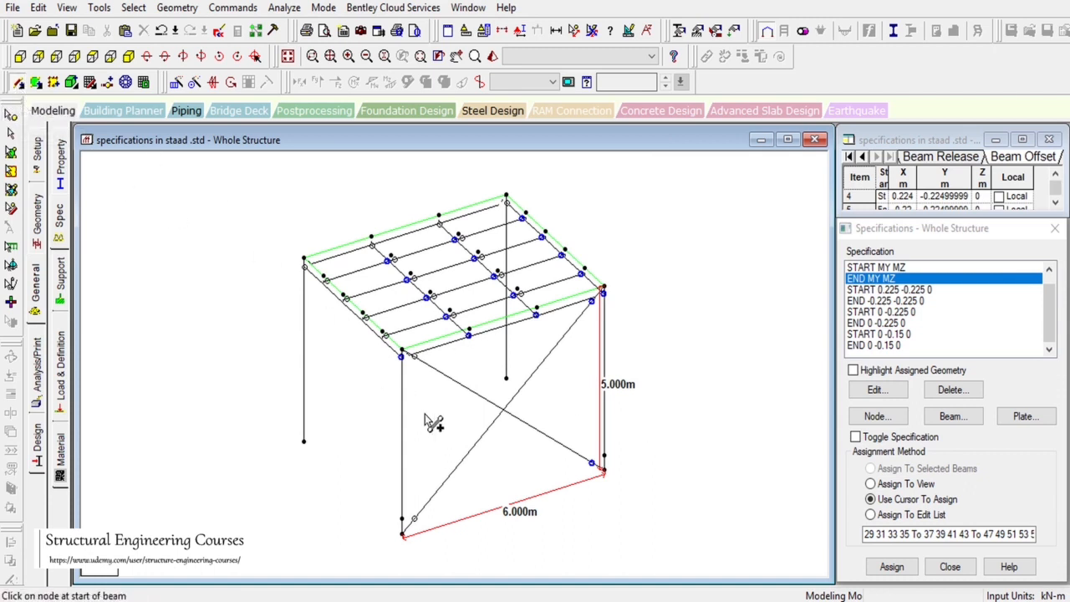
{"action": "left_click", "coordinate": [12, 137]}
{"action": "left_click", "coordinate": [503, 412]}
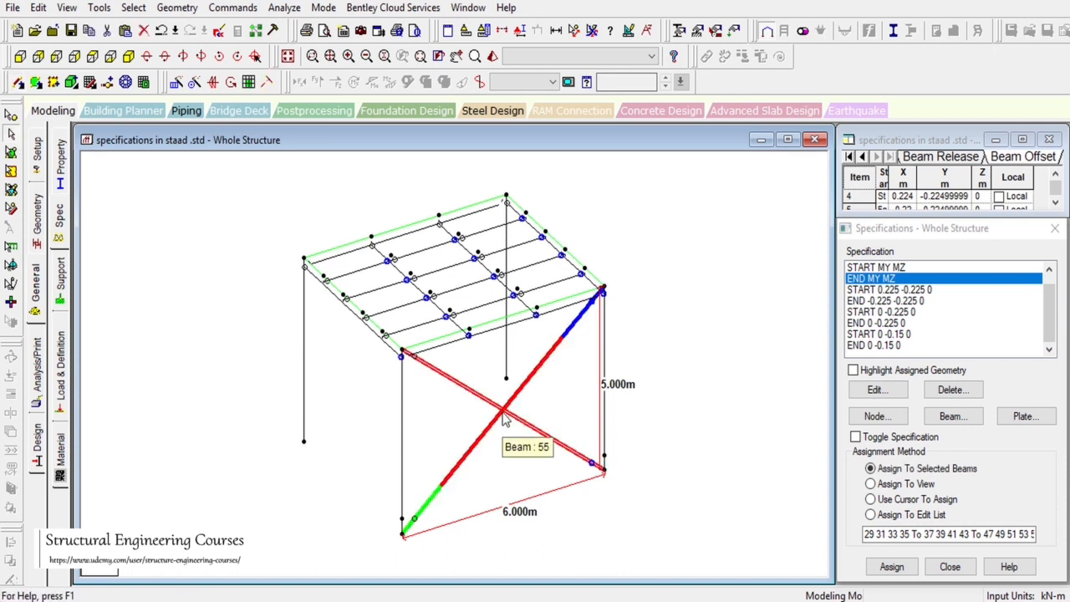
{"action": "key", "text": "Delete"}
{"action": "key", "text": "Return"}
Add two crossing brace beams in the front bay, each from a raised column node to the opposite column's top node.
{"action": "left_click", "coordinate": [17, 82]}
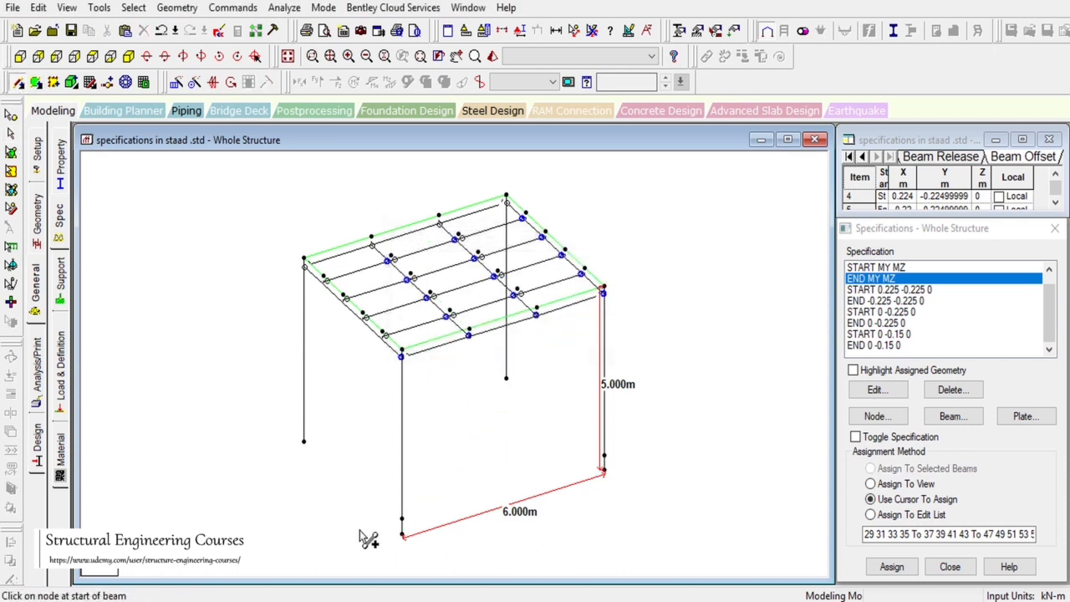
{"action": "left_click_drag", "start_coordinate": [402, 519], "coordinate": [613, 306]}
{"action": "left_click", "coordinate": [599, 339]}
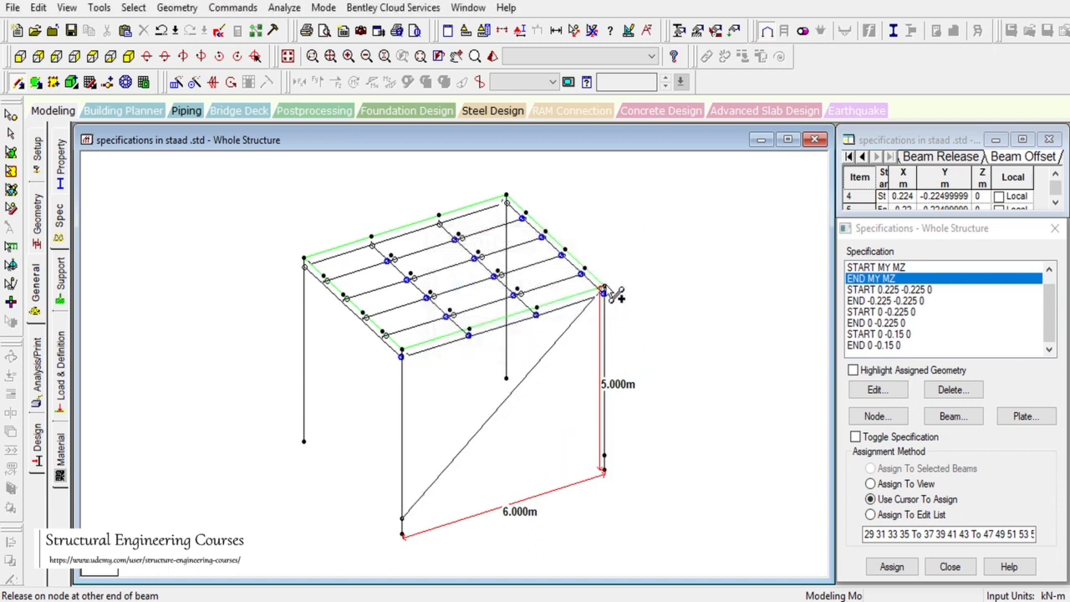
{"action": "left_click_drag", "start_coordinate": [405, 355], "coordinate": [604, 457]}
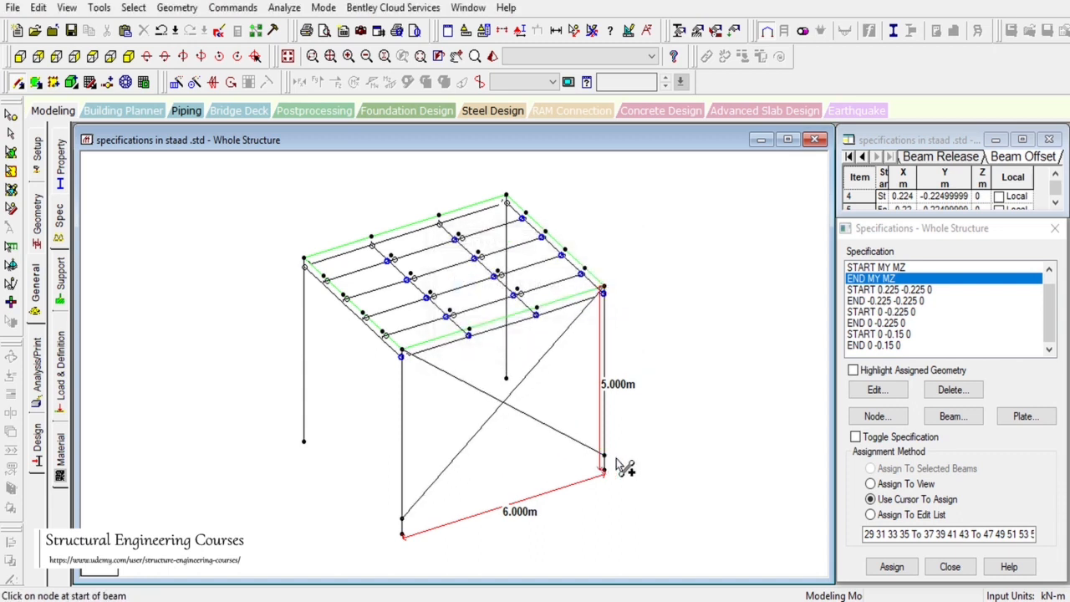
{"action": "left_click", "coordinate": [12, 135]}
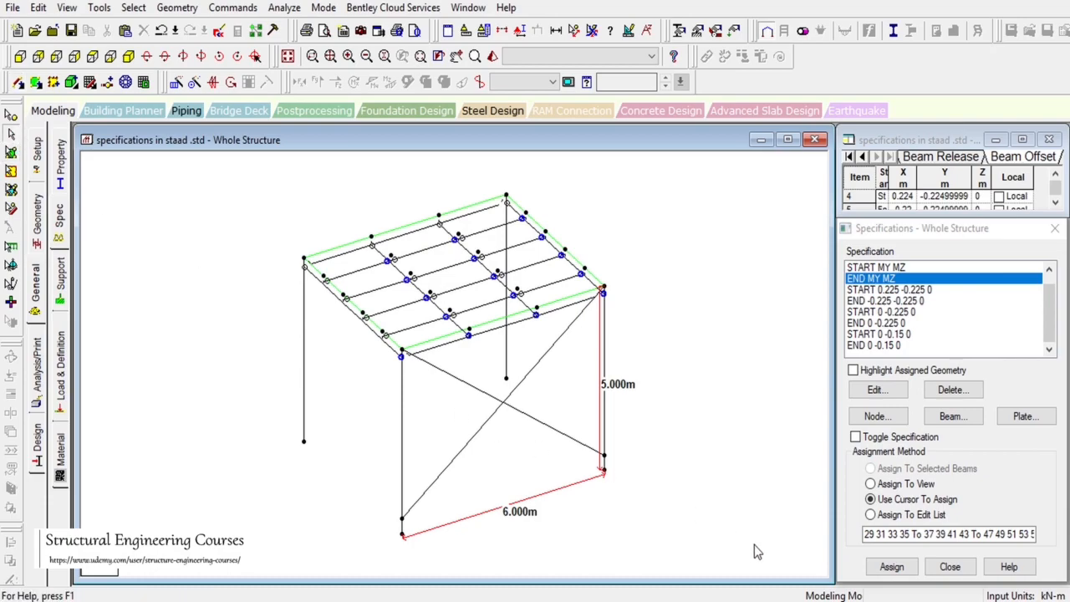
Inspect the plate, columns and redrawn X-bracing in a rotated 3D rendered view, and close that view.
{"action": "left_click", "coordinate": [832, 599]}
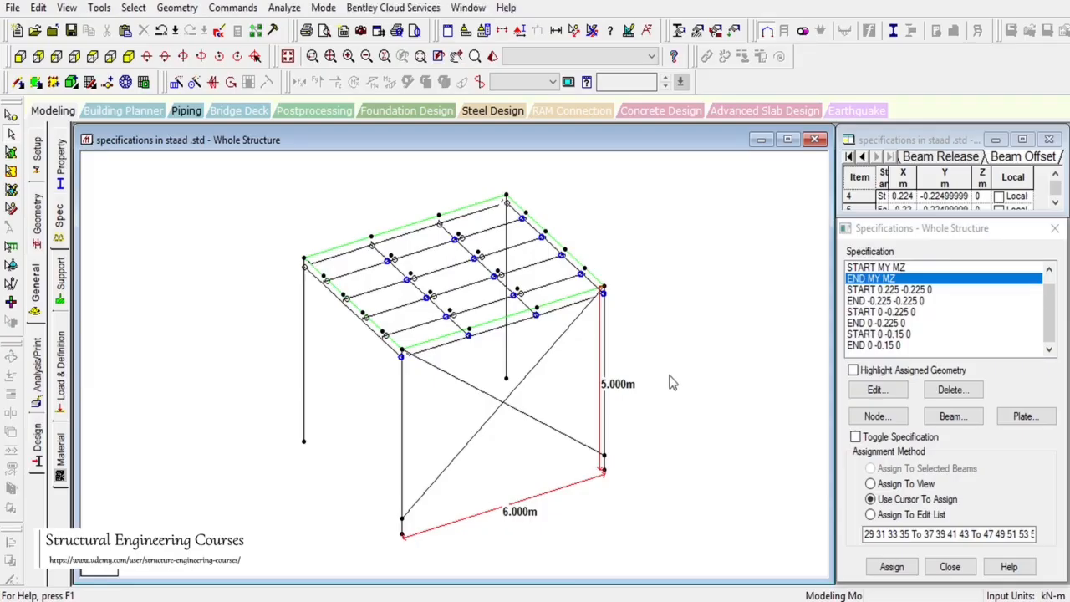
{"action": "left_click_drag", "start_coordinate": [674, 377], "coordinate": [731, 431]}
{"action": "left_click_drag", "start_coordinate": [661, 327], "coordinate": [719, 383]}
{"action": "left_click", "coordinate": [494, 56]}
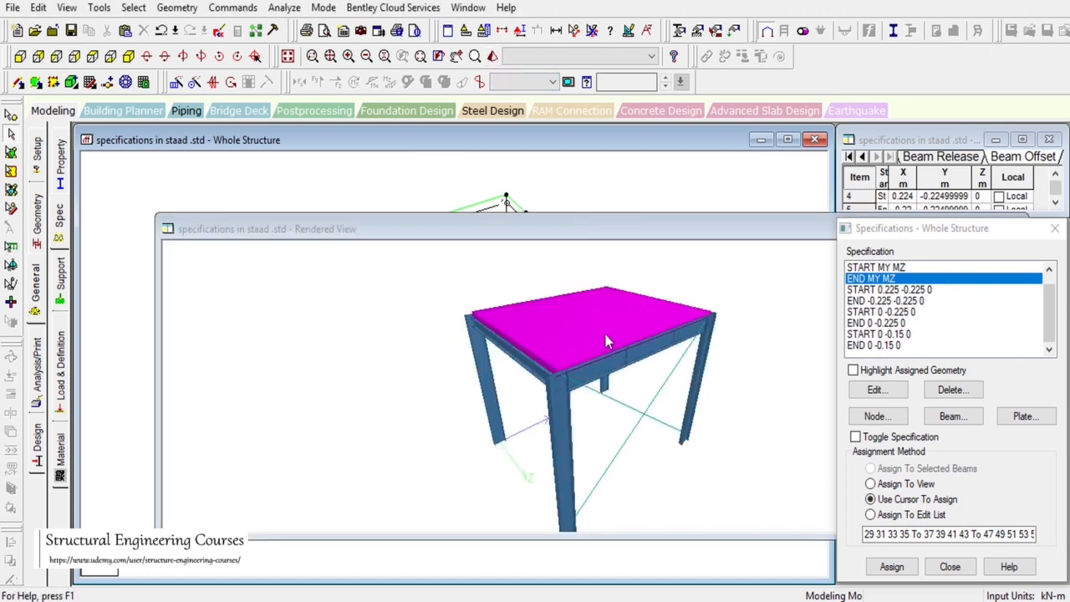
{"action": "left_click_drag", "start_coordinate": [614, 360], "coordinate": [584, 332]}
{"action": "left_click_drag", "start_coordinate": [703, 229], "coordinate": [601, 303]}
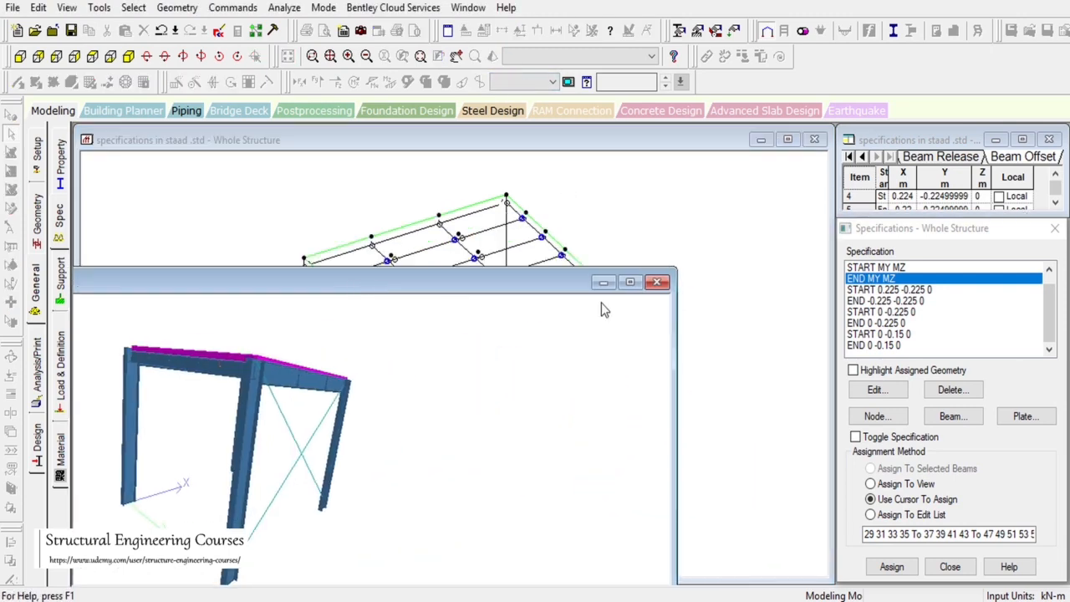
{"action": "left_click", "coordinate": [657, 279]}
{"action": "left_click_drag", "start_coordinate": [665, 259], "coordinate": [744, 345]}
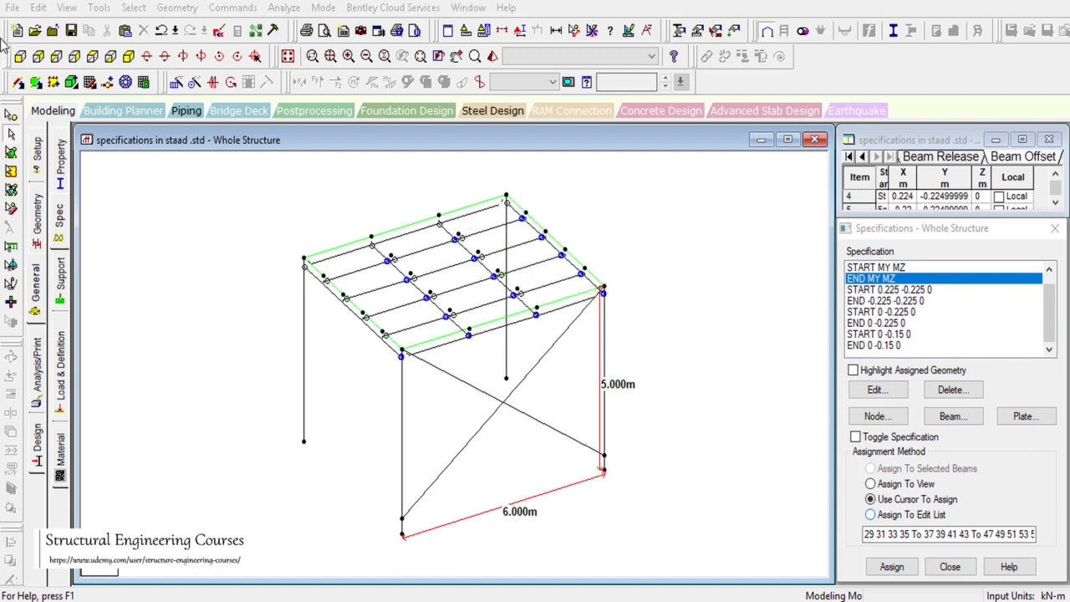
Copy all the frame's beams, saving the structure, and paste them with an X offset of 10 m.
{"action": "left_click_drag", "start_coordinate": [262, 164], "coordinate": [591, 384]}
{"action": "left_click", "coordinate": [12, 8]}
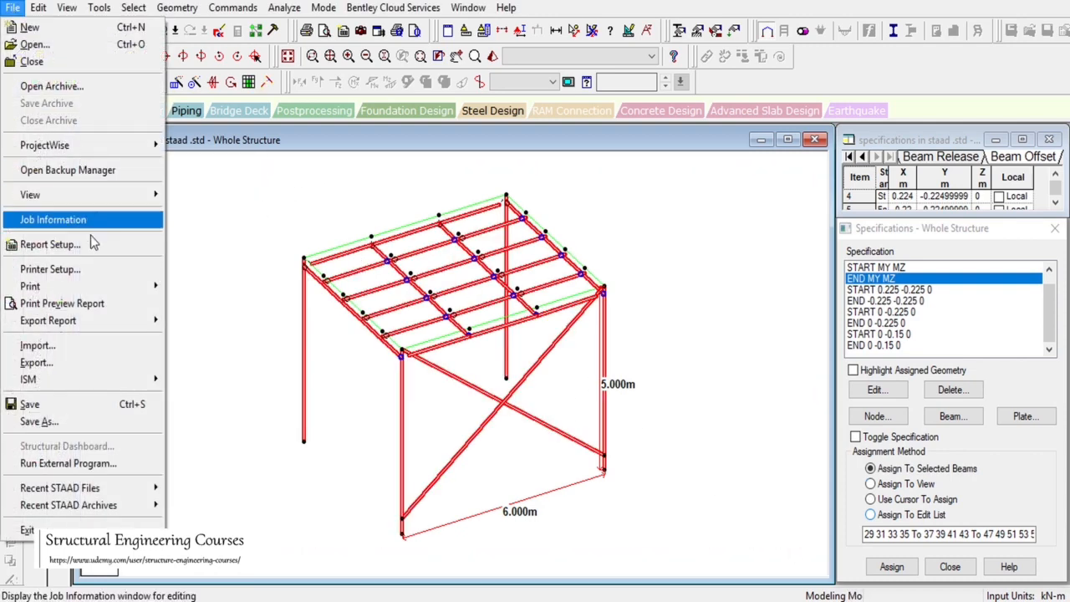
{"action": "left_click", "coordinate": [84, 405]}
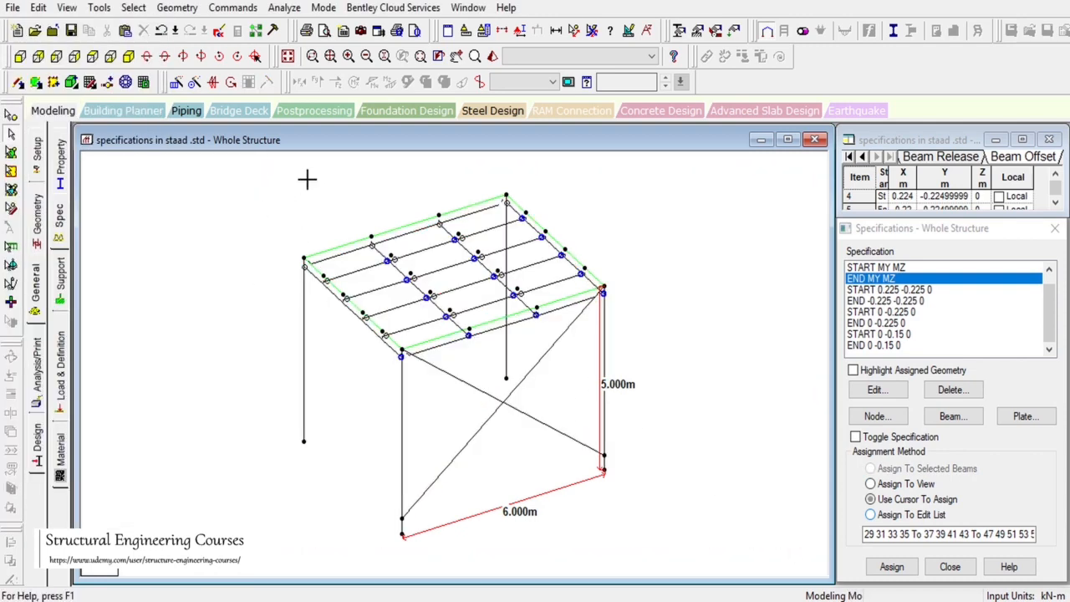
{"action": "left_click_drag", "start_coordinate": [828, 575], "coordinate": [700, 435]}
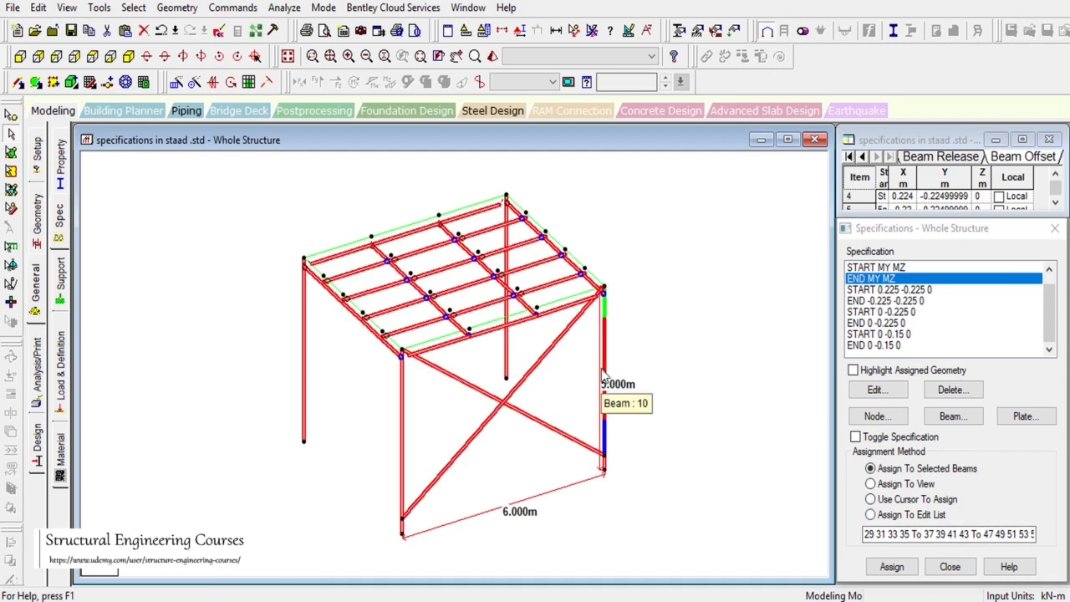
{"action": "key", "text": "ctrl+v"}
{"action": "double_click", "coordinate": [468, 309]}
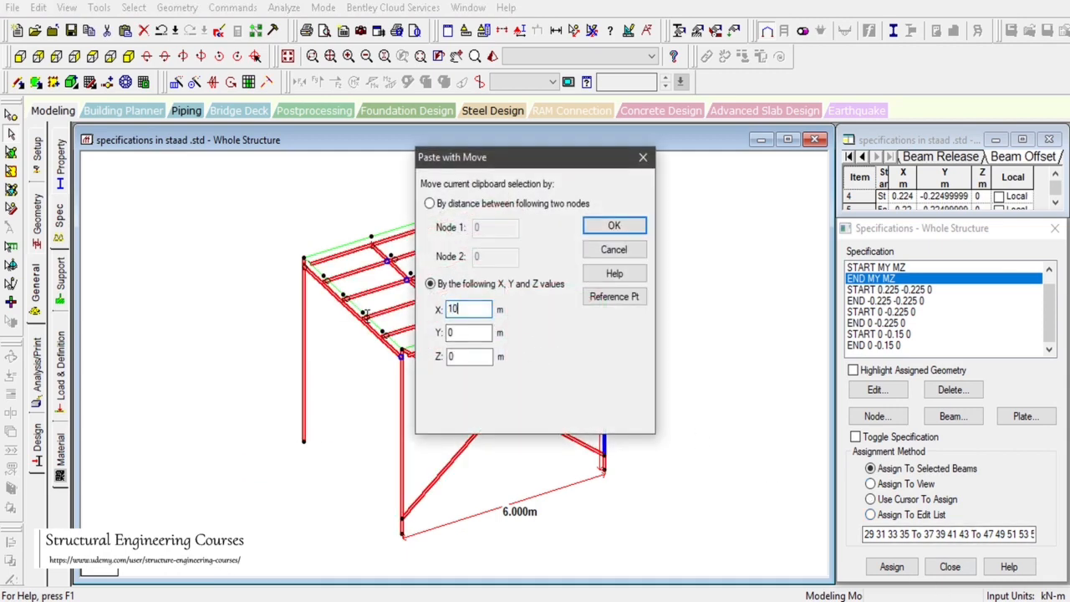
{"action": "type", "text": "10"}
{"action": "key", "text": "Return"}
{"action": "left_click", "coordinate": [645, 334]}
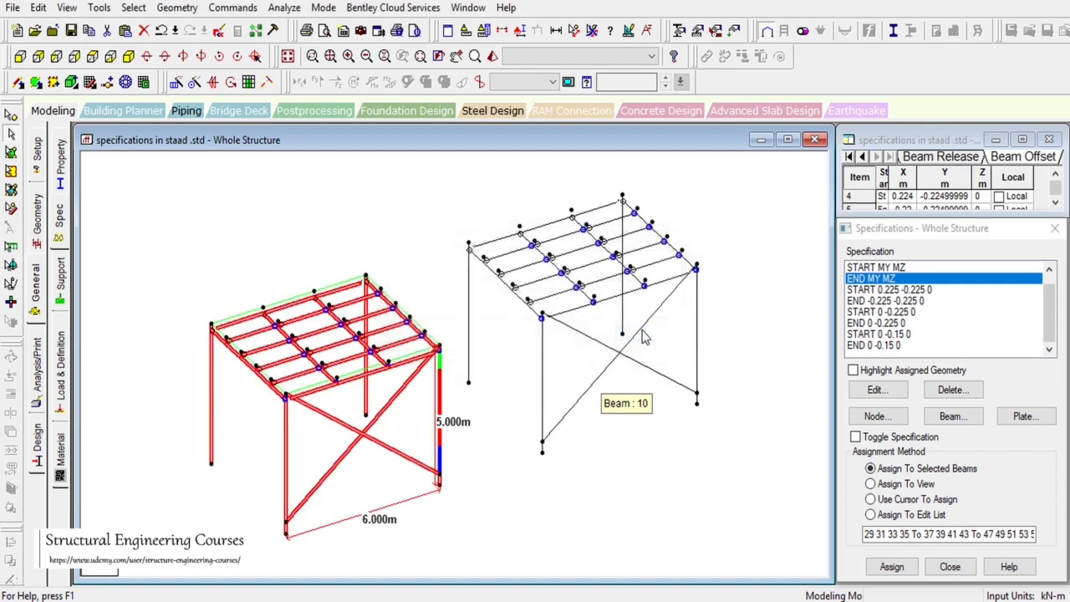
Copy the original frame's roof plate and paste it with an X offset of 10 m onto the second frame.
{"action": "left_click", "coordinate": [10, 170]}
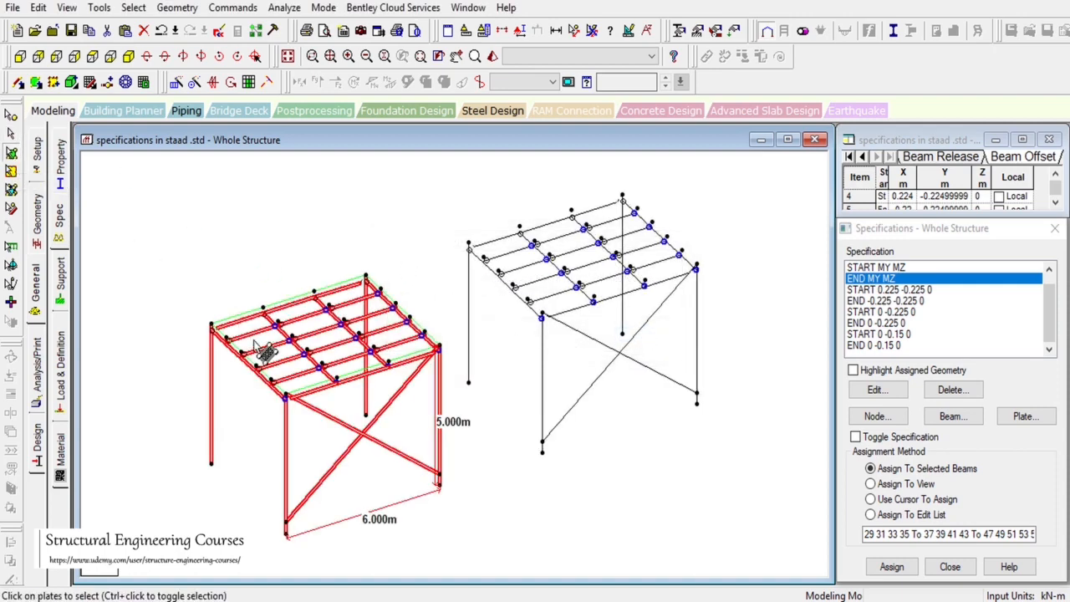
{"action": "left_click", "coordinate": [319, 338]}
{"action": "key", "text": "ctrl+c"}
{"action": "key", "text": "ctrl+v"}
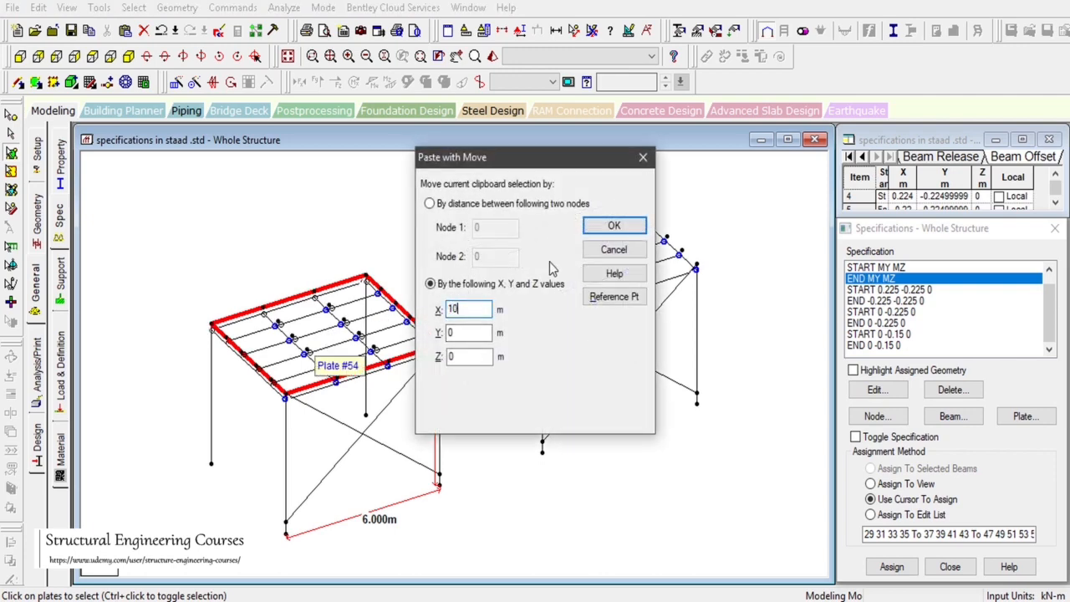
{"action": "type", "text": "10"}
{"action": "left_click", "coordinate": [611, 224]}
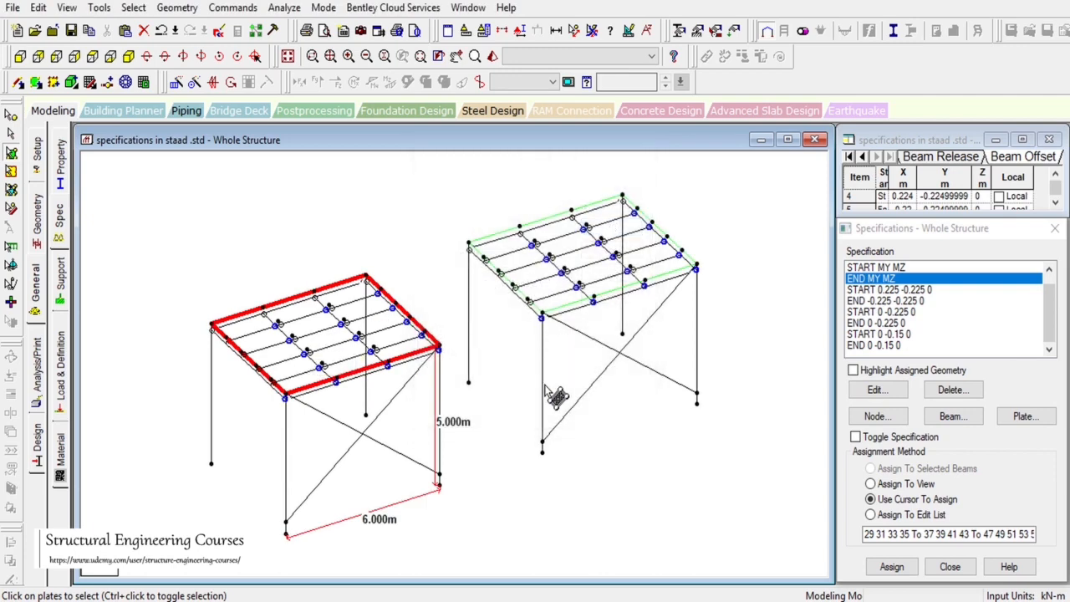
{"action": "left_click", "coordinate": [644, 505]}
Delete the roof plate from the copied frame.
{"action": "scroll", "coordinate": [466, 437], "scroll_direction": "up", "scroll_amount": 2}
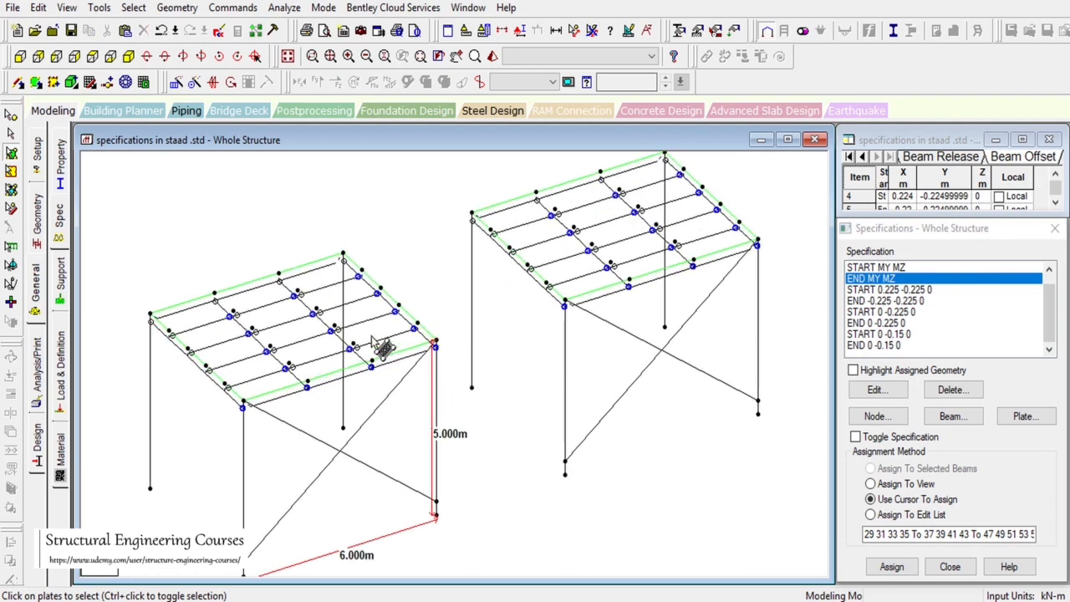
{"action": "scroll", "coordinate": [376, 342], "scroll_direction": "down", "scroll_amount": 2}
{"action": "left_click", "coordinate": [457, 56]}
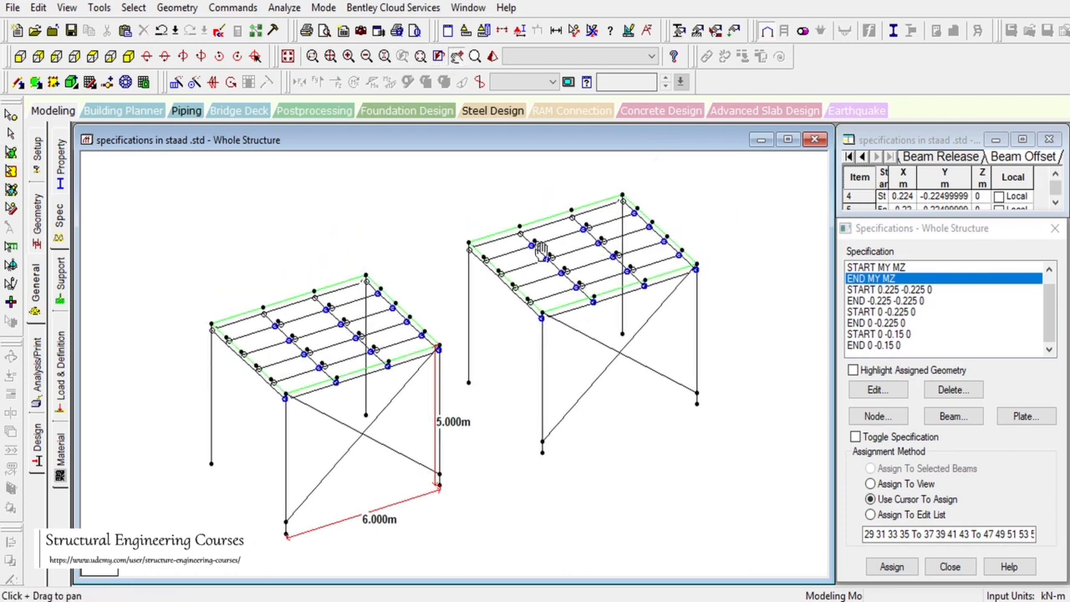
{"action": "left_click_drag", "start_coordinate": [648, 390], "coordinate": [463, 425]}
{"action": "scroll", "coordinate": [478, 408], "scroll_direction": "up", "scroll_amount": 4}
{"action": "left_click_drag", "start_coordinate": [632, 338], "coordinate": [624, 375]}
{"action": "left_click", "coordinate": [10, 134]}
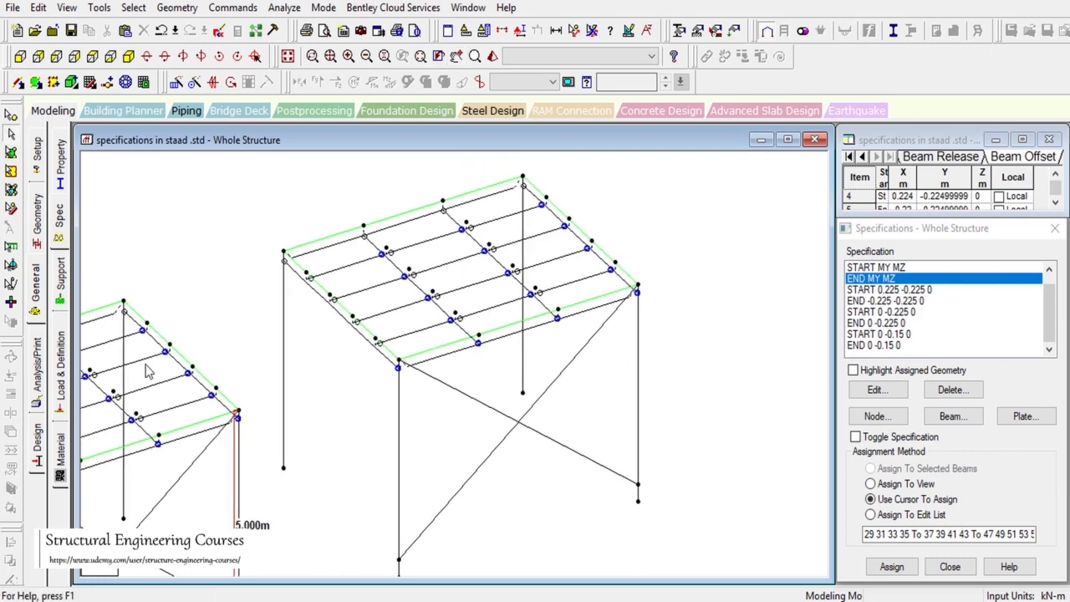
{"action": "left_click", "coordinate": [11, 151]}
{"action": "left_click", "coordinate": [372, 274]}
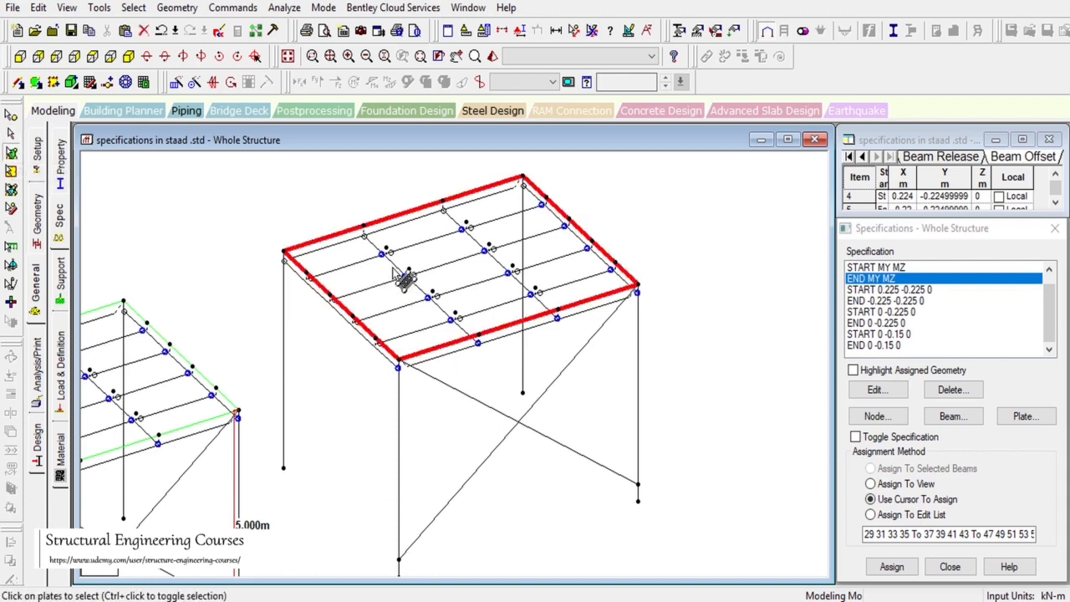
{"action": "right_click", "coordinate": [378, 276]}
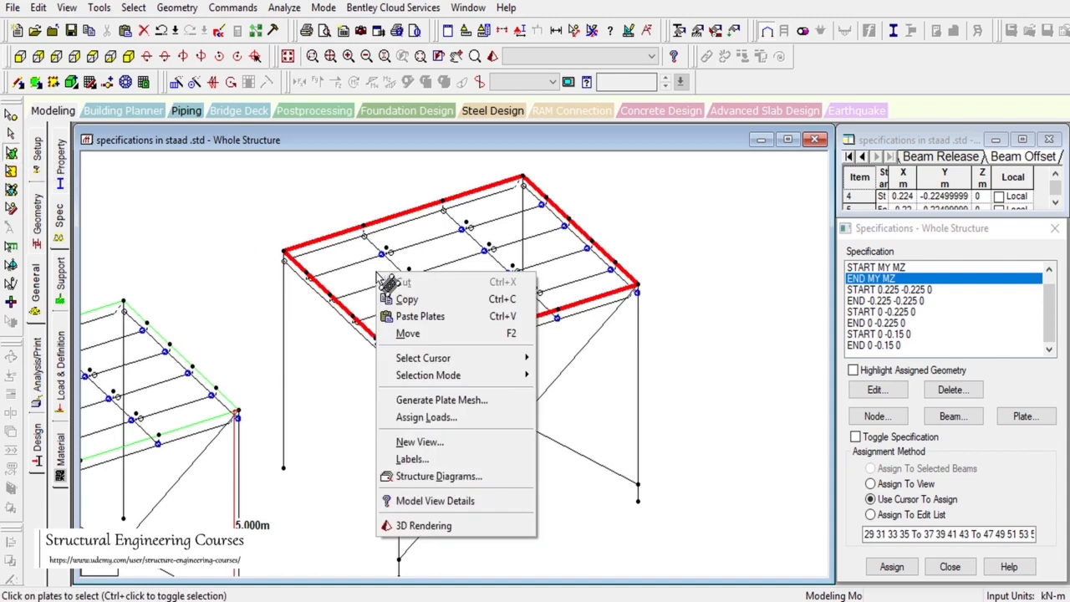
{"action": "left_click", "coordinate": [417, 96]}
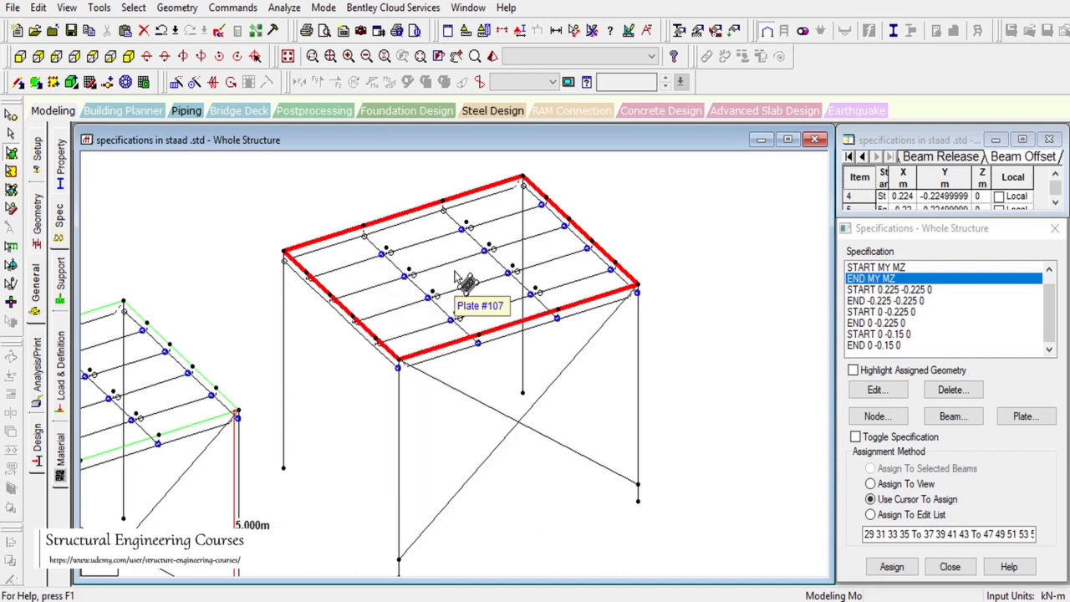
{"action": "key", "text": "Delete"}
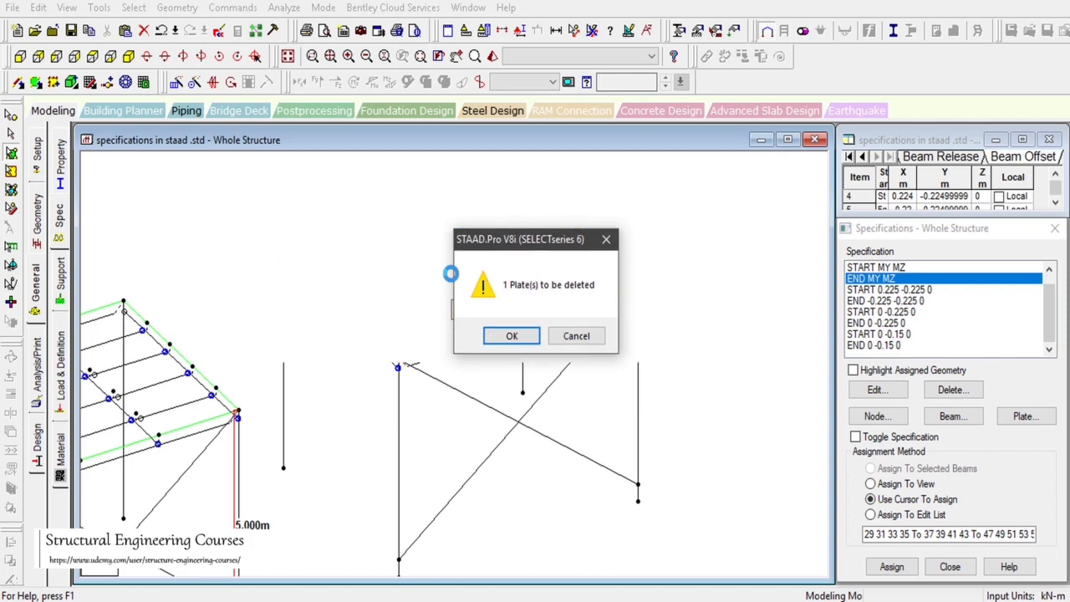
{"action": "key", "text": "Return"}
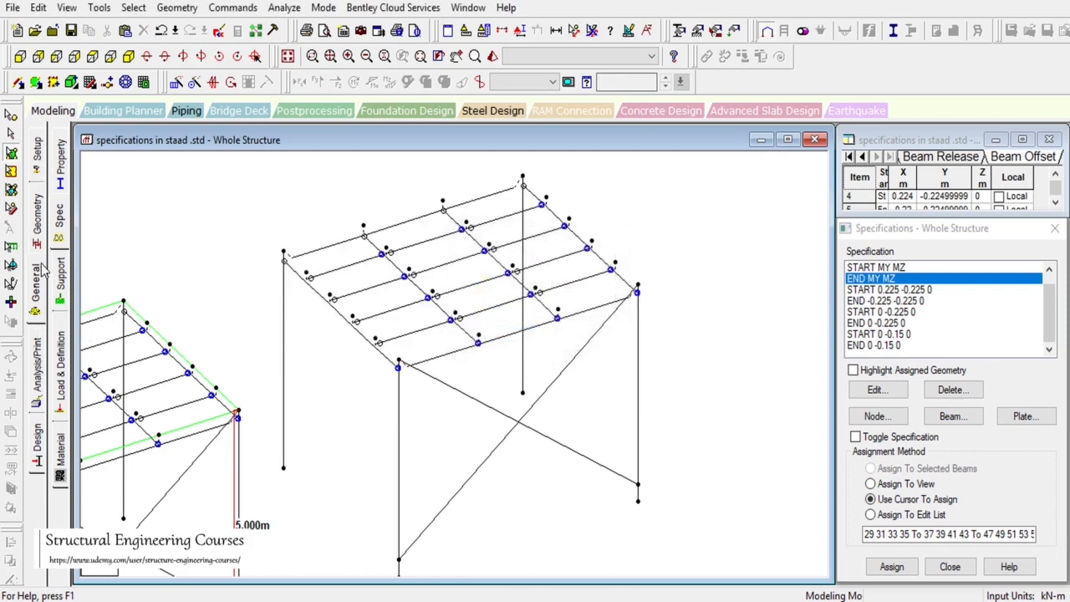
Create a composite deck named D1 over the second frame's roof, bounded by its four corner nodes.
{"action": "left_click", "coordinate": [38, 214]}
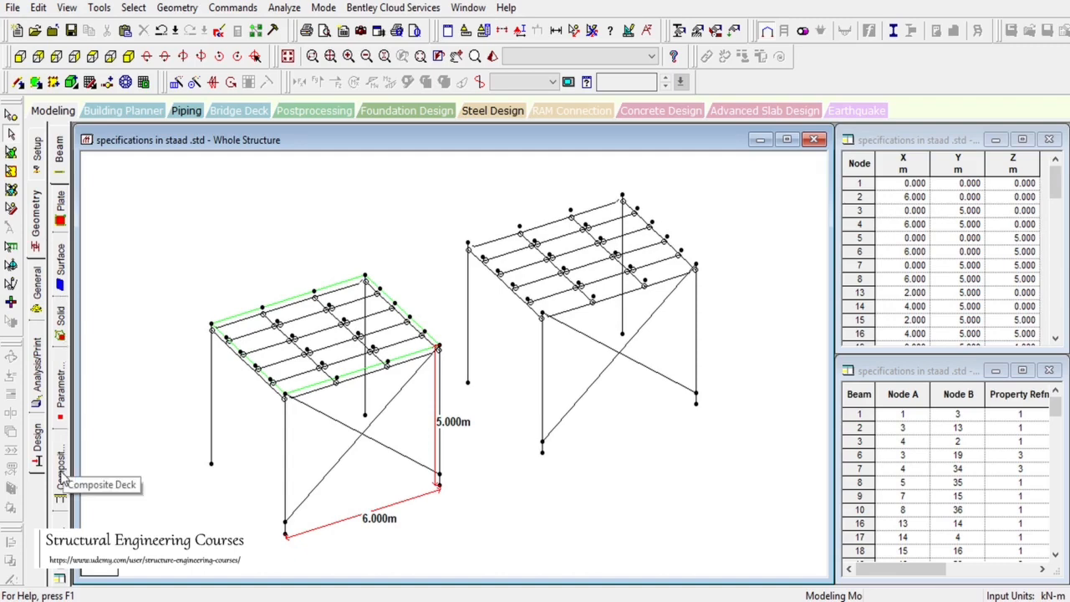
{"action": "left_click", "coordinate": [62, 475]}
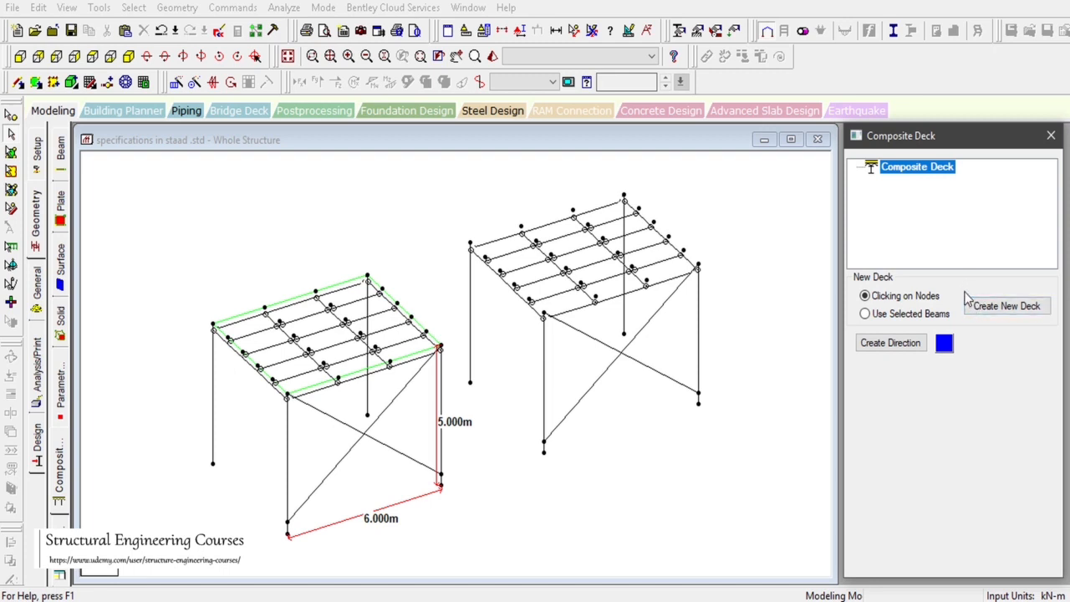
{"action": "left_click", "coordinate": [1001, 311]}
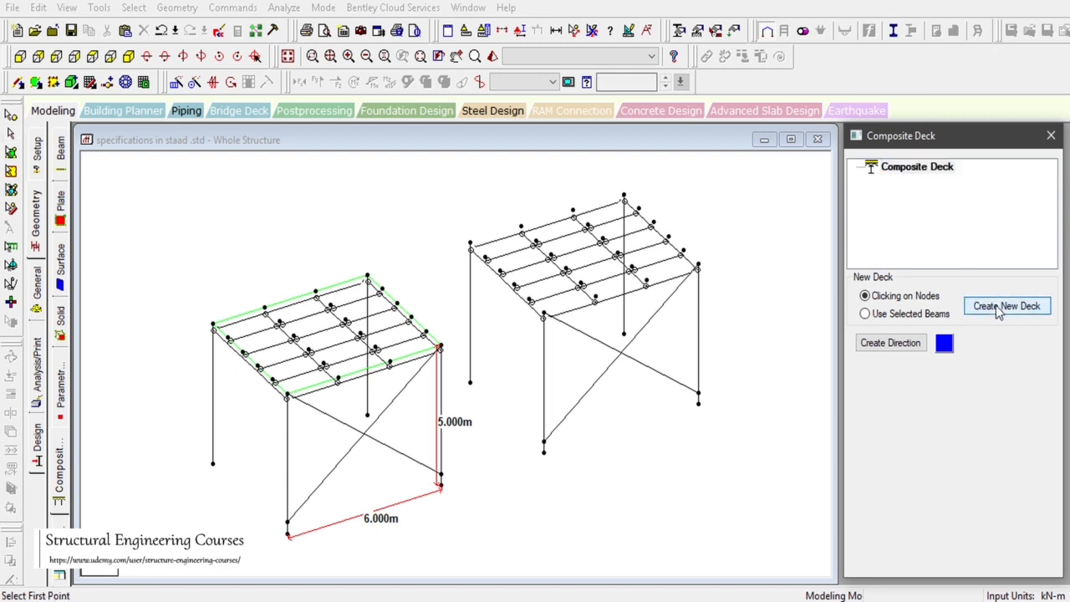
{"action": "left_click", "coordinate": [473, 247]}
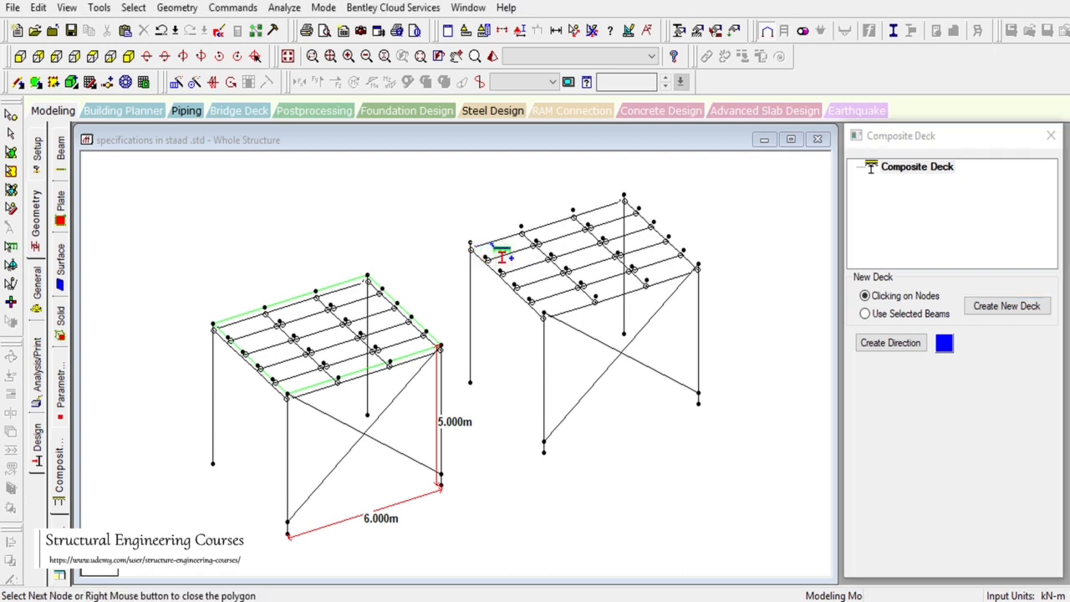
{"action": "left_click", "coordinate": [623, 198]}
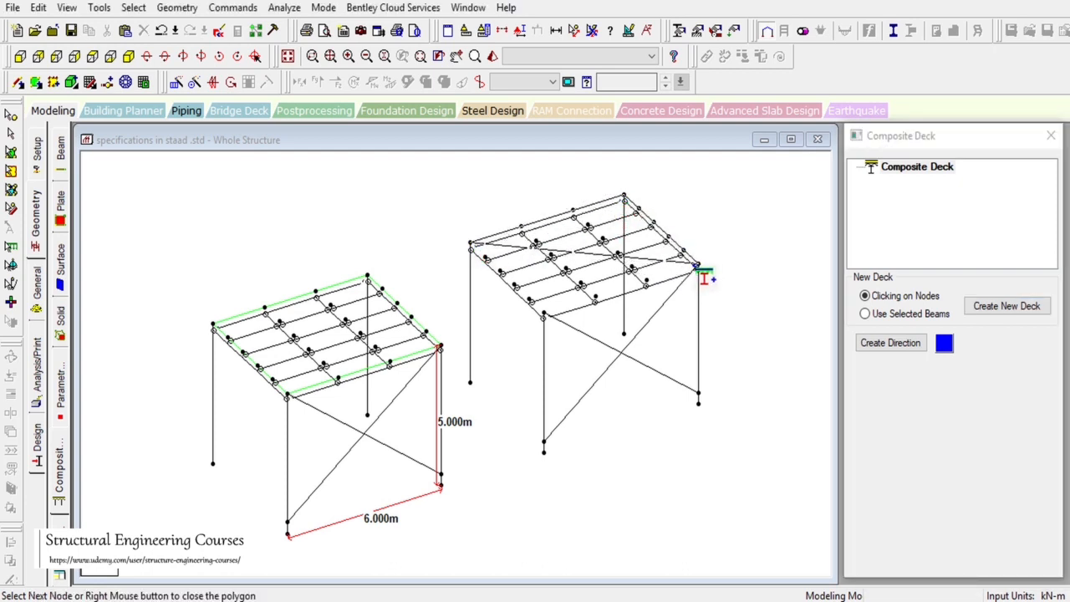
{"action": "left_click", "coordinate": [698, 268]}
{"action": "left_click", "coordinate": [544, 316]}
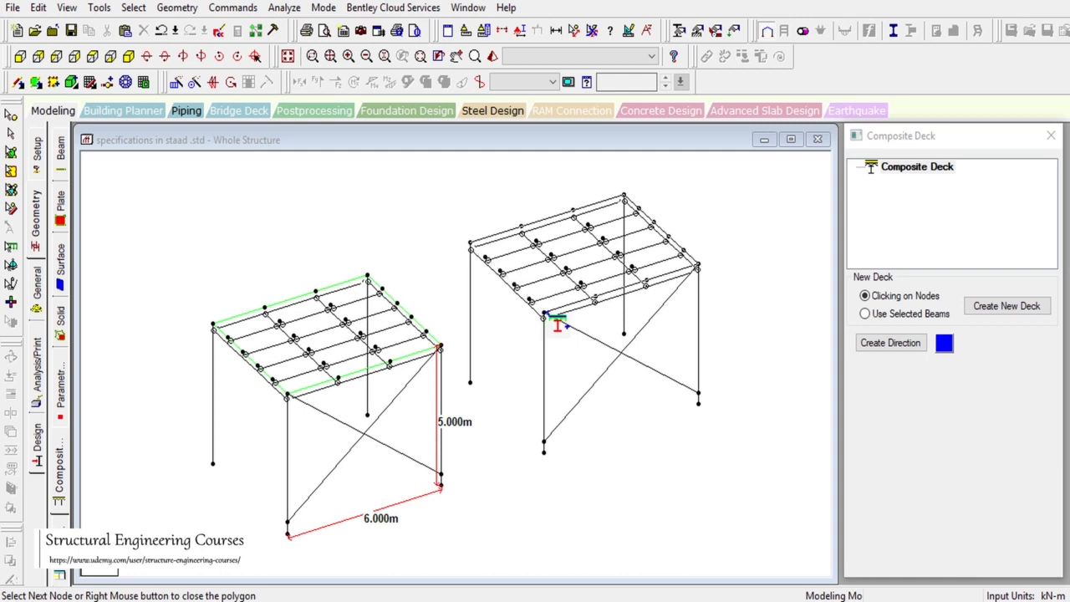
{"action": "right_click", "coordinate": [499, 249]}
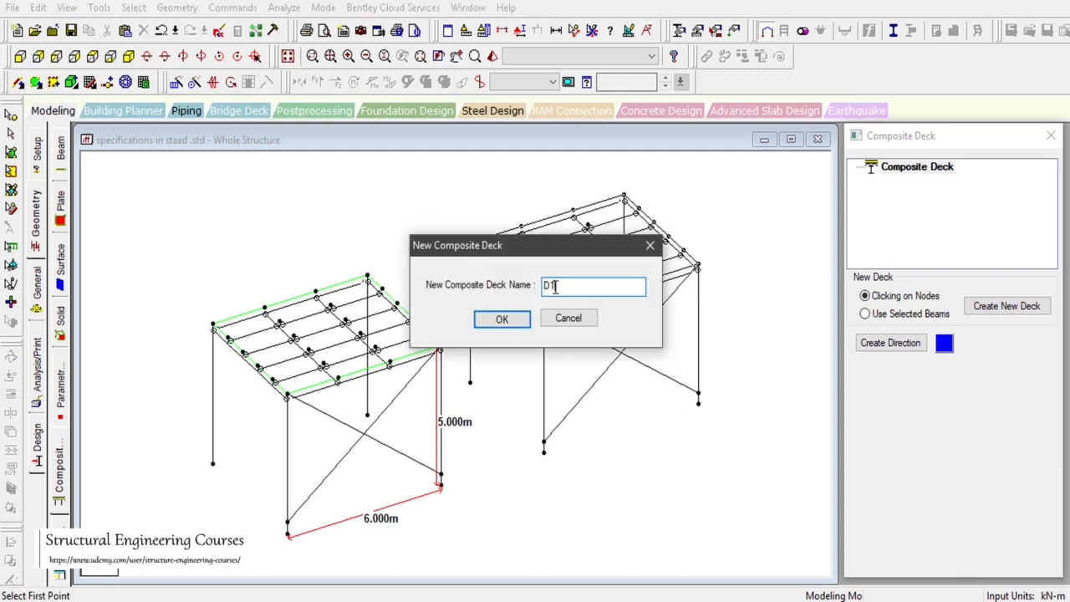
{"action": "left_click", "coordinate": [503, 321]}
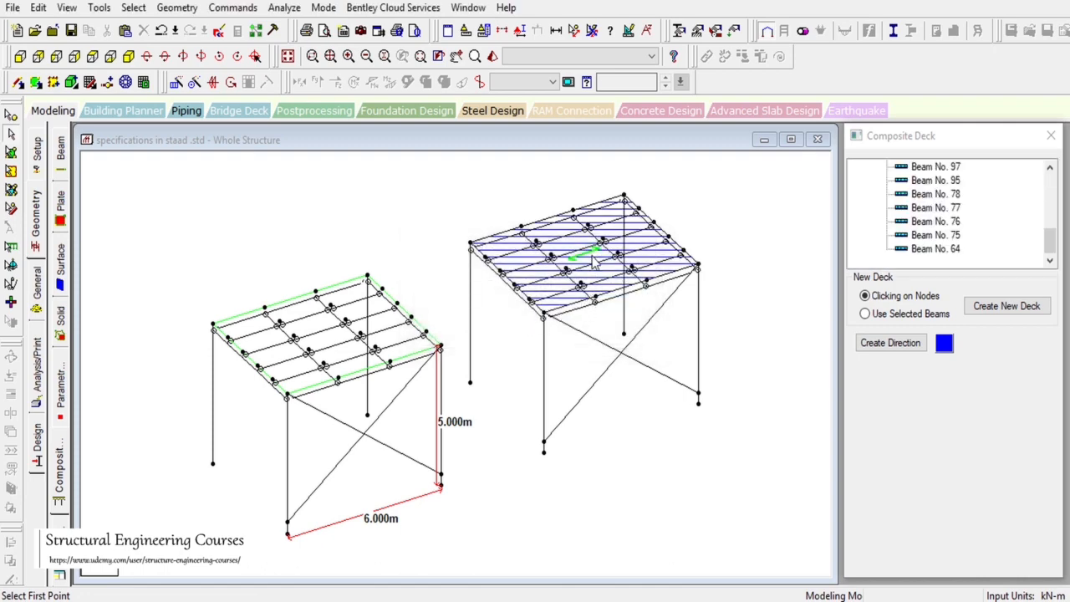
Give deck D1 a concrete thickness above flutes of 0.075 m, a unit weight of 25 kN/m3 and a concrete grade of 30.
{"action": "scroll", "coordinate": [595, 257], "scroll_direction": "up", "scroll_amount": 3}
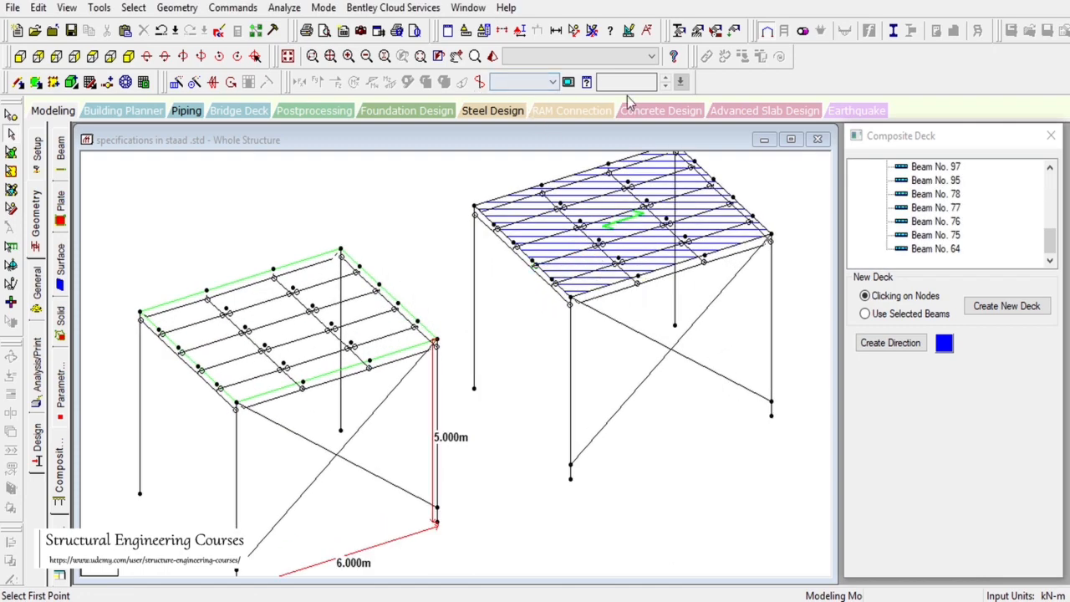
{"action": "middle_click_drag", "start_coordinate": [661, 287], "coordinate": [459, 373]}
{"action": "scroll", "coordinate": [561, 346], "scroll_direction": "up", "scroll_amount": 2}
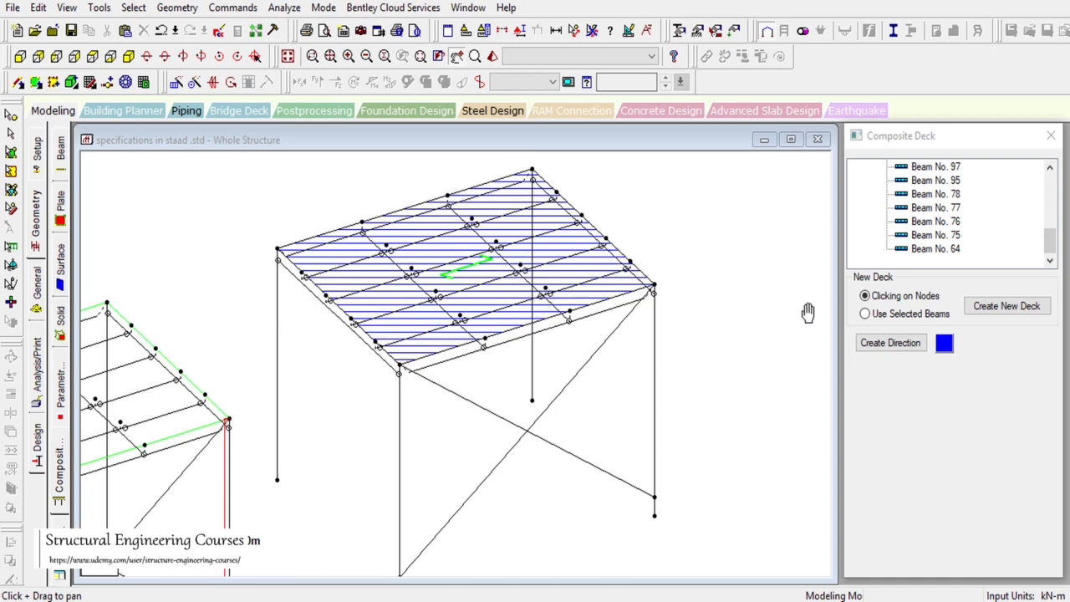
{"action": "left_click", "coordinate": [1052, 240]}
{"action": "left_click_drag", "start_coordinate": [1052, 240], "coordinate": [1052, 177]}
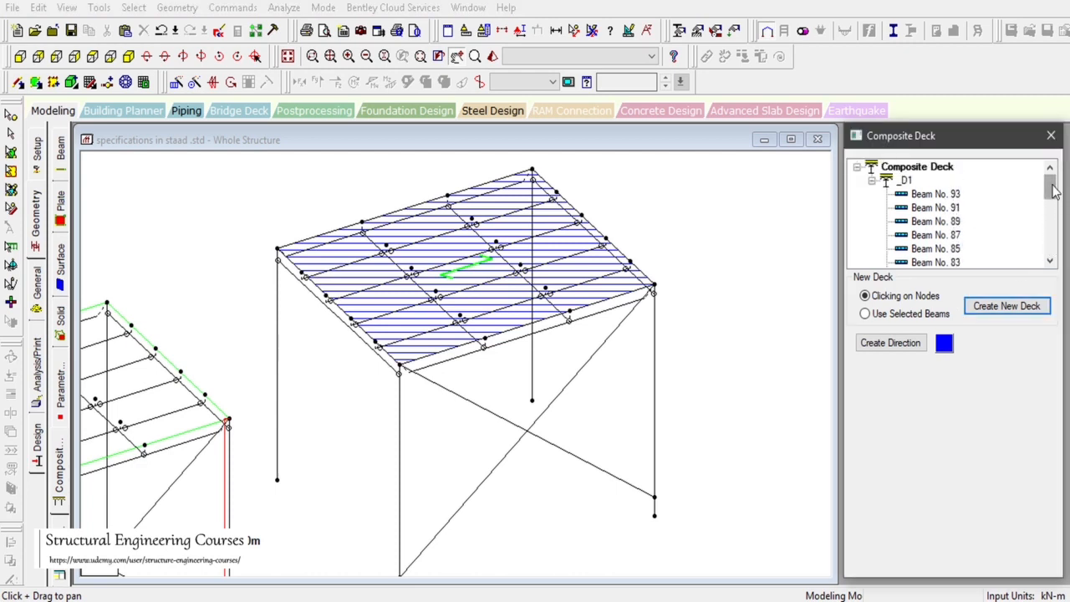
{"action": "mouse_move", "coordinate": [1053, 191]}
{"action": "left_mouse_down"}
{"action": "mouse_move", "coordinate": [1051, 243]}
{"action": "mouse_move", "coordinate": [1051, 189]}
{"action": "left_mouse_up"}
{"action": "left_click", "coordinate": [907, 180]}
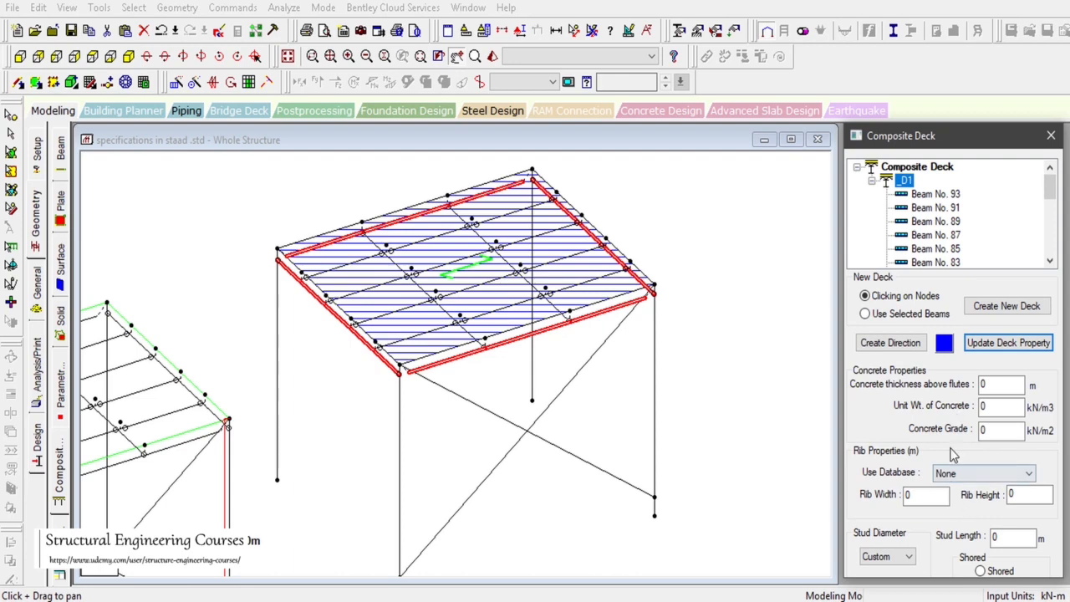
{"action": "left_click_drag", "start_coordinate": [938, 577], "coordinate": [940, 599]}
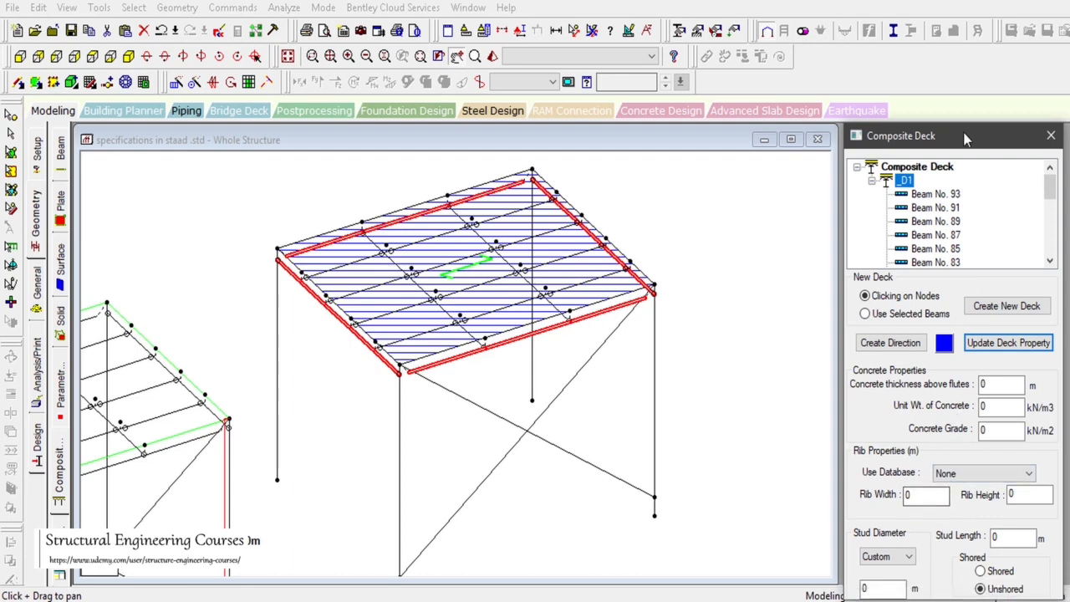
{"action": "left_click_drag", "start_coordinate": [965, 140], "coordinate": [966, 35]}
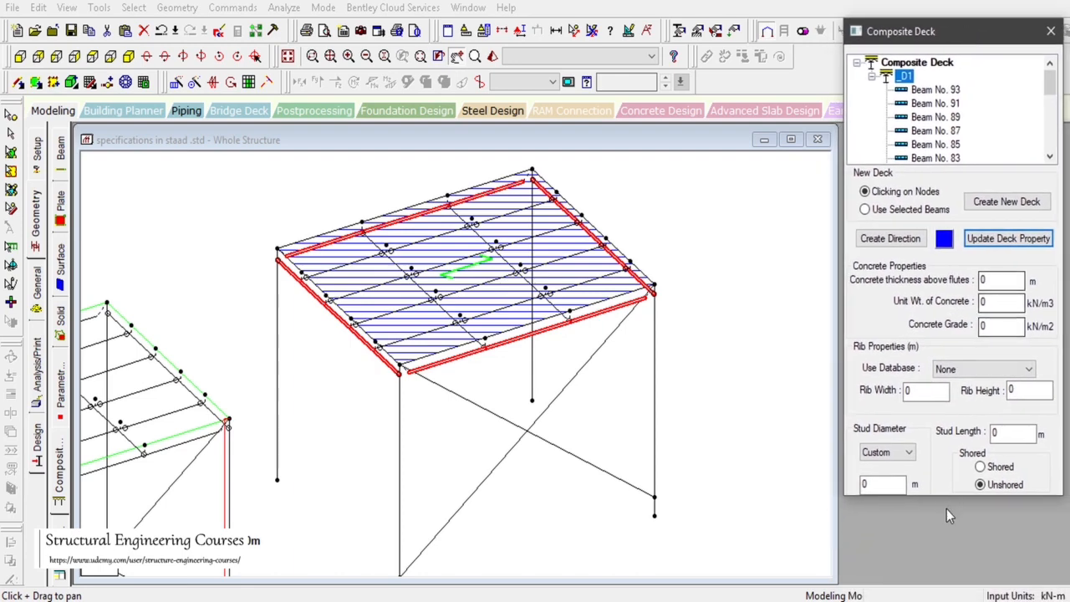
{"action": "left_click_drag", "start_coordinate": [952, 496], "coordinate": [953, 589]}
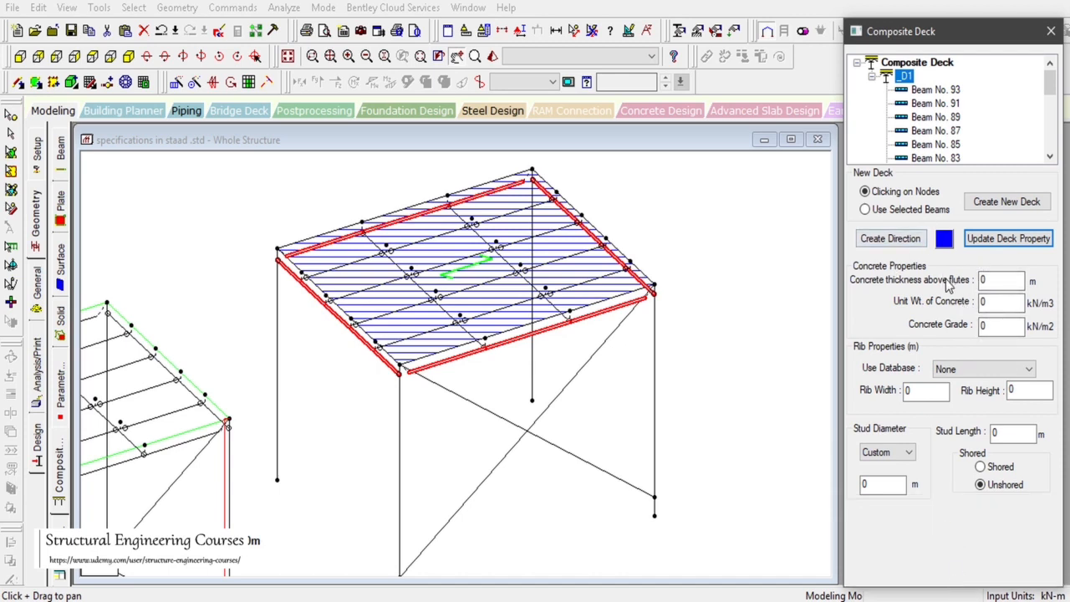
{"action": "double_click", "coordinate": [1004, 281]}
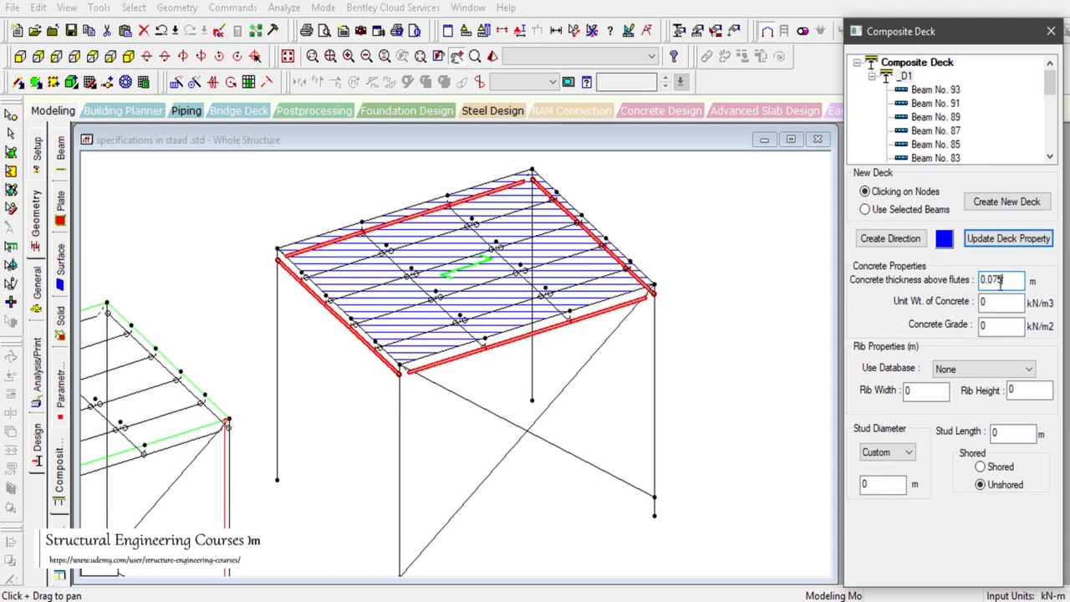
{"action": "double_click", "coordinate": [985, 301]}
{"action": "double_click", "coordinate": [1004, 327]}
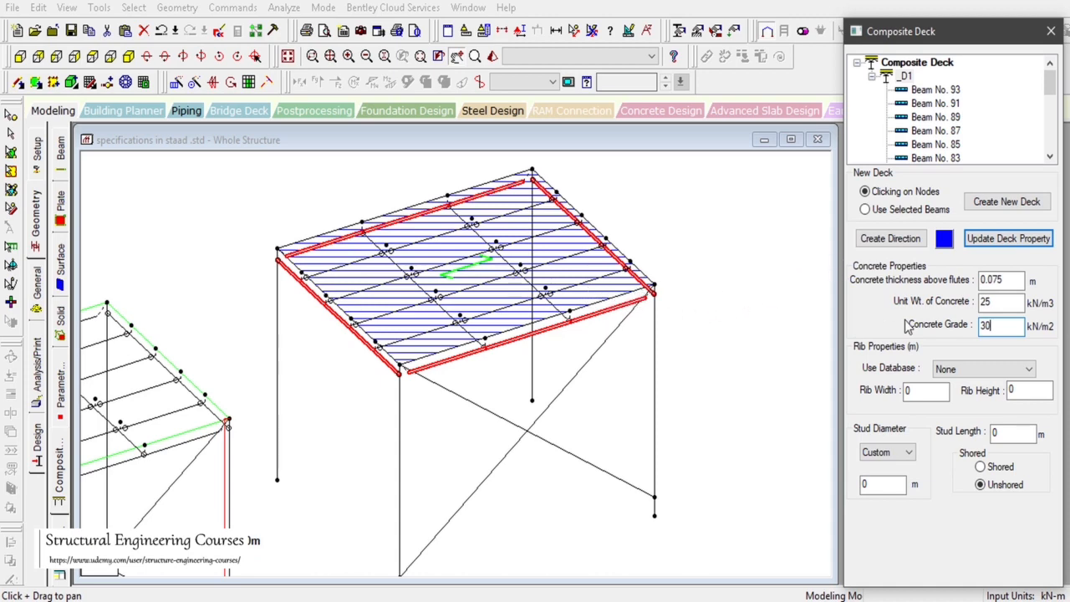
Assign deck D1 the VERCO_PLB rib profile and 1/2" studs 0.05 m long, unshored, and update the deck property.
{"action": "left_click", "coordinate": [1019, 371]}
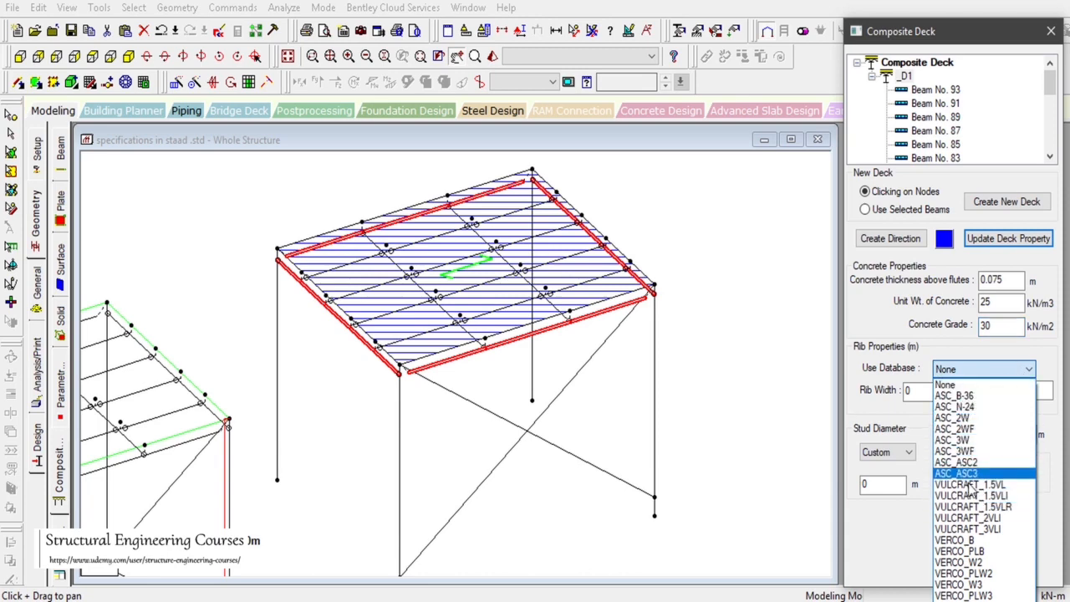
{"action": "left_click", "coordinate": [983, 558]}
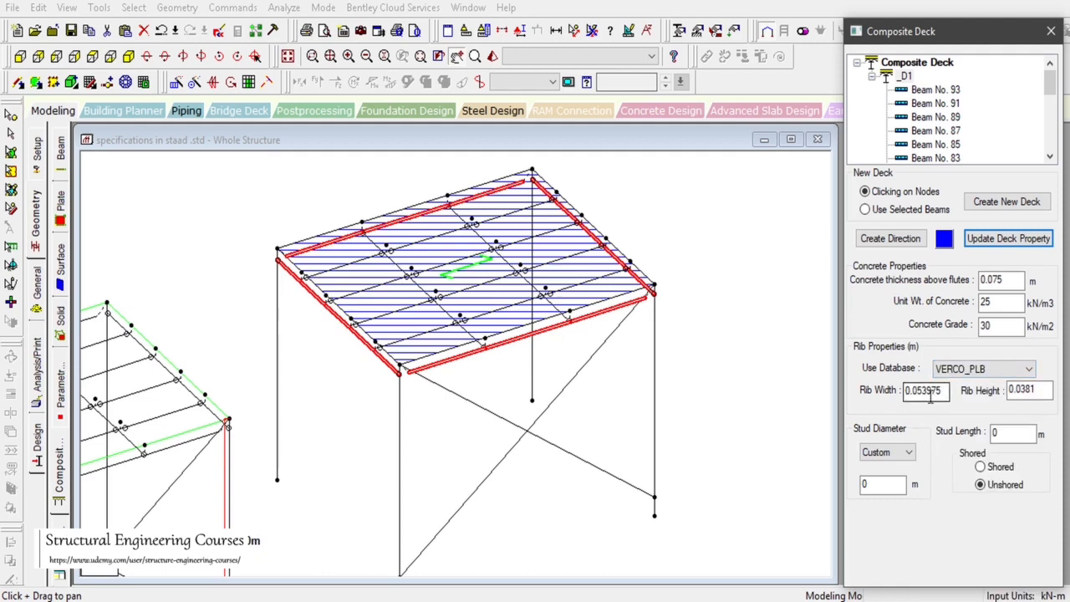
{"action": "left_click", "coordinate": [908, 452]}
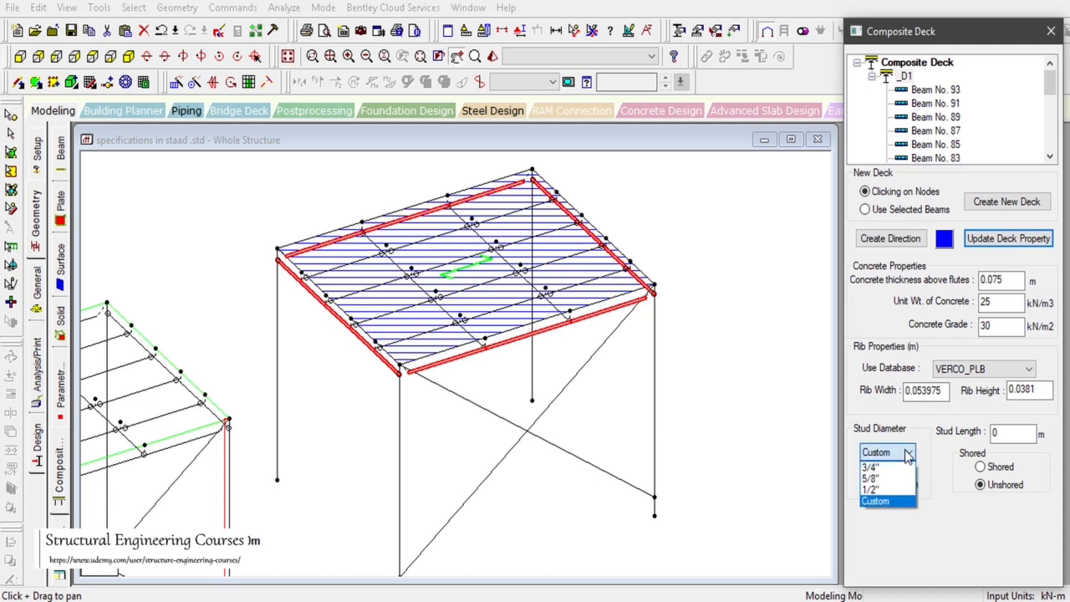
{"action": "left_click", "coordinate": [901, 492]}
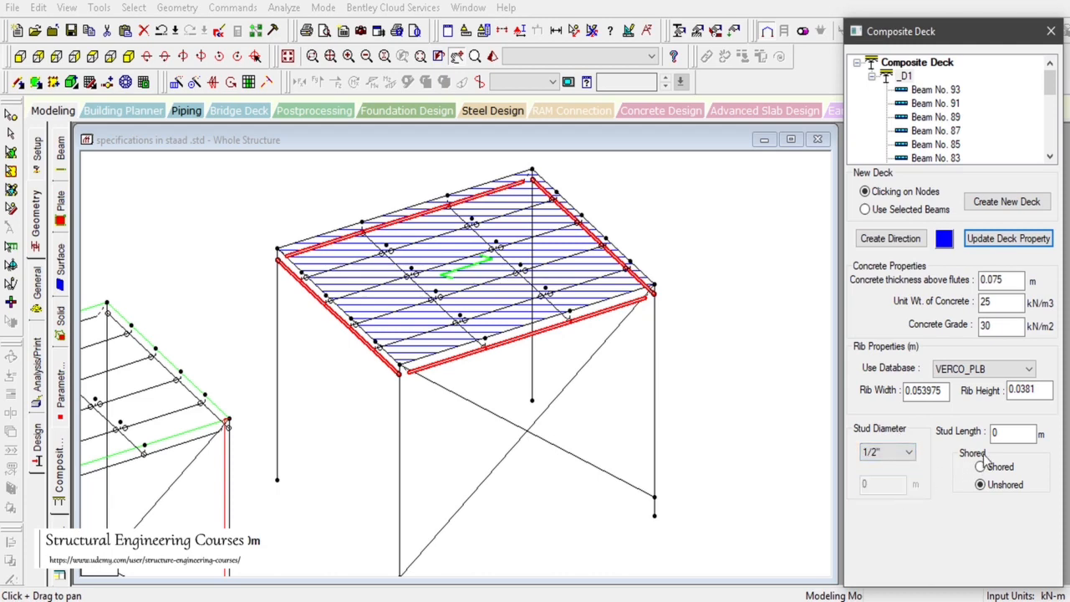
{"action": "left_click_drag", "start_coordinate": [1007, 432], "coordinate": [961, 430]}
{"action": "left_click", "coordinate": [983, 468]}
{"action": "left_click", "coordinate": [1008, 240]}
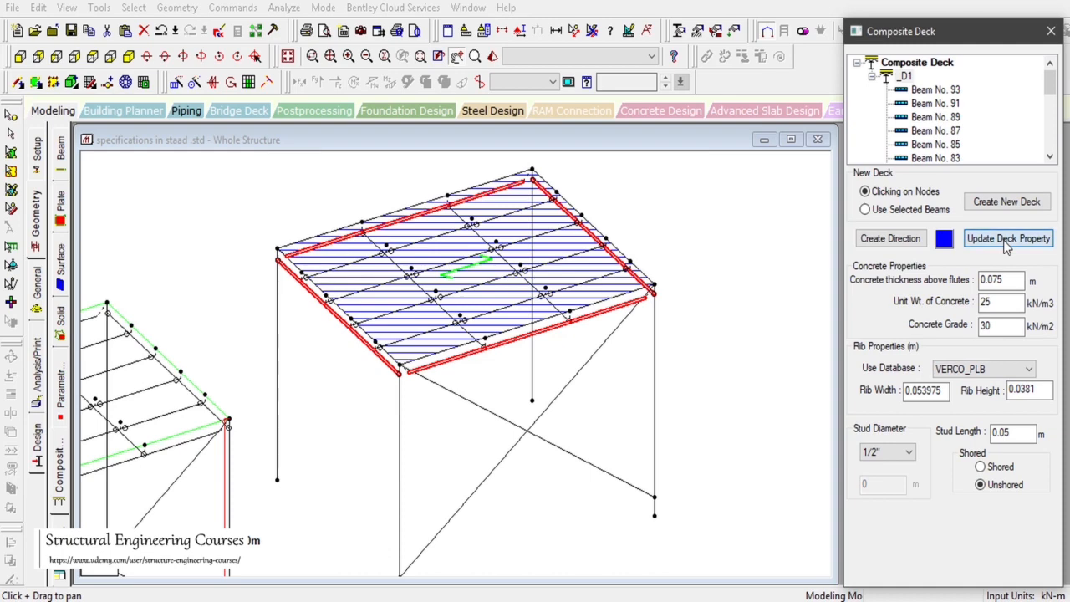
Clear the deck selection, show the whole structure and leave deck editing, accepting the changed composite deck data.
{"action": "left_click", "coordinate": [775, 308]}
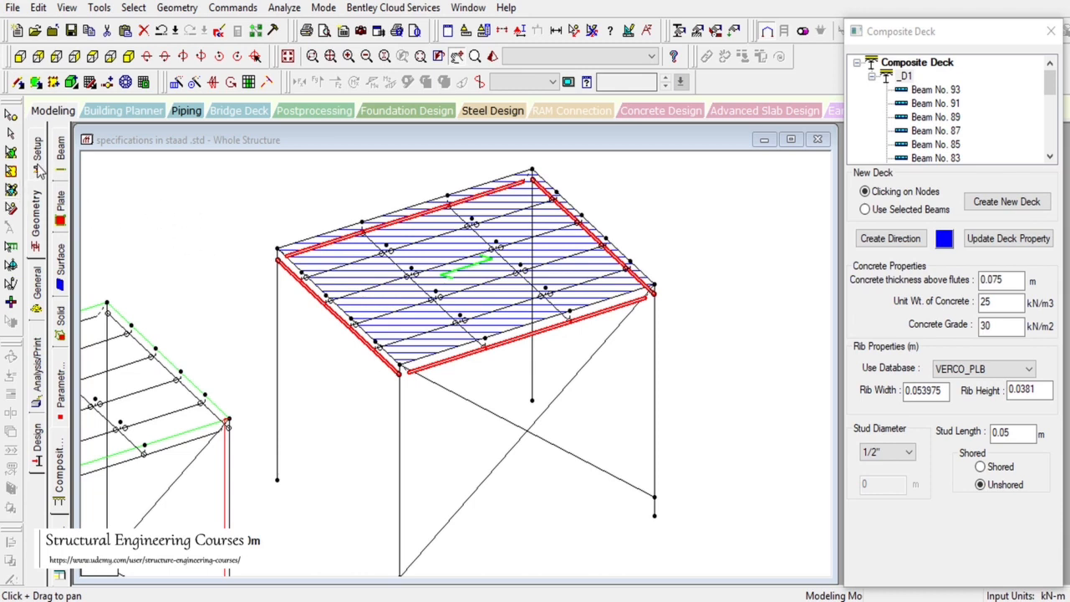
{"action": "left_click", "coordinate": [11, 133]}
{"action": "left_click", "coordinate": [193, 193]}
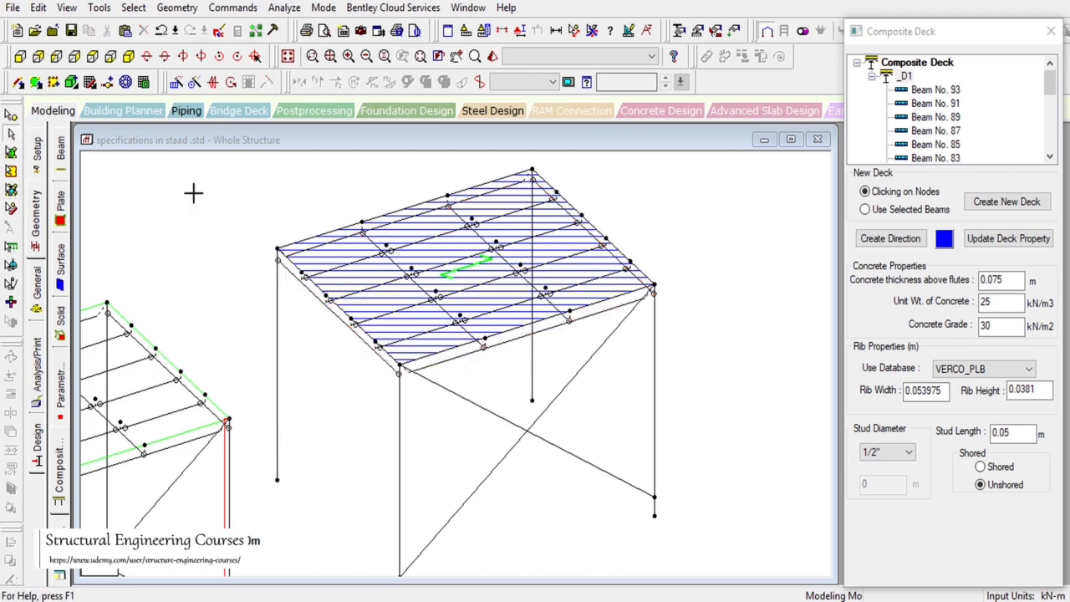
{"action": "left_click", "coordinate": [288, 56]}
{"action": "left_click", "coordinate": [51, 117]}
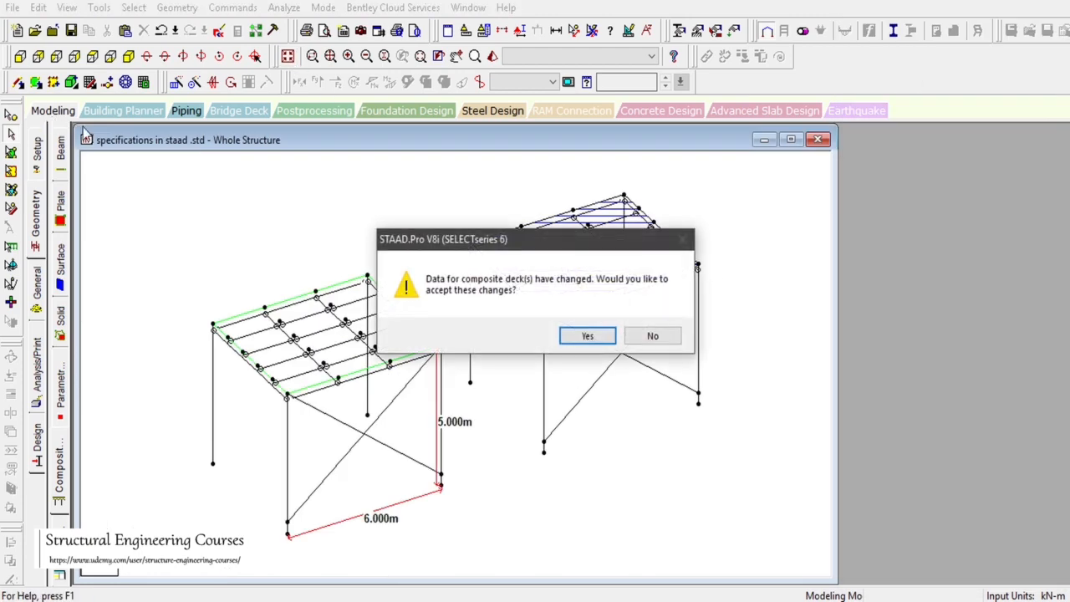
{"action": "left_click", "coordinate": [586, 337]}
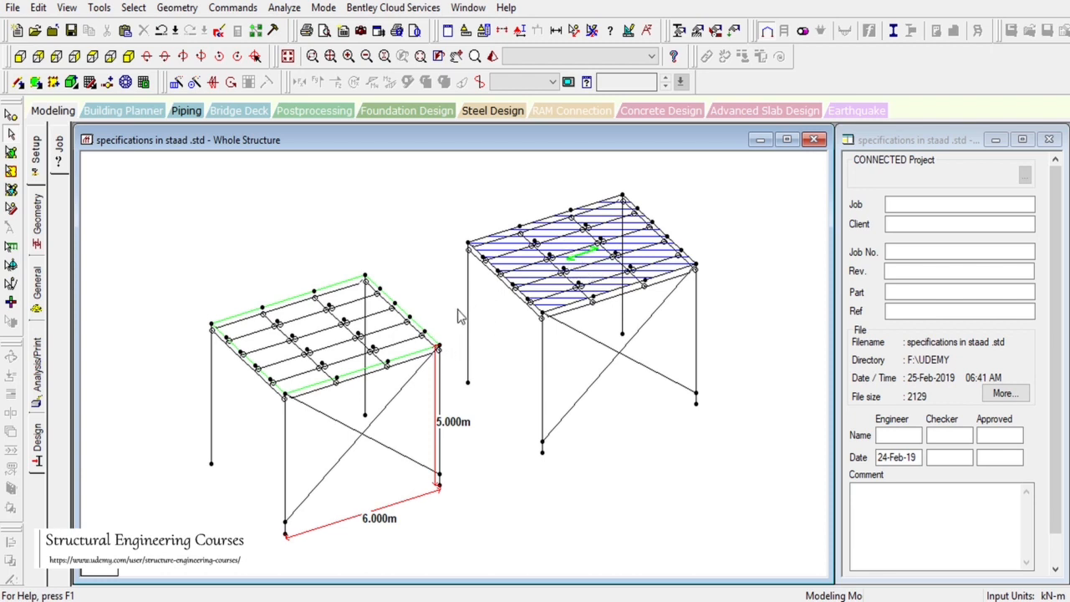
Pick out the original frame's roof plate, open the Parametric Models setup and clear the selection.
{"action": "left_click", "coordinate": [358, 349]}
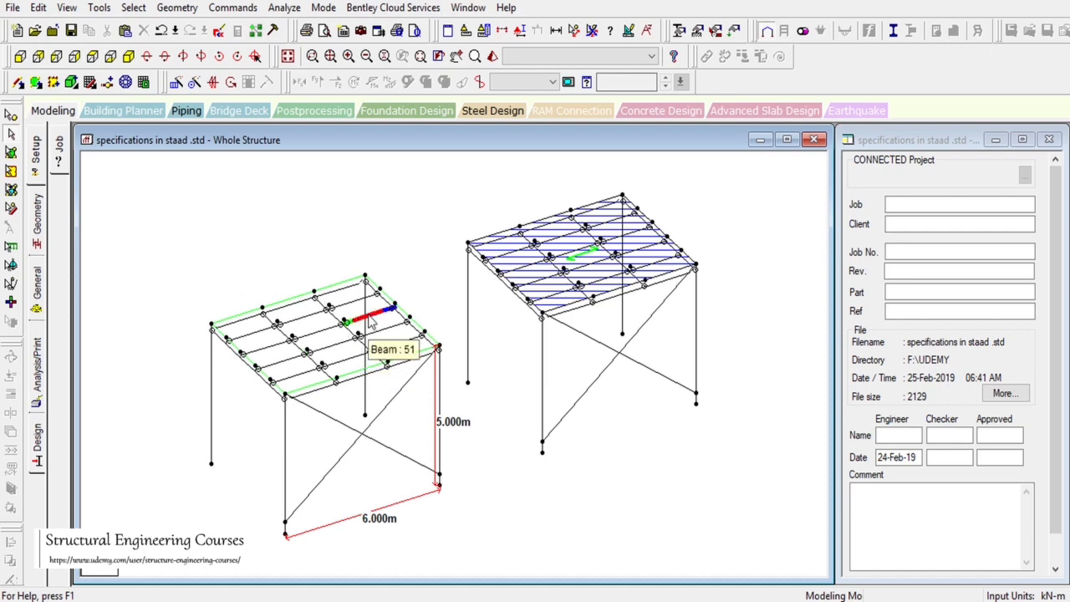
{"action": "left_click", "coordinate": [52, 110]}
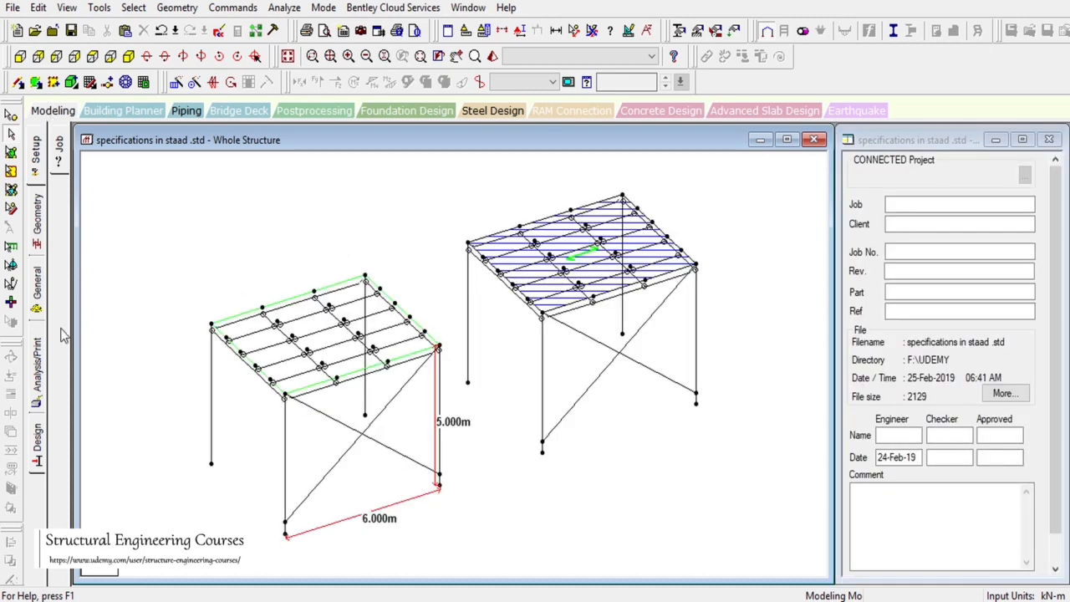
{"action": "left_click", "coordinate": [44, 310]}
{"action": "left_click", "coordinate": [37, 211]}
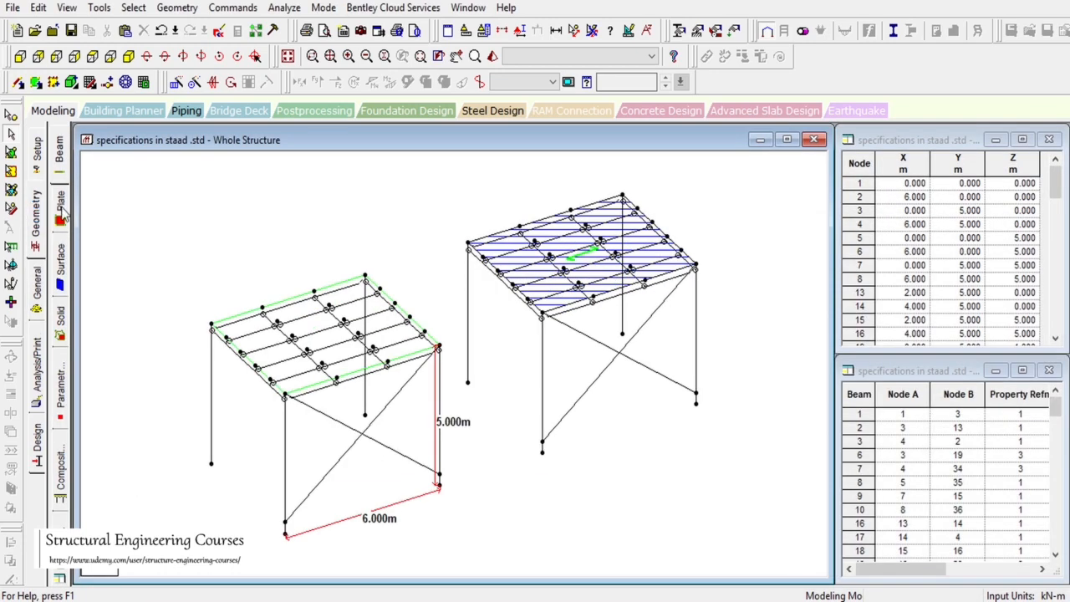
{"action": "left_click", "coordinate": [60, 205]}
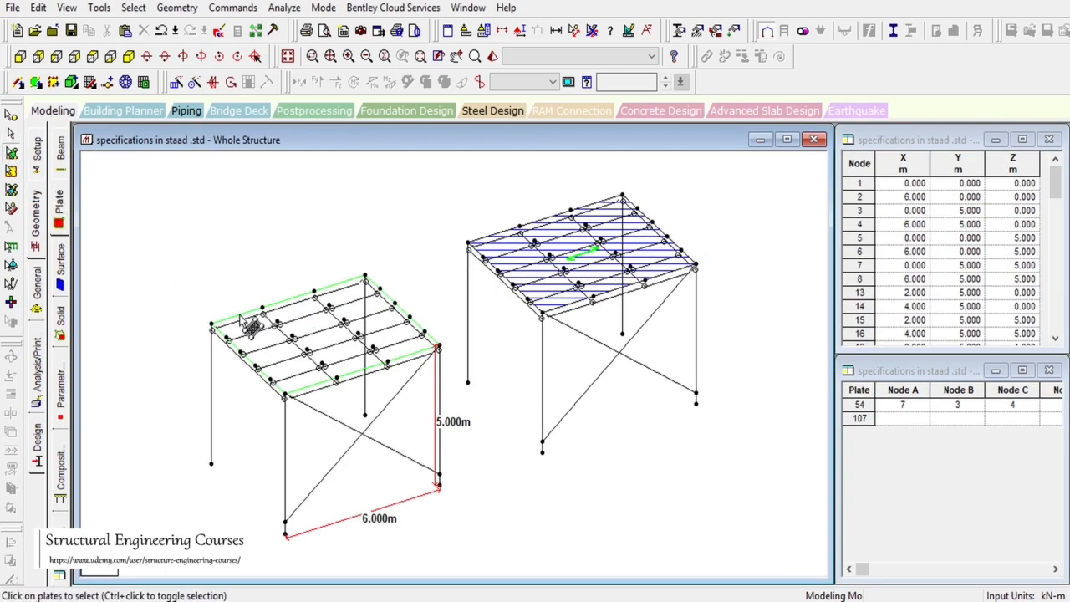
{"action": "left_click", "coordinate": [320, 336]}
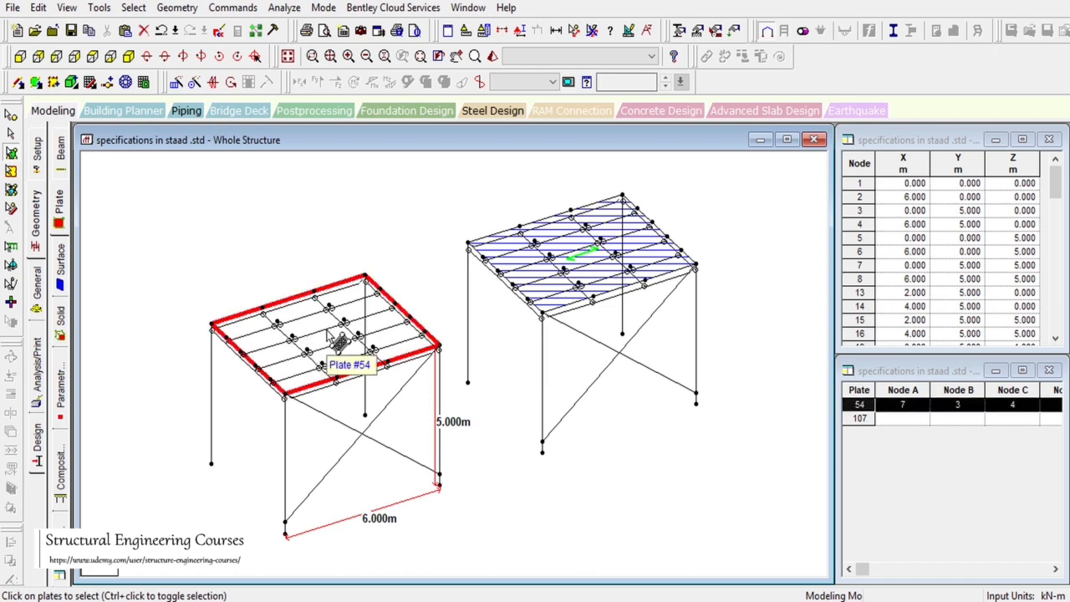
{"action": "left_click", "coordinate": [60, 395]}
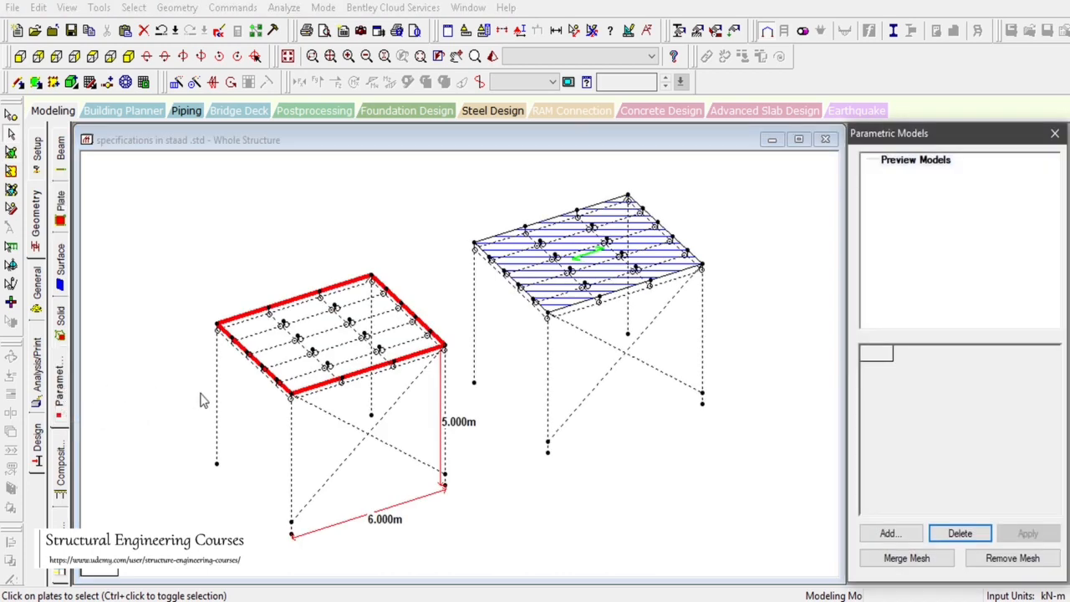
{"action": "left_click", "coordinate": [605, 533]}
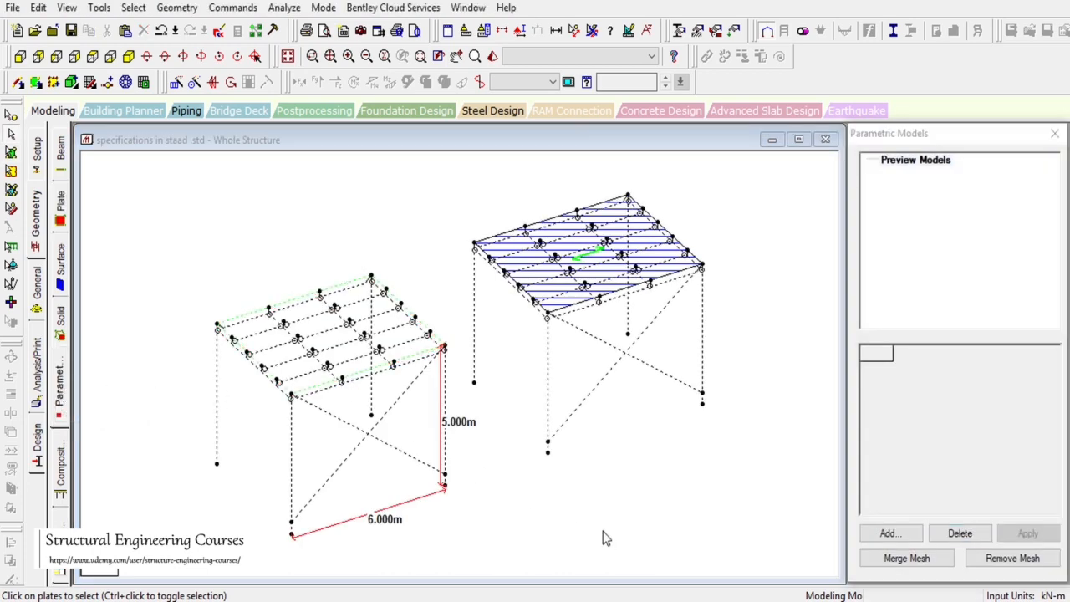
Copy the original frame's roof plate and paste it with a move of 10 m in Z.
{"action": "left_click_drag", "start_coordinate": [155, 186], "coordinate": [450, 413]}
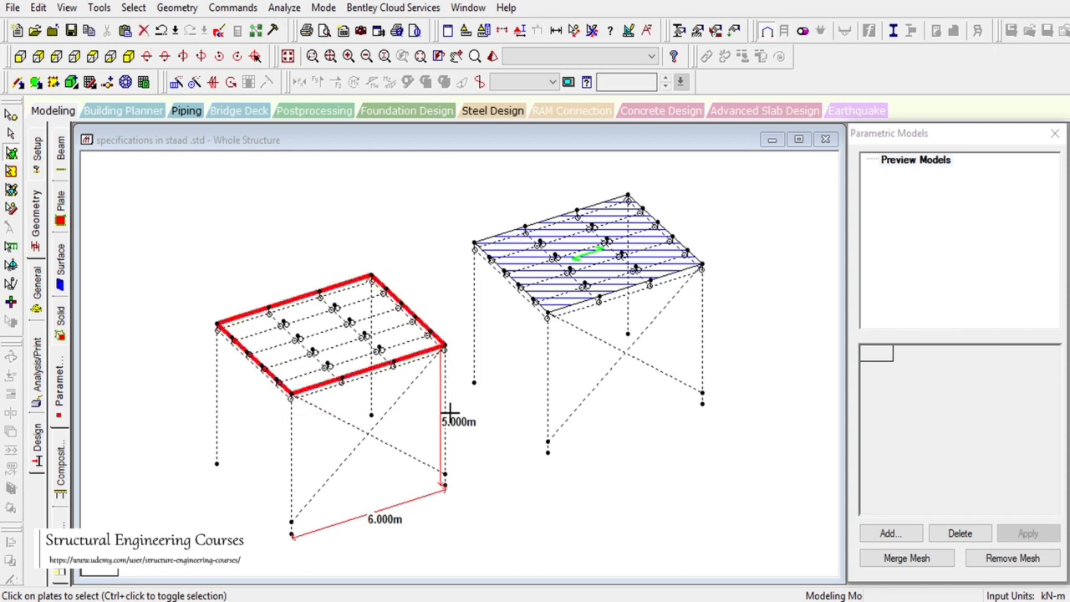
{"action": "key", "text": "ctrl+v"}
{"action": "left_click_drag", "start_coordinate": [456, 356], "coordinate": [423, 356]}
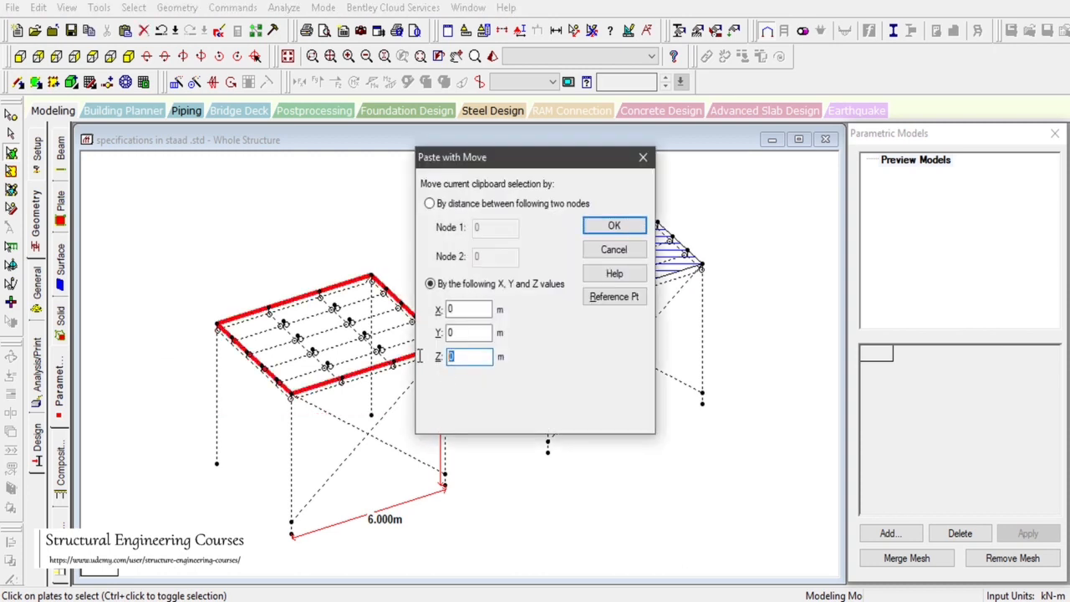
{"action": "type", "text": "10"}
{"action": "key", "text": "Return"}
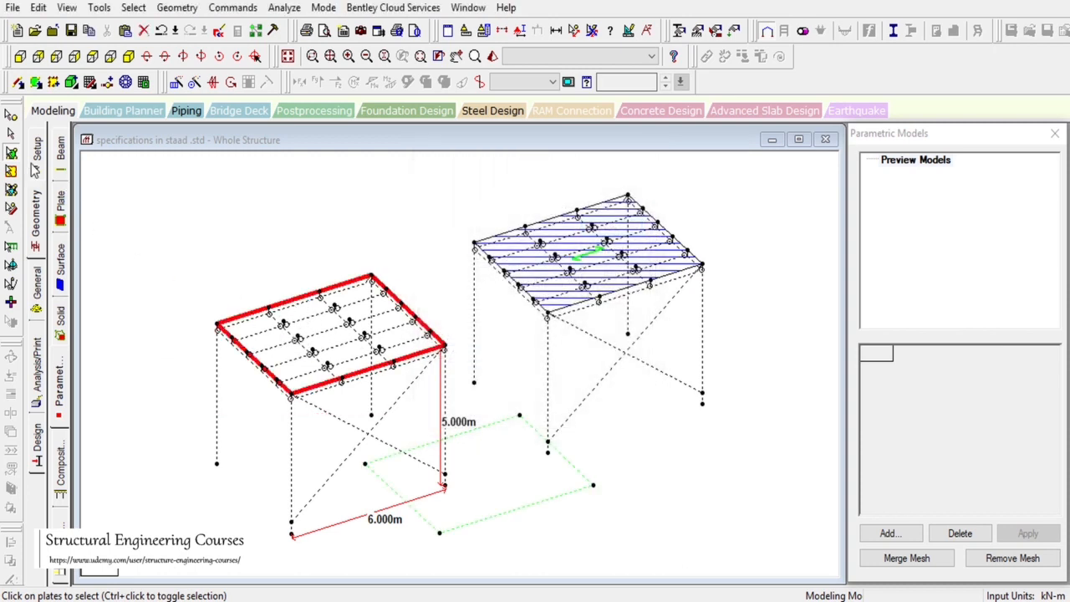
Copy all beams and columns of the original frame and paste them 10 m away in Z, around the copied plate.
{"action": "left_click", "coordinate": [12, 140]}
{"action": "left_click_drag", "start_coordinate": [203, 231], "coordinate": [449, 542]}
{"action": "key", "text": "ctrl+v"}
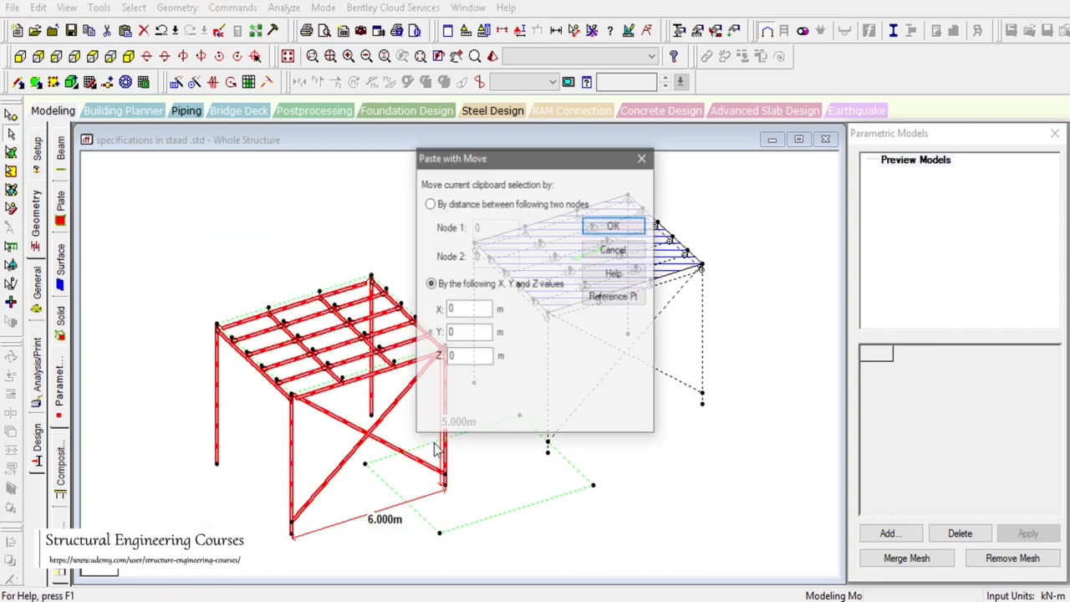
{"action": "left_click_drag", "start_coordinate": [464, 359], "coordinate": [430, 356]}
{"action": "type", "text": "10"}
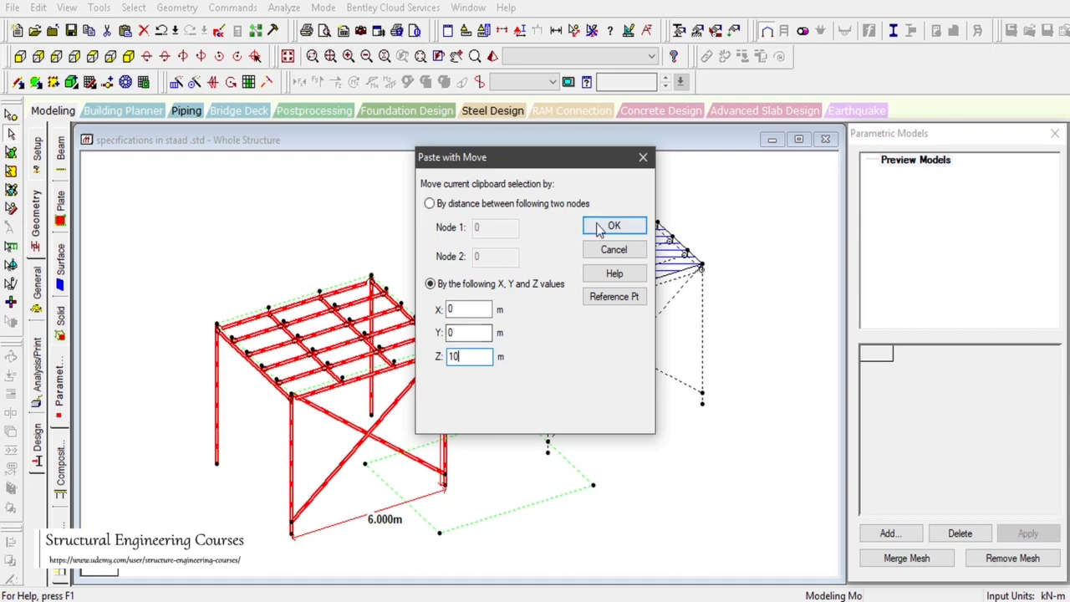
{"action": "left_click", "coordinate": [610, 225]}
{"action": "left_click", "coordinate": [641, 335]}
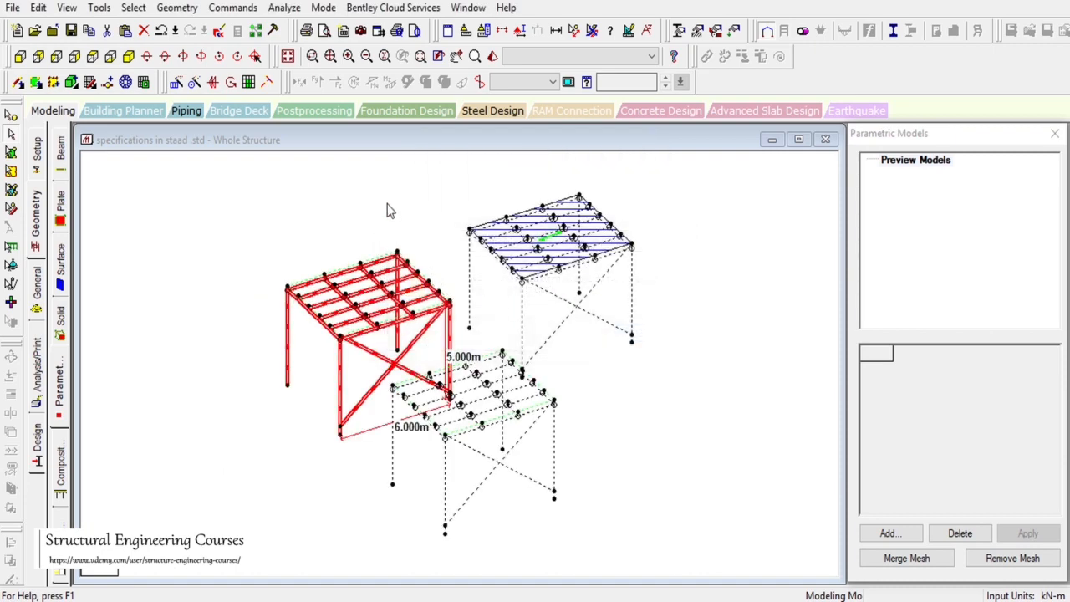
Clear the selection and start adding a new meshed surface to the parametric models.
{"action": "scroll", "coordinate": [398, 216], "scroll_direction": "down", "scroll_amount": 1}
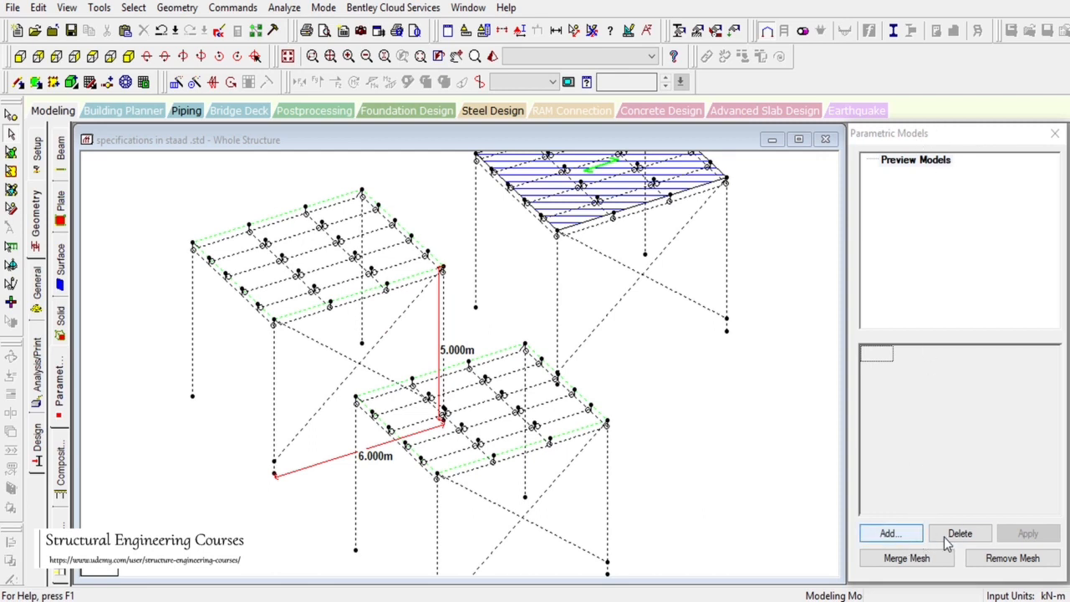
{"action": "scroll", "coordinate": [404, 330], "scroll_direction": "down", "scroll_amount": 8}
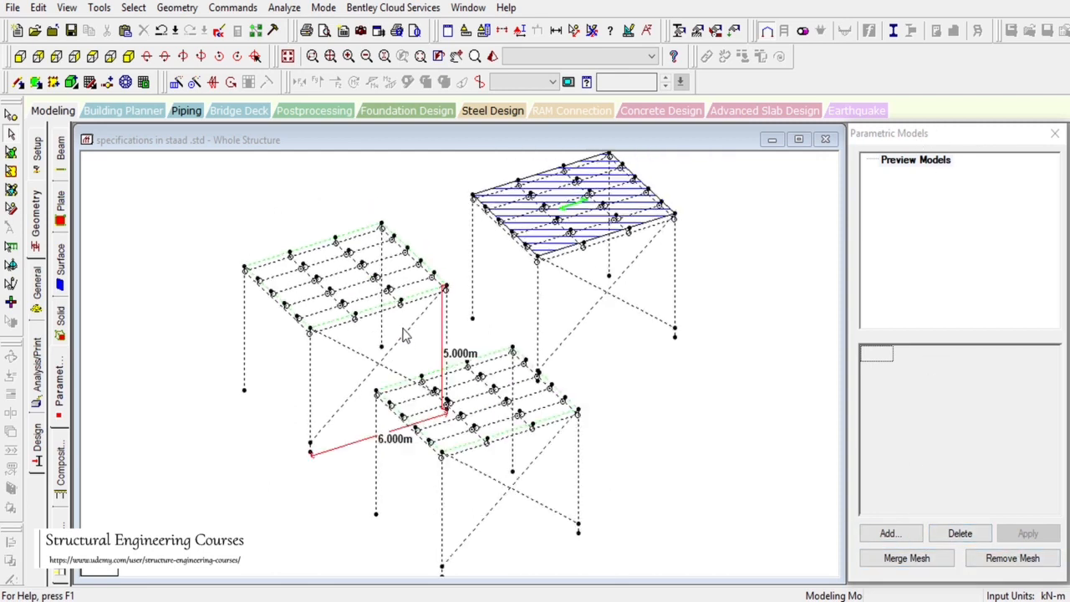
{"action": "scroll", "coordinate": [687, 435], "scroll_direction": "up", "scroll_amount": 7}
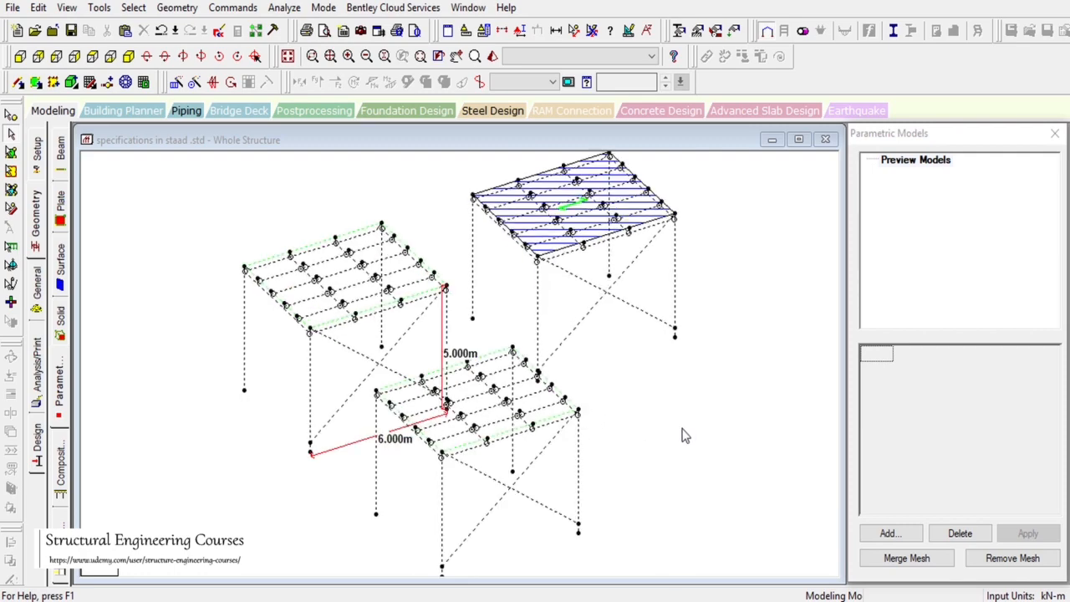
{"action": "left_click", "coordinate": [888, 533]}
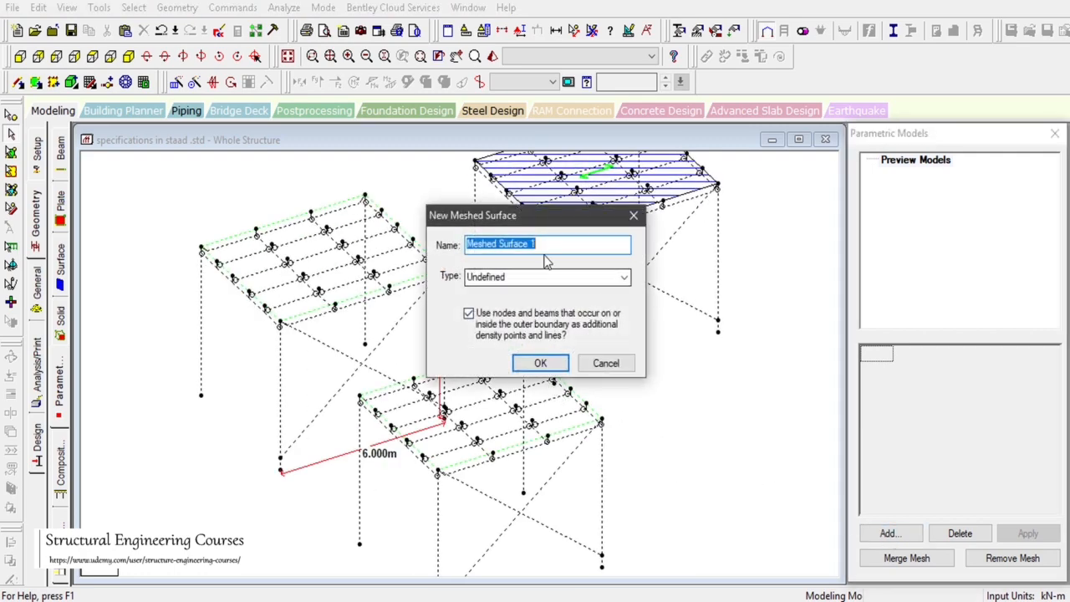
Define a new meshed surface named SLAB ON STEEL with the type Slab.
{"action": "type", "text": "S"}
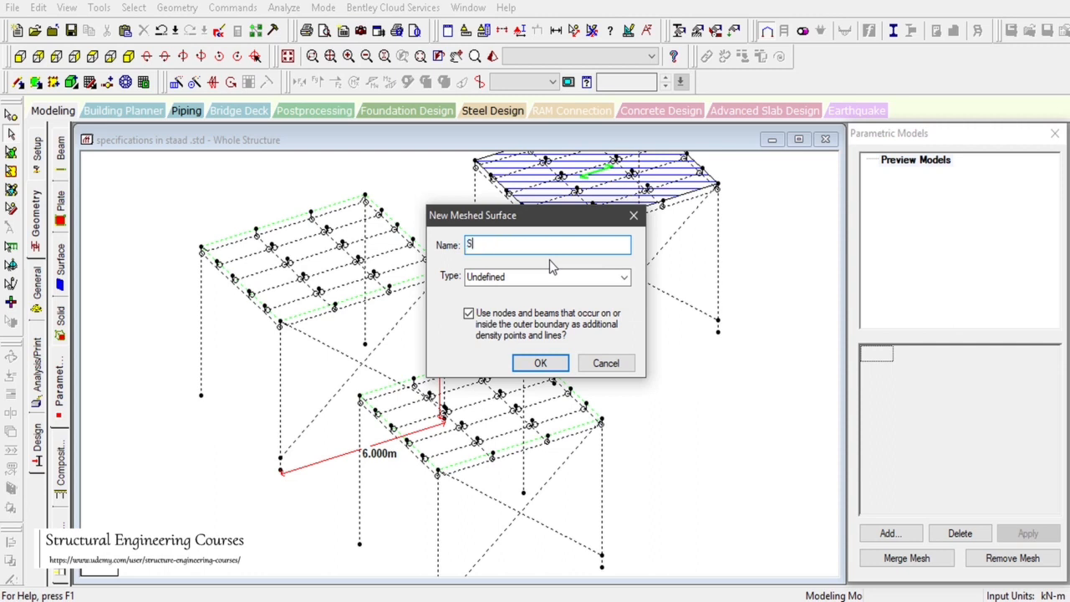
{"action": "type", "text": "LAB ON STEEL"}
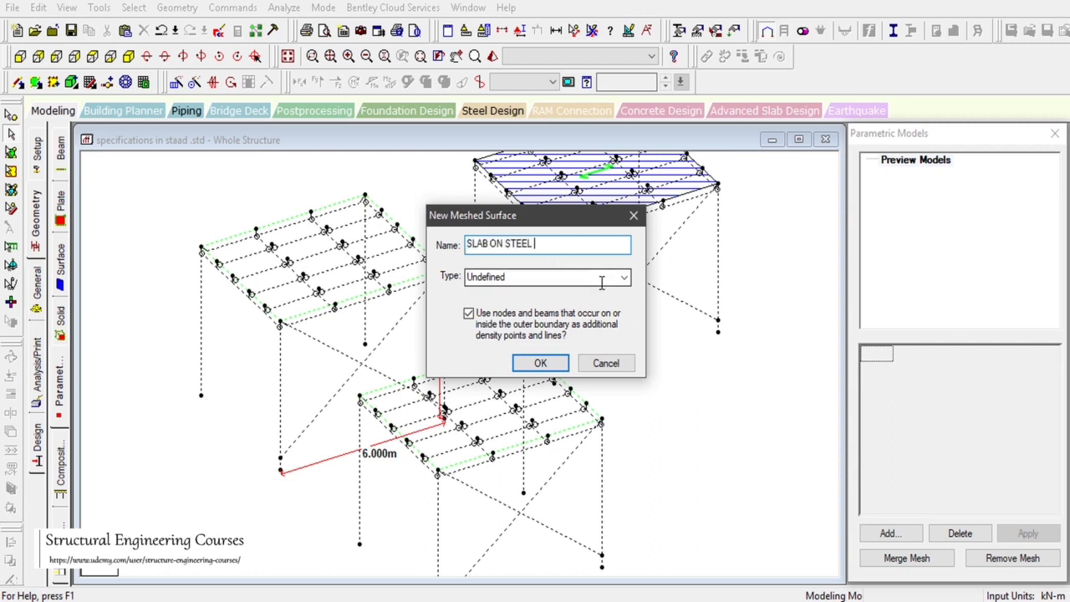
{"action": "left_click", "coordinate": [624, 278]}
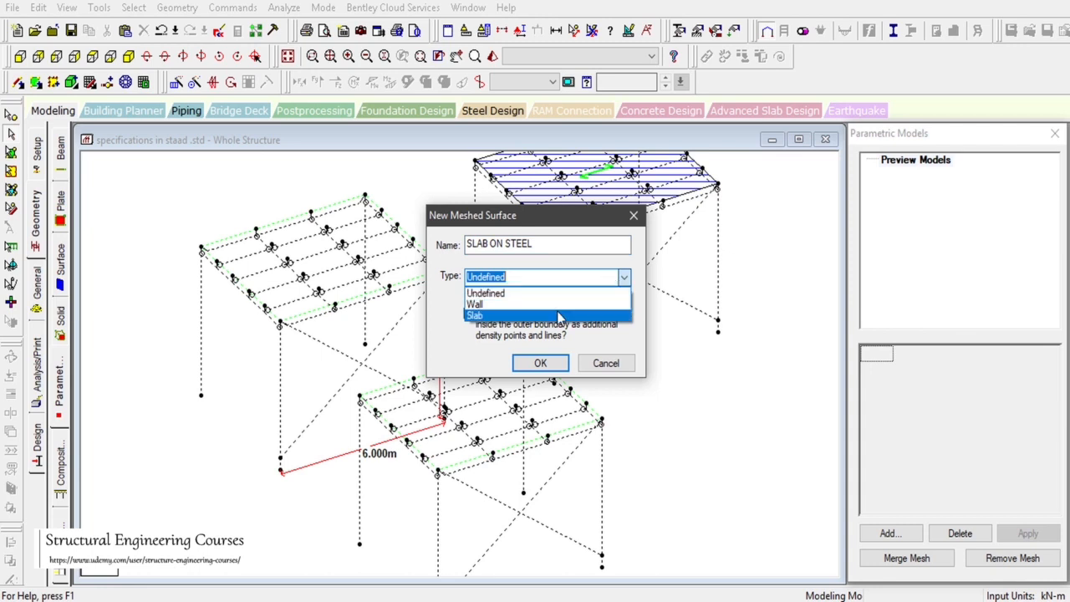
{"action": "left_click", "coordinate": [558, 316]}
{"action": "left_click", "coordinate": [540, 362]}
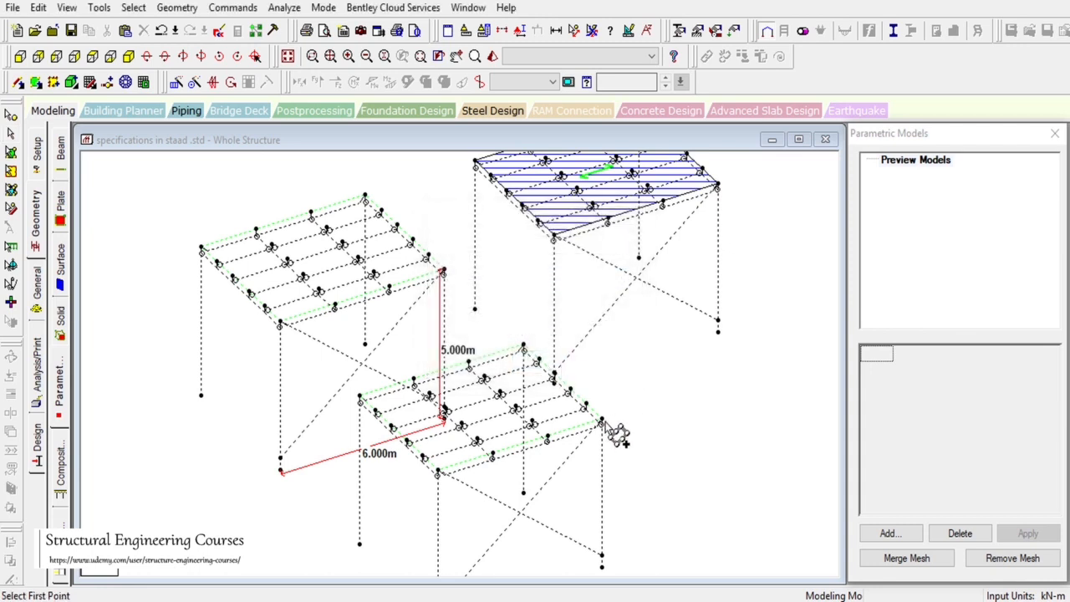
Outline the slab boundary through the four top corner nodes of the front frame and close the polygon.
{"action": "left_click", "coordinate": [439, 474]}
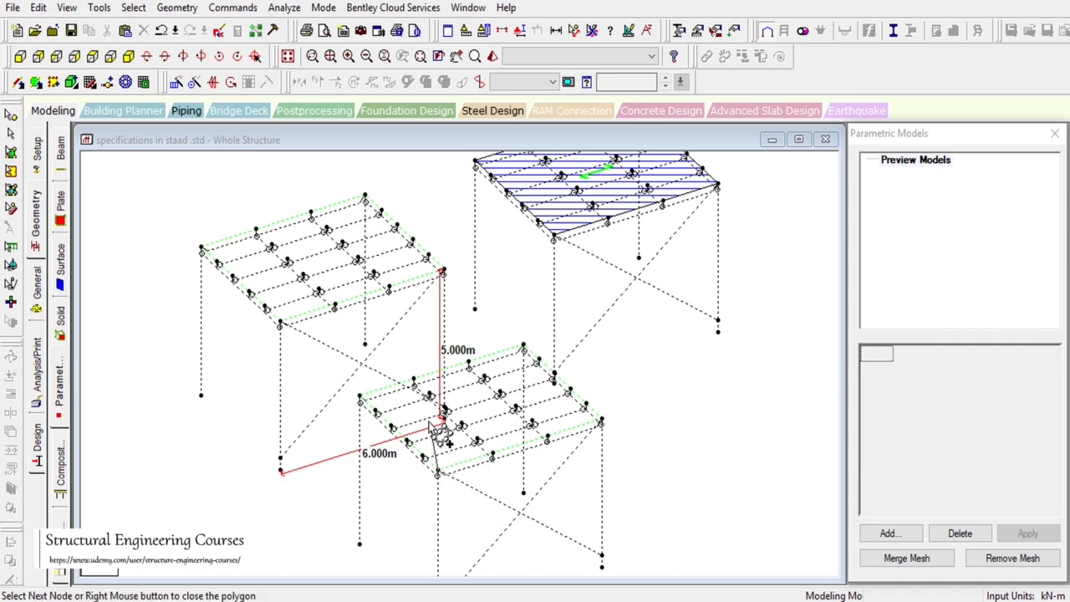
{"action": "left_click", "coordinate": [361, 399]}
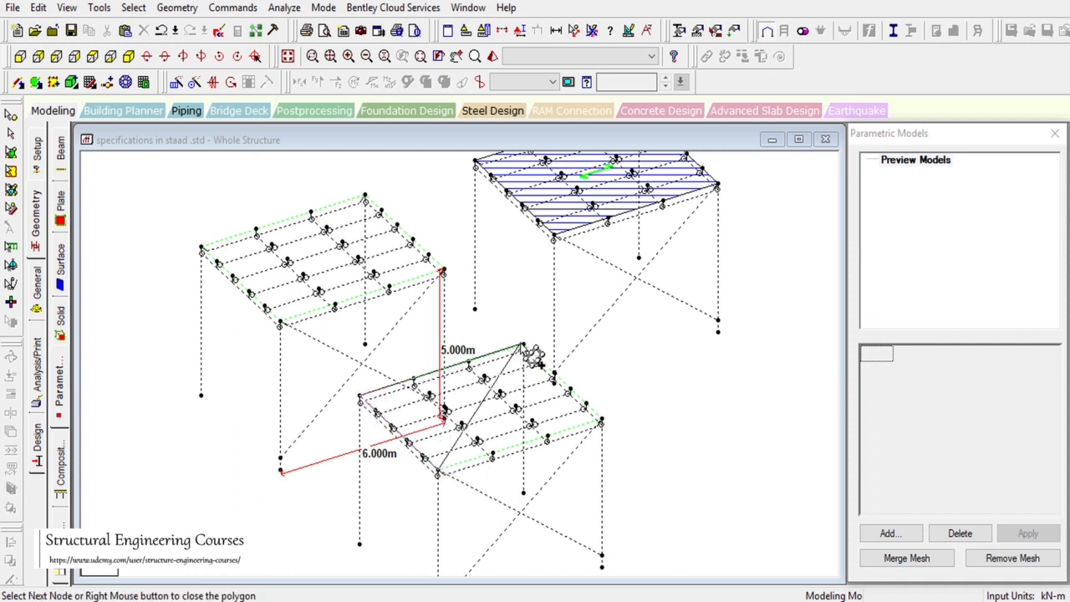
{"action": "left_click", "coordinate": [523, 344]}
{"action": "left_click", "coordinate": [600, 424]}
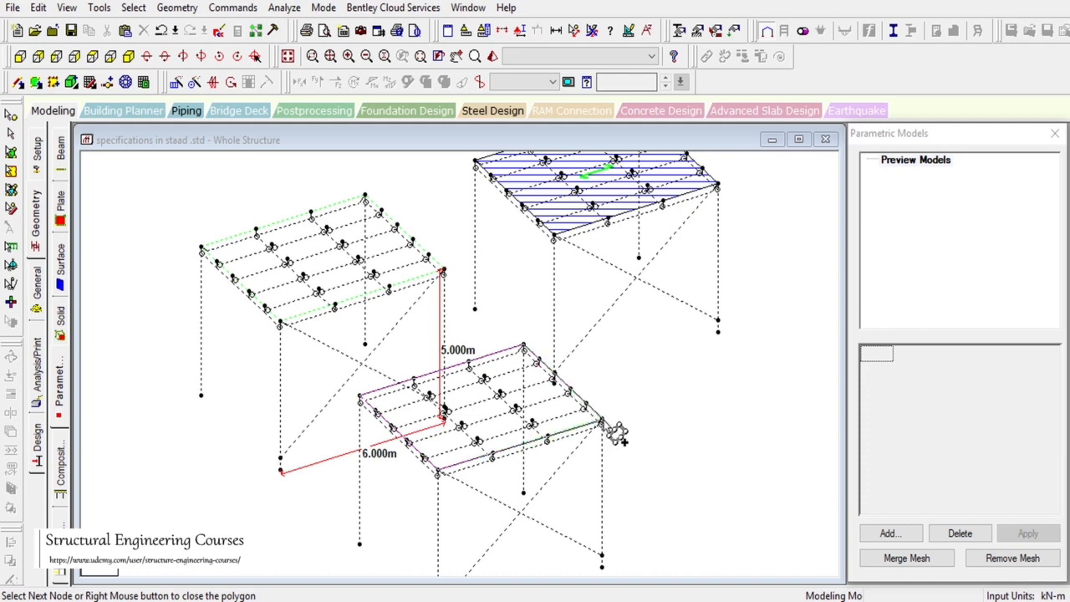
{"action": "left_click", "coordinate": [439, 474]}
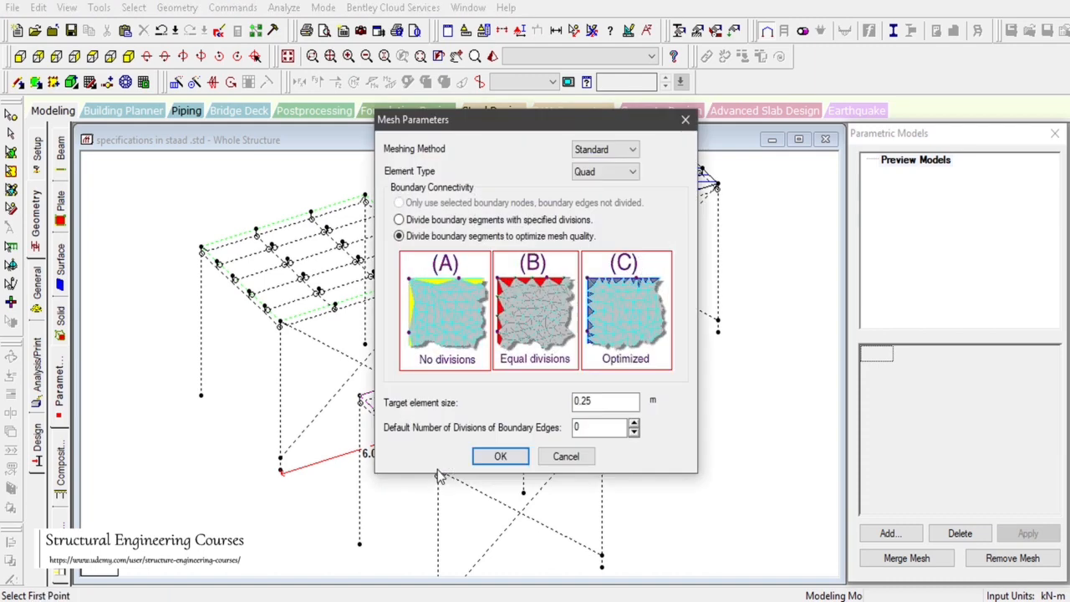
Mesh the slab with the Standard method, Quad elements, optimized boundary divisions and a 0.5 m target element size, without openings.
{"action": "left_click_drag", "start_coordinate": [471, 128], "coordinate": [749, 138]}
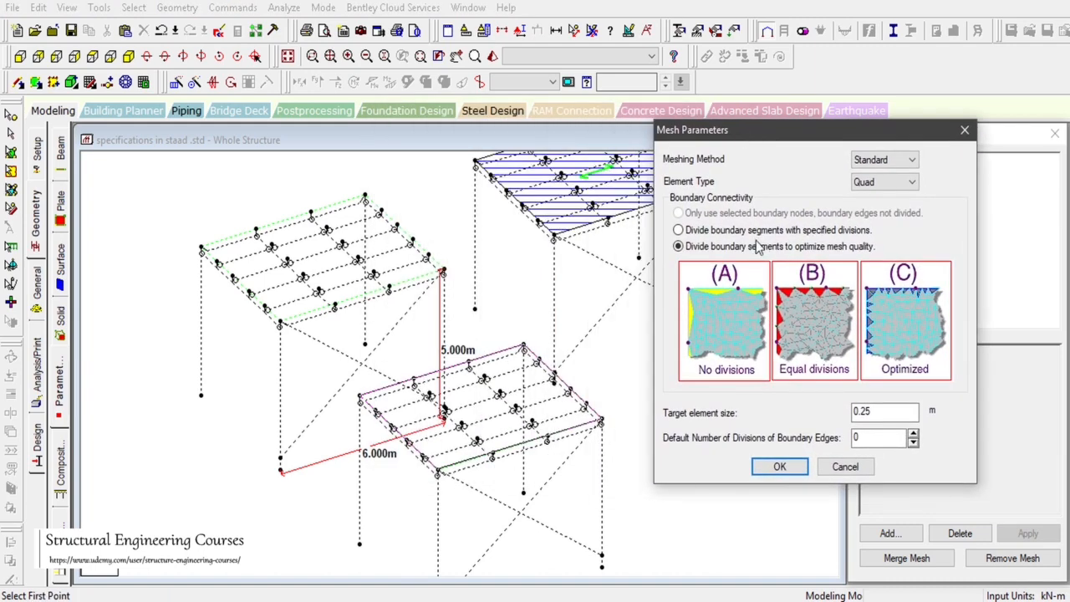
{"action": "left_click", "coordinate": [861, 163]}
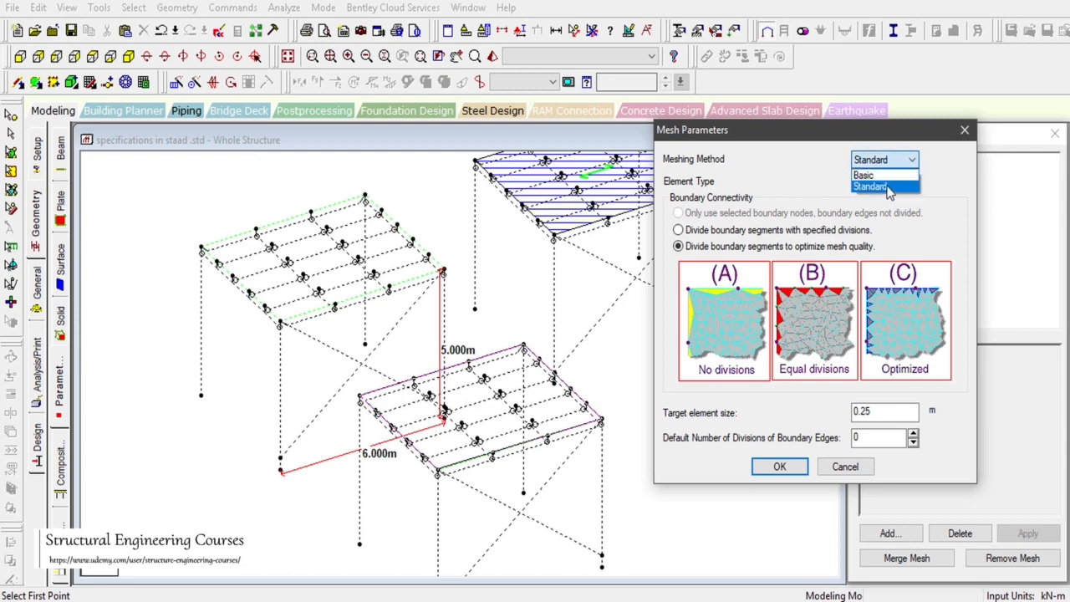
{"action": "left_click", "coordinate": [888, 187]}
{"action": "left_click", "coordinate": [889, 191]}
{"action": "left_click", "coordinate": [889, 192]}
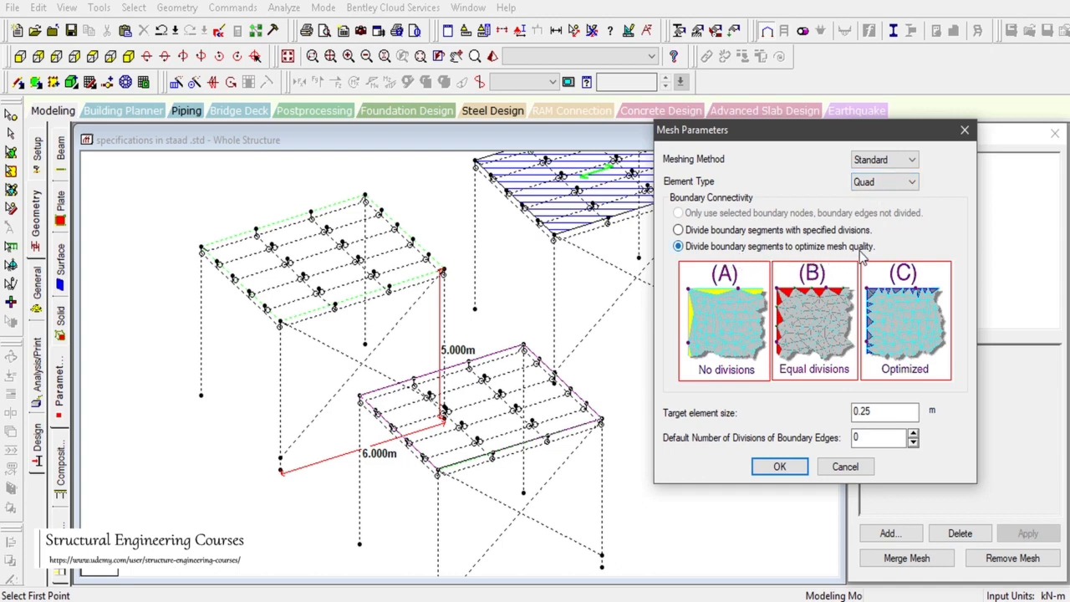
{"action": "left_click", "coordinate": [898, 412]}
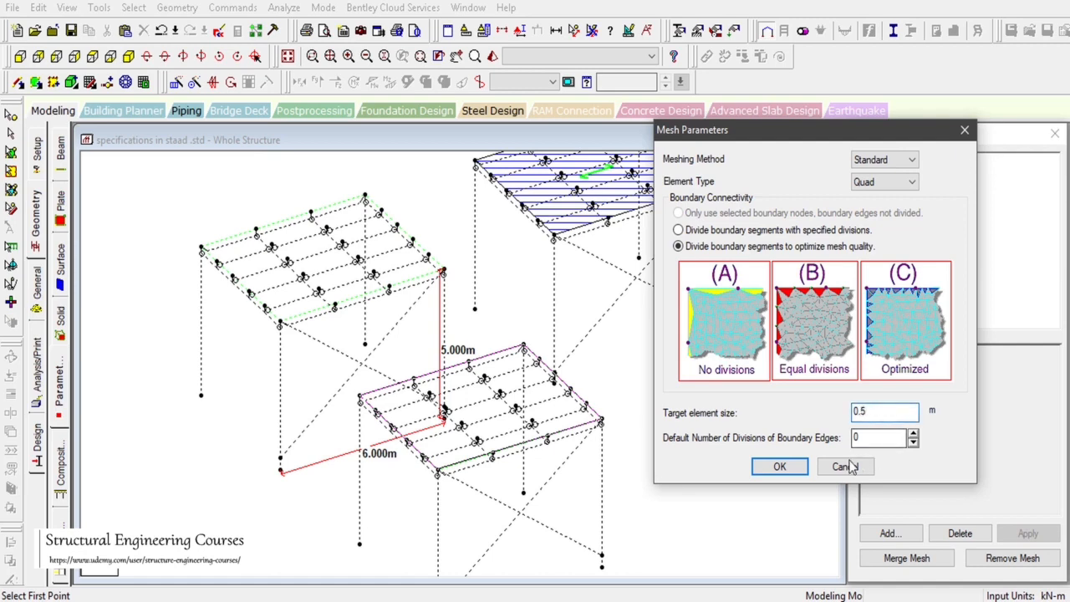
{"action": "left_click", "coordinate": [778, 467]}
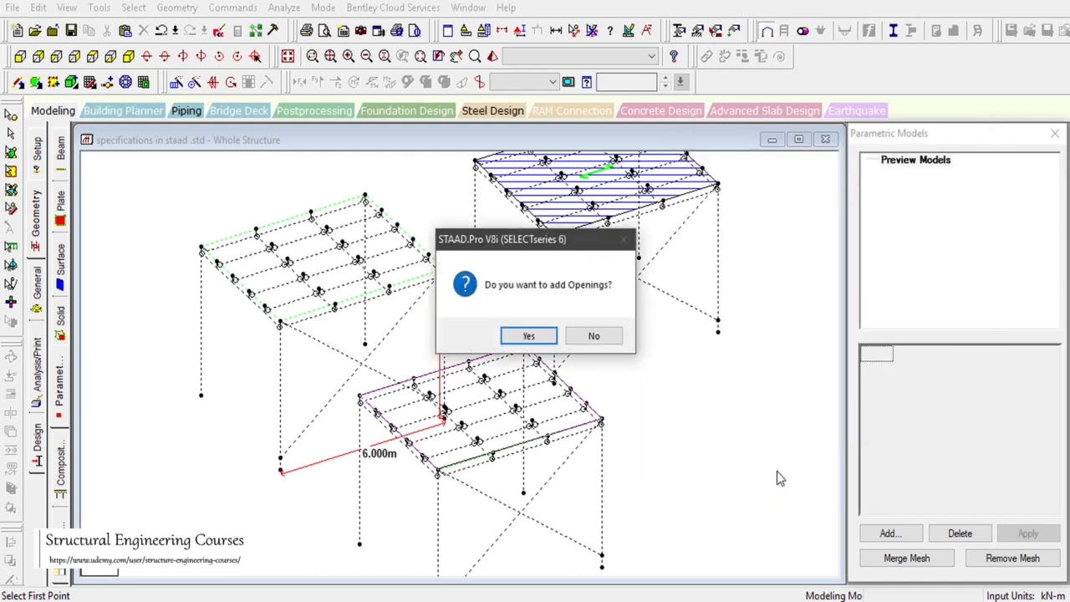
{"action": "left_click", "coordinate": [594, 335]}
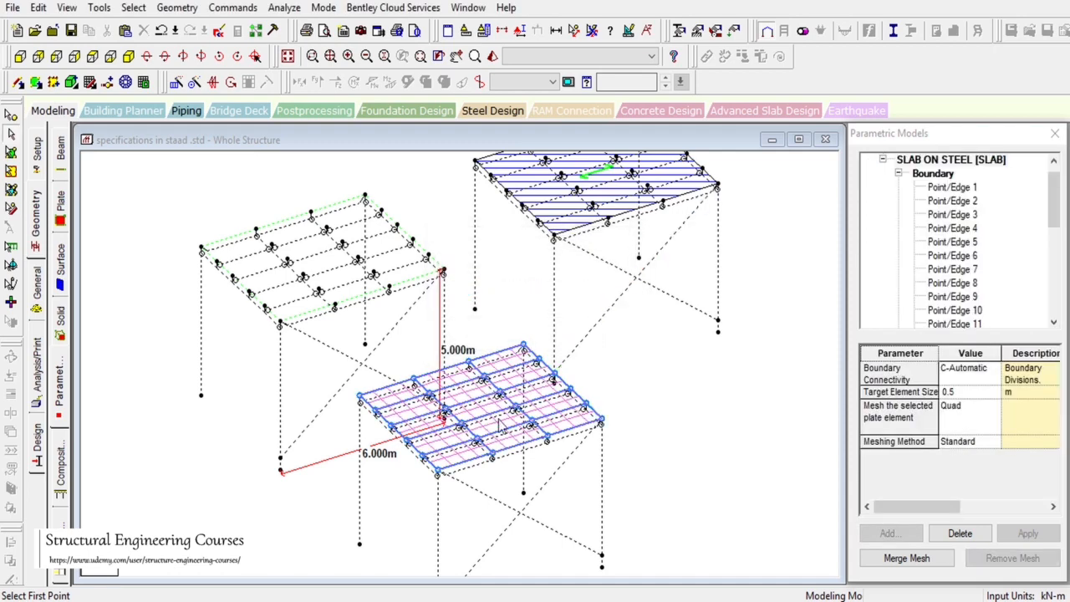
Merge the SLAB ON STEEL mesh into the structural model.
{"action": "scroll", "coordinate": [508, 415], "scroll_direction": "up", "scroll_amount": 3}
{"action": "scroll", "coordinate": [498, 363], "scroll_direction": "down", "scroll_amount": 1}
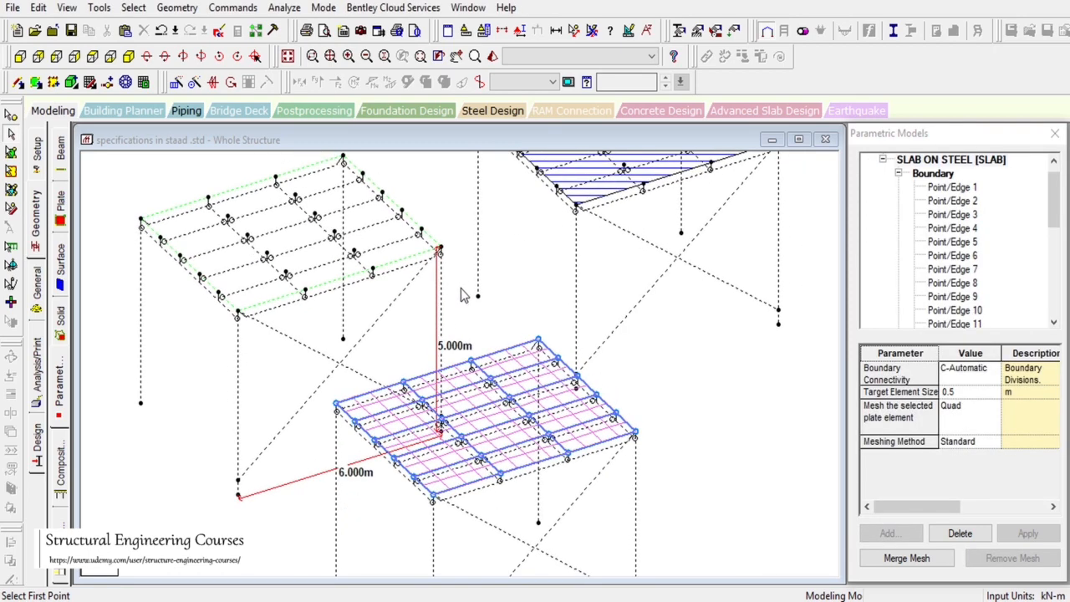
{"action": "left_click", "coordinate": [456, 56]}
{"action": "left_click_drag", "start_coordinate": [608, 315], "coordinate": [602, 372]}
{"action": "scroll", "coordinate": [608, 377], "scroll_direction": "up", "scroll_amount": 2}
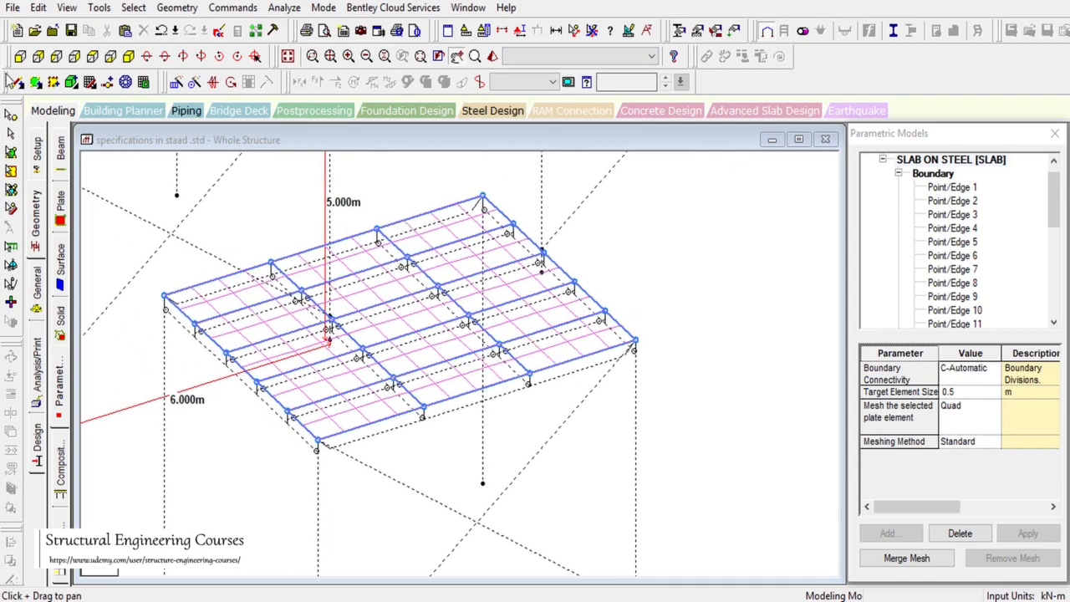
{"action": "left_click", "coordinate": [11, 134]}
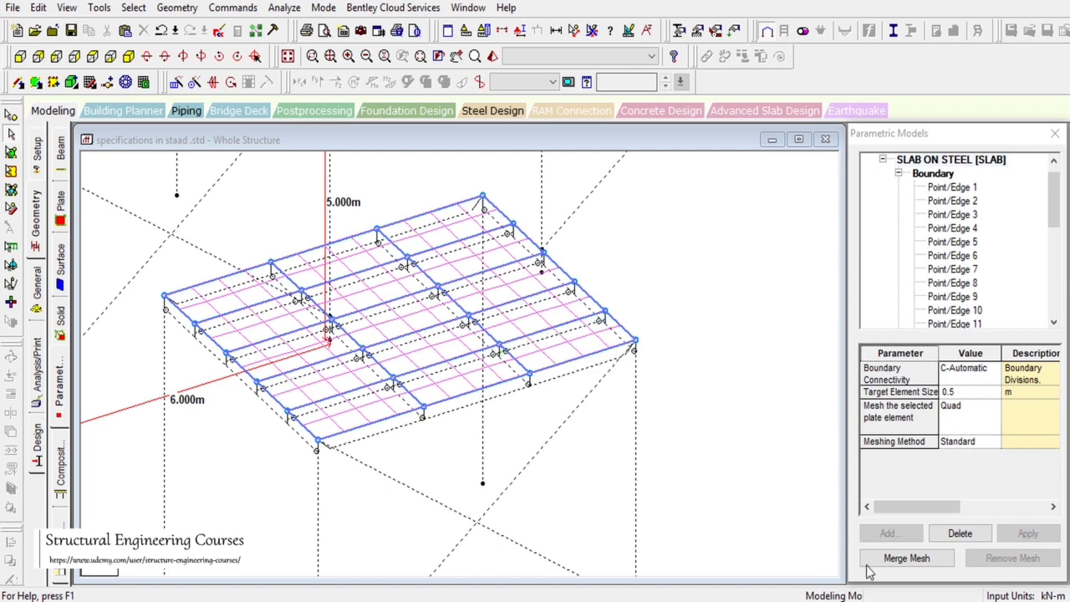
{"action": "left_click", "coordinate": [898, 560]}
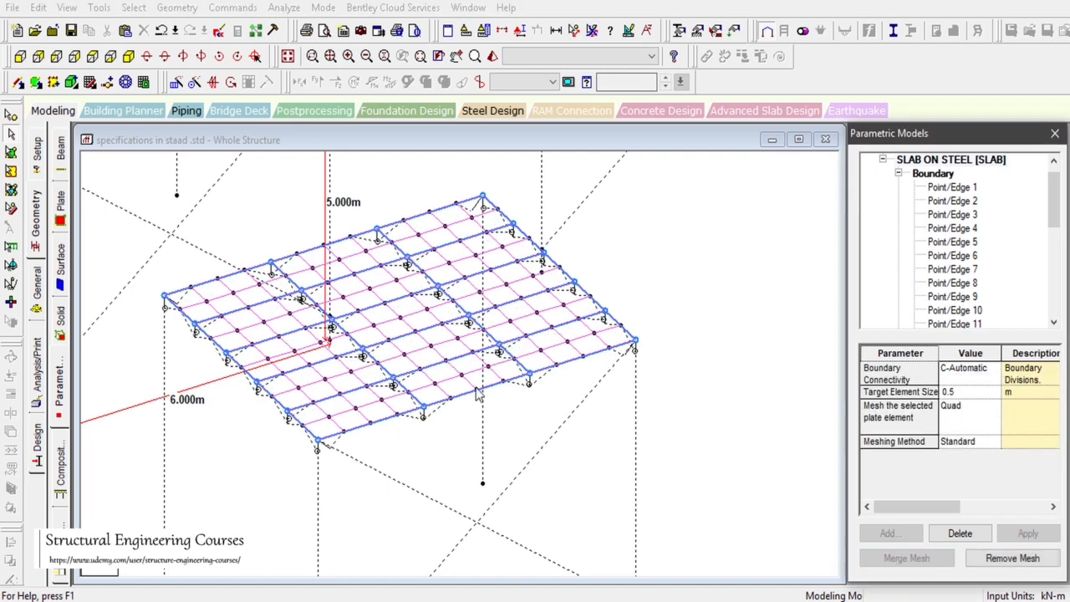
Examine the merged slab mesh on the front frame and compare it with the slabs on the other two frames.
{"action": "scroll", "coordinate": [247, 373], "scroll_direction": "up", "scroll_amount": 3}
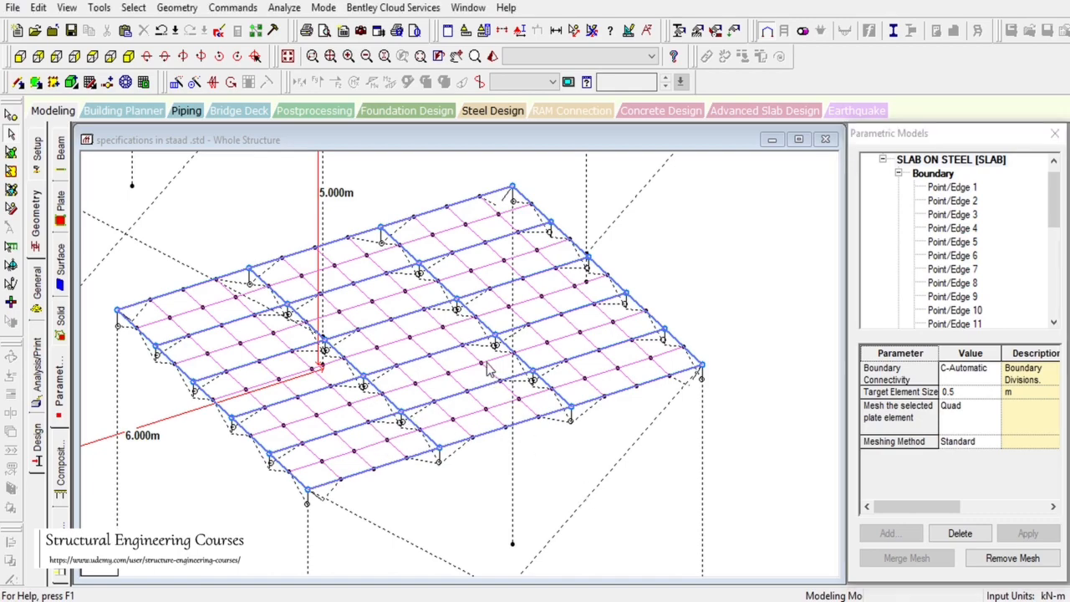
{"action": "scroll", "coordinate": [494, 370], "scroll_direction": "down", "scroll_amount": 2}
{"action": "scroll", "coordinate": [368, 284], "scroll_direction": "down", "scroll_amount": 1}
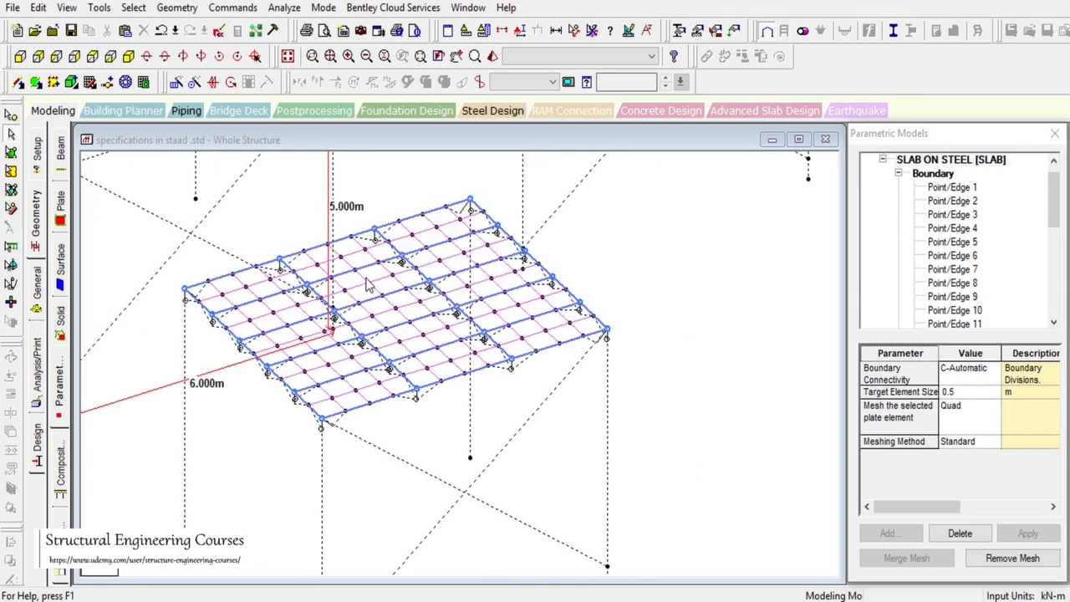
{"action": "scroll", "coordinate": [405, 368], "scroll_direction": "down", "scroll_amount": 3}
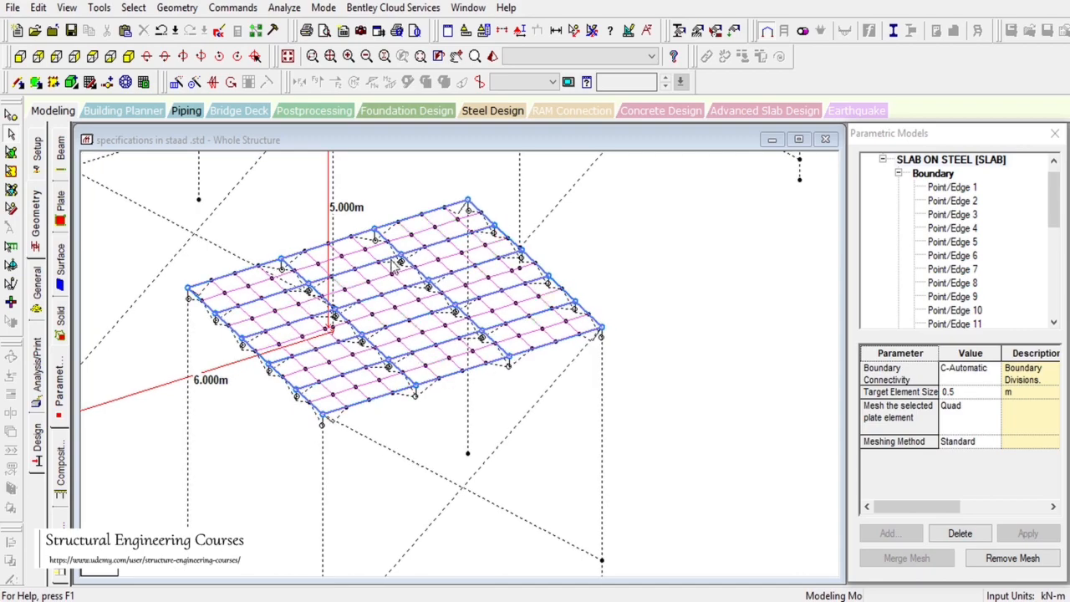
{"action": "left_click", "coordinate": [457, 56]}
{"action": "left_click_drag", "start_coordinate": [681, 302], "coordinate": [586, 404]}
{"action": "scroll", "coordinate": [587, 405], "scroll_direction": "down", "scroll_amount": 2}
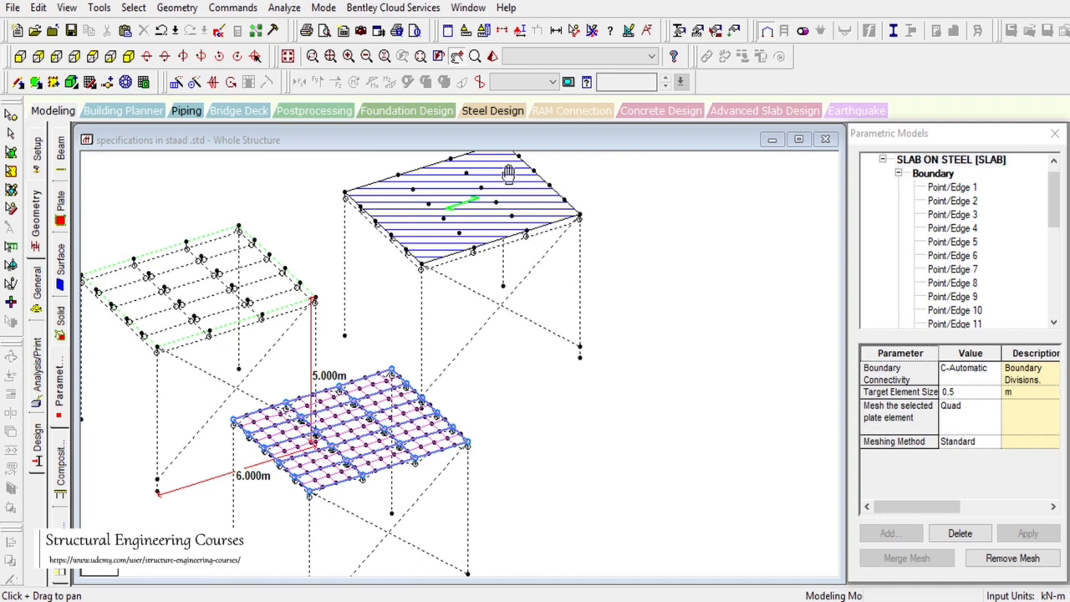
{"action": "left_click_drag", "start_coordinate": [428, 187], "coordinate": [452, 202]}
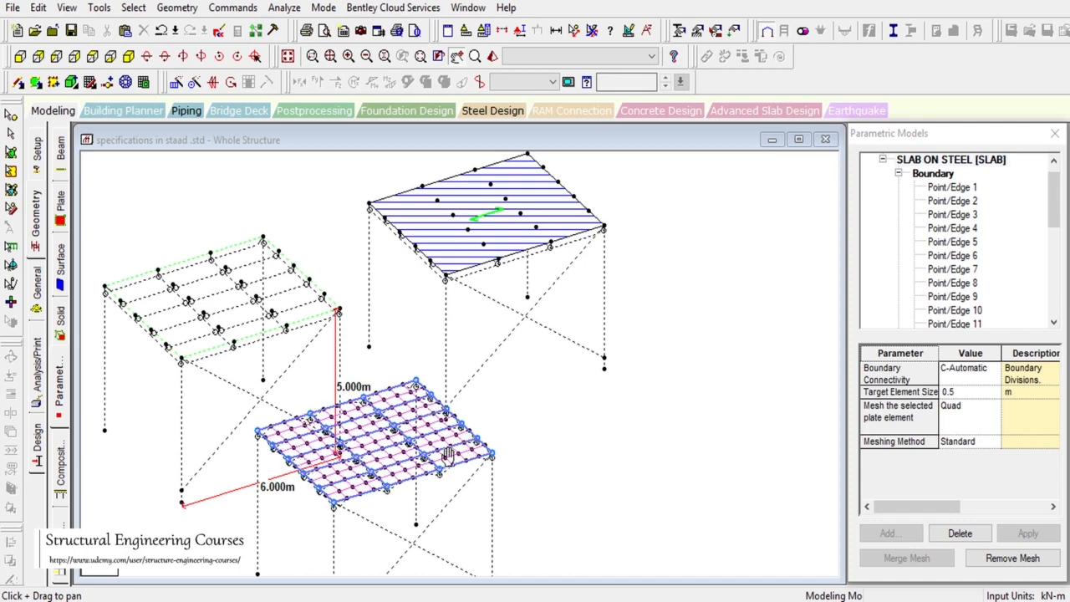
Leave the parametric models and add a Plane Stress plate specification to the structure's specifications.
{"action": "left_click", "coordinate": [52, 111]}
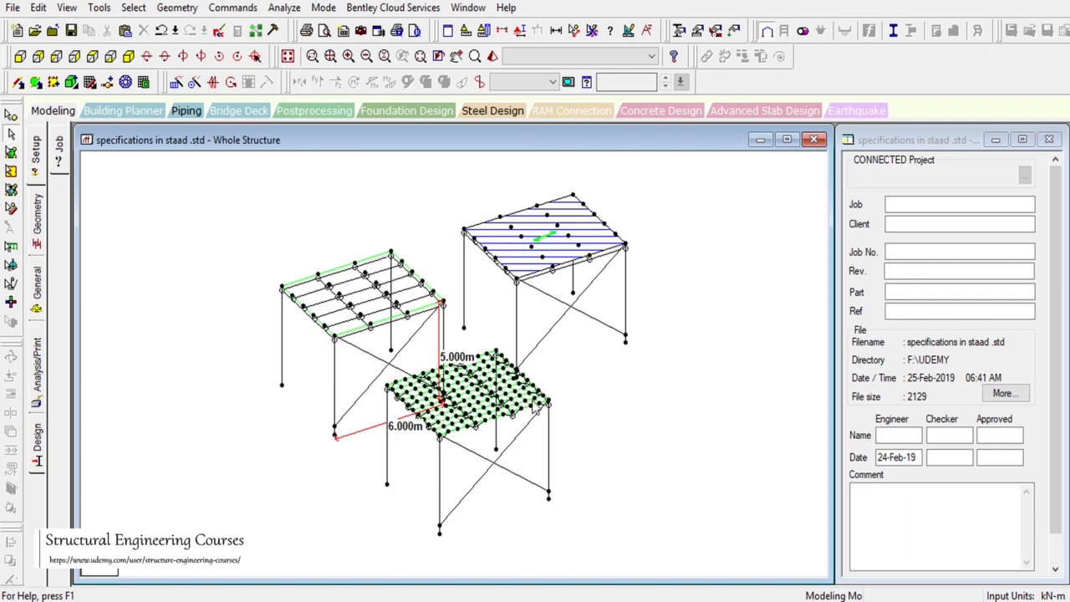
{"action": "scroll", "coordinate": [537, 409], "scroll_direction": "up", "scroll_amount": 1}
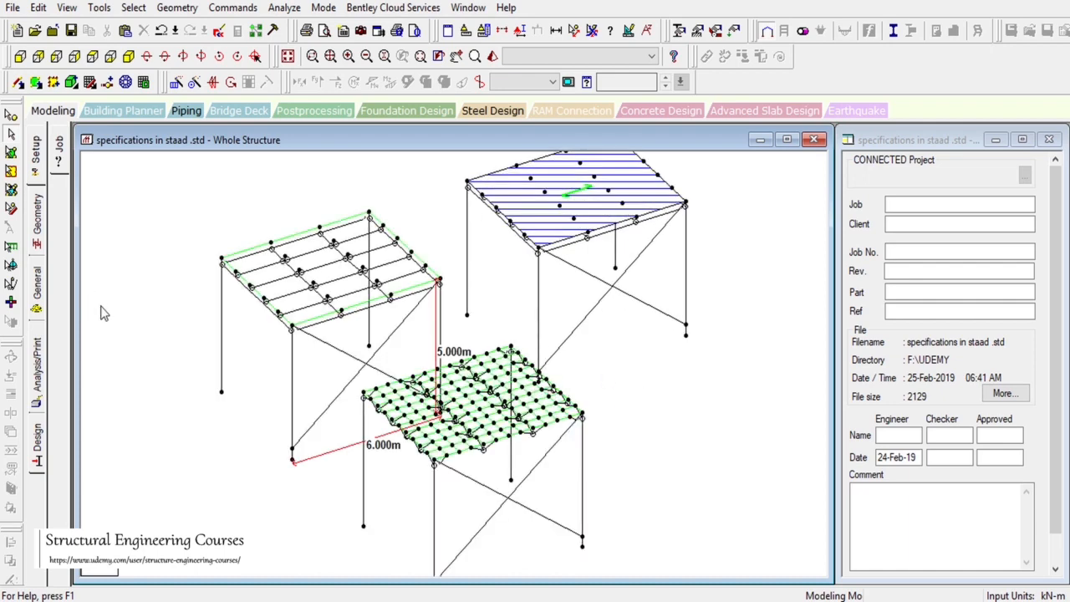
{"action": "left_click", "coordinate": [38, 294]}
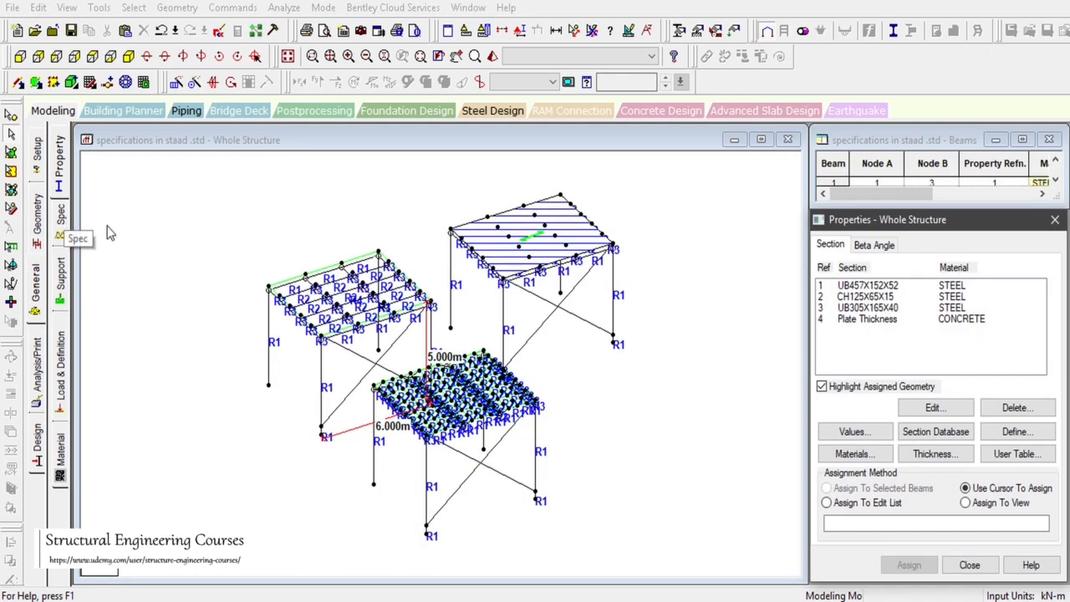
{"action": "left_click", "coordinate": [62, 222]}
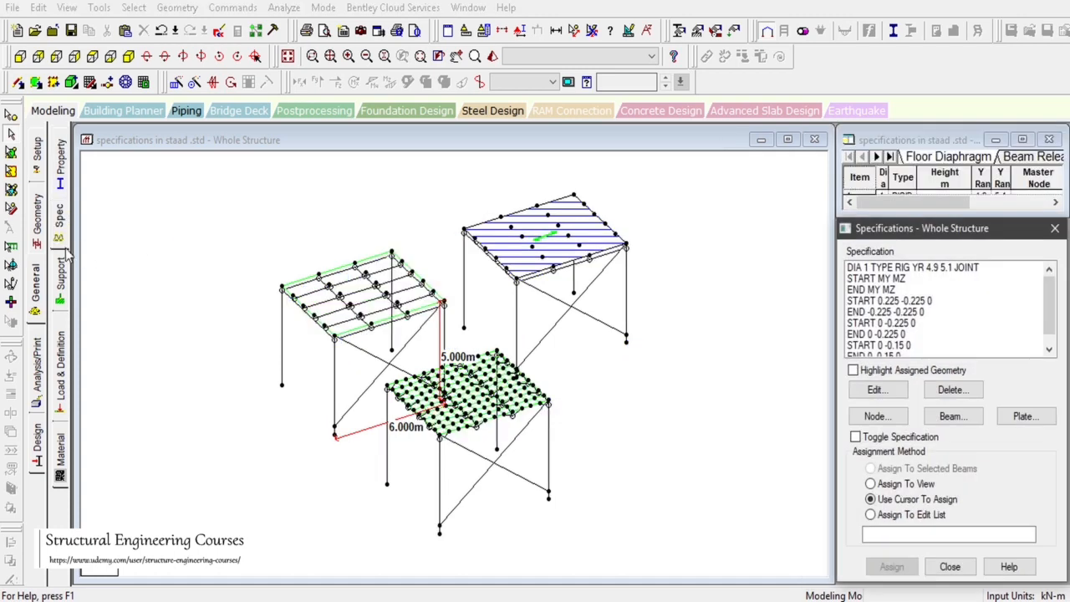
{"action": "left_click", "coordinate": [1028, 418]}
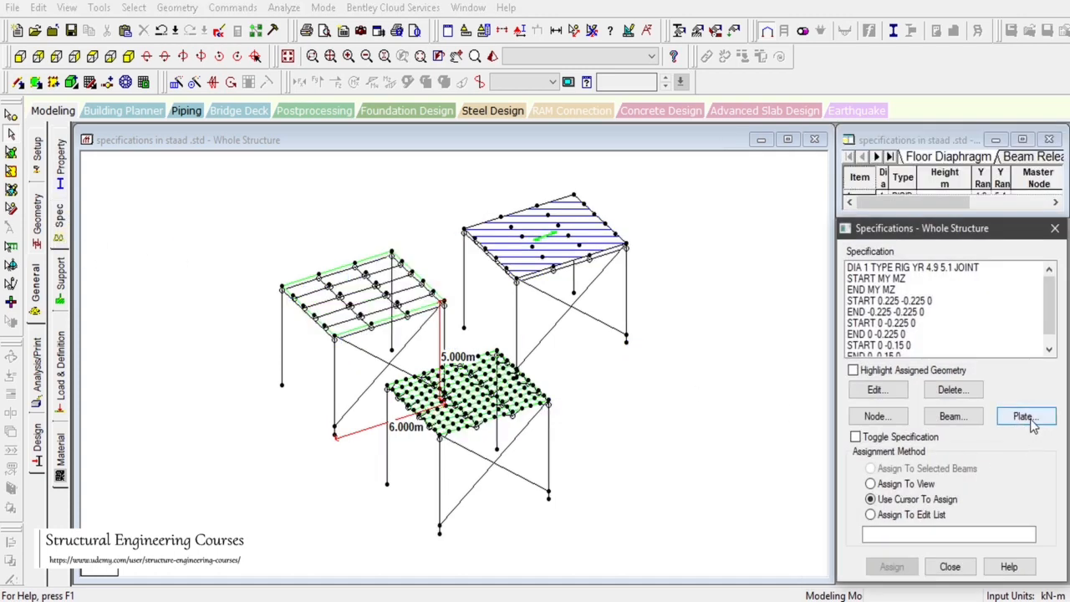
{"action": "left_click", "coordinate": [1033, 424]}
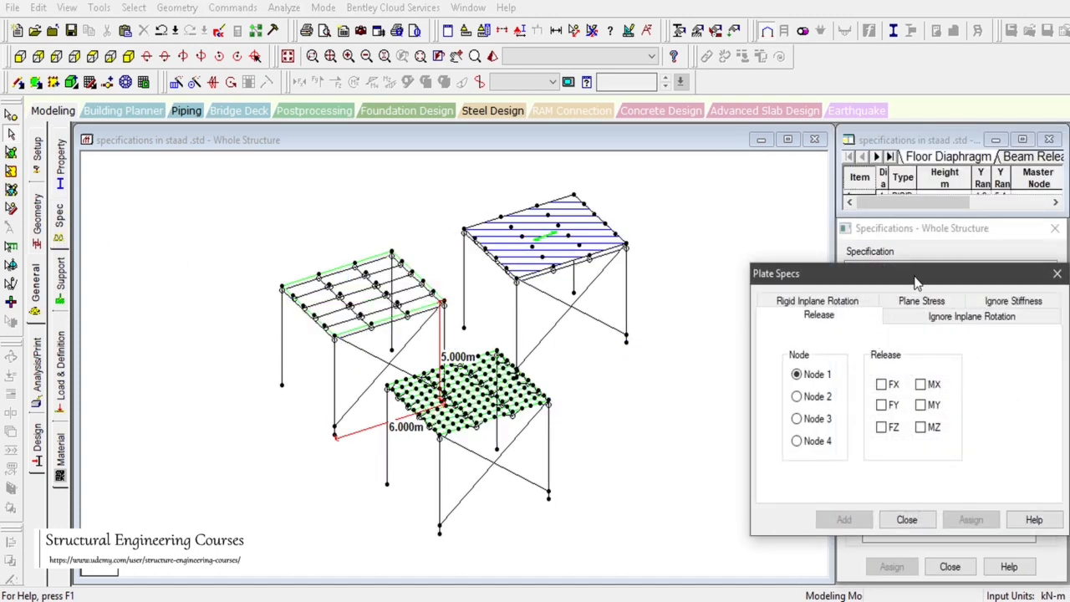
{"action": "left_click_drag", "start_coordinate": [917, 280], "coordinate": [874, 274]}
{"action": "left_click", "coordinate": [875, 294]}
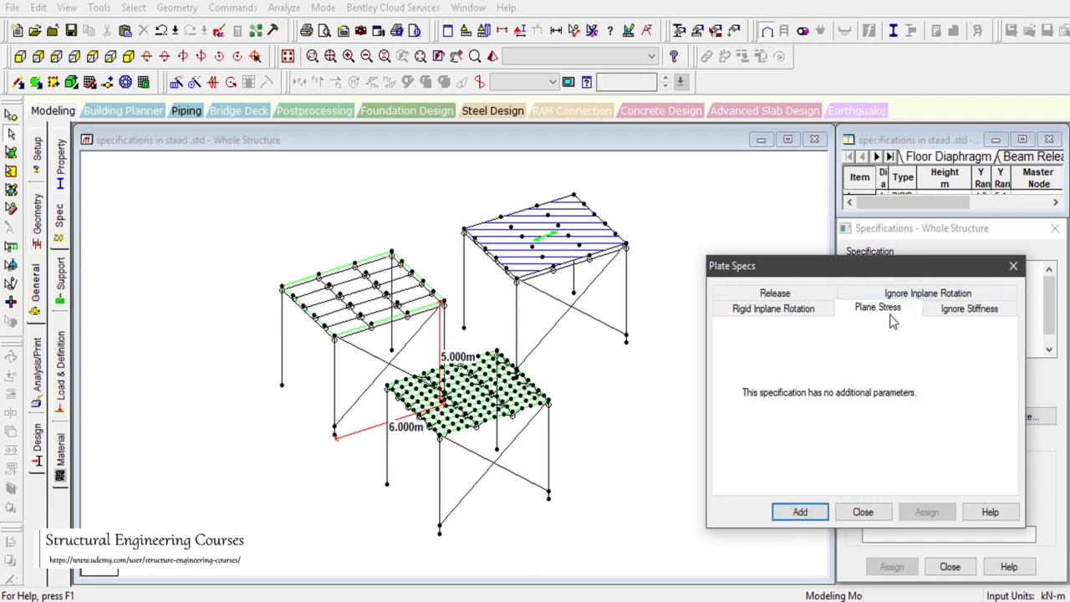
{"action": "left_click", "coordinate": [799, 512]}
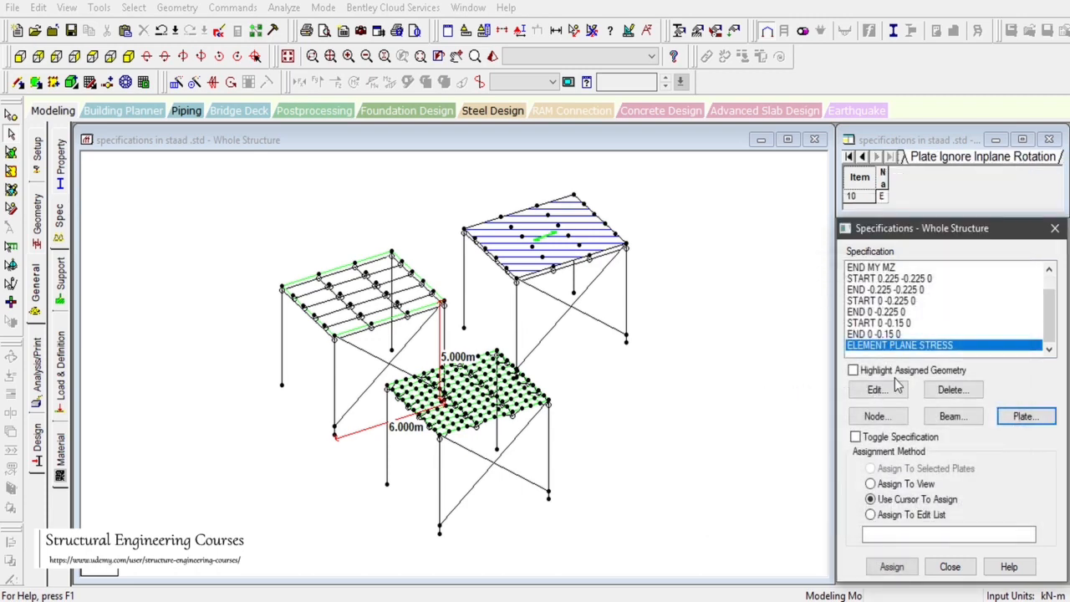
Assign the ELEMENT PLANE STRESS specification to the single undivided plate on top of the left frame.
{"action": "left_click", "coordinate": [10, 152]}
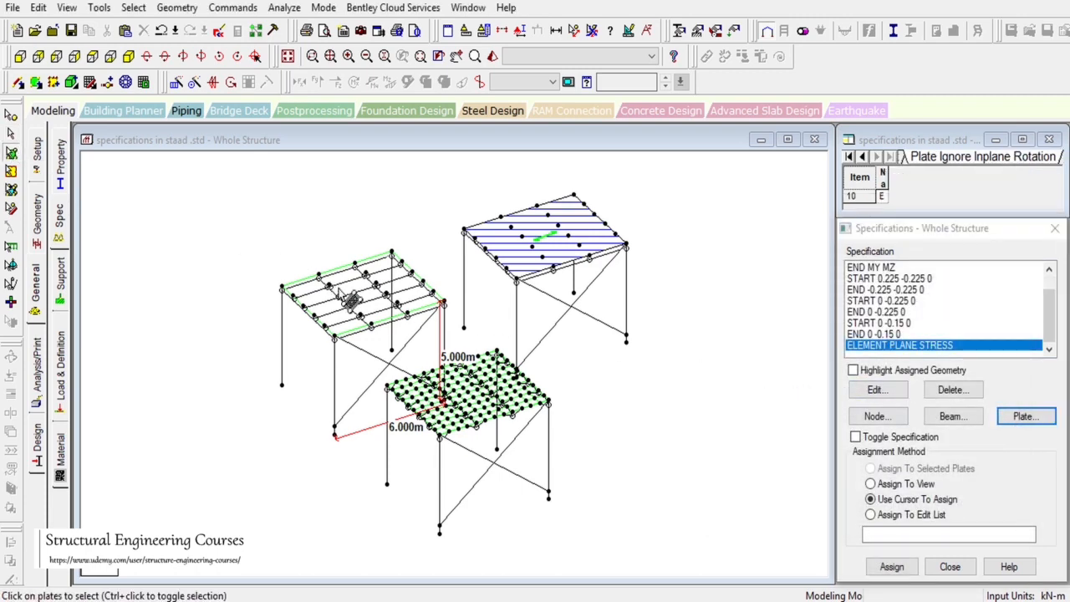
{"action": "left_click", "coordinate": [372, 301]}
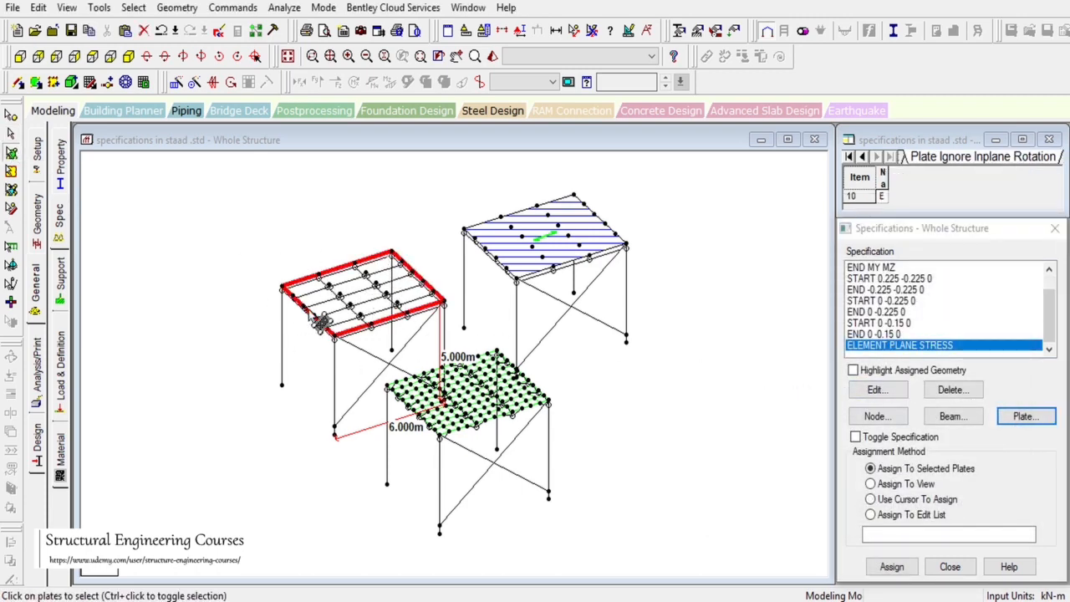
{"action": "left_click", "coordinate": [891, 567]}
{"action": "left_click", "coordinate": [957, 450]}
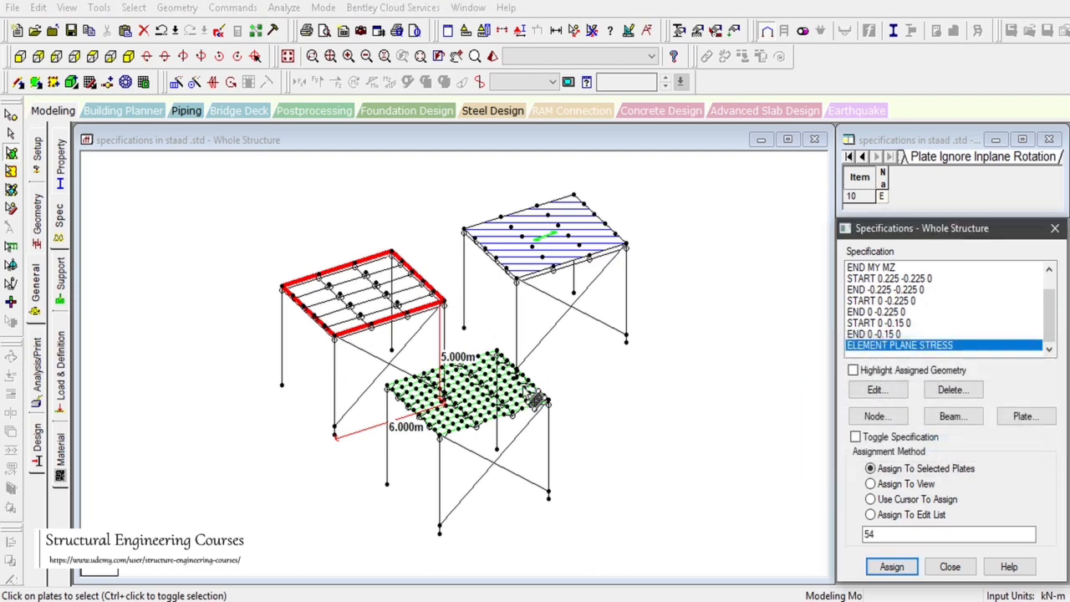
{"action": "scroll", "coordinate": [450, 363], "scroll_direction": "up", "scroll_amount": 3}
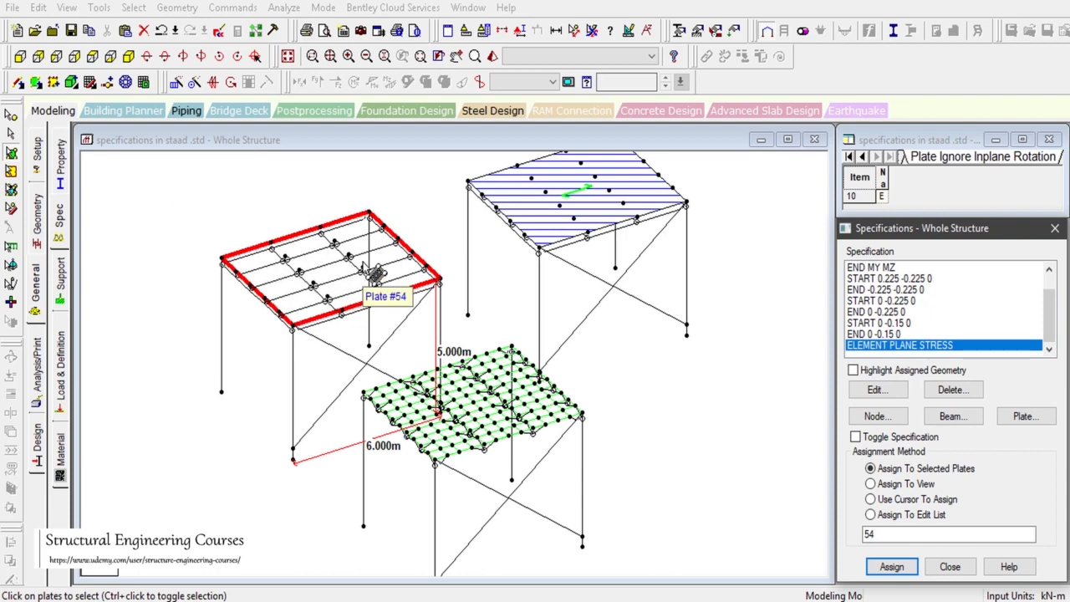
Review the Ignore Inplane Rotation, Ignore Stiffness, Plane Stress and Rigid Inplane Rotation plate specifications without adding any of them.
{"action": "left_click", "coordinate": [870, 499]}
{"action": "left_click", "coordinate": [407, 287]}
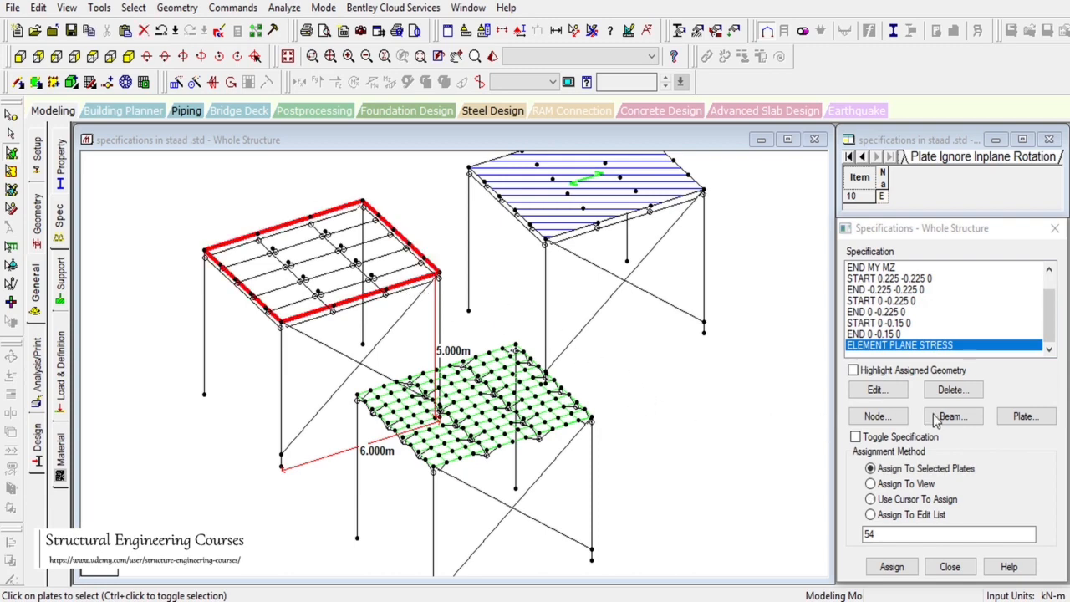
{"action": "left_click", "coordinate": [1024, 417]}
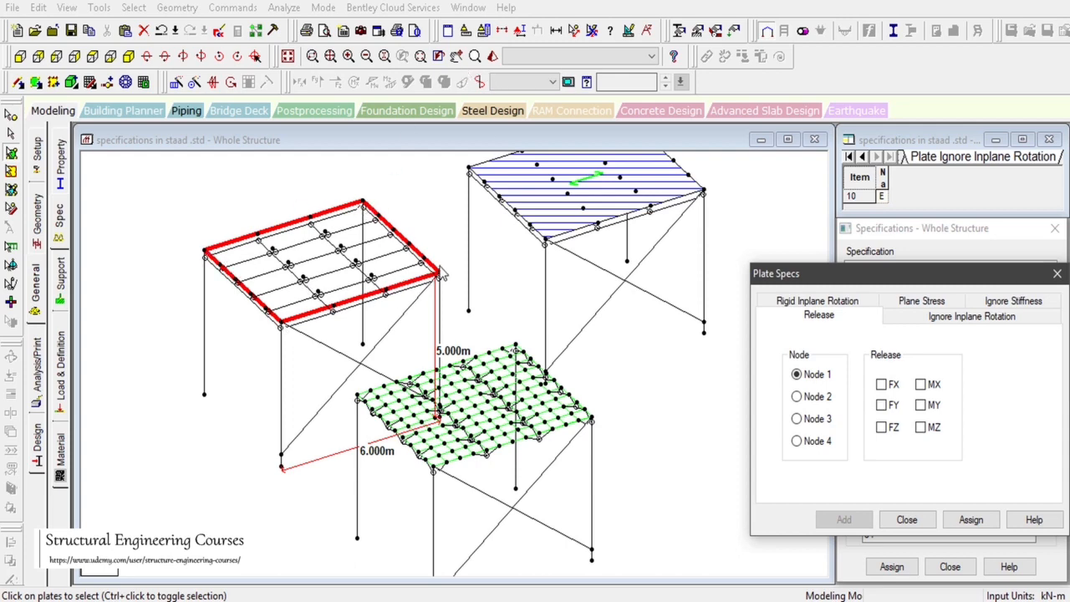
{"action": "left_click", "coordinate": [818, 397]}
{"action": "left_click", "coordinate": [942, 320]}
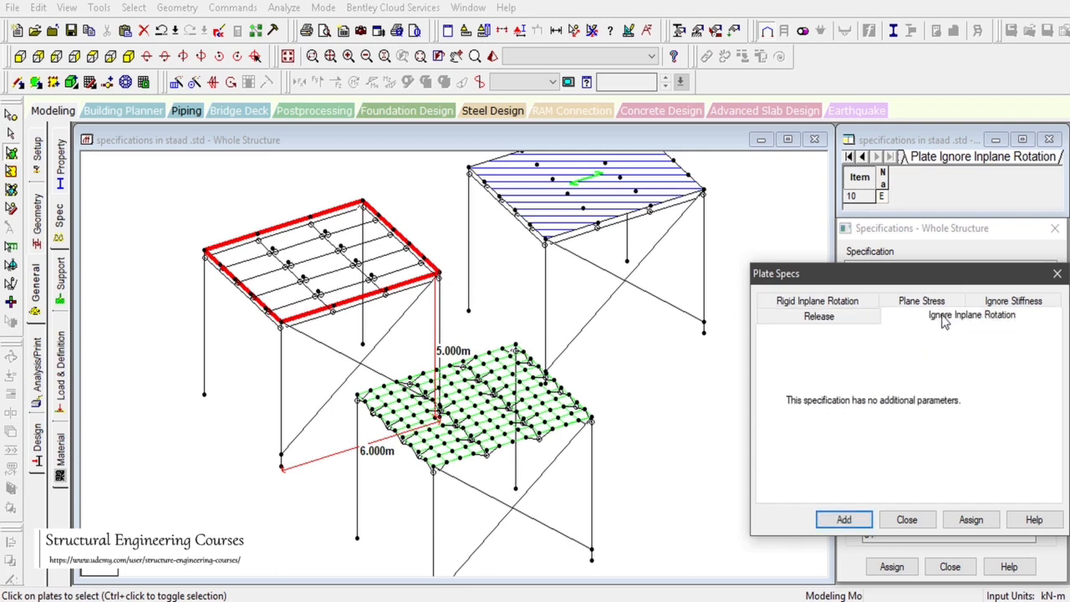
{"action": "left_click", "coordinate": [1005, 304]}
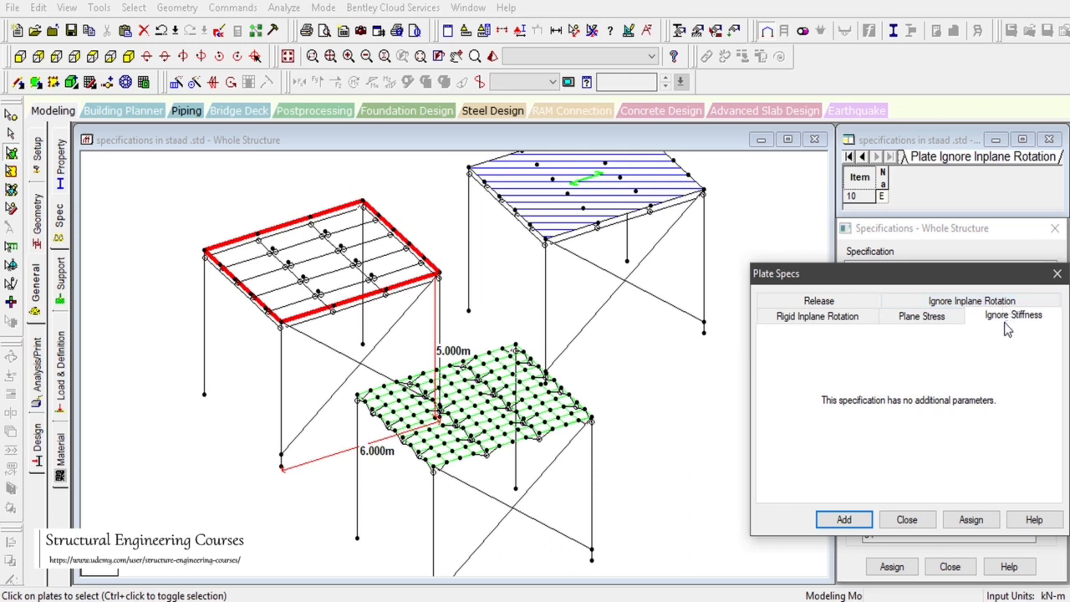
{"action": "left_click", "coordinate": [906, 322]}
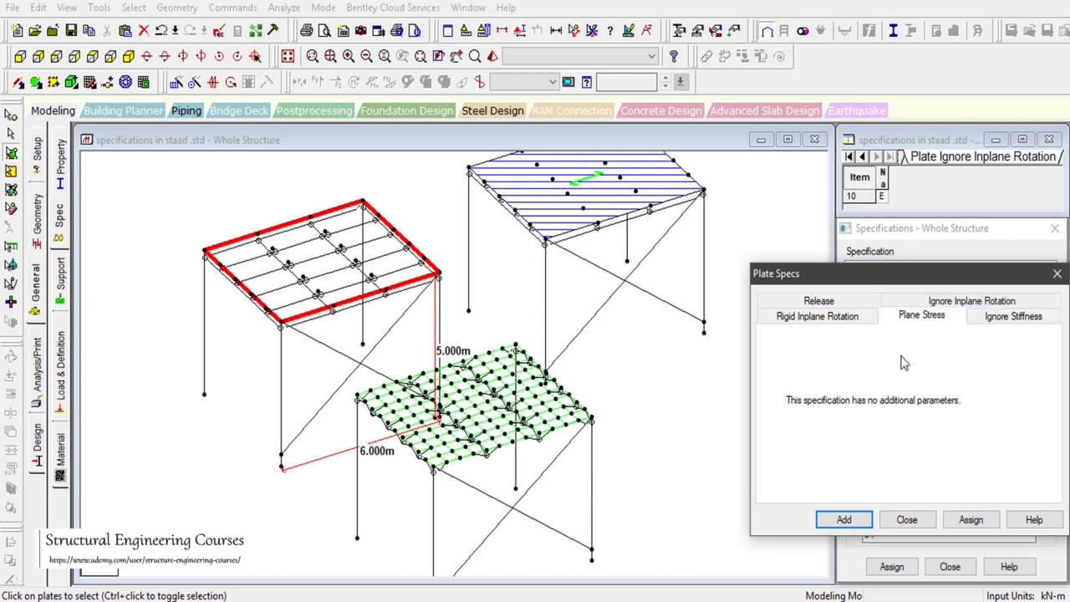
{"action": "left_click", "coordinate": [798, 322]}
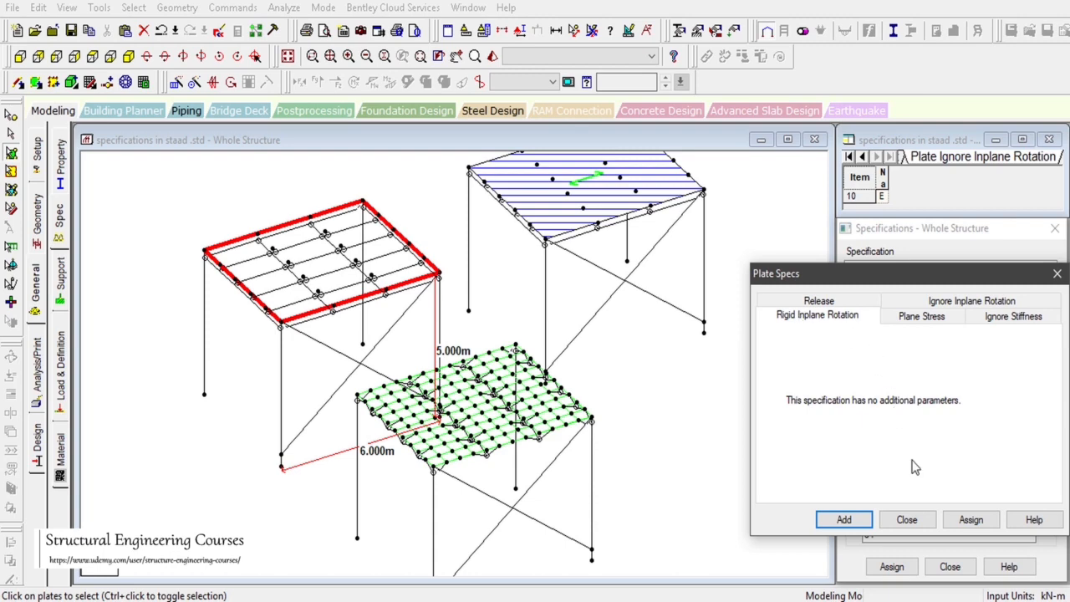
{"action": "left_click", "coordinate": [907, 520]}
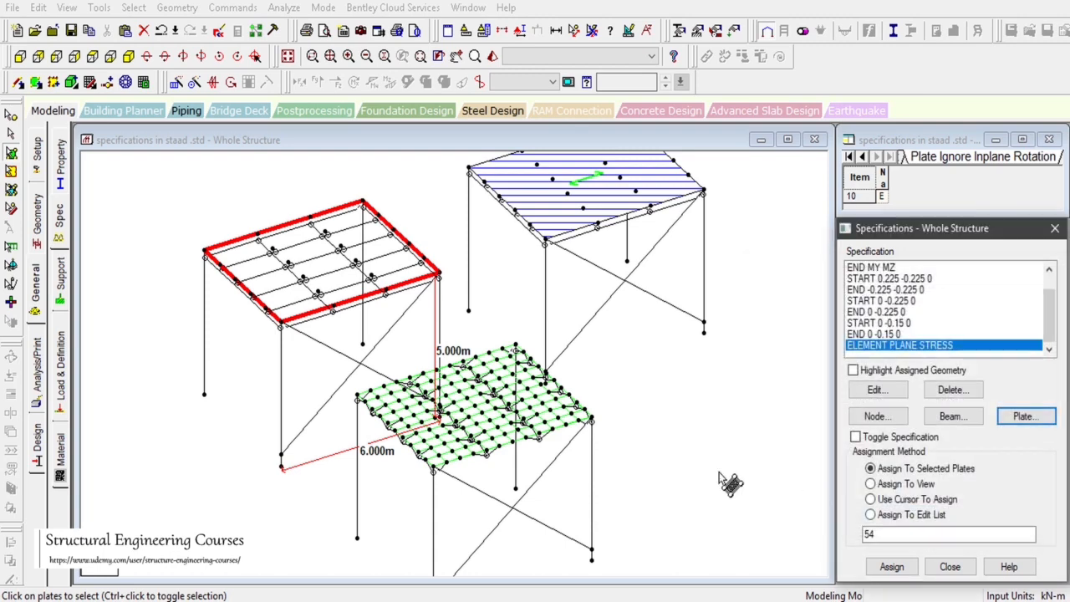
Review the DIA 1 TYPE RIG YR 4.9 5.1 JOINT diaphragm specification against the left frame's slab and clear the plate selection.
{"action": "middle_click_drag", "start_coordinate": [562, 434], "coordinate": [393, 330]}
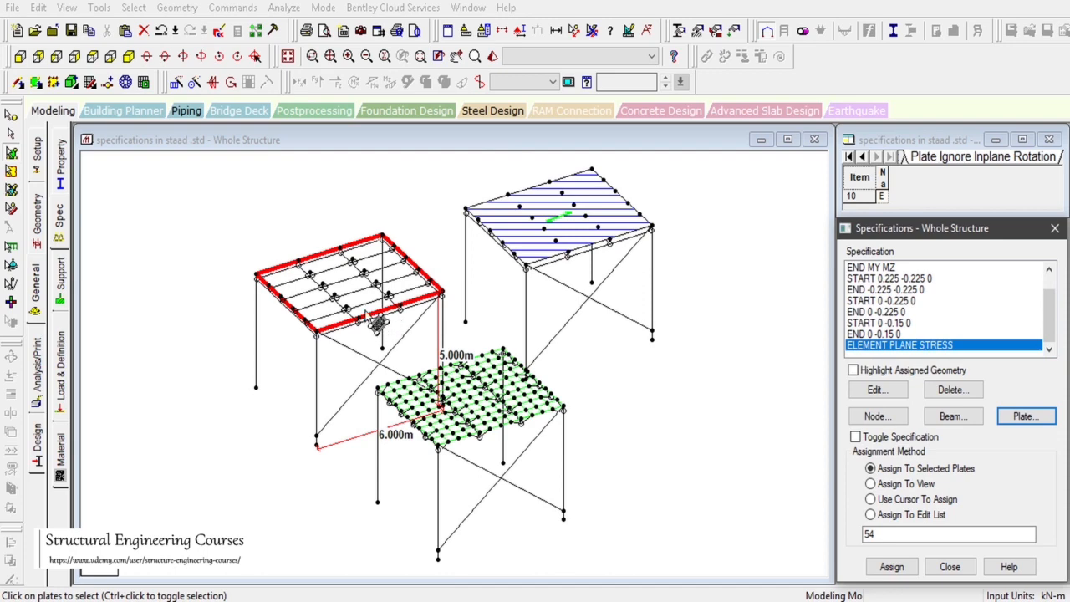
{"action": "scroll", "coordinate": [303, 231], "scroll_direction": "up", "scroll_amount": 1}
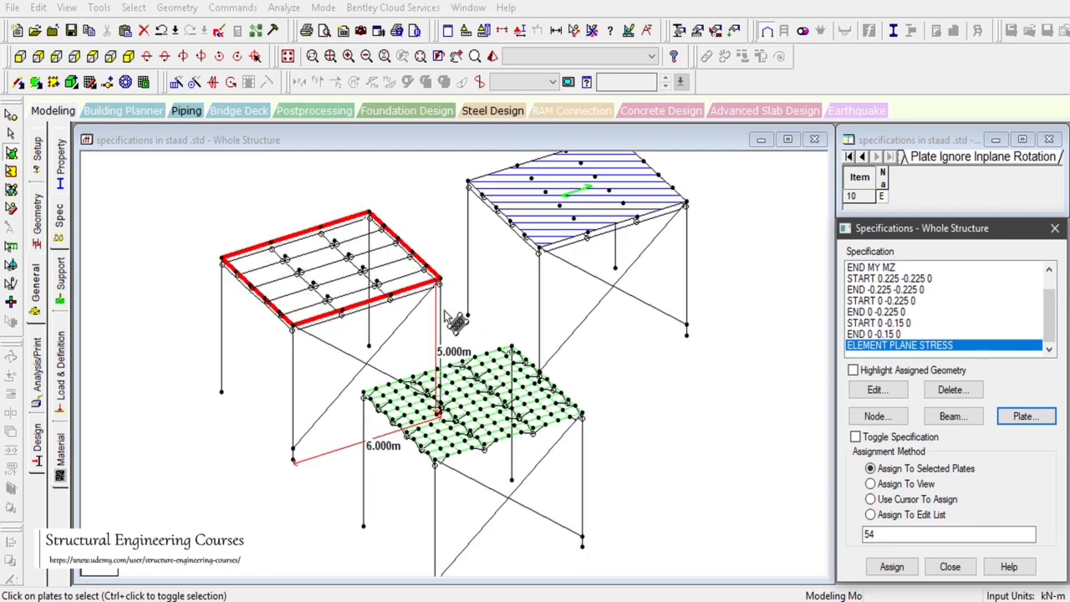
{"action": "scroll", "coordinate": [1050, 318], "scroll_direction": "up", "scroll_amount": 1}
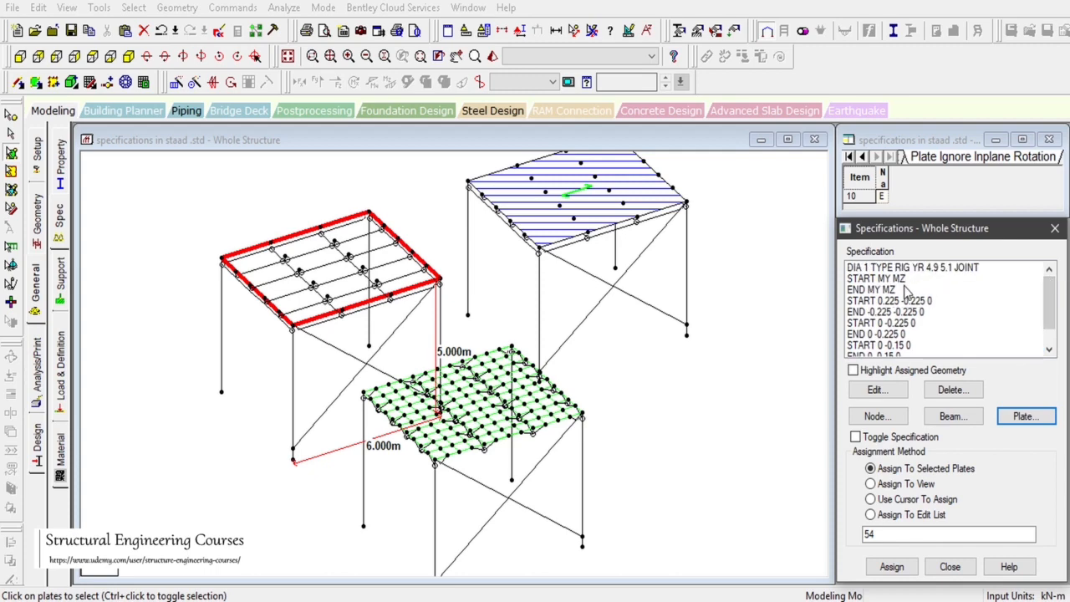
{"action": "left_click", "coordinate": [926, 268]}
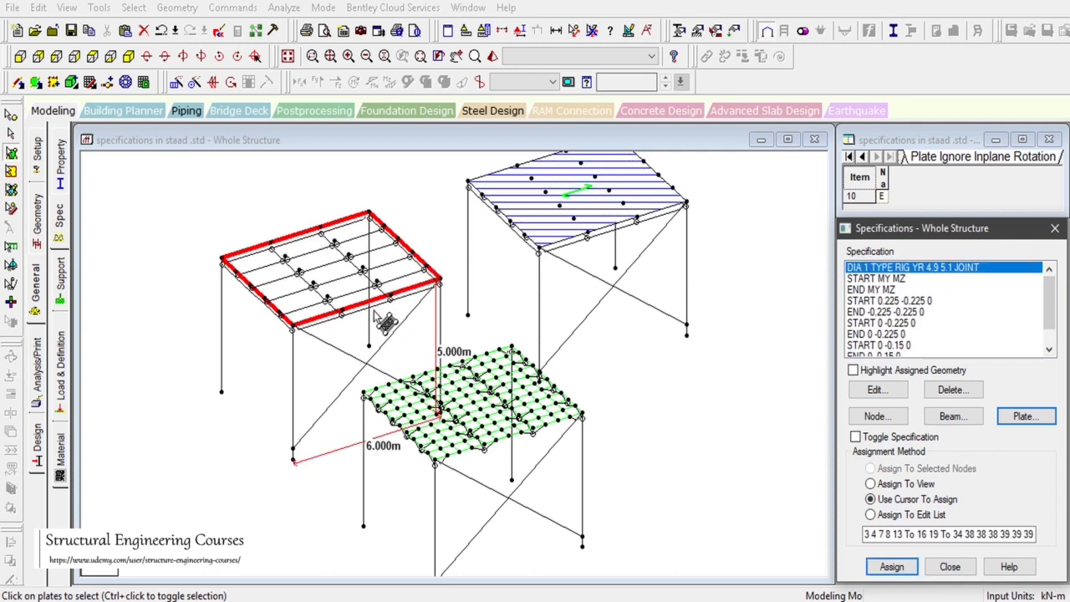
{"action": "scroll", "coordinate": [1051, 301], "scroll_direction": "down", "scroll_amount": 1}
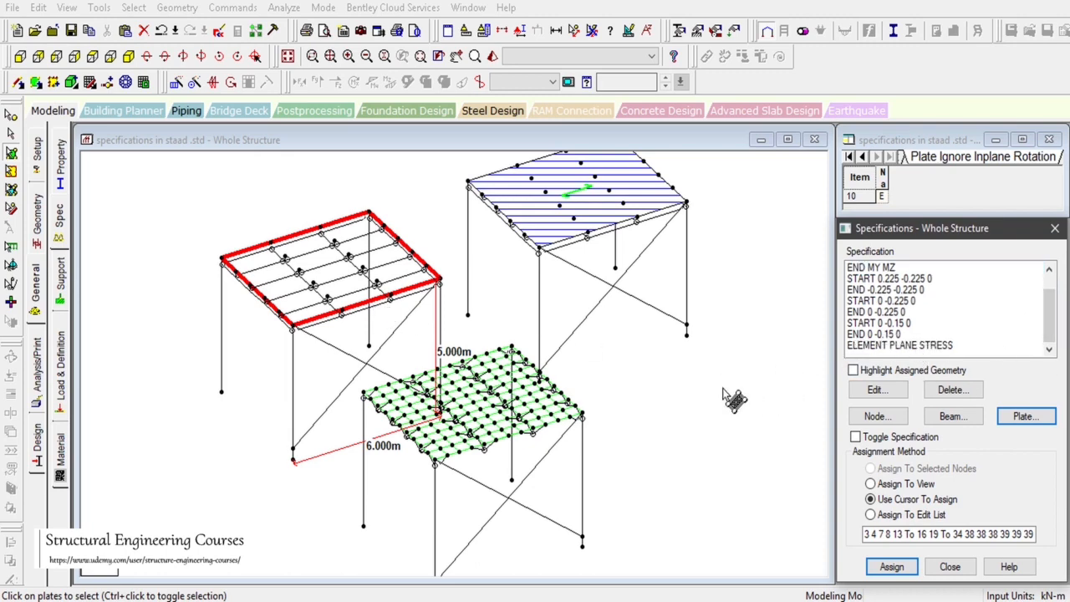
{"action": "left_click_drag", "start_coordinate": [722, 388], "coordinate": [778, 441]}
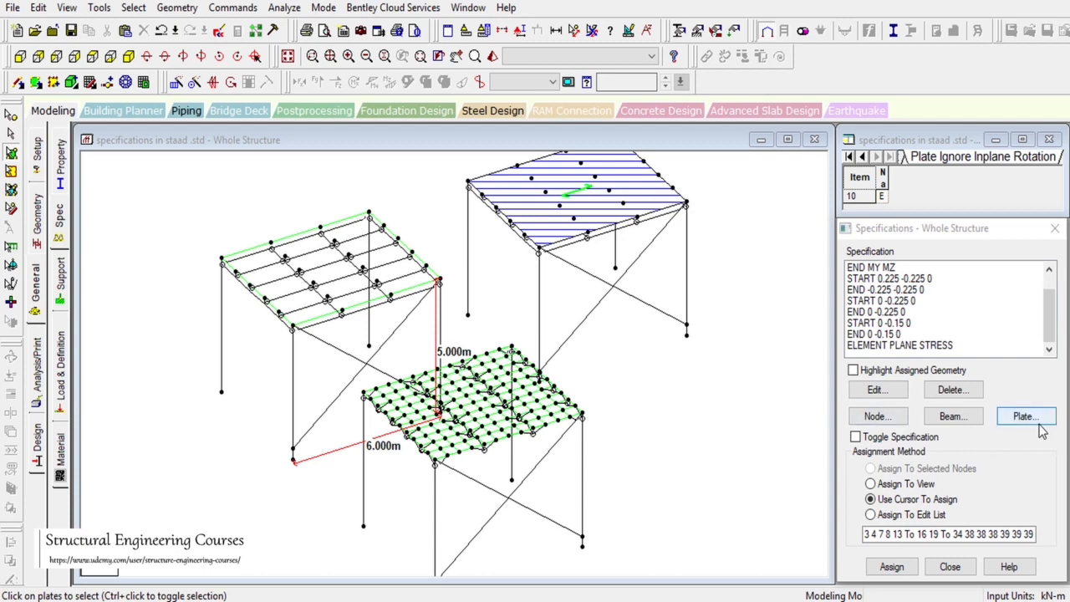
Define a beam specification as a partial moment release at the start, with only MPY and MPZ enabled.
{"action": "left_click", "coordinate": [953, 415]}
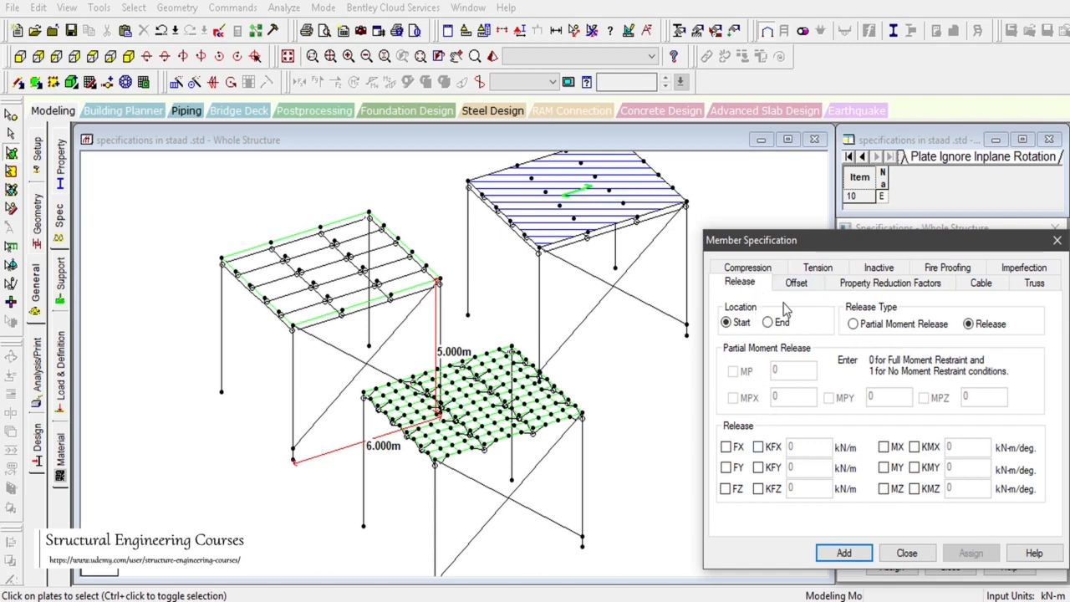
{"action": "left_click", "coordinate": [801, 284]}
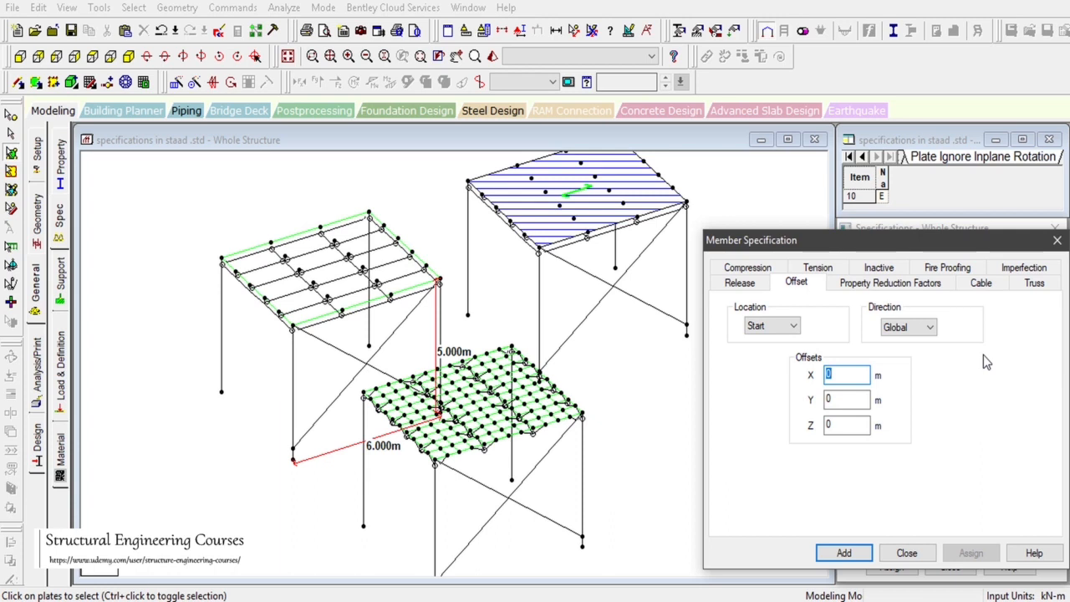
{"action": "left_click", "coordinate": [752, 285]}
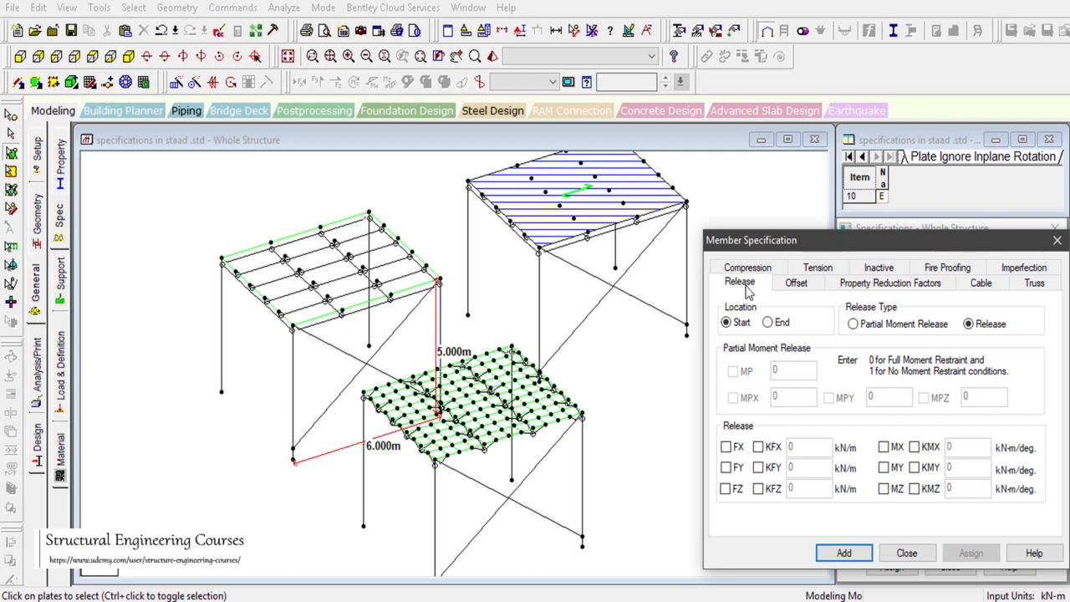
{"action": "left_click", "coordinate": [854, 325]}
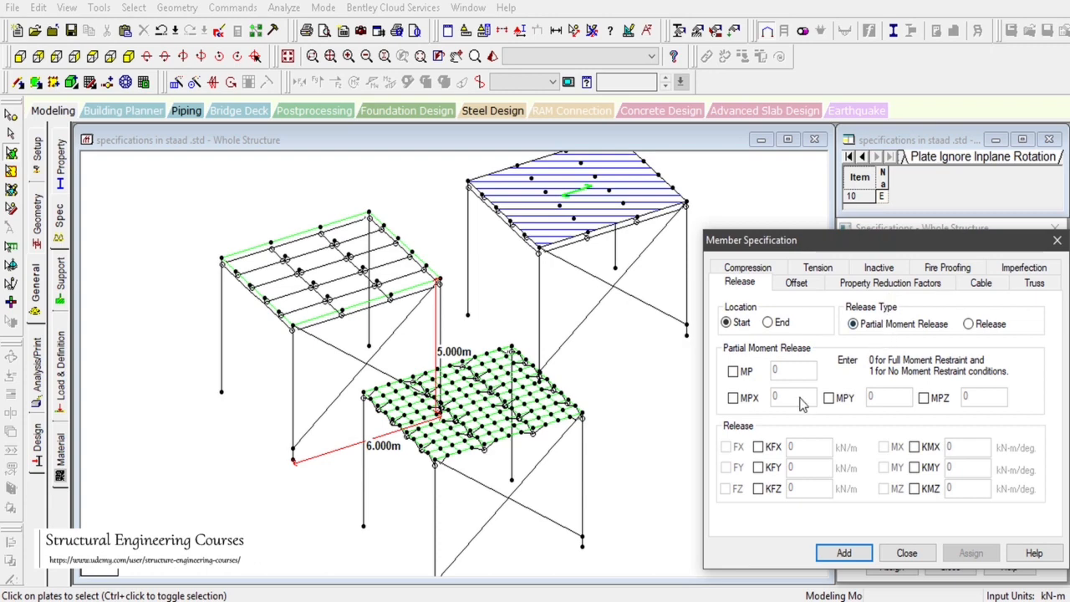
{"action": "left_click", "coordinate": [734, 399]}
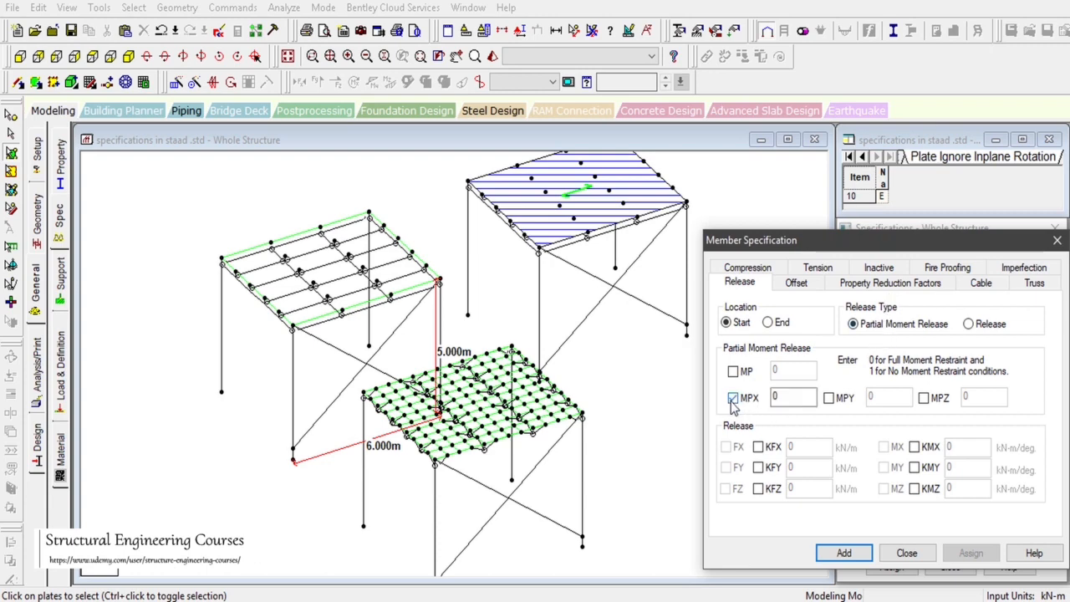
{"action": "left_click", "coordinate": [828, 399]}
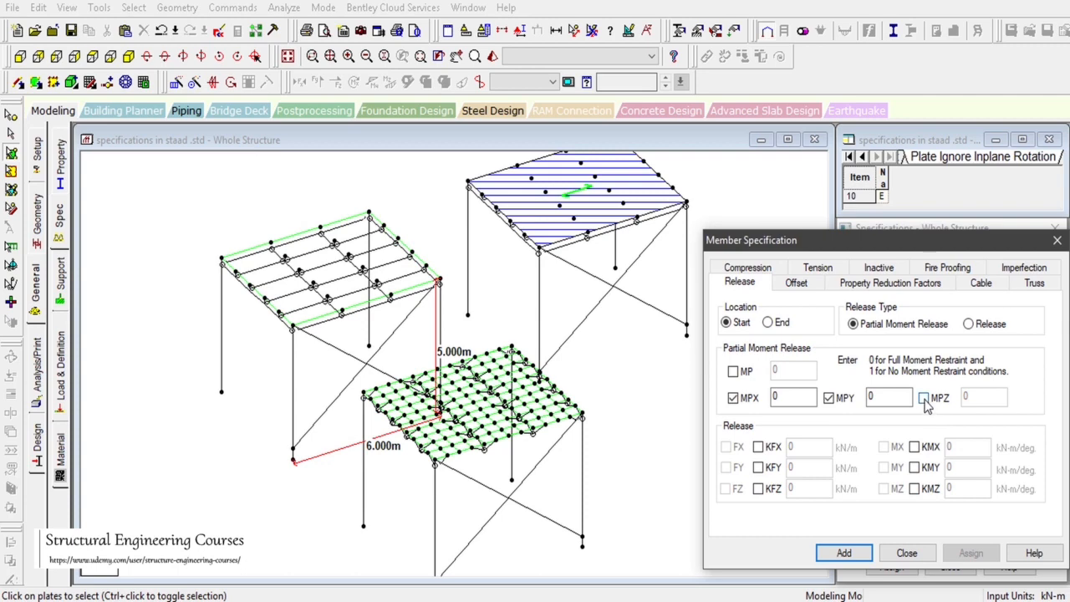
{"action": "left_click", "coordinate": [924, 399]}
{"action": "left_click", "coordinate": [732, 372]}
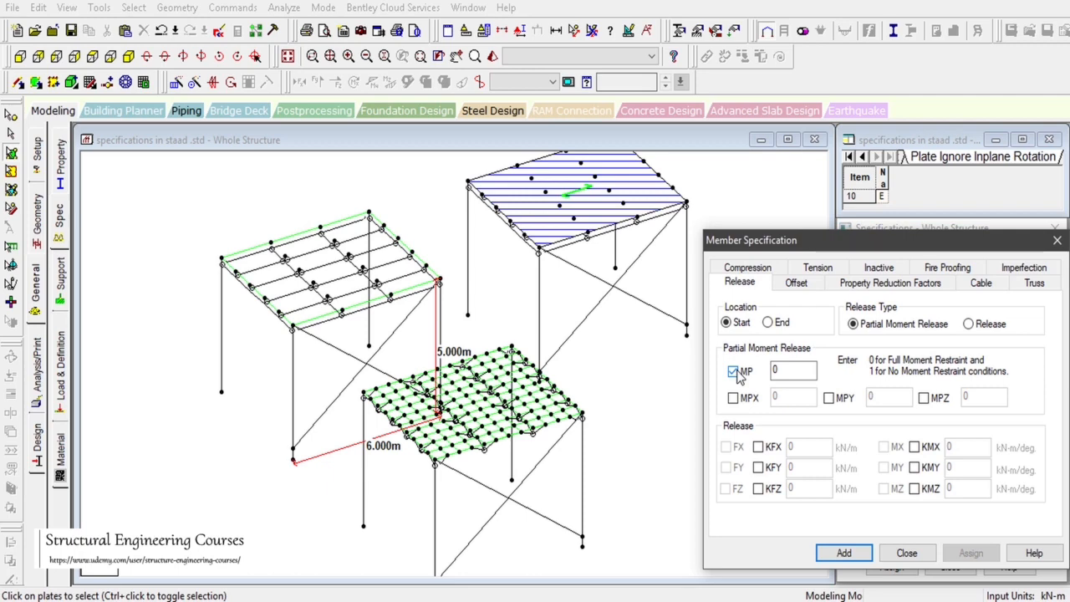
{"action": "left_click", "coordinate": [923, 399]}
{"action": "left_click", "coordinate": [830, 399]}
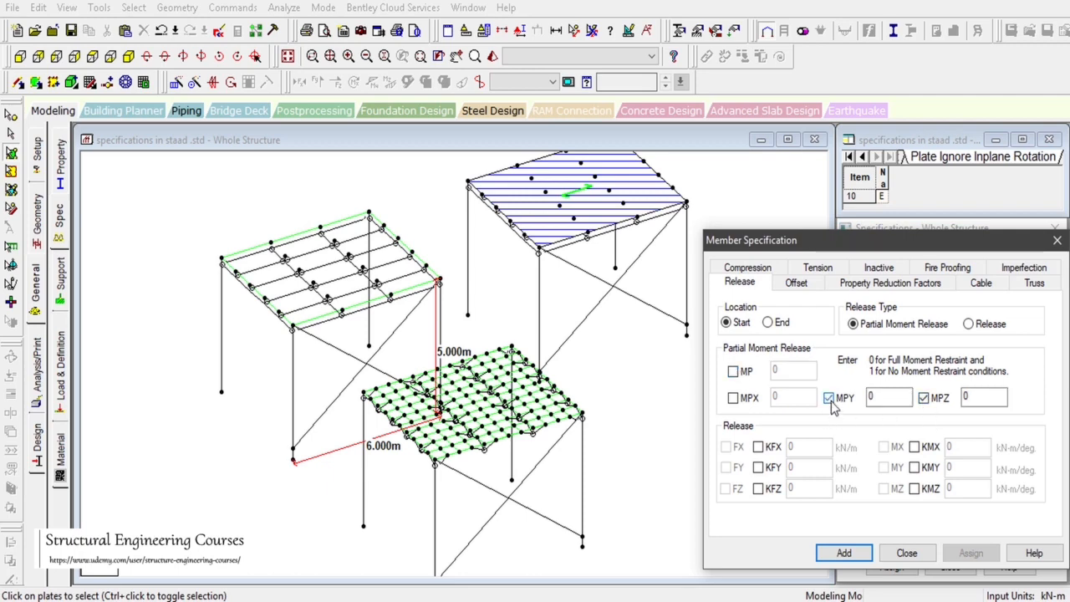
Set the MPY and MPZ partial release factors to 0.3 and add the release to the specifications.
{"action": "left_click", "coordinate": [894, 399]}
{"action": "type", "text": "3"}
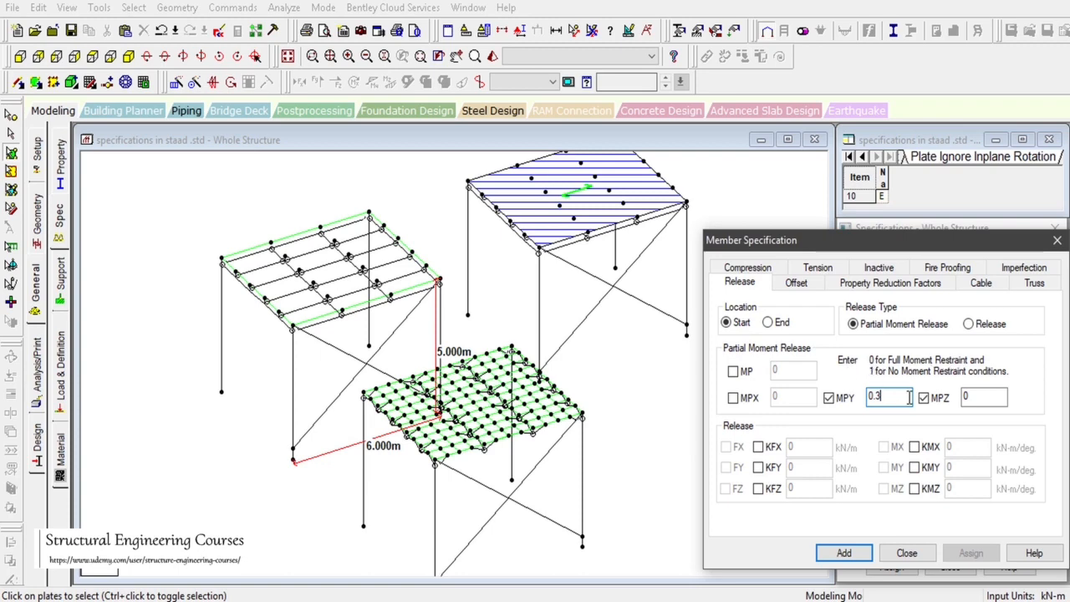
{"action": "left_click", "coordinate": [976, 401]}
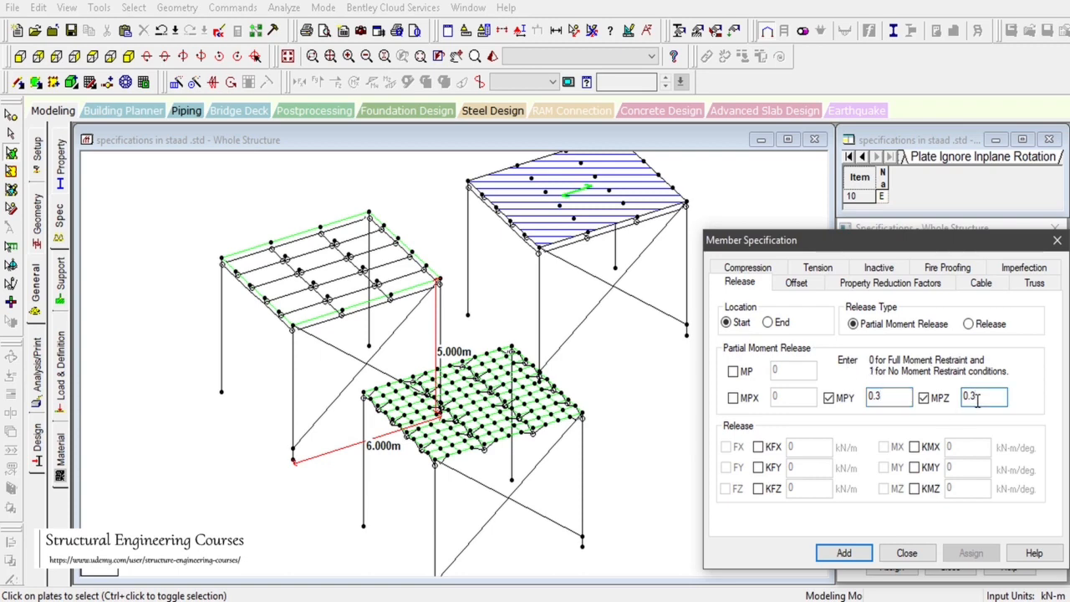
{"action": "left_click", "coordinate": [843, 552]}
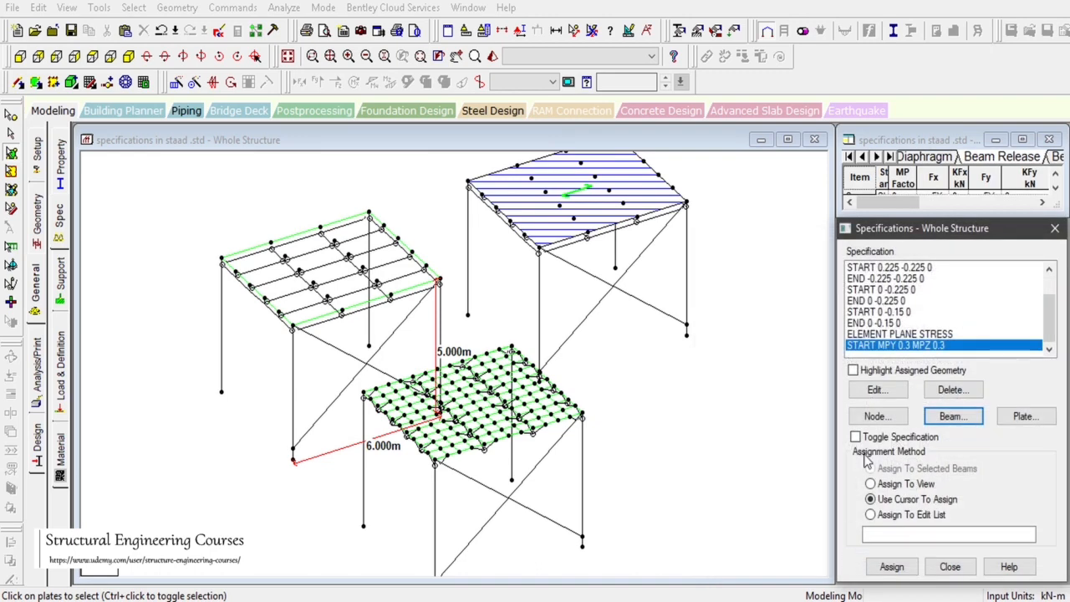
Assign the START MPY 0.3 MPZ 0.3 release to the beam segment at the left frame's front corner.
{"action": "left_click", "coordinate": [10, 134]}
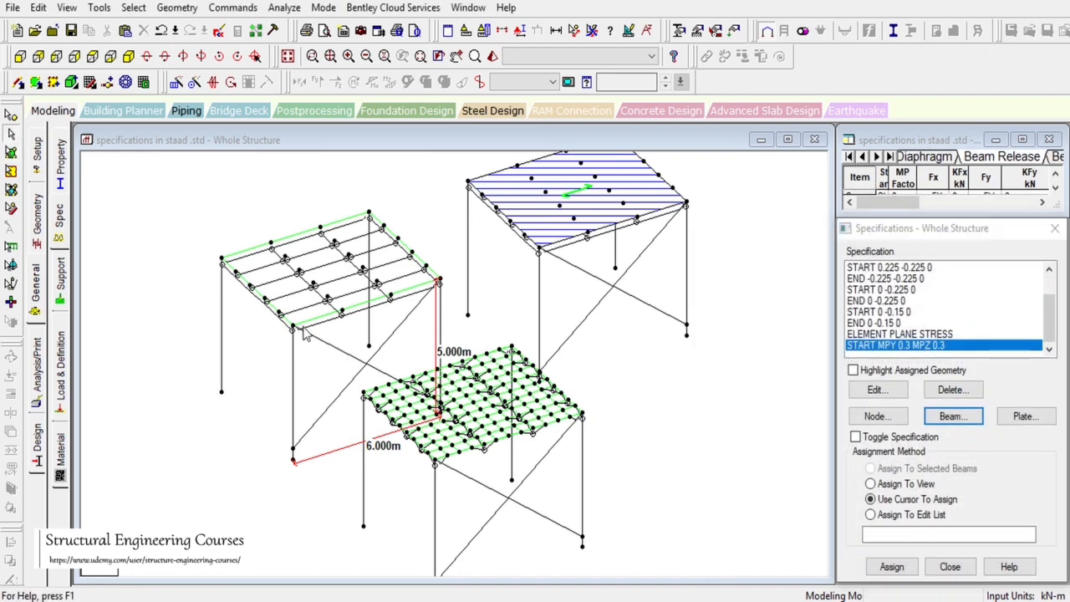
{"action": "left_click", "coordinate": [321, 324]}
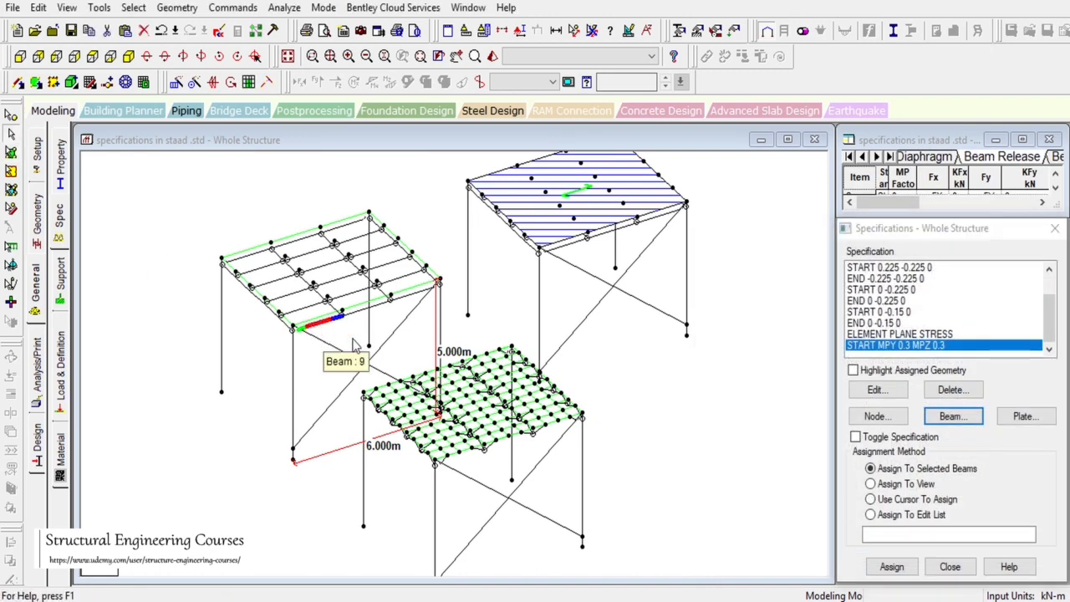
{"action": "left_click", "coordinate": [891, 568]}
{"action": "left_click", "coordinate": [889, 447]}
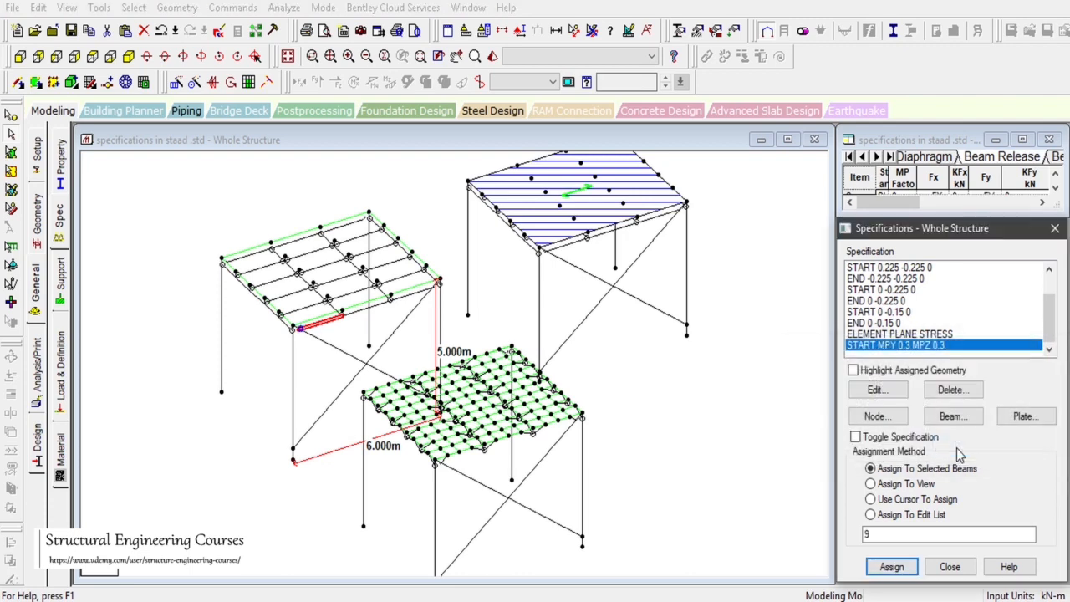
Examine the release mark at the front beam's start and select the corresponding beam segment on the left frame's opposite edge.
{"action": "scroll", "coordinate": [361, 365], "scroll_direction": "up", "scroll_amount": 3}
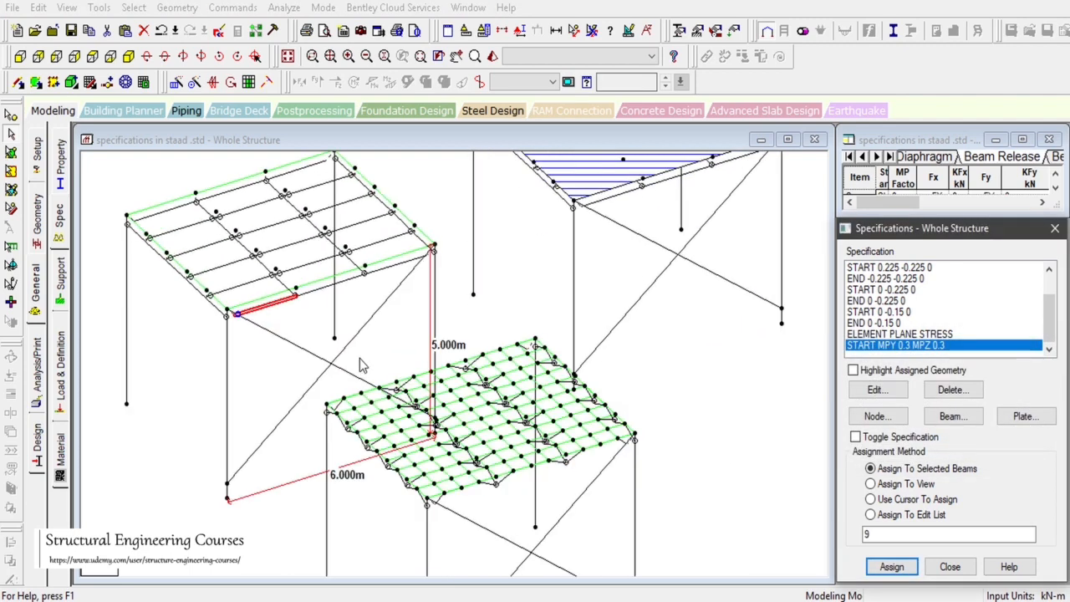
{"action": "scroll", "coordinate": [359, 365], "scroll_direction": "up", "scroll_amount": 1}
{"action": "left_click", "coordinate": [297, 325]}
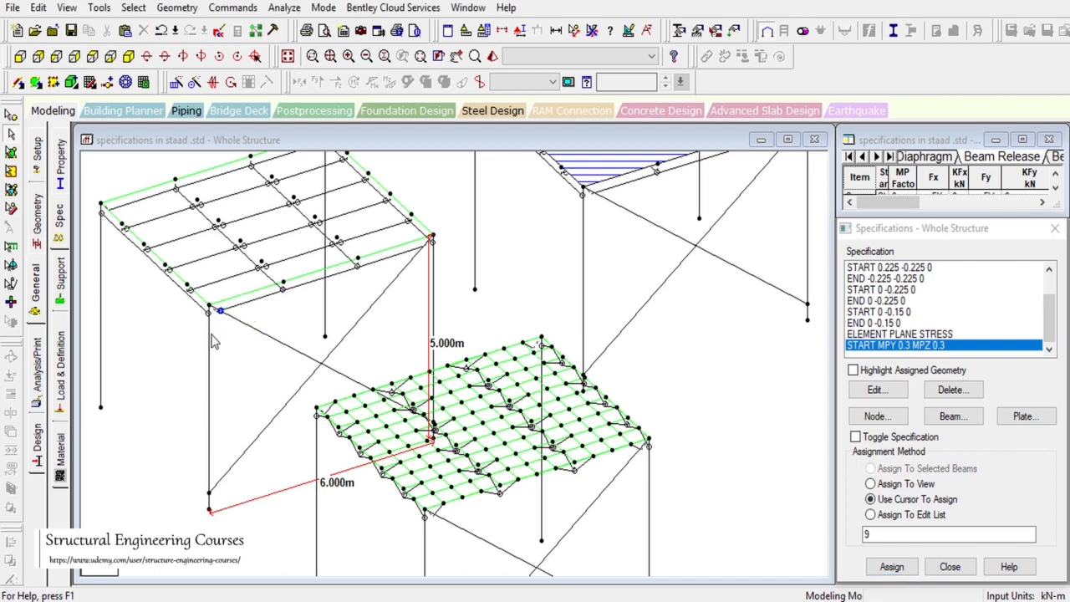
{"action": "left_click", "coordinate": [122, 209]}
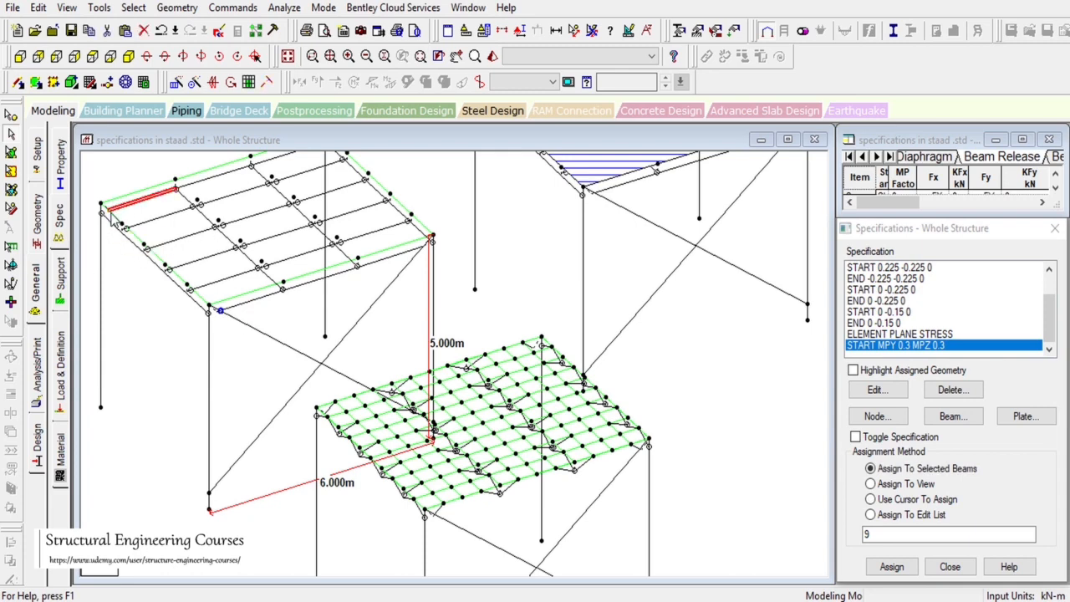
{"action": "scroll", "coordinate": [334, 466], "scroll_direction": "down", "scroll_amount": 1}
{"action": "scroll", "coordinate": [334, 473], "scroll_direction": "down", "scroll_amount": 2}
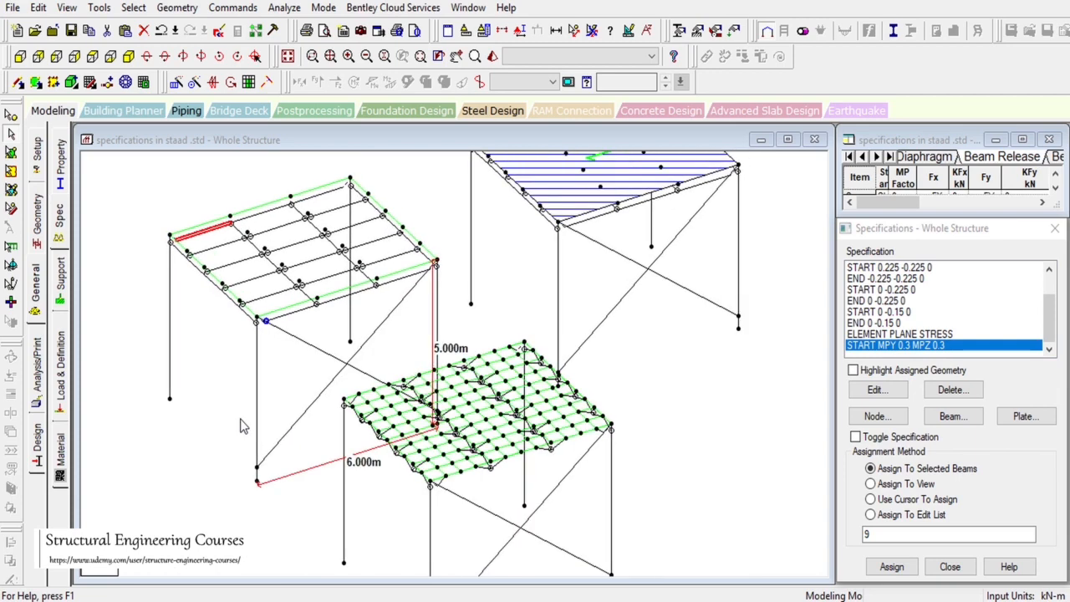
Open a new member release at the start location and review its Partial Moment Release options.
{"action": "left_click", "coordinate": [950, 417]}
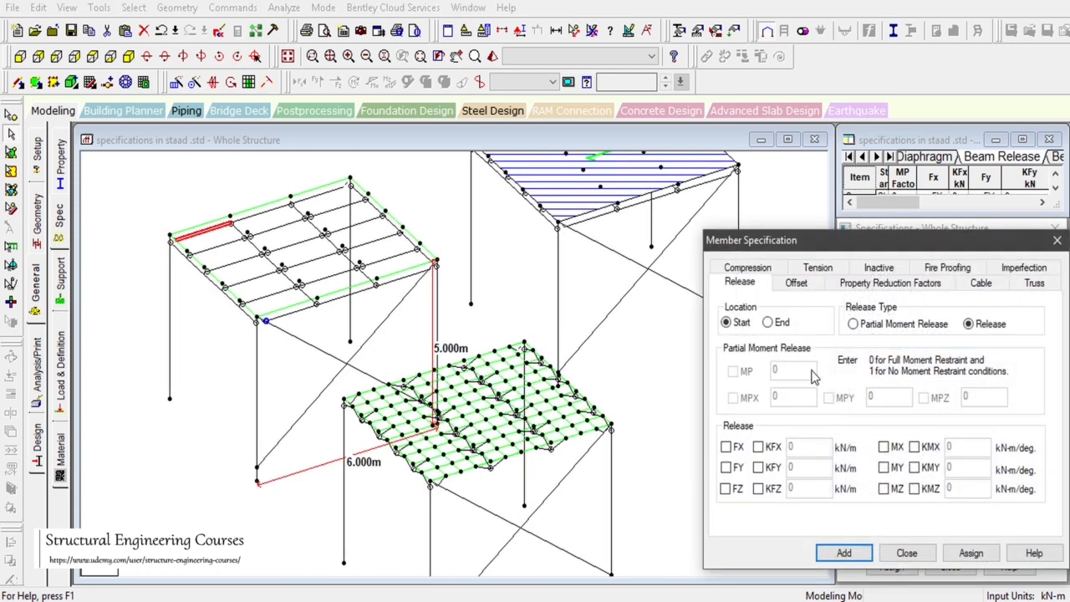
{"action": "left_click", "coordinate": [889, 328]}
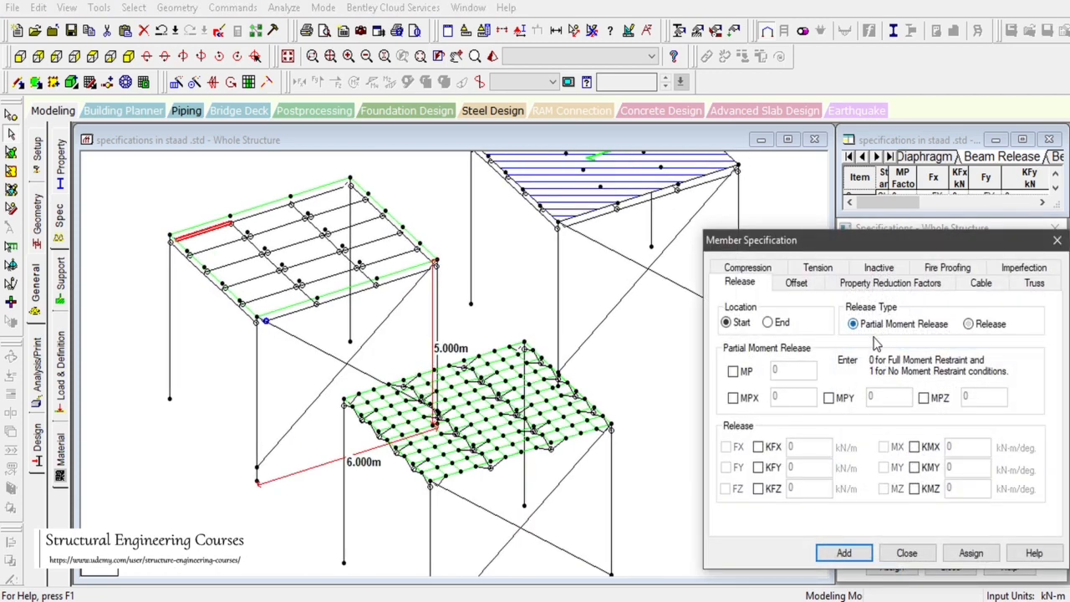
{"action": "left_click", "coordinate": [756, 403]}
{"action": "left_click", "coordinate": [758, 404]}
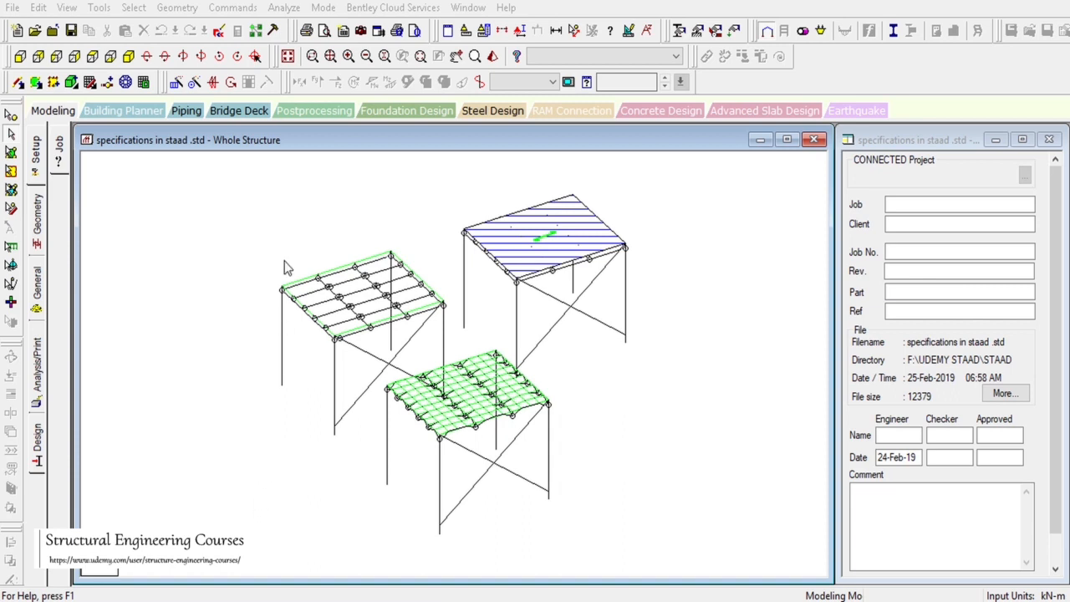
Isolate the column and adjoining beam segment at the left frame's front corner so only these two members are shown.
{"action": "left_click", "coordinate": [335, 372]}
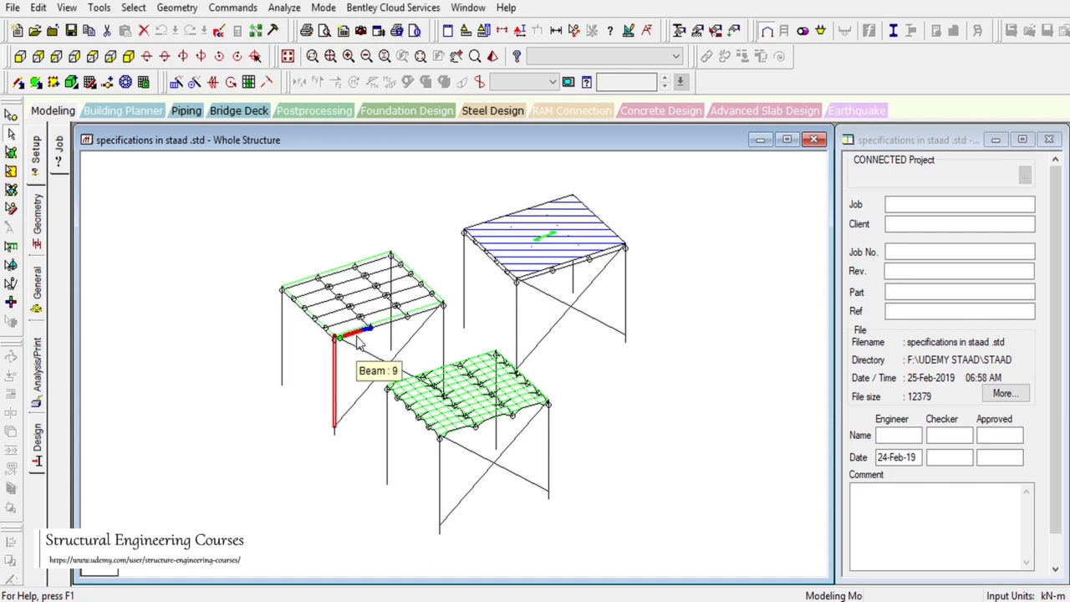
{"action": "left_click", "coordinate": [364, 338]}
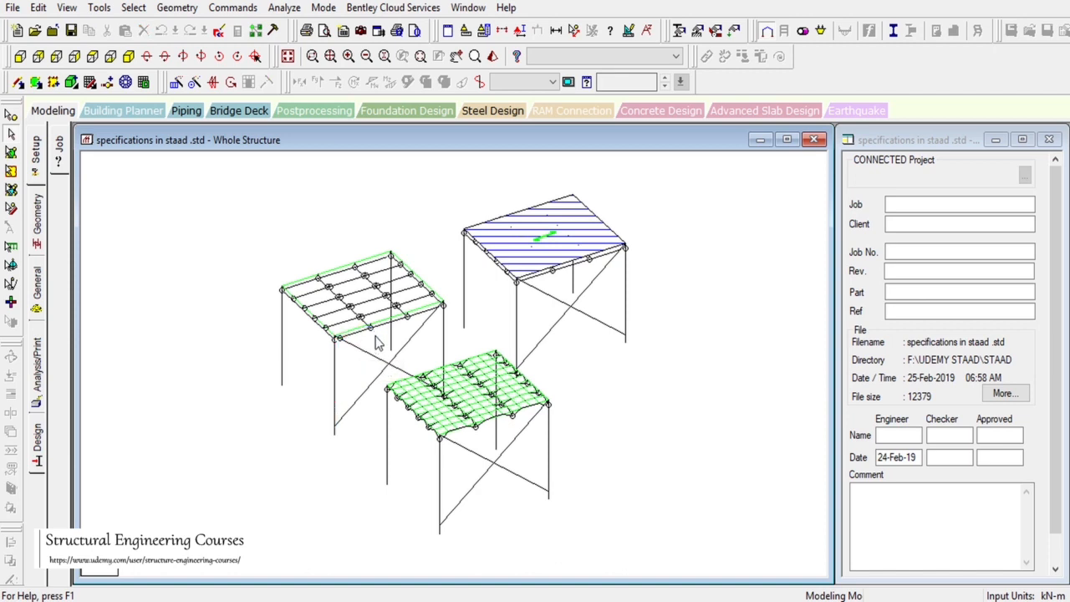
{"action": "left_click", "coordinate": [334, 377]}
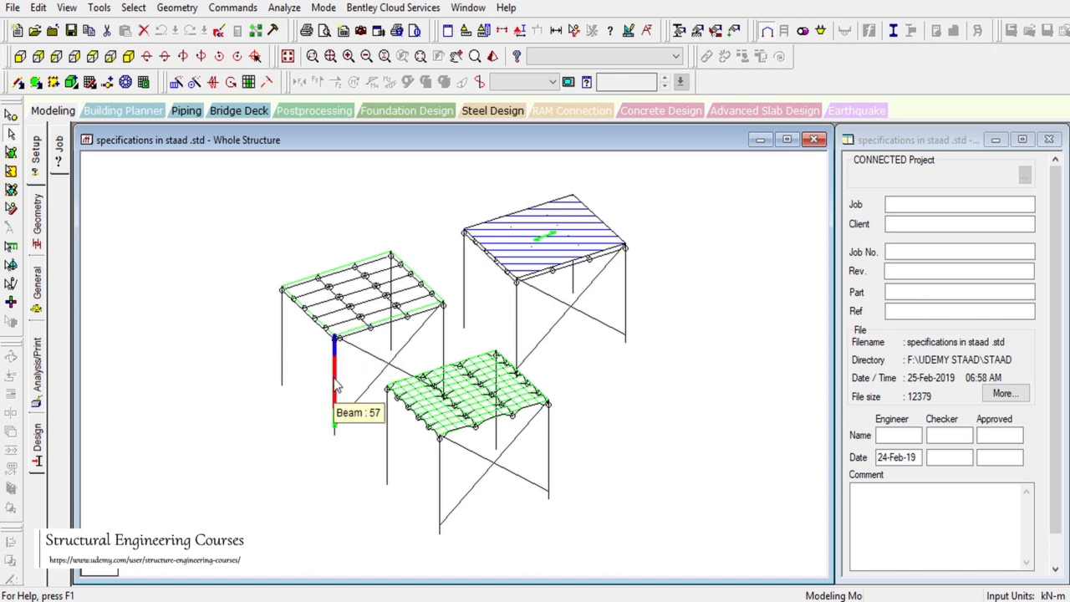
{"action": "left_click", "coordinate": [355, 334], "text": "ctrl"}
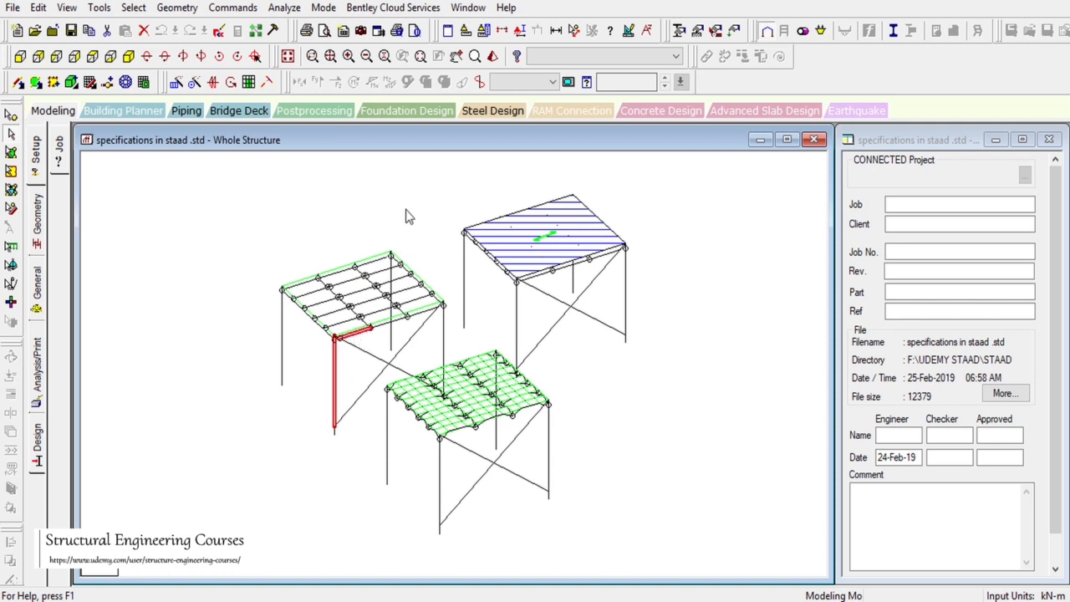
{"action": "left_click", "coordinate": [64, 11]}
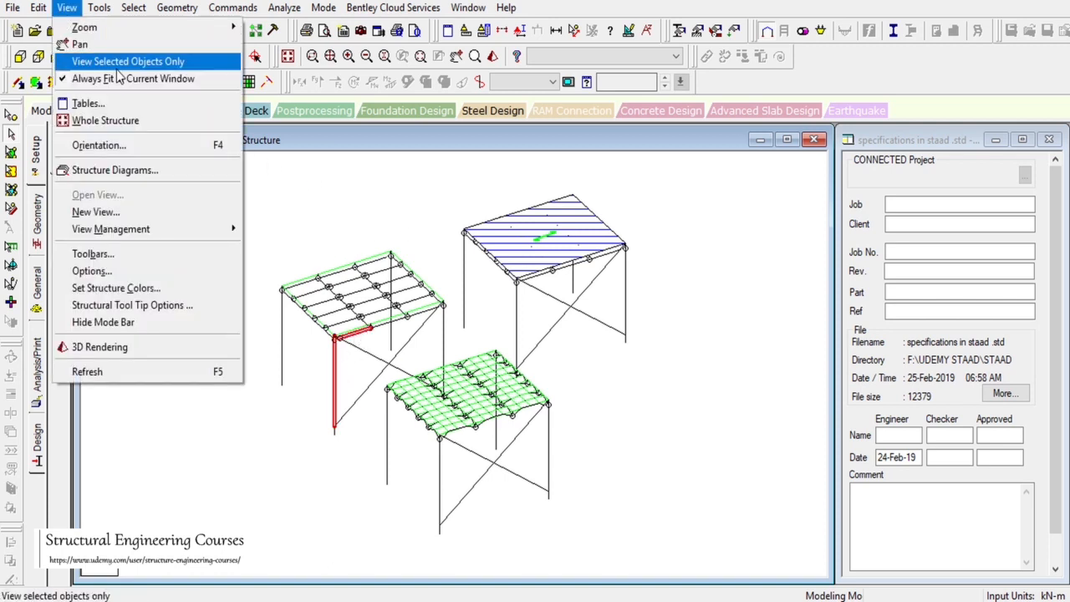
{"action": "left_click", "coordinate": [117, 61]}
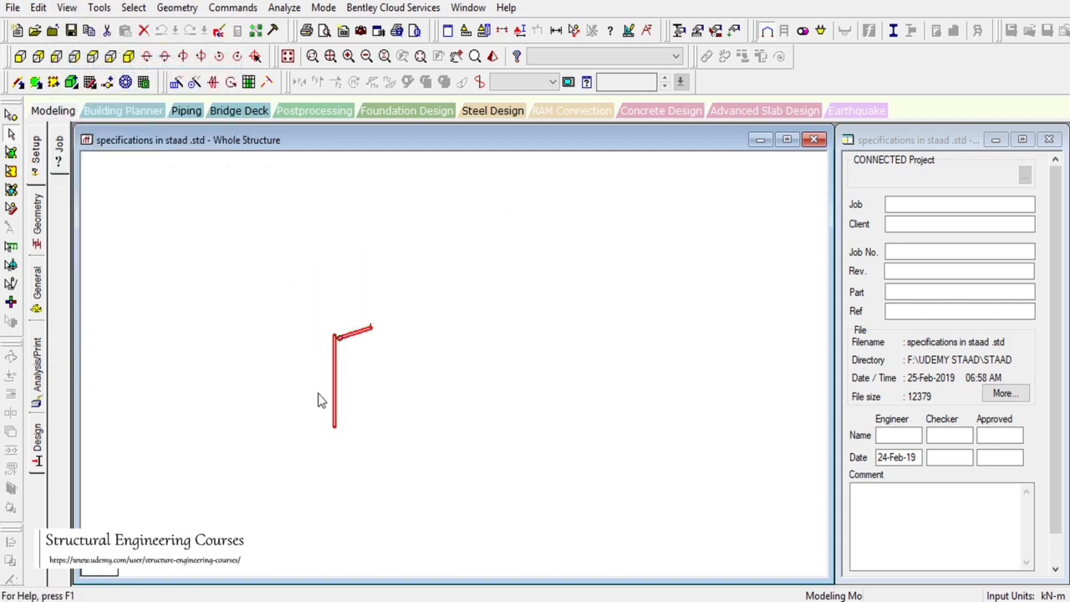
Turn on the display of member orientation axes for the isolated column and beam segment.
{"action": "left_click", "coordinate": [456, 56]}
{"action": "left_click_drag", "start_coordinate": [456, 378], "coordinate": [595, 372]}
{"action": "scroll", "coordinate": [514, 422], "scroll_direction": "up", "scroll_amount": 3}
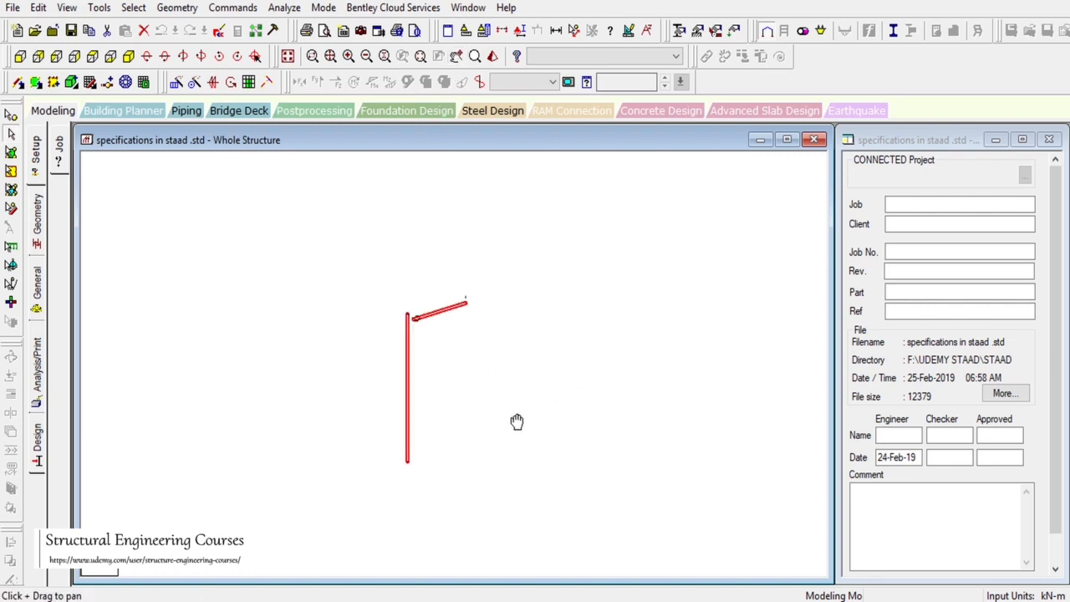
{"action": "key", "text": "shift+o"}
{"action": "left_click", "coordinate": [521, 370]}
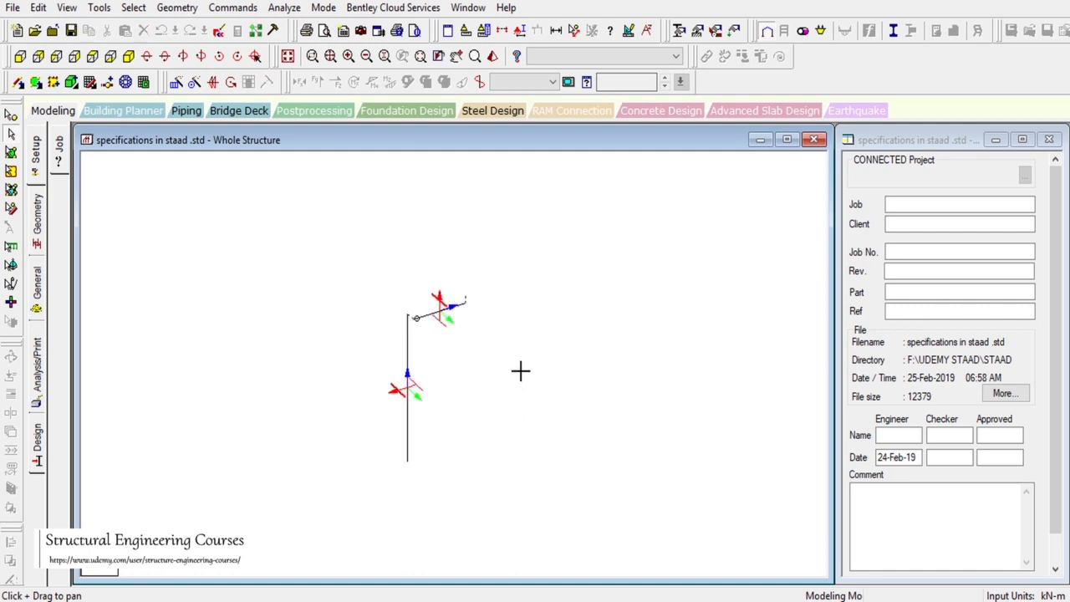
{"action": "scroll", "coordinate": [502, 384], "scroll_direction": "up", "scroll_amount": 3}
{"action": "scroll", "coordinate": [491, 387], "scroll_direction": "up", "scroll_amount": 2}
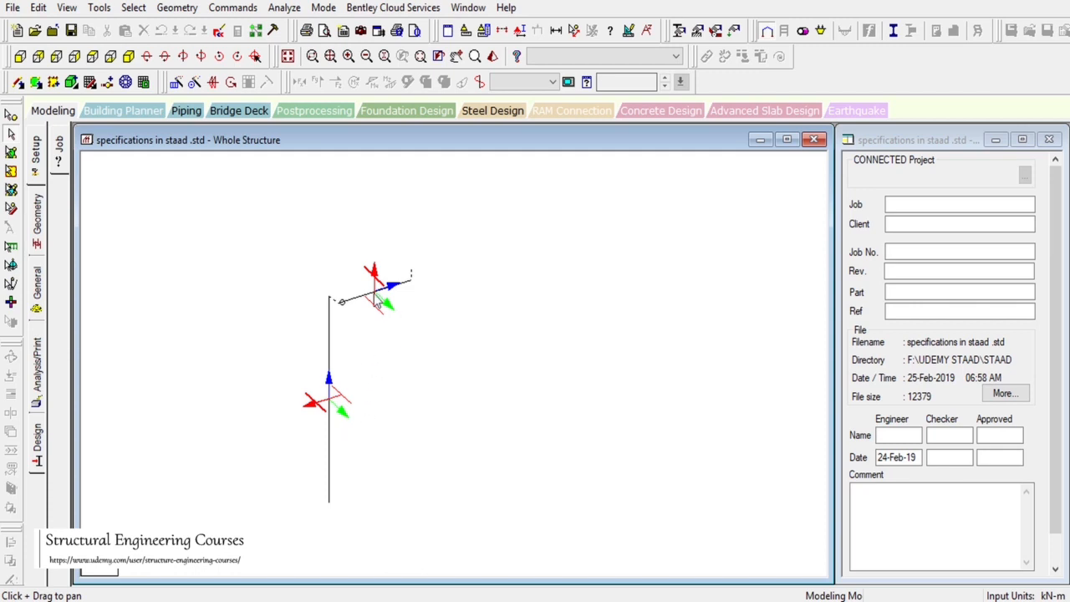
Examine the local axes of the column and beam segment, select both members, and redisplay the whole structure.
{"action": "left_click", "coordinate": [329, 334]}
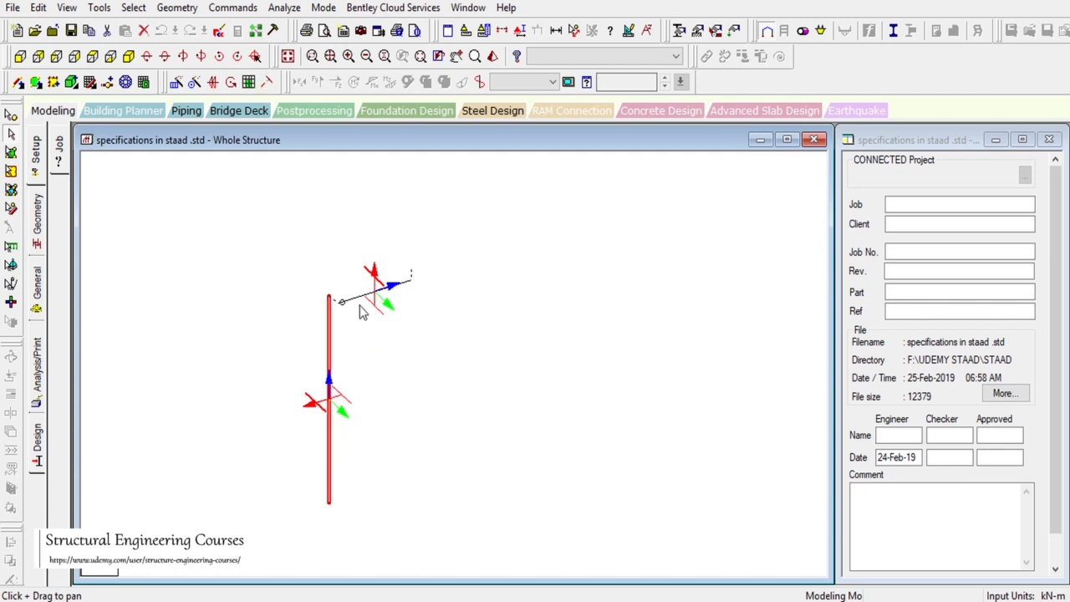
{"action": "left_click", "coordinate": [360, 298]}
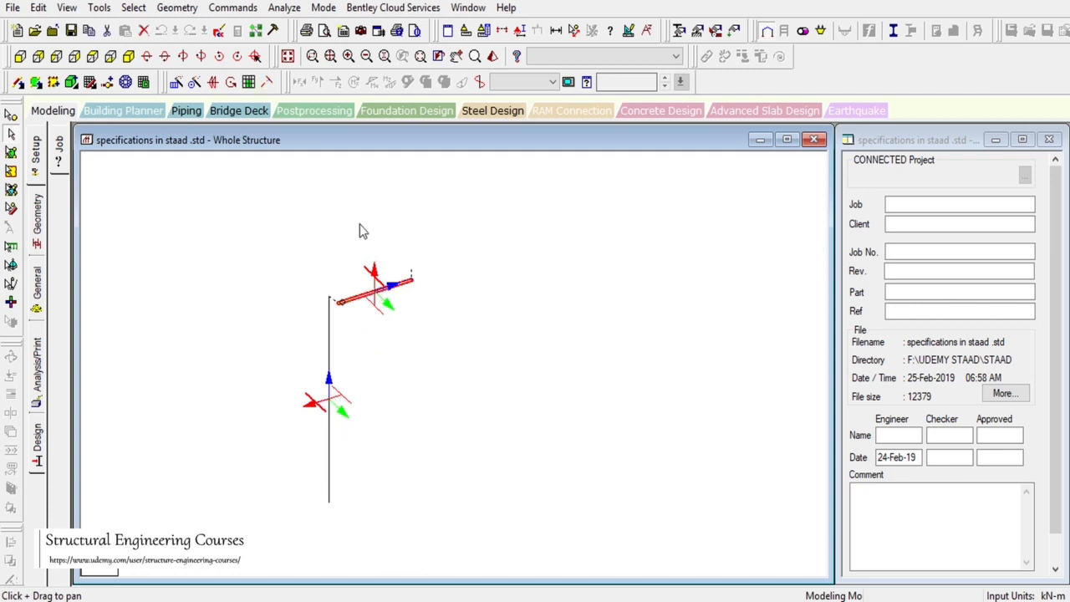
{"action": "left_click_drag", "start_coordinate": [222, 234], "coordinate": [626, 591]}
{"action": "left_click", "coordinate": [288, 56]}
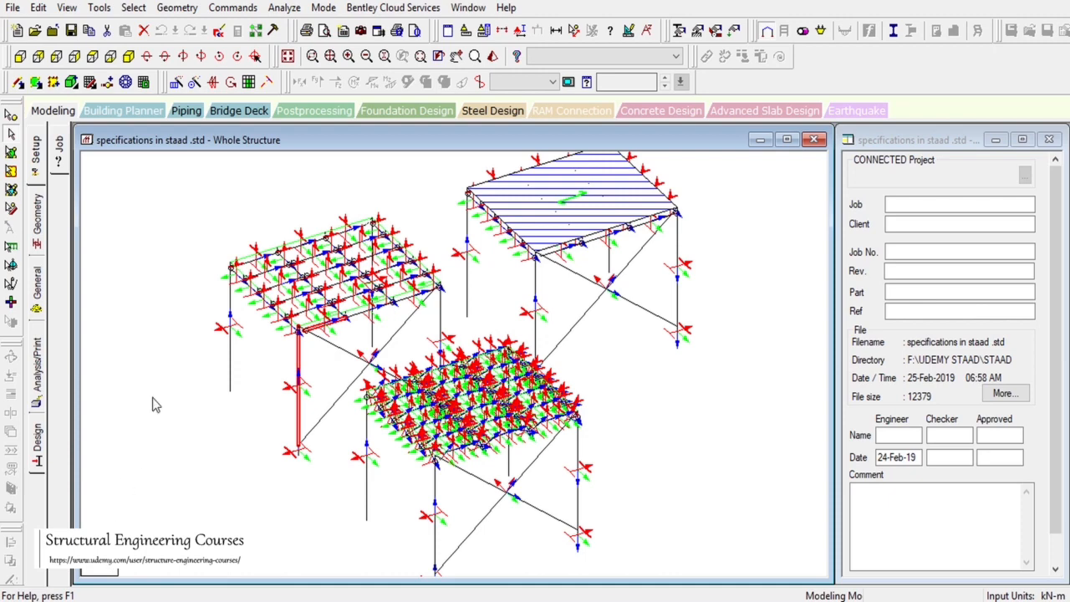
Show only the selected column and beam segment with their local axes and clear the selection.
{"action": "left_click", "coordinate": [67, 8]}
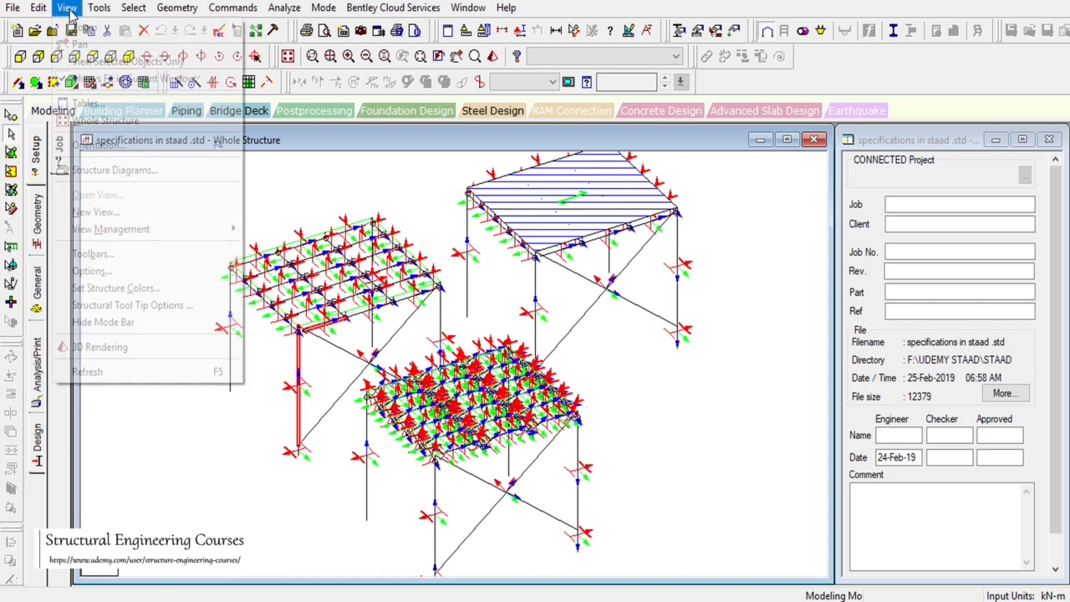
{"action": "left_click", "coordinate": [92, 61]}
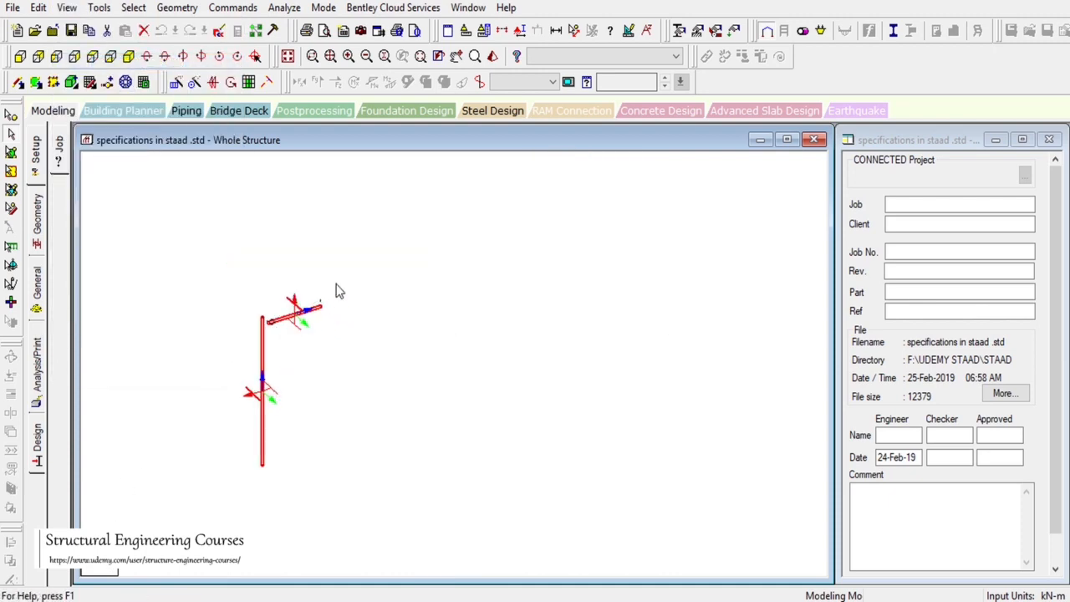
{"action": "left_click", "coordinate": [457, 56]}
{"action": "left_click_drag", "start_coordinate": [372, 393], "coordinate": [478, 436]}
{"action": "left_click", "coordinate": [11, 133]}
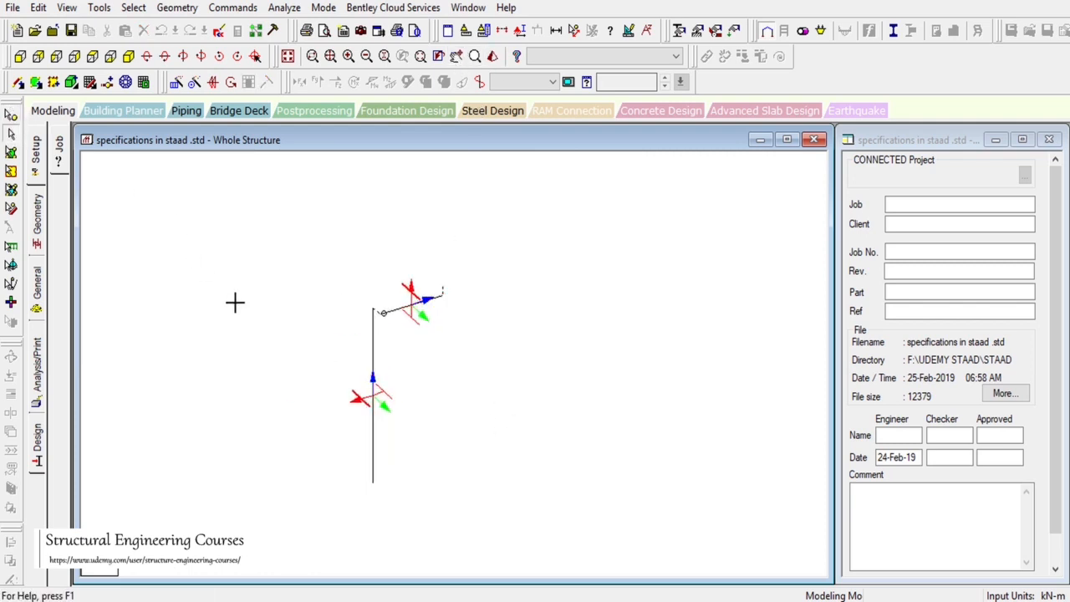
Compare the local axes of the column and beam segment with the colour key in LOCAL AXIS.txt in Notepad.
{"action": "left_click", "coordinate": [756, 600]}
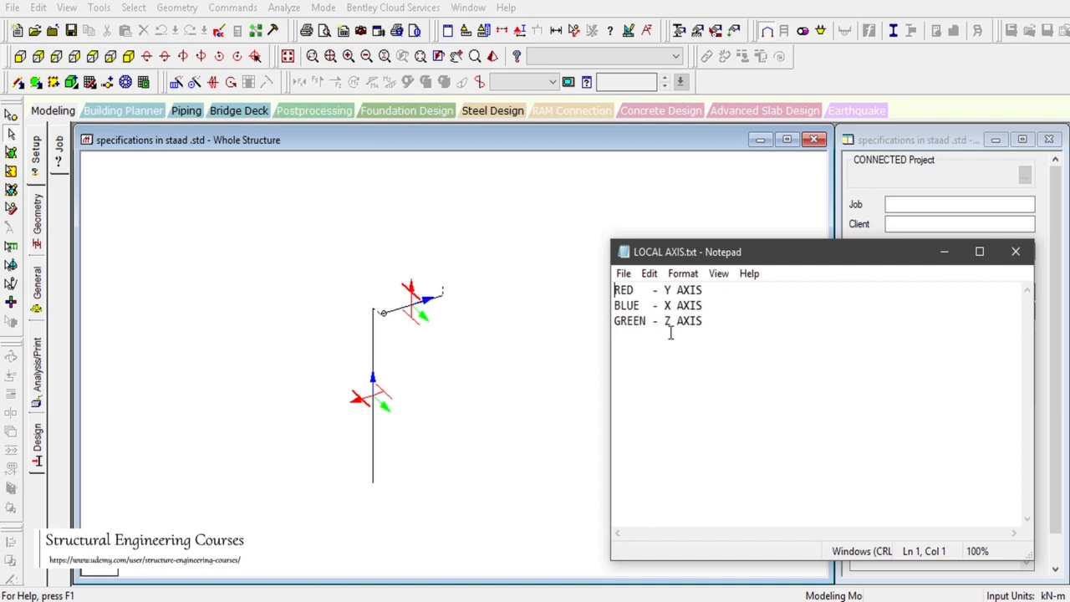
{"action": "left_click", "coordinate": [376, 412]}
{"action": "key", "text": "alt+Tab"}
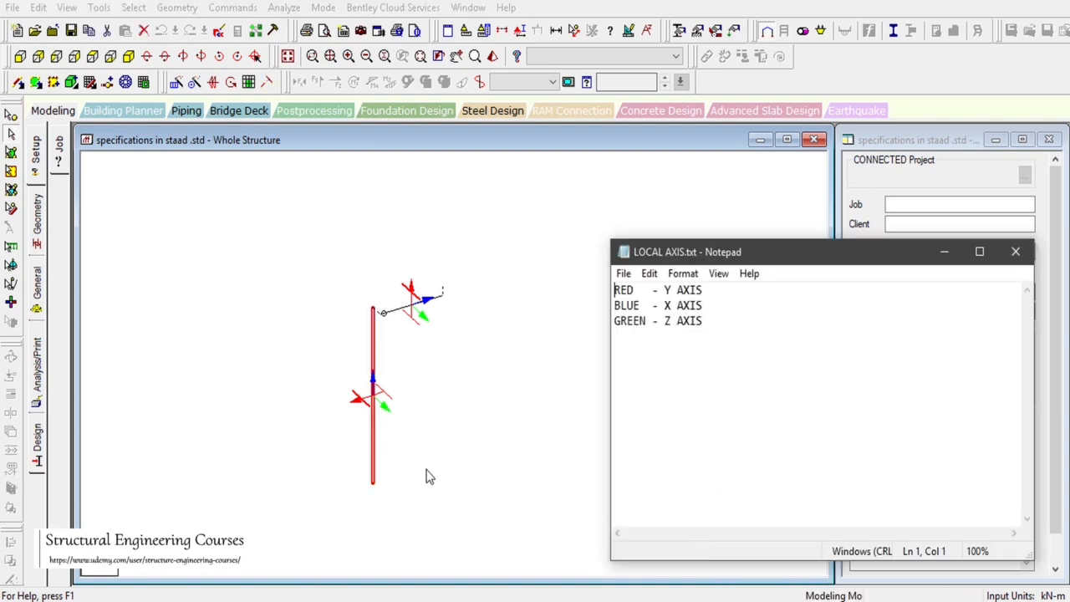
{"action": "left_click", "coordinate": [375, 390]}
{"action": "left_click", "coordinate": [411, 304]}
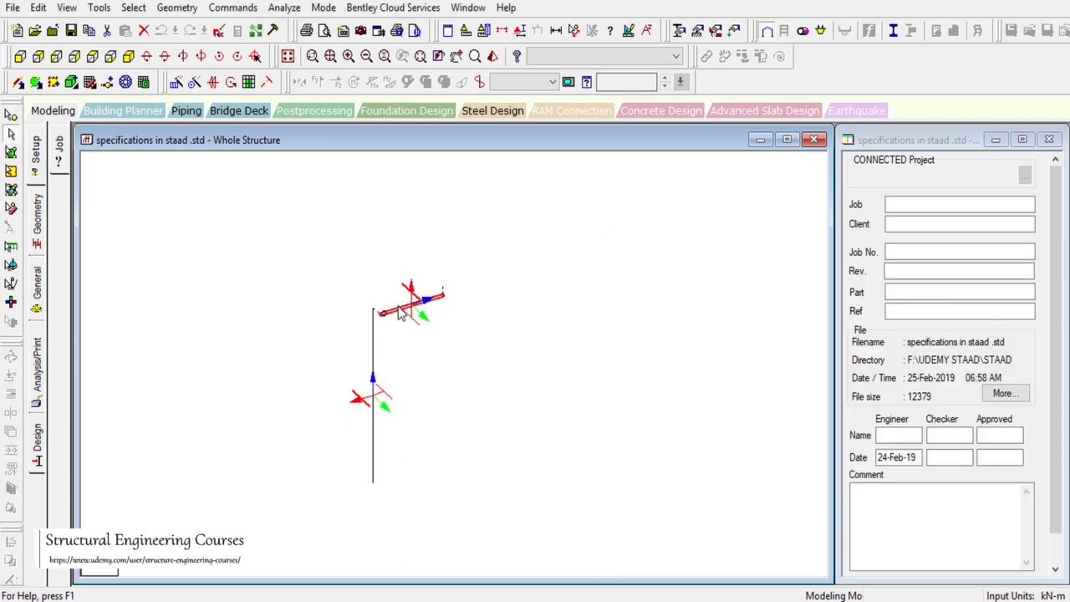
{"action": "key", "text": "alt+Tab"}
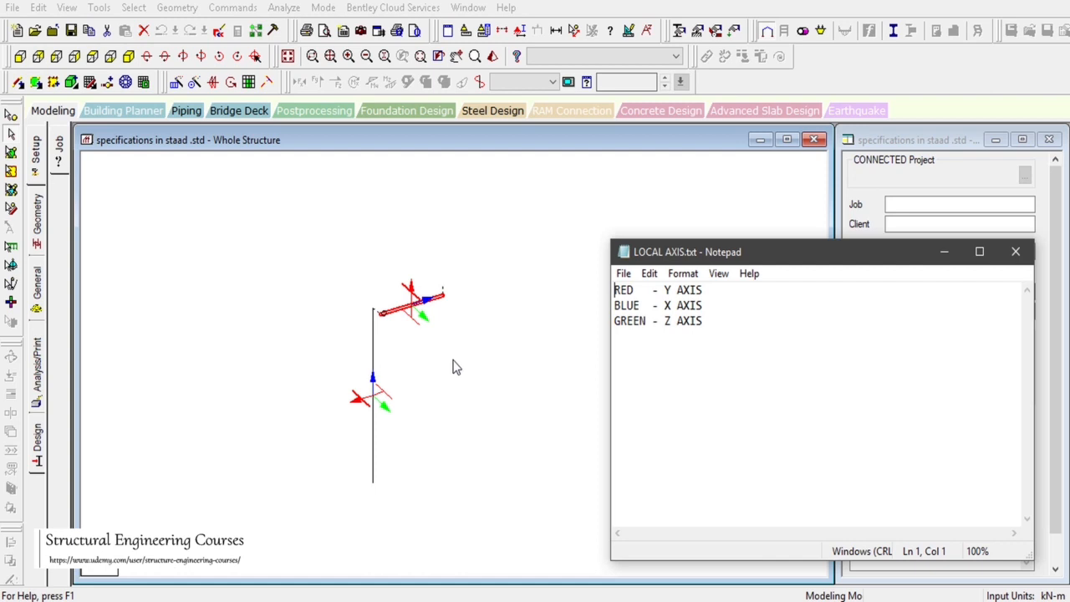
{"action": "left_click", "coordinate": [412, 309]}
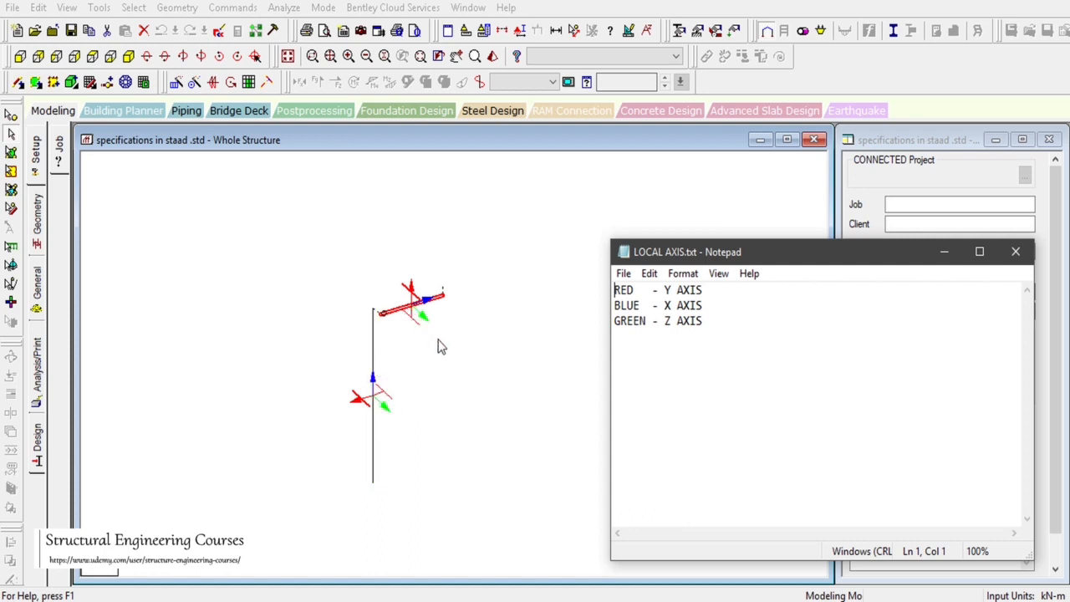
{"action": "left_click_drag", "start_coordinate": [313, 220], "coordinate": [510, 514]}
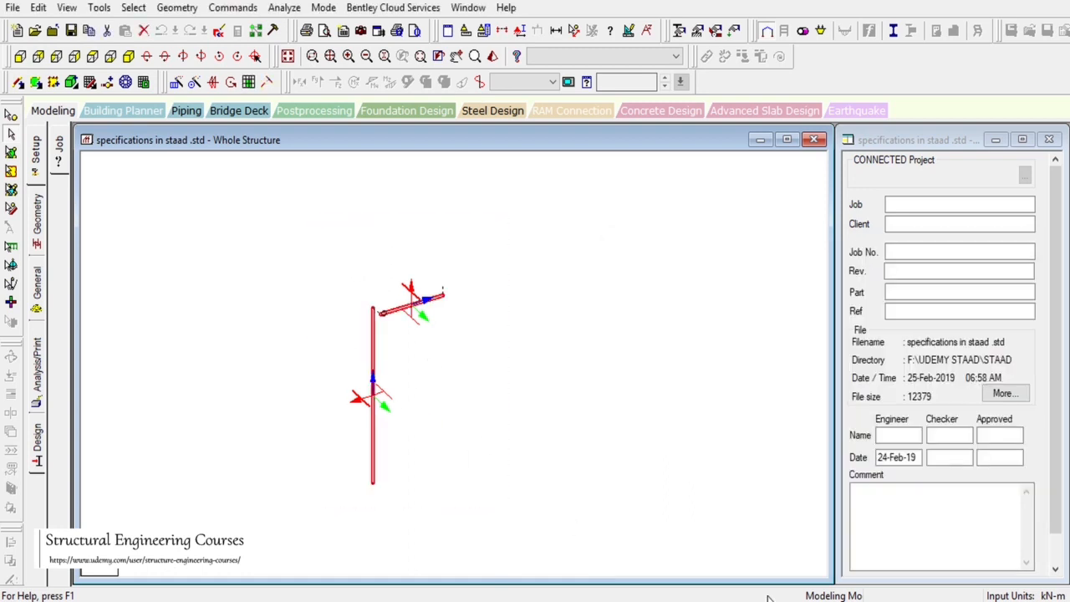
{"action": "left_click", "coordinate": [794, 601]}
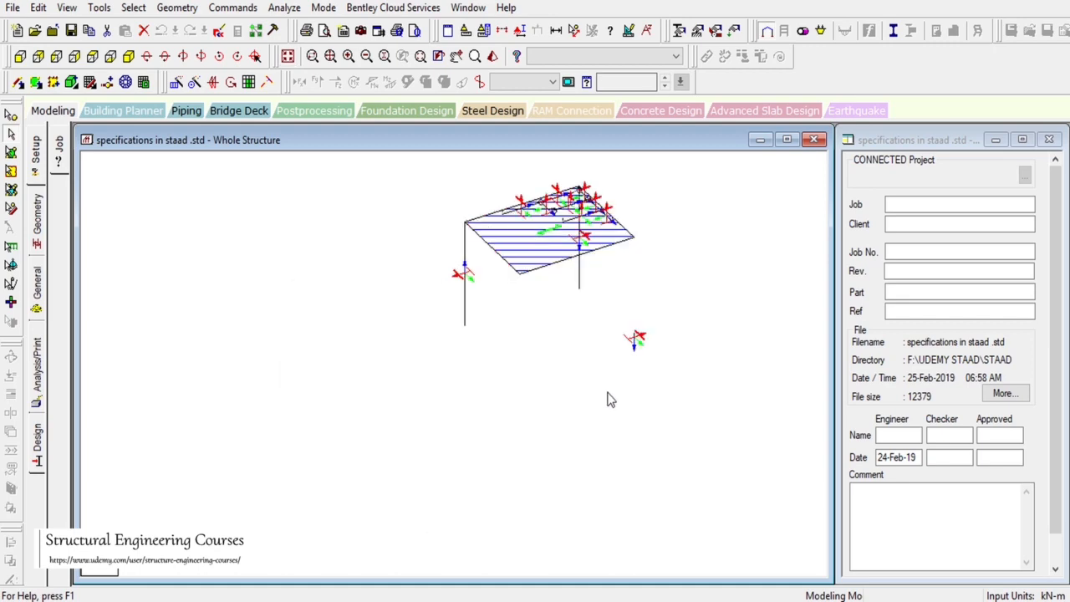
Isolate the diagonal brace running down from the front frame's front corner to view its local axes.
{"action": "scroll", "coordinate": [607, 396], "scroll_direction": "up", "scroll_amount": 1}
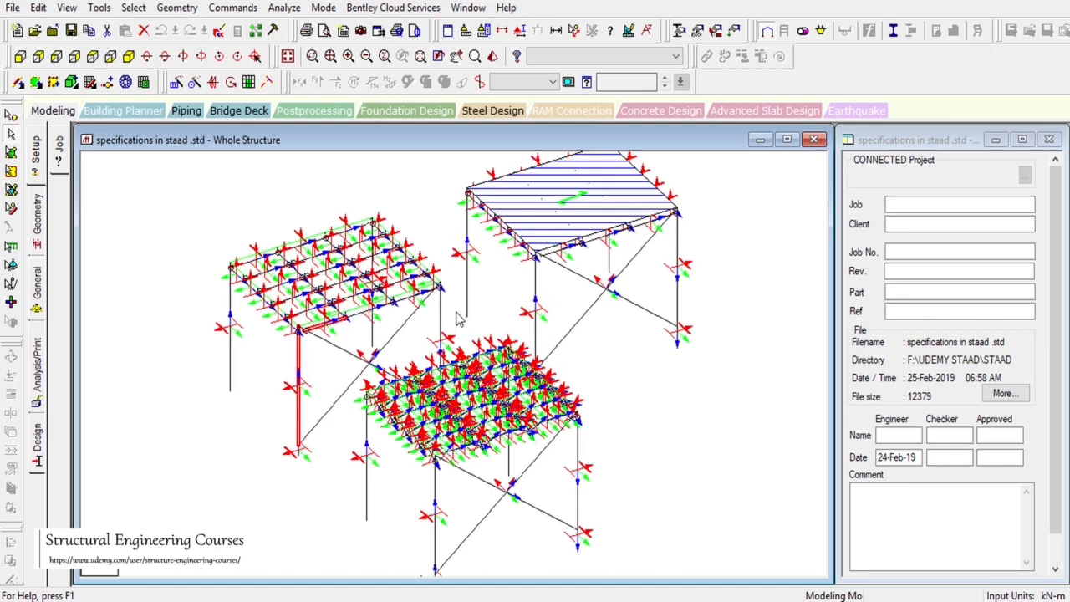
{"action": "left_click", "coordinate": [475, 482]}
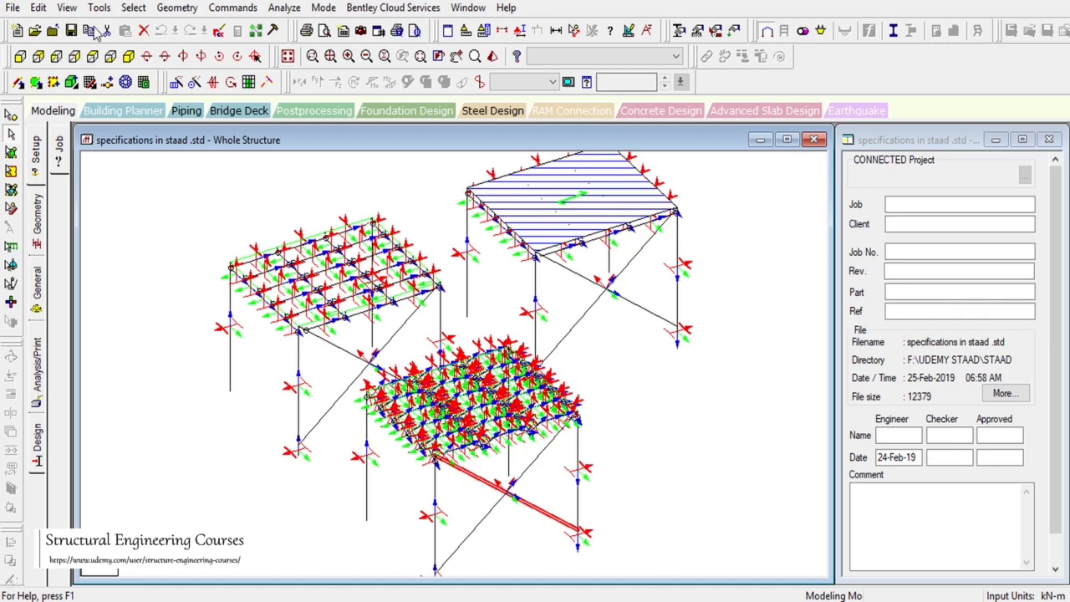
{"action": "left_click", "coordinate": [66, 8]}
{"action": "left_click", "coordinate": [133, 60]}
{"action": "scroll", "coordinate": [514, 520], "scroll_direction": "up", "scroll_amount": 1}
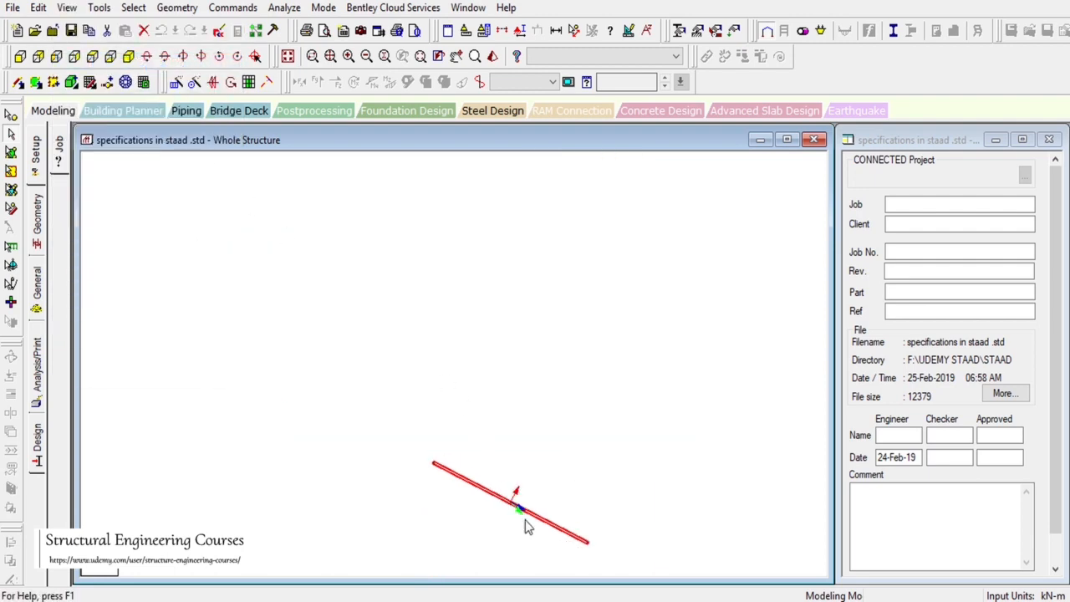
{"action": "left_click", "coordinate": [538, 485]}
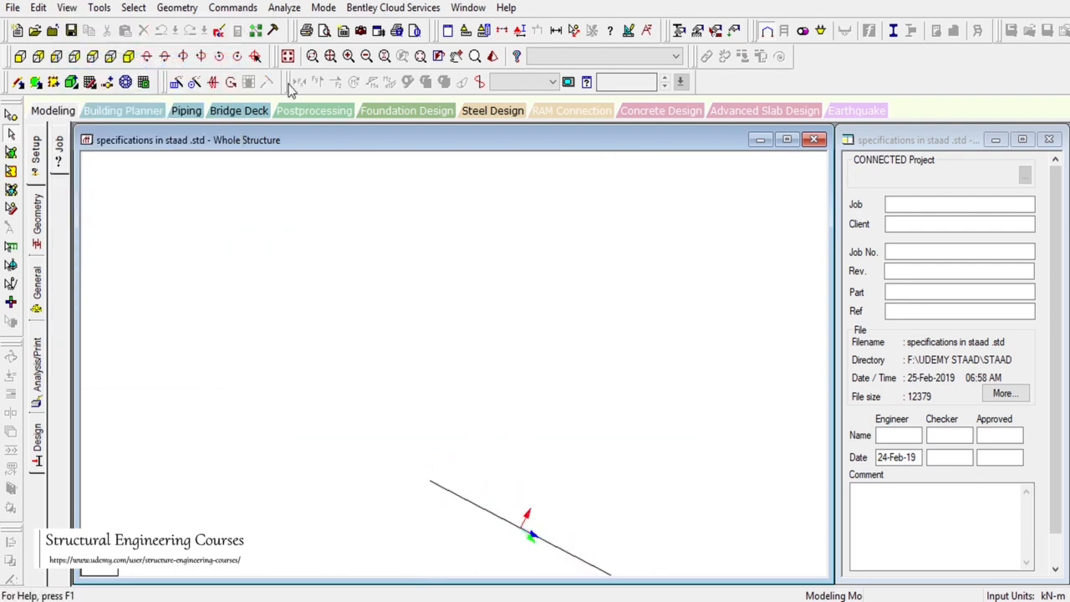
Examine the brace's local axes in front and isometric views, and redisplay the whole structure.
{"action": "left_click", "coordinate": [37, 56]}
{"action": "left_click", "coordinate": [56, 56]}
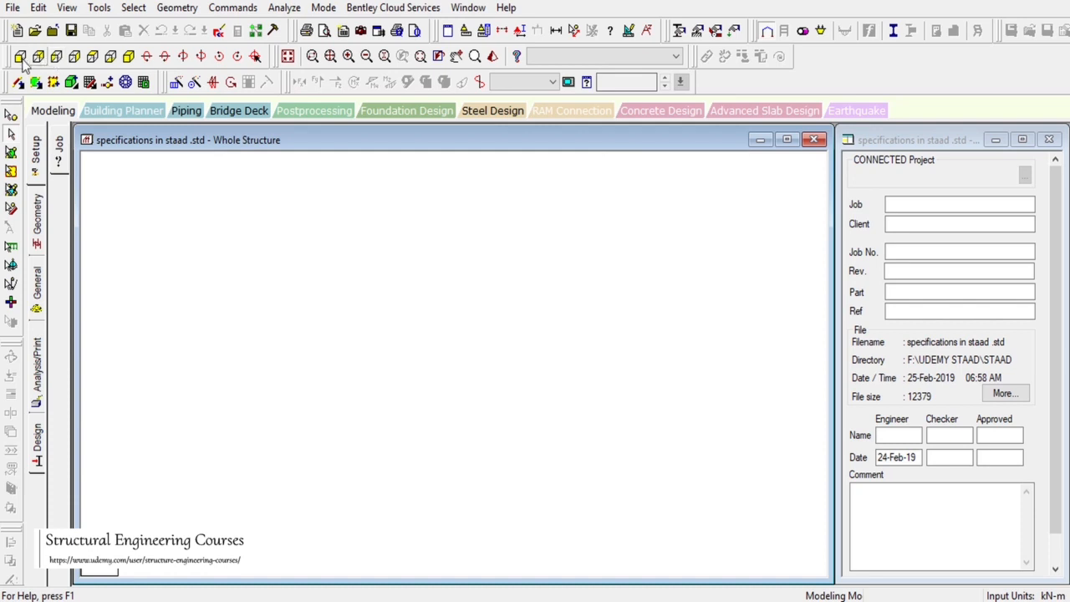
{"action": "left_click", "coordinate": [21, 59]}
{"action": "scroll", "coordinate": [374, 299], "scroll_direction": "down", "scroll_amount": 3}
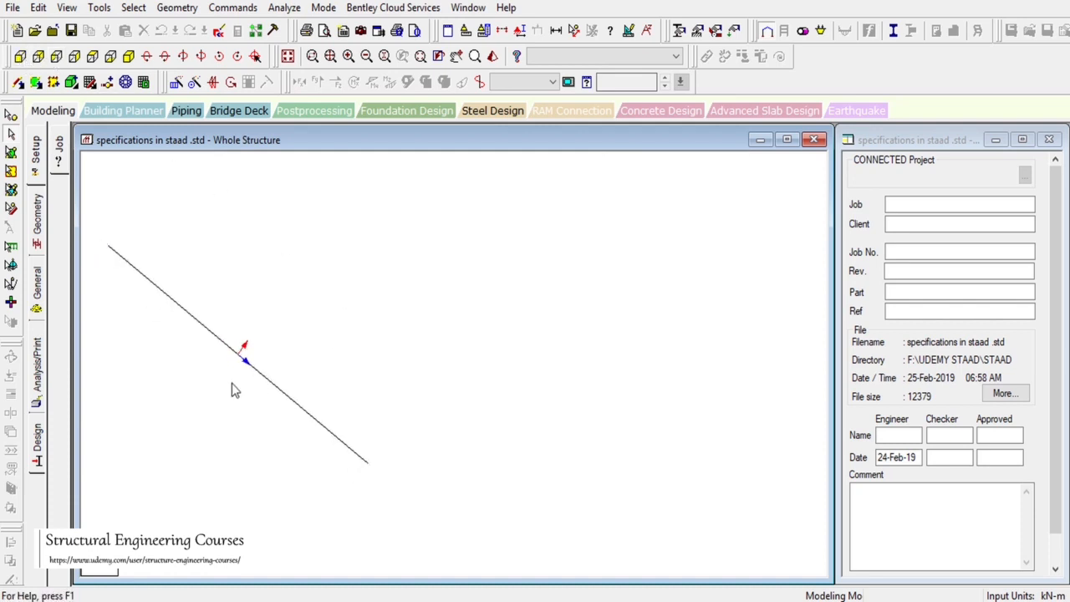
{"action": "left_click", "coordinate": [128, 56]}
{"action": "scroll", "coordinate": [533, 442], "scroll_direction": "up", "scroll_amount": 3}
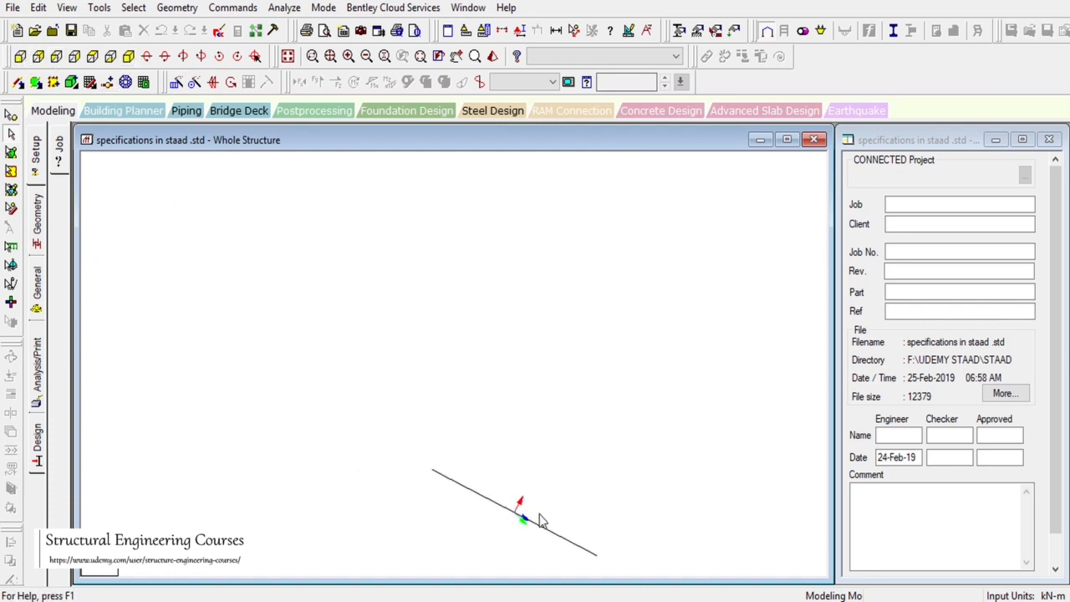
{"action": "left_click", "coordinate": [288, 56]}
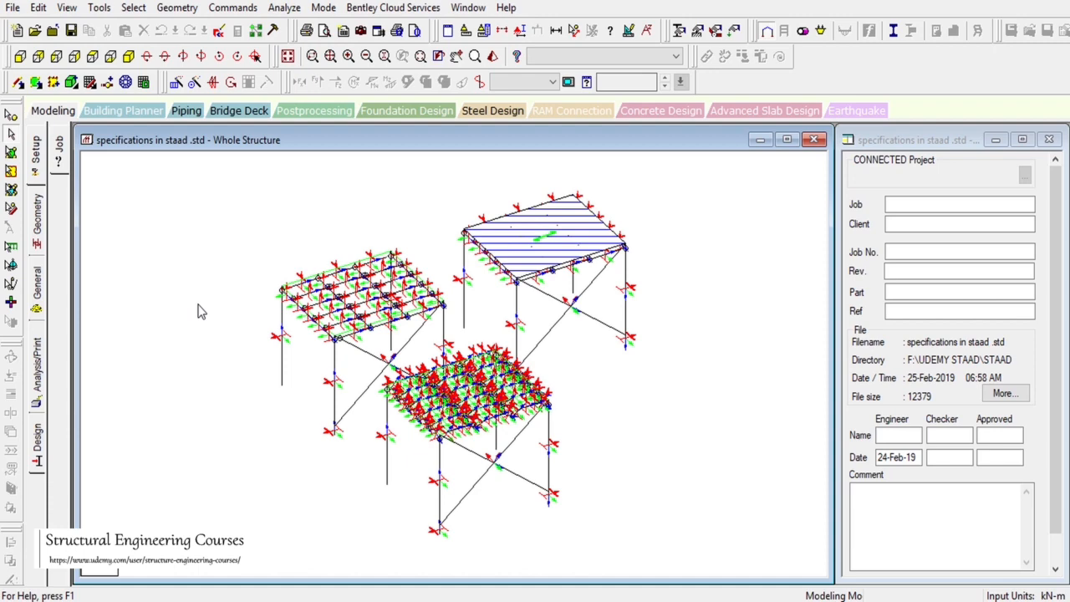
Review the Primary options for adding a new load case under Load Cases Details, and leave without adding one.
{"action": "left_click", "coordinate": [37, 292]}
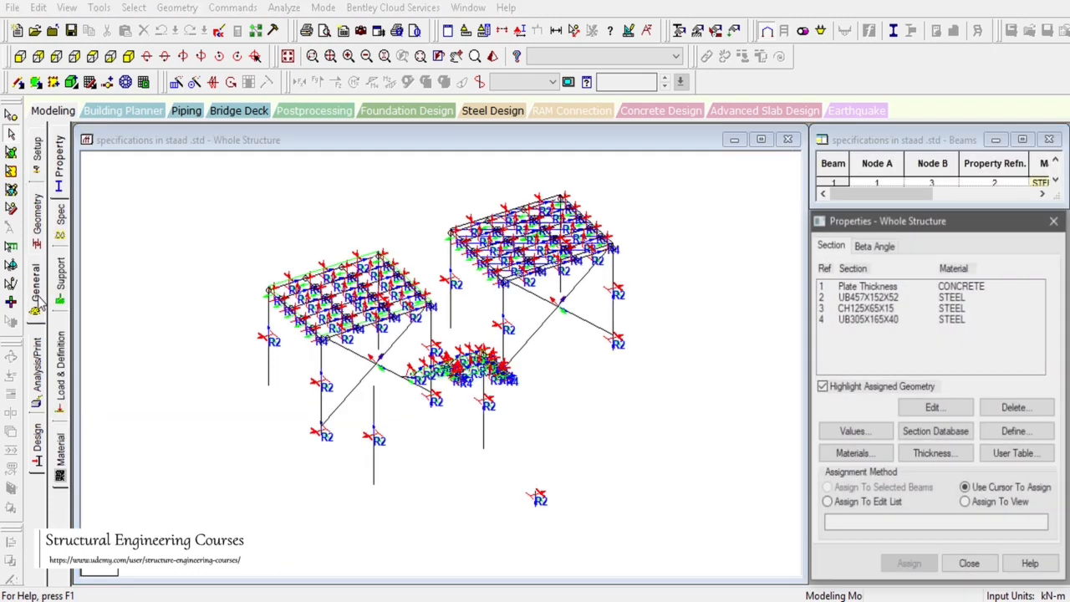
{"action": "left_click", "coordinate": [65, 374]}
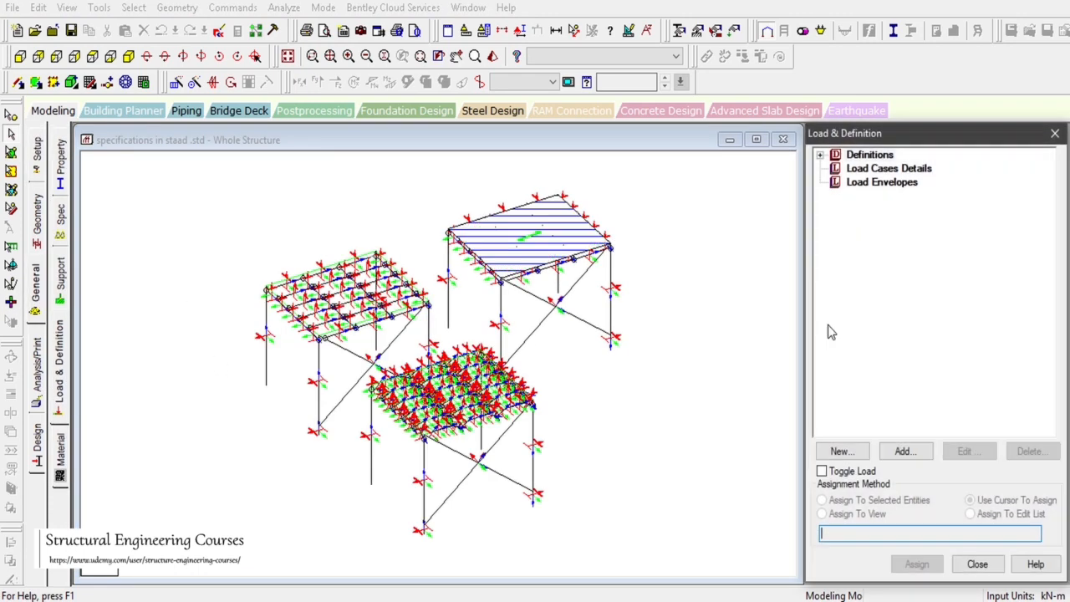
{"action": "left_click", "coordinate": [870, 170]}
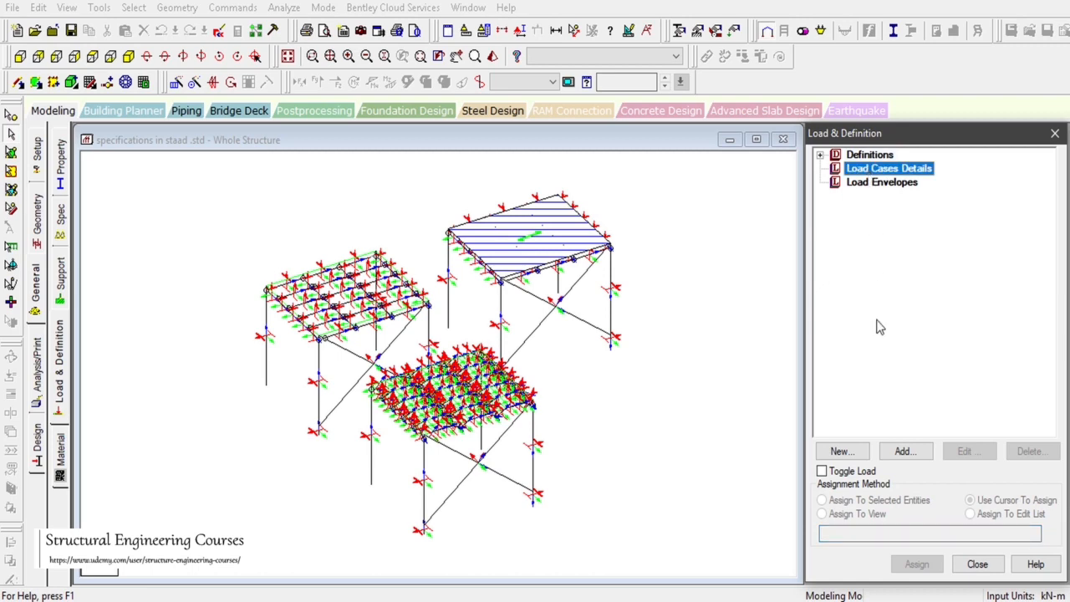
{"action": "left_click", "coordinate": [903, 453]}
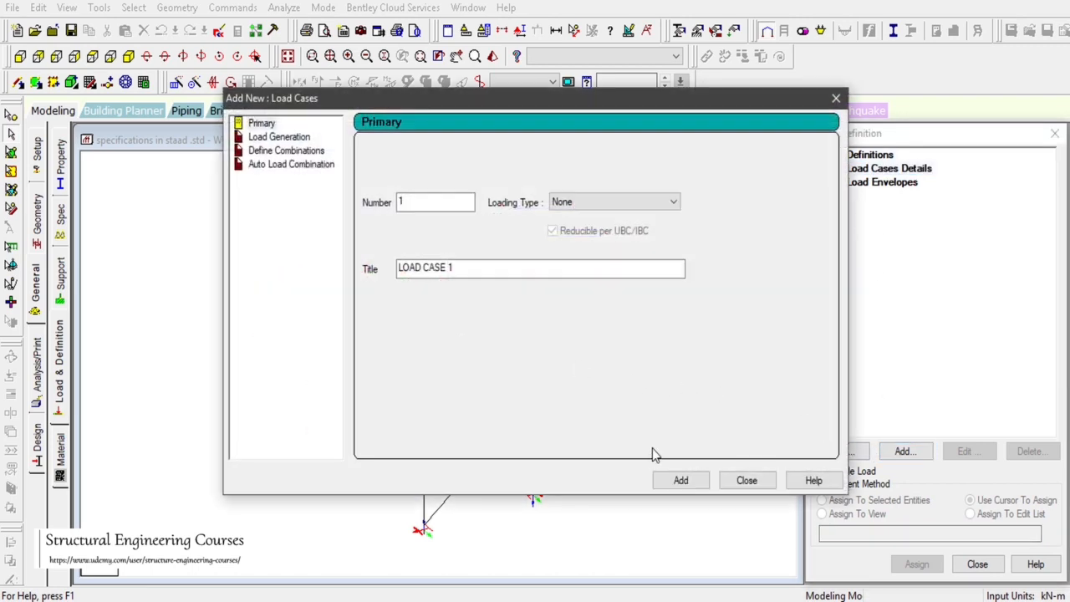
{"action": "left_click", "coordinate": [747, 481]}
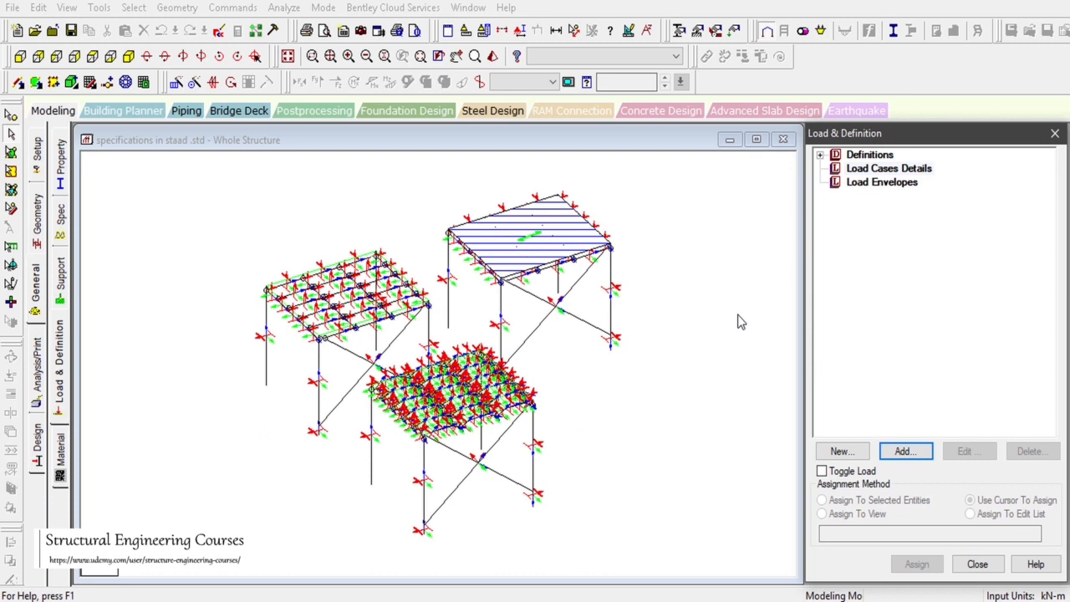
Switch to the specificatioJJns in staad .std model and turn off the member local axes in plan view.
{"action": "key", "text": "alt+Tab"}
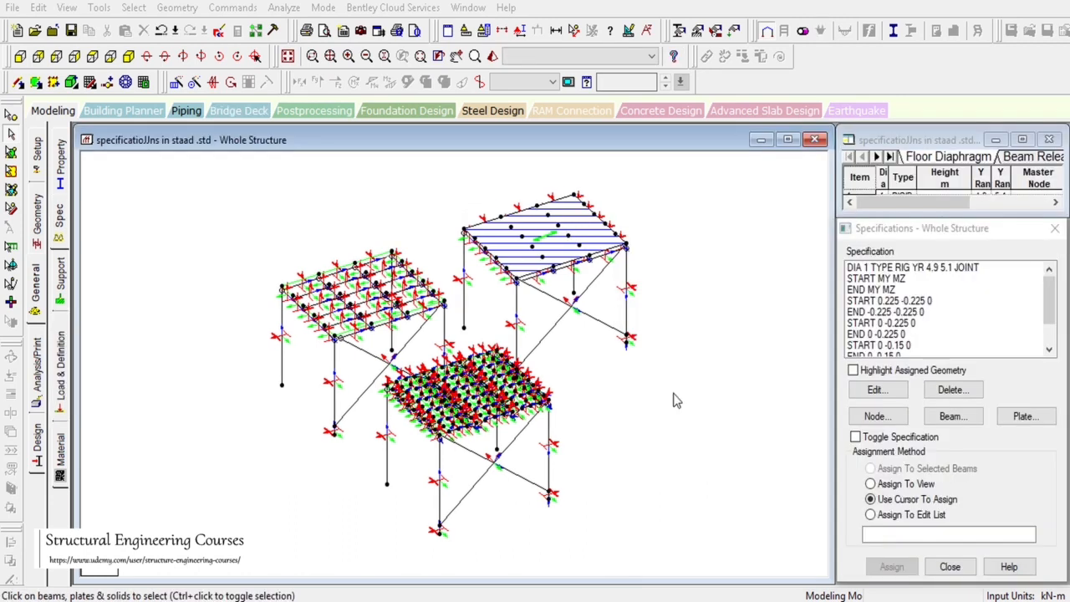
{"action": "left_click", "coordinate": [951, 421]}
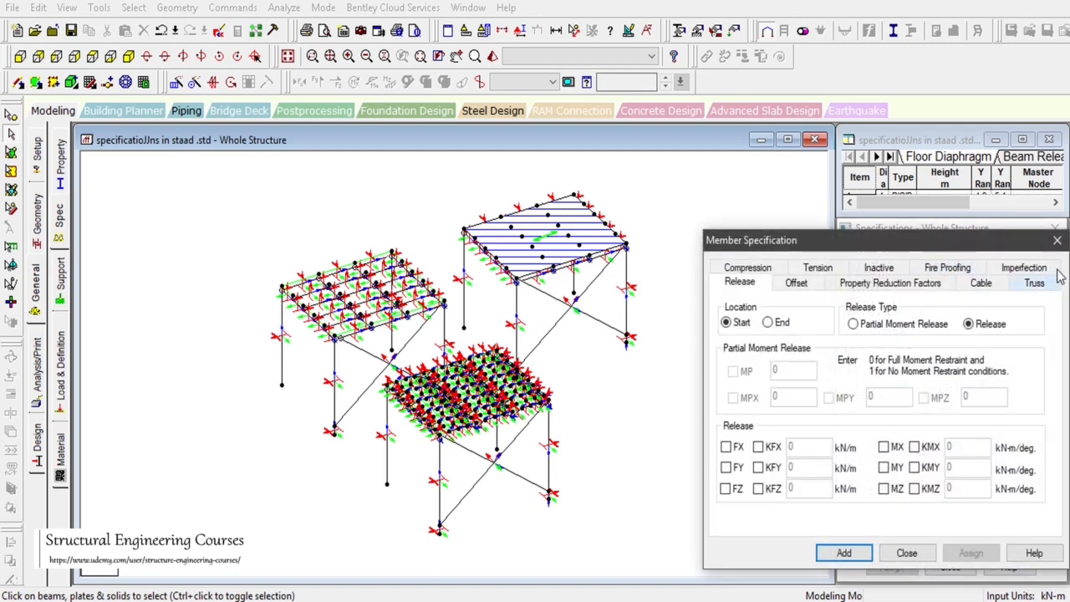
{"action": "left_click", "coordinate": [1057, 241]}
{"action": "left_click", "coordinate": [751, 308]}
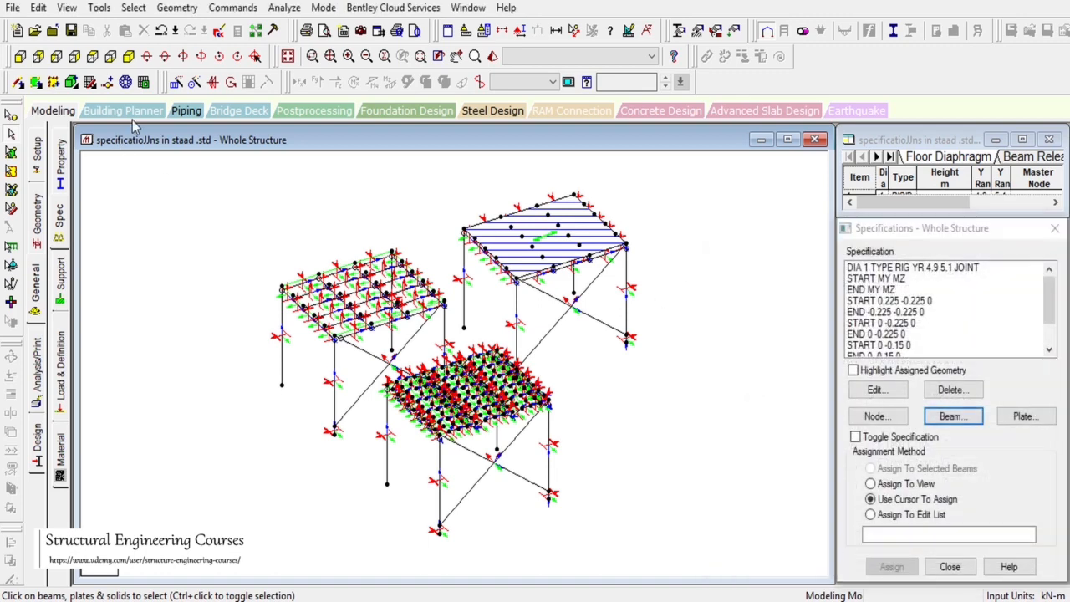
{"action": "left_click", "coordinate": [93, 59]}
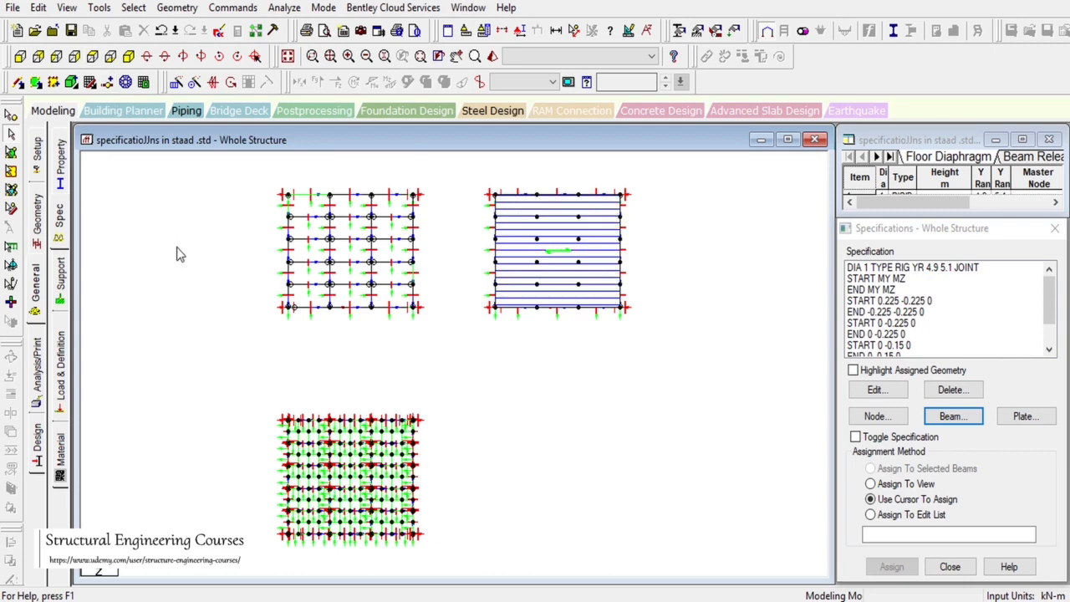
{"action": "key", "text": "shift+o"}
{"action": "left_click_drag", "start_coordinate": [167, 299], "coordinate": [215, 353]}
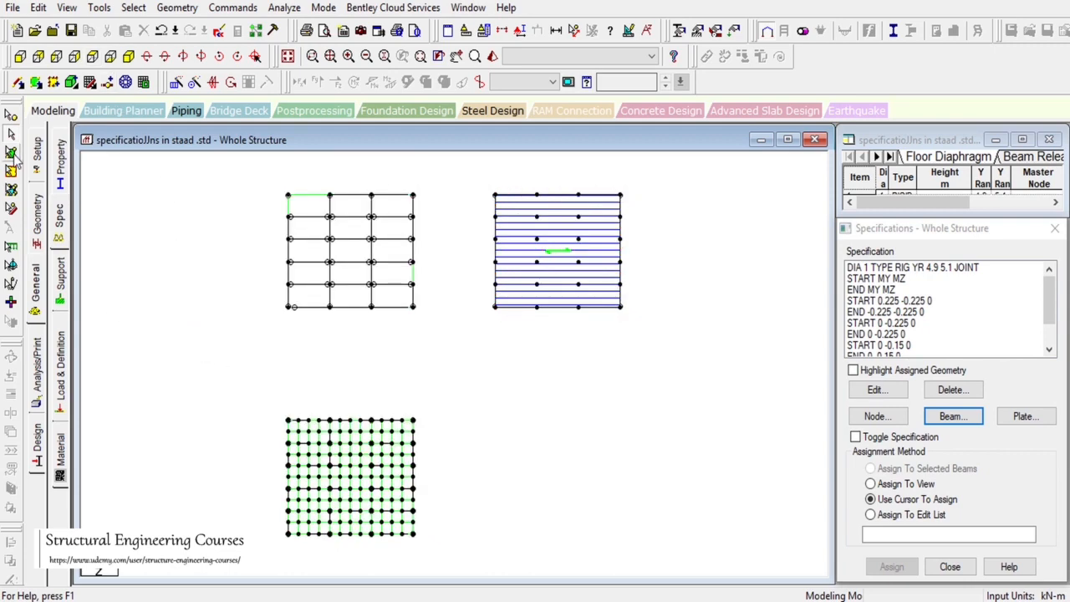
Delete the front frame and the hatched diaphragm frame with all their members and plates, keeping only the plain grid-floor frame.
{"action": "left_click", "coordinate": [11, 208]}
{"action": "left_click_drag", "start_coordinate": [217, 378], "coordinate": [530, 545]}
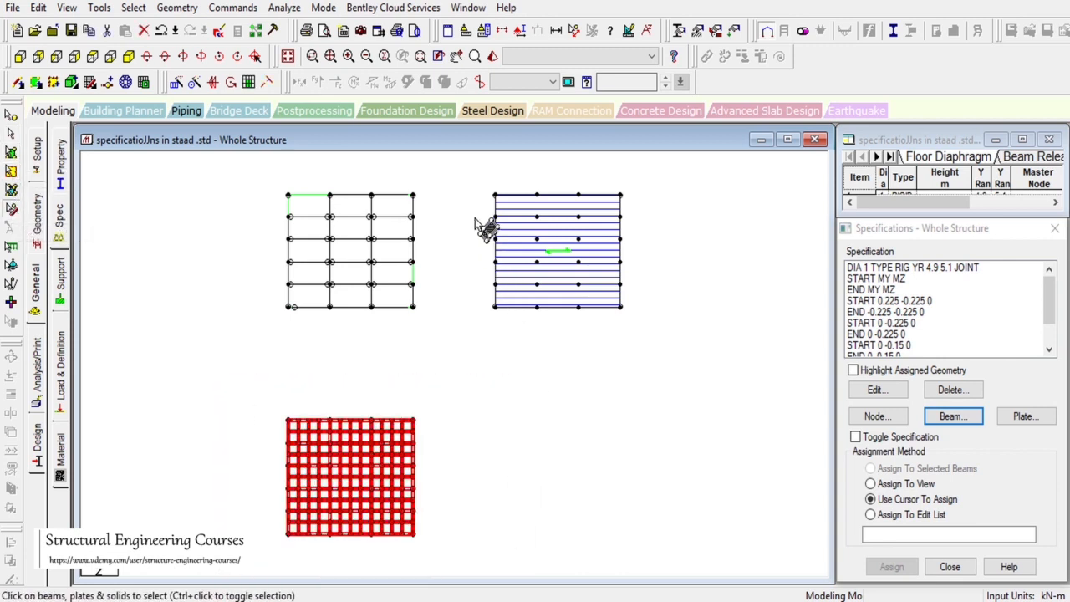
{"action": "left_click_drag", "start_coordinate": [467, 179], "coordinate": [724, 406], "text": "ctrl"}
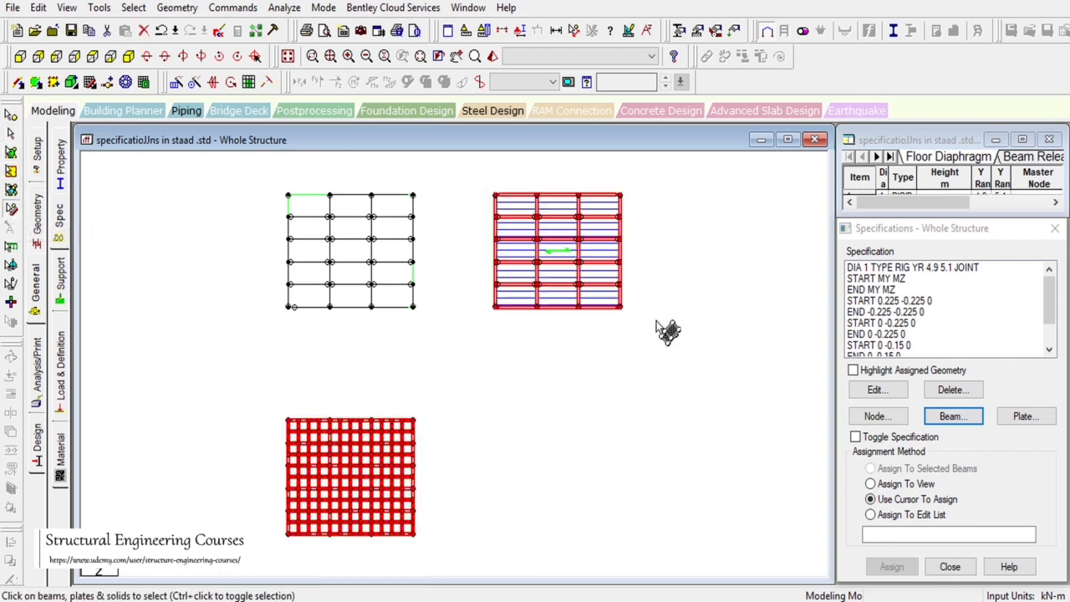
{"action": "left_click", "coordinate": [128, 56]}
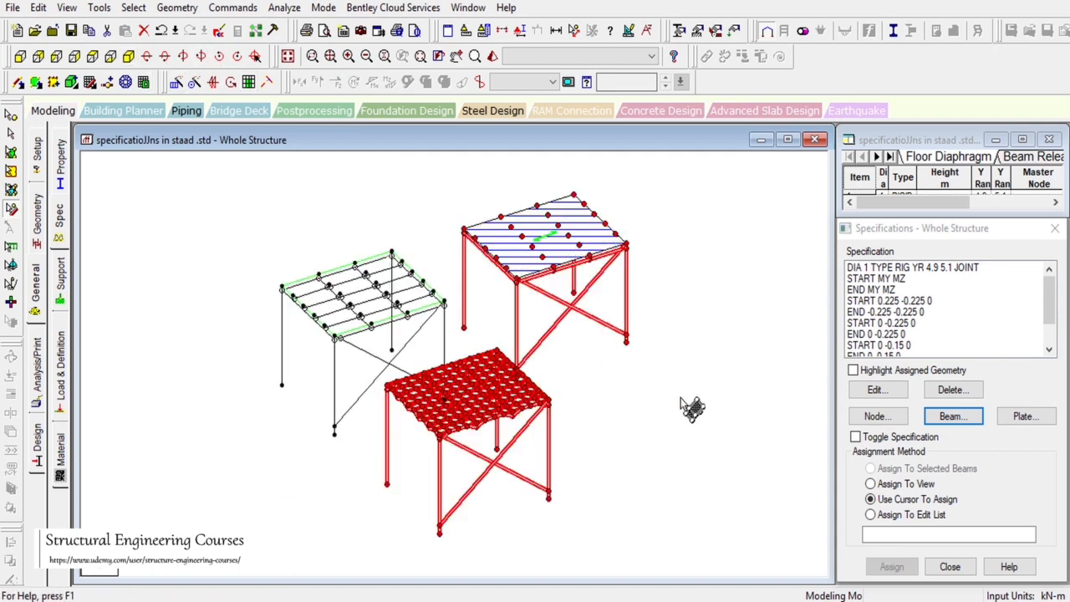
{"action": "key", "text": "Delete"}
{"action": "key", "text": "Return"}
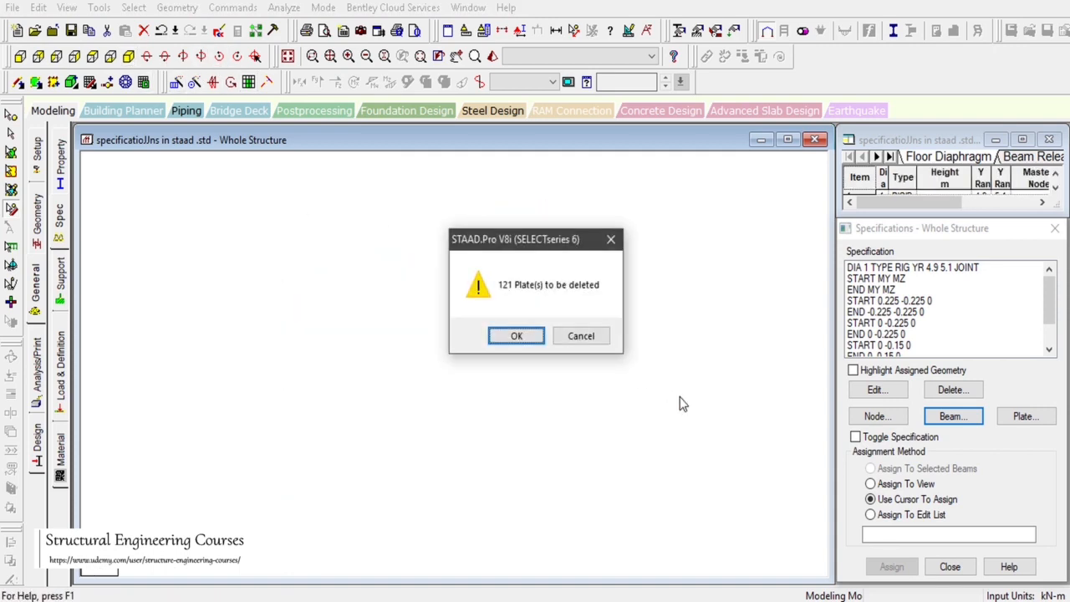
{"action": "key", "text": "Return"}
{"action": "key", "text": "Return"}
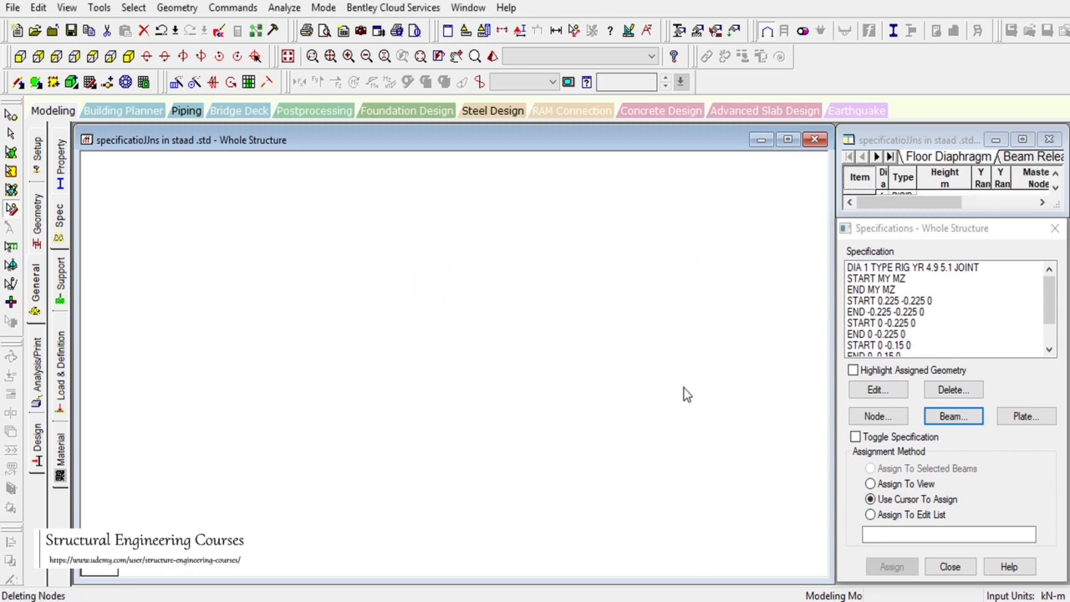
Delete the single floor plate spanning the remaining frame's perimeter and clear the selection.
{"action": "left_click", "coordinate": [10, 170]}
{"action": "left_click", "coordinate": [444, 274]}
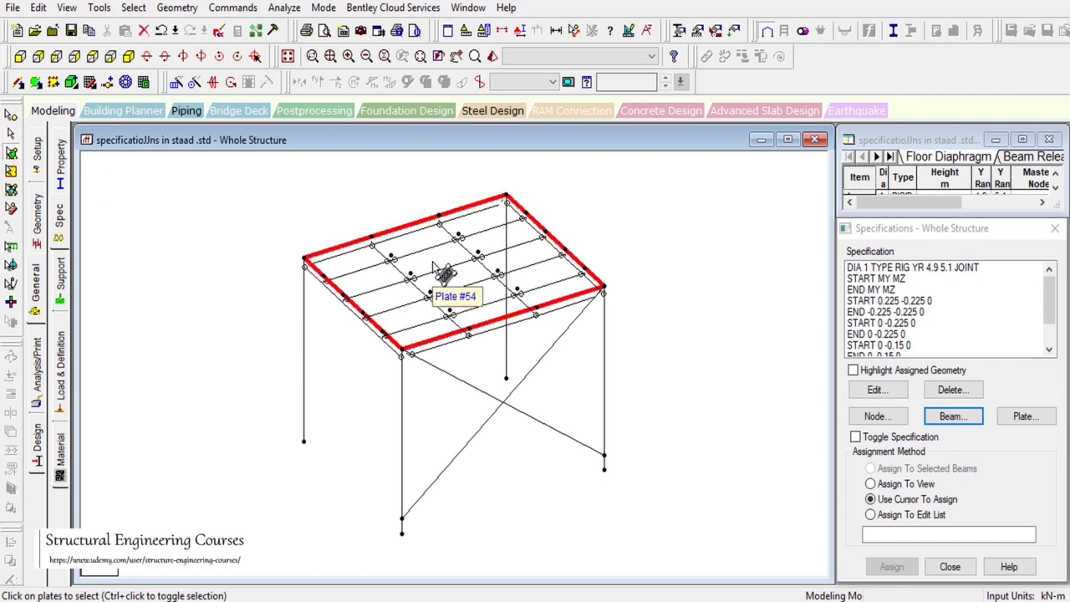
{"action": "key", "text": "Delete"}
{"action": "key", "text": "Return"}
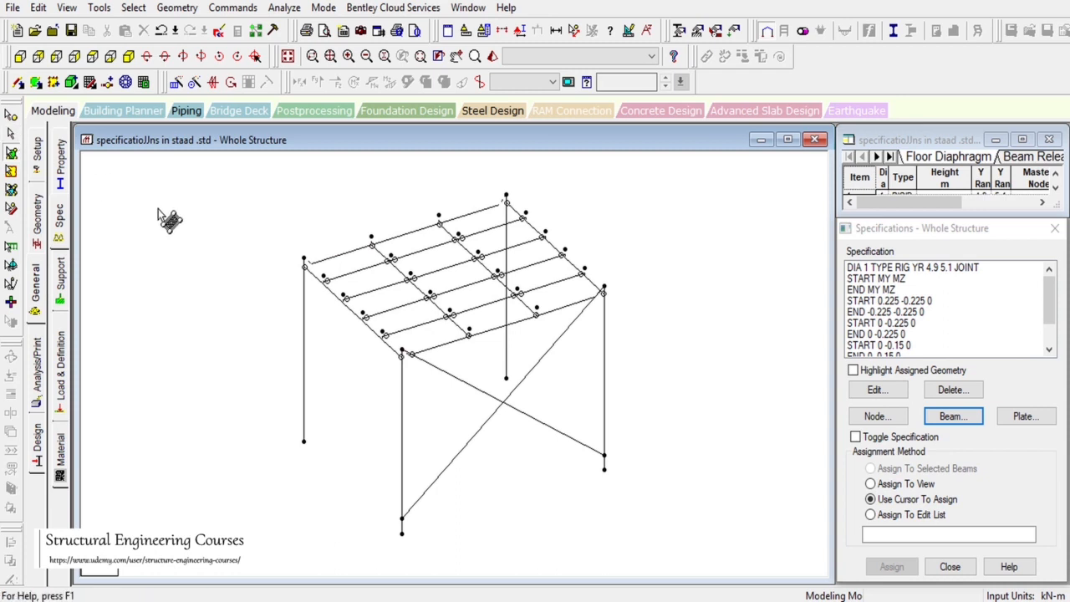
{"action": "left_click_drag", "start_coordinate": [159, 210], "coordinate": [216, 249]}
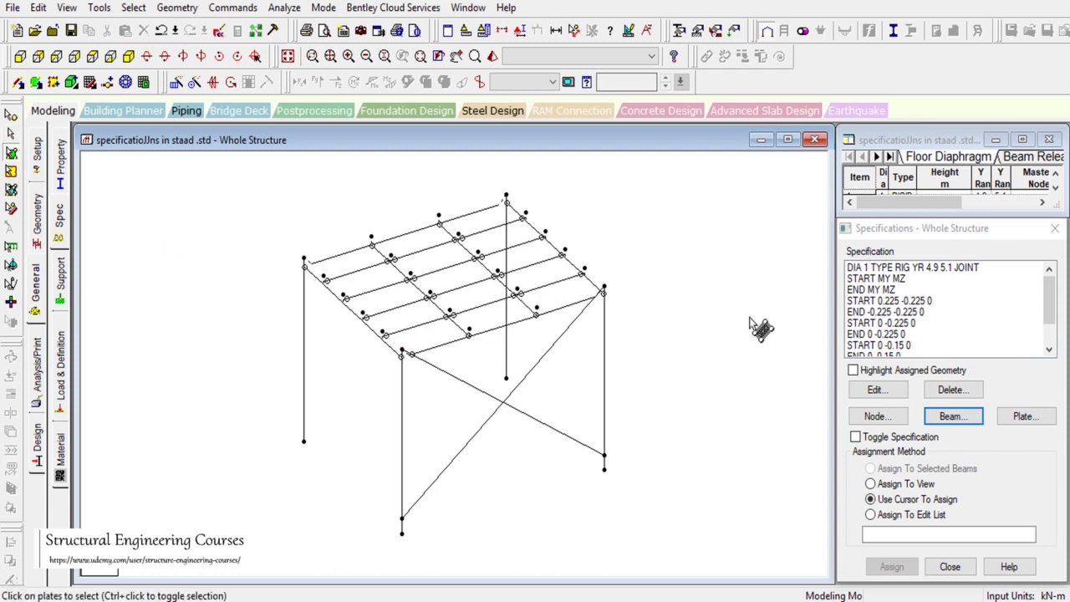
Review the Truss, Compression and Tension member specifications for beams, and leave without adding one.
{"action": "left_click", "coordinate": [953, 415]}
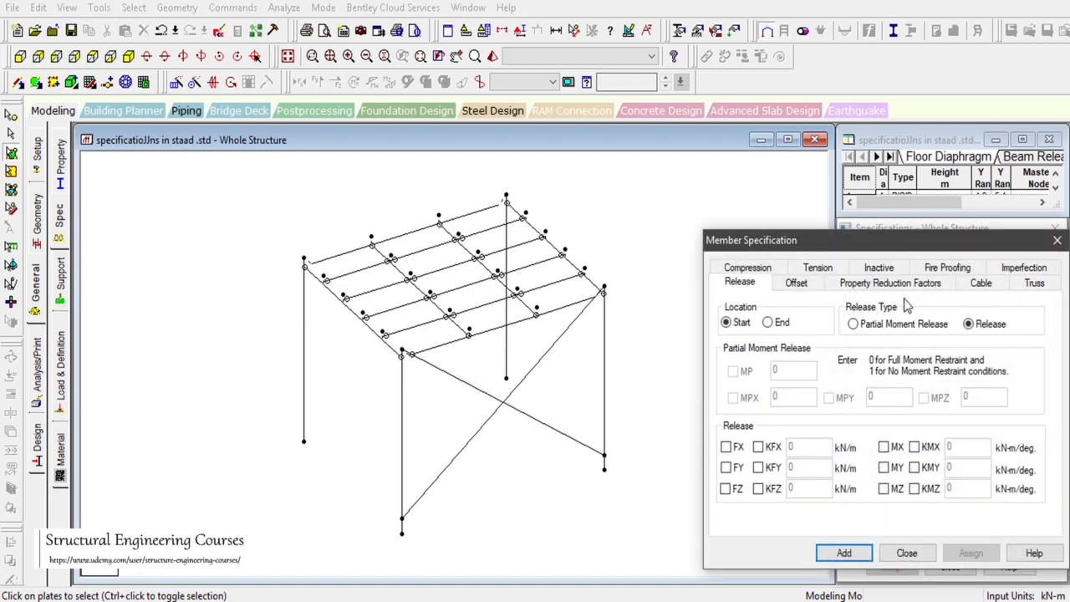
{"action": "left_click", "coordinate": [1034, 283]}
{"action": "left_click", "coordinate": [746, 270]}
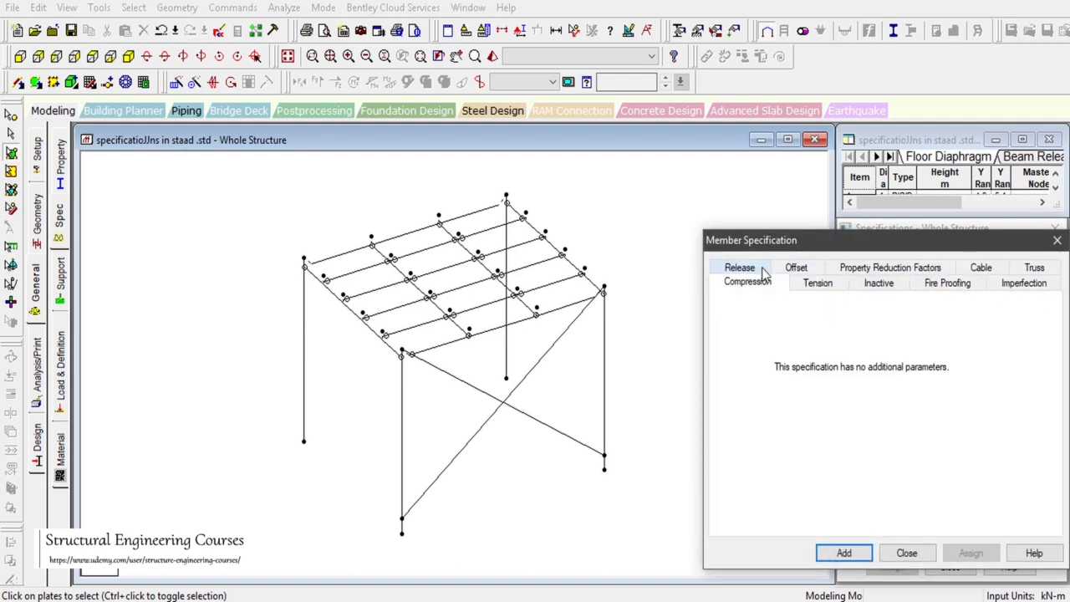
{"action": "left_click", "coordinate": [819, 283]}
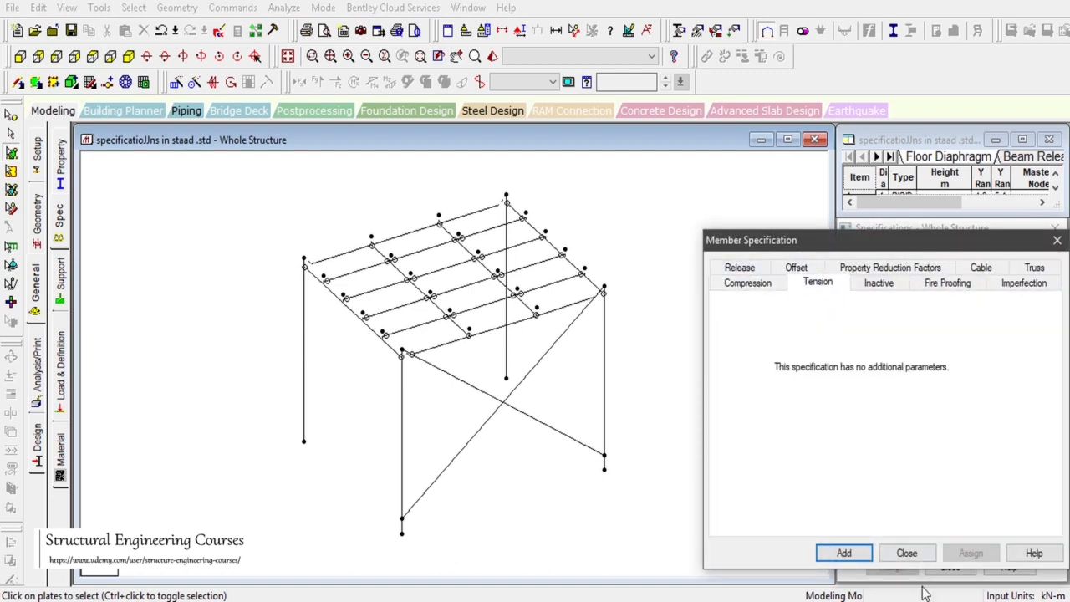
{"action": "left_click", "coordinate": [907, 552]}
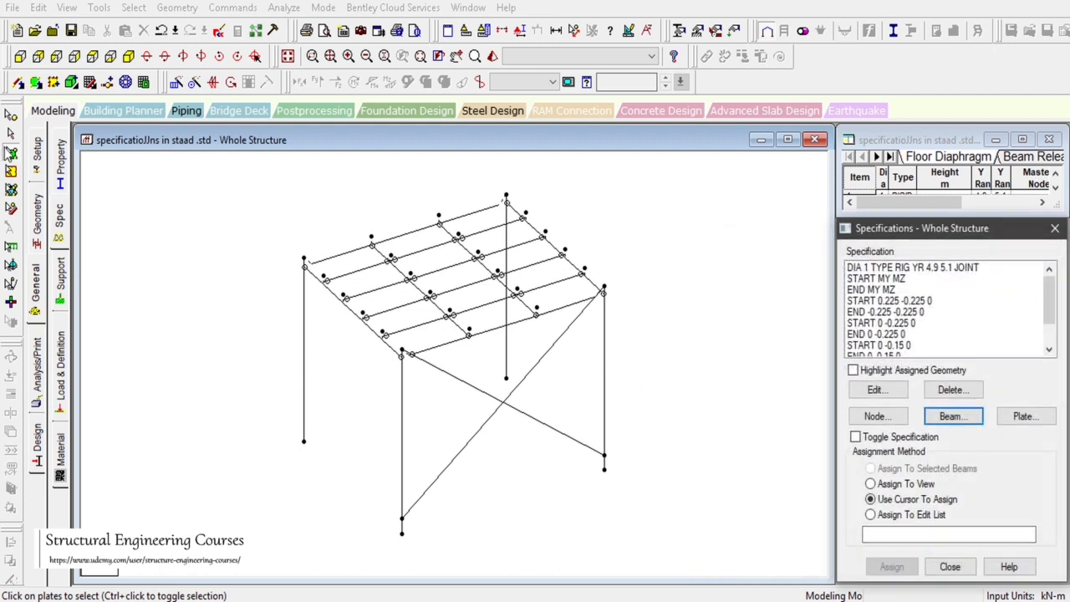
Add two crossing diagonal braces between the two rear columns, each running from a column base to the opposite column top.
{"action": "left_click", "coordinate": [18, 82]}
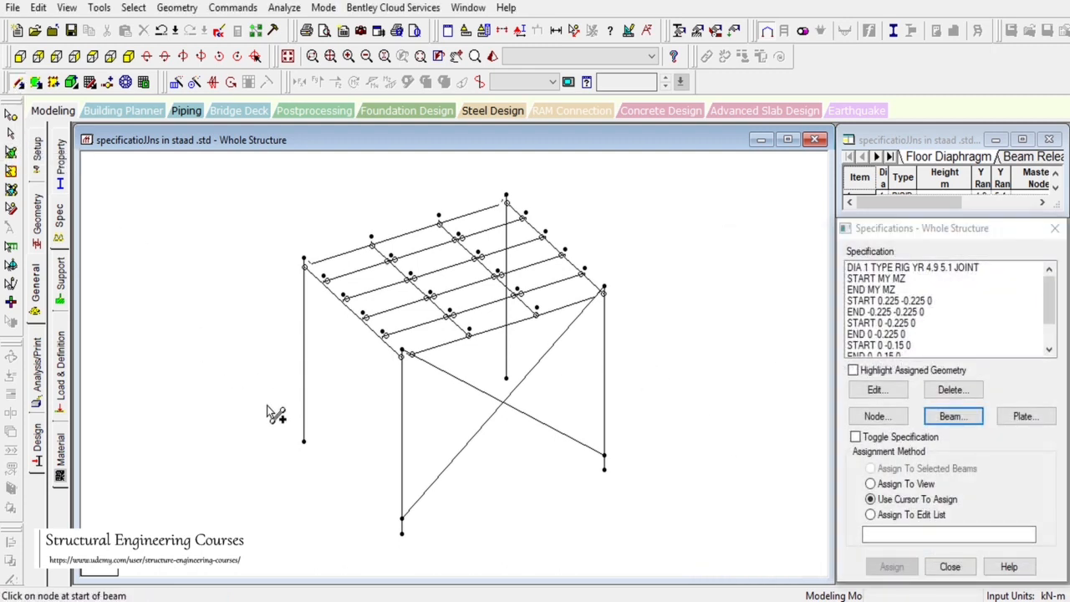
{"action": "left_click", "coordinate": [305, 443]}
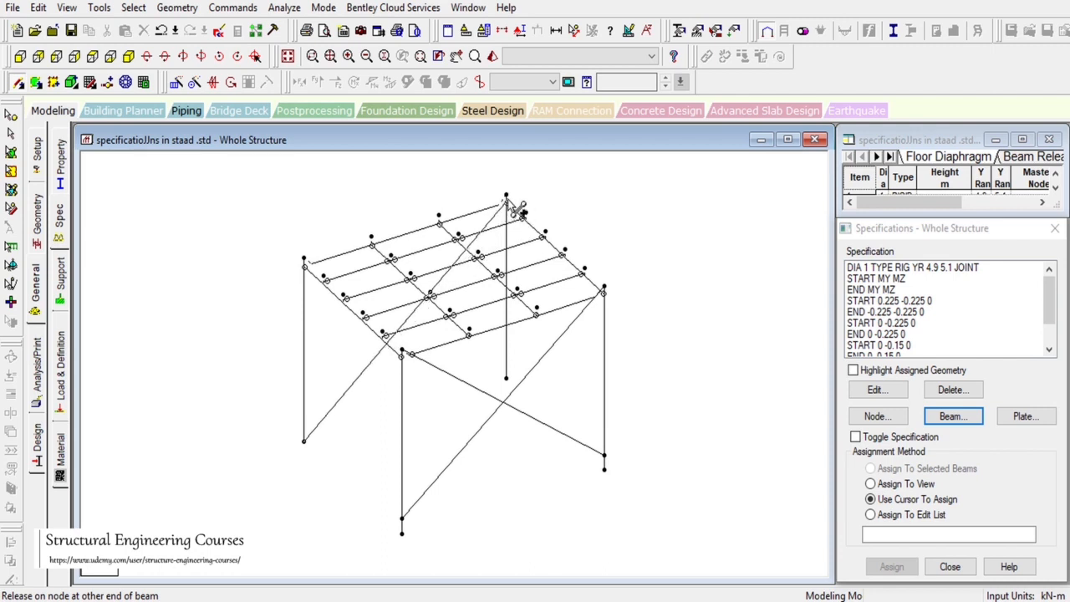
{"action": "left_click", "coordinate": [505, 199]}
{"action": "left_click_drag", "start_coordinate": [305, 261], "coordinate": [506, 381]}
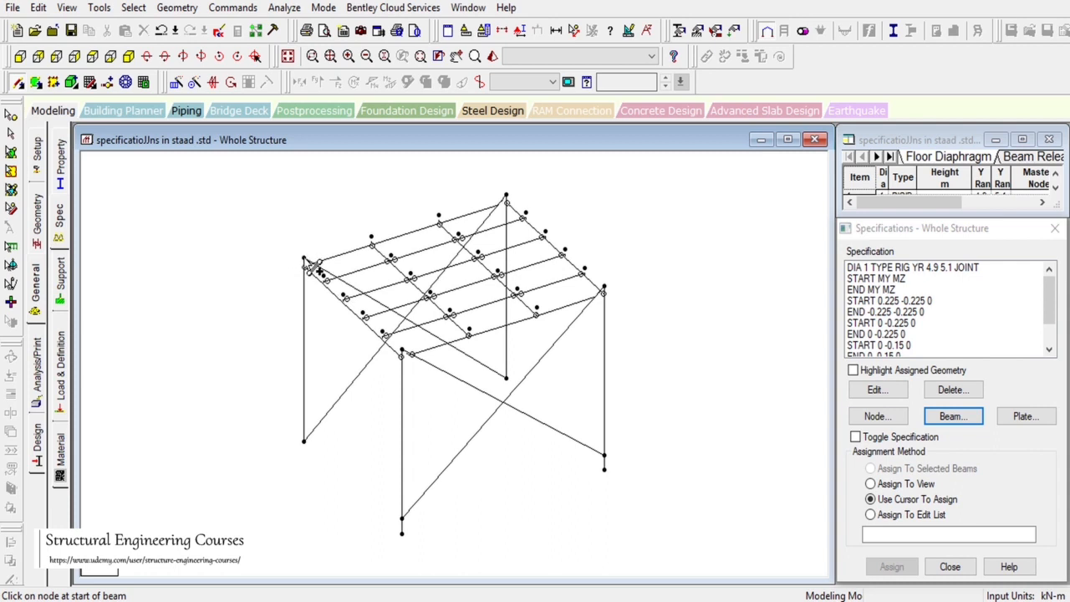
Add four horizontal diagonal members in the floor, joining each frame corner to its nearest interior grid node.
{"action": "left_click_drag", "start_coordinate": [309, 264], "coordinate": [391, 256]}
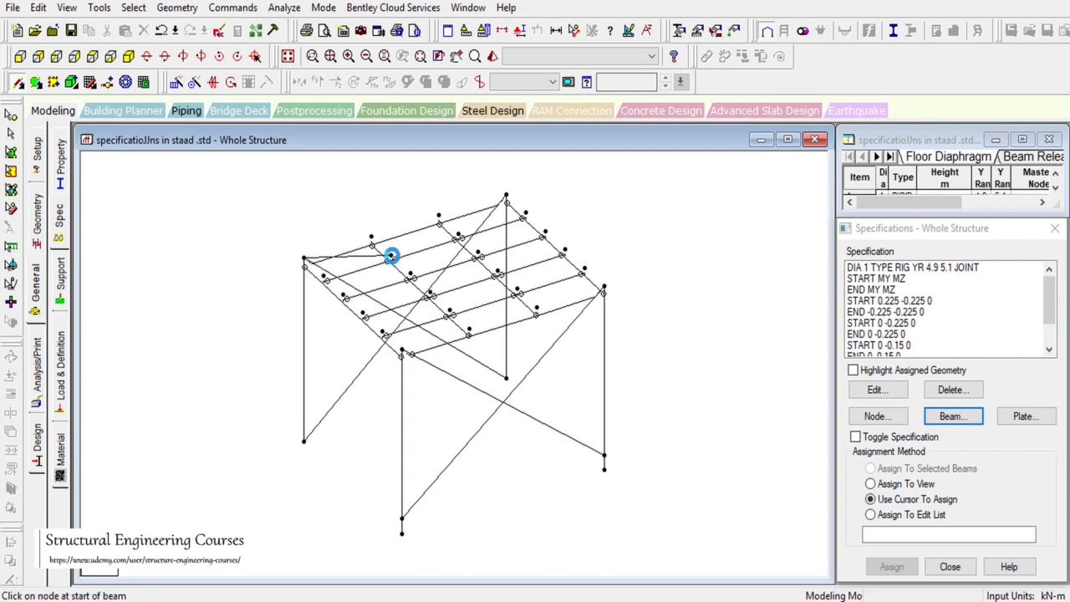
{"action": "left_click_drag", "start_coordinate": [452, 314], "coordinate": [408, 355]}
{"action": "left_click_drag", "start_coordinate": [476, 251], "coordinate": [506, 201]}
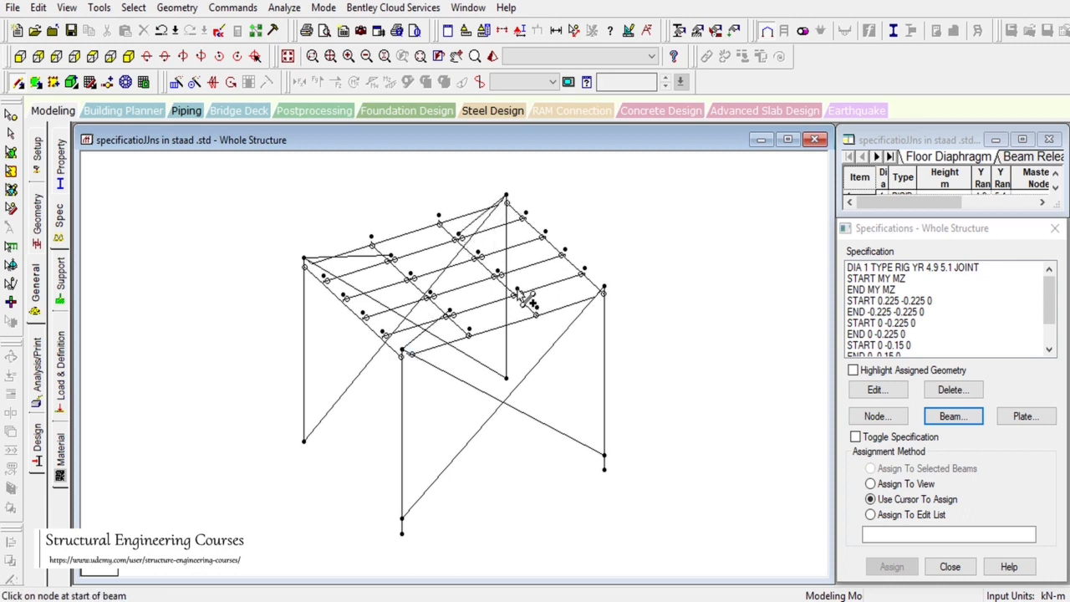
{"action": "mouse_move", "coordinate": [519, 292]}
{"action": "left_mouse_down"}
{"action": "mouse_move", "coordinate": [614, 299]}
{"action": "mouse_move", "coordinate": [604, 290]}
{"action": "left_mouse_up"}
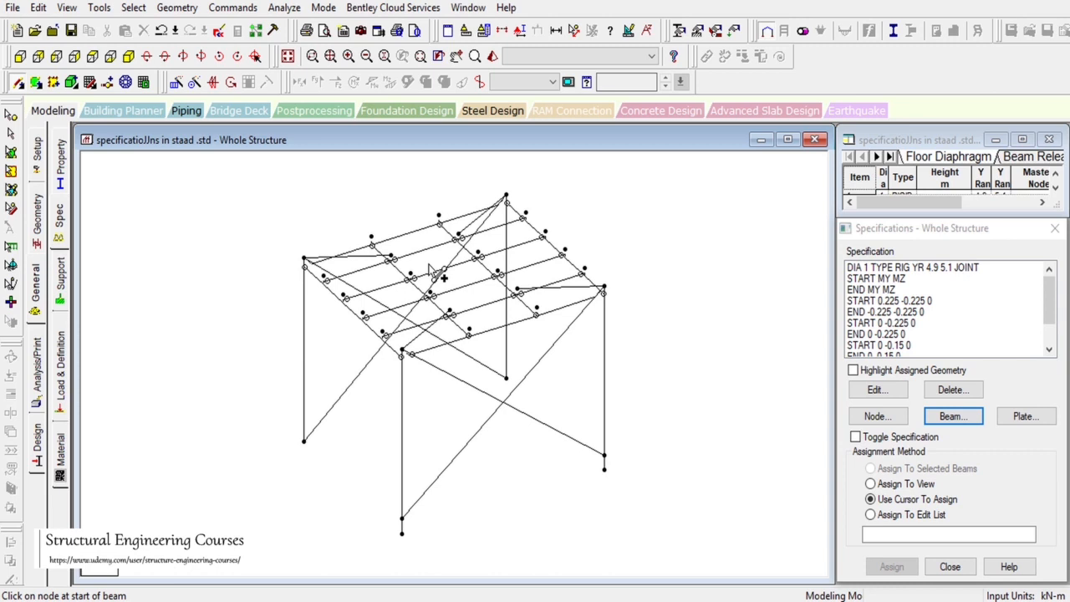
{"action": "left_click", "coordinate": [11, 133]}
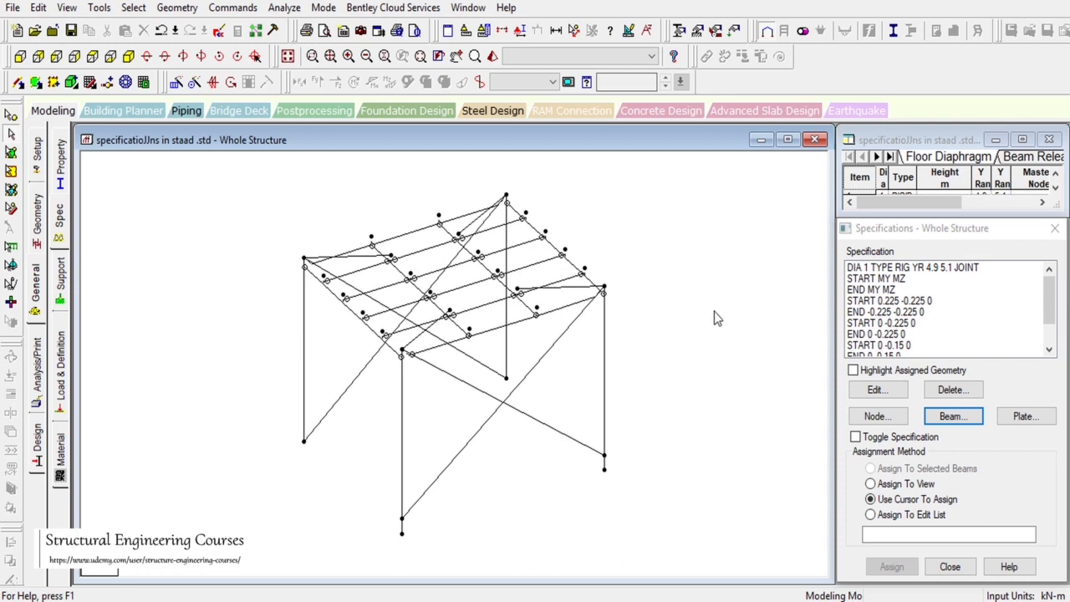
Turn on highlighting of assigned geometry and inspect which beams carry the 0.225 start and end offsets.
{"action": "left_click", "coordinate": [853, 369]}
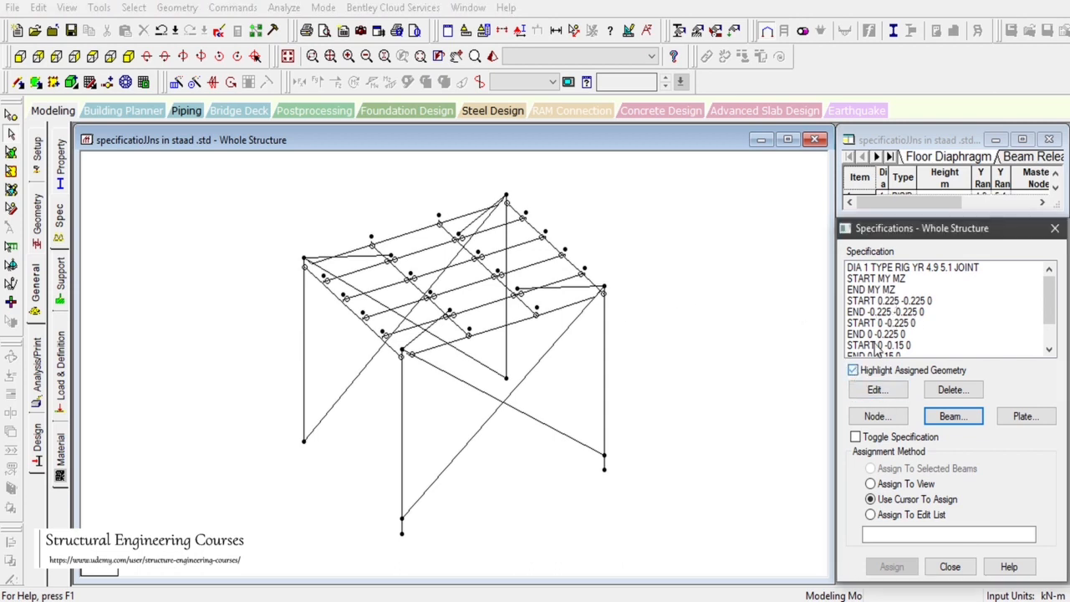
{"action": "left_click", "coordinate": [918, 303]}
{"action": "left_click", "coordinate": [915, 312]}
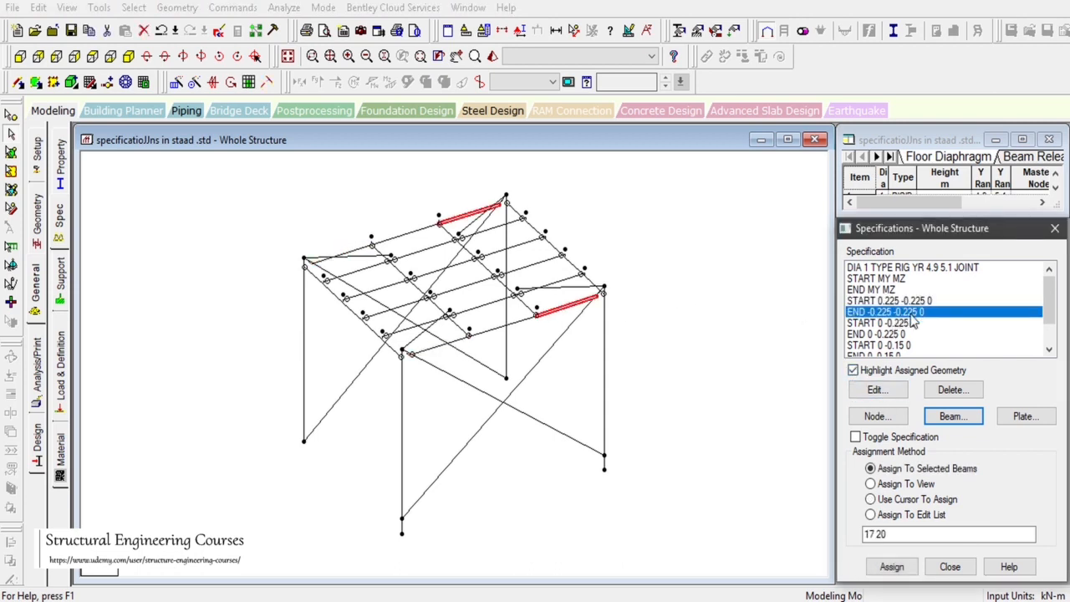
{"action": "left_click", "coordinate": [910, 323]}
{"action": "left_click", "coordinate": [906, 334]}
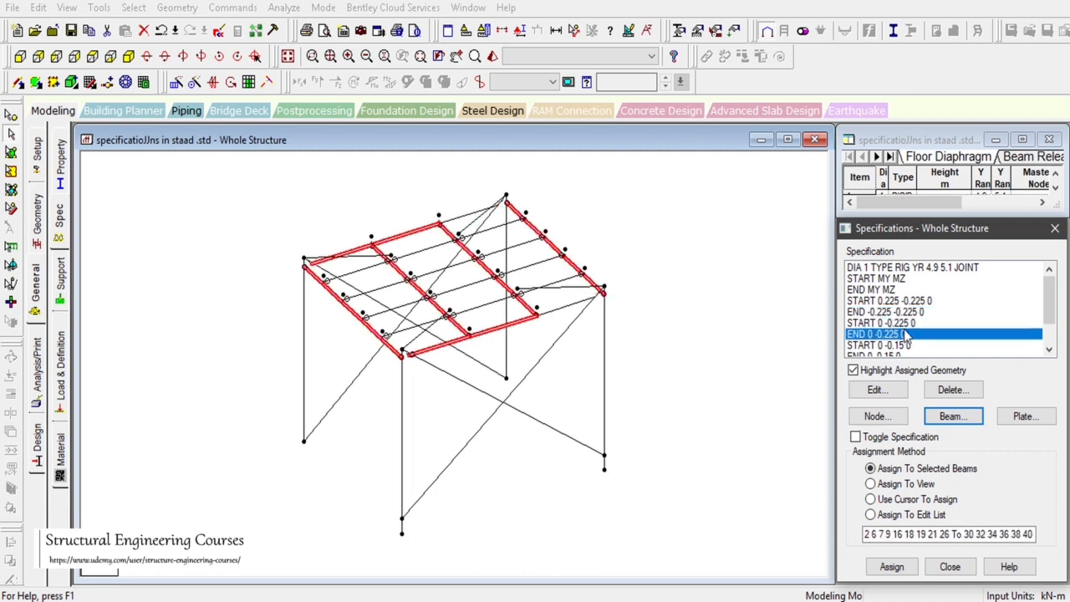
Delete the START 0 -0.225 0 and END 0 -0.225 0 offset specifications.
{"action": "left_click", "coordinate": [905, 323]}
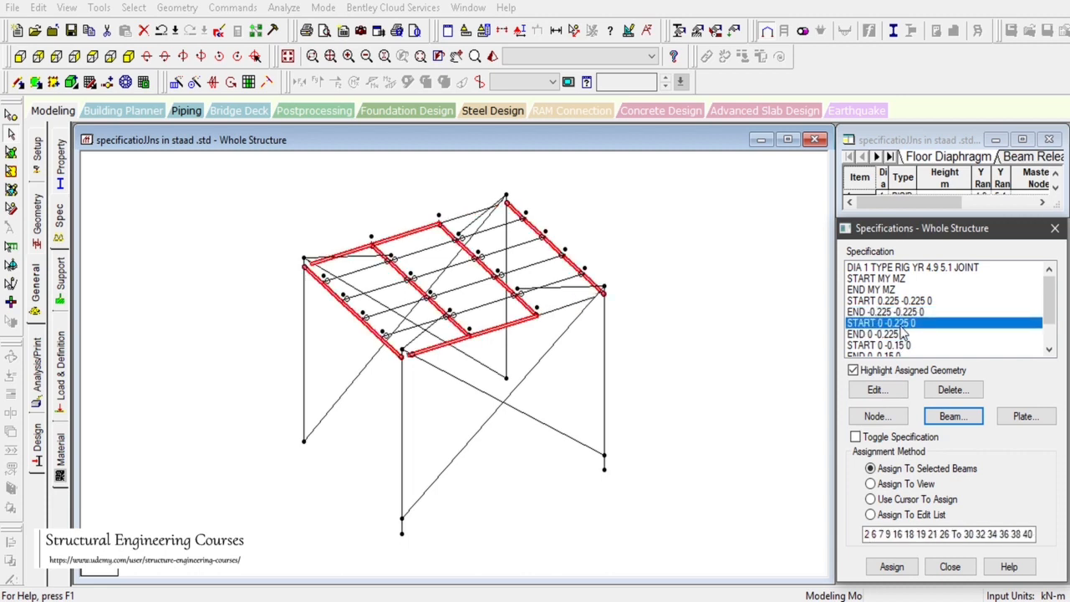
{"action": "left_click", "coordinate": [953, 391]}
{"action": "left_click", "coordinate": [960, 451]}
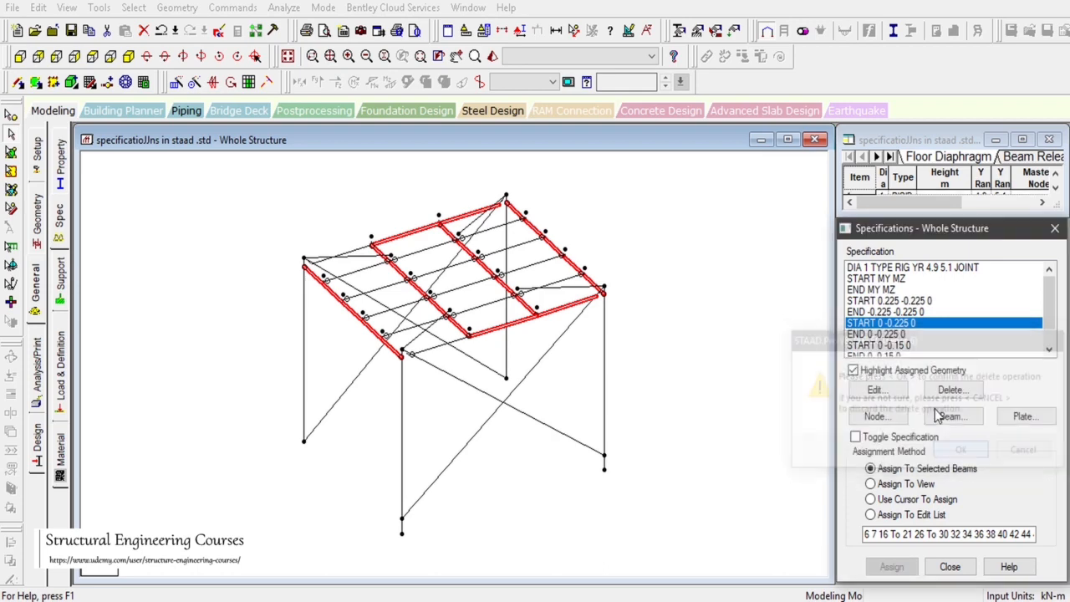
{"action": "left_click", "coordinate": [897, 324]}
{"action": "left_click", "coordinate": [953, 390]}
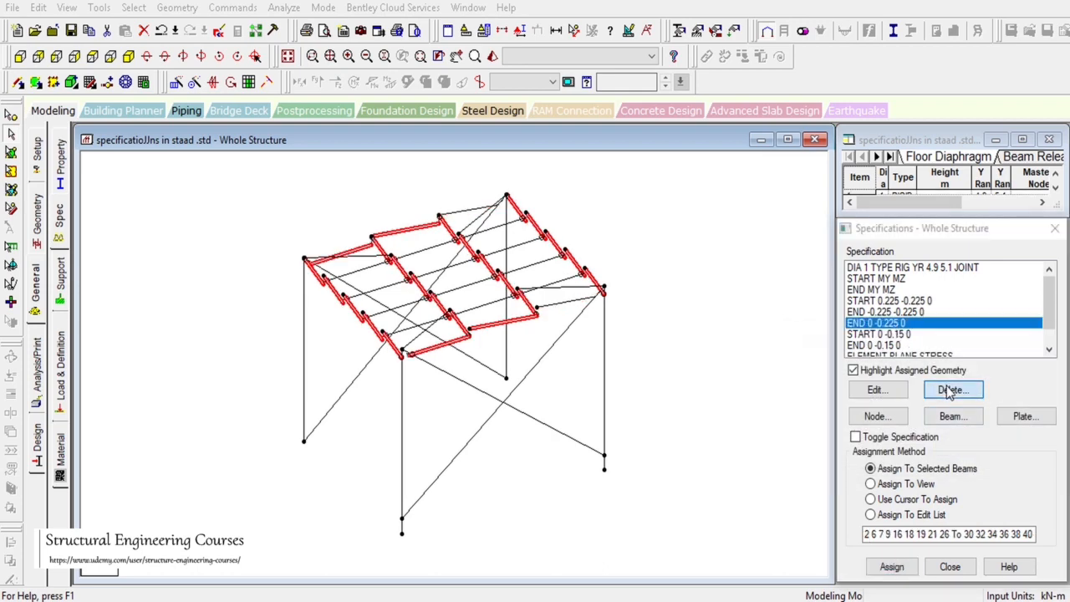
{"action": "left_click", "coordinate": [961, 452]}
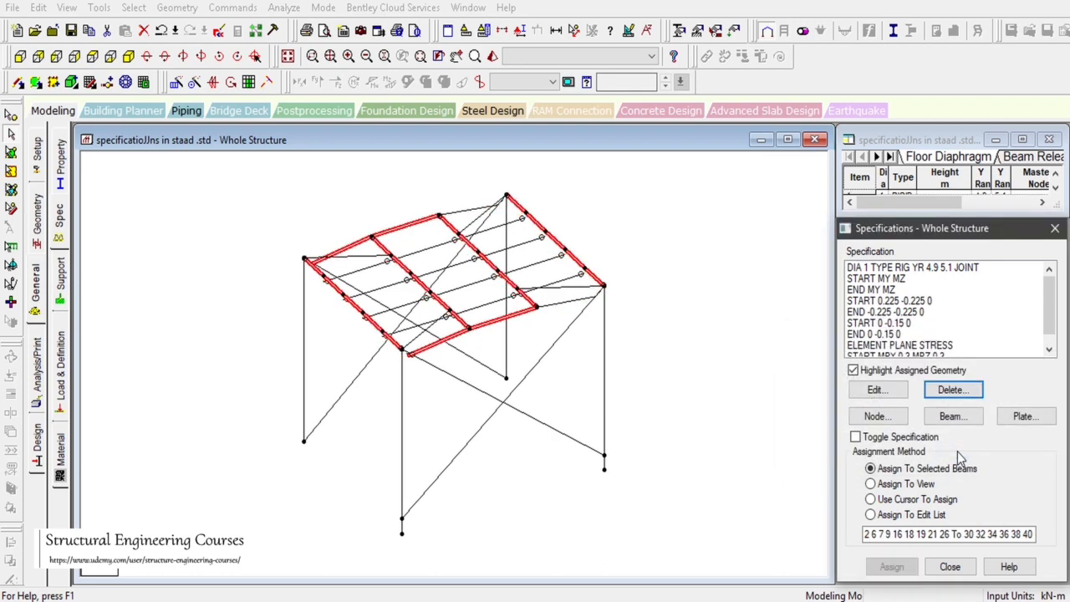
Delete the START 0 -0.15 0 and END 0 -0.15 0 offset specifications and clear the beam selection.
{"action": "left_click", "coordinate": [907, 323]}
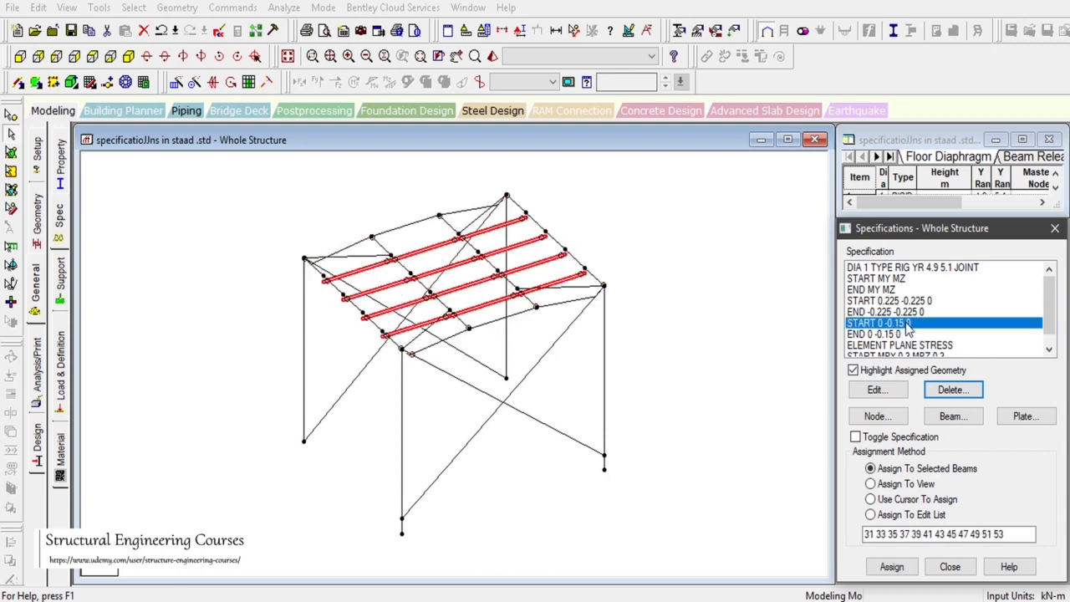
{"action": "left_click", "coordinate": [951, 389]}
{"action": "left_click", "coordinate": [961, 452]}
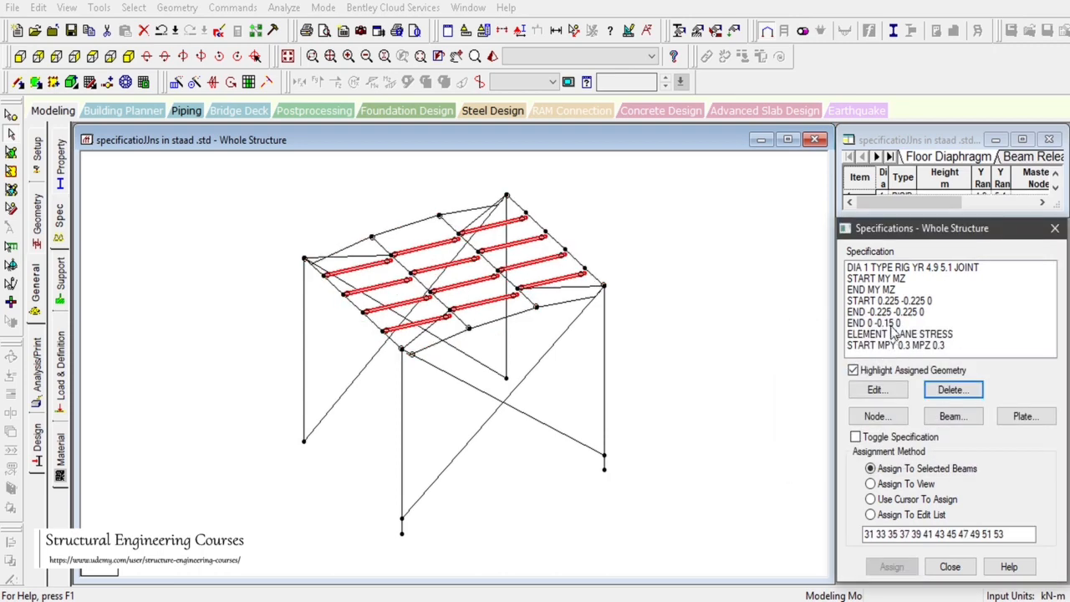
{"action": "left_click", "coordinate": [891, 323]}
{"action": "left_click", "coordinate": [951, 390]}
{"action": "left_click", "coordinate": [961, 451]}
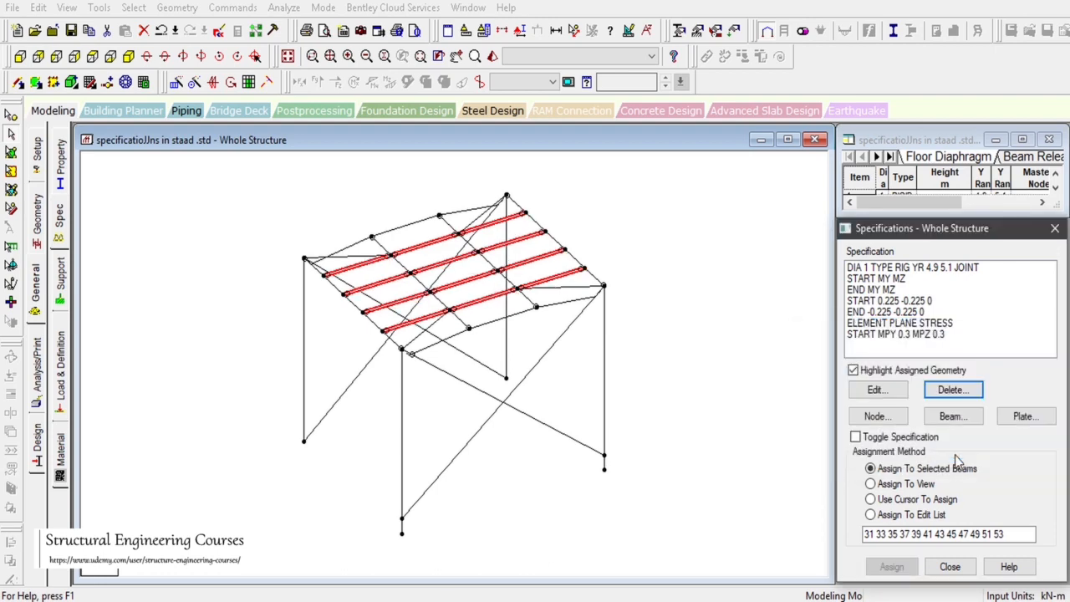
{"action": "left_click", "coordinate": [749, 371]}
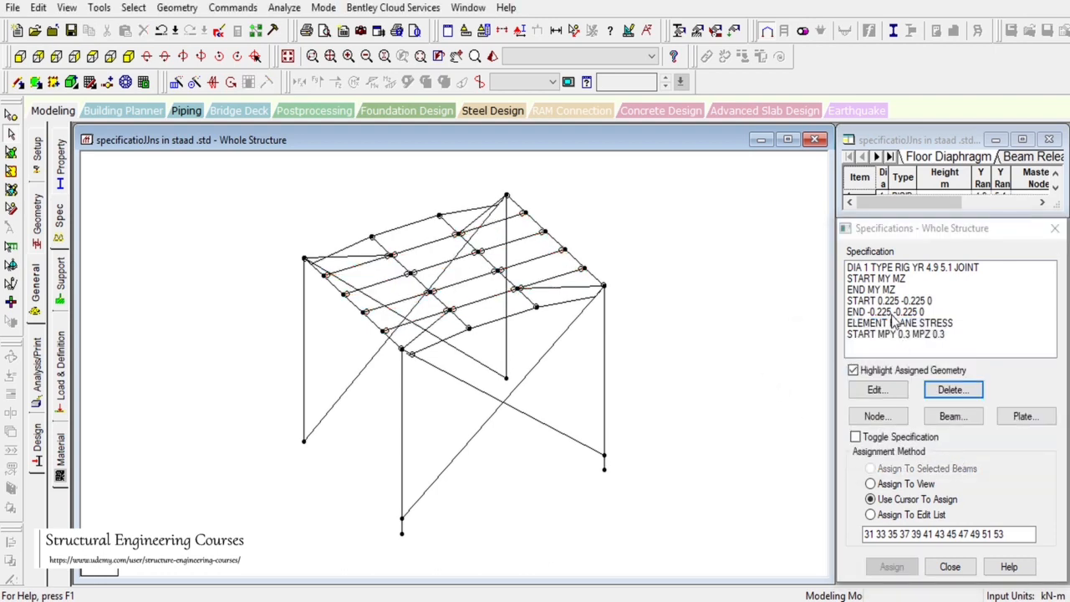
Set the Y offset of the END -0.225 -0.225 0 specification to 0 m.
{"action": "left_click", "coordinate": [891, 313]}
{"action": "left_click", "coordinate": [875, 389]}
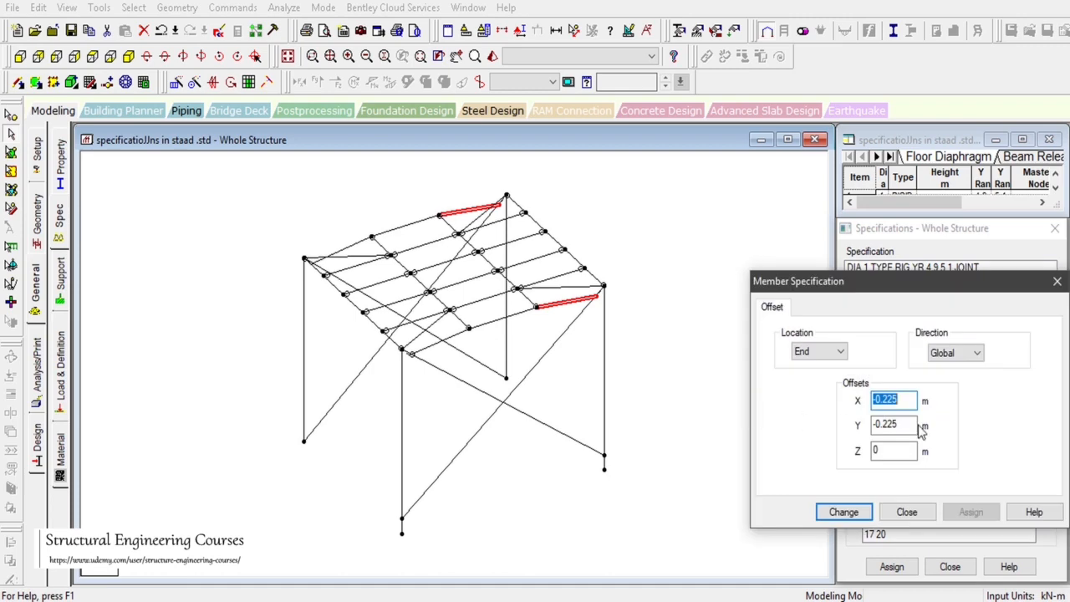
{"action": "double_click", "coordinate": [893, 425]}
{"action": "type", "text": "0"}
{"action": "left_click", "coordinate": [844, 510]}
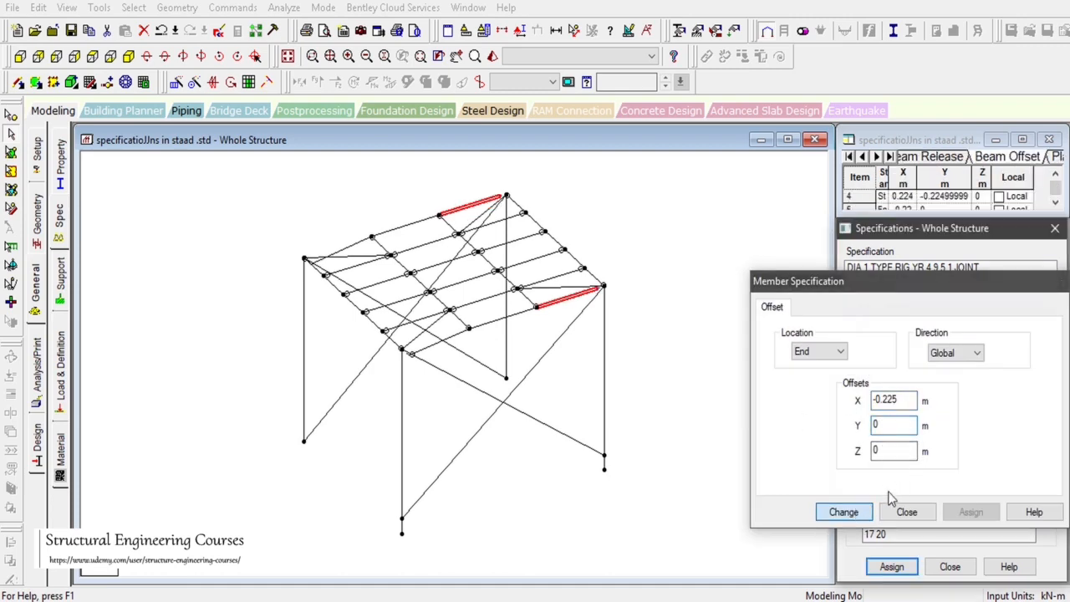
Set the Y offset of the START 0.225 -0.225 0 specification to 0 m and check which beams carry both remaining offsets.
{"action": "double_click", "coordinate": [907, 300]}
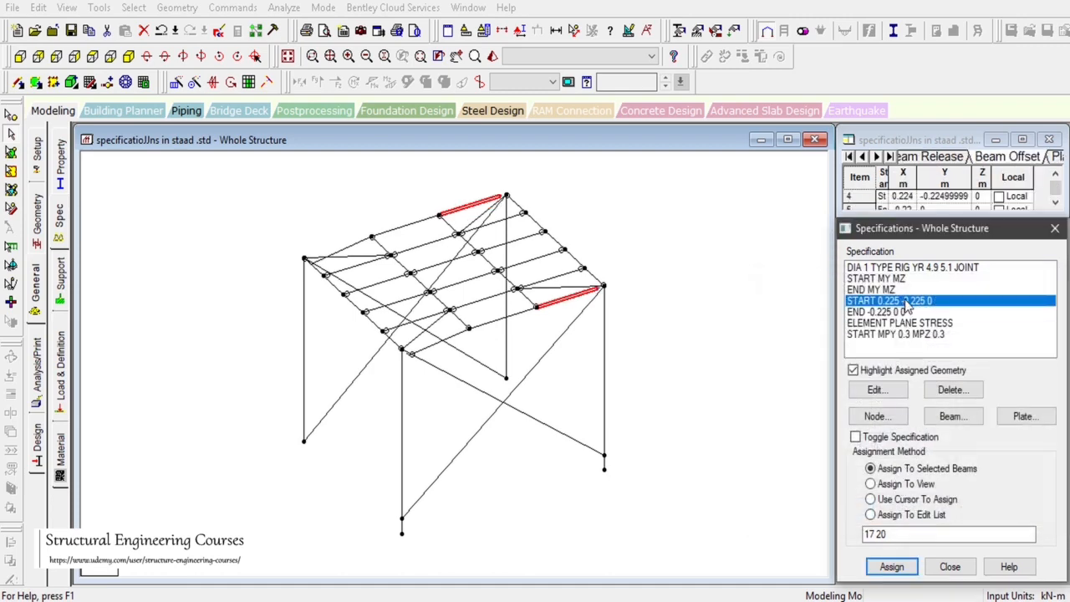
{"action": "left_click", "coordinate": [903, 424]}
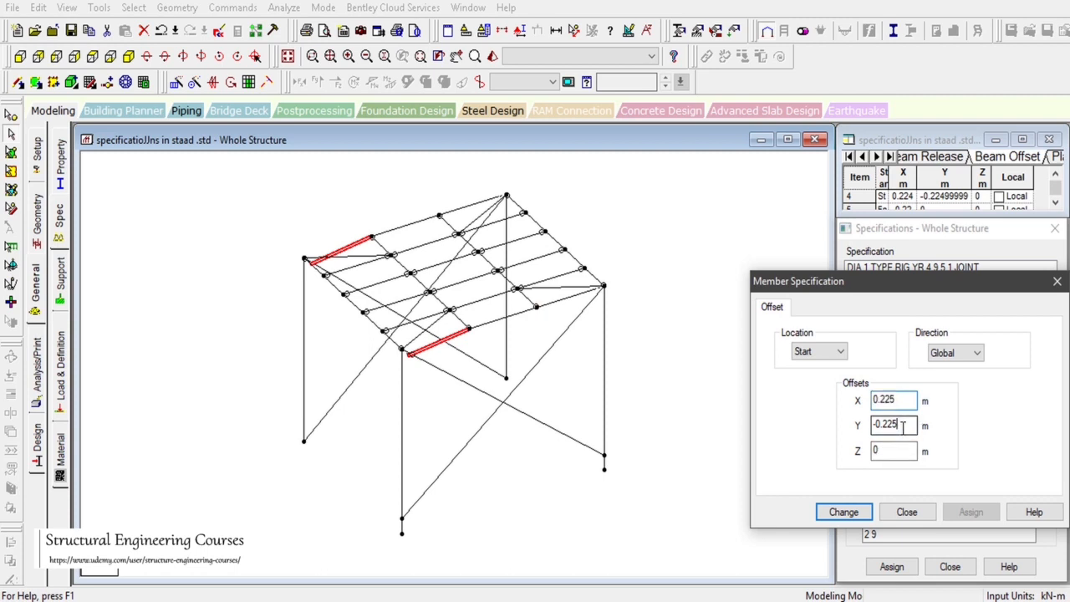
{"action": "left_click_drag", "start_coordinate": [903, 425], "coordinate": [836, 428]}
{"action": "type", "text": "0"}
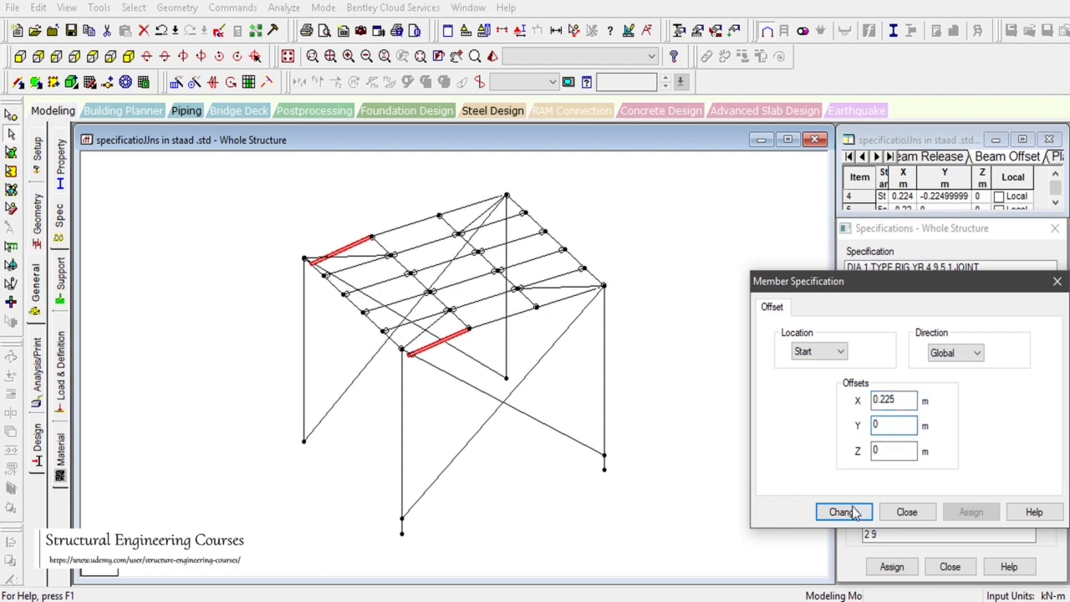
{"action": "left_click", "coordinate": [840, 509]}
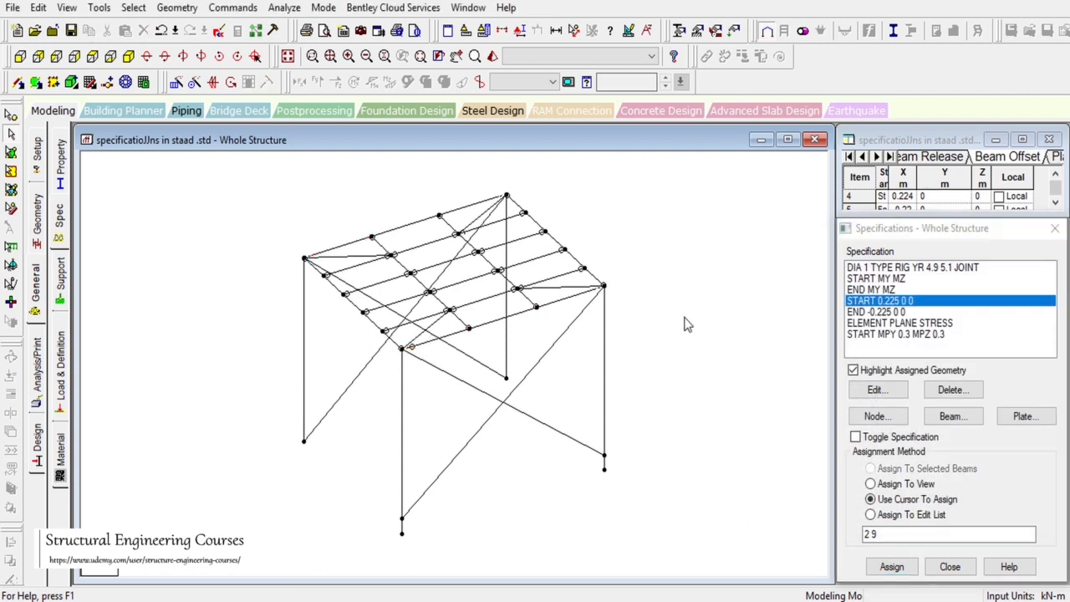
{"action": "left_click", "coordinate": [888, 312]}
{"action": "left_click", "coordinate": [888, 303]}
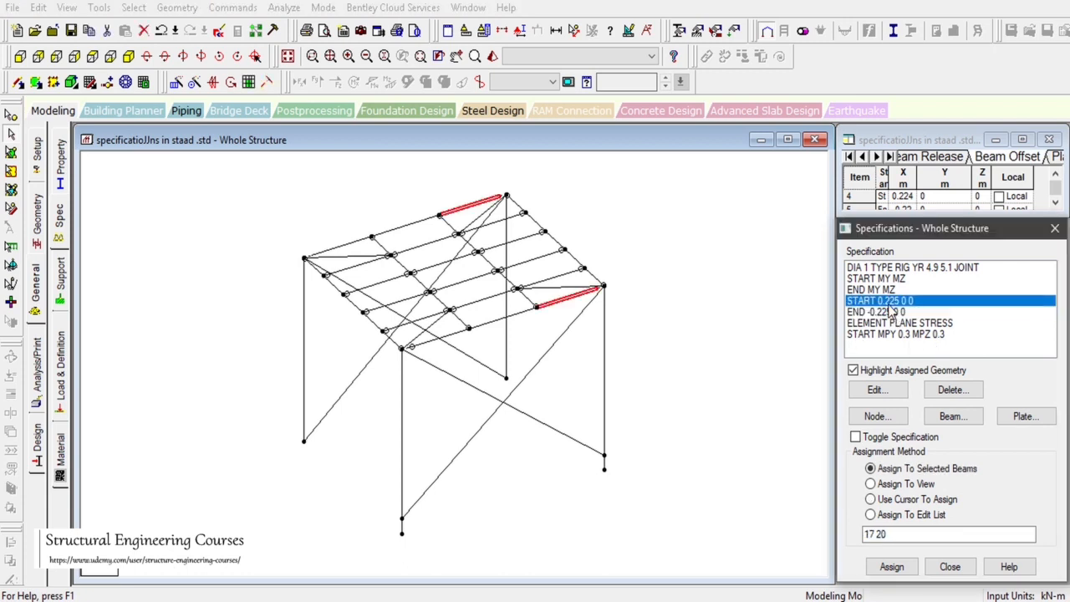
{"action": "left_click", "coordinate": [728, 338]}
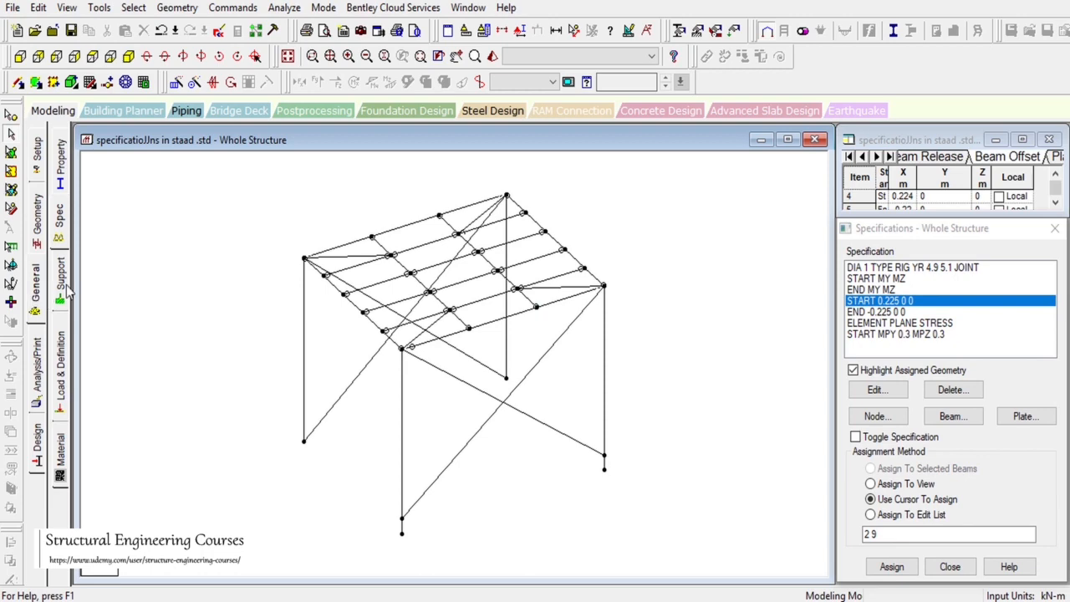
Create a member compression specification and assign it to the two floor diagonals at the near frame corners.
{"action": "left_click", "coordinate": [953, 416]}
{"action": "left_click", "coordinate": [750, 272]}
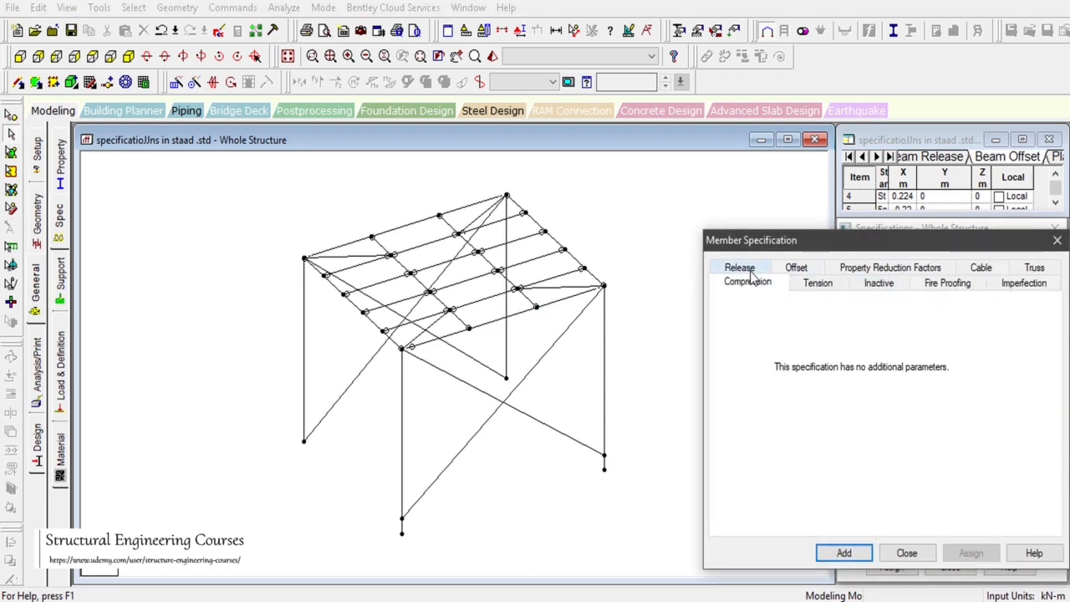
{"action": "left_click", "coordinate": [570, 293]}
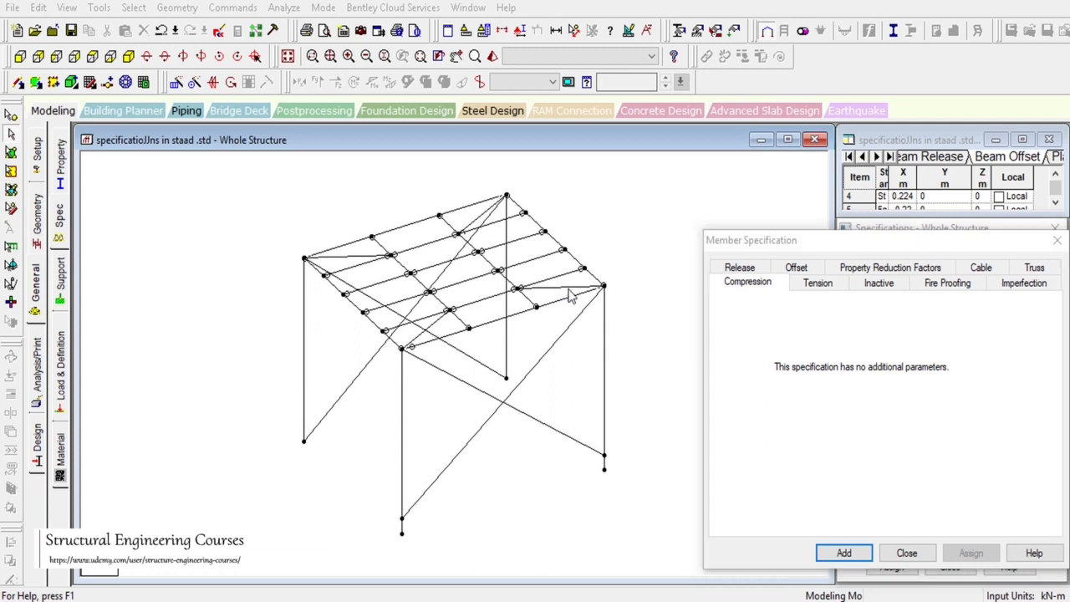
{"action": "left_click", "coordinate": [857, 456]}
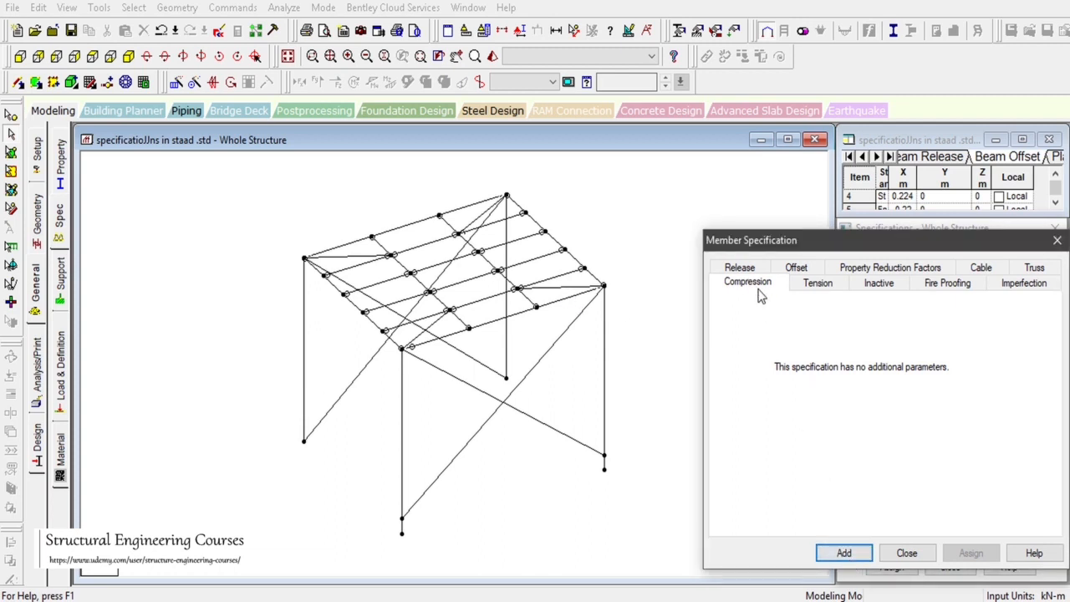
{"action": "left_click", "coordinate": [843, 553]}
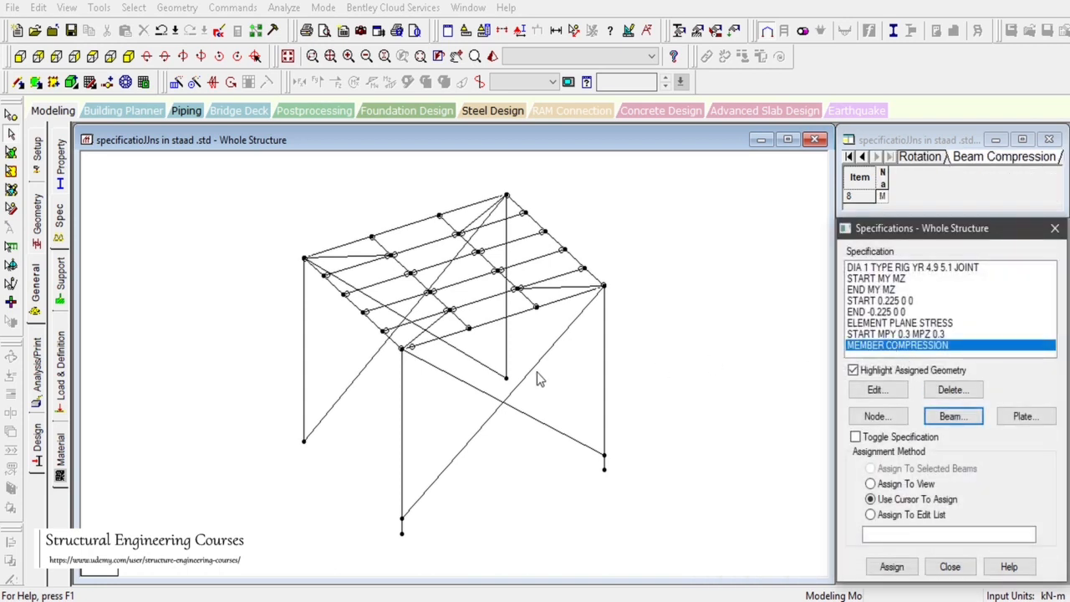
{"action": "left_click", "coordinate": [435, 333]}
{"action": "left_click", "coordinate": [562, 292], "text": "ctrl"}
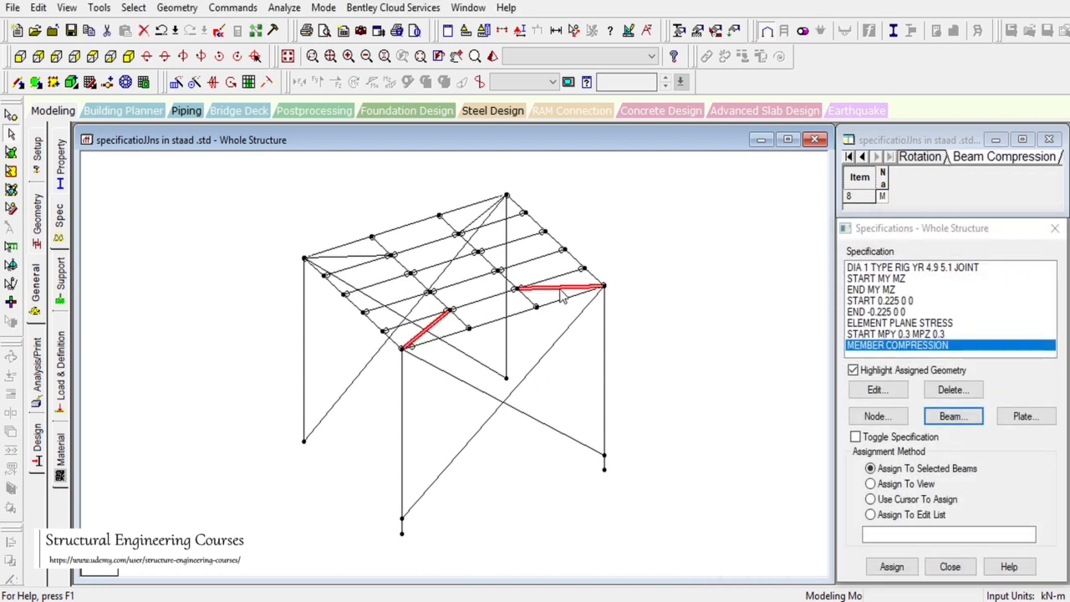
{"action": "left_click", "coordinate": [892, 568]}
{"action": "left_click", "coordinate": [900, 444]}
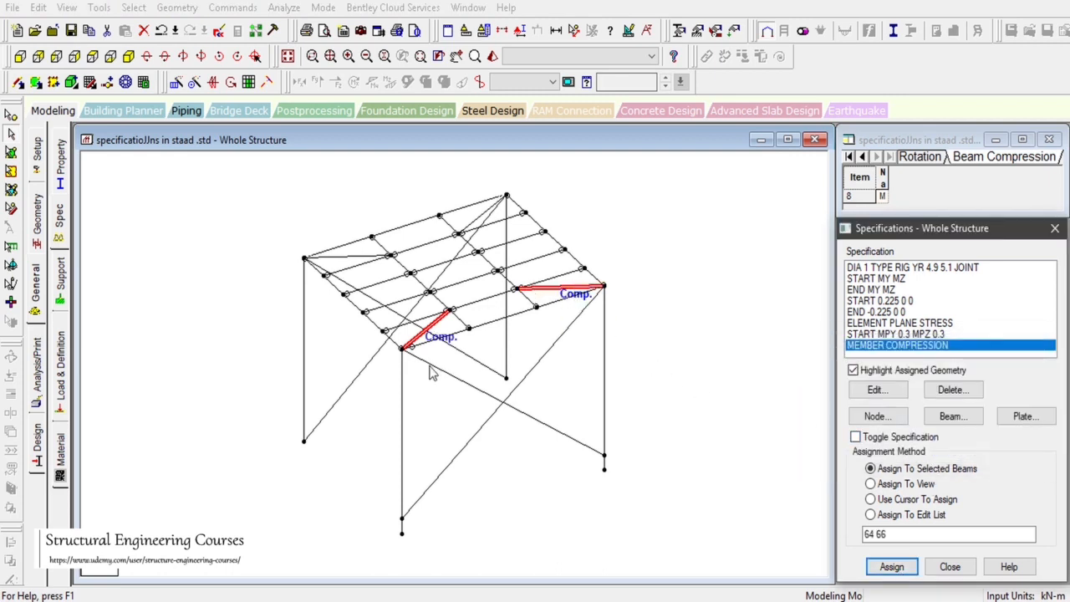
Create a member tension specification and assign it to the two floor diagonals at the far frame corners.
{"action": "left_click", "coordinate": [961, 421]}
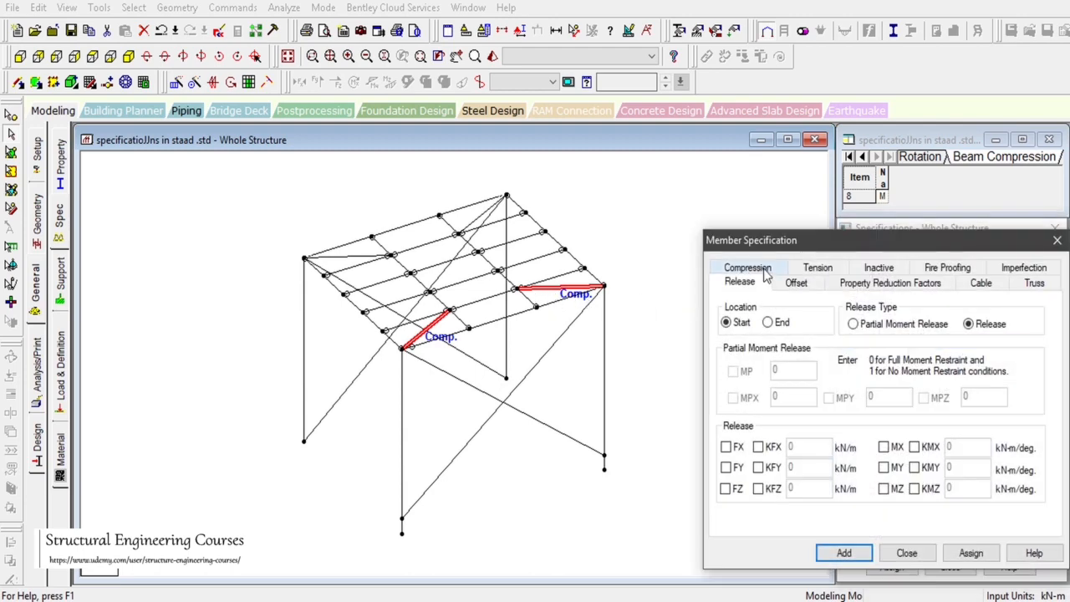
{"action": "left_click", "coordinate": [816, 269]}
{"action": "left_click", "coordinate": [843, 551]}
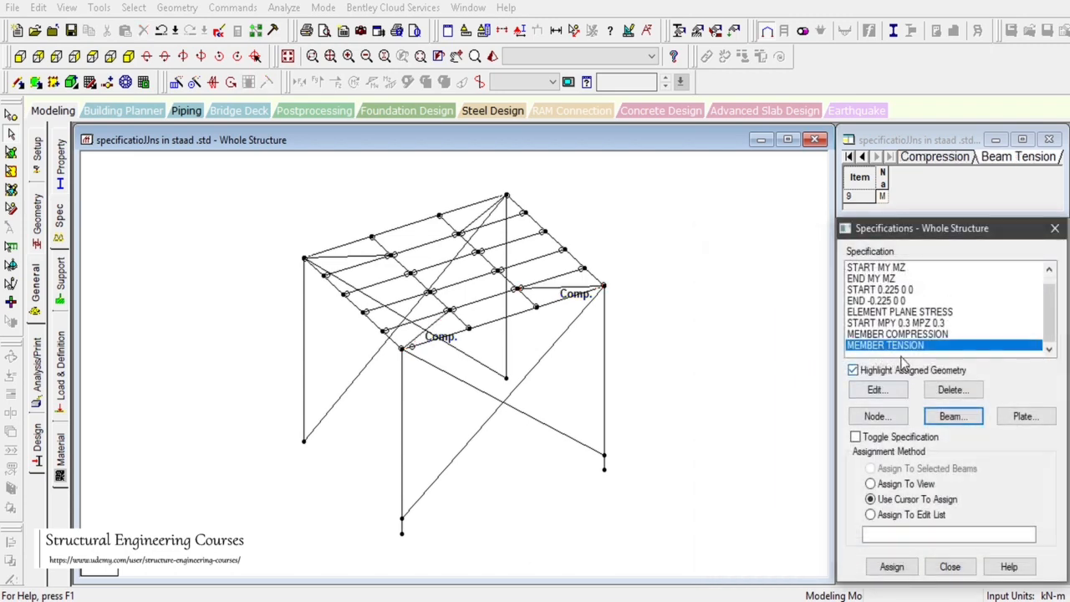
{"action": "left_click", "coordinate": [359, 261]}
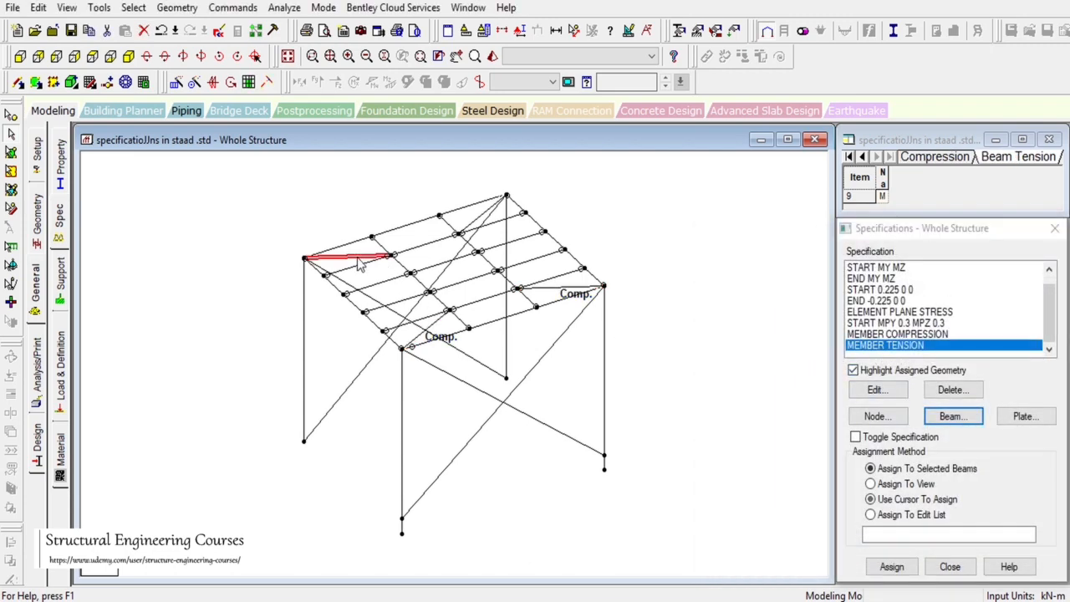
{"action": "left_click", "coordinate": [468, 223], "text": "ctrl"}
{"action": "left_click", "coordinate": [886, 566]}
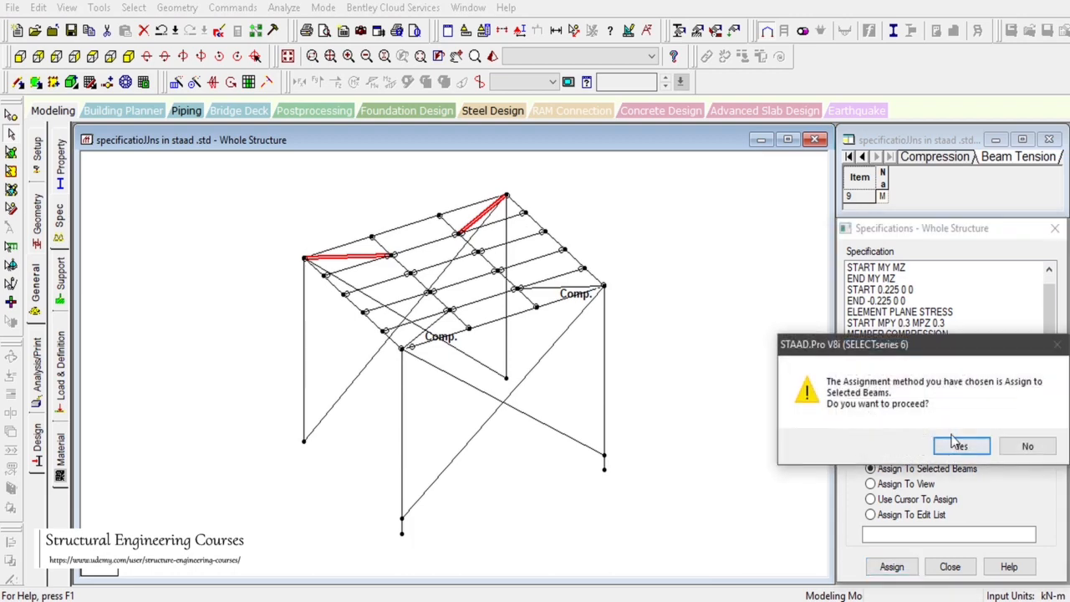
{"action": "left_click", "coordinate": [891, 444]}
Add a member truss specification to the specification list.
{"action": "left_click", "coordinate": [938, 413]}
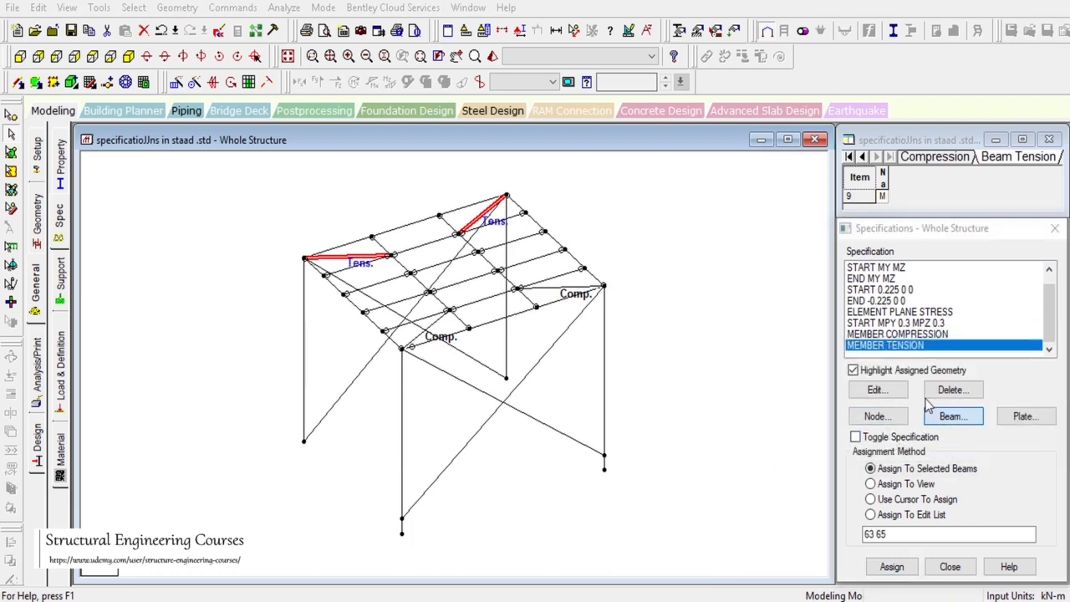
{"action": "left_click", "coordinate": [1042, 286]}
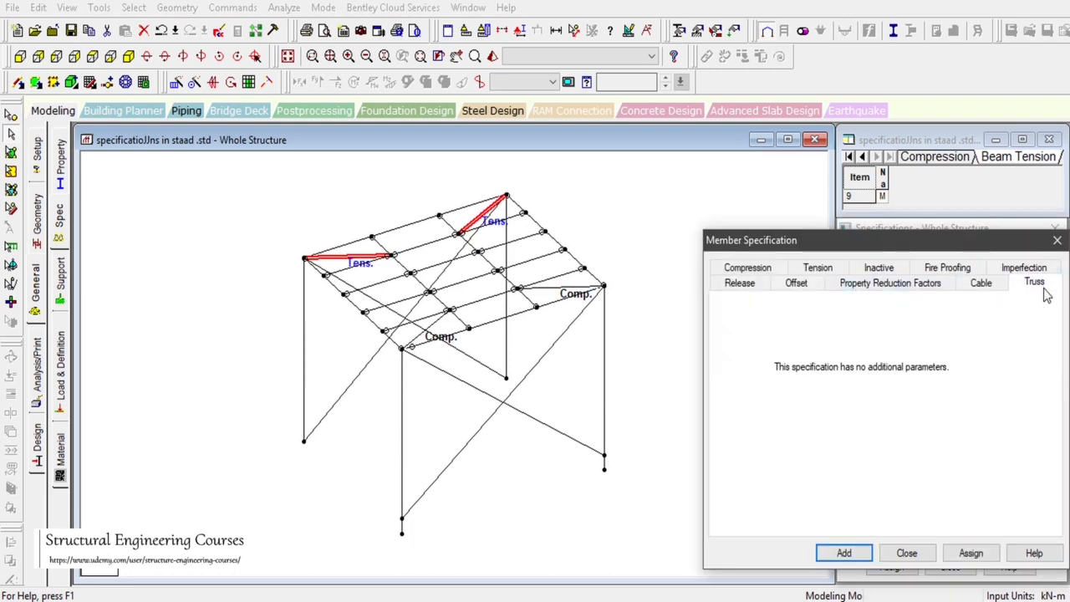
{"action": "left_click", "coordinate": [846, 554]}
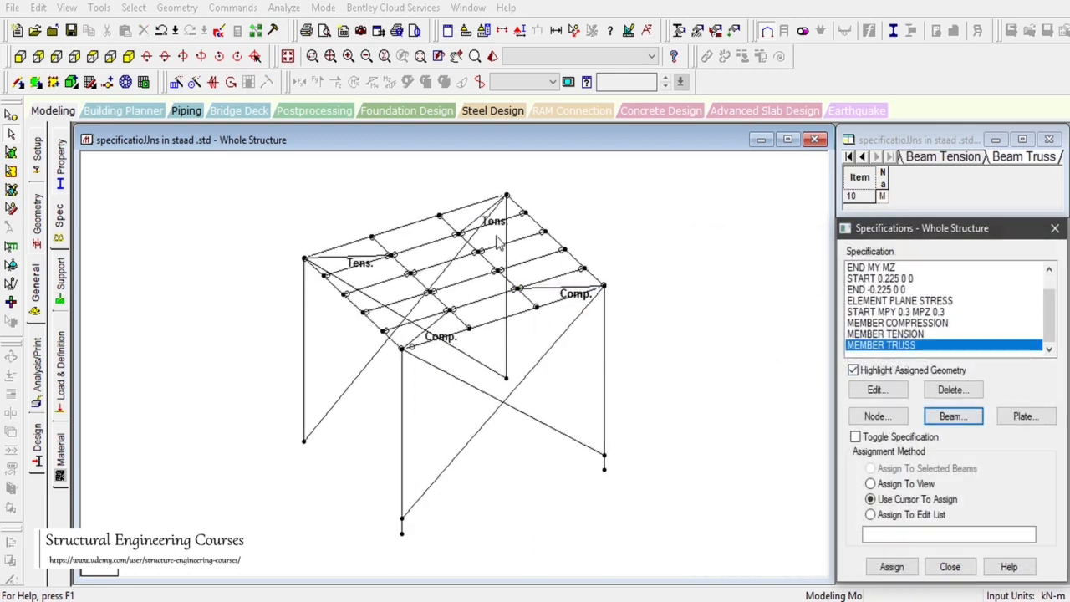
Draw two crossing diagonal members in the central floor bay and assign the member truss specification to both.
{"action": "left_click", "coordinate": [18, 82]}
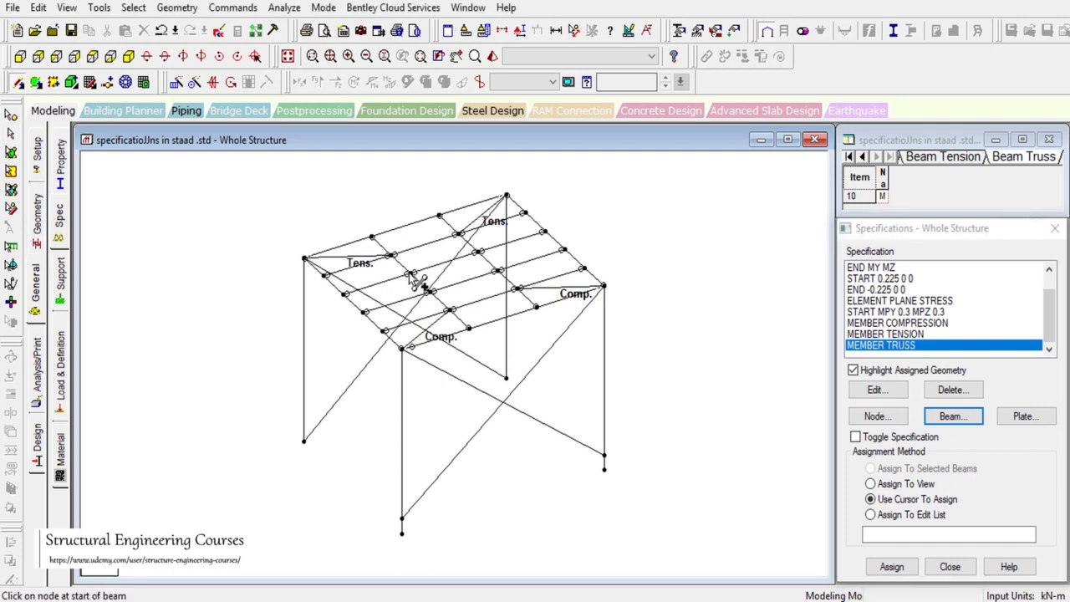
{"action": "mouse_move", "coordinate": [410, 272]}
{"action": "left_mouse_down"}
{"action": "mouse_move", "coordinate": [505, 280]}
{"action": "mouse_move", "coordinate": [497, 271]}
{"action": "mouse_move", "coordinate": [430, 291]}
{"action": "left_mouse_up"}
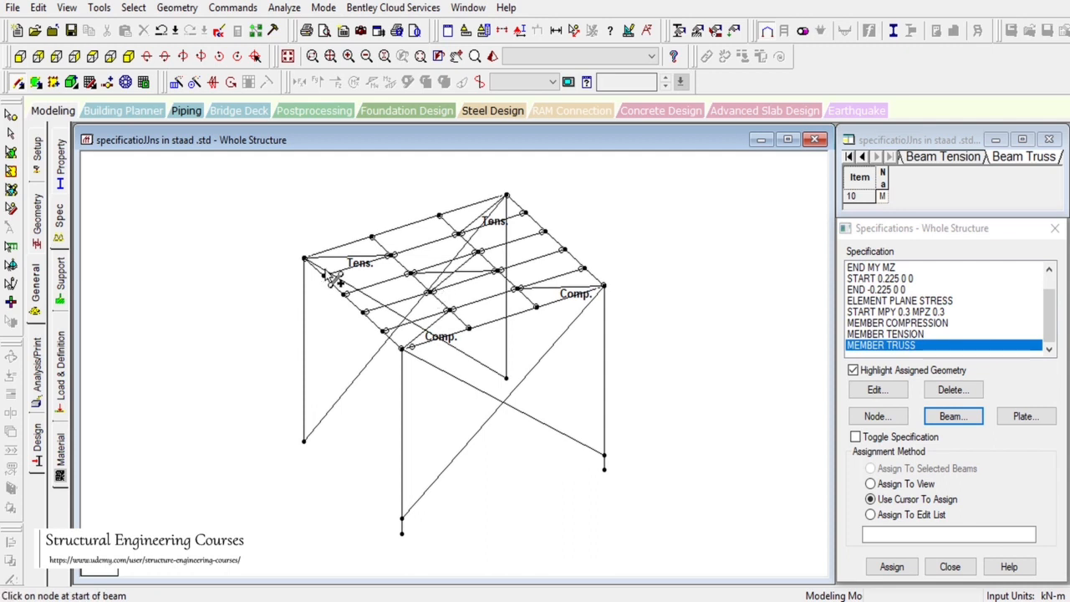
{"action": "left_click", "coordinate": [11, 134]}
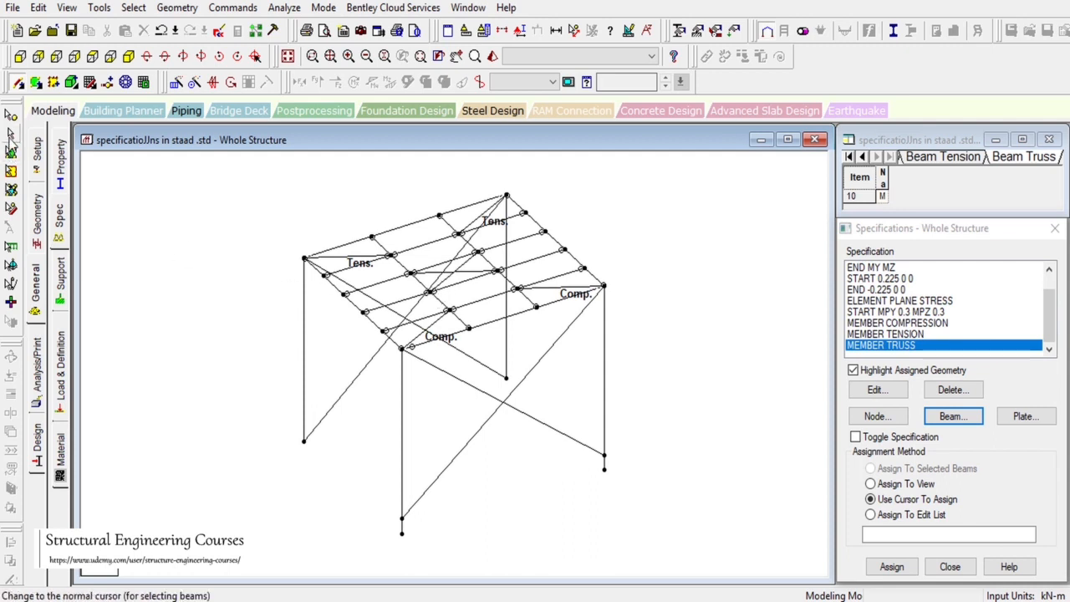
{"action": "left_click", "coordinate": [457, 272]}
{"action": "left_click", "coordinate": [891, 567]}
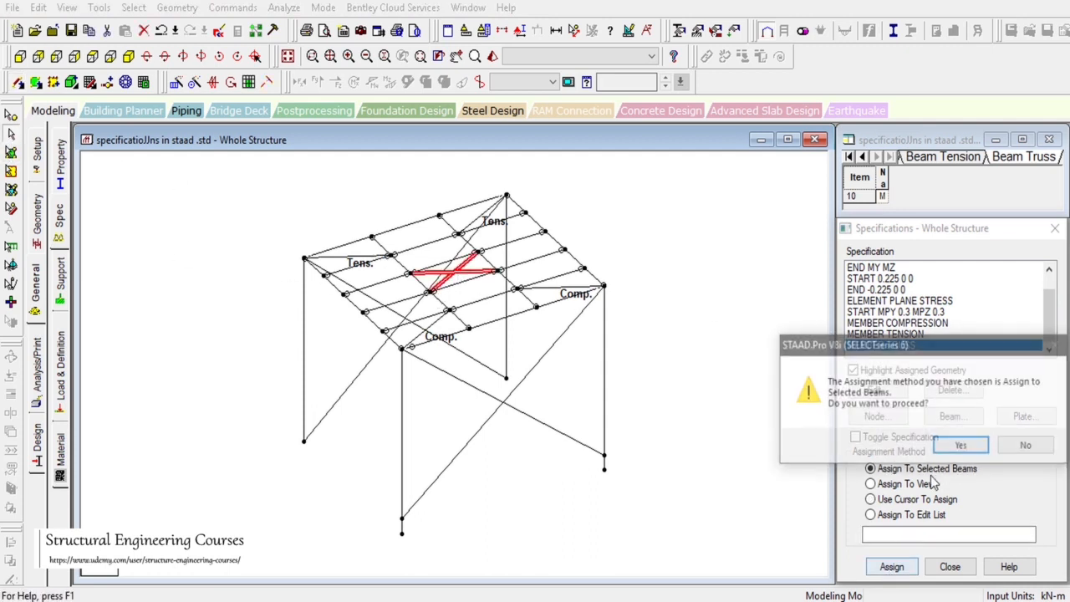
{"action": "left_click", "coordinate": [958, 444]}
{"action": "left_click", "coordinate": [689, 400]}
{"action": "scroll", "coordinate": [446, 283], "scroll_direction": "up", "scroll_amount": 1}
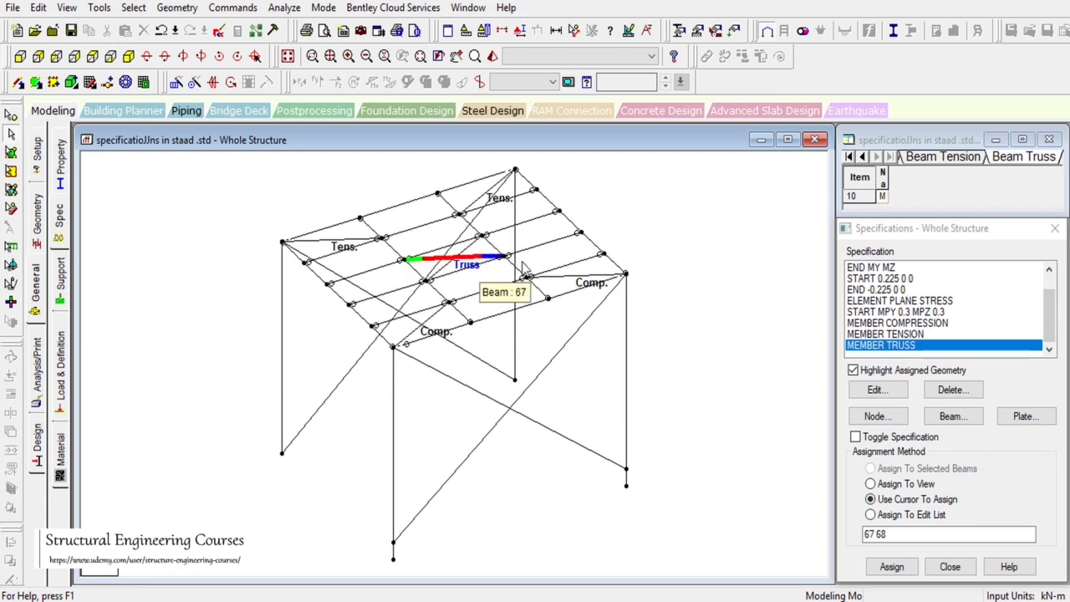
{"action": "left_click", "coordinate": [480, 263]}
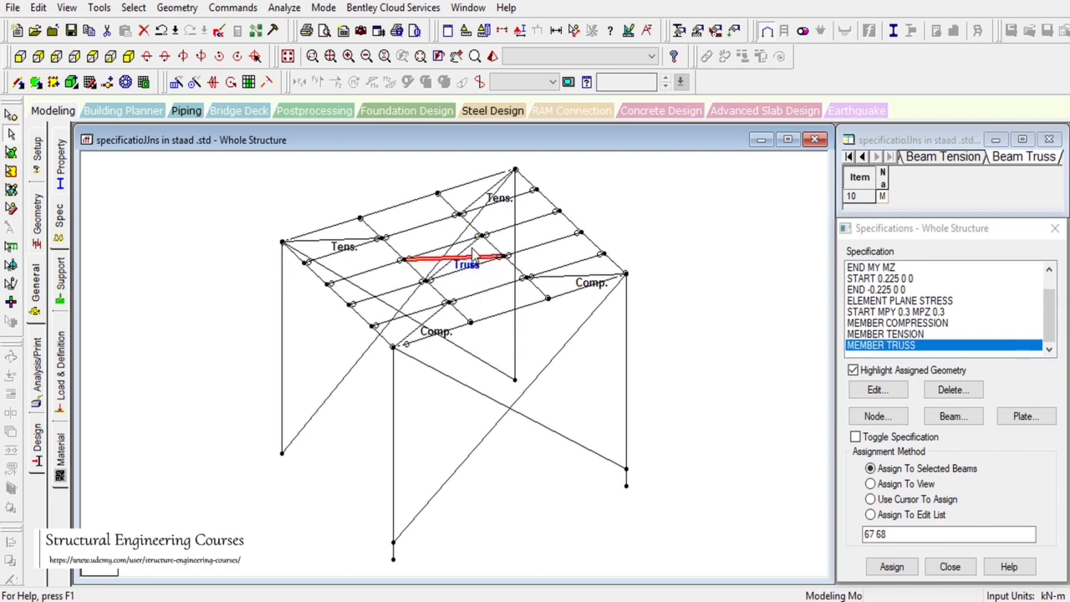
{"action": "left_click", "coordinate": [473, 261]}
{"action": "left_click", "coordinate": [682, 283]}
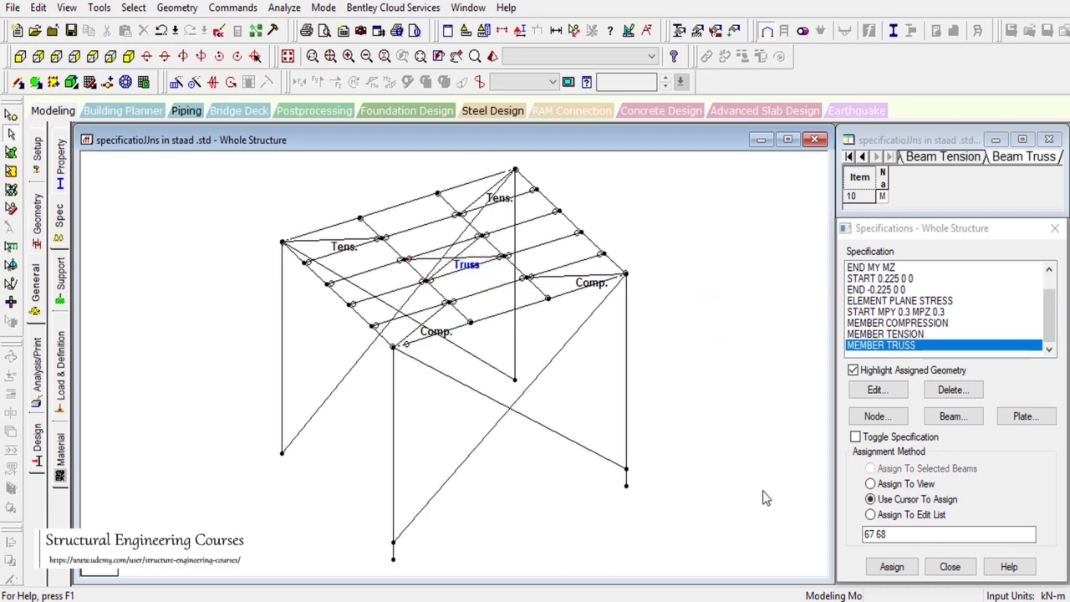
Examine the fire proofing member specification: its thickness and density parameters and the block (BFP) and contour (CFP) types.
{"action": "left_click", "coordinate": [949, 417]}
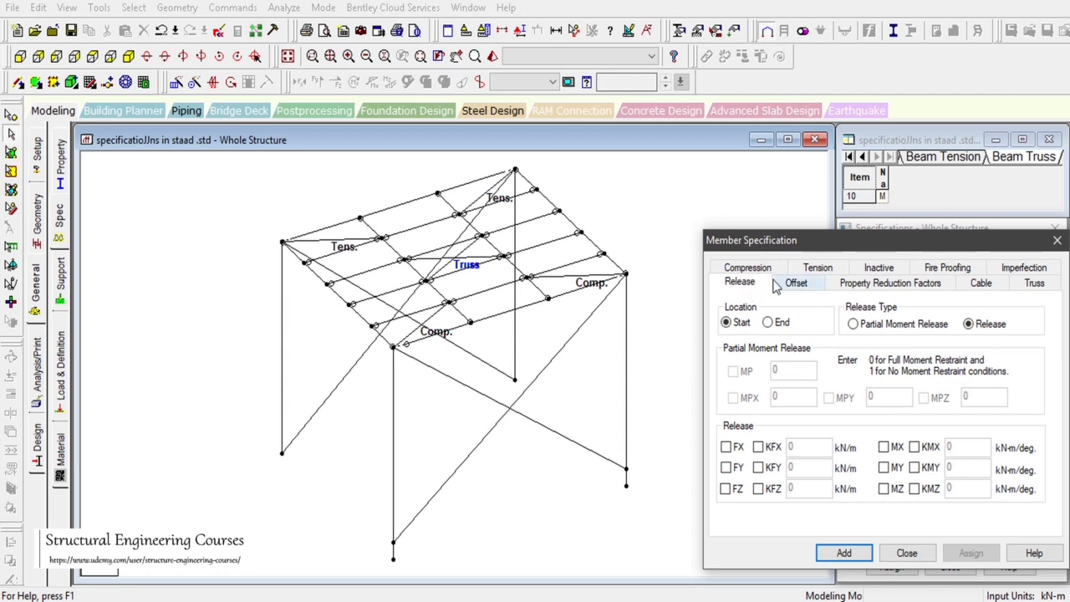
{"action": "left_click", "coordinate": [771, 267]}
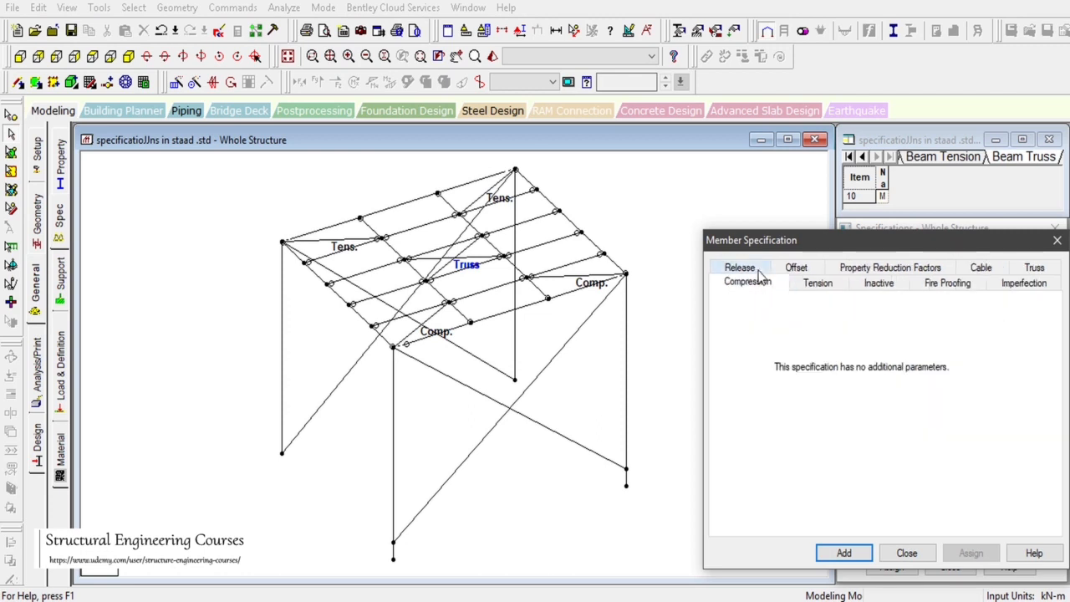
{"action": "left_click", "coordinate": [821, 284]}
{"action": "left_click", "coordinate": [1036, 270]}
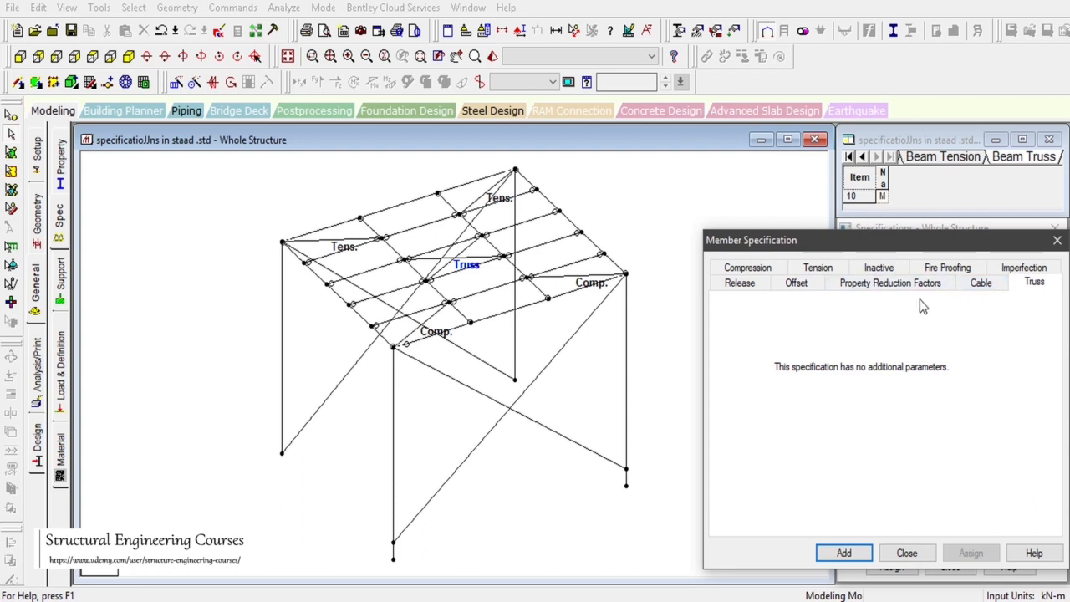
{"action": "left_click", "coordinate": [938, 270]}
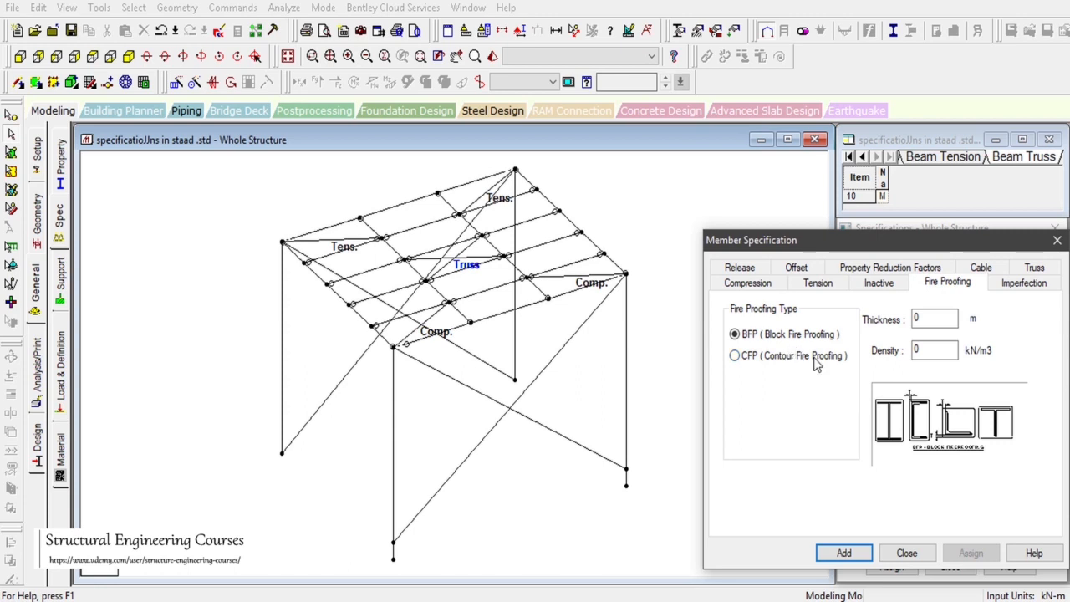
{"action": "left_click", "coordinate": [930, 318]}
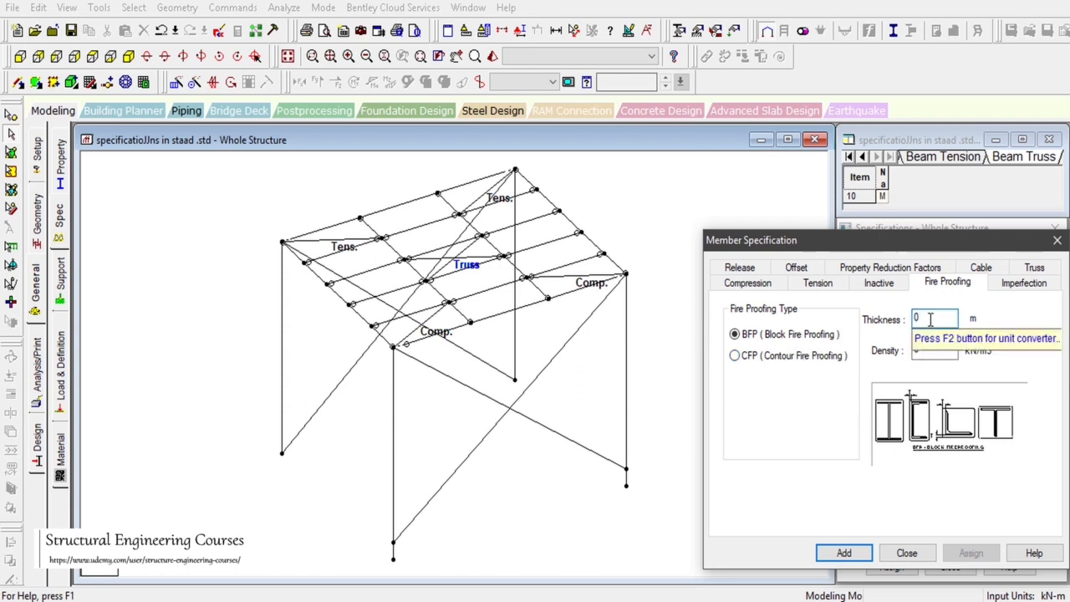
{"action": "left_click", "coordinate": [935, 351]}
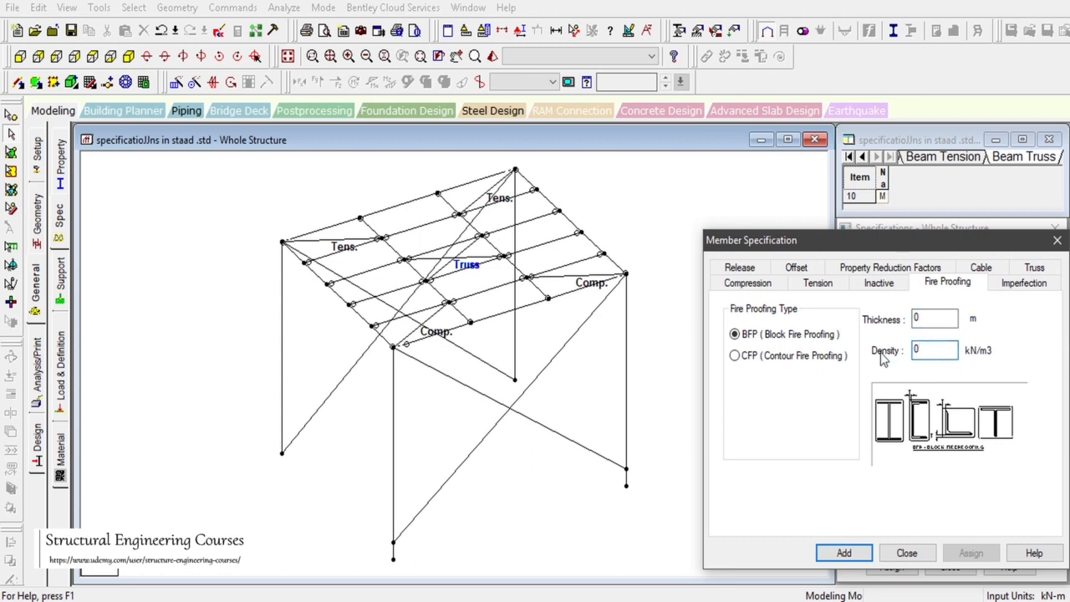
{"action": "left_click", "coordinate": [783, 342]}
{"action": "left_click", "coordinate": [736, 356]}
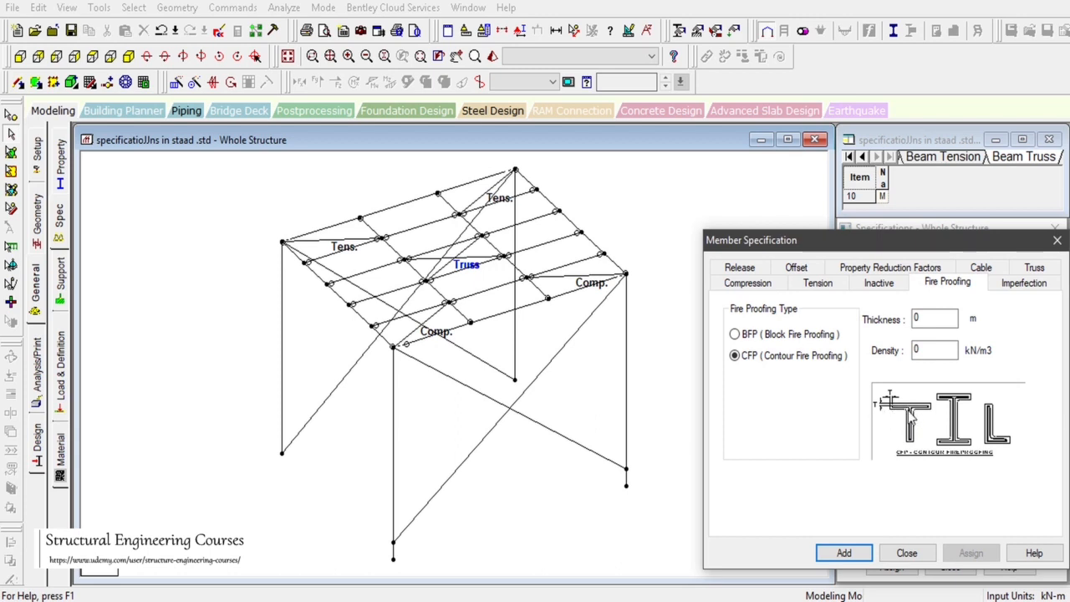
Compare the block (BFP) and contour (CFP) fire proofing diagrams in the member specification.
{"action": "left_click", "coordinate": [778, 335]}
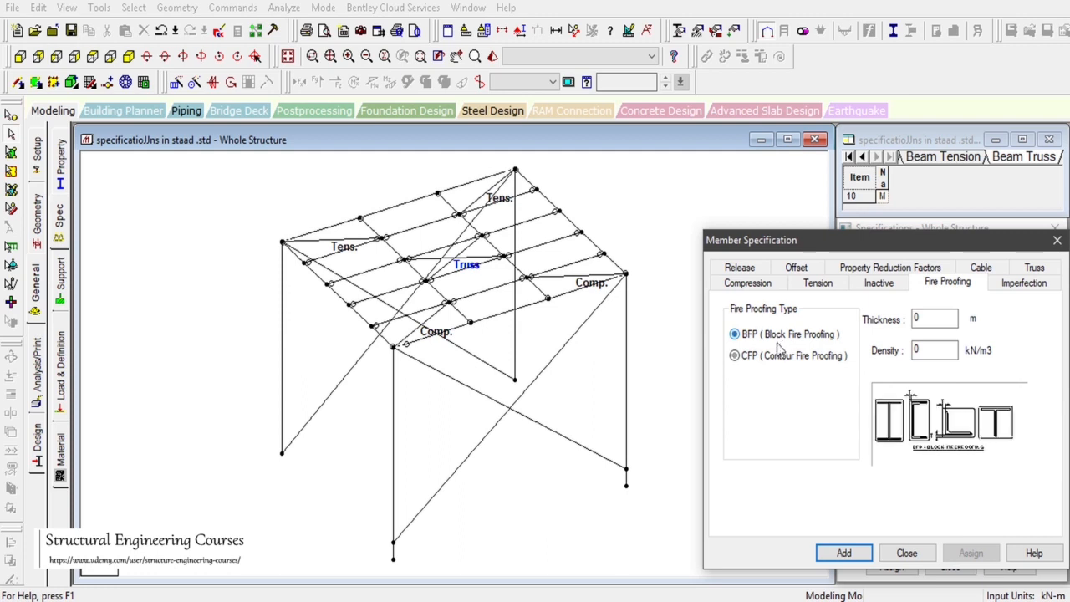
{"action": "left_click", "coordinate": [777, 354]}
{"action": "left_click", "coordinate": [779, 336]}
{"action": "left_click", "coordinate": [779, 356]}
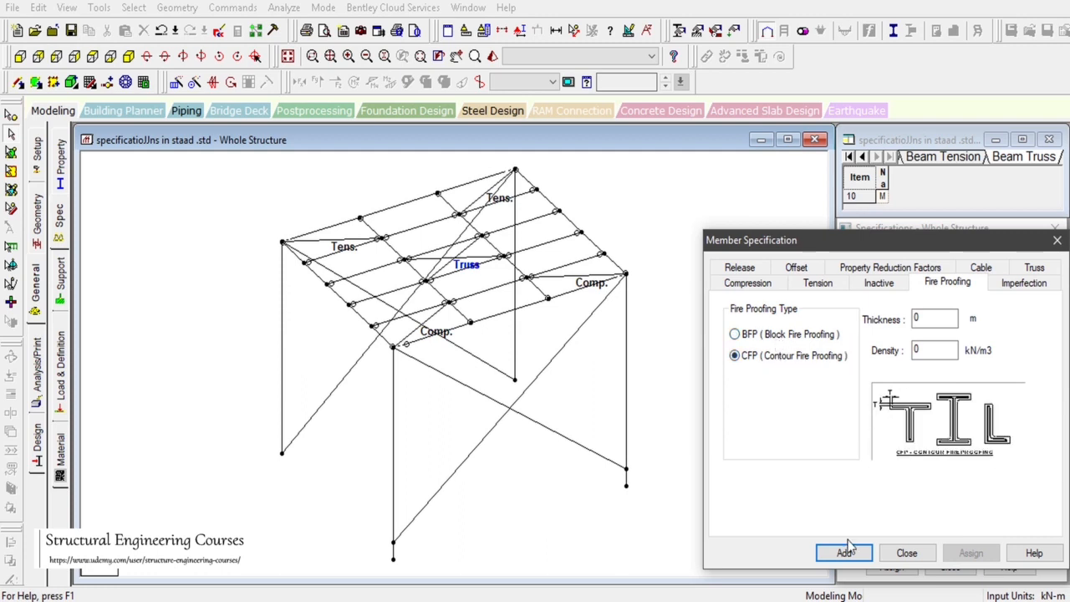
Switch to the browser and examine the Google image results for block steel fire proofing, including an enlarged photo of a coated steel beam-column joint.
{"action": "left_click", "coordinate": [836, 600]}
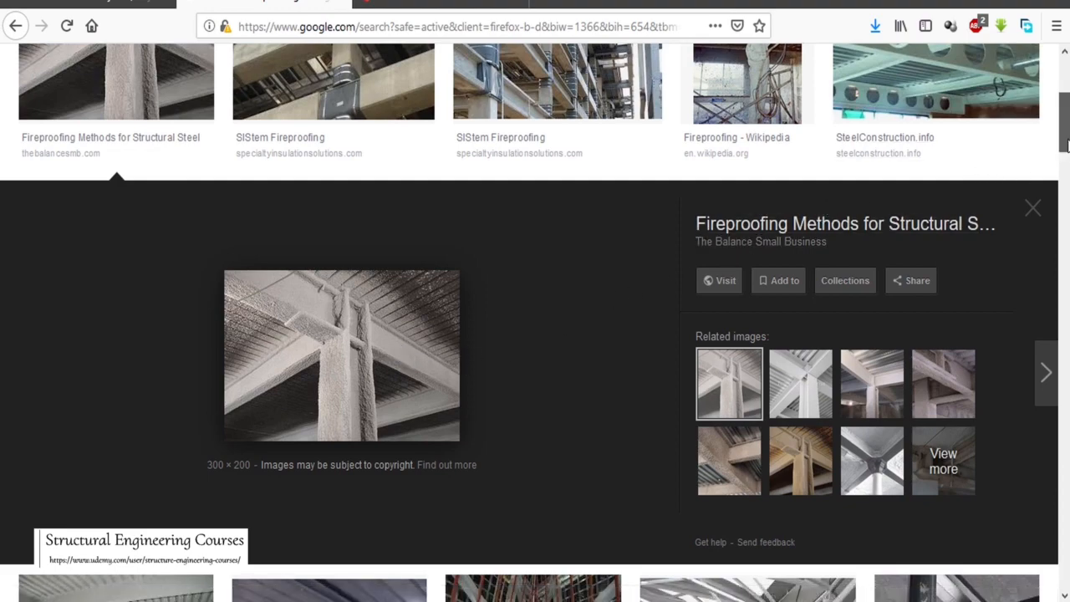
{"action": "scroll", "coordinate": [1003, 171], "scroll_direction": "up", "scroll_amount": 3}
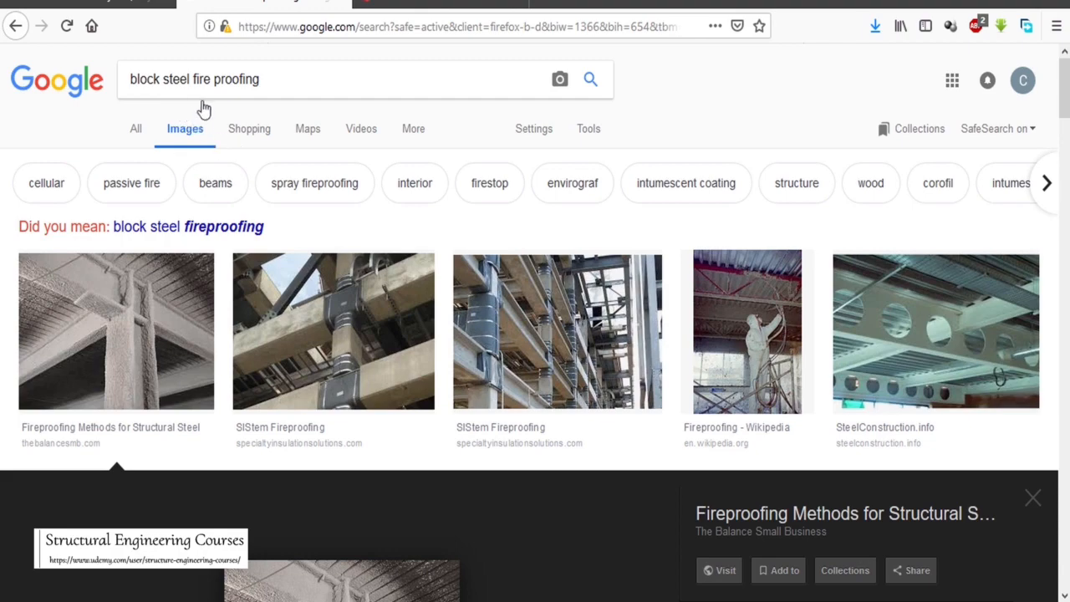
{"action": "scroll", "coordinate": [493, 292], "scroll_direction": "down", "scroll_amount": 4}
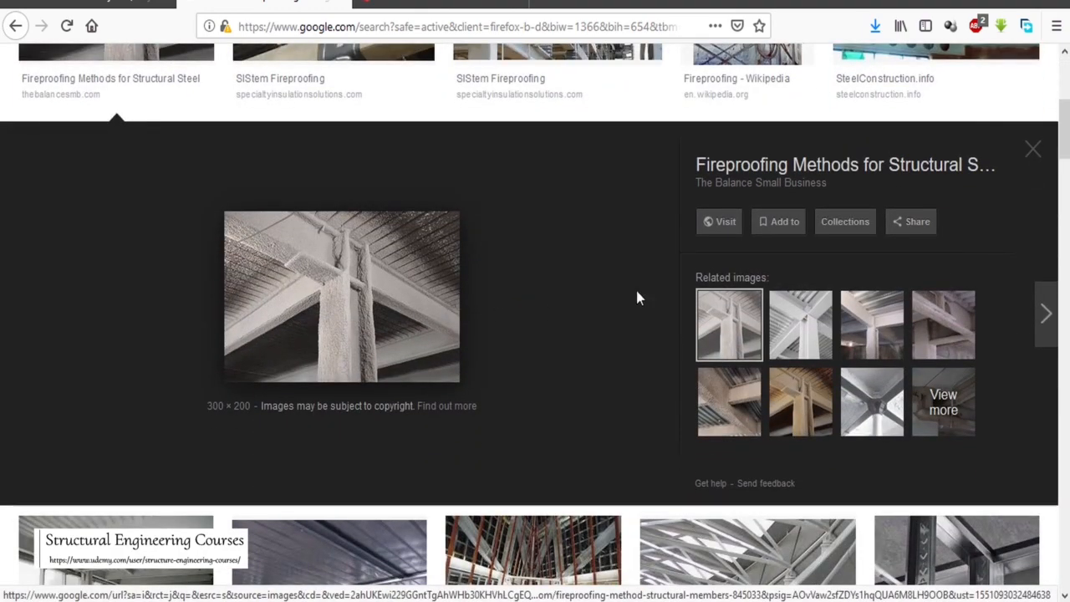
{"action": "scroll", "coordinate": [638, 296], "scroll_direction": "down", "scroll_amount": 1}
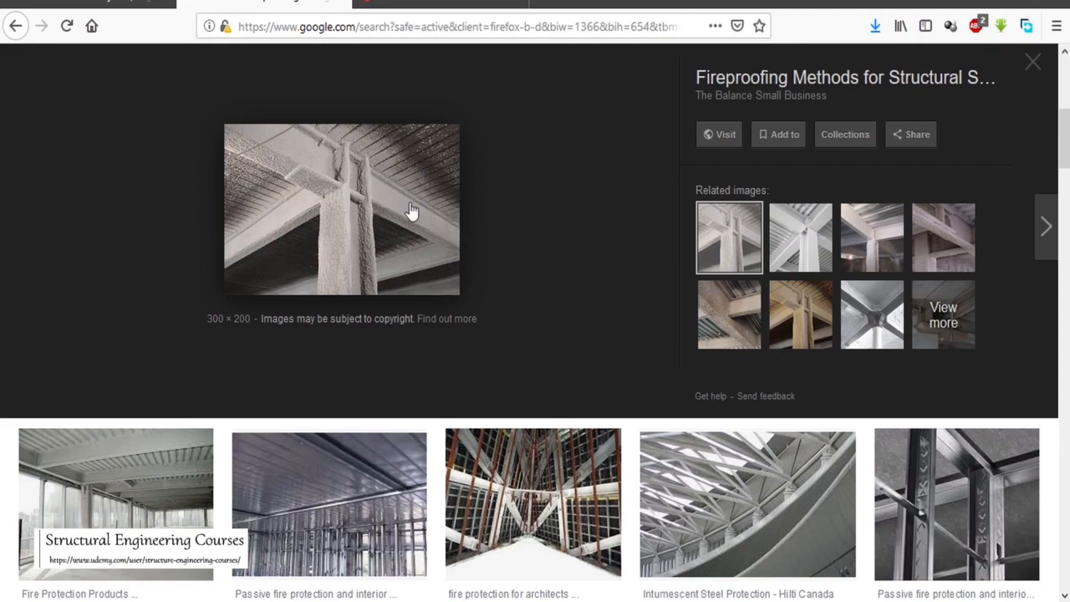
{"action": "left_click", "coordinate": [819, 309]}
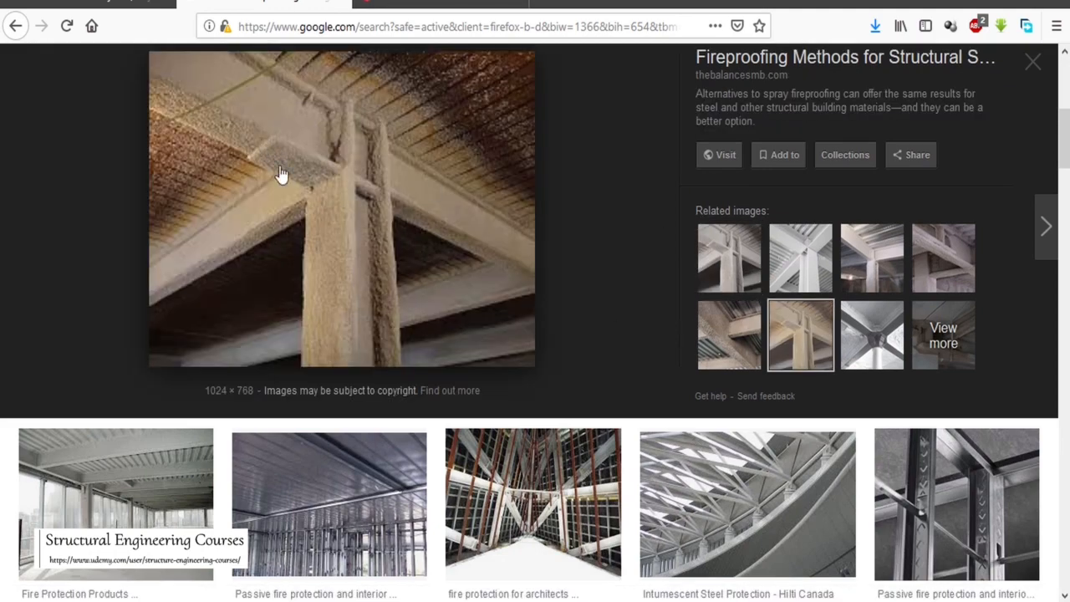
{"action": "left_click", "coordinate": [728, 346]}
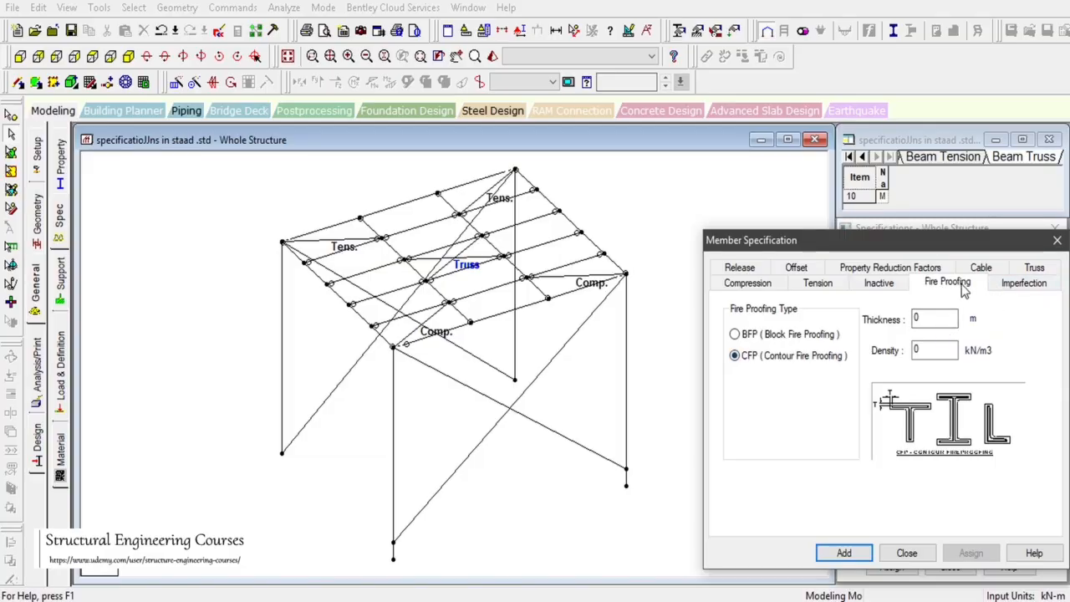
Set the imperfection specification's value to 25 in local direction Y and compare its Camber and Drift types.
{"action": "left_click", "coordinate": [1020, 284]}
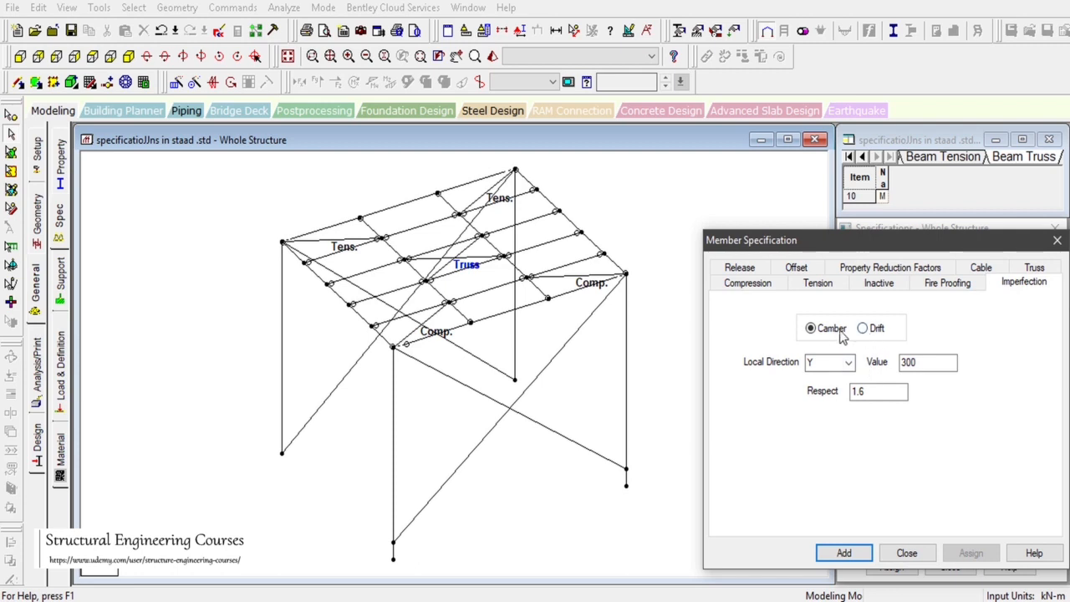
{"action": "left_click_drag", "start_coordinate": [926, 364], "coordinate": [891, 366]}
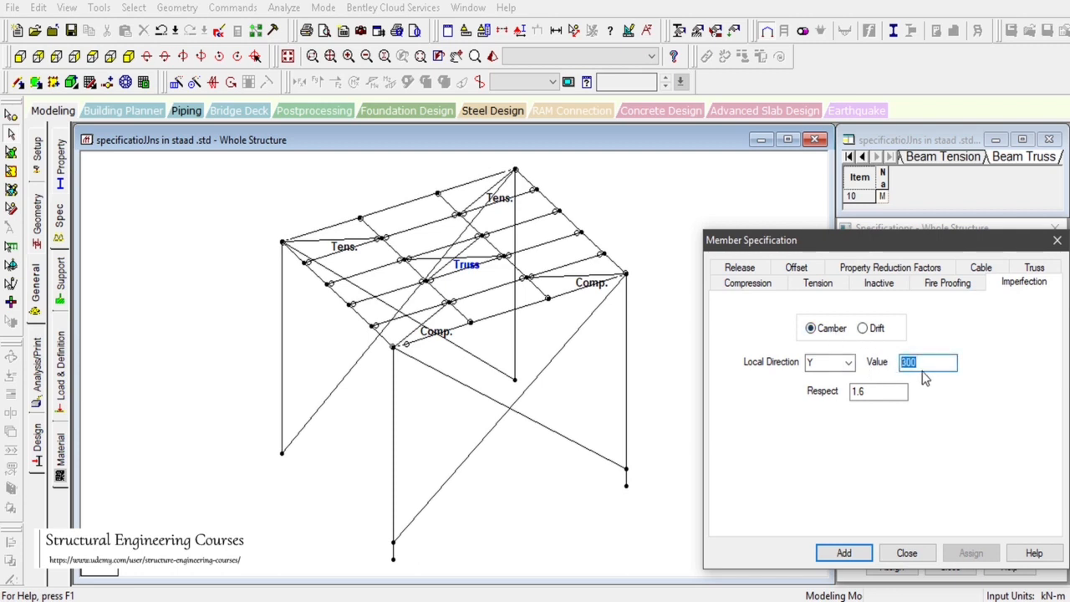
{"action": "type", "text": "25"}
{"action": "left_click", "coordinate": [850, 363]}
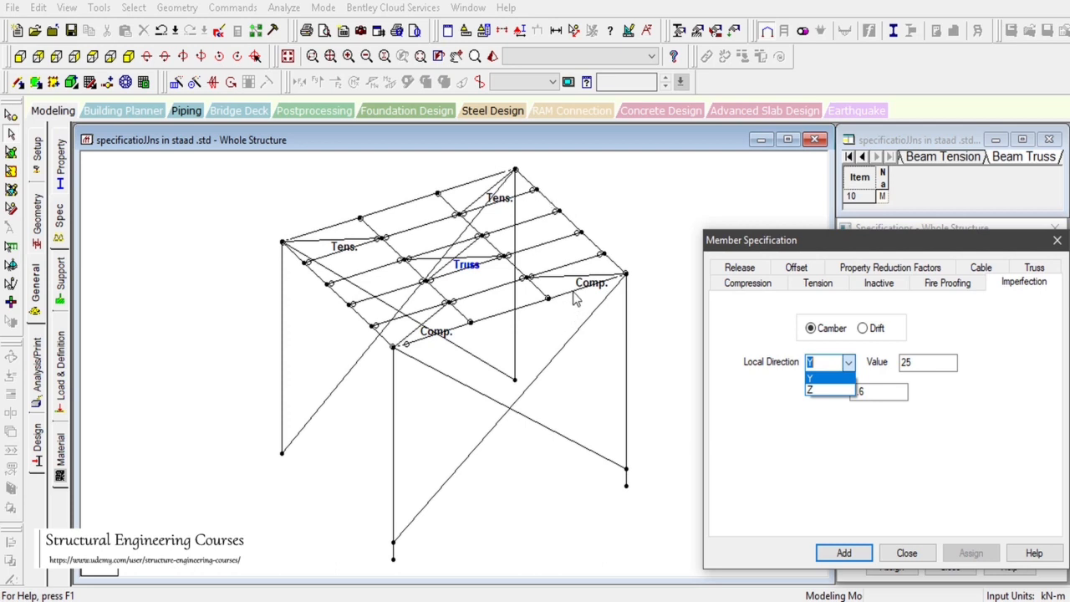
{"action": "left_click", "coordinate": [878, 331]}
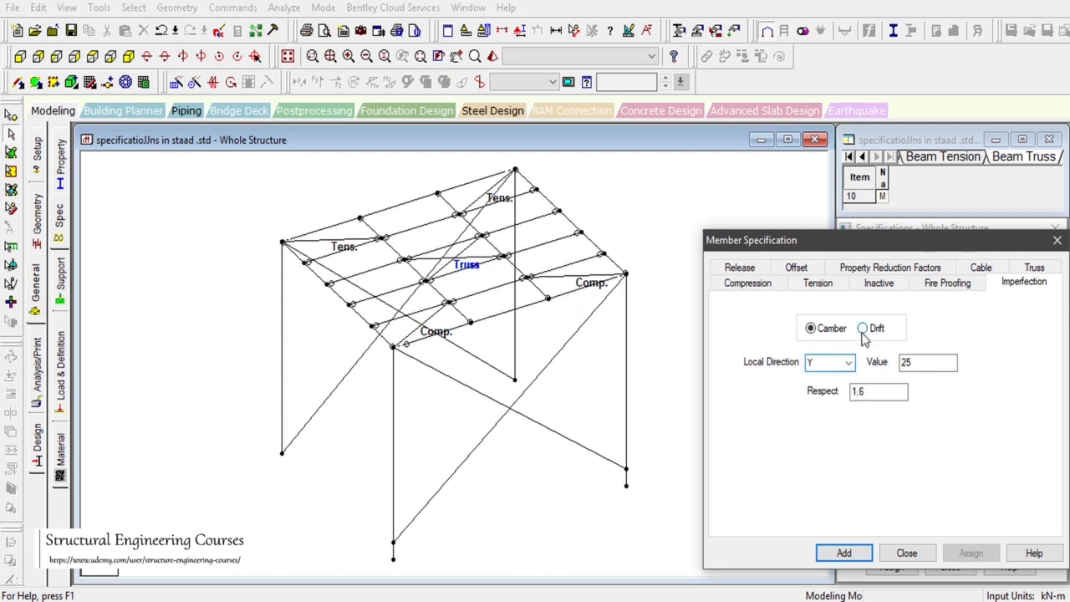
{"action": "left_click", "coordinate": [863, 328]}
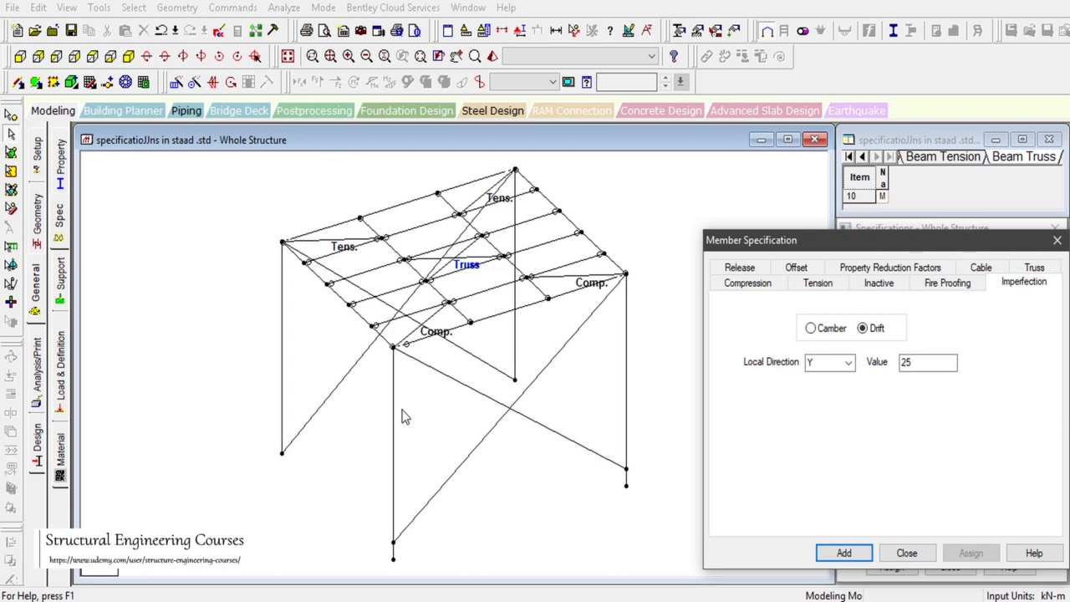
{"action": "left_click", "coordinate": [810, 329]}
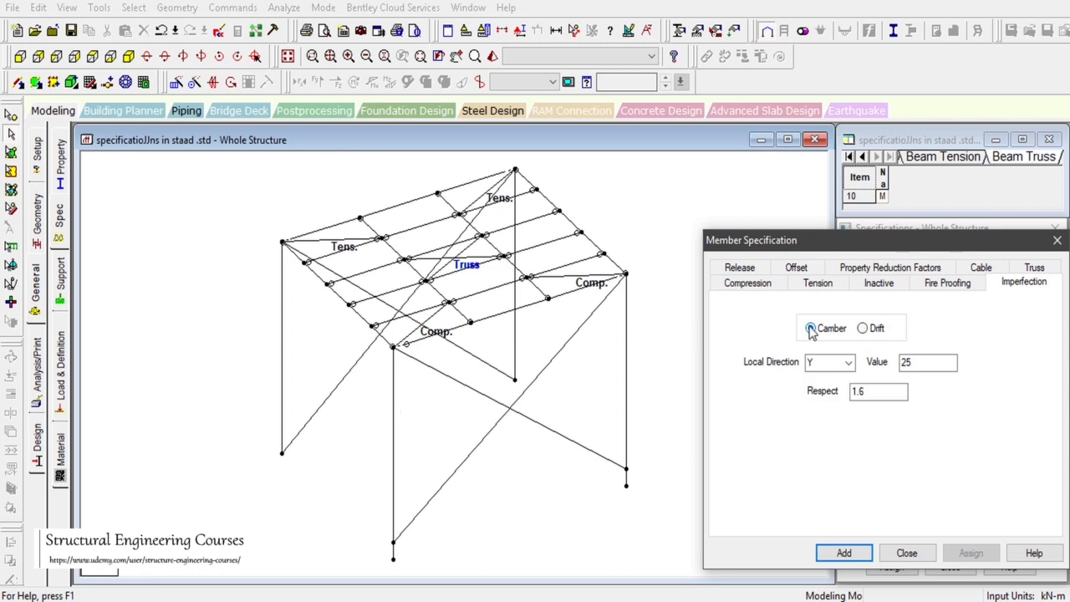
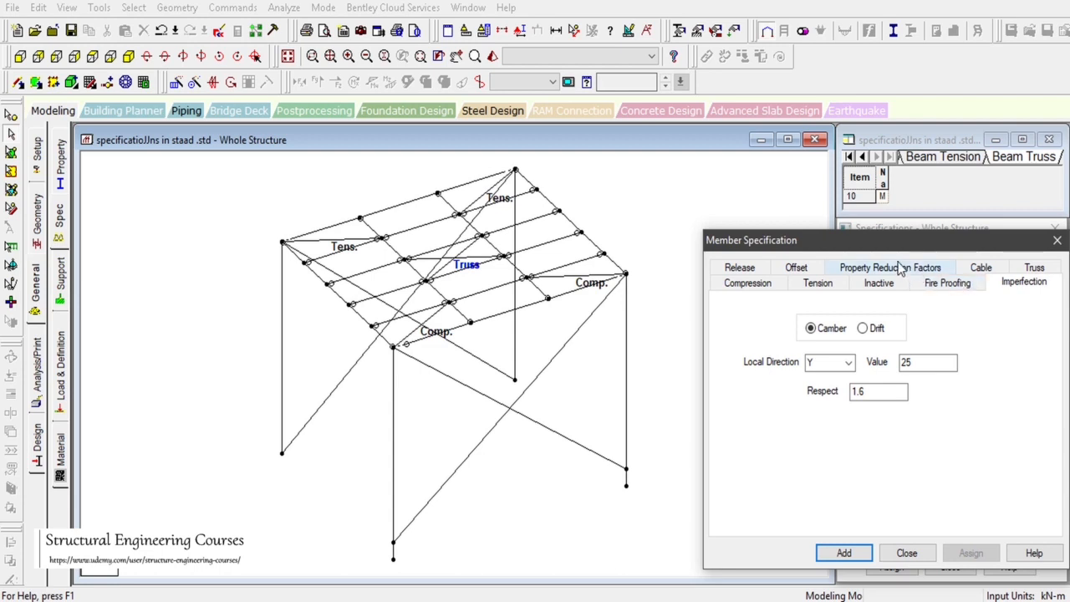
Add an inactive member specification, assign it to the floor beam 45 between the two compression diagonals, and check it in the beam's properties.
{"action": "left_click", "coordinate": [767, 285]}
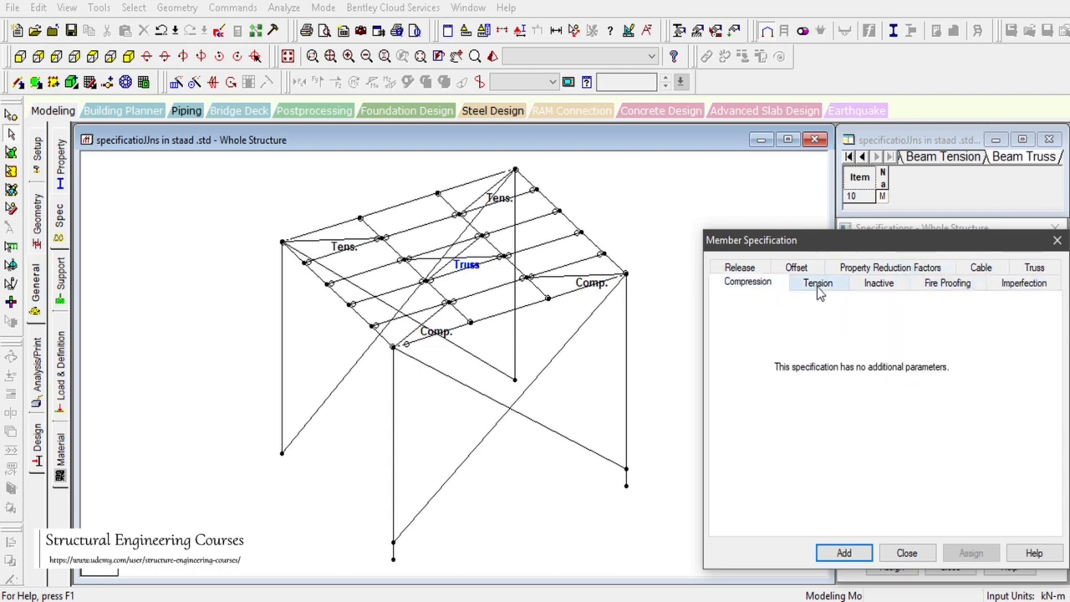
{"action": "left_click", "coordinate": [817, 285]}
{"action": "left_click", "coordinate": [878, 285]}
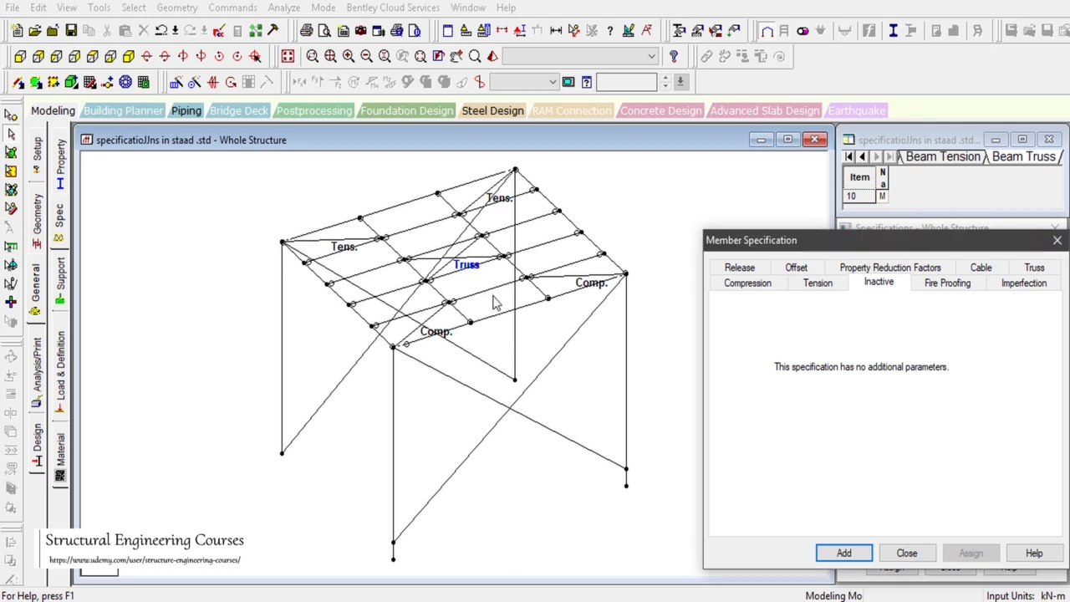
{"action": "left_click", "coordinate": [843, 553]}
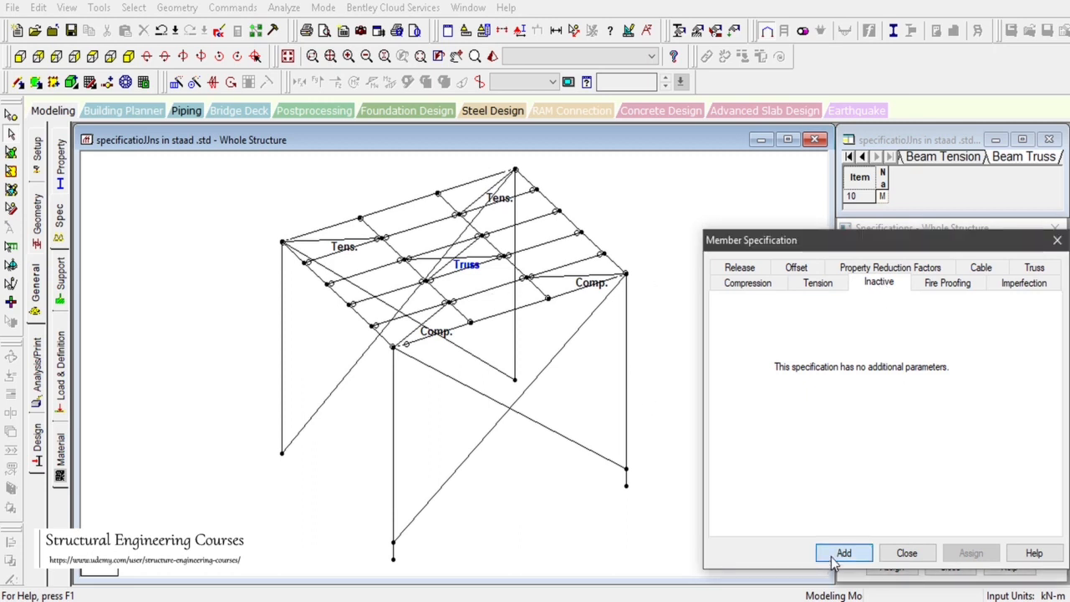
{"action": "left_click", "coordinate": [485, 293]}
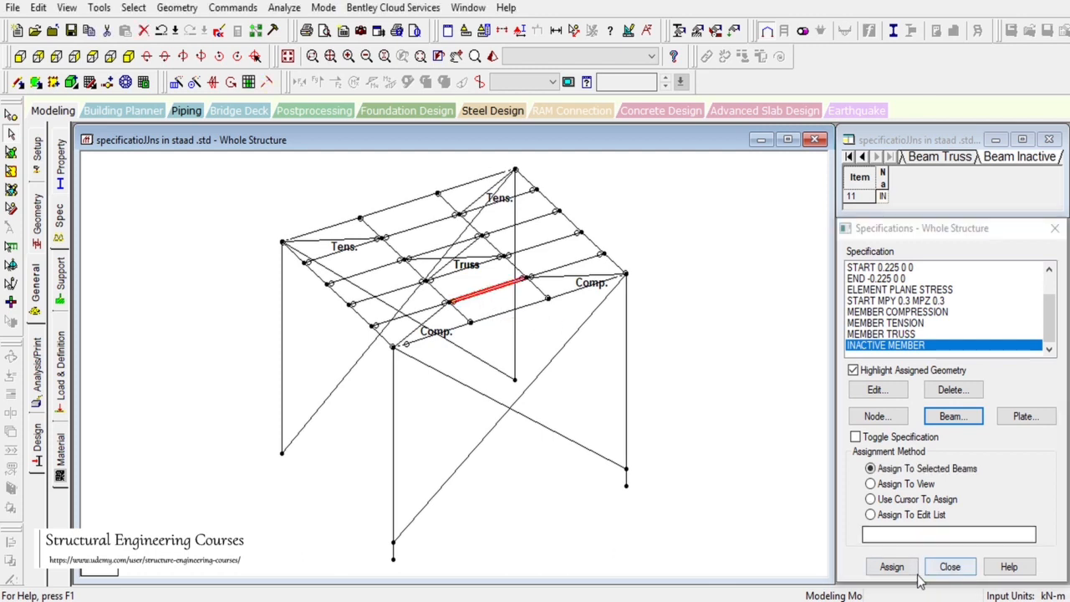
{"action": "left_click", "coordinate": [892, 567]}
{"action": "left_click", "coordinate": [946, 449]}
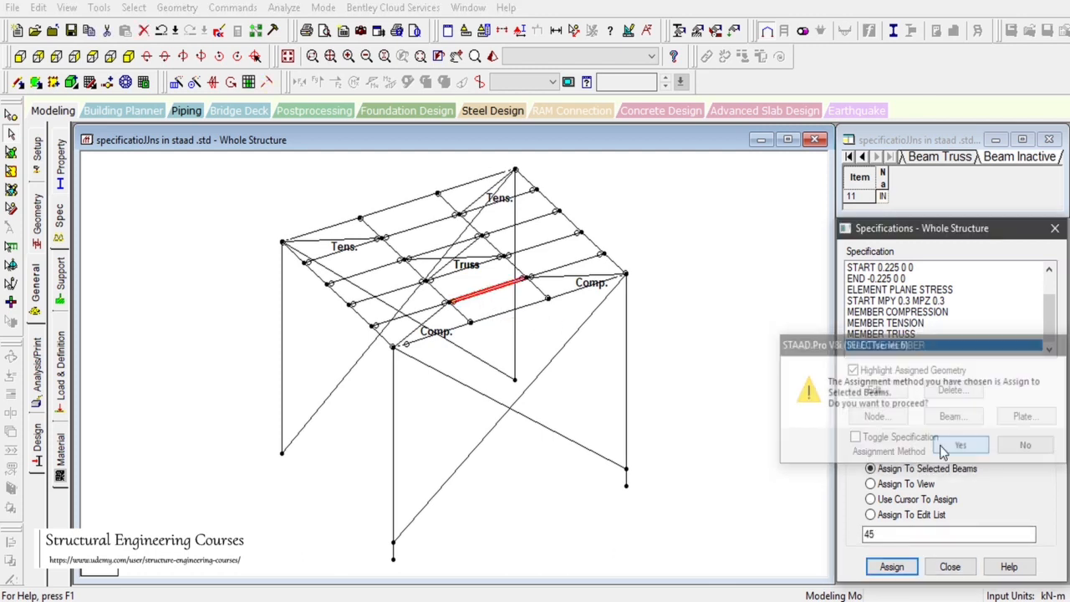
{"action": "double_click", "coordinate": [489, 303]}
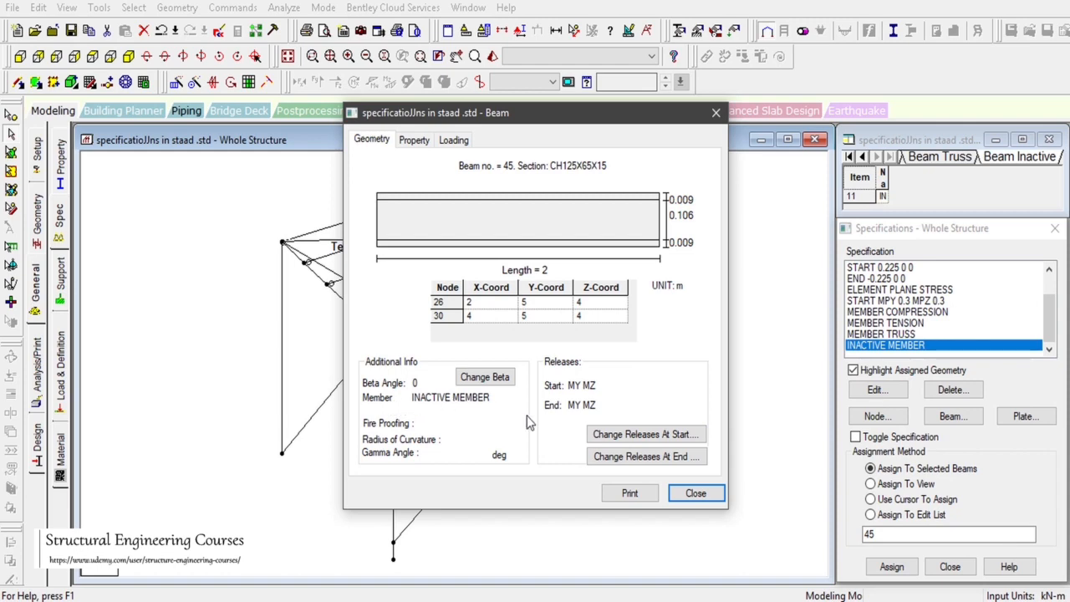
{"action": "left_click", "coordinate": [710, 494]}
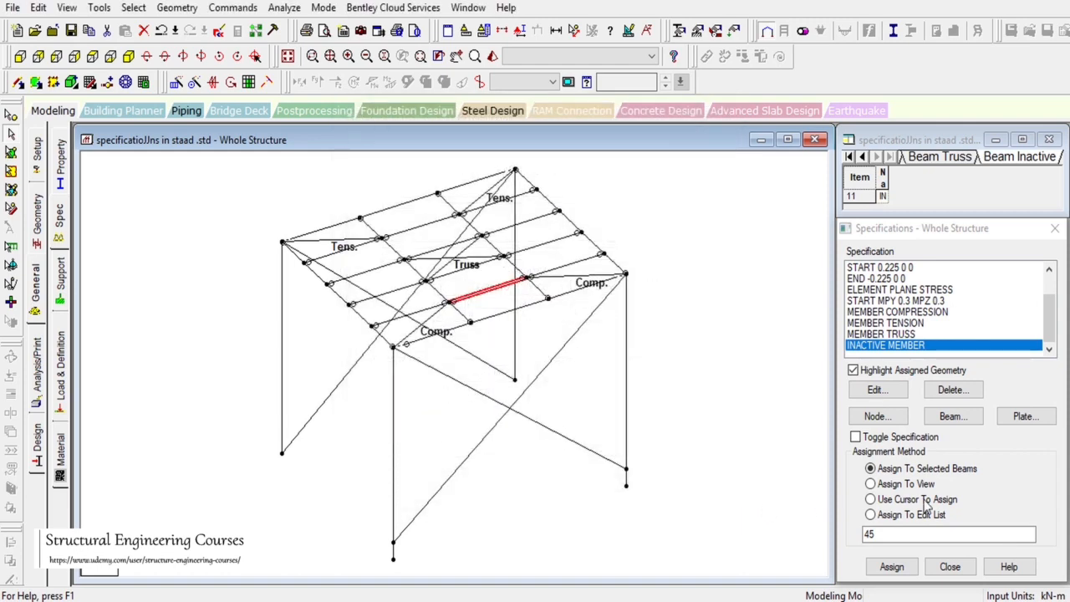
Review the inactive, fire proofing, imperfection, tension and compression member specifications.
{"action": "left_click", "coordinate": [948, 418]}
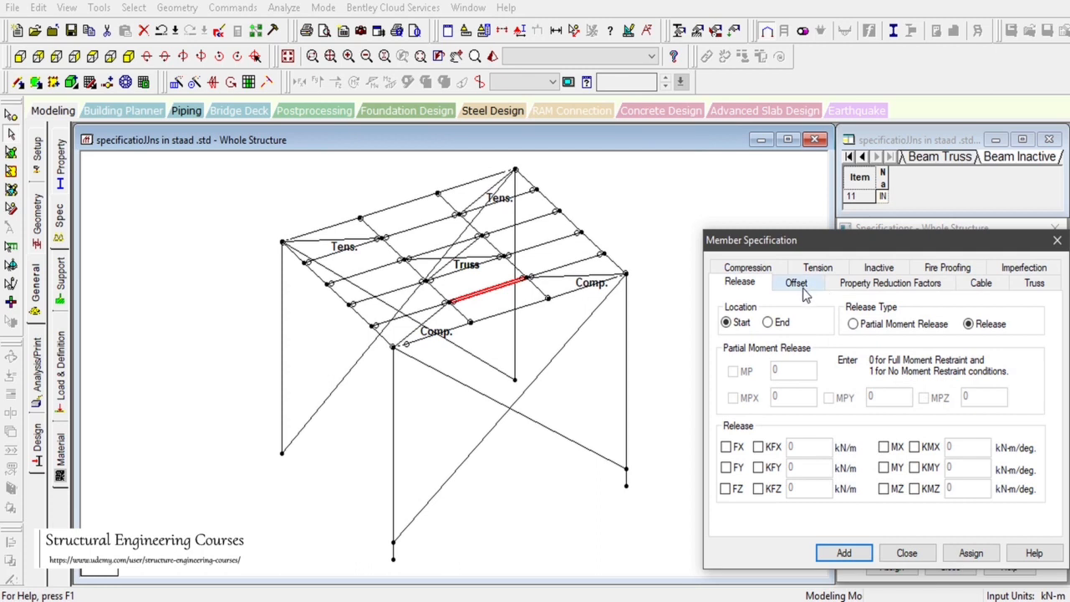
{"action": "left_click", "coordinate": [891, 267]}
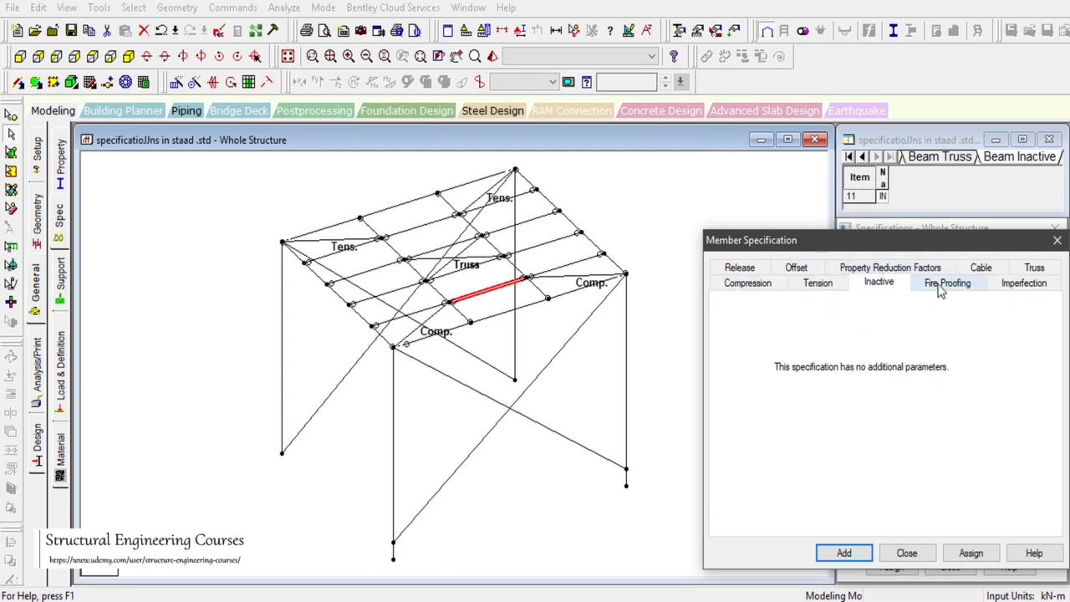
{"action": "left_click", "coordinate": [947, 284]}
{"action": "left_click", "coordinate": [1021, 284]}
{"action": "left_click", "coordinate": [879, 284]}
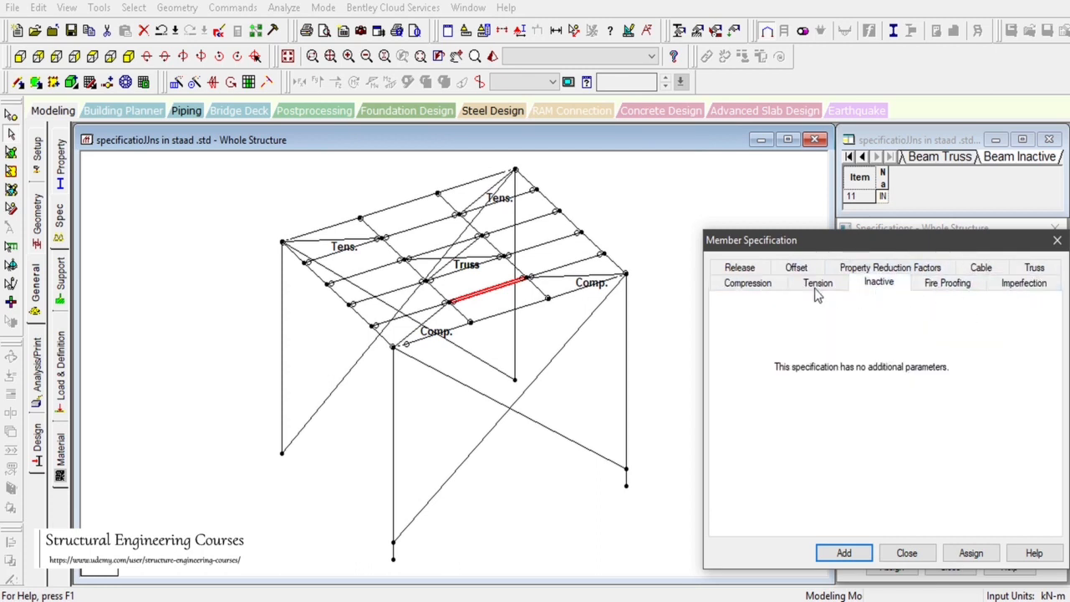
{"action": "left_click", "coordinate": [817, 284]}
{"action": "left_click", "coordinate": [748, 285]}
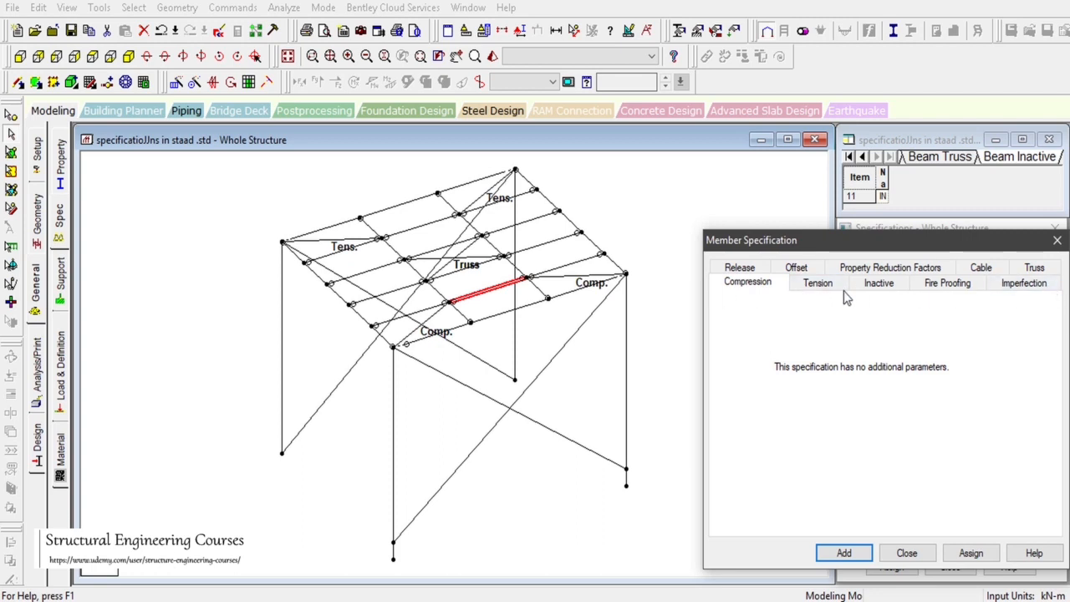
Review the truss, release, offset, cable and property reduction factor member specifications, without adding any of them.
{"action": "left_click", "coordinate": [1034, 269]}
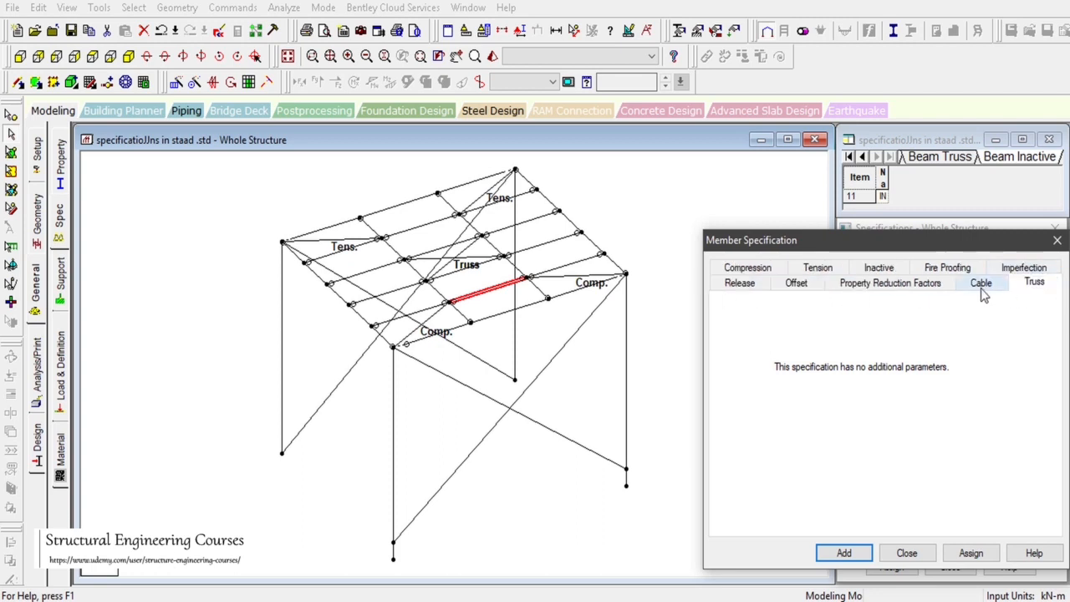
{"action": "left_click", "coordinate": [739, 283]}
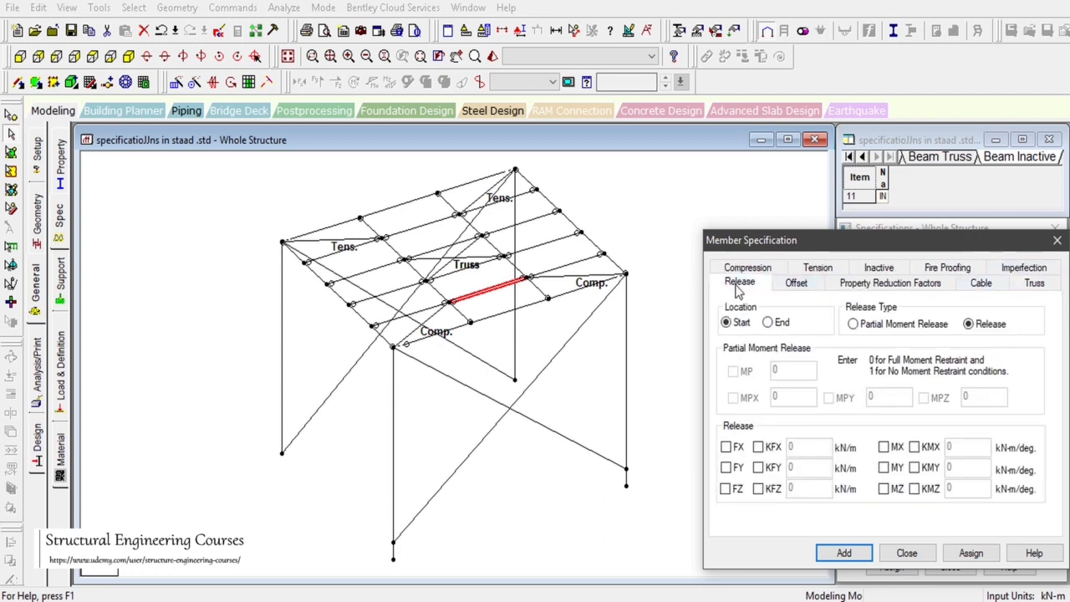
{"action": "left_click", "coordinate": [796, 283]}
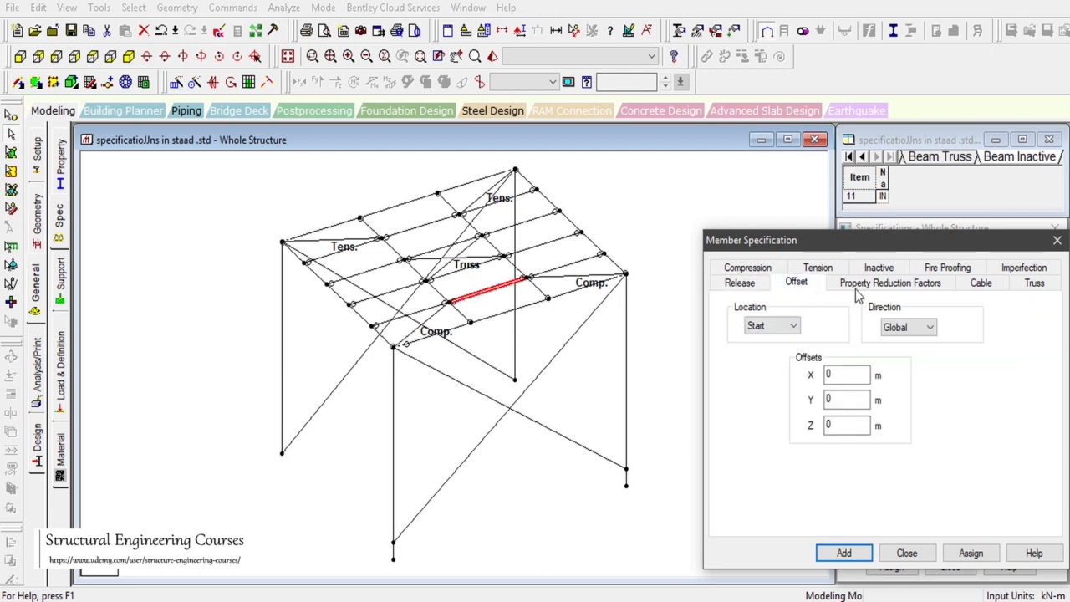
{"action": "left_click", "coordinate": [908, 286]}
{"action": "left_click", "coordinate": [969, 288]}
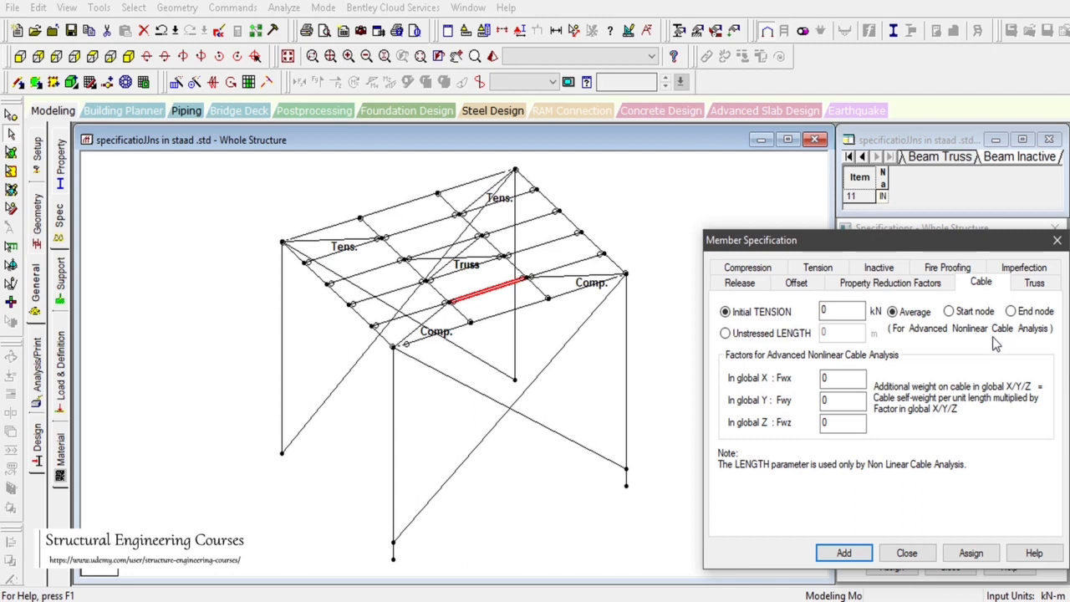
{"action": "left_click", "coordinate": [894, 284]}
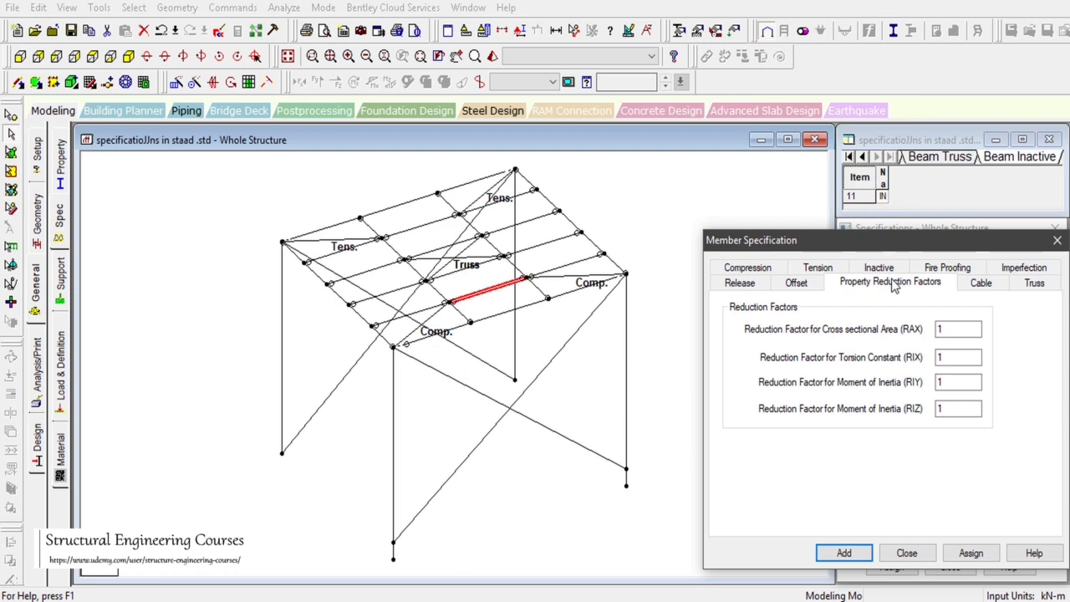
{"action": "left_click", "coordinate": [940, 358]}
{"action": "type", "text": "1"}
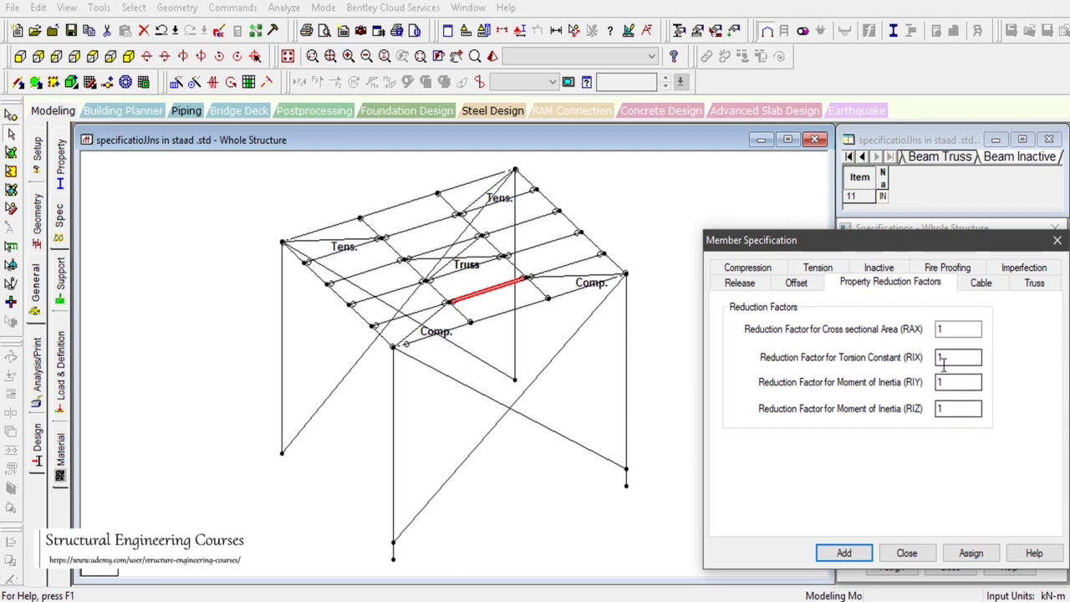
{"action": "left_click", "coordinate": [932, 555]}
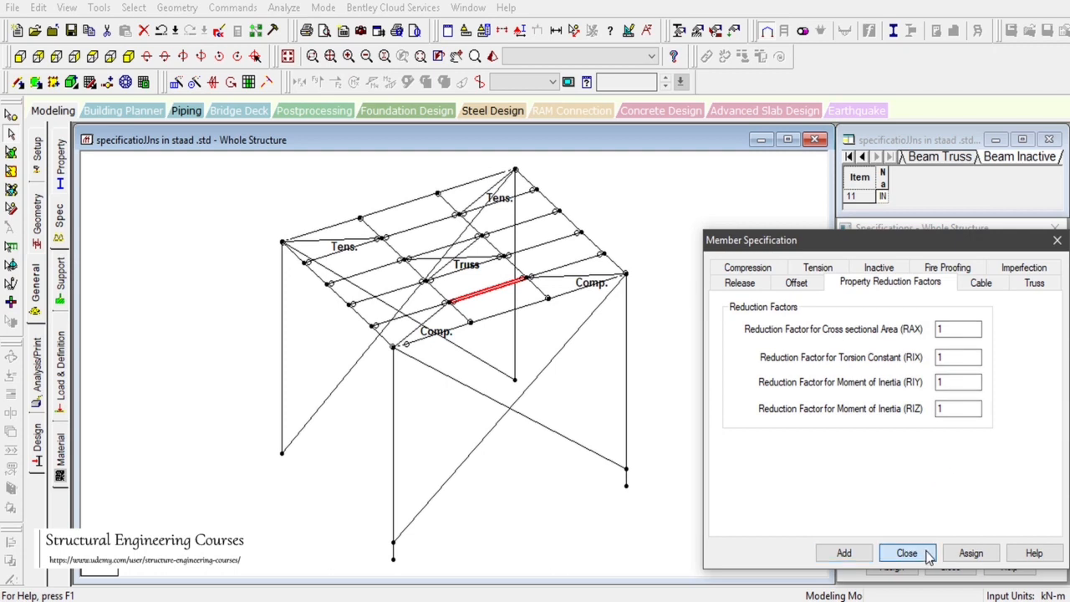
Extend the four column base nodes downward with a linked translational repeat of 1 step at -5 m in global Y.
{"action": "left_click", "coordinate": [20, 56]}
{"action": "left_click", "coordinate": [149, 478]}
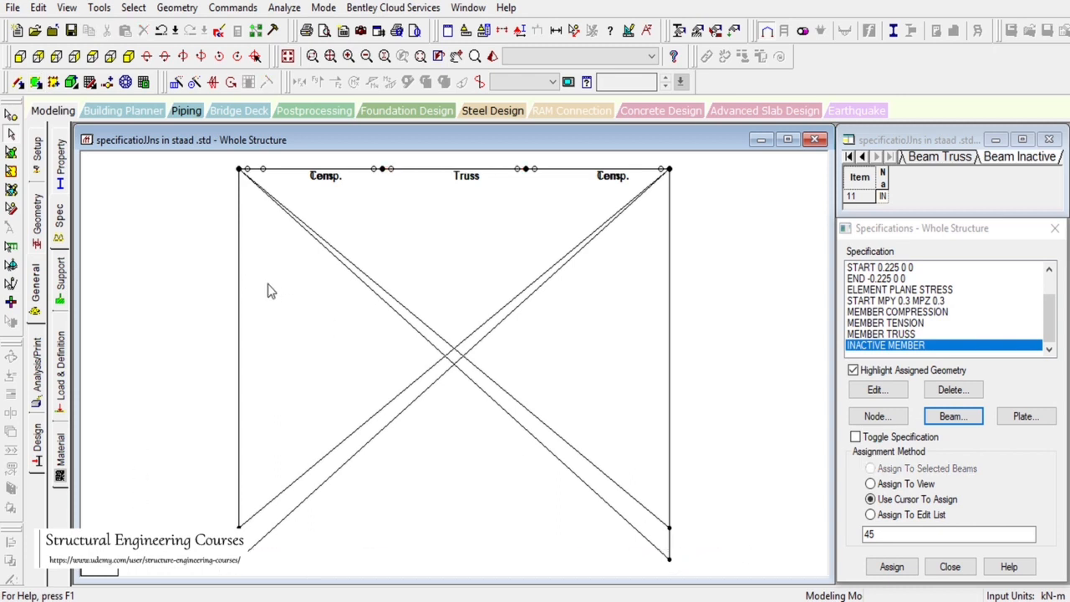
{"action": "left_click", "coordinate": [10, 116]}
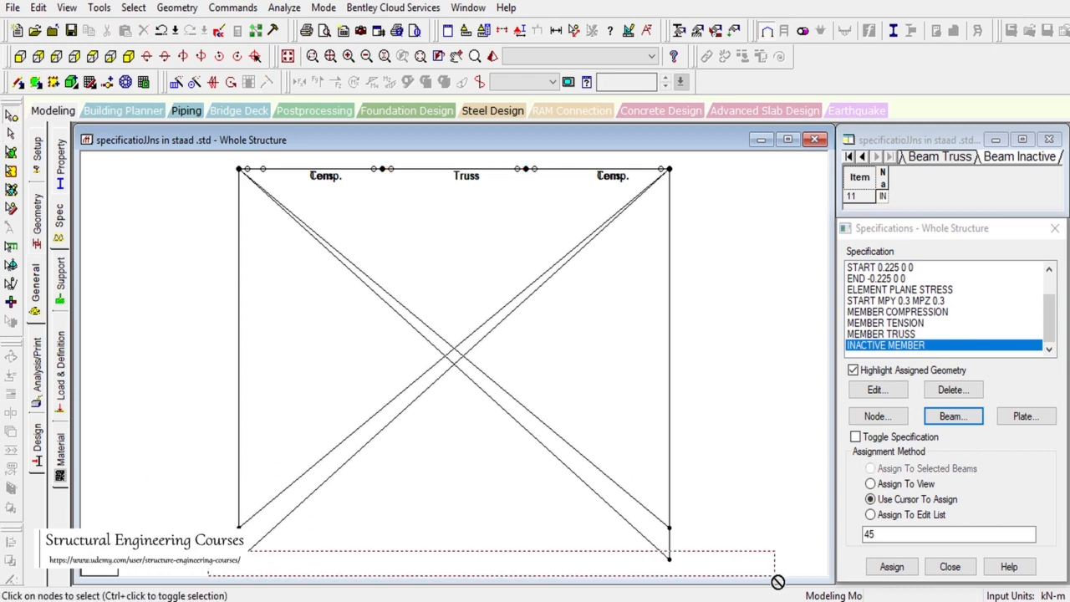
{"action": "left_click", "coordinate": [128, 56]}
{"action": "scroll", "coordinate": [398, 186], "scroll_direction": "down", "scroll_amount": 2}
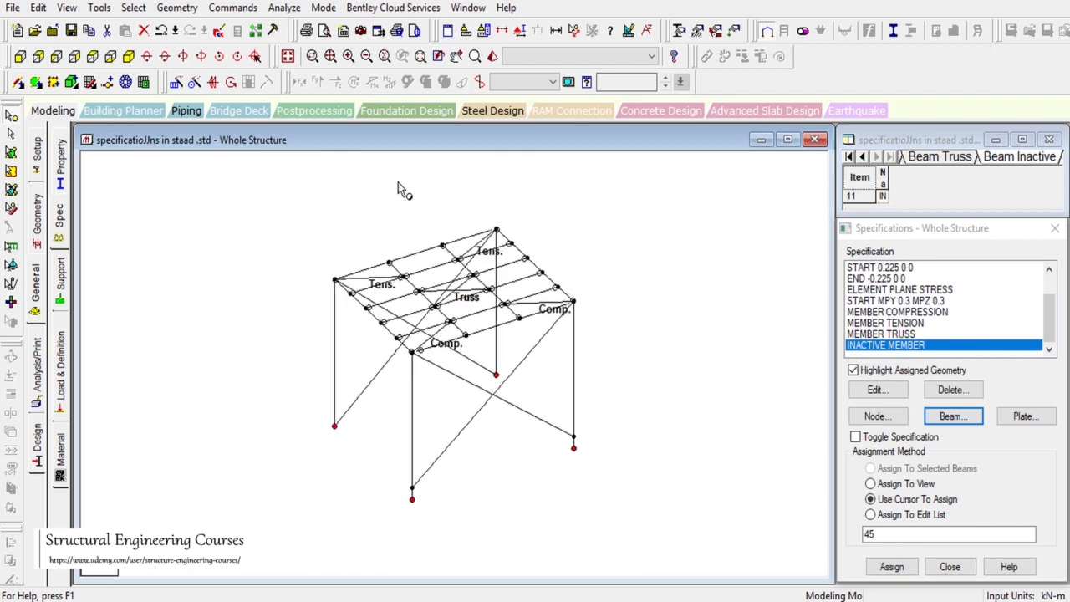
{"action": "left_click", "coordinate": [176, 82]}
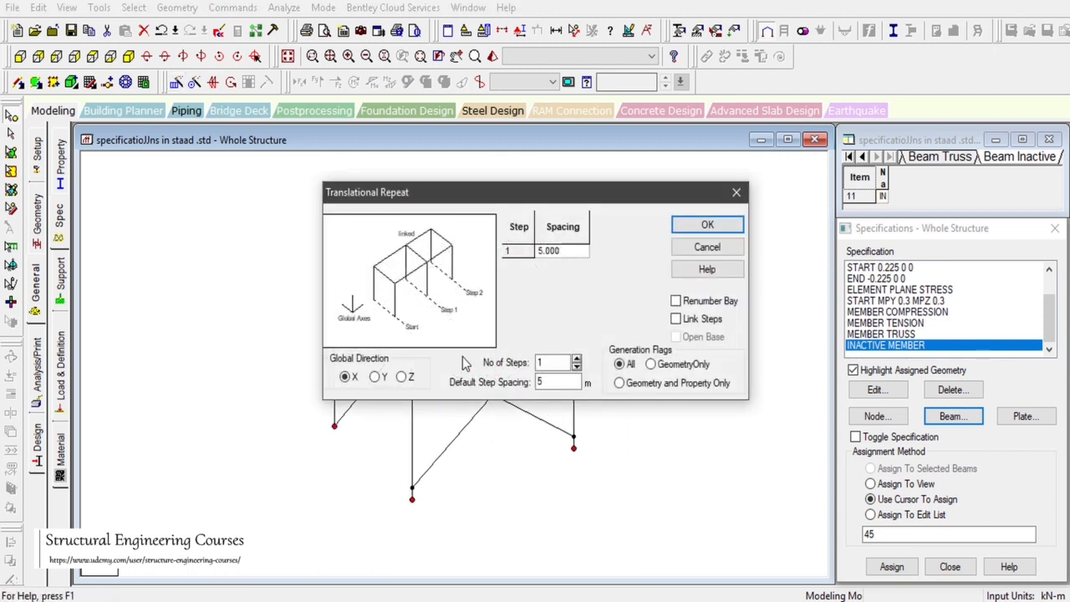
{"action": "left_click", "coordinate": [376, 377]}
{"action": "double_click", "coordinate": [550, 382]}
{"action": "type", "text": "-5"}
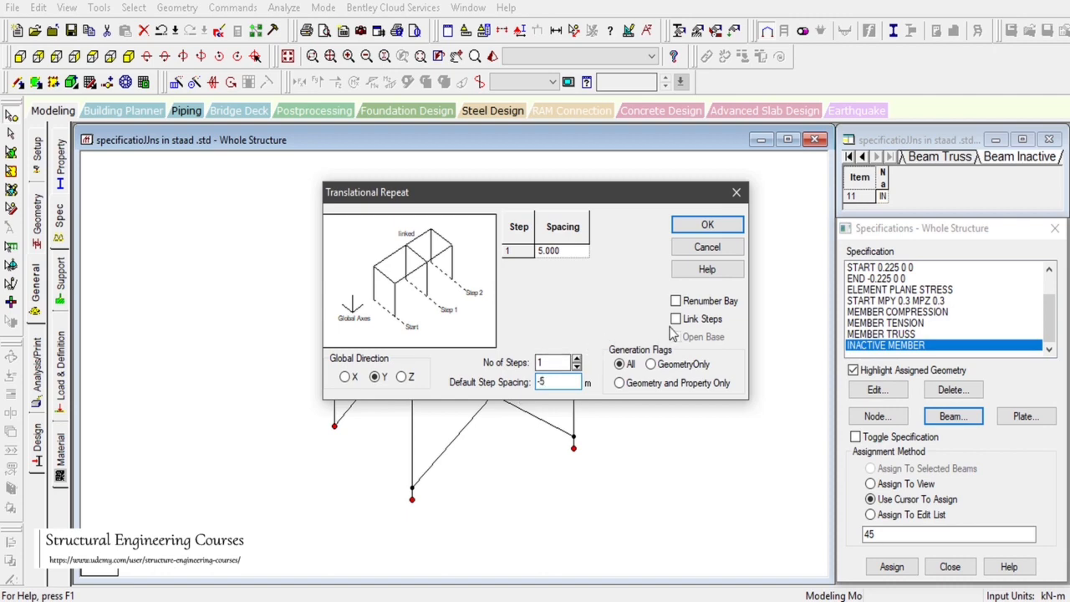
{"action": "left_click", "coordinate": [675, 319]}
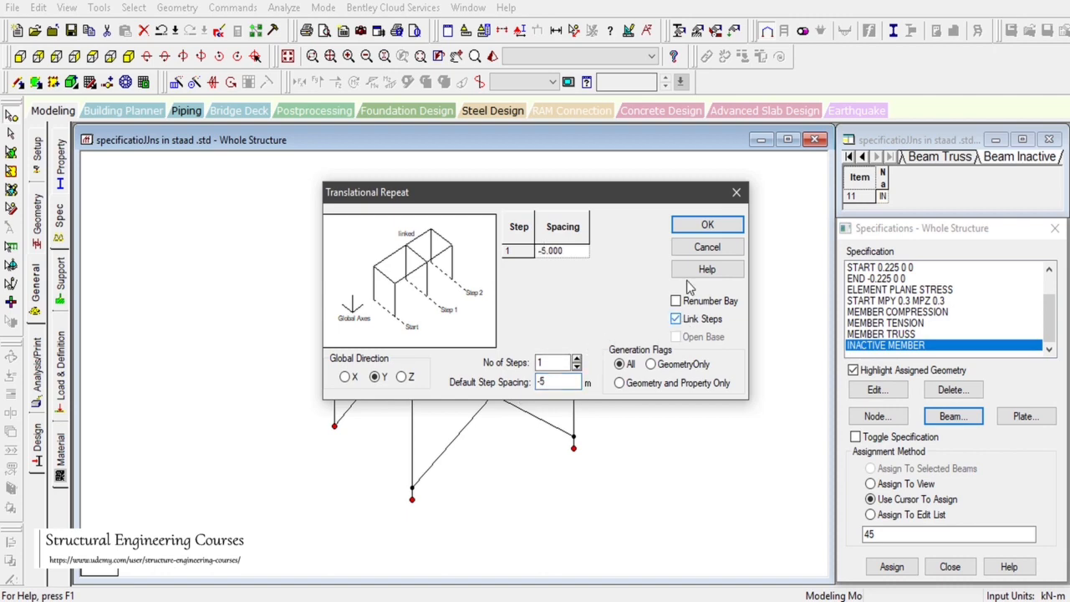
{"action": "left_click", "coordinate": [706, 225]}
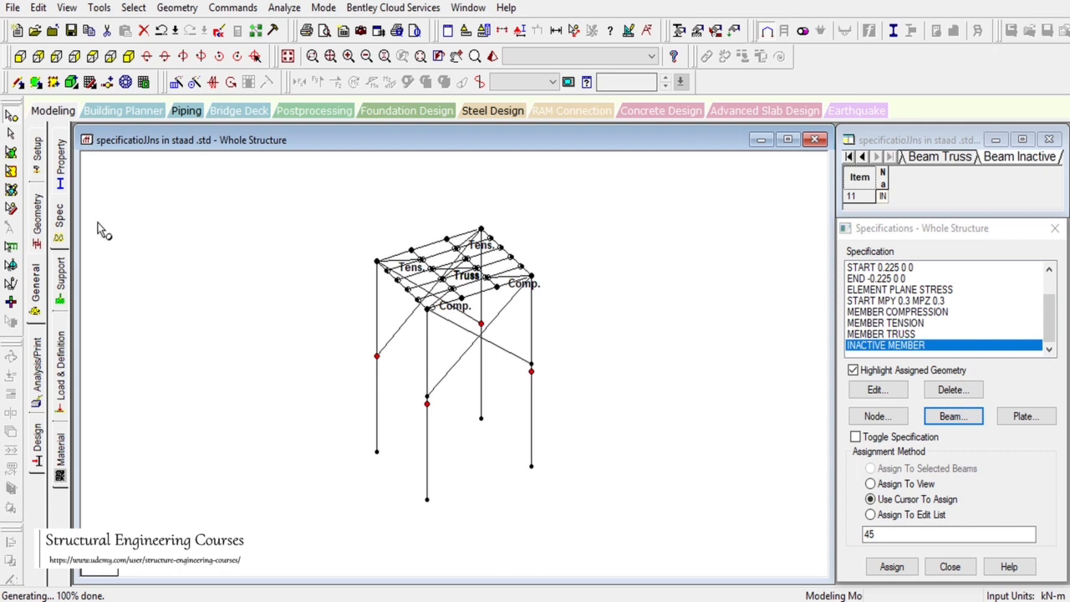
Add beams connecting the four former column base nodes into a closed rectangle.
{"action": "left_click", "coordinate": [18, 82]}
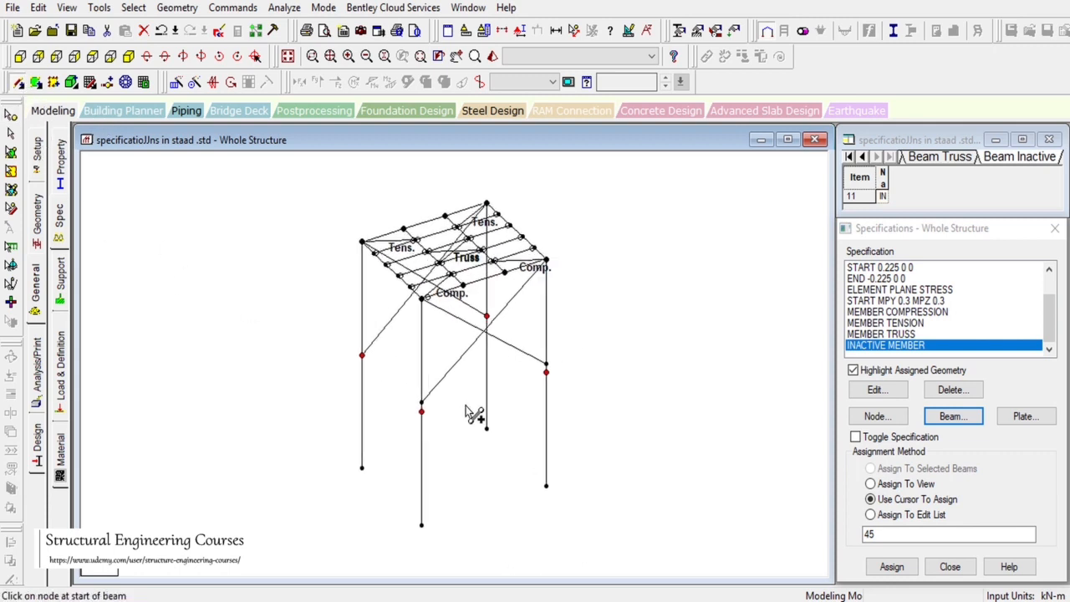
{"action": "scroll", "coordinate": [453, 368], "scroll_direction": "up", "scroll_amount": 2}
{"action": "left_click_drag", "start_coordinate": [342, 353], "coordinate": [493, 306]}
{"action": "mouse_move", "coordinate": [559, 372]}
{"action": "left_mouse_down"}
{"action": "mouse_move", "coordinate": [574, 387]}
{"action": "mouse_move", "coordinate": [430, 430]}
{"action": "mouse_move", "coordinate": [343, 354]}
{"action": "left_mouse_up"}
{"action": "key", "text": "Escape"}
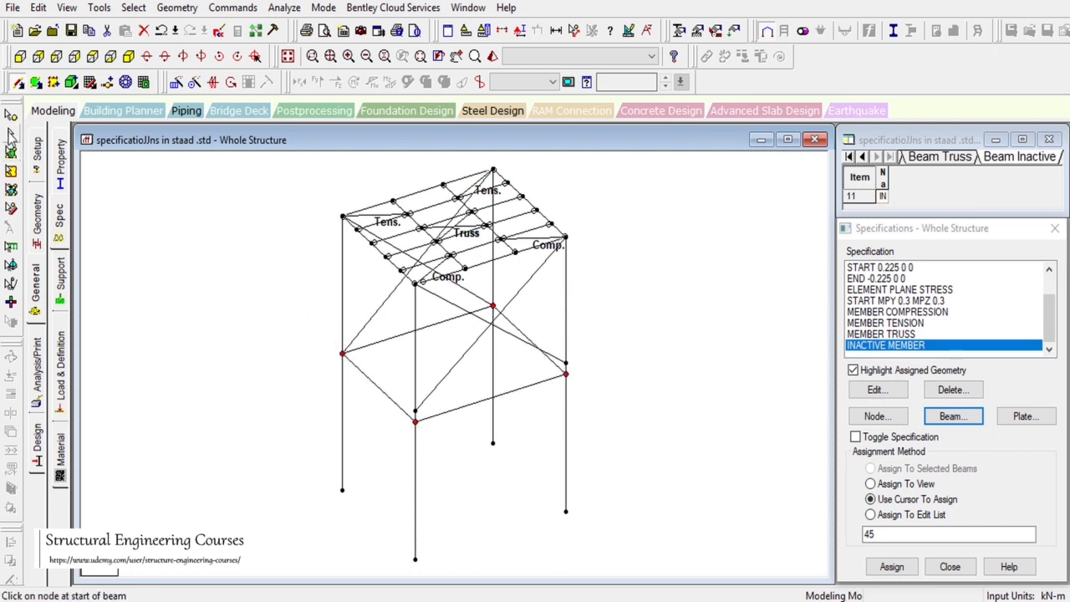
Insert a midpoint node in each of the two opposite lower-level beams running parallel to the channel beams above.
{"action": "left_click", "coordinate": [375, 343]}
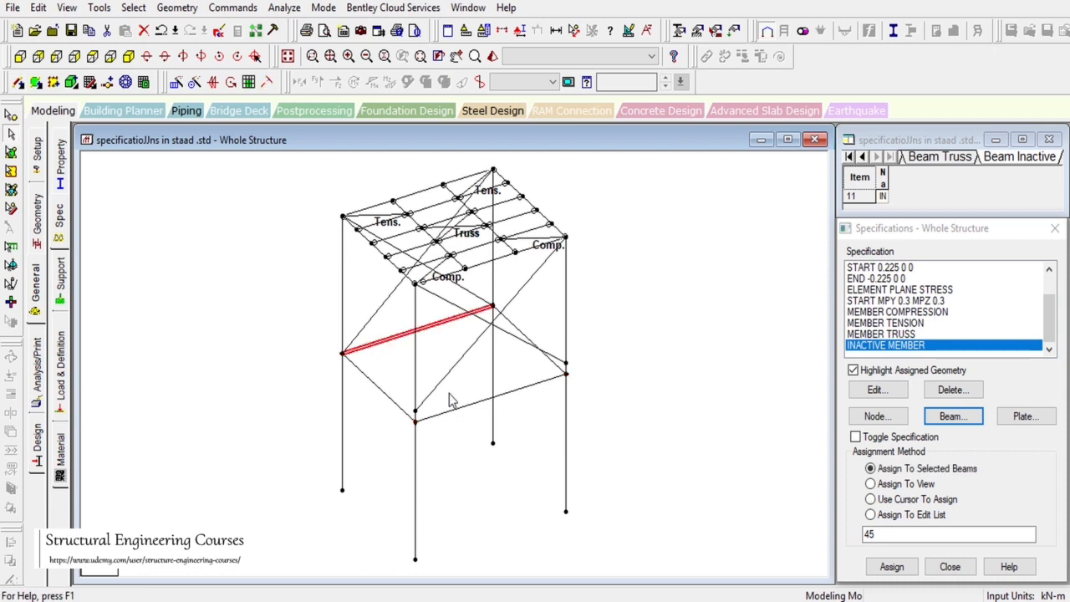
{"action": "left_click", "coordinate": [460, 413], "text": "ctrl"}
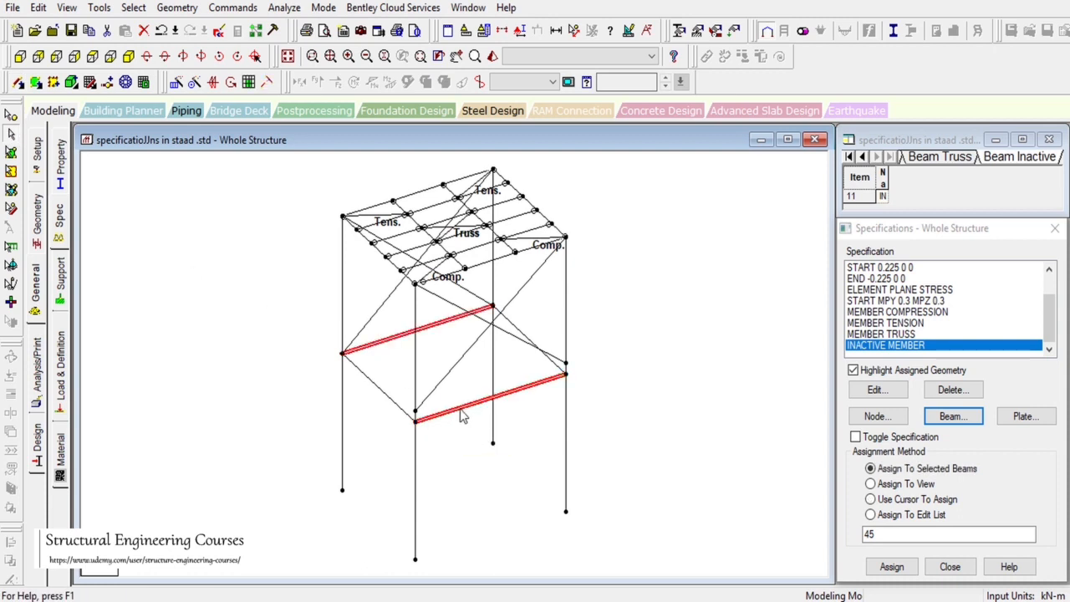
{"action": "right_click", "coordinate": [460, 412]}
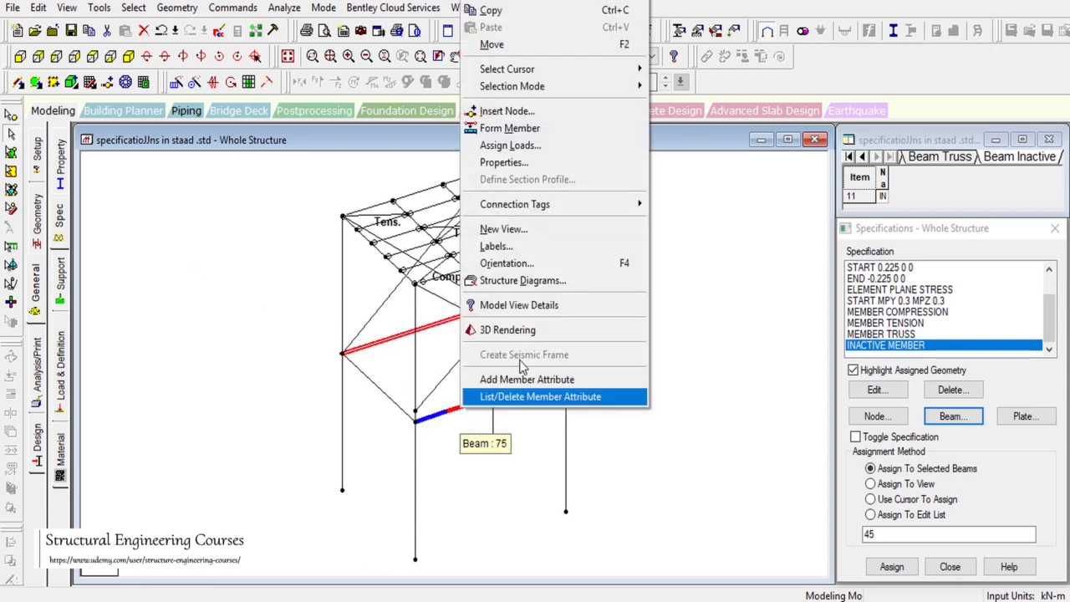
{"action": "left_click", "coordinate": [507, 111]}
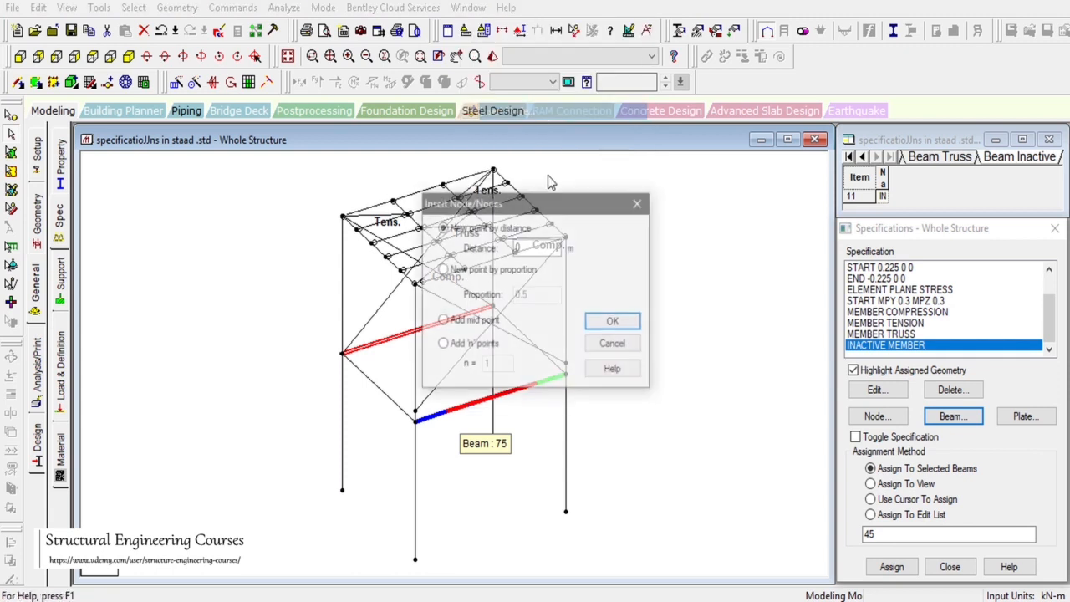
{"action": "left_click", "coordinate": [471, 324]}
{"action": "left_click", "coordinate": [614, 322]}
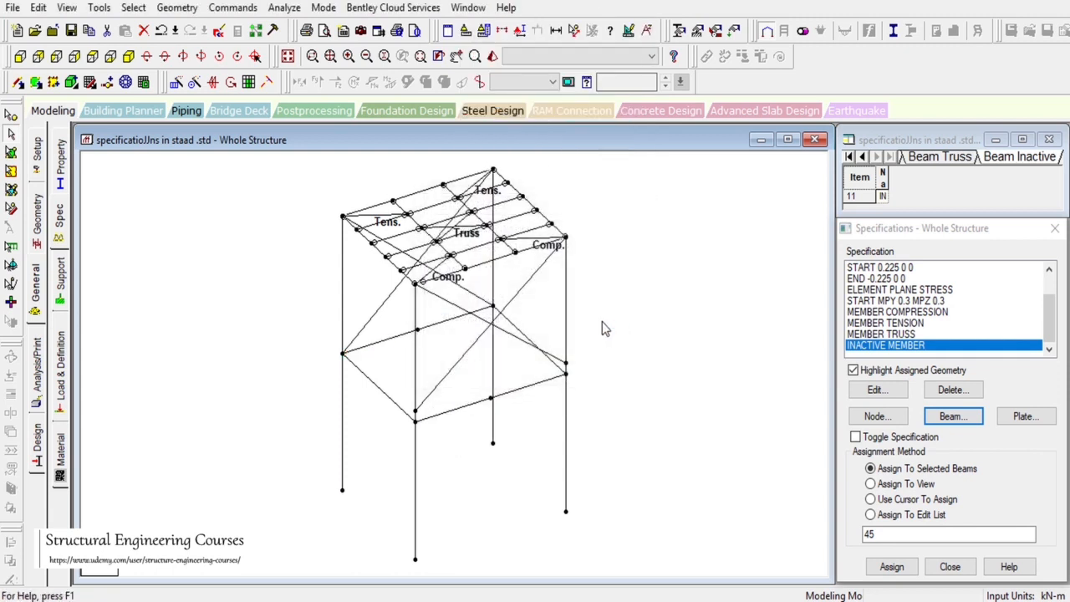
Add a beam between the two midpoint nodes of the lower level.
{"action": "left_click", "coordinate": [18, 83]}
{"action": "left_click_drag", "start_coordinate": [491, 398], "coordinate": [491, 400]}
{"action": "left_click", "coordinate": [12, 134]}
{"action": "left_click_drag", "start_coordinate": [209, 293], "coordinate": [304, 370]}
{"action": "scroll", "coordinate": [427, 372], "scroll_direction": "down", "scroll_amount": 3}
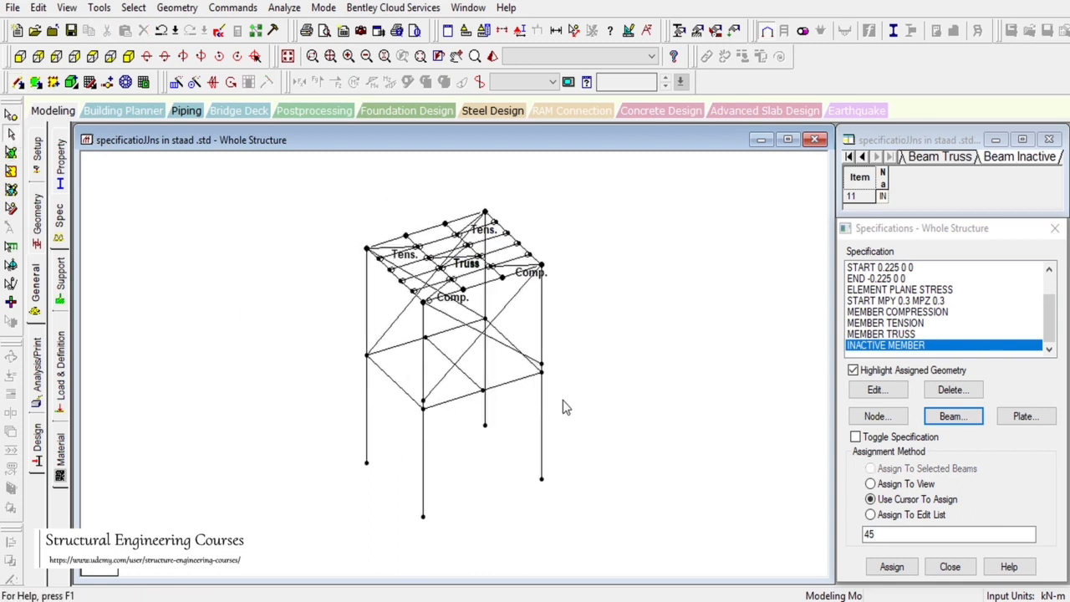
{"action": "scroll", "coordinate": [565, 407], "scroll_direction": "up", "scroll_amount": 1}
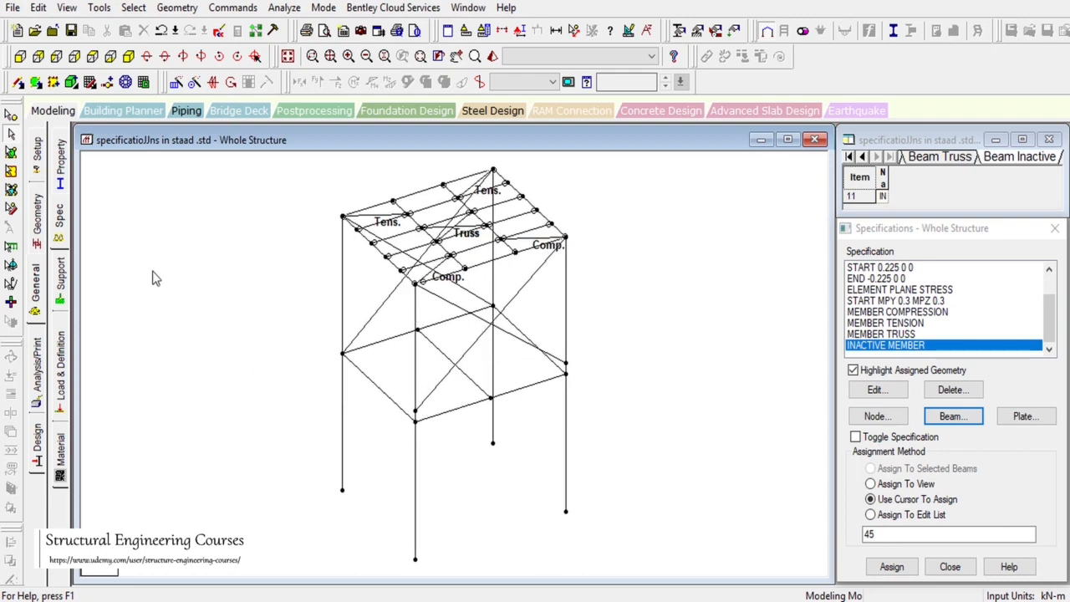
Define a rectangular concrete section with YD 0.5 m and ZD 0.3 m.
{"action": "left_click", "coordinate": [57, 237]}
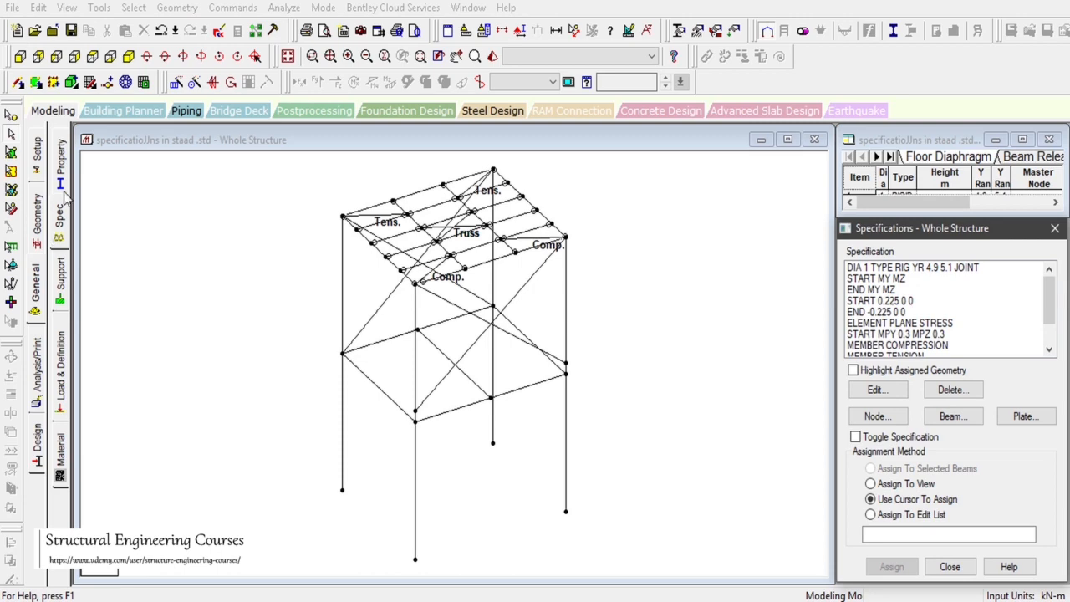
{"action": "left_click", "coordinate": [61, 160]}
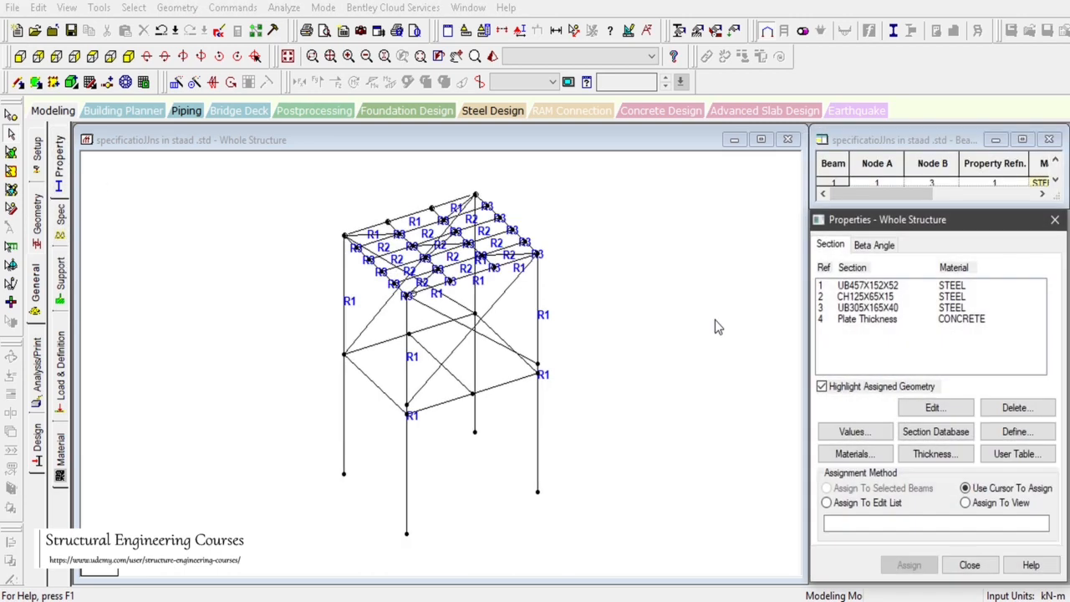
{"action": "left_click", "coordinate": [1033, 437]}
{"action": "left_click_drag", "start_coordinate": [554, 127], "coordinate": [750, 127]}
{"action": "left_click", "coordinate": [554, 171]}
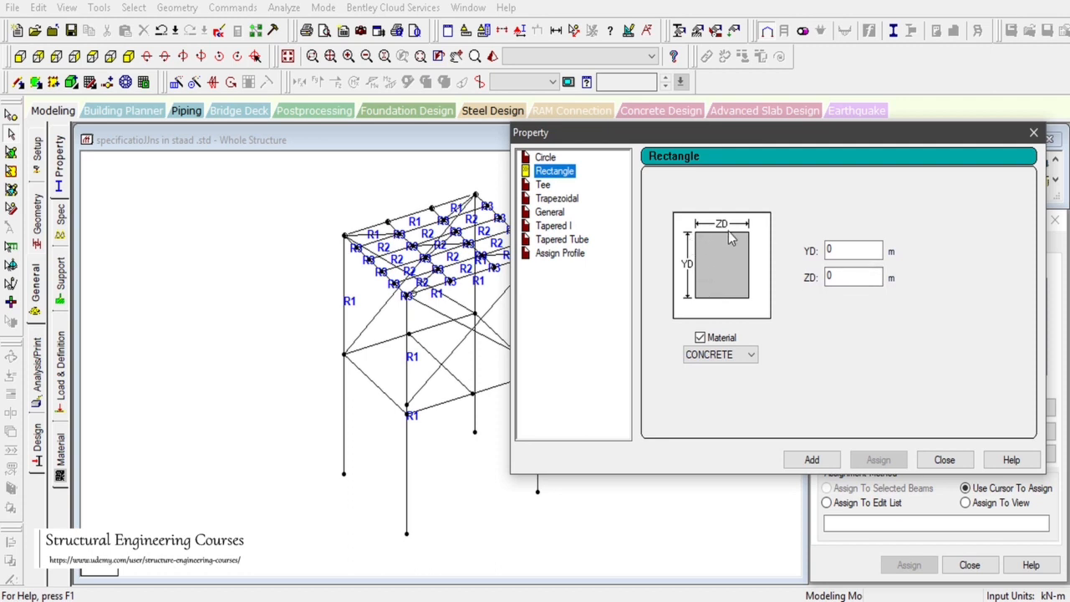
{"action": "left_click", "coordinate": [836, 279]}
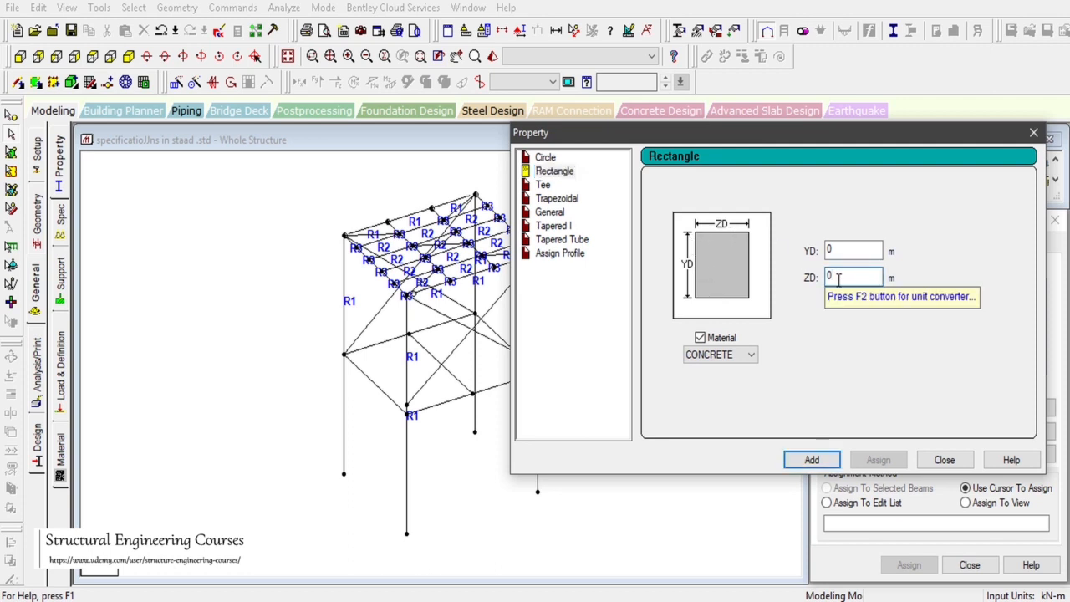
{"action": "type", "text": ".3"}
{"action": "left_click", "coordinate": [851, 251]}
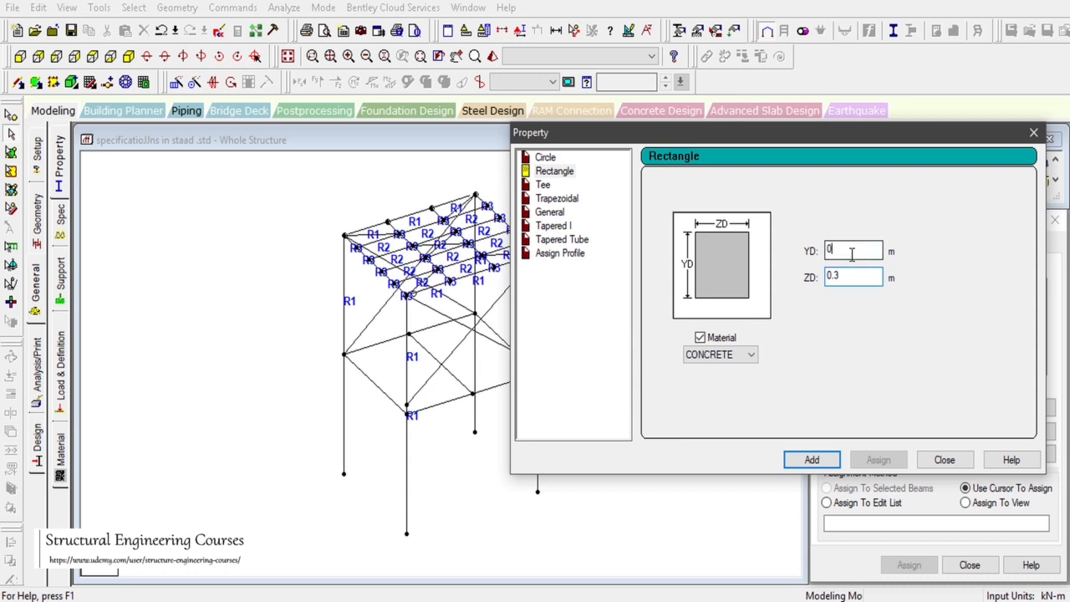
{"action": "type", "text": "0.5"}
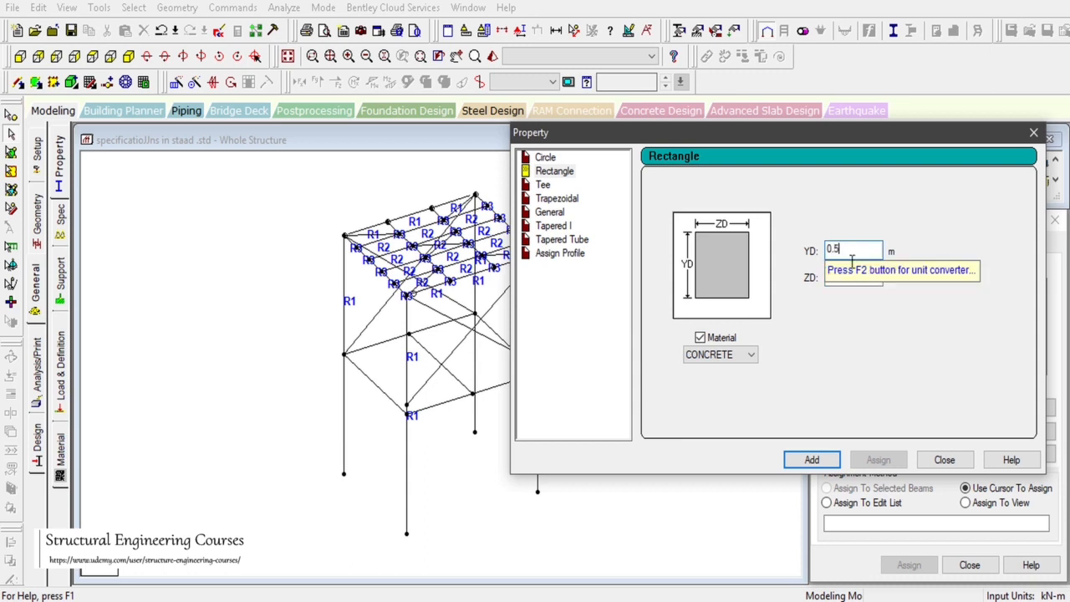
{"action": "left_click", "coordinate": [812, 460]}
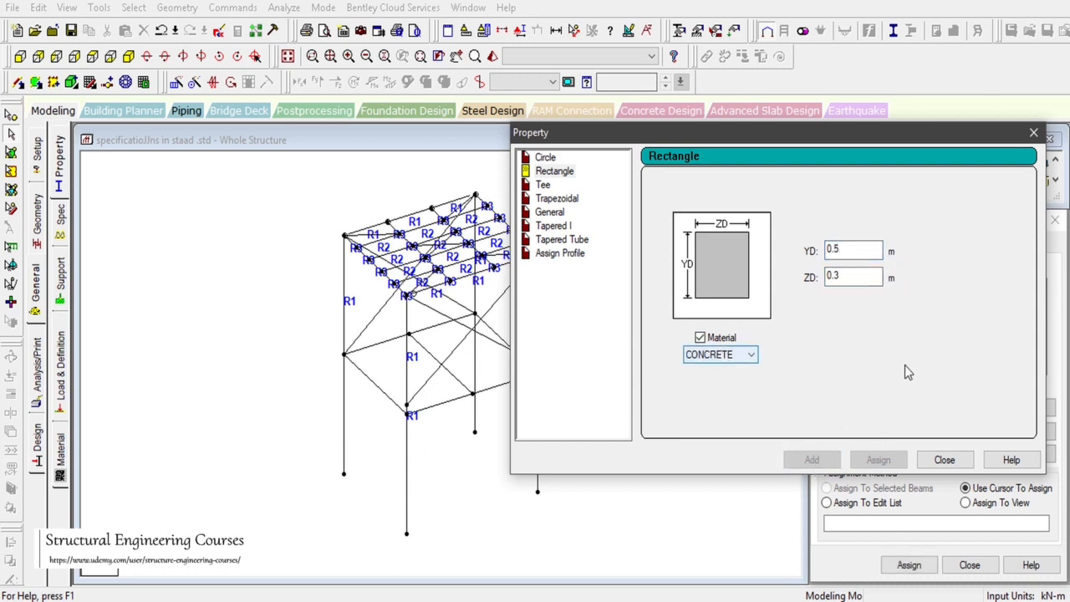
{"action": "left_click", "coordinate": [940, 462]}
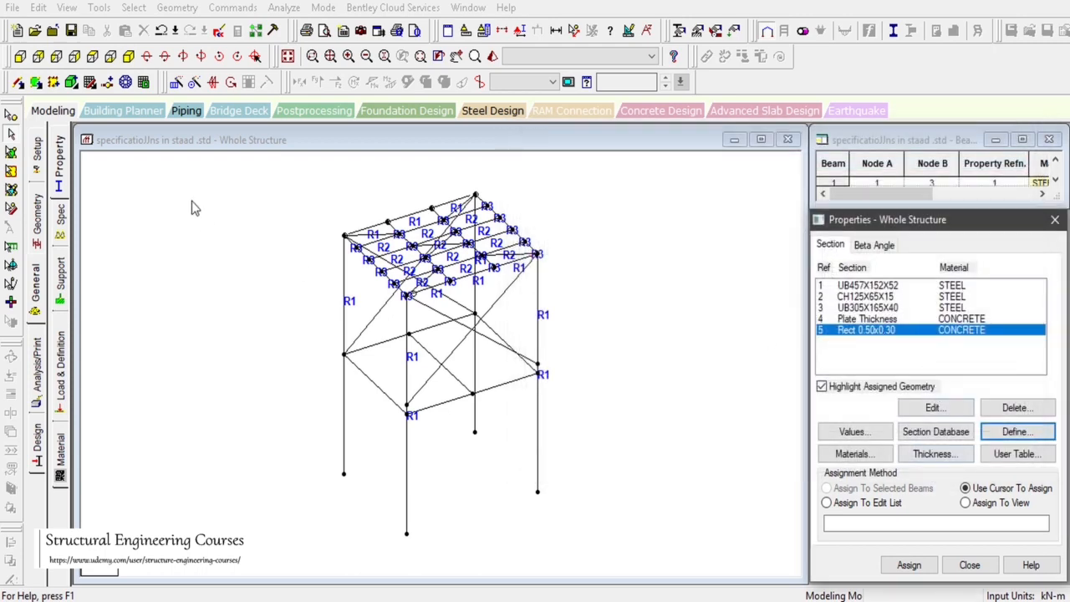
Assign the Rect 0.50x0.30 section to all lower-level beams.
{"action": "left_click", "coordinate": [19, 56]}
{"action": "left_click_drag", "start_coordinate": [326, 360], "coordinate": [545, 369]}
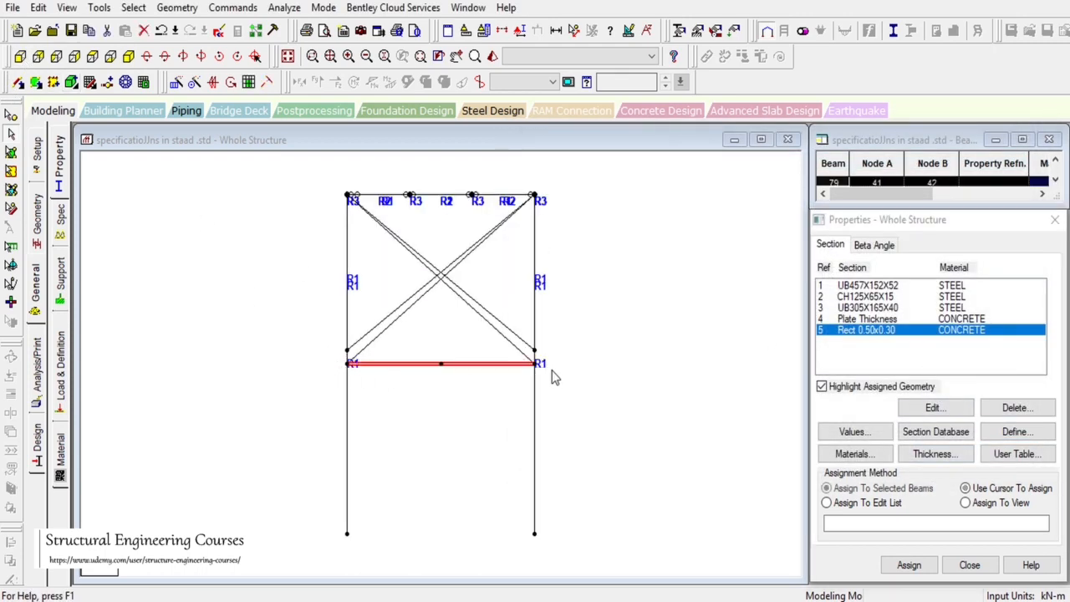
{"action": "left_click", "coordinate": [909, 565]}
{"action": "left_click", "coordinate": [889, 443]}
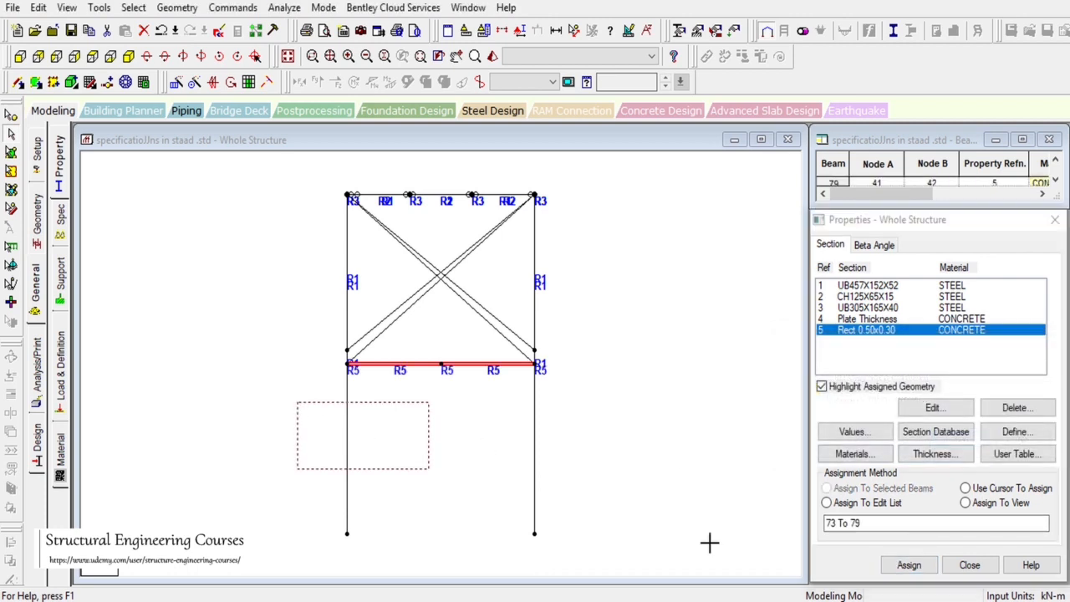
Define a rectangular concrete section with YD 0.4 m and ZD 0.4 m.
{"action": "left_click", "coordinate": [1016, 431]}
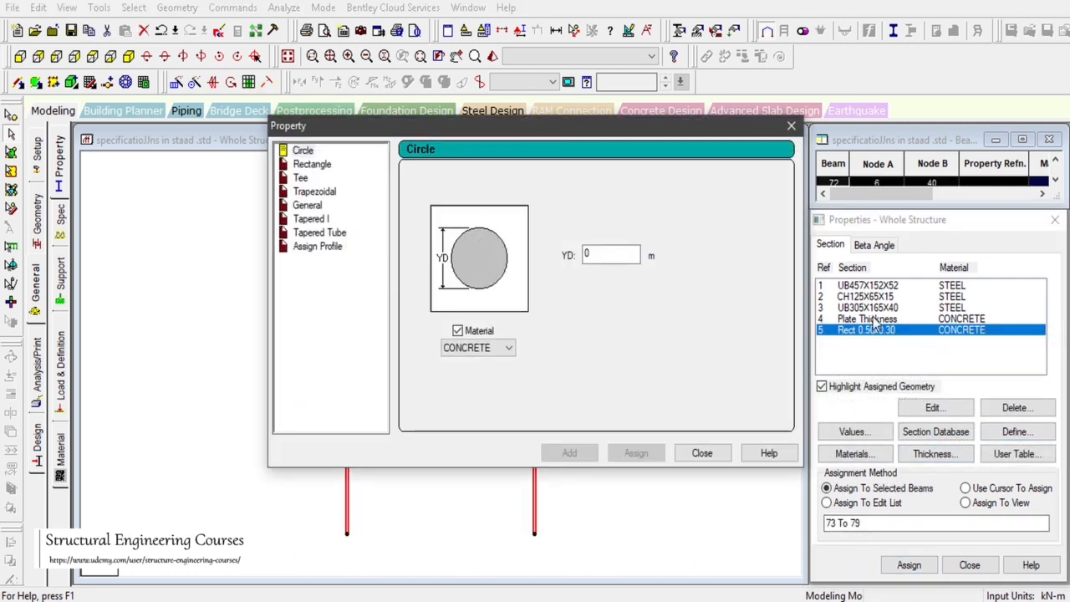
{"action": "left_click", "coordinate": [321, 164]}
{"action": "left_click", "coordinate": [616, 241]}
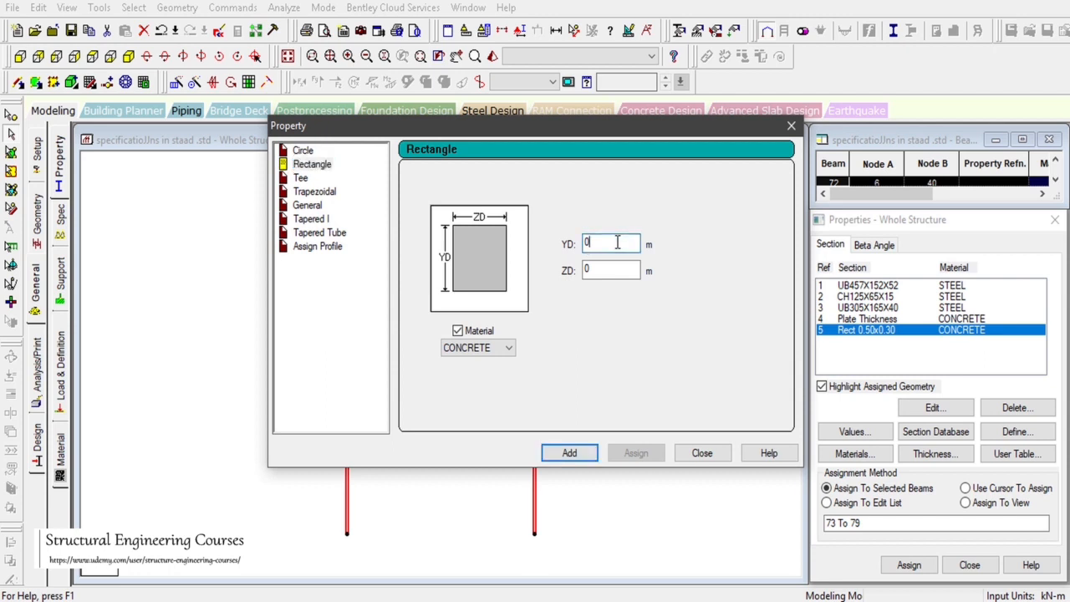
{"action": "type", "text": ".4"}
{"action": "key", "text": "Tab"}
{"action": "type", "text": "0.4"}
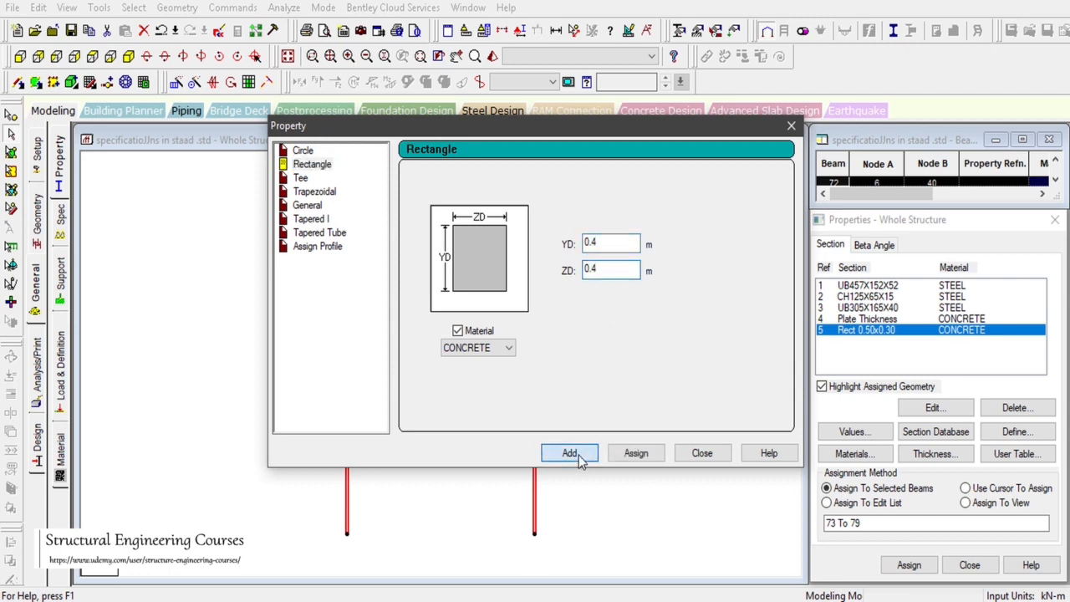
{"action": "left_click", "coordinate": [577, 454]}
{"action": "left_click", "coordinate": [701, 454]}
Assign the Rect 0.40x0.40 section to the four selected lower columns.
{"action": "left_click", "coordinate": [909, 565]}
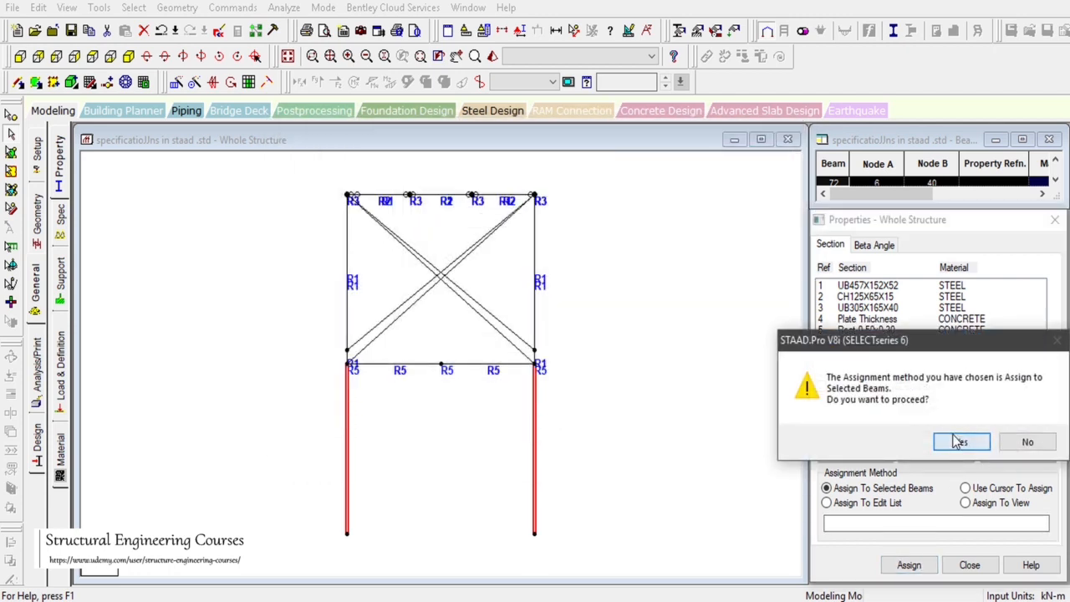
{"action": "left_click", "coordinate": [953, 440]}
{"action": "left_click", "coordinate": [128, 56]}
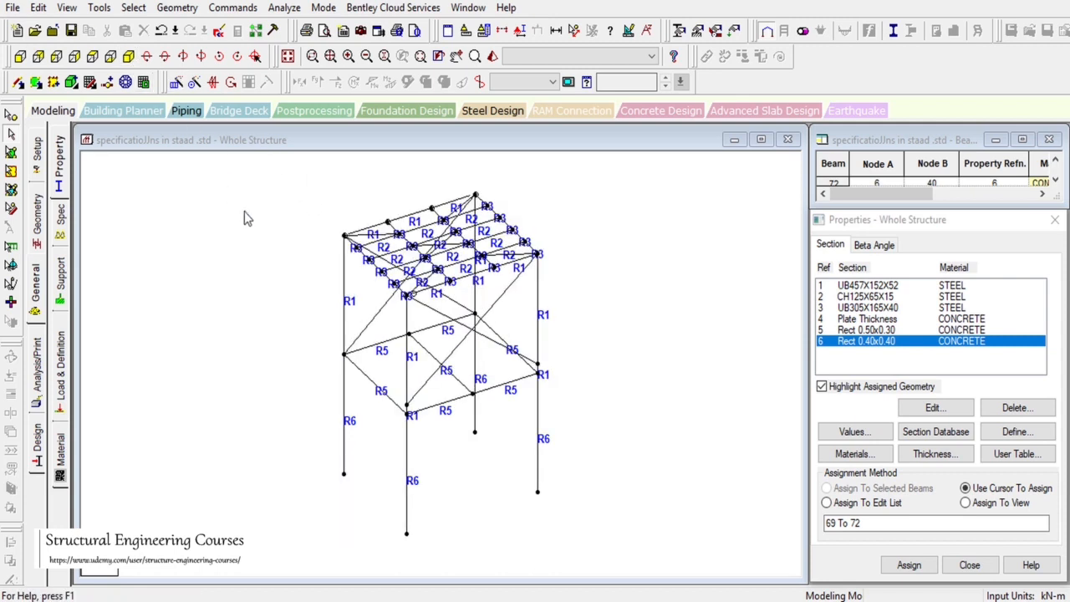
Inspect one lower-level concrete beam in an isolated 3D rendering from another angle, closing the rendering when done.
{"action": "left_click", "coordinate": [527, 386]}
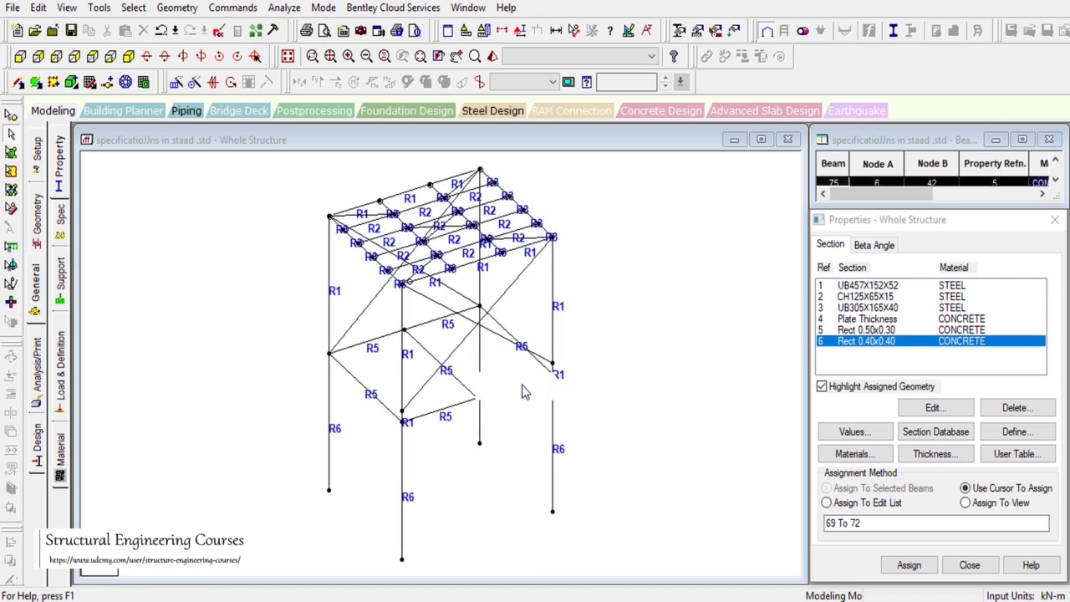
{"action": "left_click", "coordinate": [492, 56]}
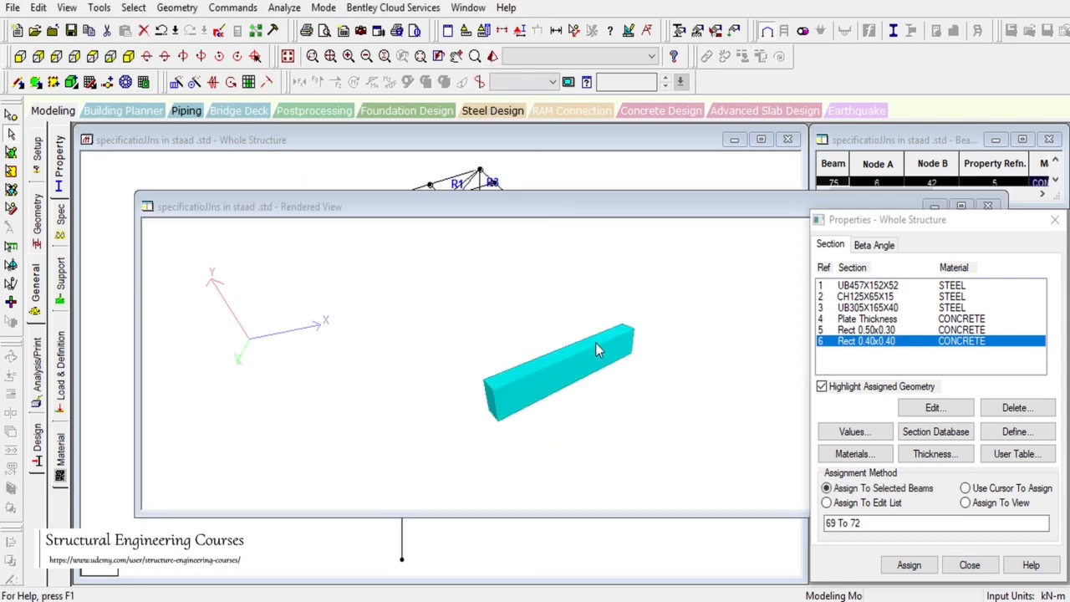
{"action": "left_click_drag", "start_coordinate": [610, 399], "coordinate": [470, 357]}
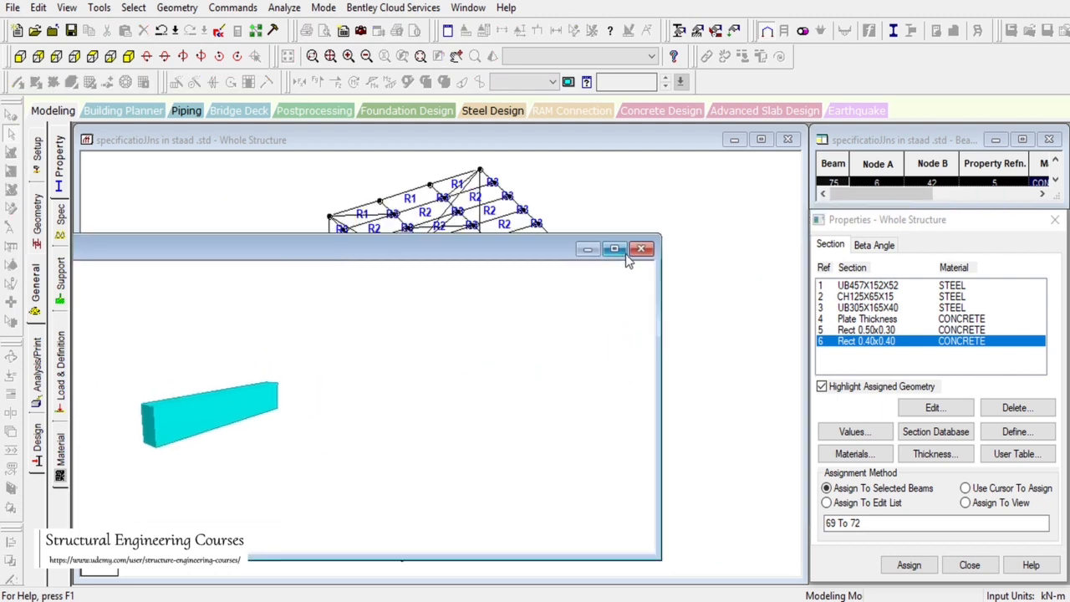
{"action": "left_click", "coordinate": [638, 251]}
Inspect one lower-storey concrete column in an isolated 3D rendering, closing the rendering when done.
{"action": "left_click", "coordinate": [554, 418]}
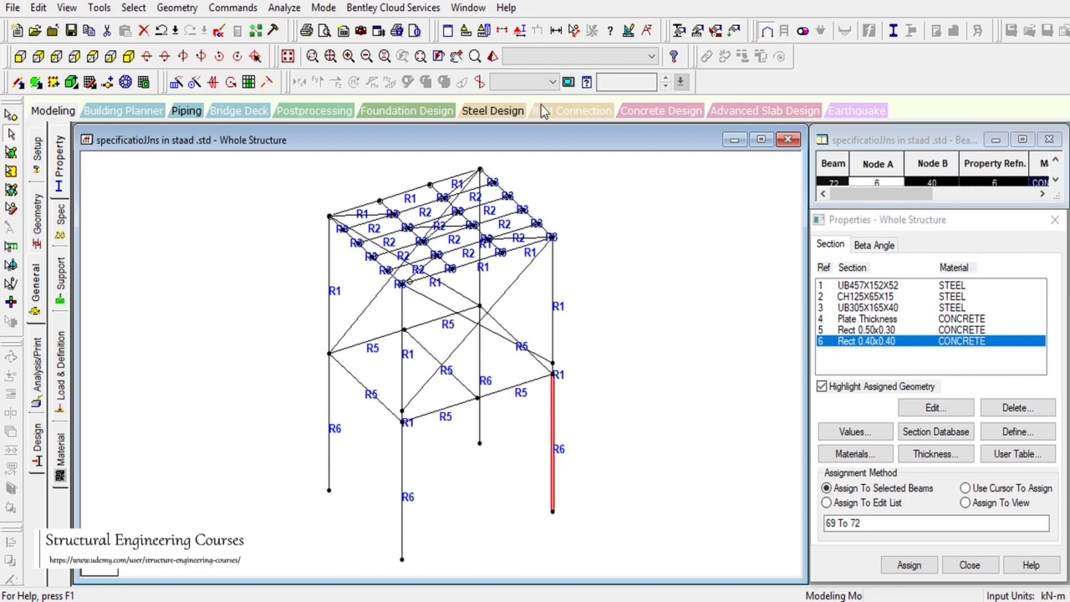
{"action": "left_click", "coordinate": [493, 55]}
{"action": "left_click_drag", "start_coordinate": [610, 335], "coordinate": [607, 371]}
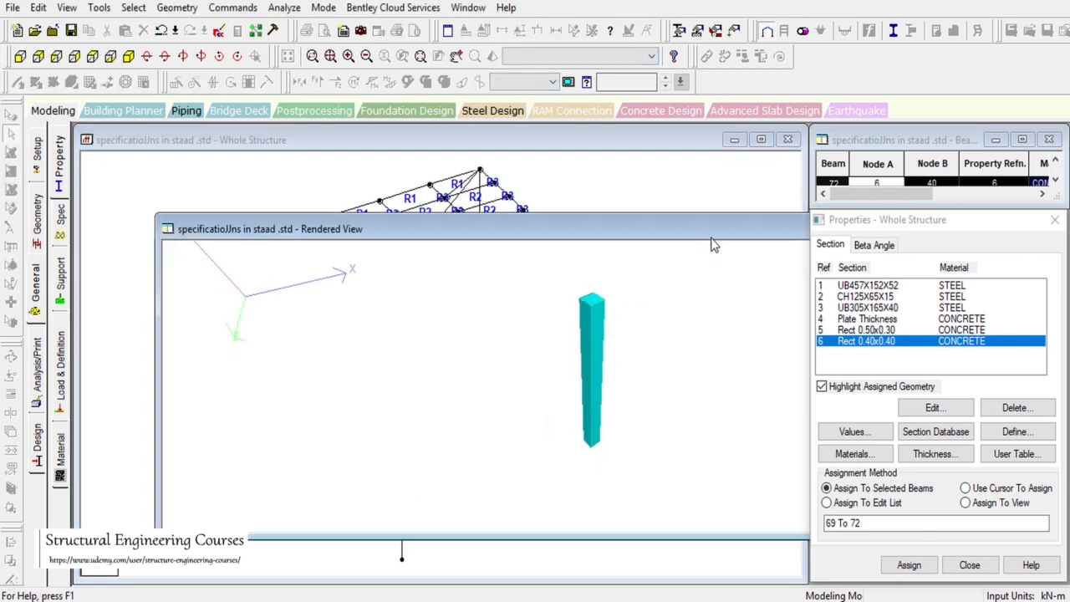
{"action": "left_click_drag", "start_coordinate": [709, 234], "coordinate": [705, 358]}
{"action": "left_click", "coordinate": [678, 270]}
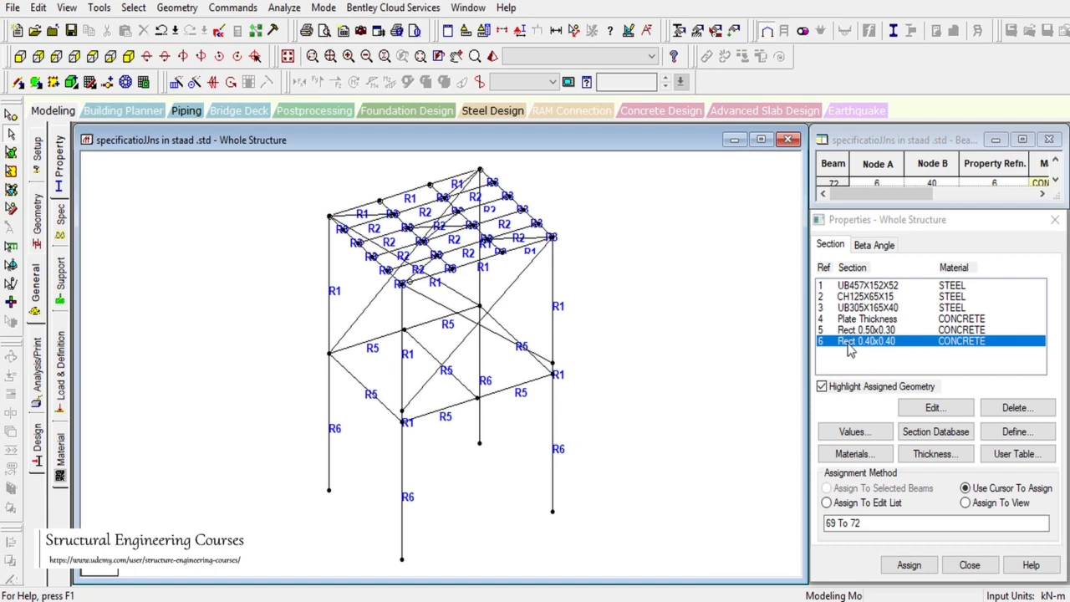
Change the lower columns' rectangular concrete section to YD 0.65 m and ZD 0.65 m.
{"action": "double_click", "coordinate": [551, 328]}
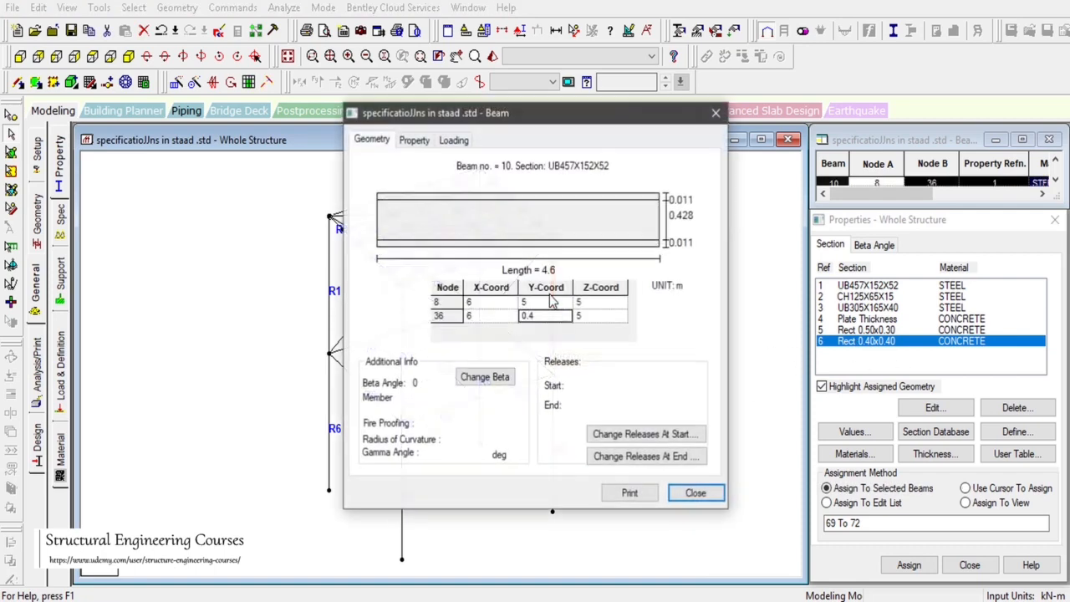
{"action": "left_click", "coordinate": [715, 112]}
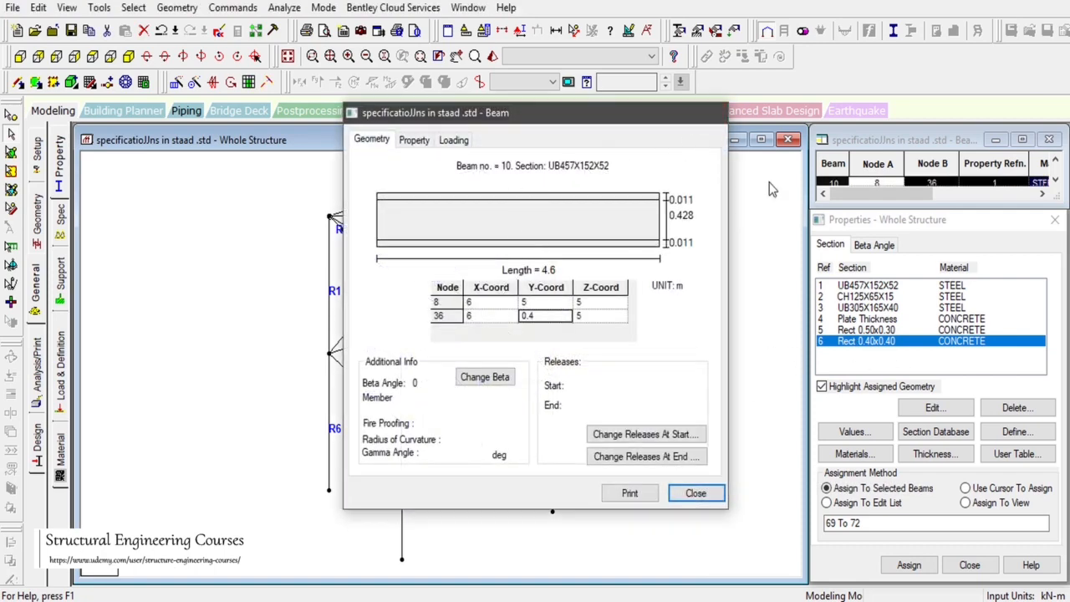
{"action": "double_click", "coordinate": [869, 341]}
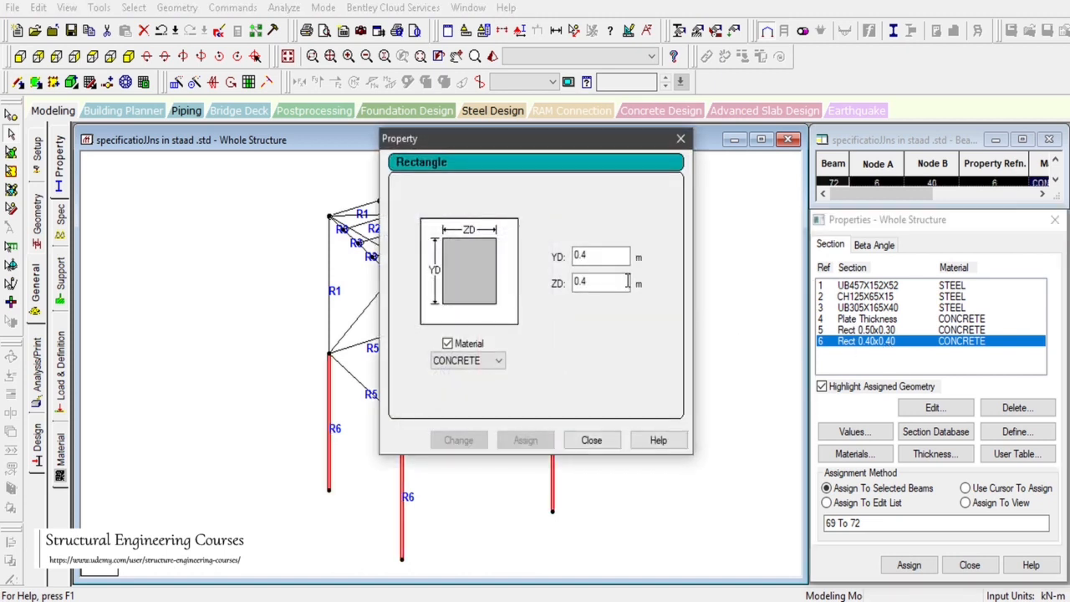
{"action": "left_click", "coordinate": [599, 255]}
{"action": "key", "text": "BackSpace"}
{"action": "key", "text": "BackSpace"}
{"action": "type", "text": ".65"}
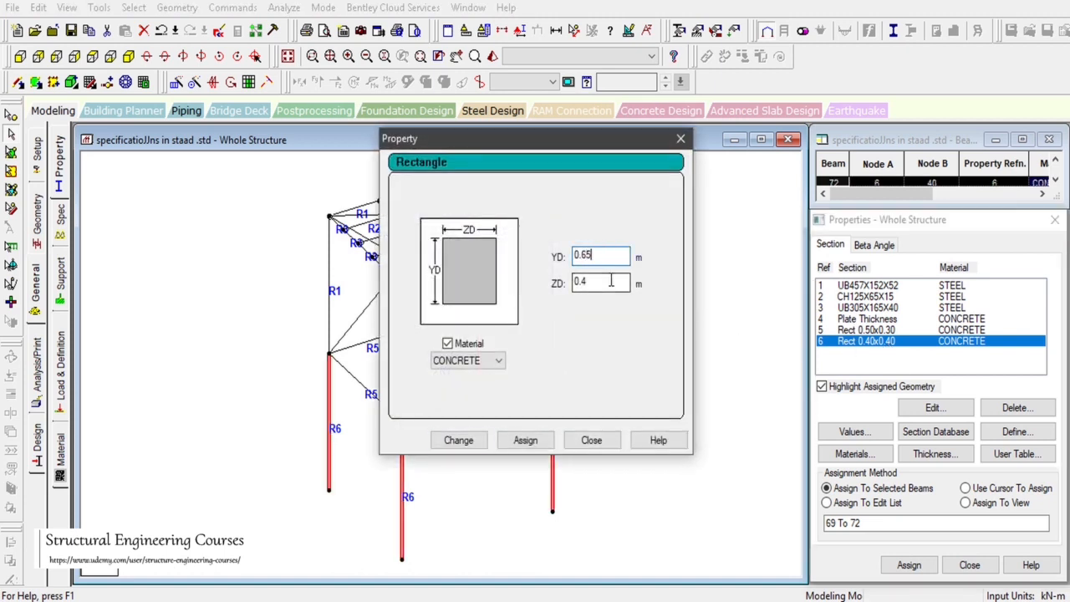
{"action": "left_click", "coordinate": [610, 282]}
{"action": "type", "text": ".65"}
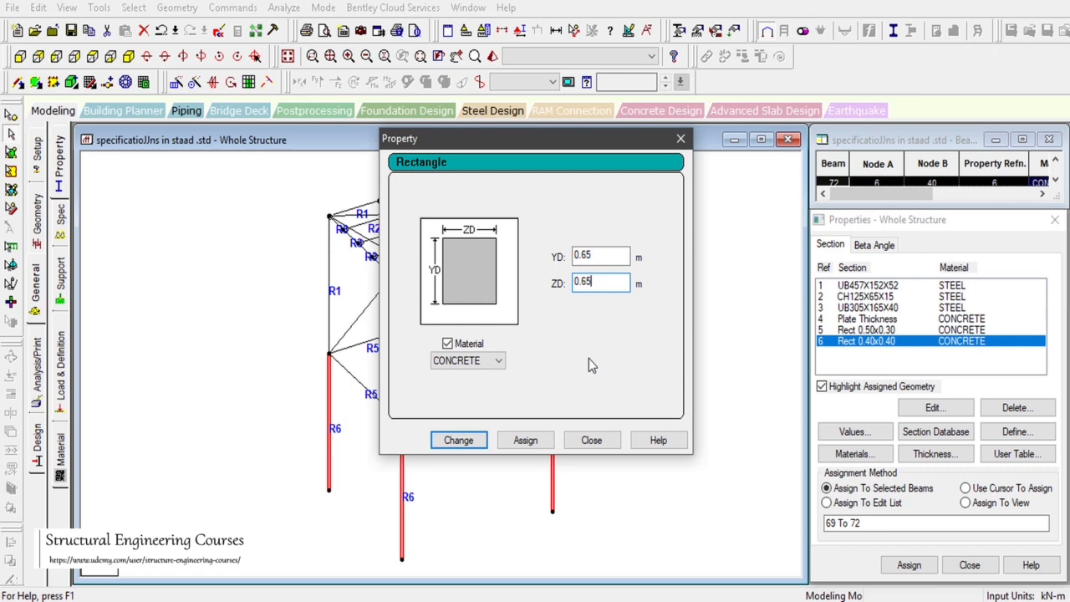
{"action": "left_click", "coordinate": [462, 440]}
{"action": "left_click", "coordinate": [620, 441]}
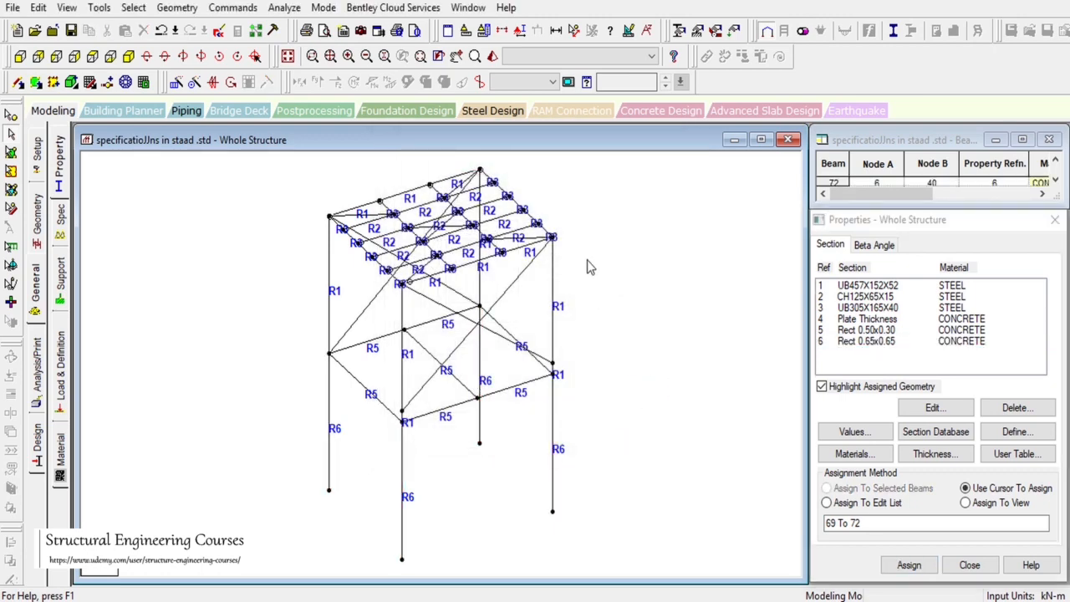
Inspect the whole structure in a 3D rendering from a higher angle, closing the rendering when done.
{"action": "left_click", "coordinate": [503, 80]}
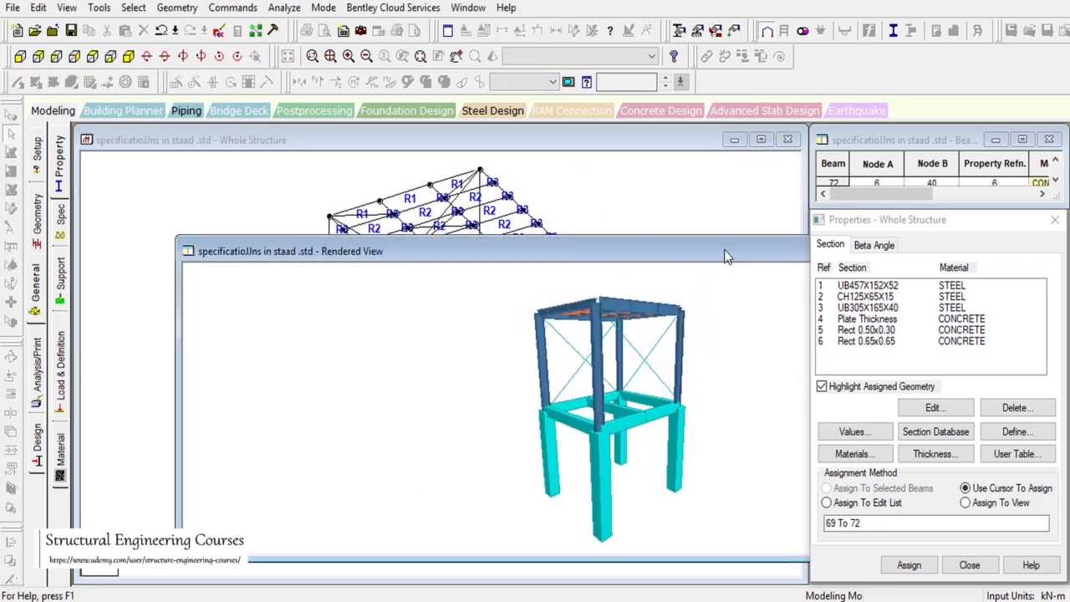
{"action": "left_click_drag", "start_coordinate": [724, 255], "coordinate": [411, 198]}
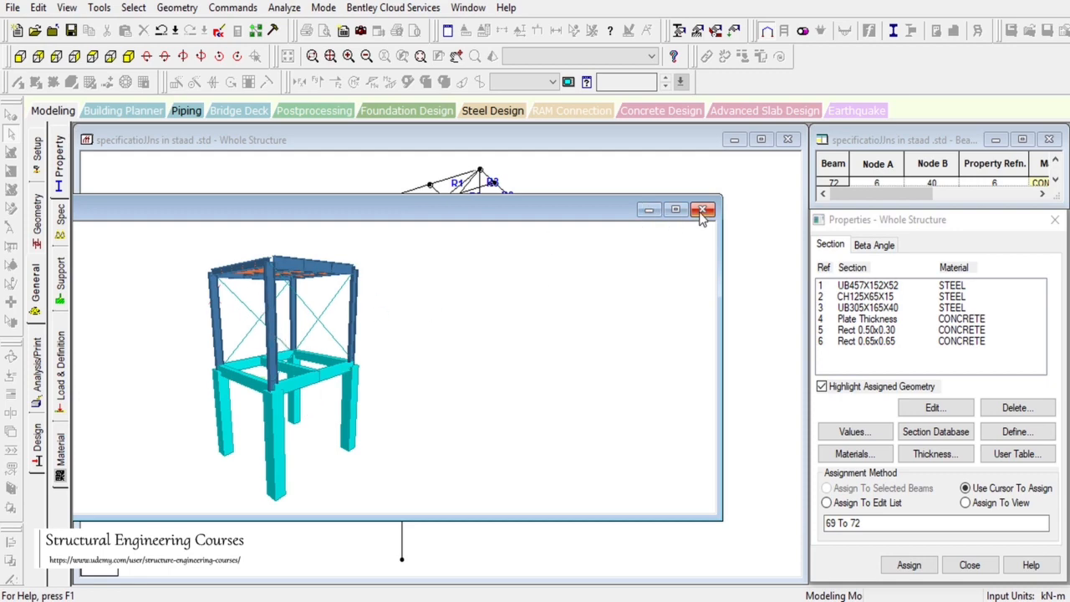
{"action": "left_click_drag", "start_coordinate": [302, 361], "coordinate": [318, 407]}
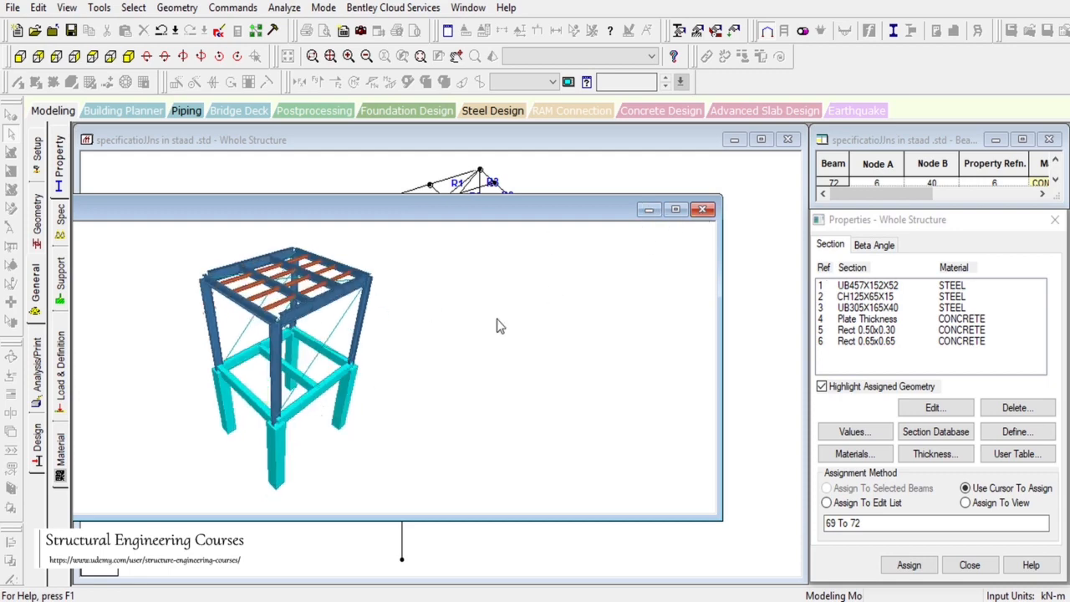
{"action": "left_click", "coordinate": [703, 209]}
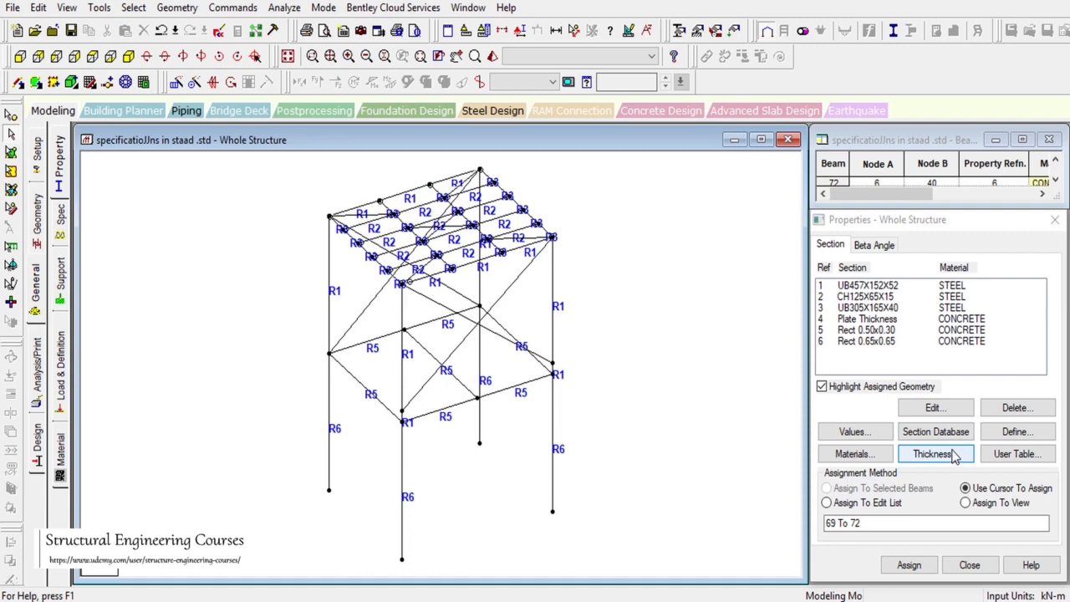
Add a beam property reduction specification with RIX, RIY and RIZ factors of 0.35.
{"action": "left_click", "coordinate": [36, 291]}
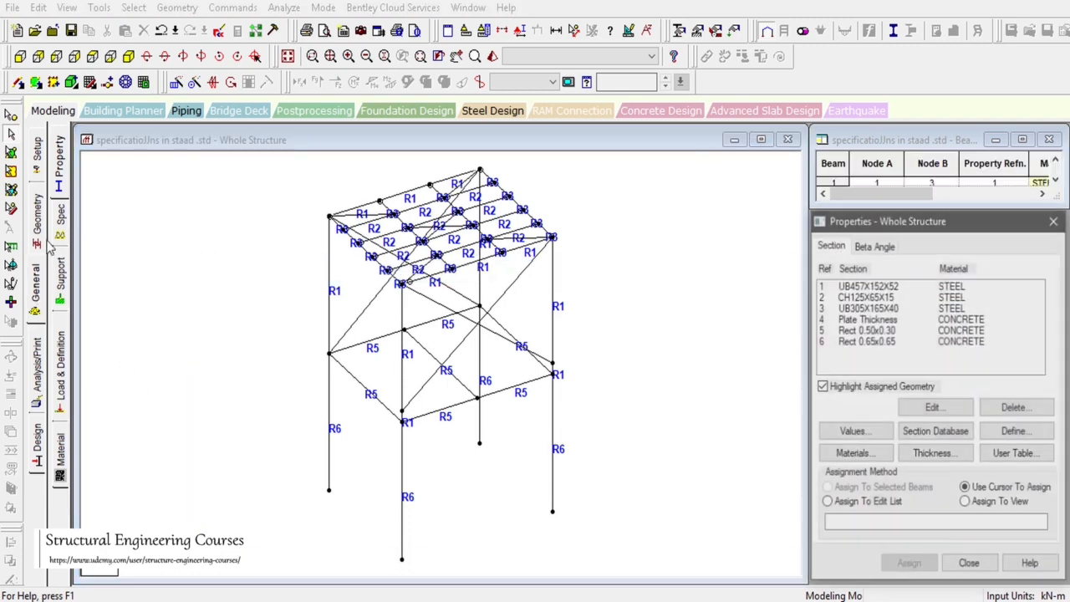
{"action": "left_click", "coordinate": [57, 234]}
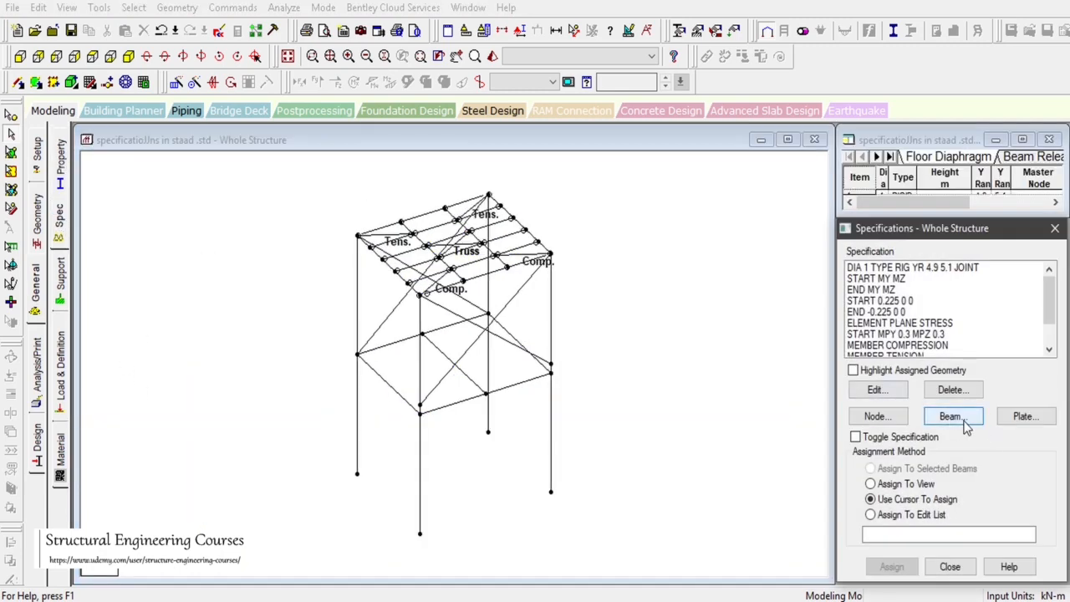
{"action": "left_click", "coordinate": [950, 416]}
{"action": "left_click", "coordinate": [895, 284]}
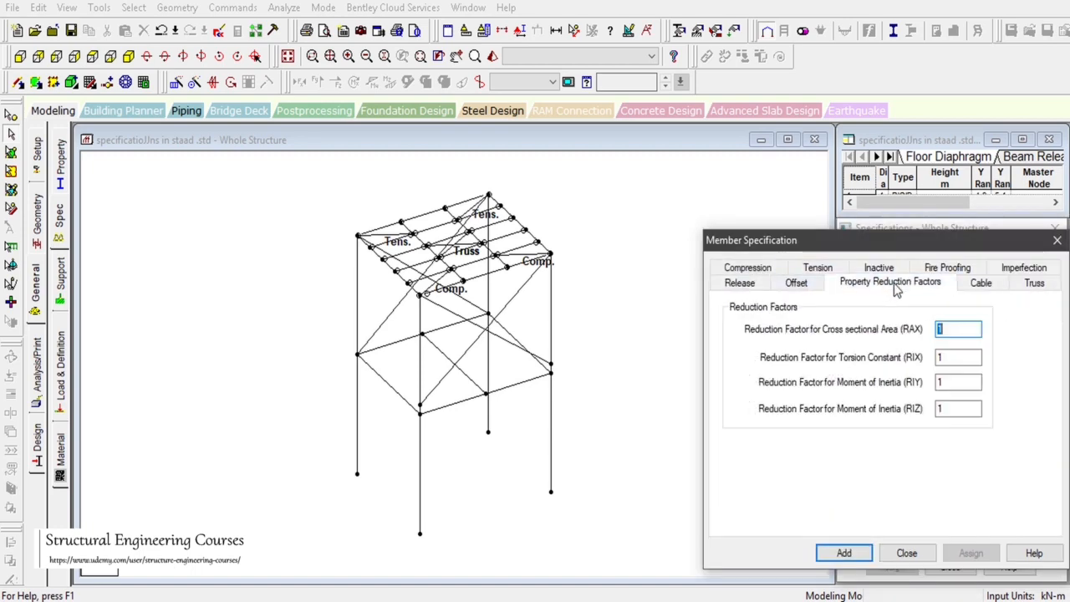
{"action": "key", "text": "Tab"}
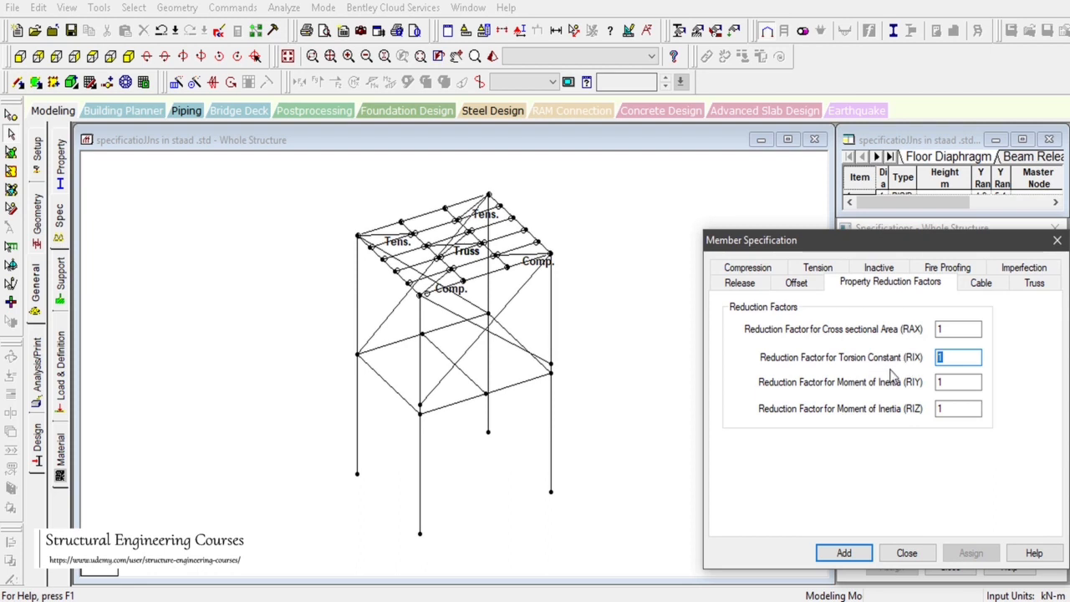
{"action": "key", "text": "Tab"}
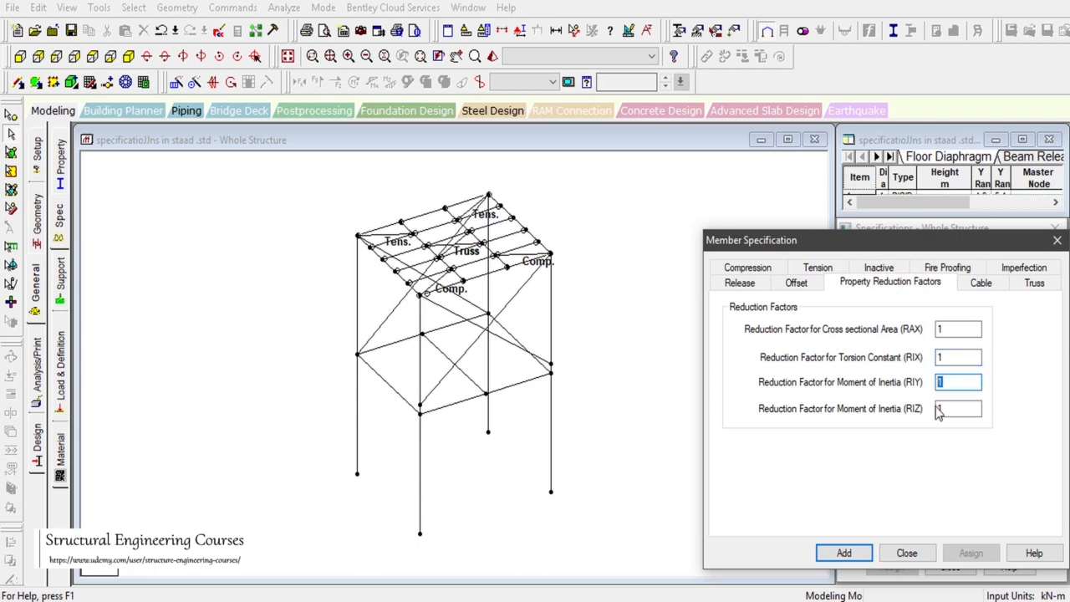
{"action": "key", "text": "Tab"}
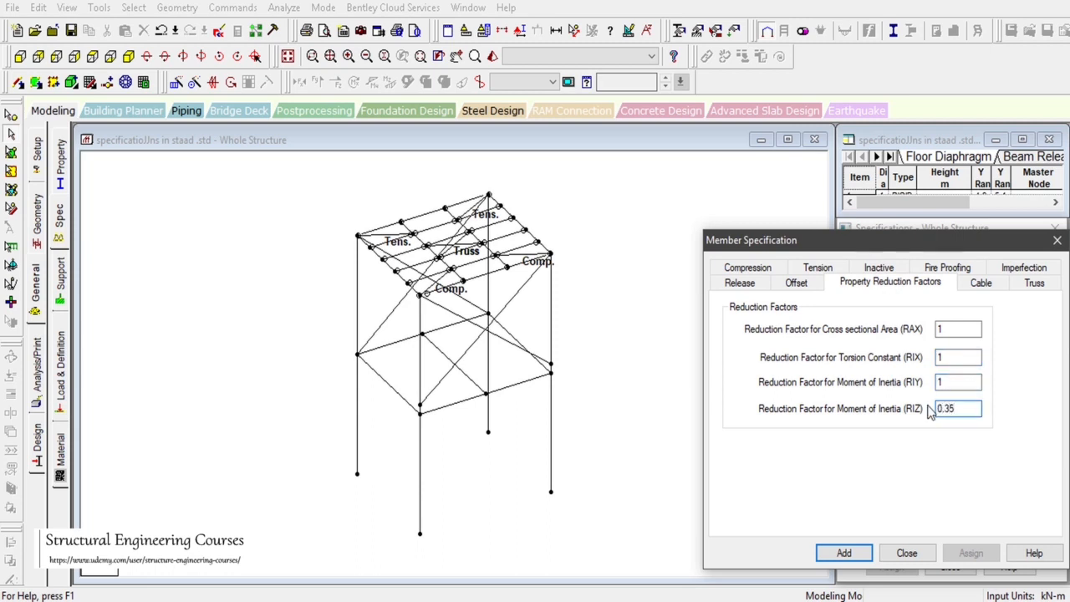
{"action": "key", "text": "shift+Tab"}
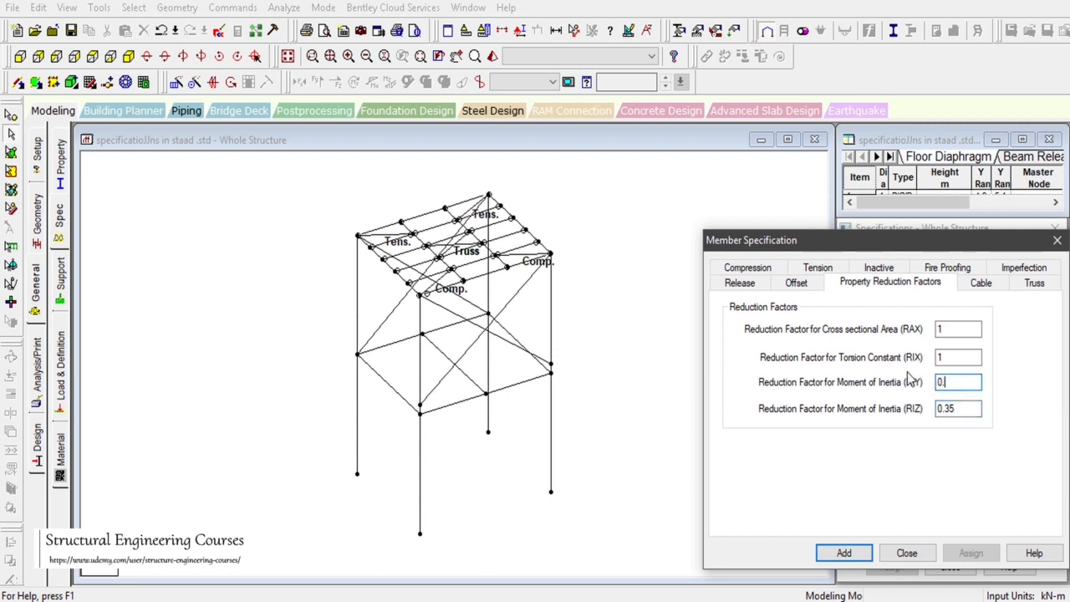
{"action": "type", "text": "0.35"}
{"action": "key", "text": "shift+Tab"}
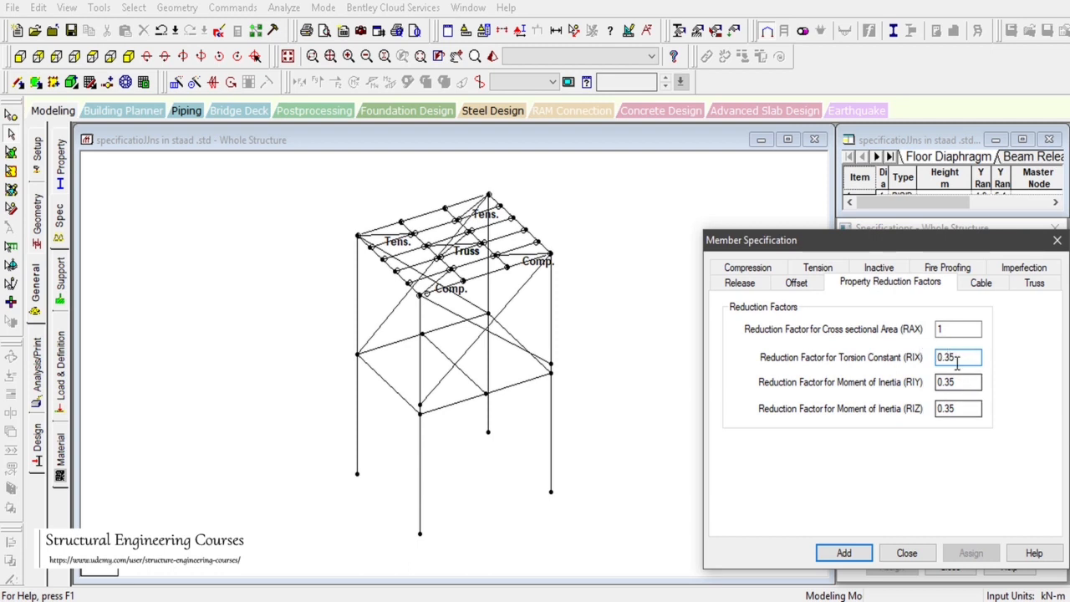
{"action": "key", "text": "Return"}
Add a second beam property reduction specification with RIX, RIY and RIZ factors of 0.7.
{"action": "left_click", "coordinate": [957, 421]}
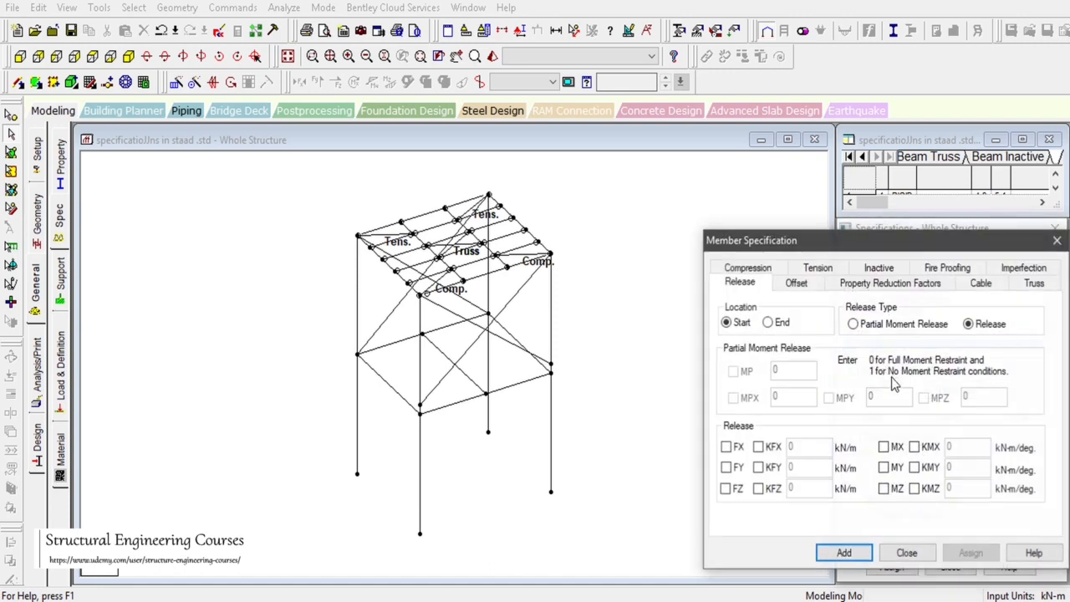
{"action": "left_click", "coordinate": [888, 285]}
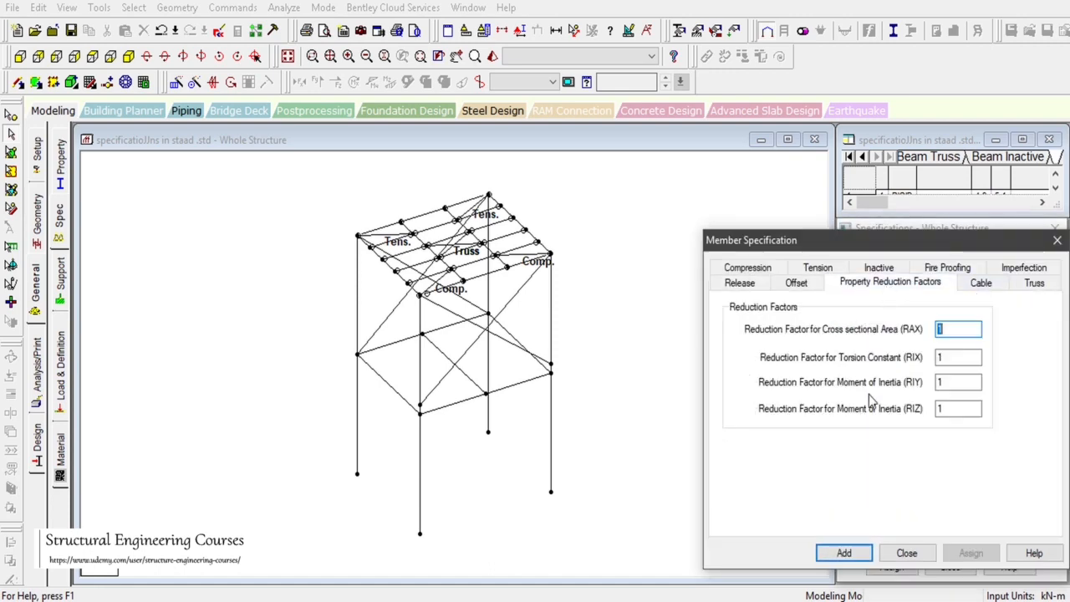
{"action": "type", "text": "0.7"}
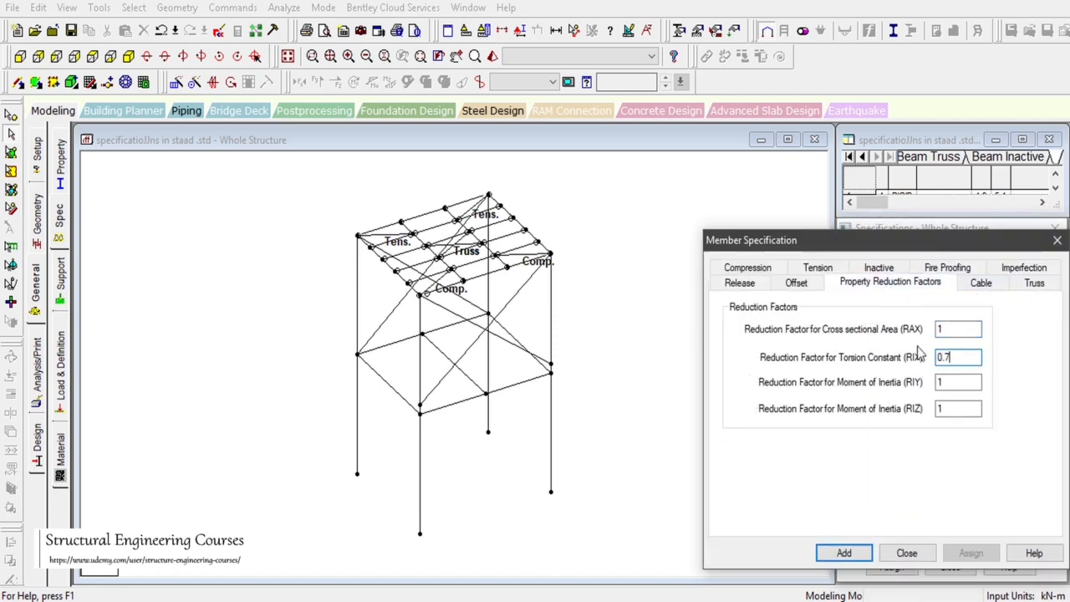
{"action": "key", "text": "Tab"}
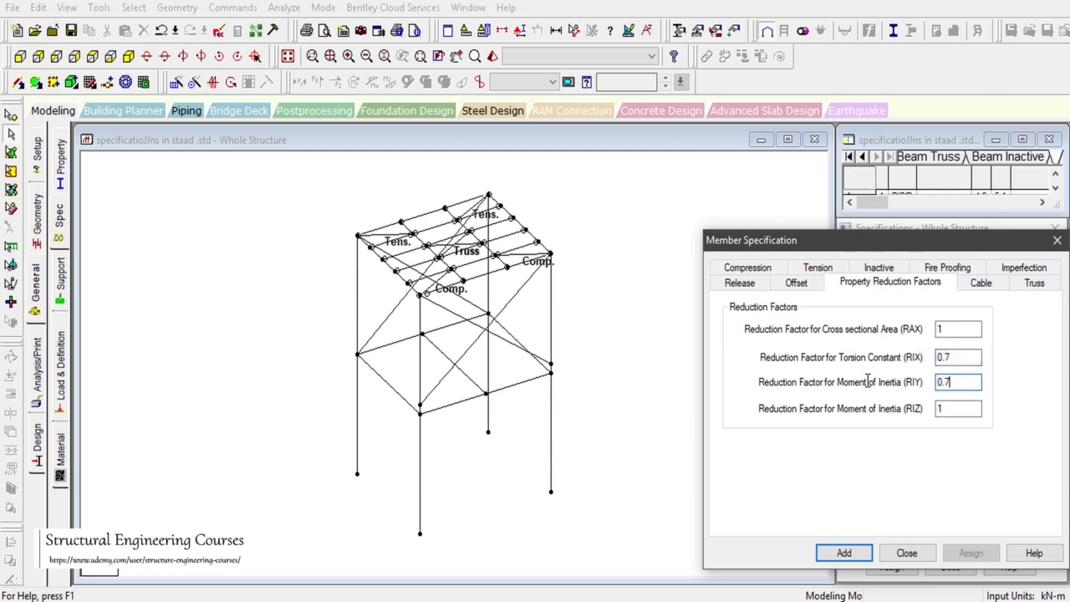
{"action": "left_click_drag", "start_coordinate": [947, 409], "coordinate": [892, 399]}
{"action": "type", "text": "0.7"}
{"action": "left_click", "coordinate": [865, 555]}
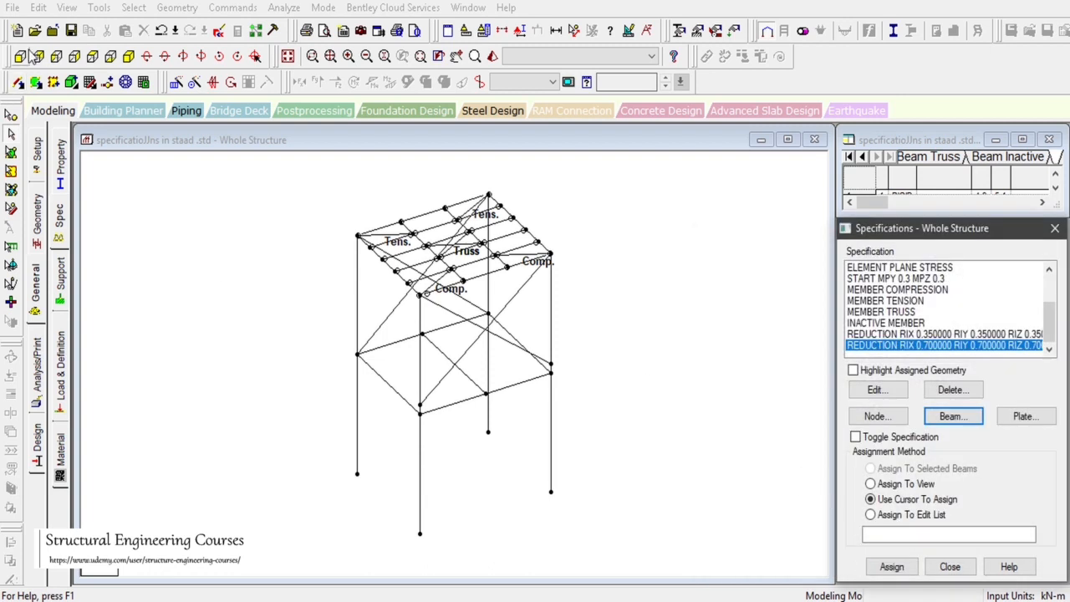
Assign the 0.7 property reduction specification to the four lower-storey columns.
{"action": "left_click", "coordinate": [20, 56]}
{"action": "left_click_drag", "start_coordinate": [297, 406], "coordinate": [703, 545]}
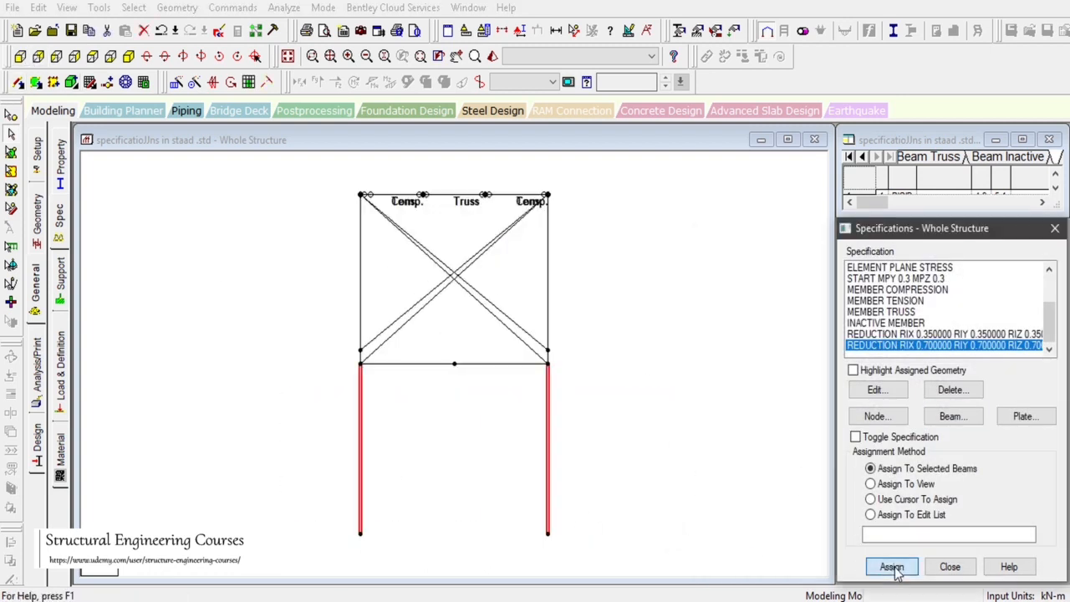
{"action": "left_click", "coordinate": [889, 566]}
{"action": "left_click", "coordinate": [890, 445]}
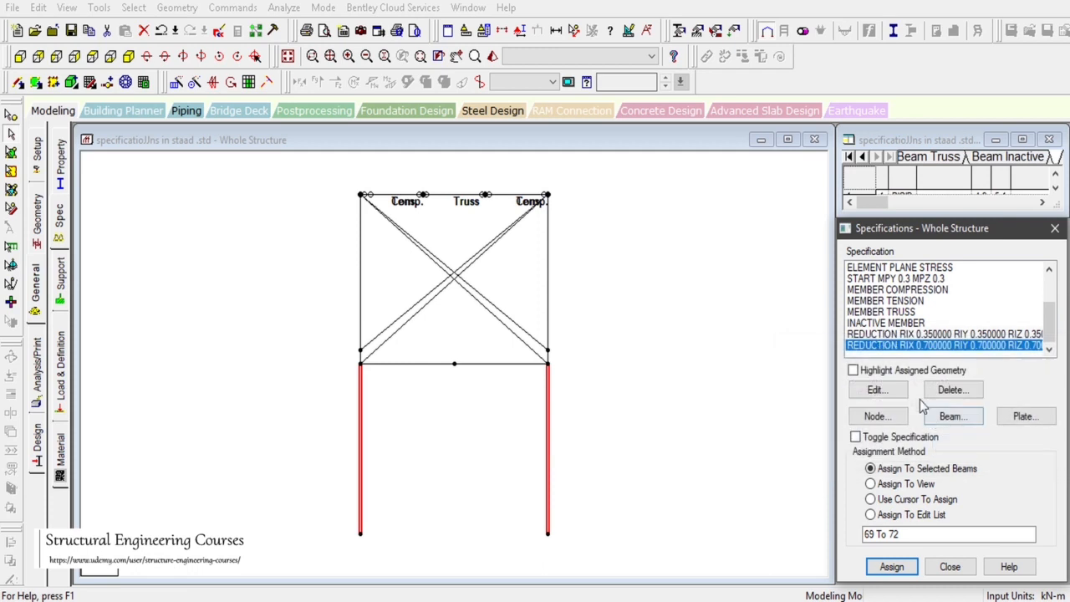
Assign the 0.35 property reduction specification to all lower-level concrete beams.
{"action": "left_click", "coordinate": [923, 335]}
{"action": "left_click_drag", "start_coordinate": [352, 357], "coordinate": [559, 367]}
{"action": "left_click", "coordinate": [130, 57]}
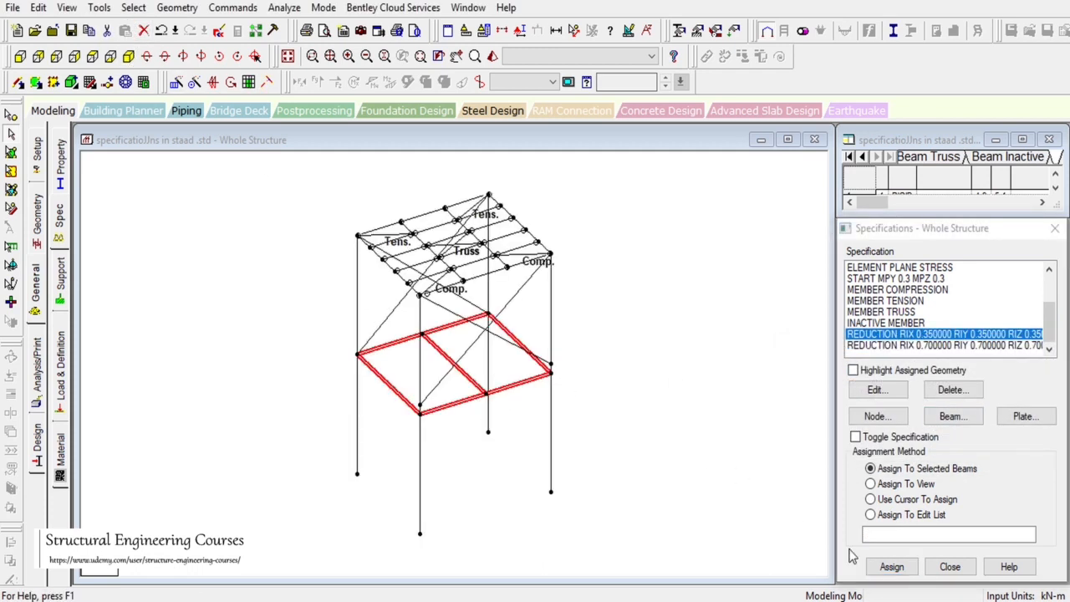
{"action": "left_click", "coordinate": [891, 567]}
{"action": "left_click", "coordinate": [889, 444]}
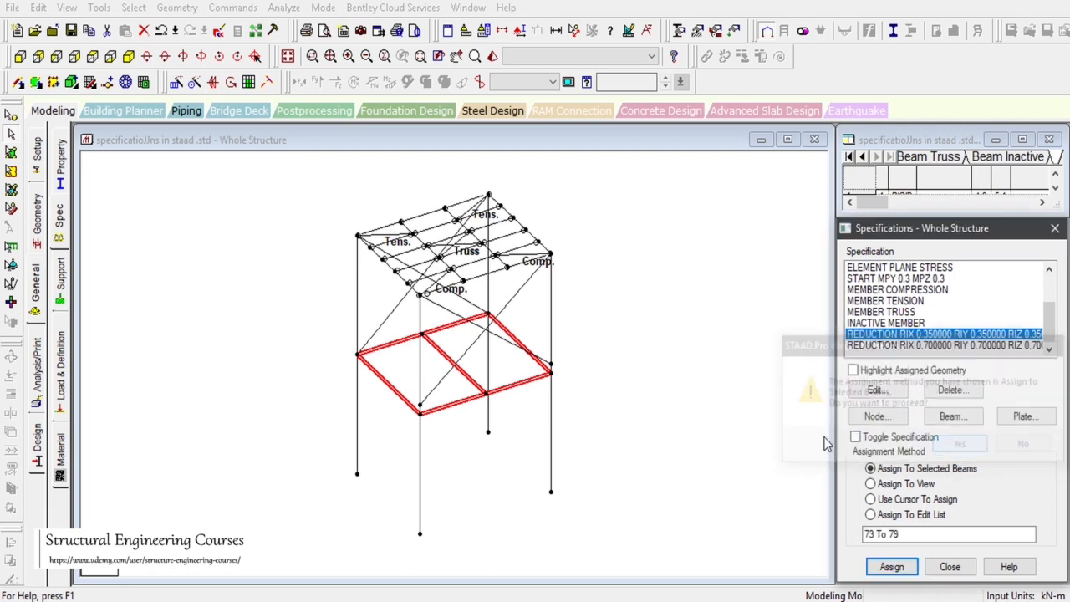
Review the geometry, property and loading details of a front lower-level beam, closing them when done.
{"action": "double_click", "coordinate": [520, 380]}
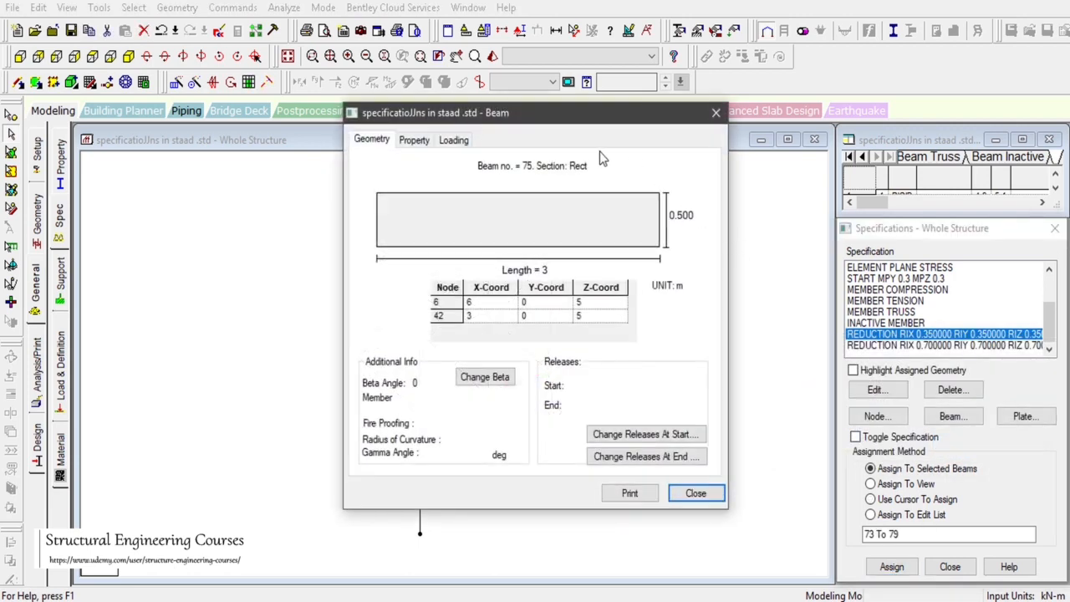
{"action": "left_click", "coordinate": [416, 140]}
{"action": "left_click", "coordinate": [443, 140]}
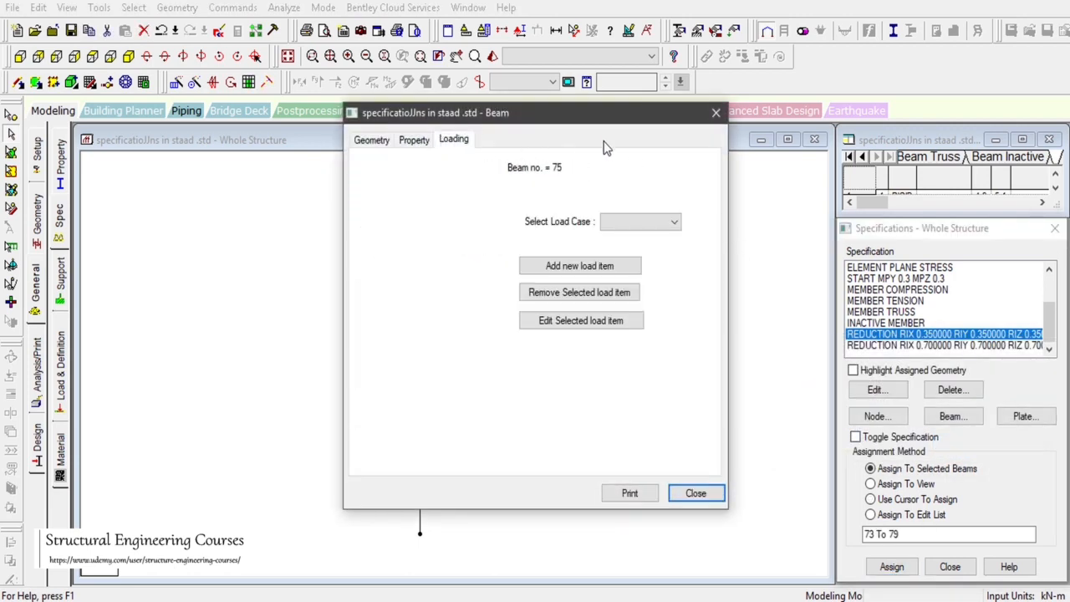
{"action": "left_click", "coordinate": [715, 114]}
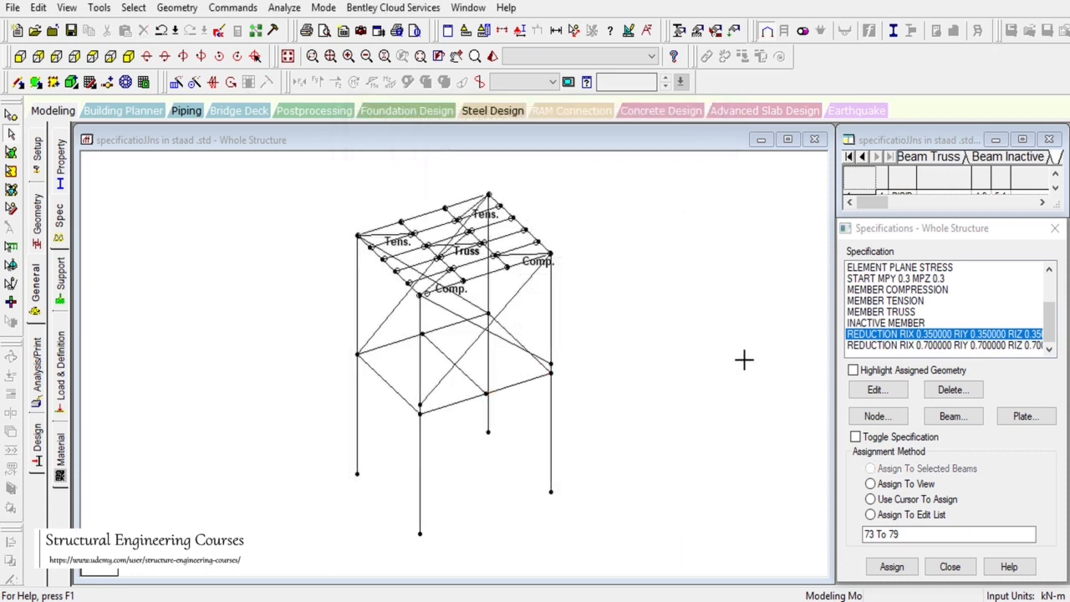
Select the 0.7 property reduction specification in the list and open the definition of a new beam specification.
{"action": "left_click", "coordinate": [905, 345]}
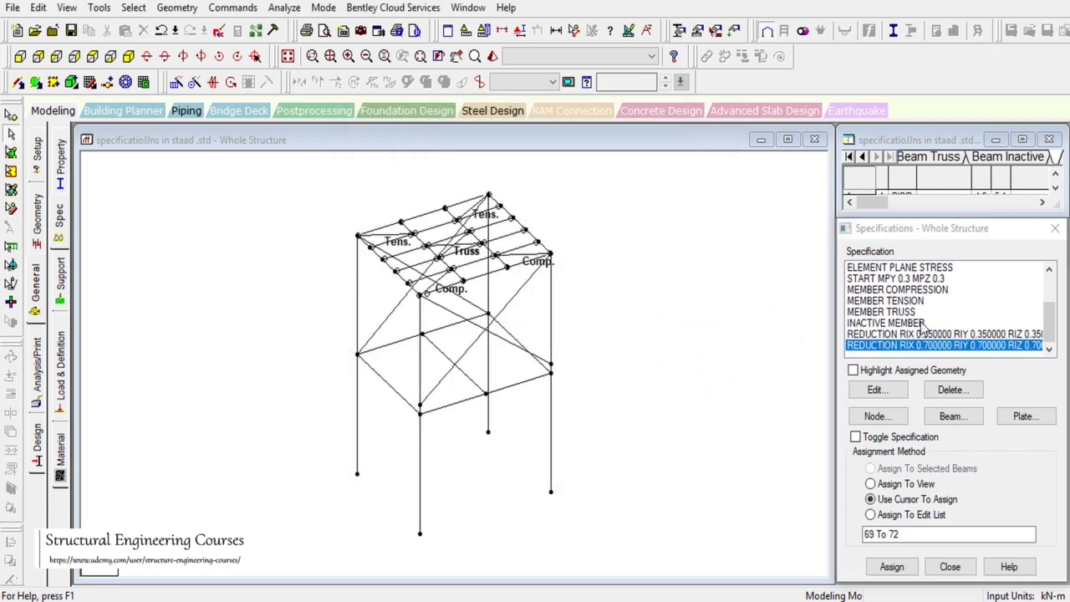
{"action": "left_click", "coordinate": [928, 345]}
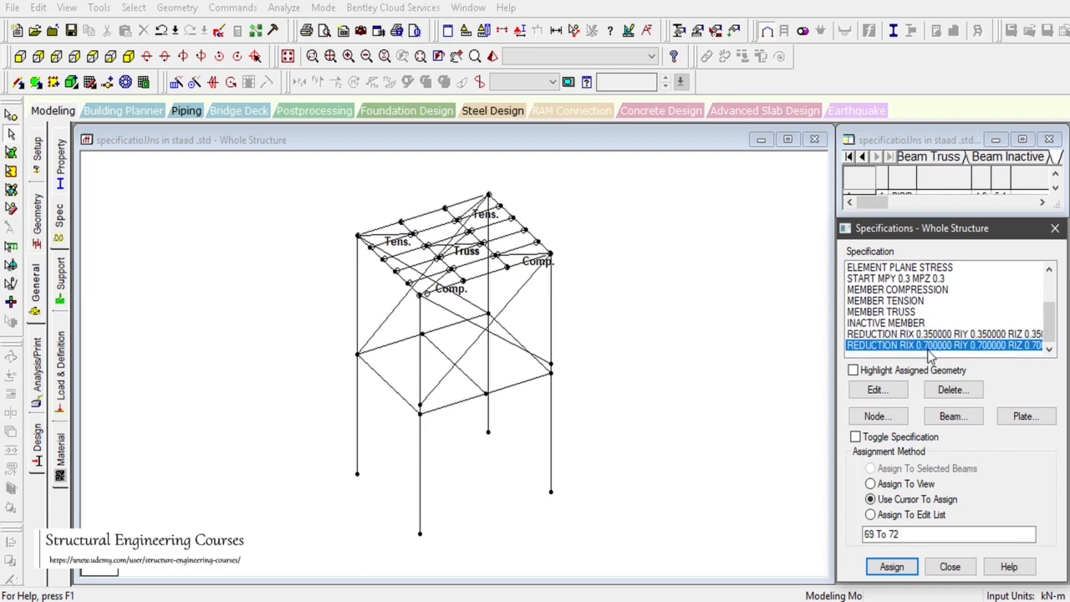
{"action": "left_click", "coordinate": [951, 418]}
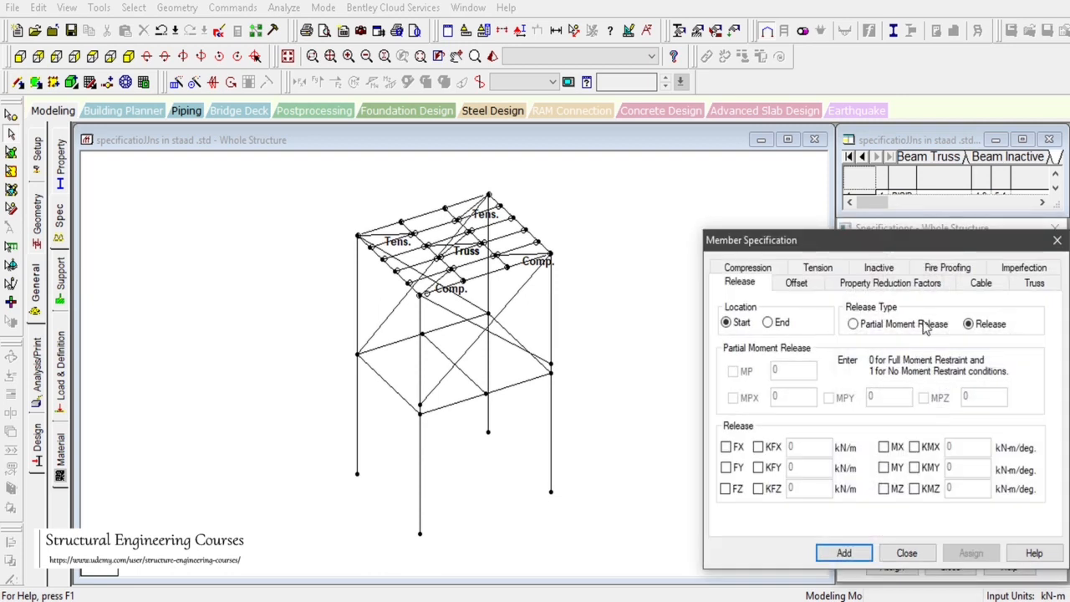